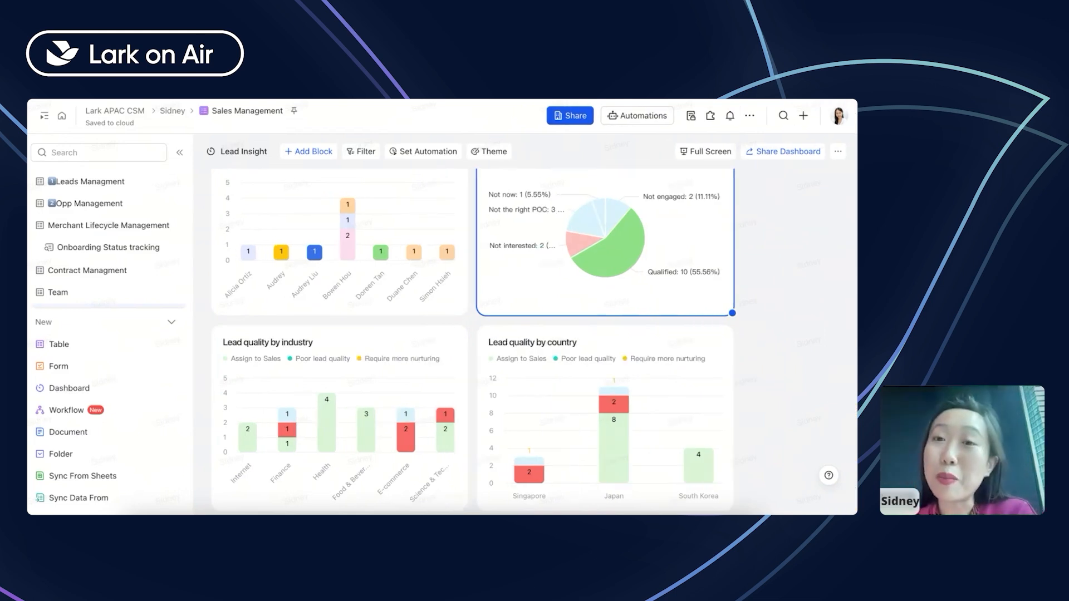
- Review the Leads Managment table, the Revenue Insight dashboard and the Contract Managment table
click(102, 192)
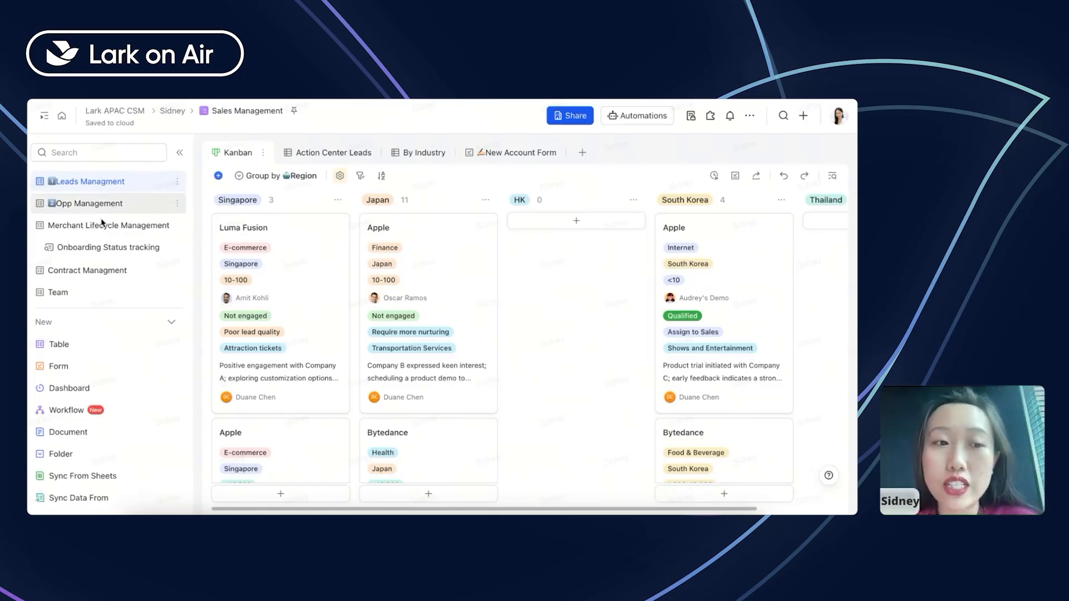
scroll(61, 223, down, 2)
click(84, 268)
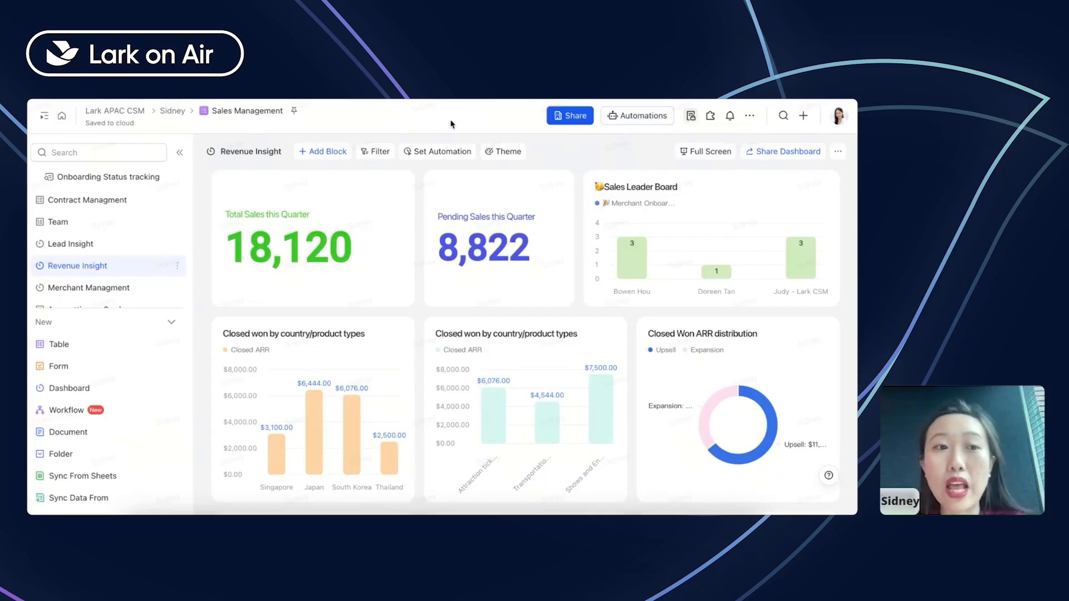
click(136, 199)
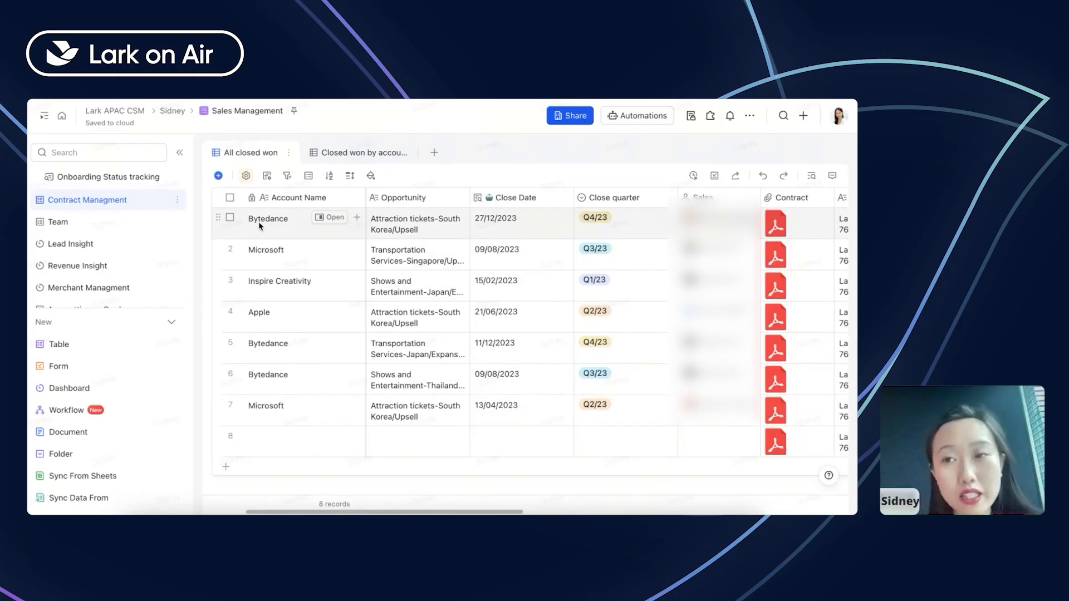
click(282, 409)
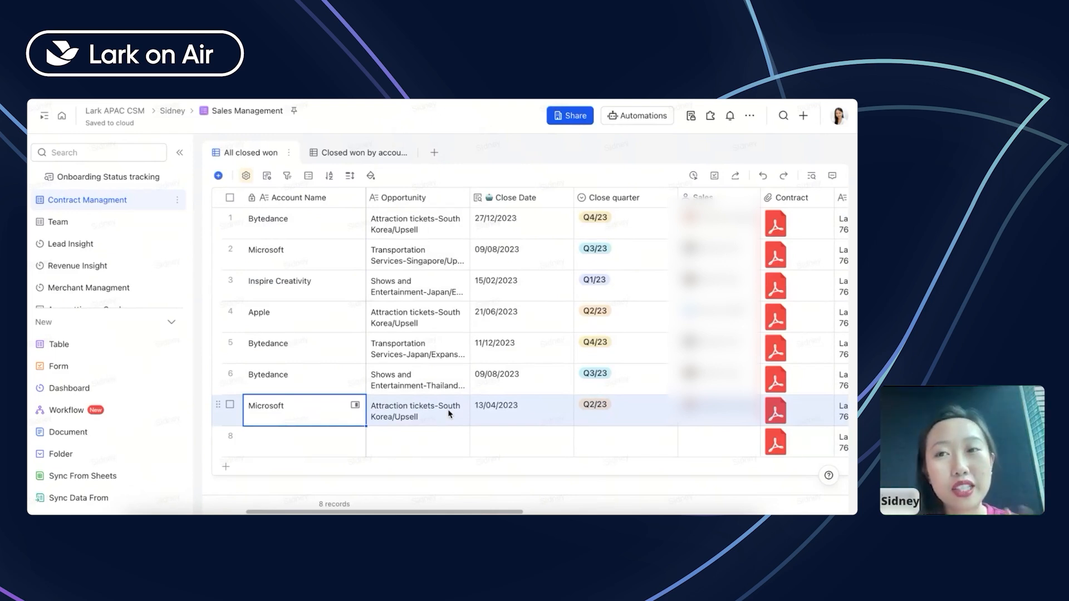
click(664, 152)
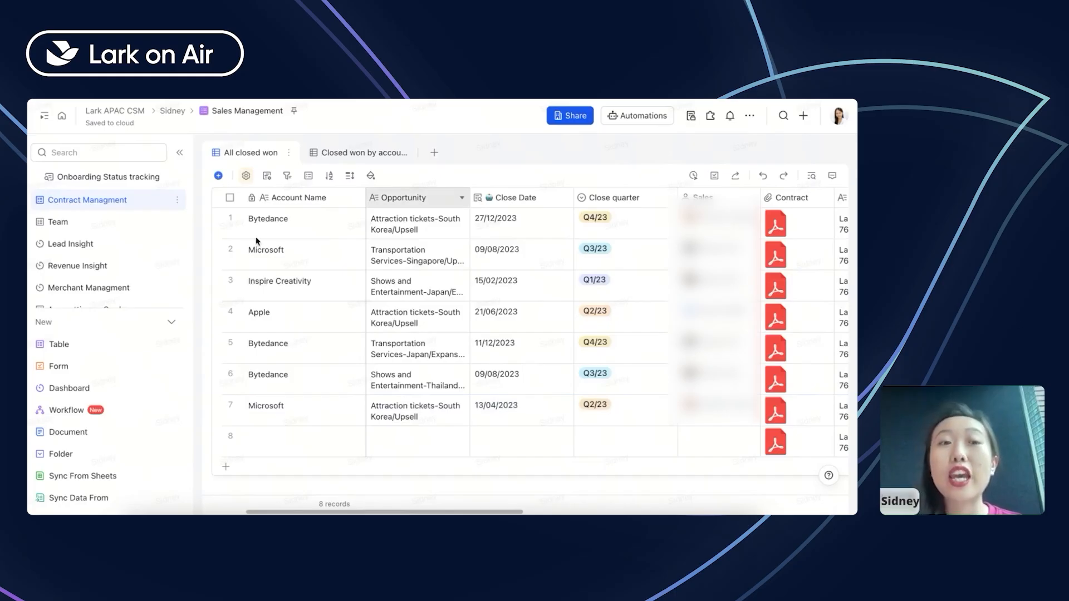
- Look up the file types that can be created, first from the base and again from Lark Docs
click(802, 117)
click(601, 100)
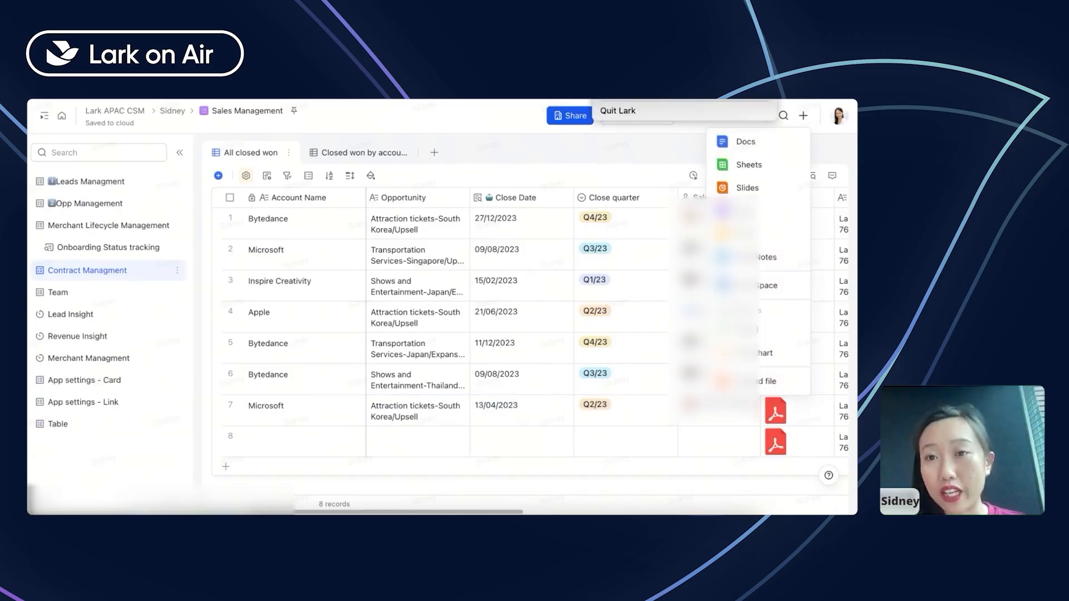
click(618, 93)
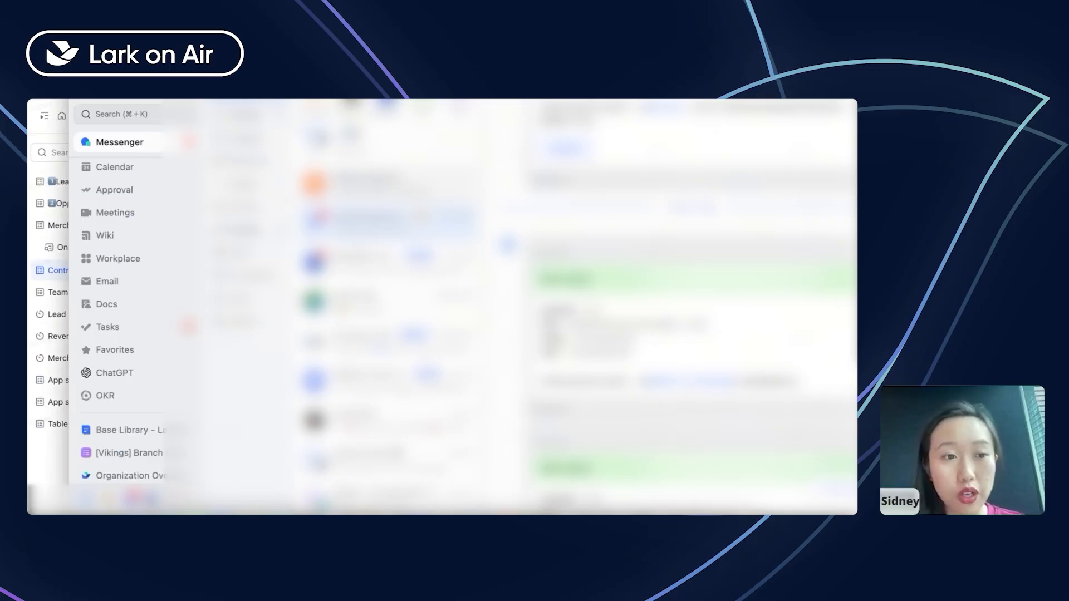
click(84, 370)
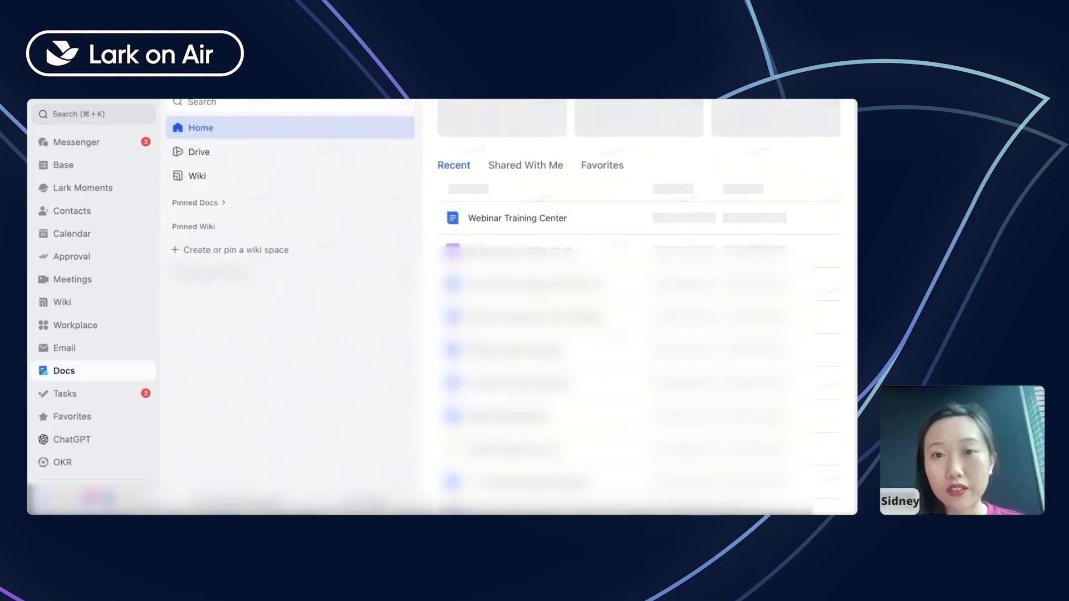
click(526, 125)
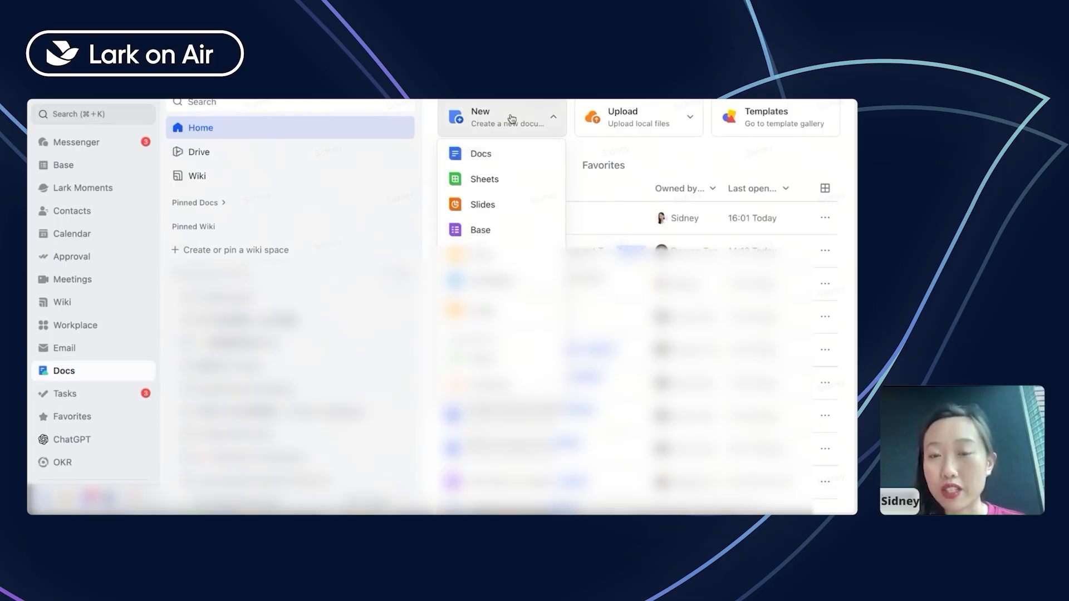
drag(468, 100, 511, 100)
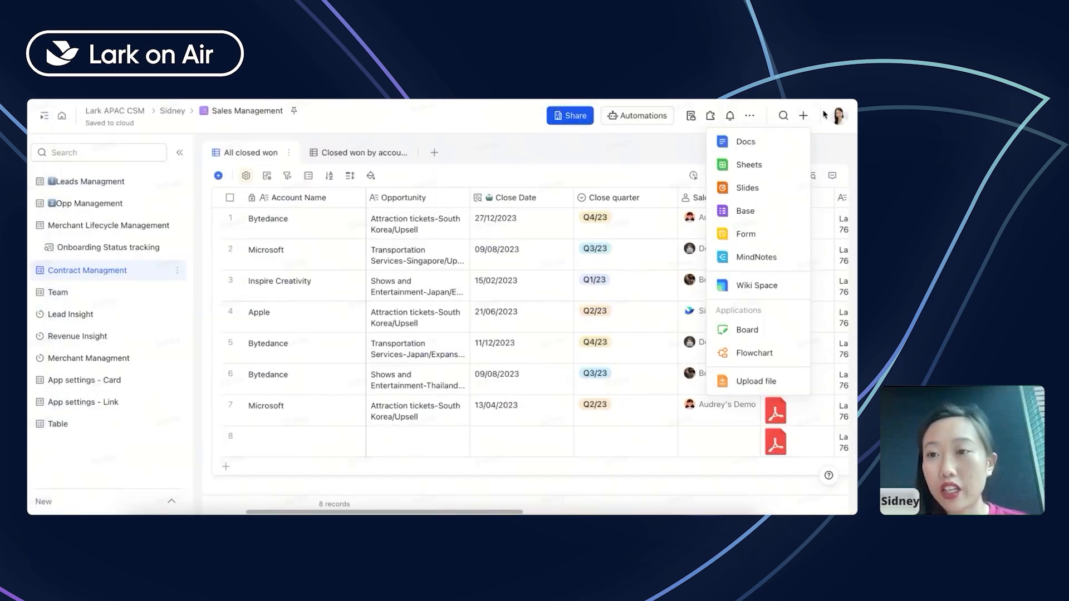
- Open the Base template gallery and browse the Project Management, Meetings, Team Collaboration and Sales categories
click(801, 117)
click(802, 117)
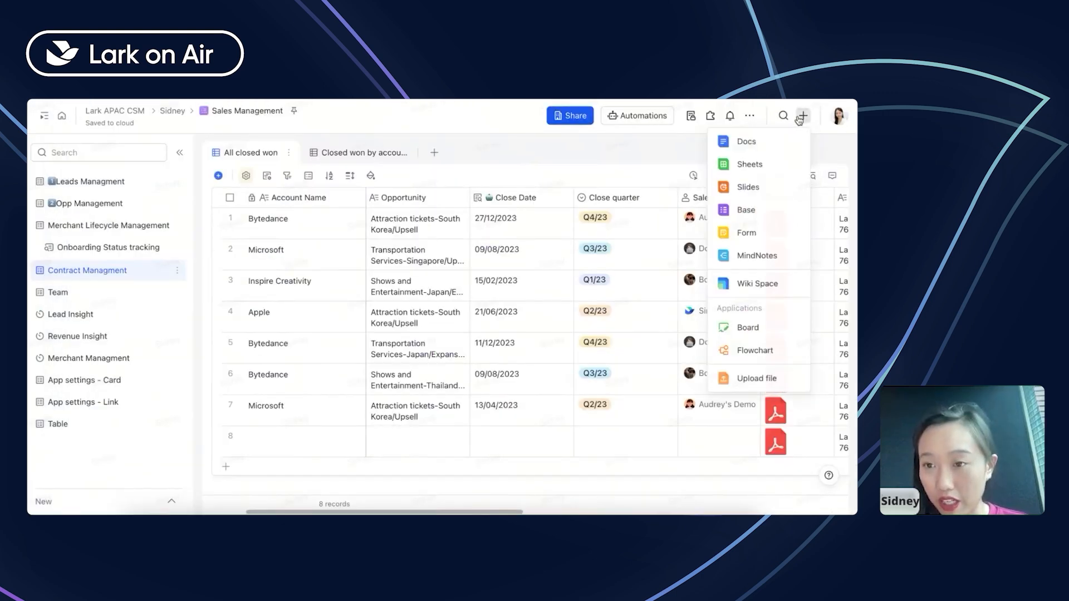
click(768, 221)
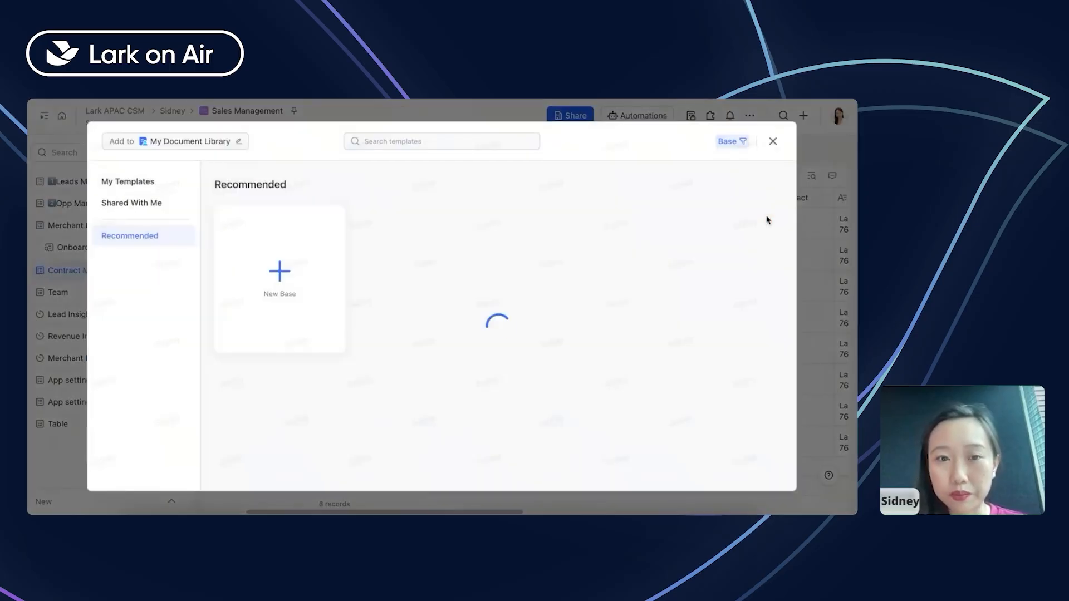
scroll(343, 248, down, 1)
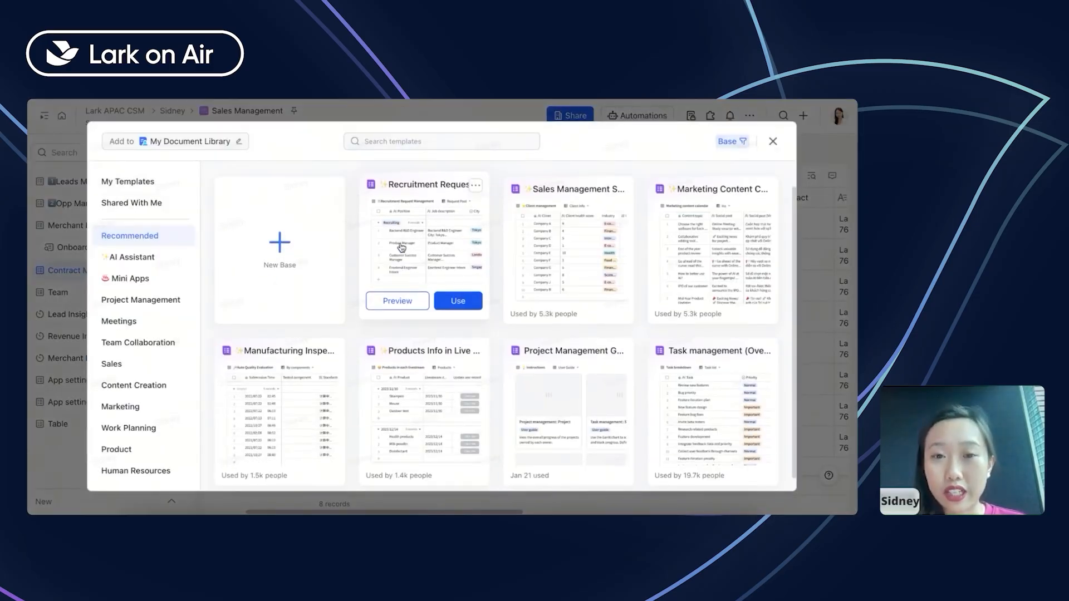
scroll(146, 336, down, 1)
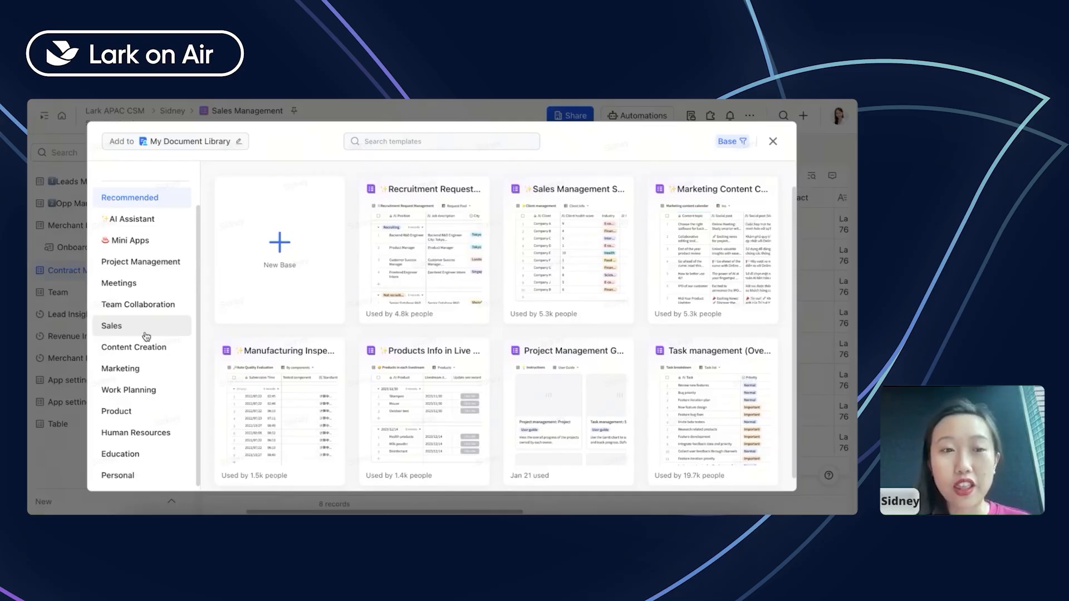
click(136, 262)
click(136, 283)
click(143, 306)
click(143, 327)
mouse_move(294, 322)
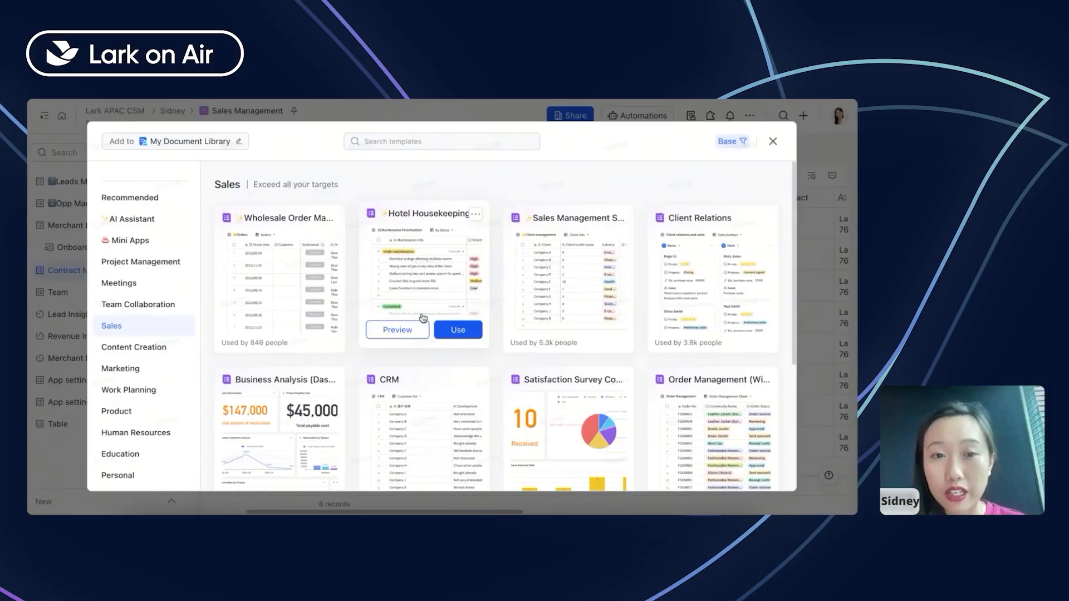
- Preview the Client Relations template from the Sales category and choose to use it
click(386, 142)
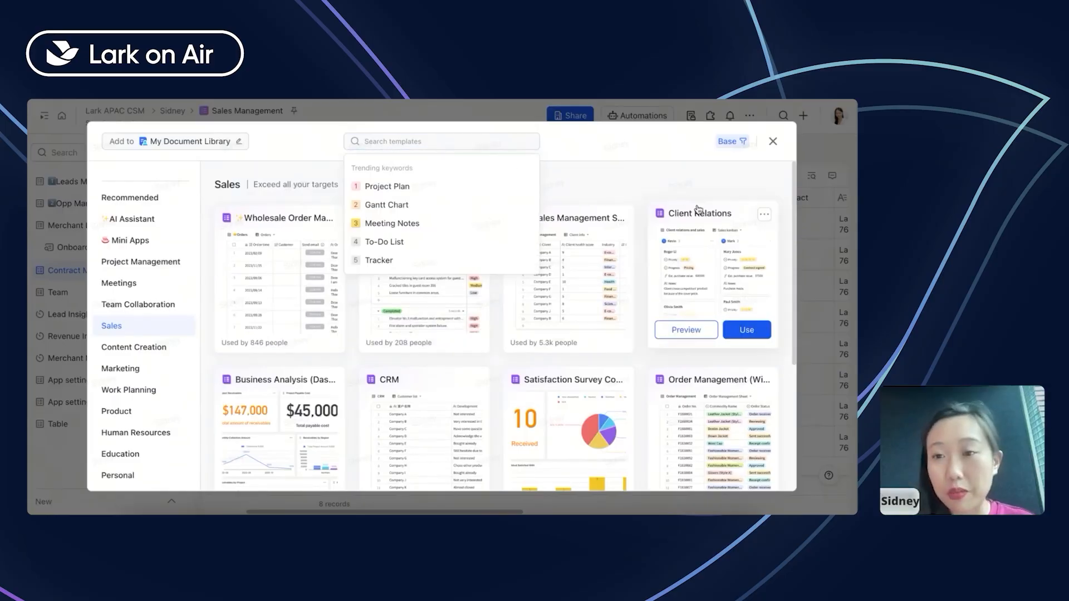
click(694, 280)
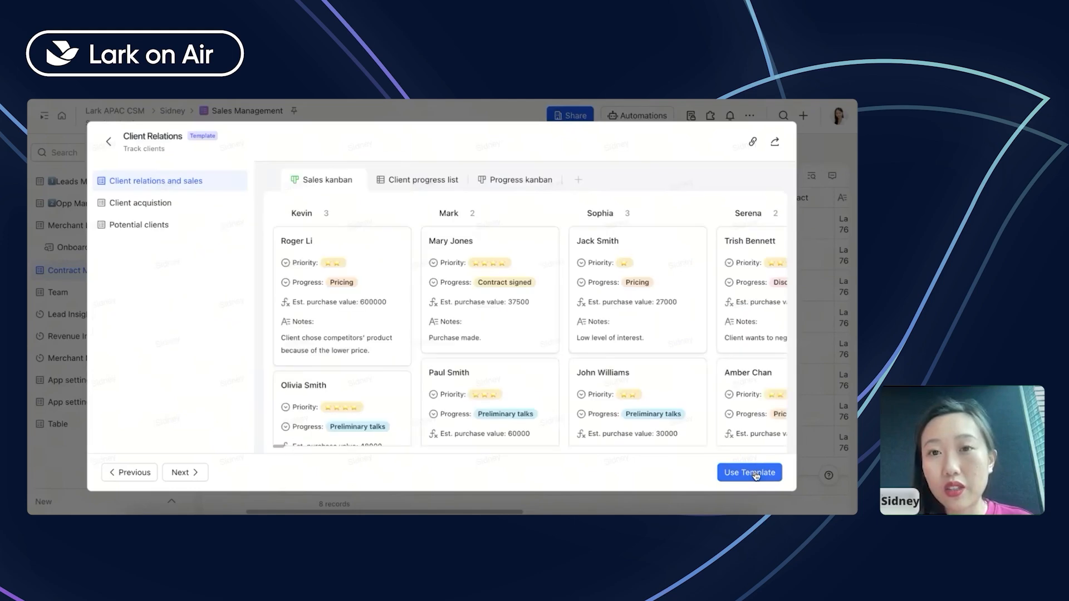
click(756, 474)
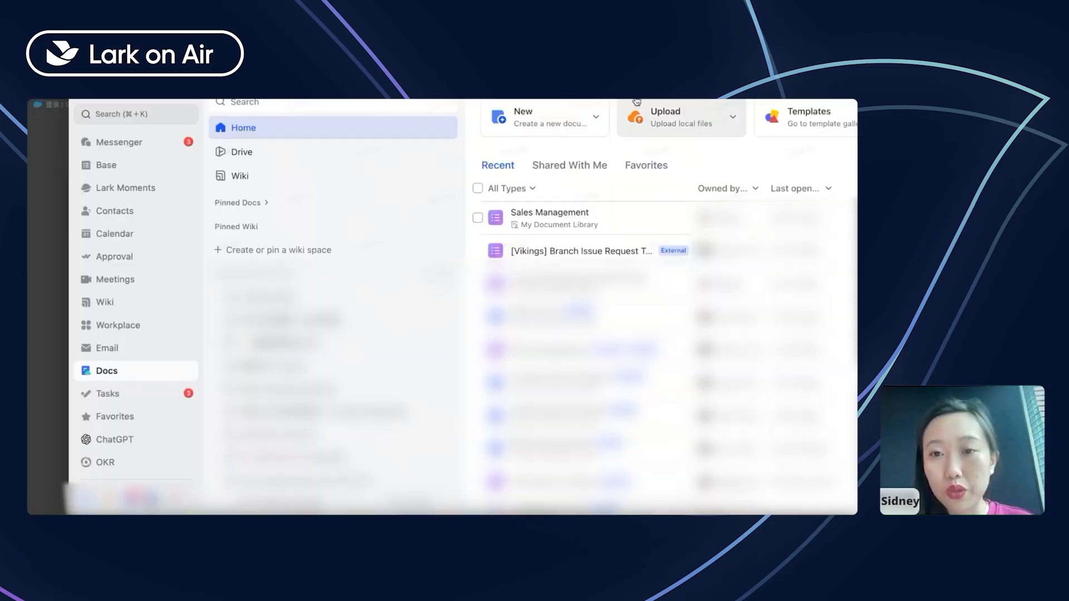
- Create a new blank base from Lark Docs
click(576, 123)
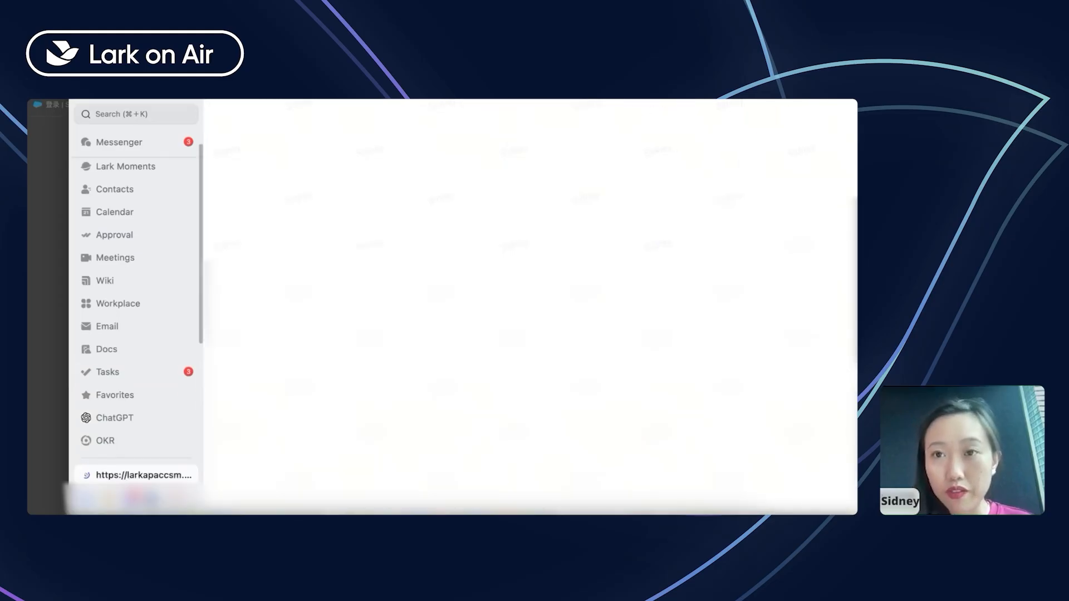
click(742, 106)
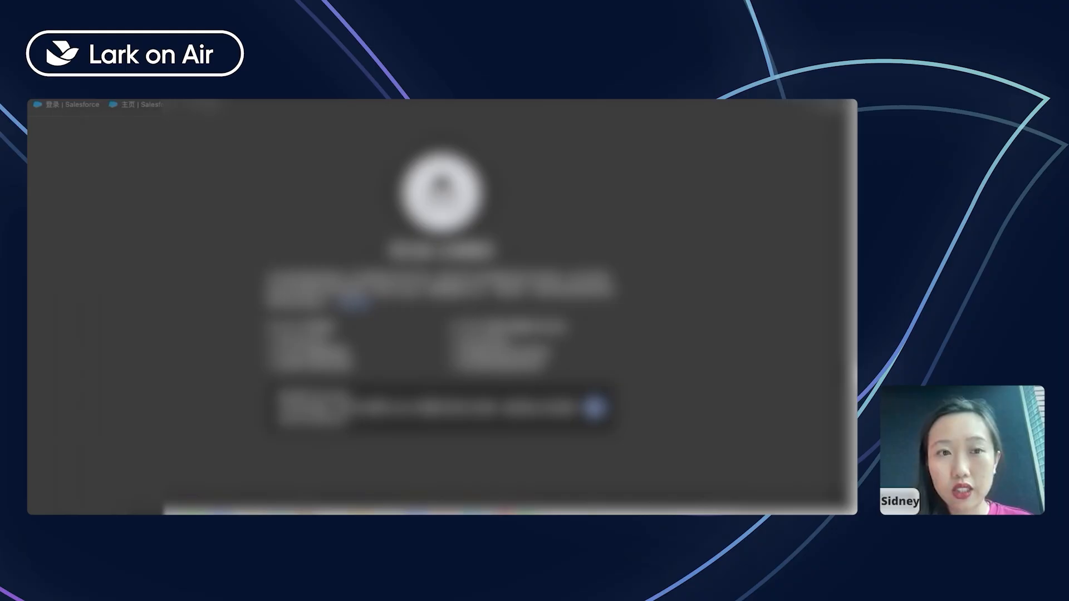
key(Return)
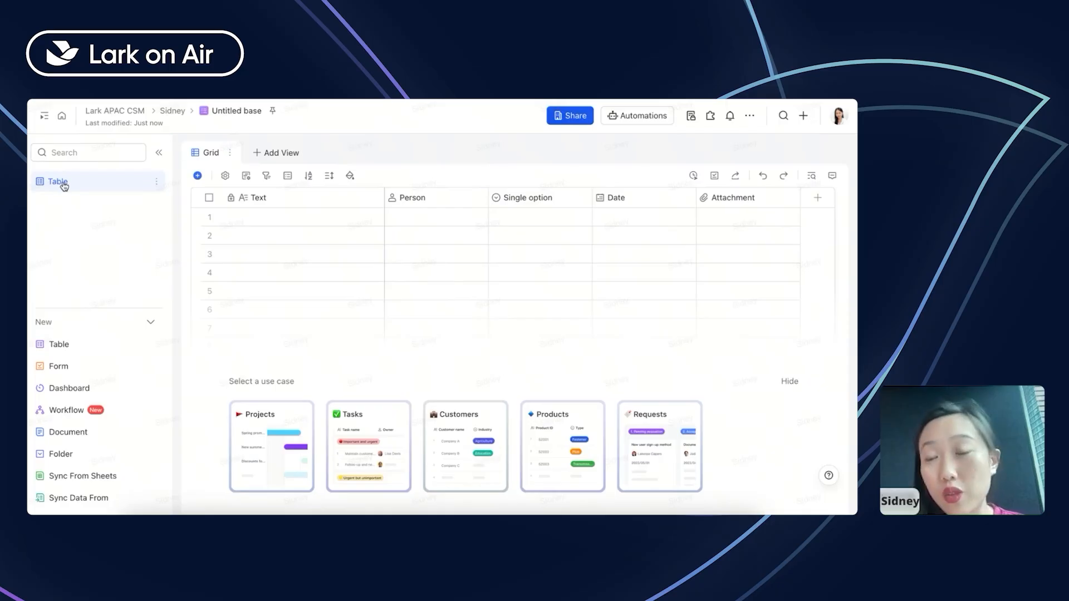
- Go through the open bases and return to the Sales Management base
key(ctrl+Tab)
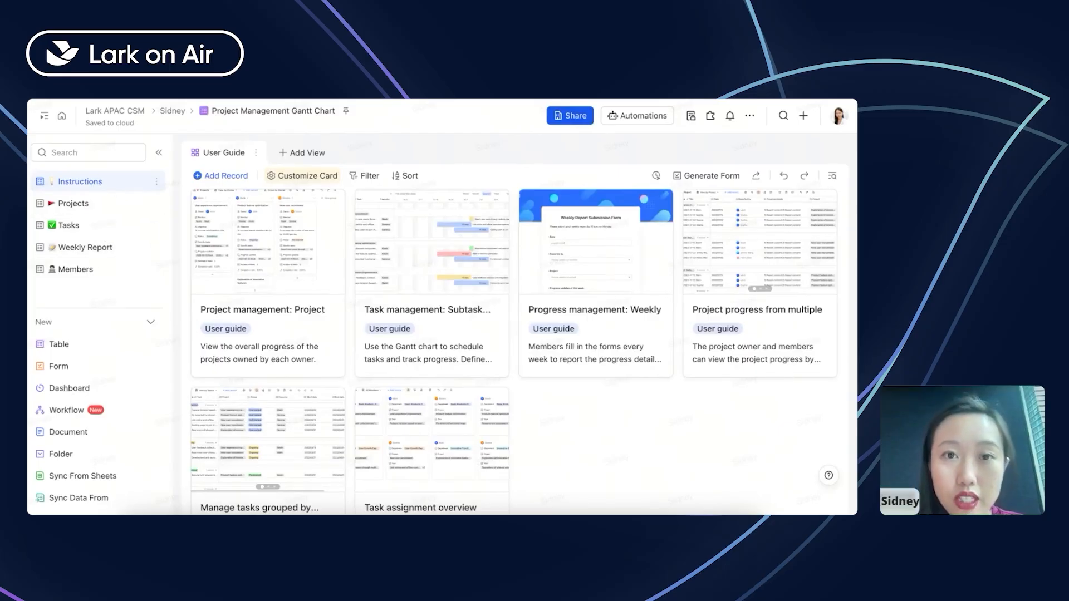
key(ctrl+Tab)
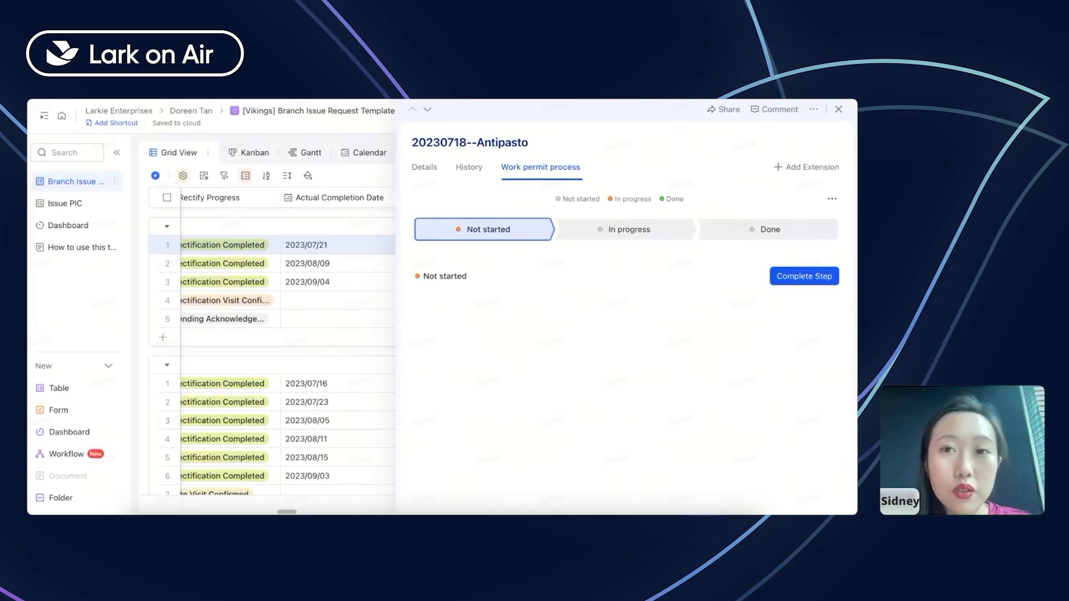
key(ctrl+Tab)
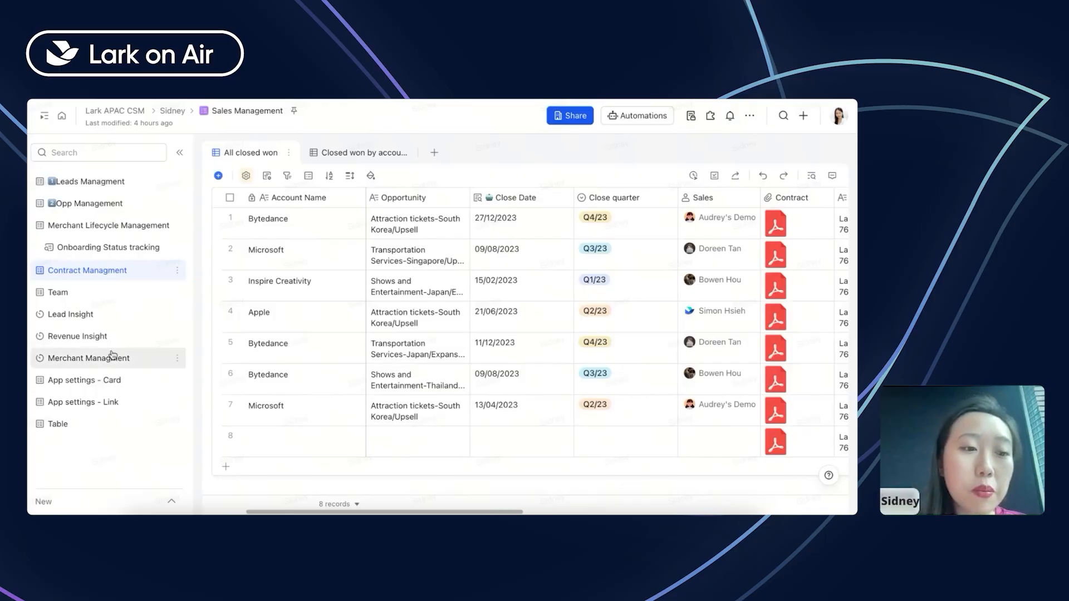
- Examine the App settings - Card table and the Merchant Managment and Lead Insight dashboards
click(113, 381)
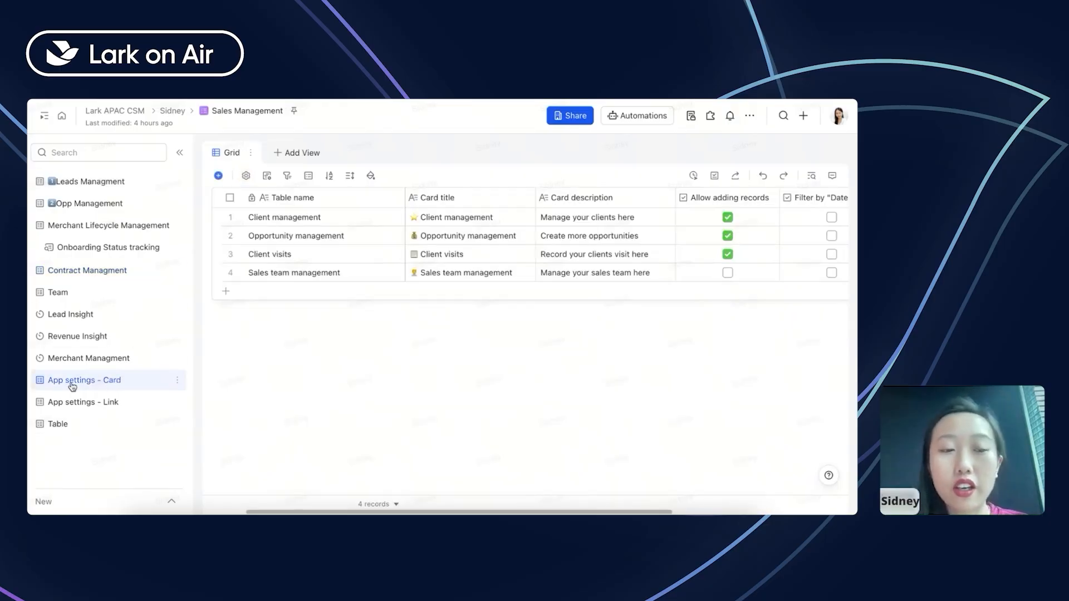
click(72, 359)
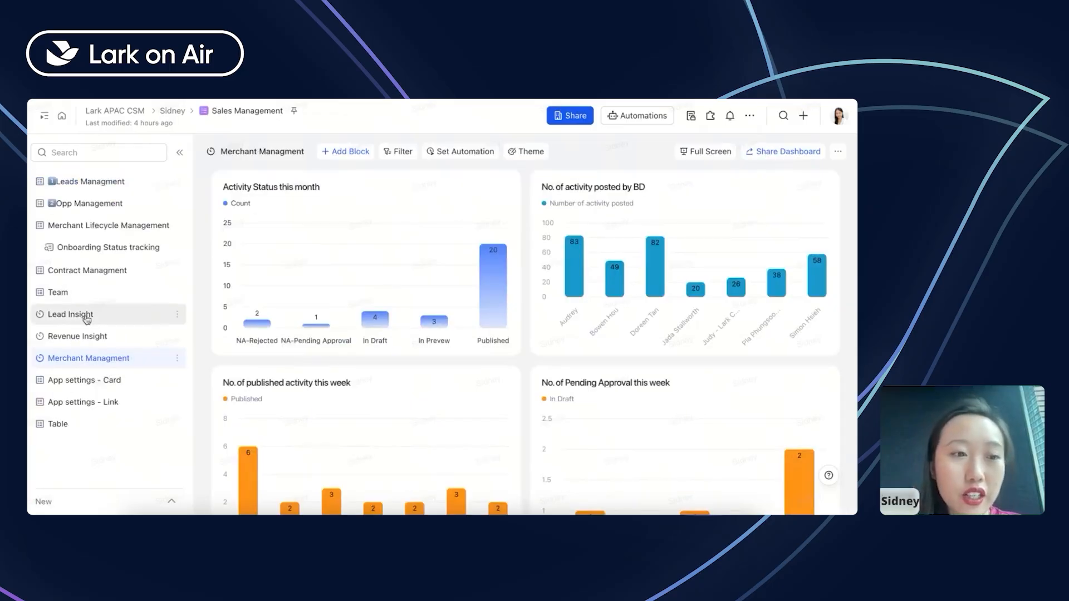
click(84, 314)
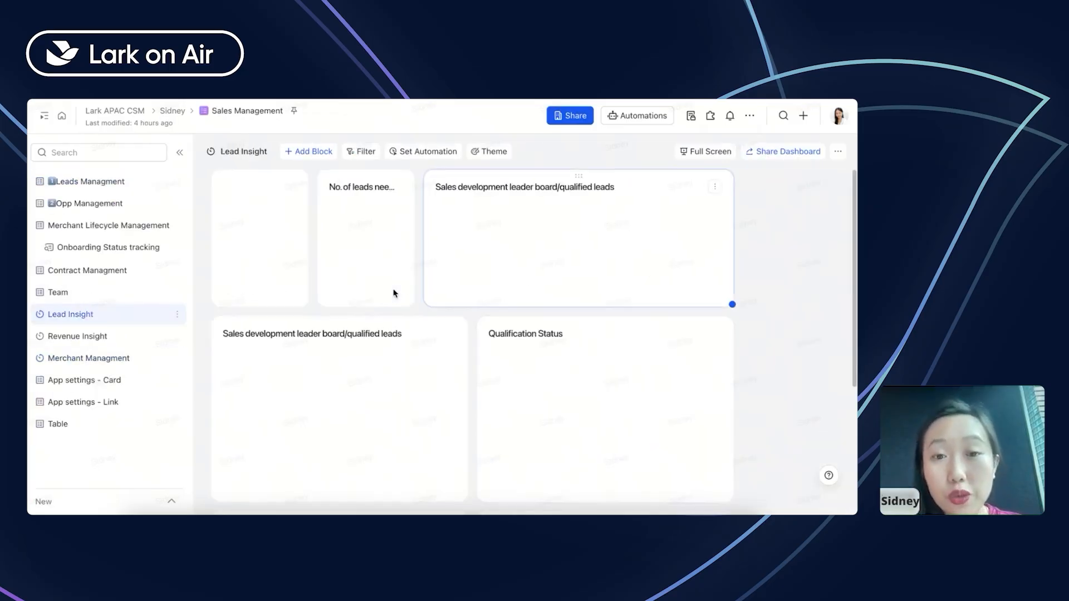
scroll(394, 294, down, 1)
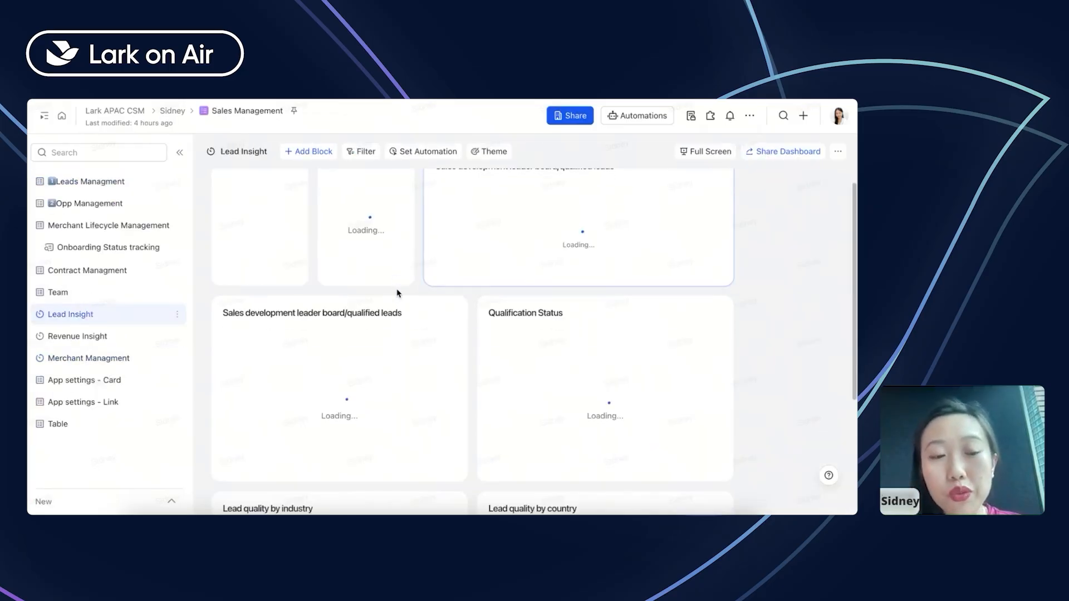
- Add a new document to the Sales Management base and move it above Leads Managment as the first entry
click(172, 501)
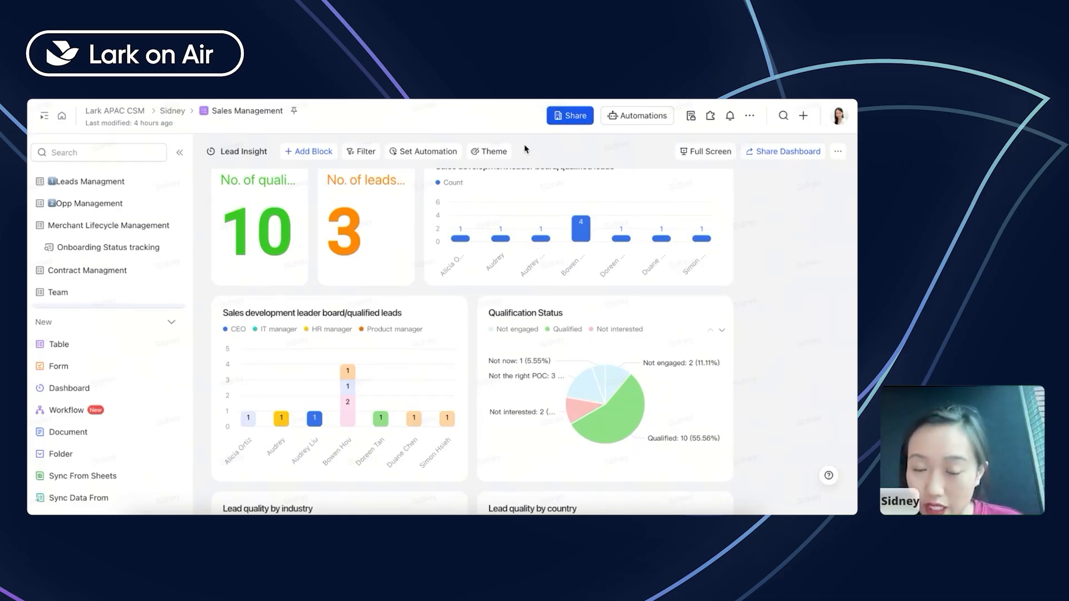
click(107, 434)
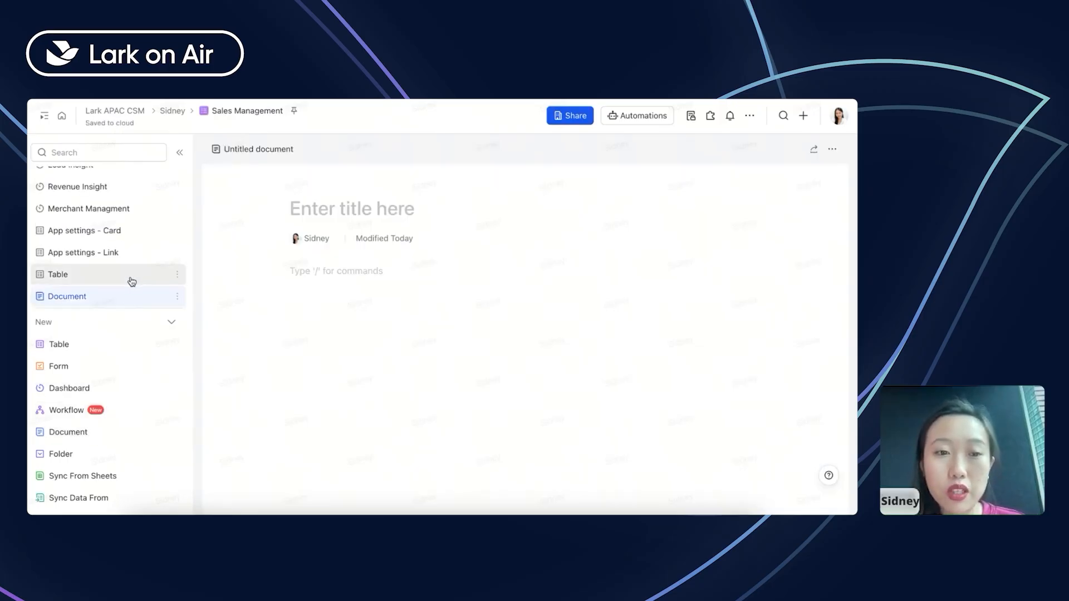
drag(124, 295, 129, 183)
scroll(129, 183, up, 3)
drag(105, 292, 107, 175)
scroll(106, 175, up, 2)
drag(100, 225, 101, 178)
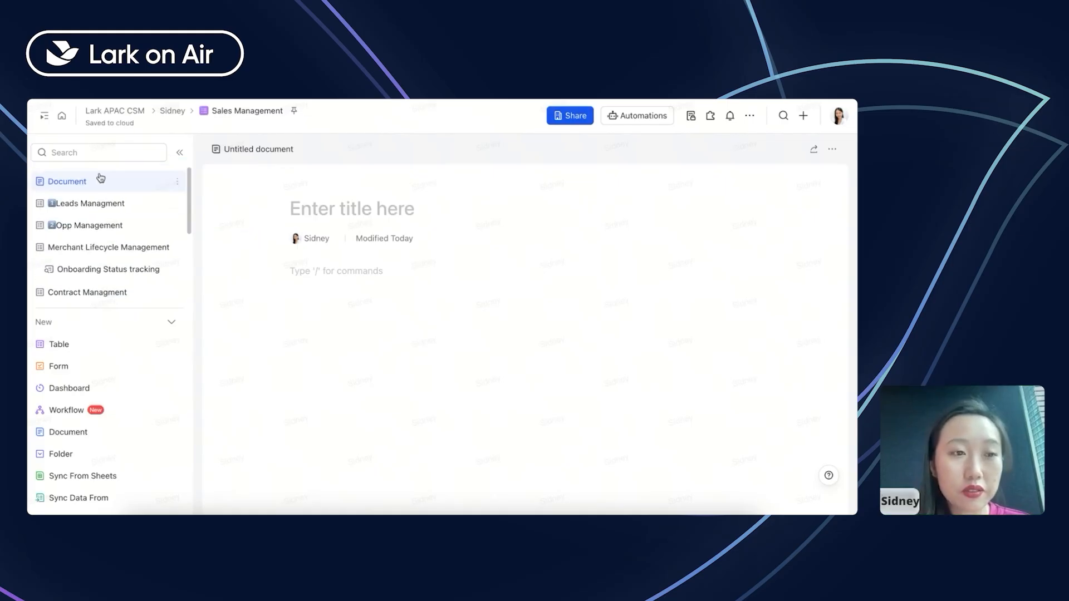
- Title the new document "Project Intro"
click(324, 208)
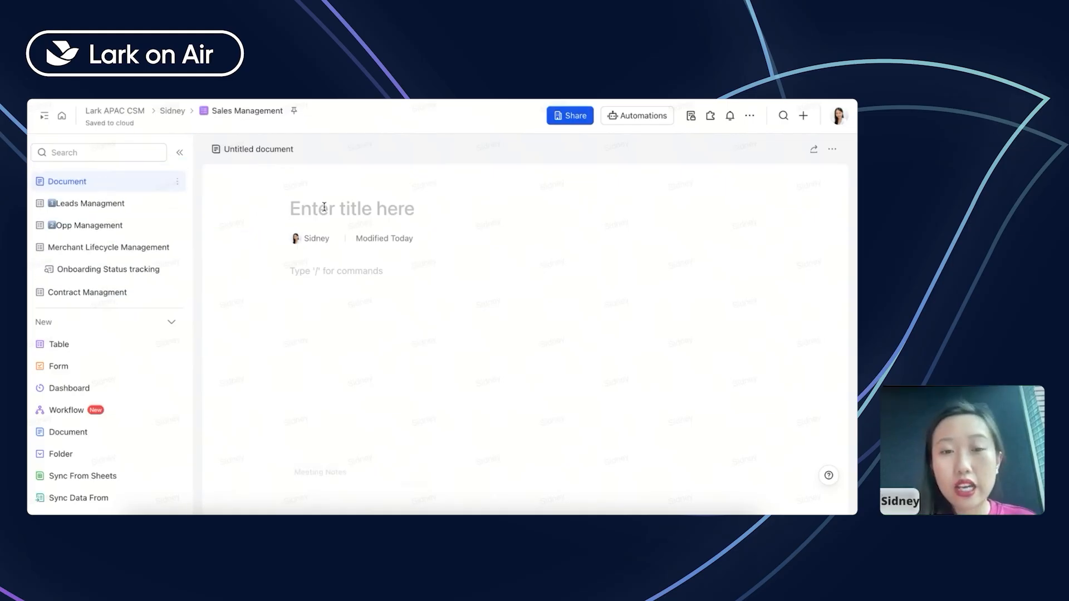
text(Pro)
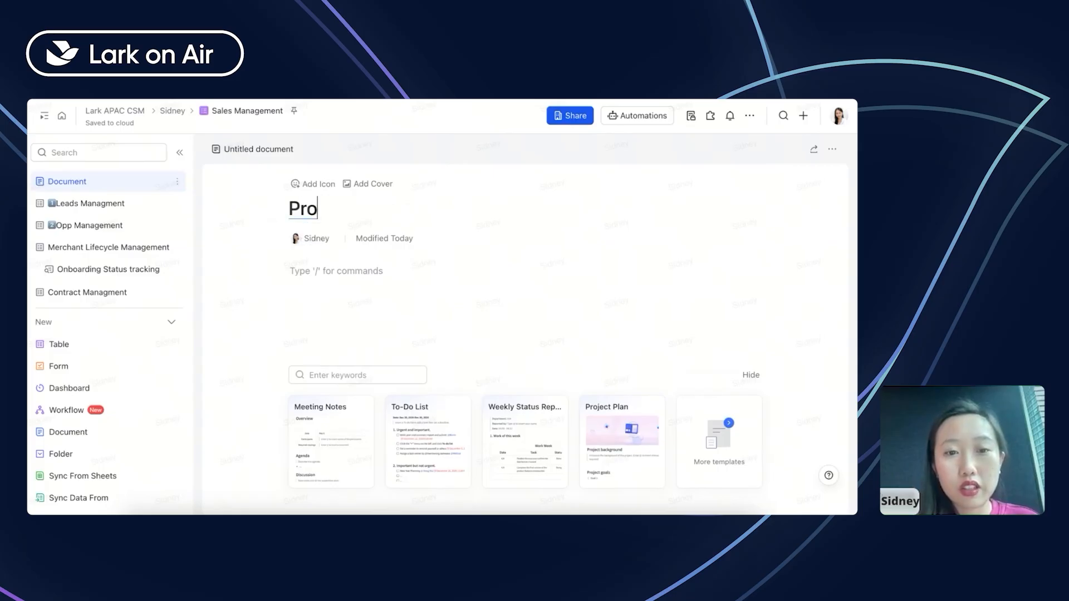
text(ject Intro)
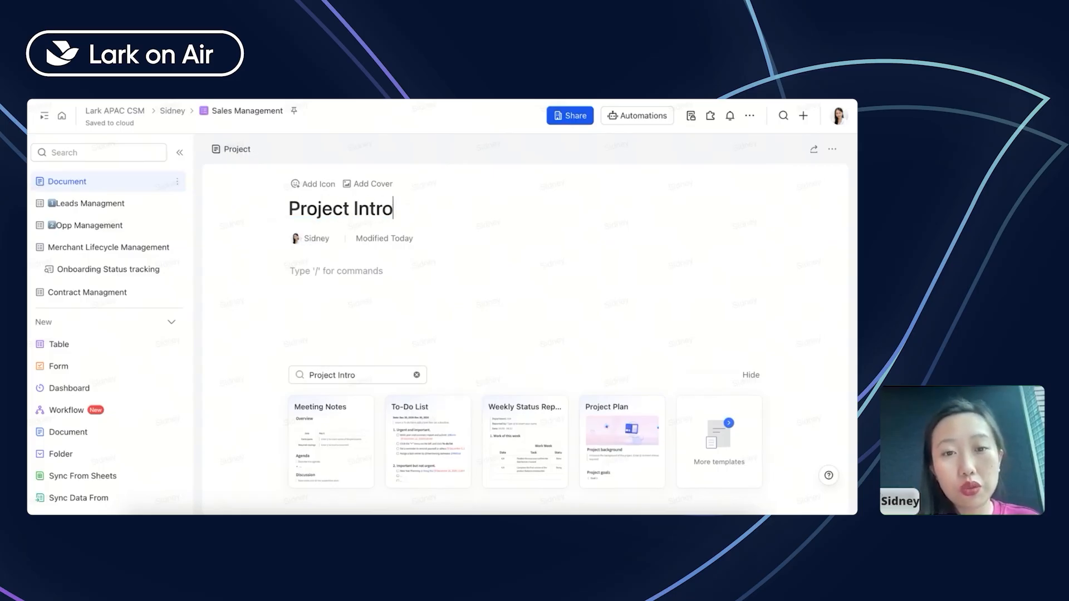
- Rename the new document's sidebar entry to "Project Intro" and put a 💡 emoji in front of the name
double_click(110, 179)
text(Prohe)
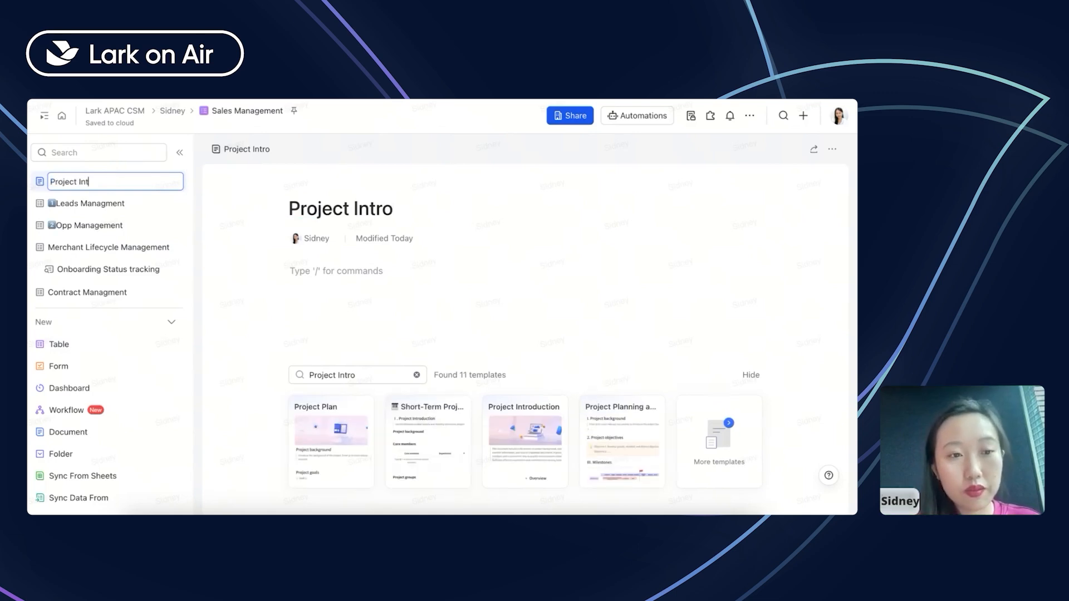
key(Return)
click(172, 322)
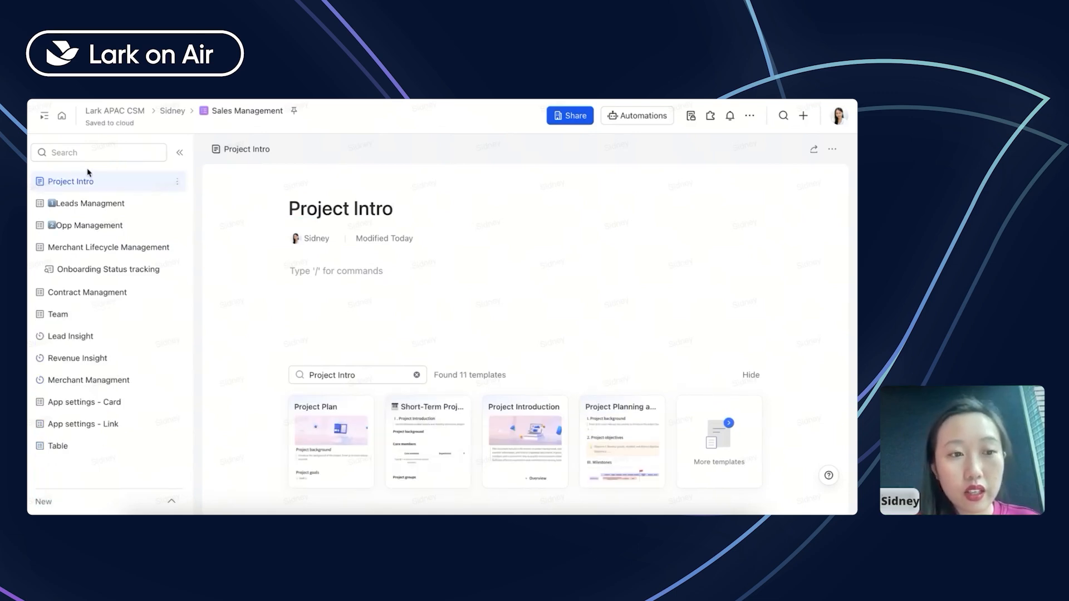
double_click(84, 182)
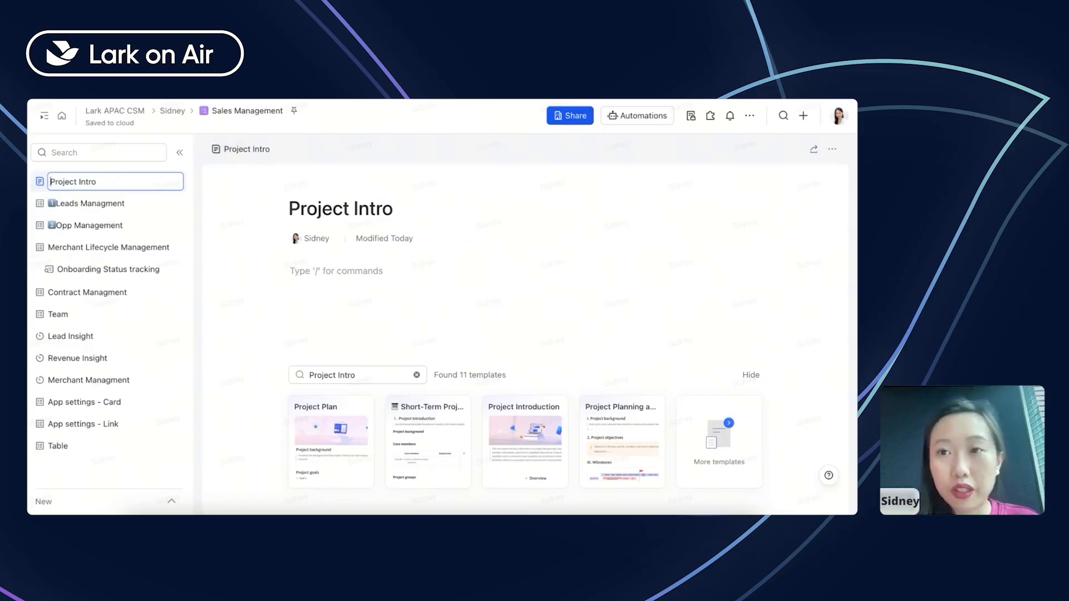
text(💡)
key(Return)
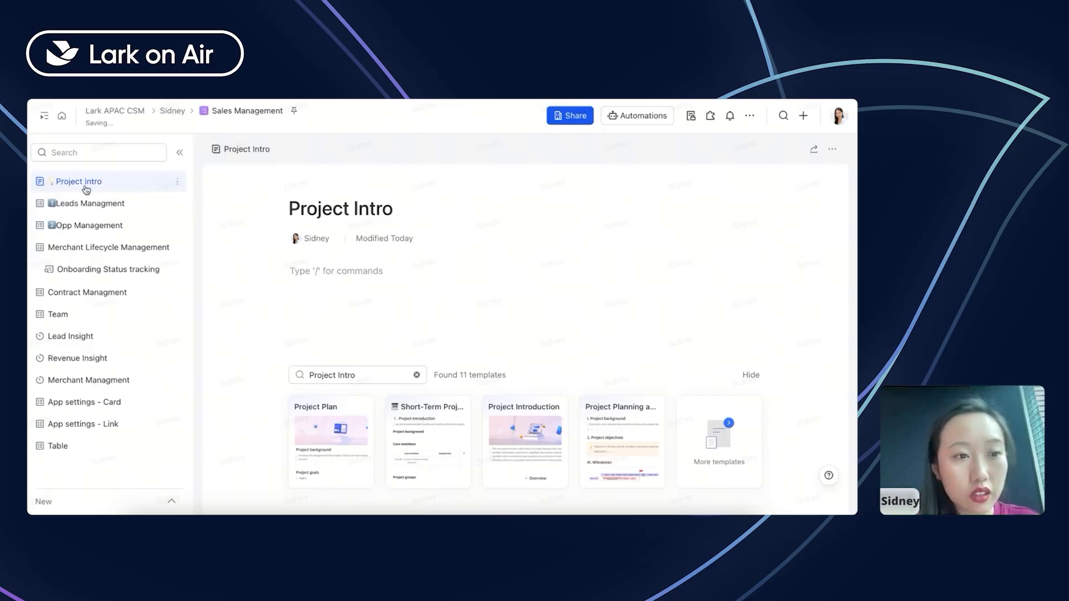
- Add a folder to the Sales Management base and place it directly below Project Intro
click(158, 504)
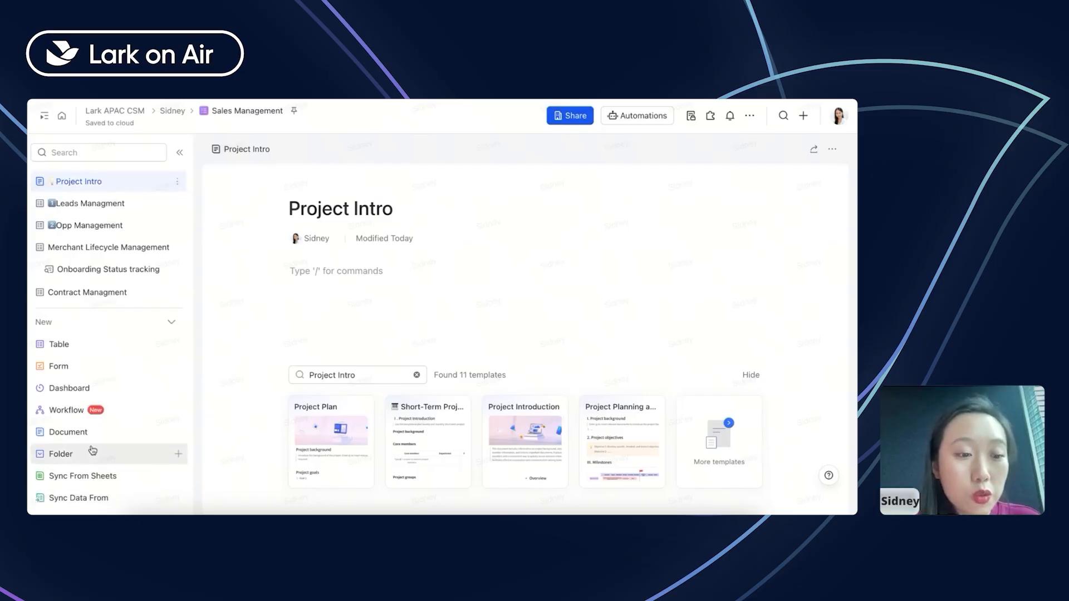
click(65, 454)
key(Return)
scroll(112, 334, up, 5)
drag(57, 458, 59, 205)
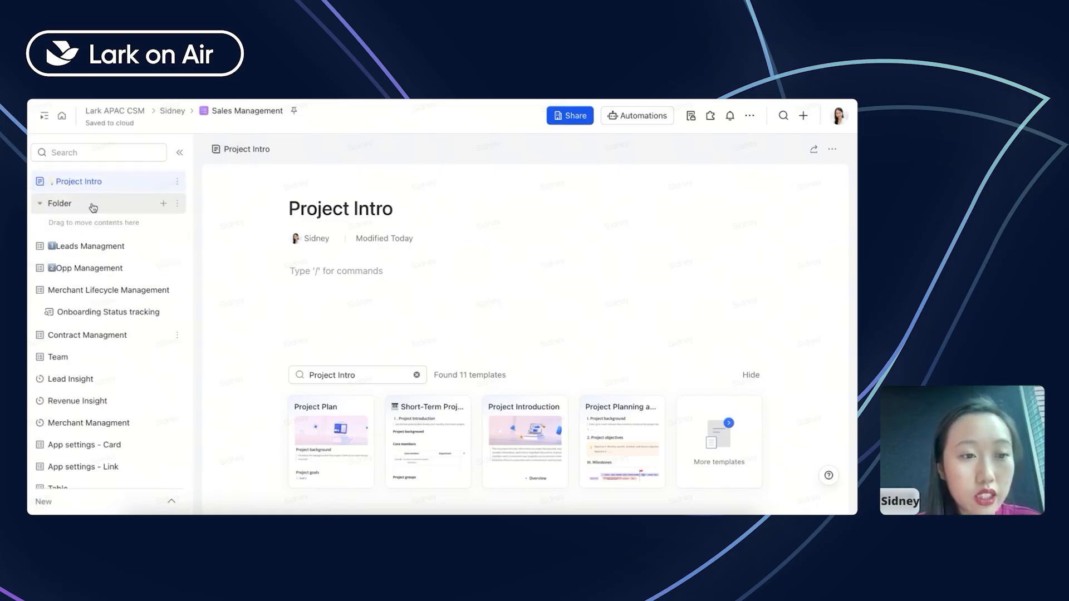
- Rename the new folder "Lead" and move the Leads Managment table into it
click(66, 210)
click(177, 203)
click(191, 224)
text(Lead)
key(Return)
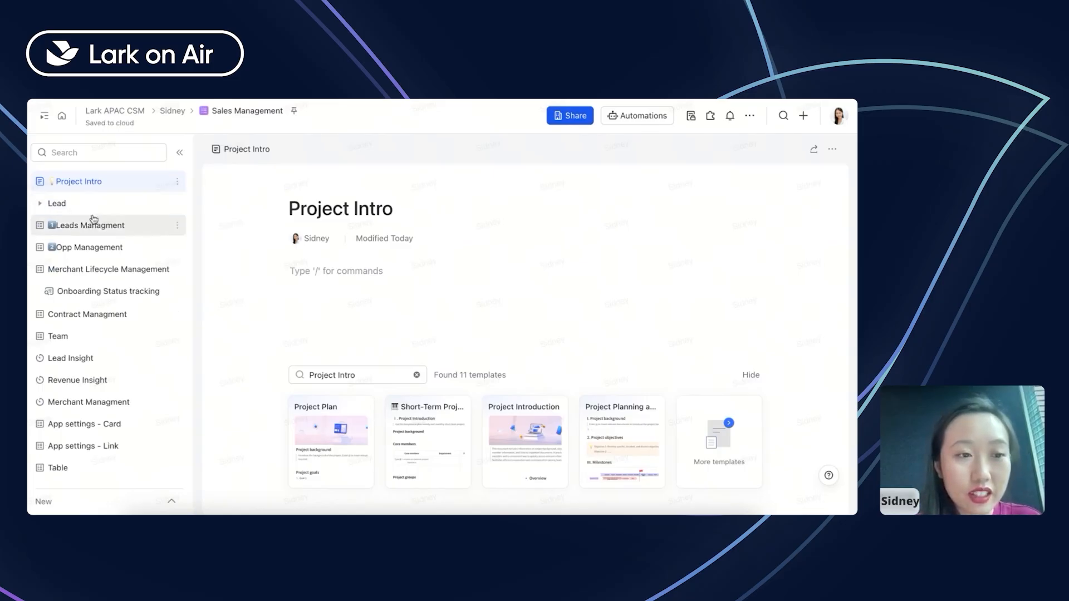
click(61, 228)
drag(80, 225, 95, 207)
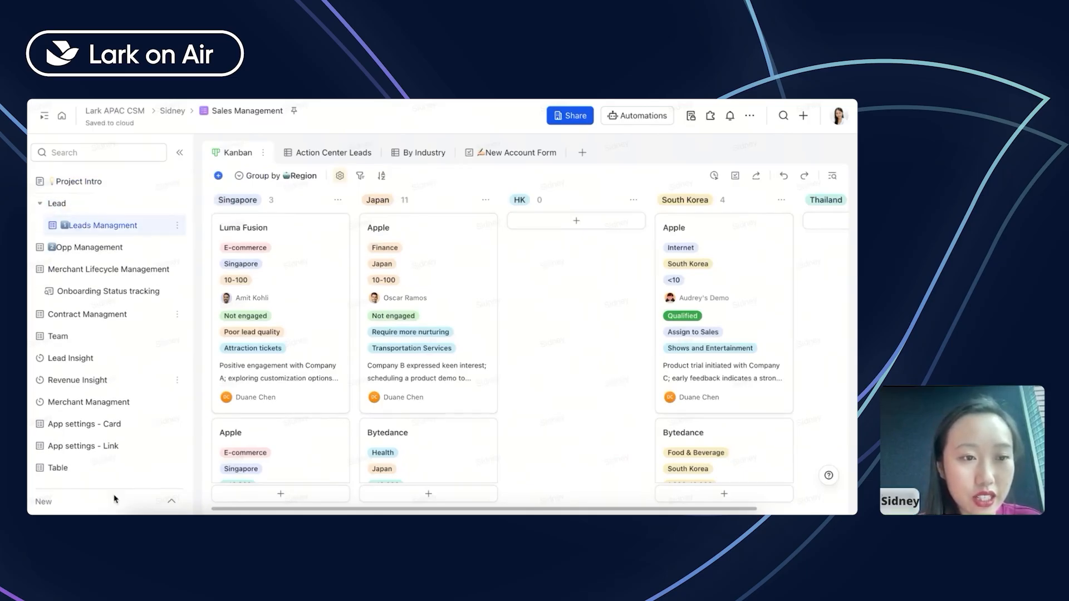
- Add another folder named "Dashboards" to the Sales Management base
click(171, 503)
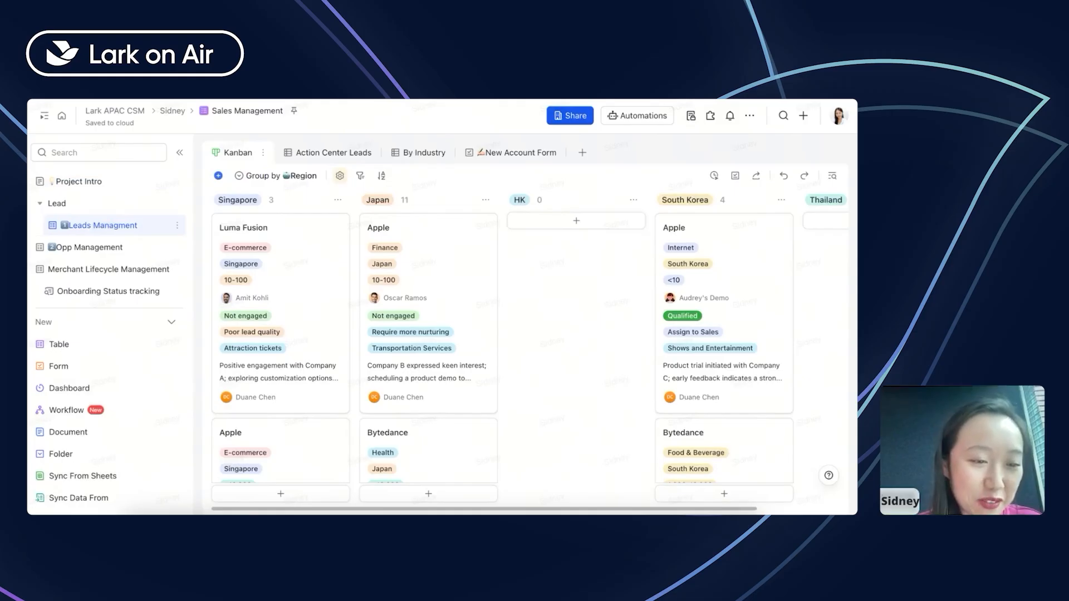
click(39, 455)
scroll(110, 279, up, 1)
scroll(109, 279, down, 1)
text(Dashboards)
key(Return)
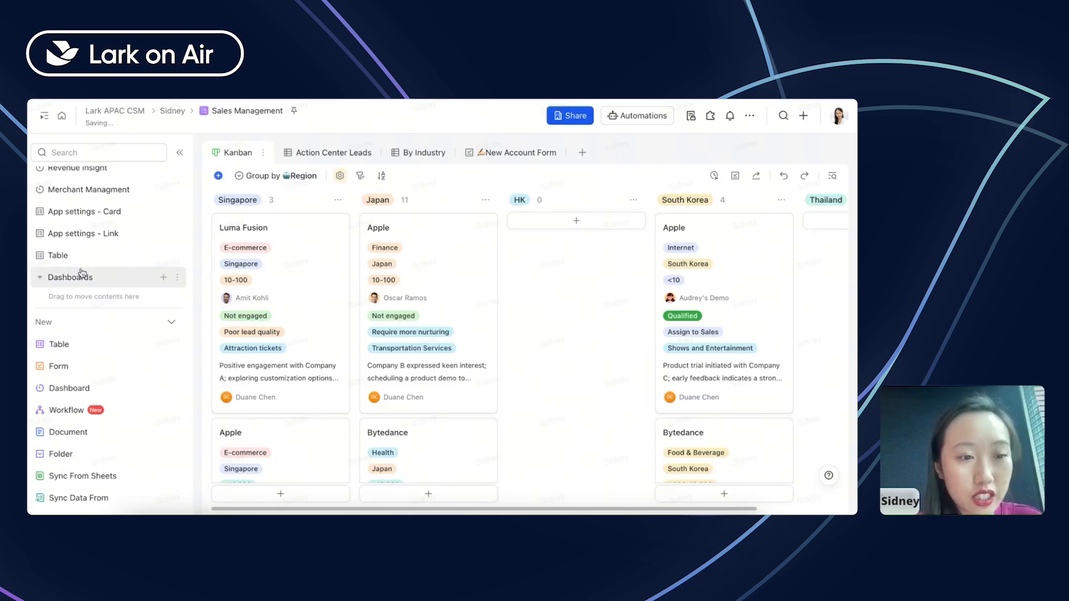
- Place Lead Insight, Revenue Insight and Merchant Managment in the Dashboards folder, and move the collapsed folder directly below Project Intro
drag(51, 279, 91, 269)
scroll(91, 271, down, 1)
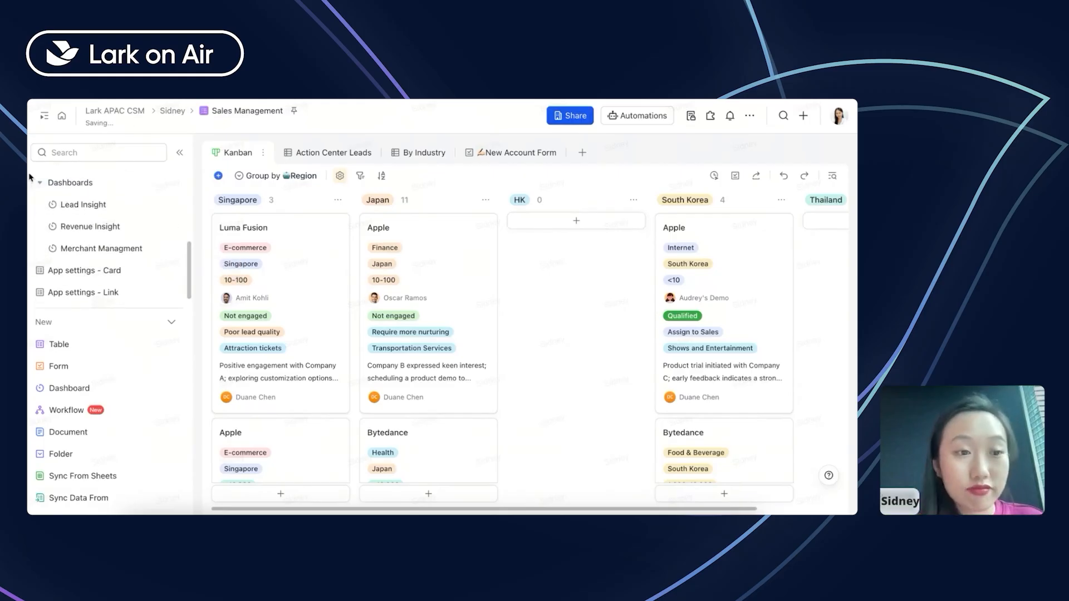
click(40, 184)
scroll(90, 231, up, 1)
drag(86, 266, 71, 201)
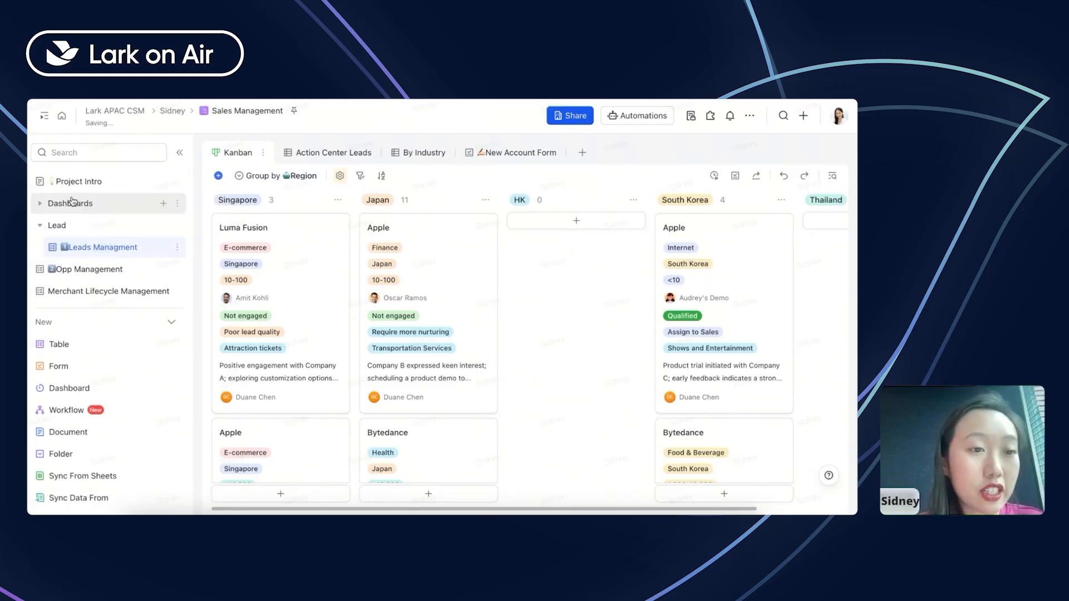
click(165, 326)
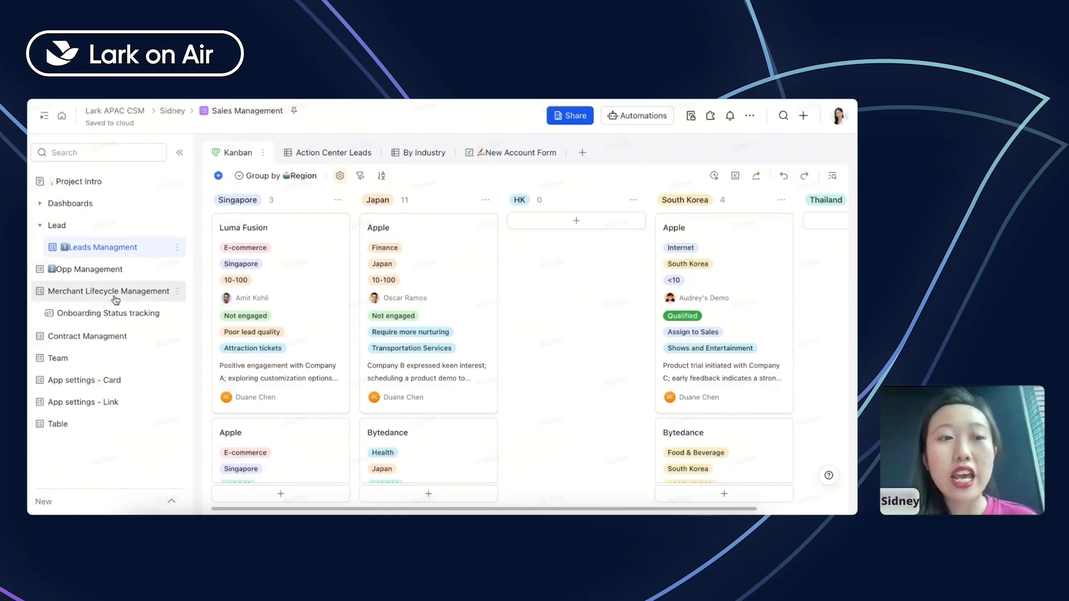
- Examine the Opp Management table and its Followup view
click(104, 273)
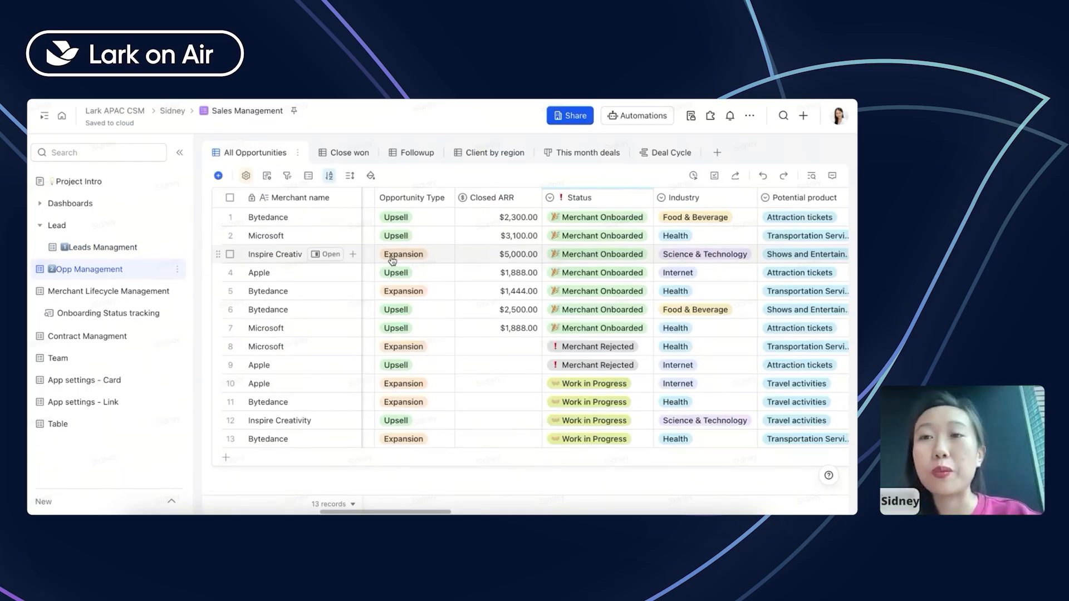
click(415, 154)
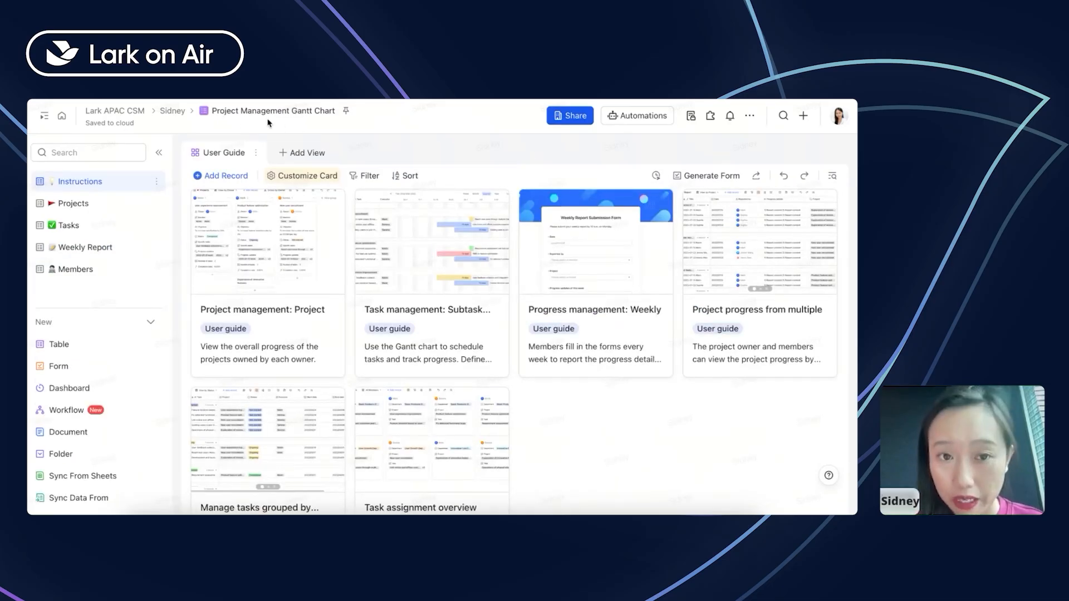
- Show the All Tasks view of the Tasks table in the Project Management Gantt Chart base and add an empty record
click(90, 230)
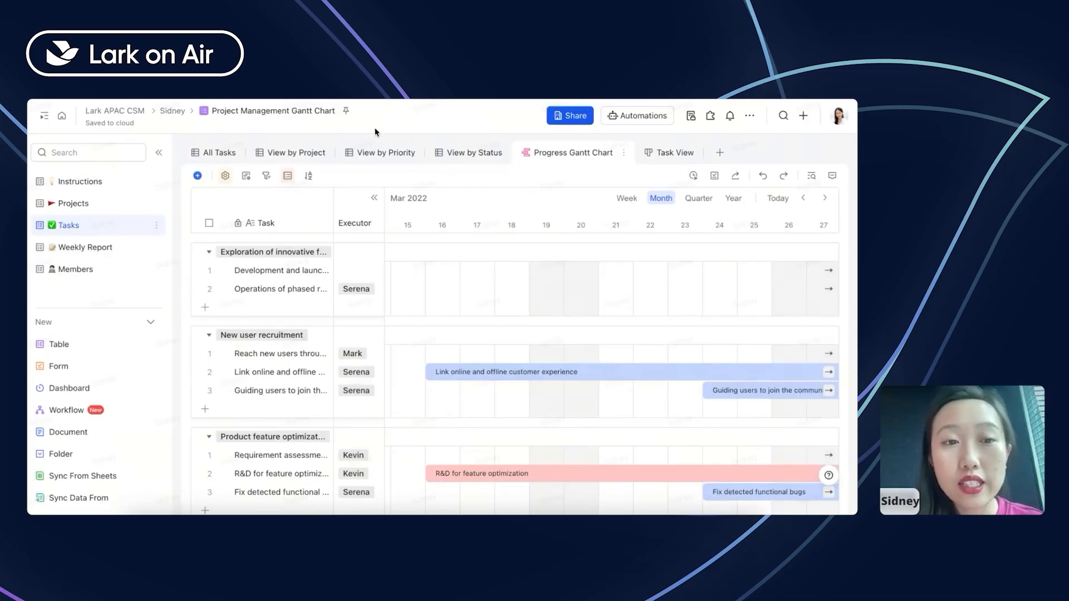
click(216, 151)
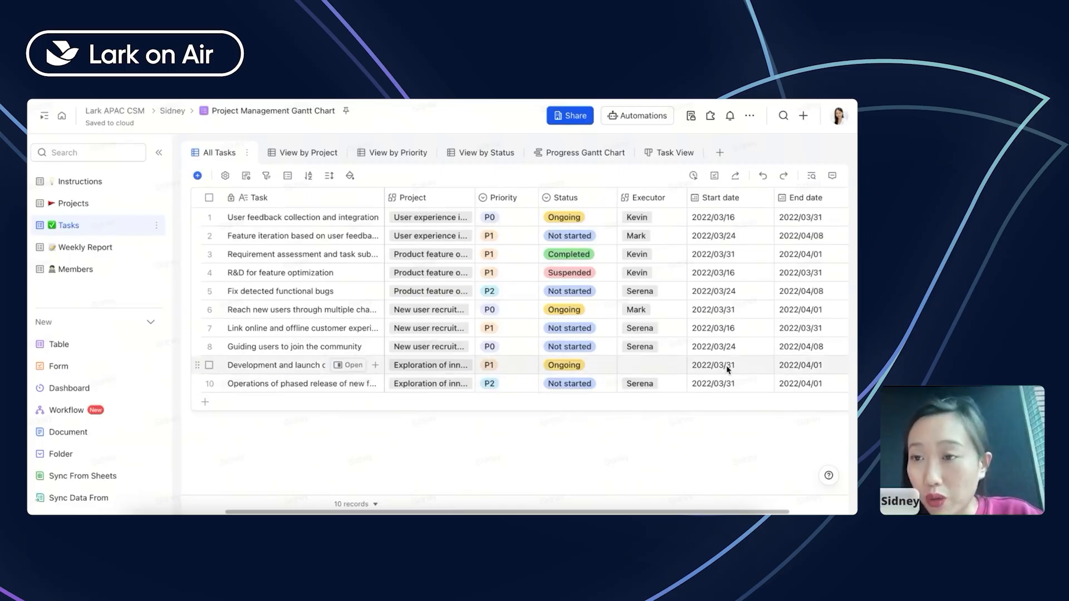
click(262, 402)
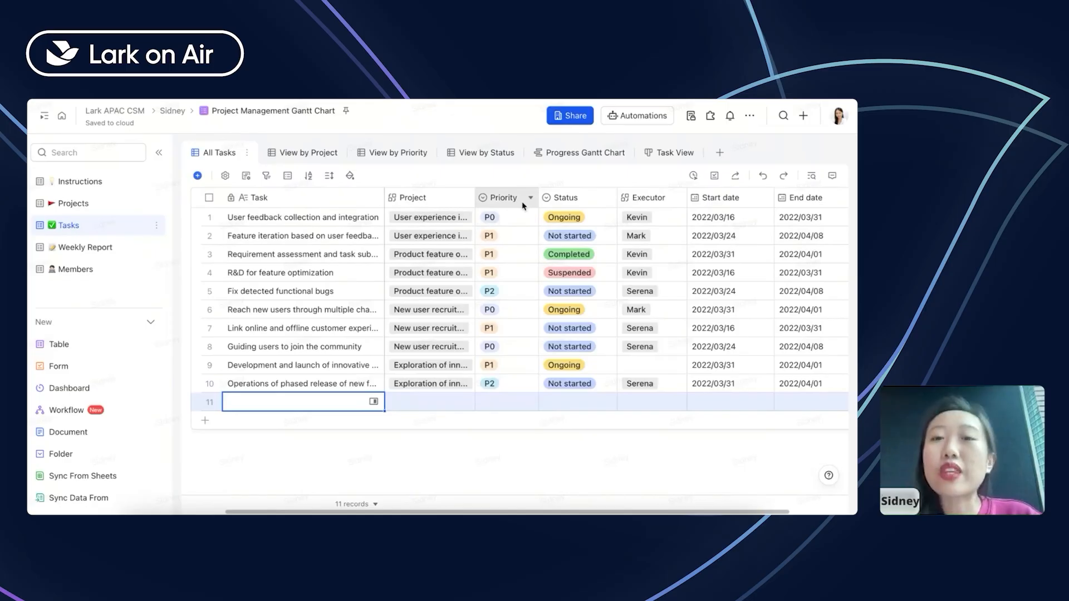
- Examine the field types offered for a new field after End date, and leave without adding one
scroll(524, 206, right, 2)
click(822, 198)
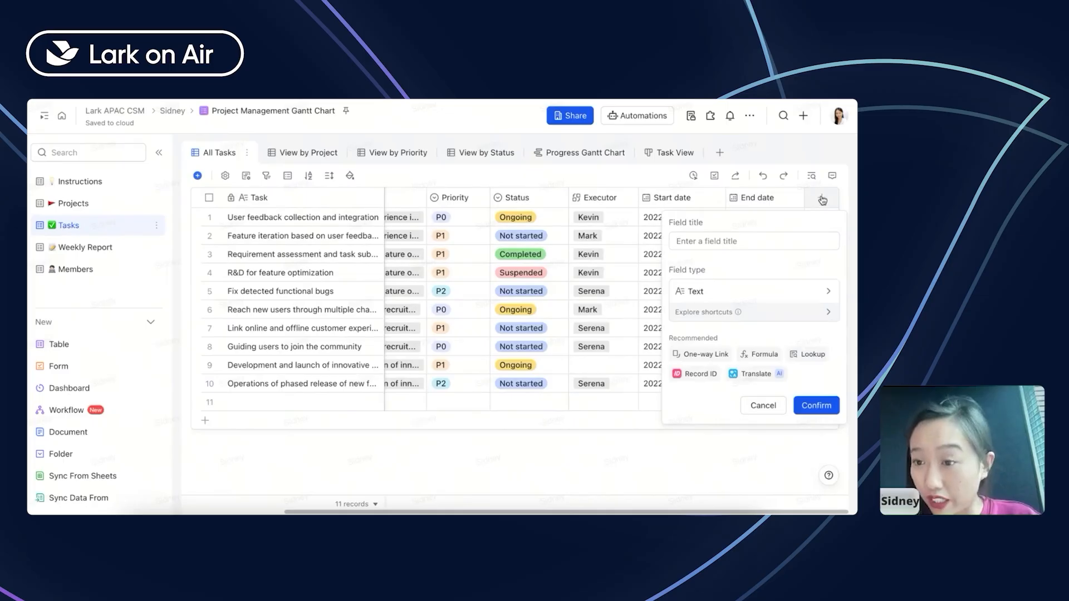
click(733, 293)
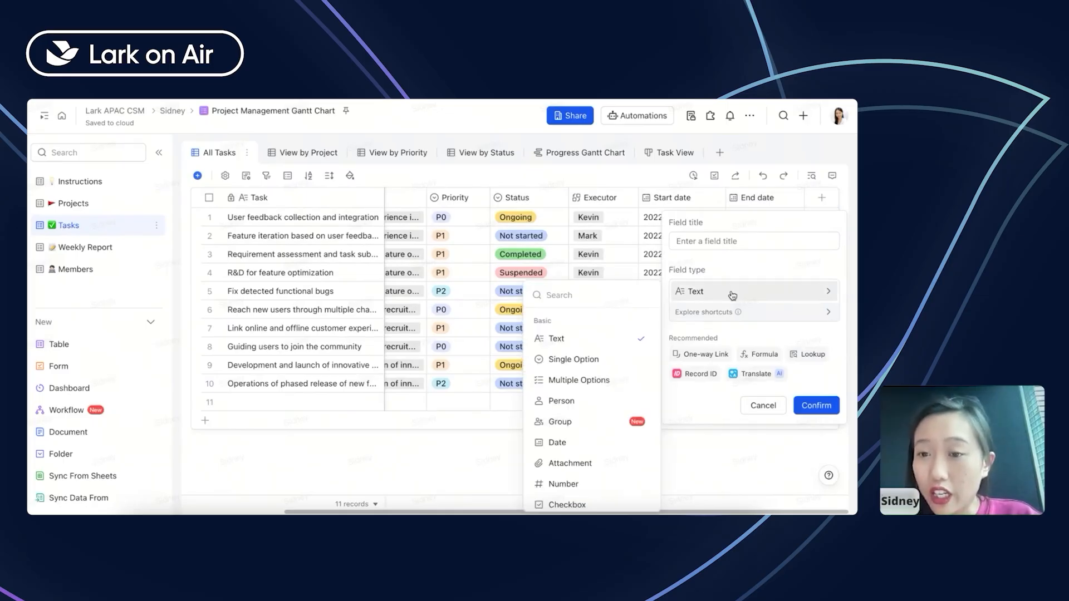
scroll(595, 379, down, 3)
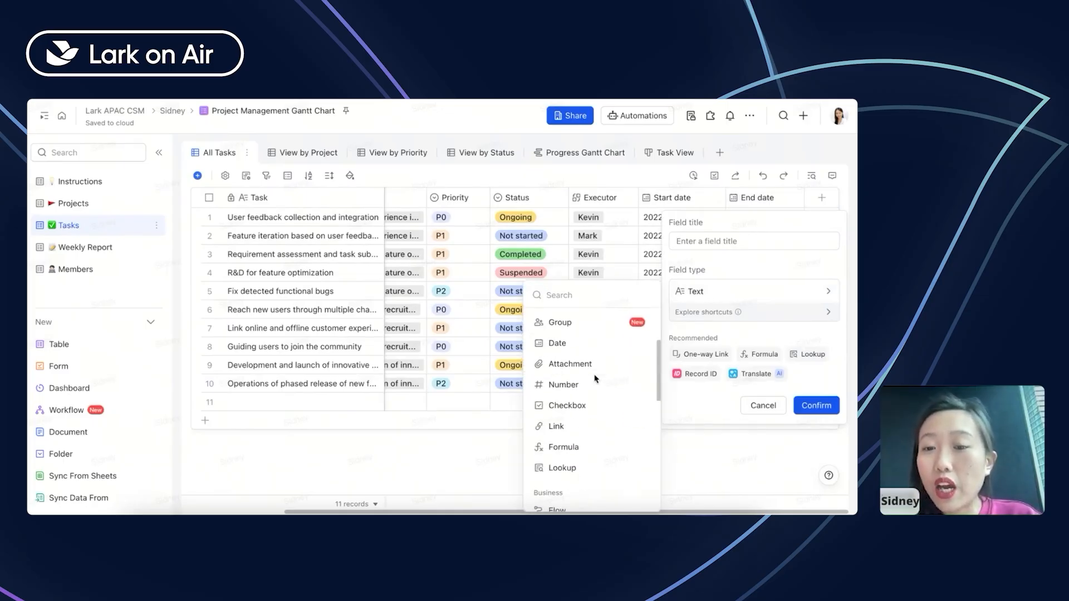
scroll(592, 373, down, 2)
scroll(592, 374, up, 5)
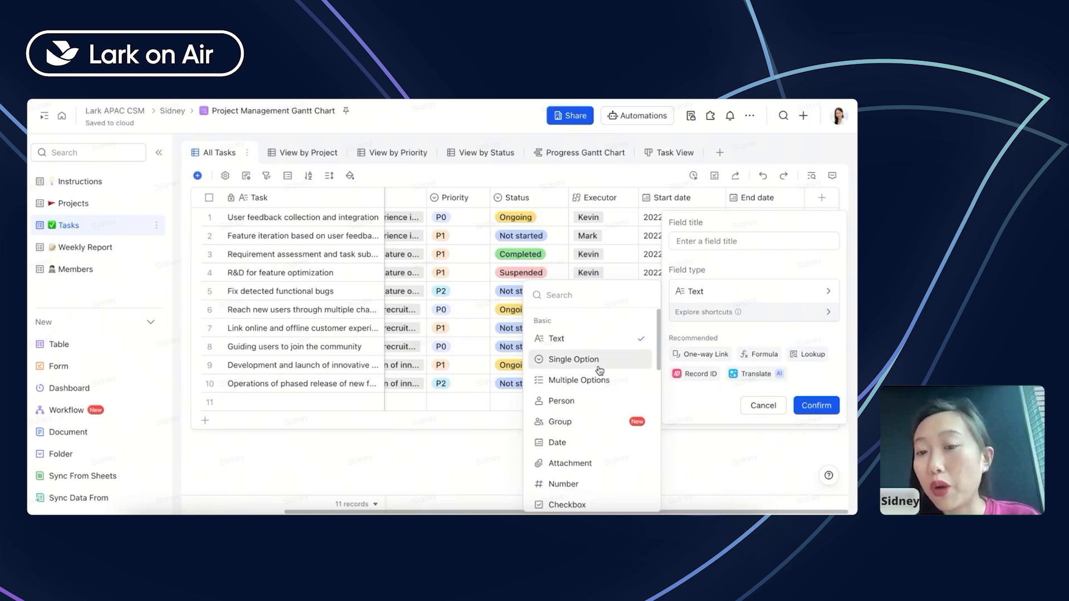
click(763, 405)
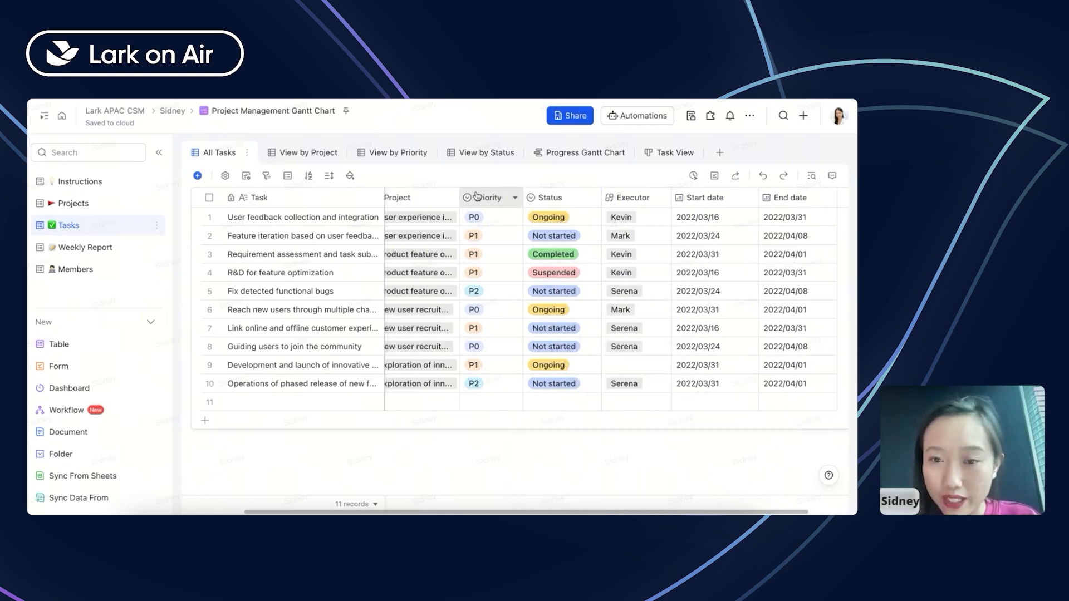
- Edit the Priority field and set the colour of its P0 option to dark red
click(500, 195)
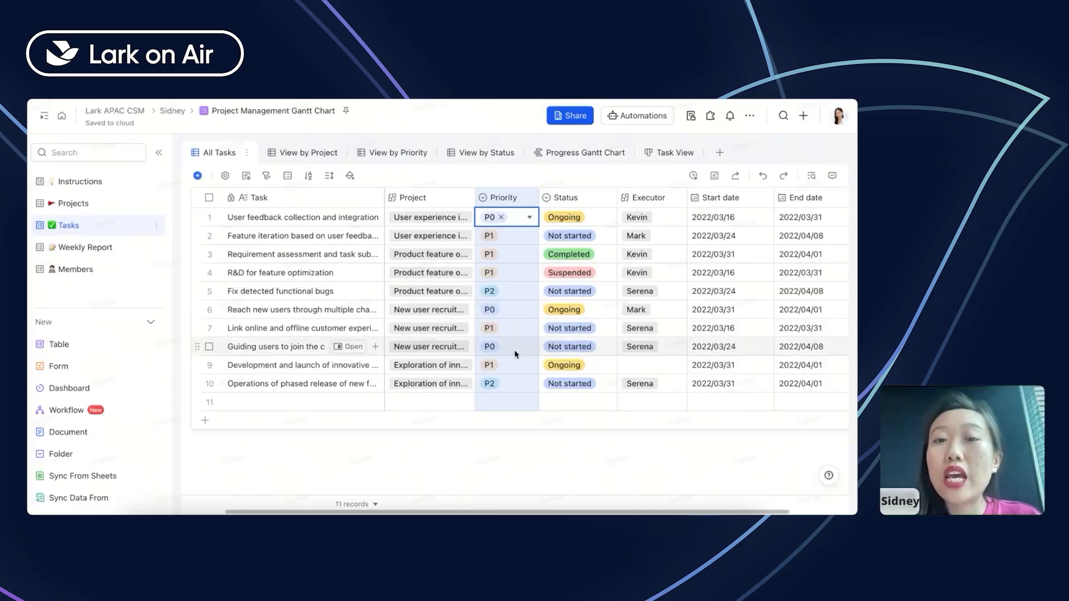
double_click(517, 197)
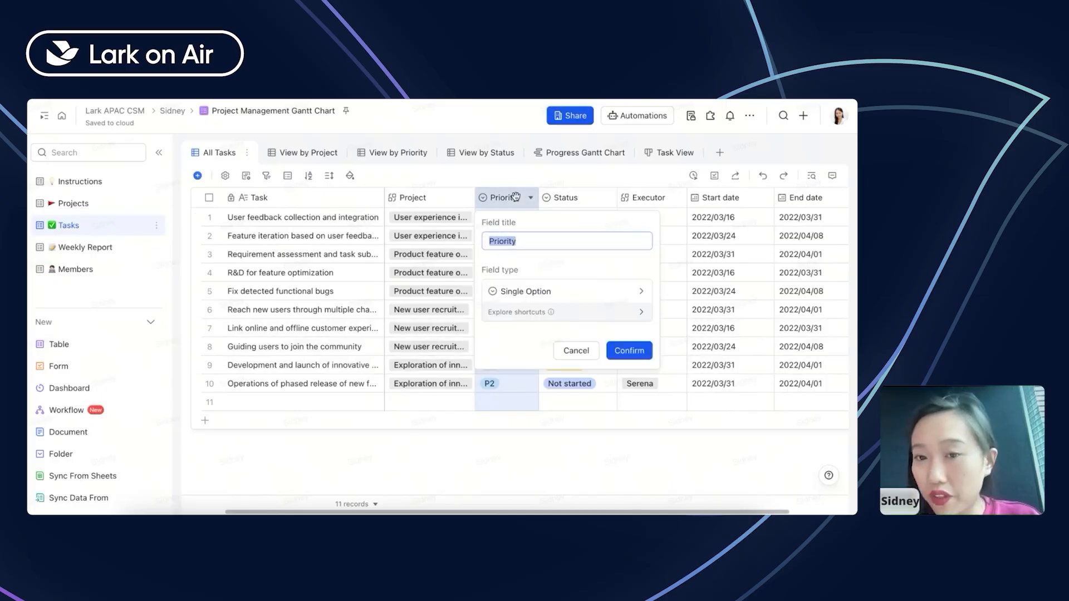
click(513, 369)
click(533, 350)
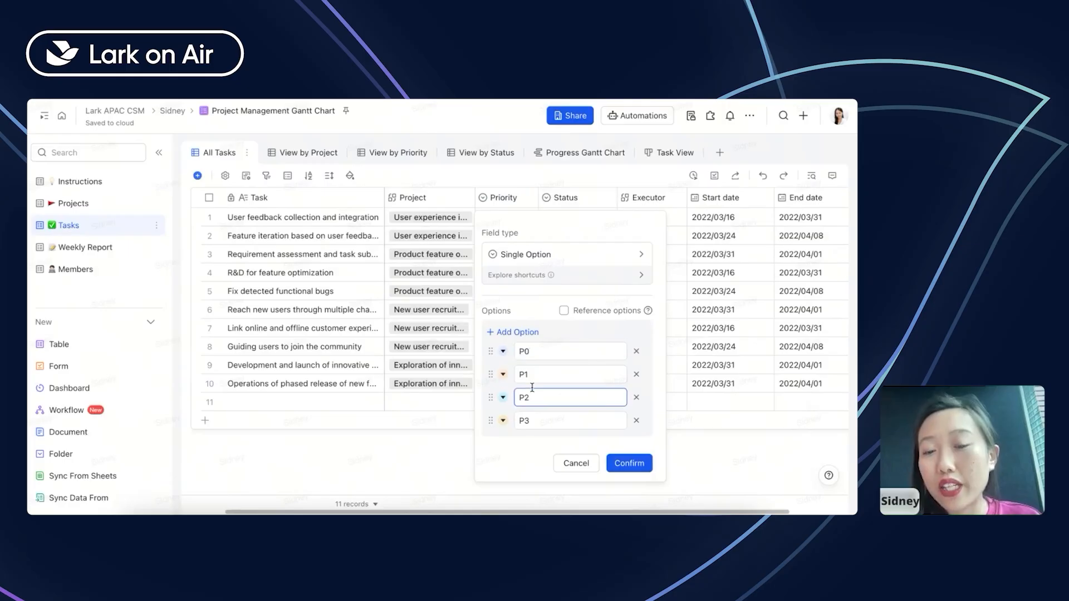
click(503, 351)
click(450, 354)
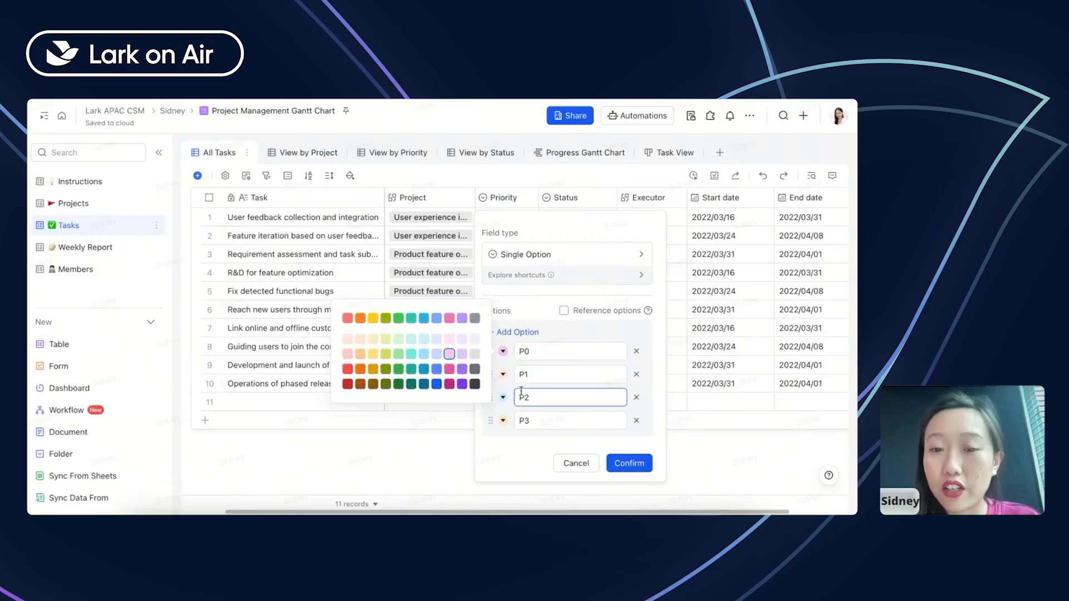
click(503, 397)
click(503, 351)
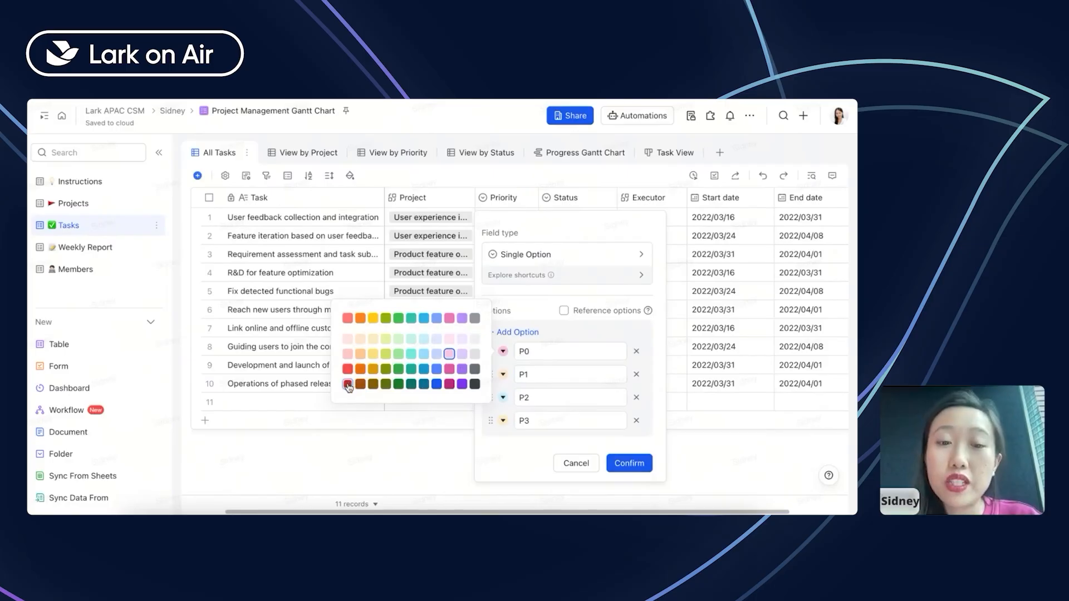
click(347, 386)
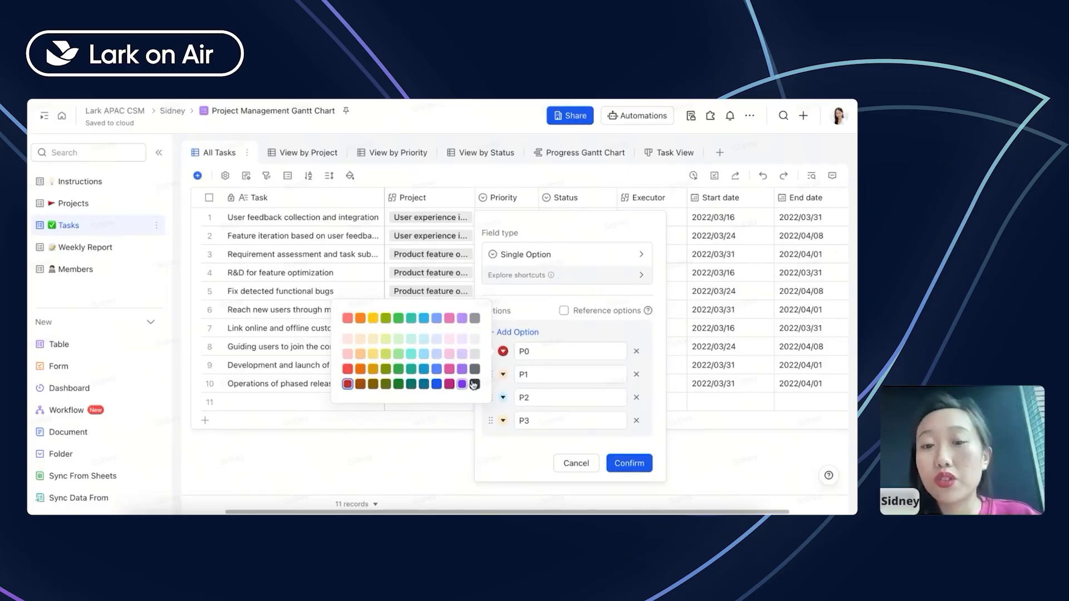
- Set the colour of the P3 option to light yellow-green and save the Priority field
click(502, 420)
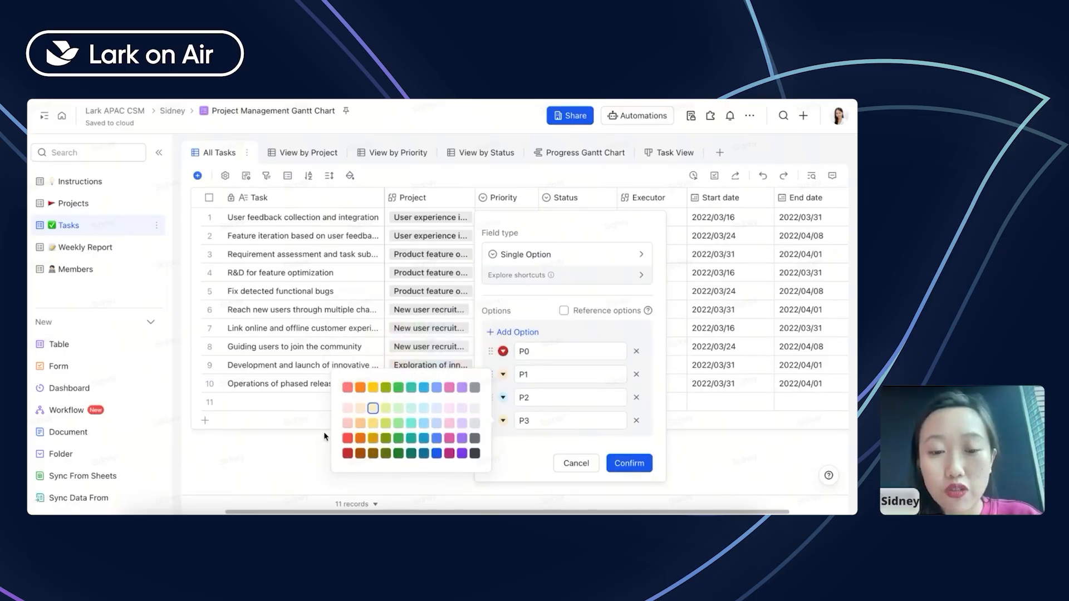
click(386, 423)
click(630, 465)
click(630, 466)
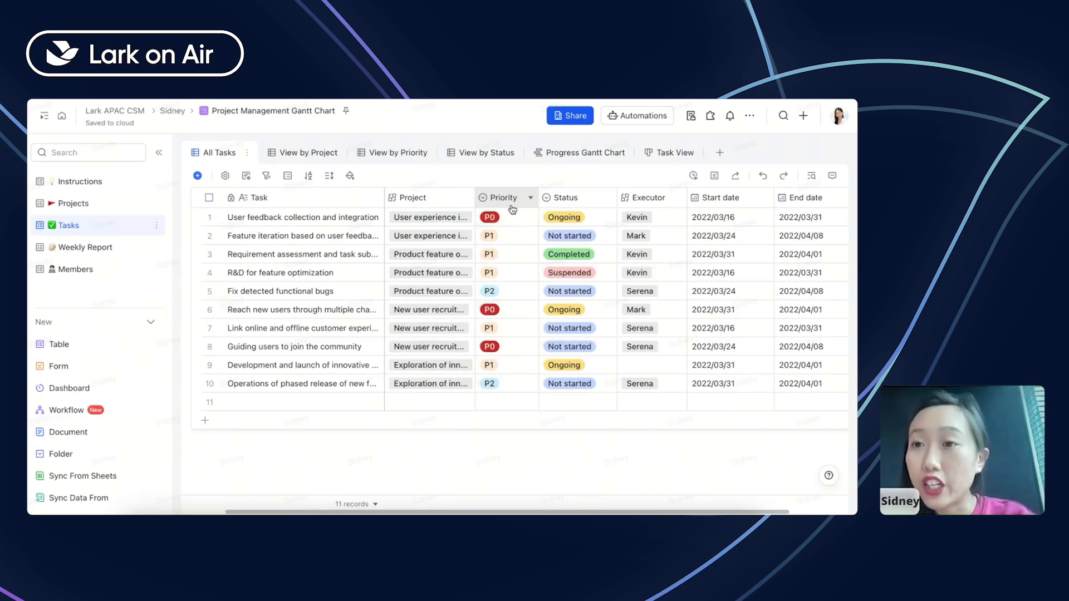
- Filter the All Tasks view to records whose Priority is P0 and save the filter to the view
click(268, 179)
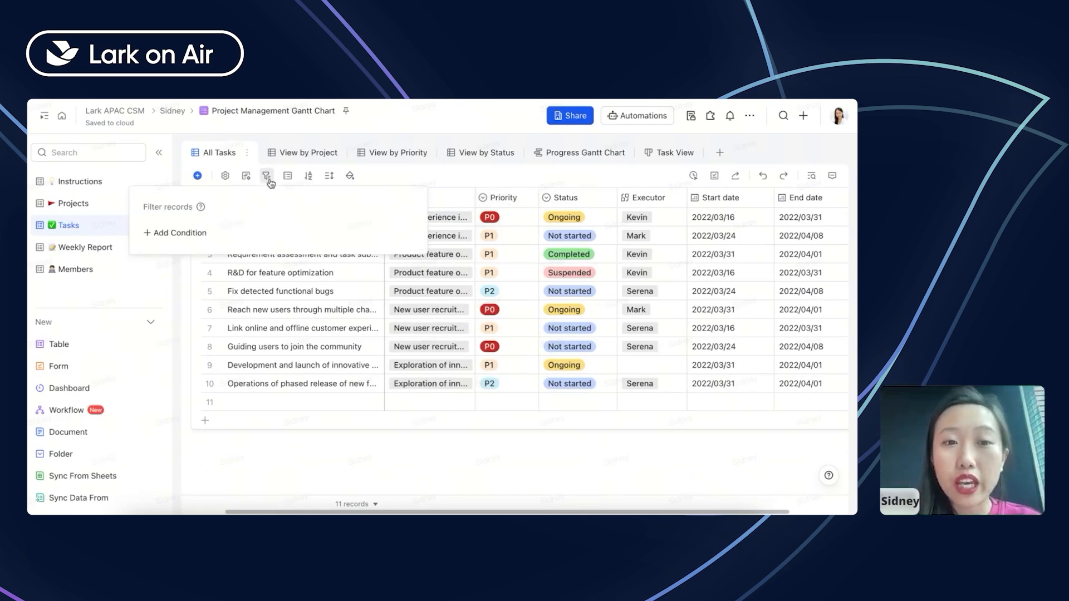
click(201, 234)
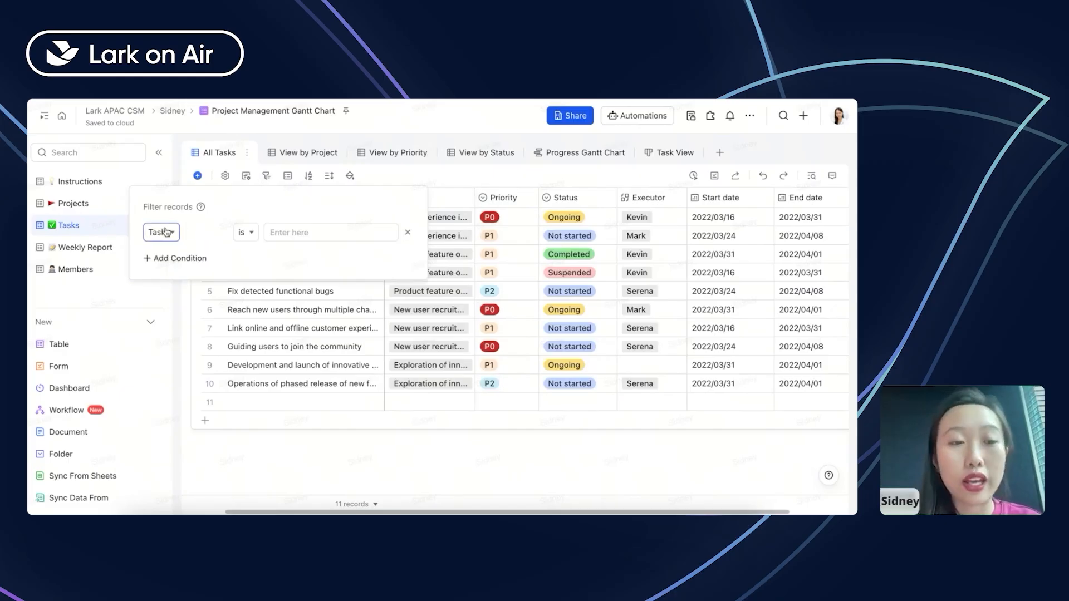
click(165, 232)
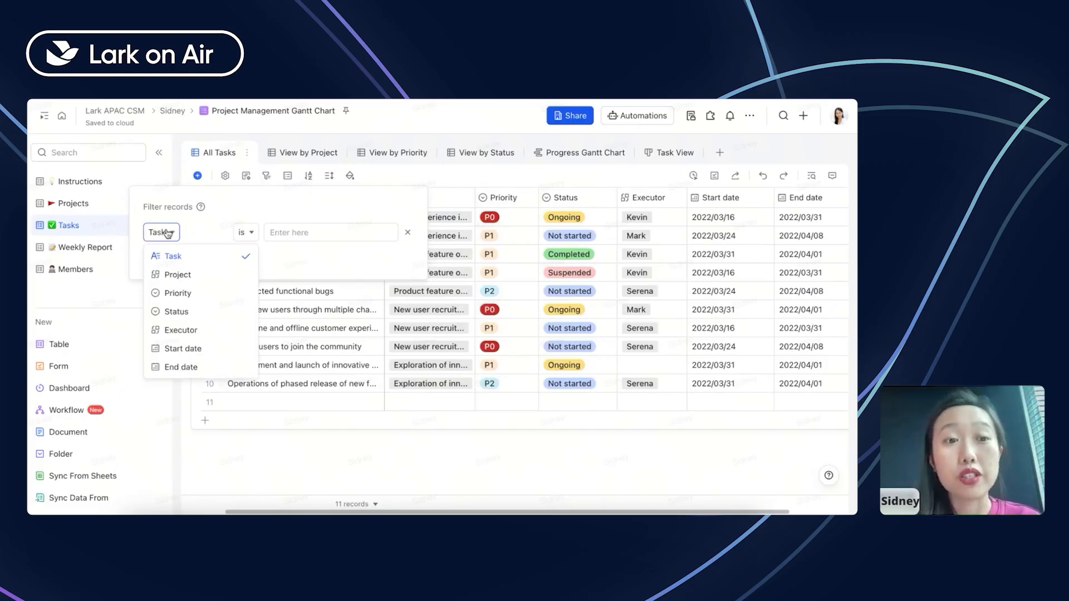
click(201, 302)
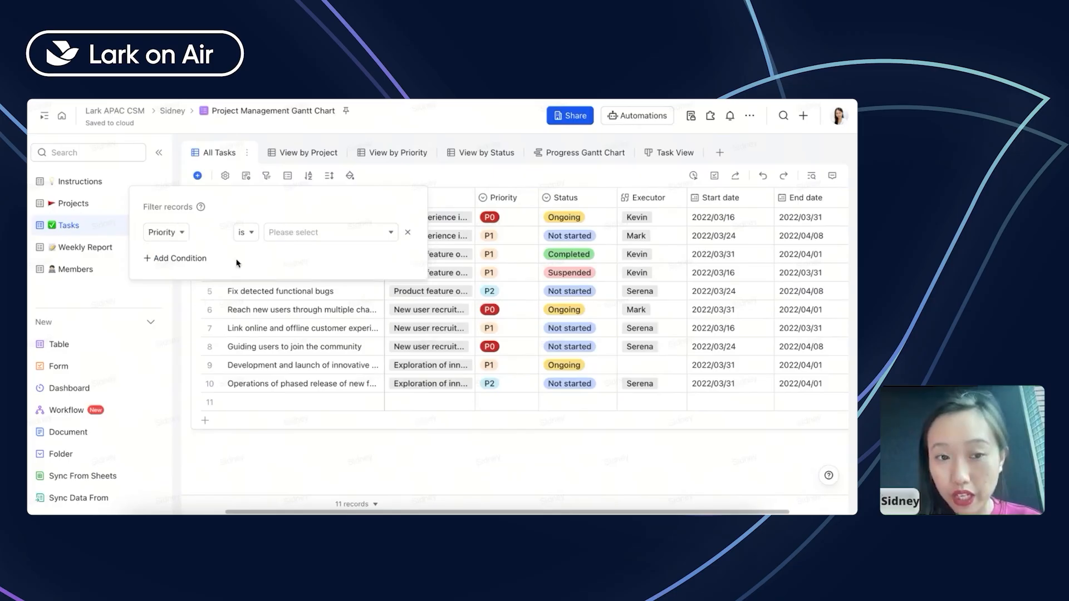
click(303, 233)
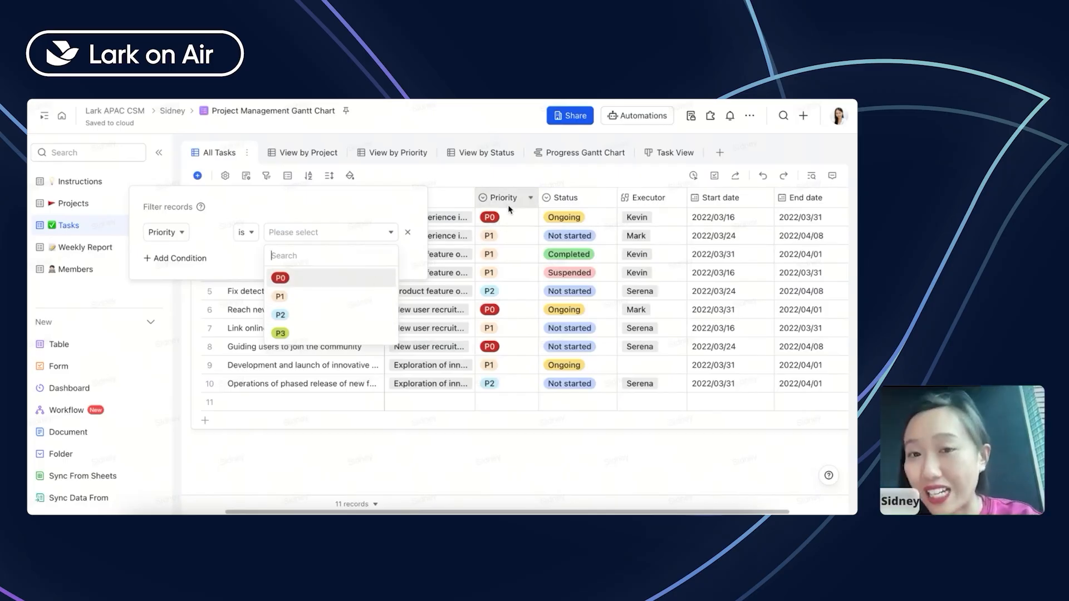
click(317, 285)
click(395, 162)
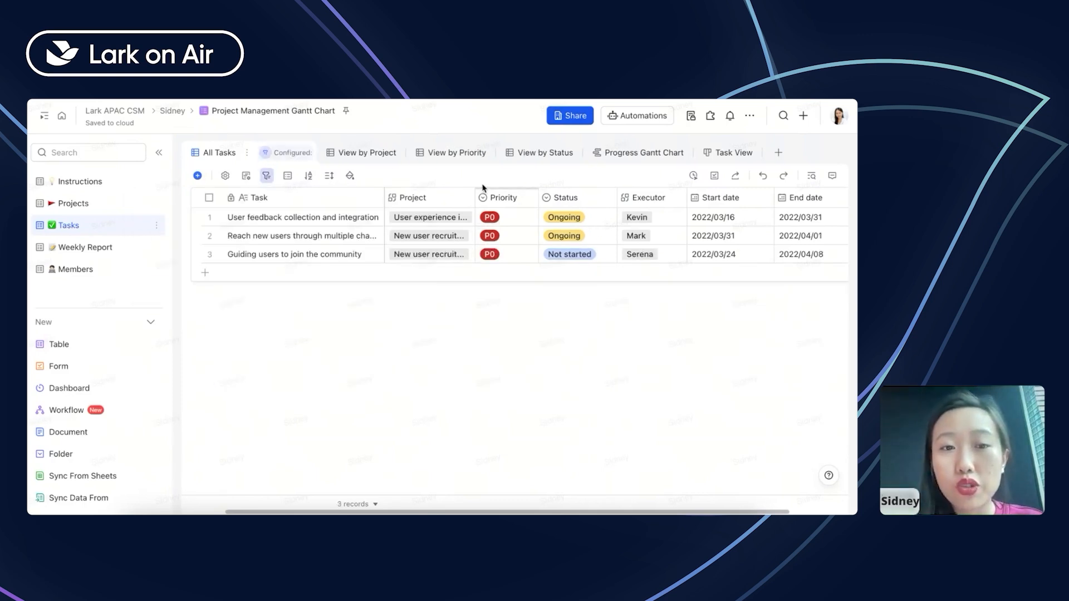
click(395, 162)
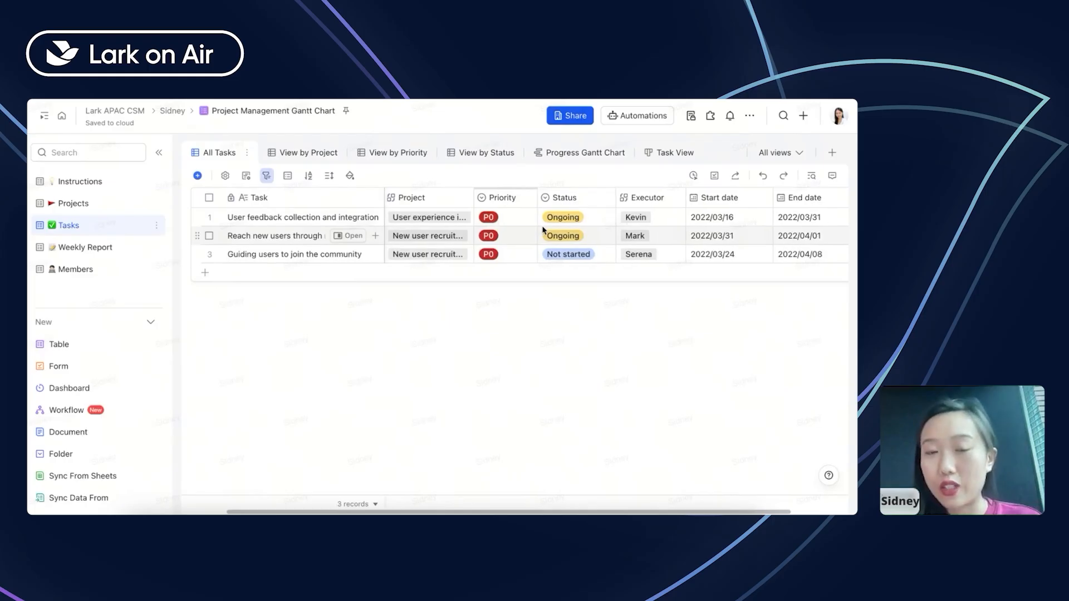
- Remove the Priority filter condition from the All Tasks view and save the change
click(247, 154)
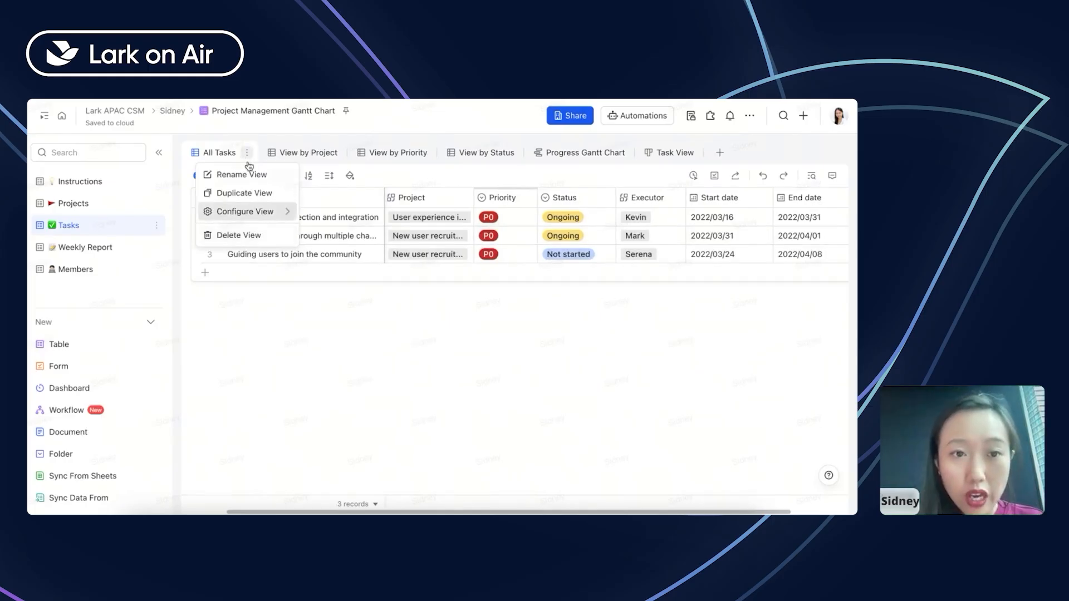
click(267, 176)
click(408, 233)
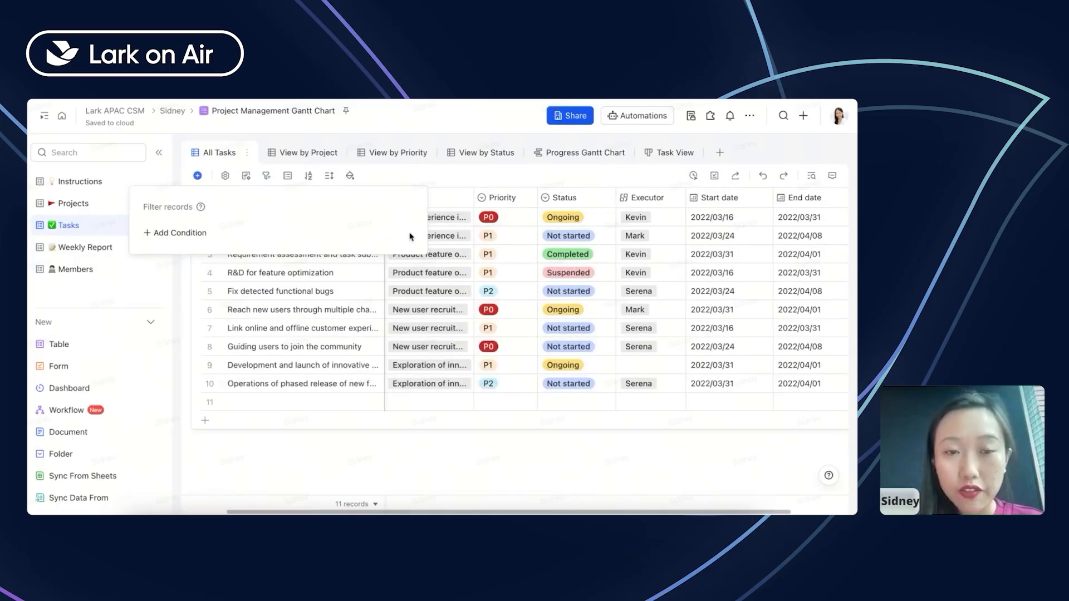
click(518, 178)
click(379, 155)
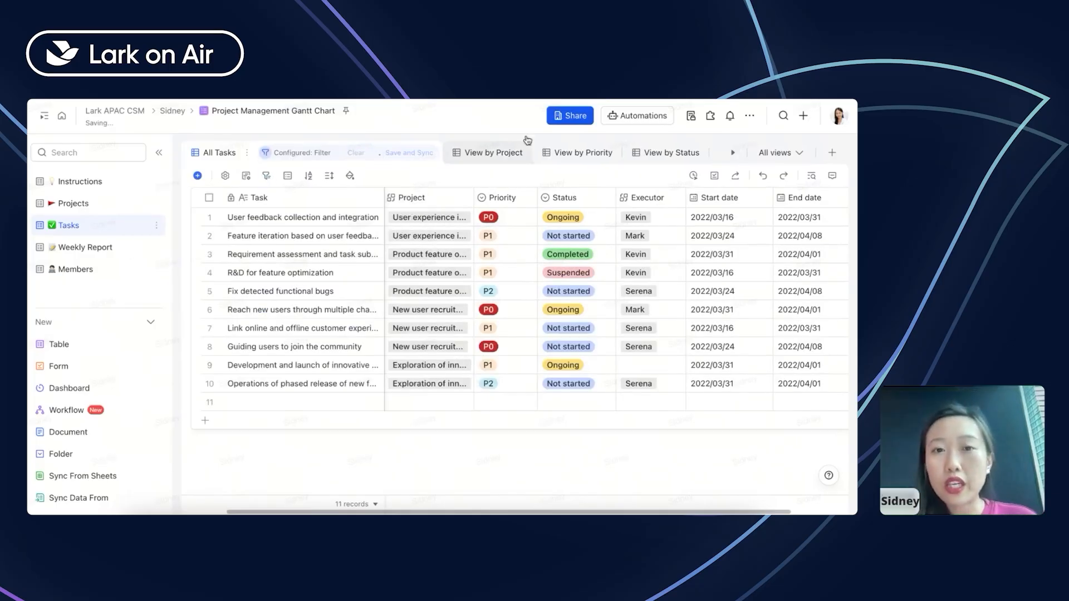
- Rename the All Tasks view as Full Data
double_click(221, 158)
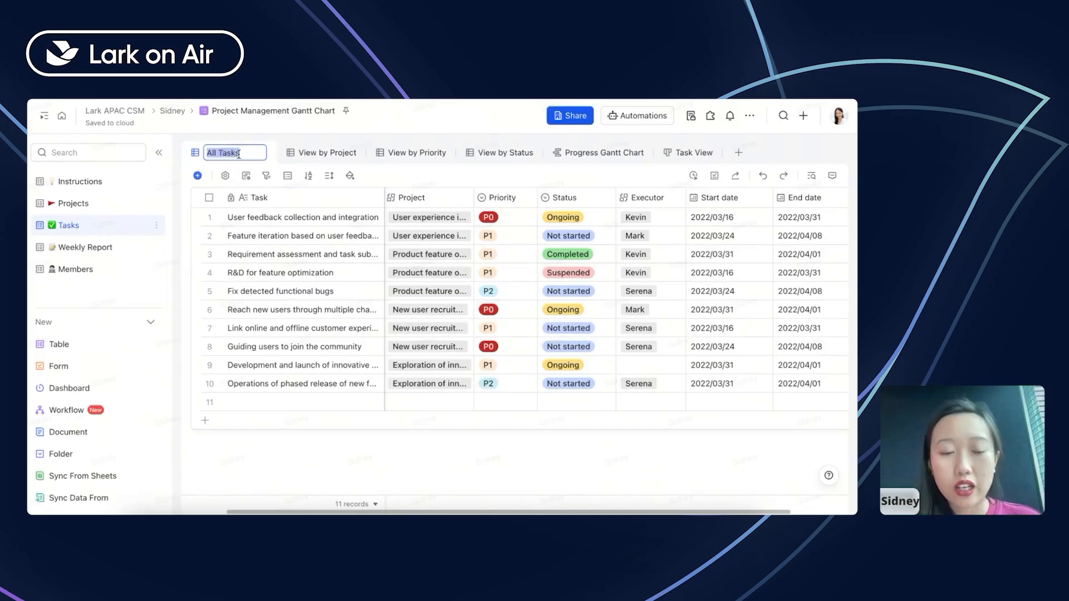
text(All)
key(BackSpace)
key(BackSpace)
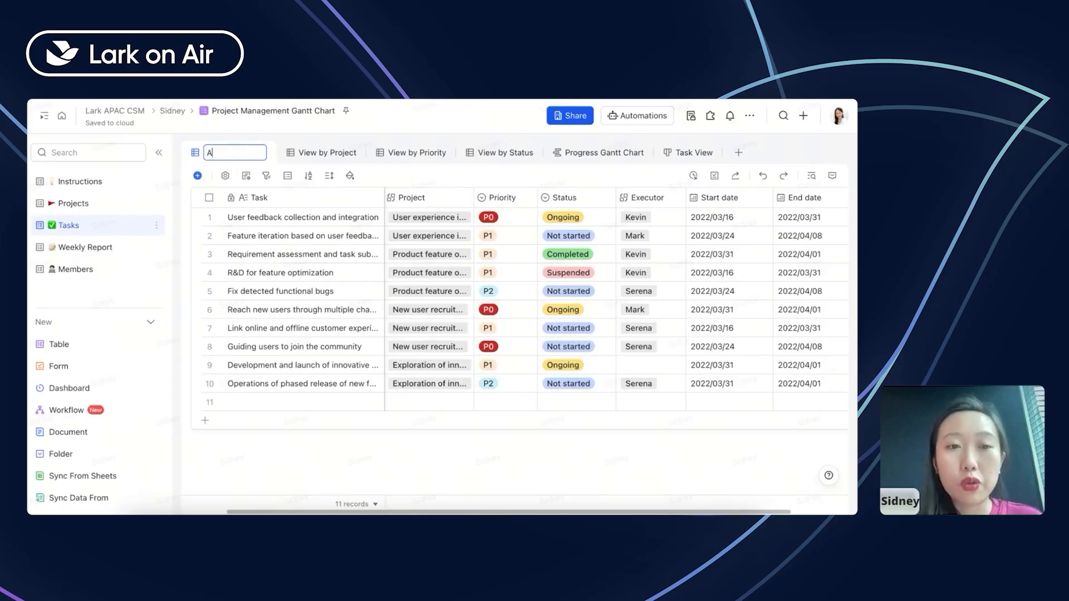
key(BackSpace)
text(Full Data)
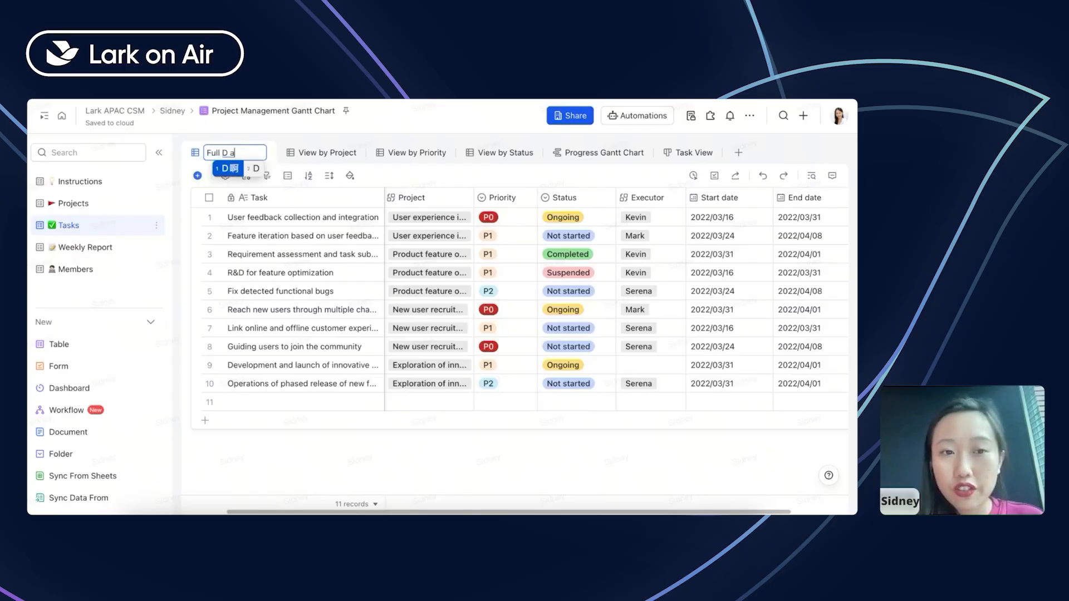
key(Return)
- Add a grid view named P0 Tasks to the Tasks table and place it directly after Full Data
click(720, 152)
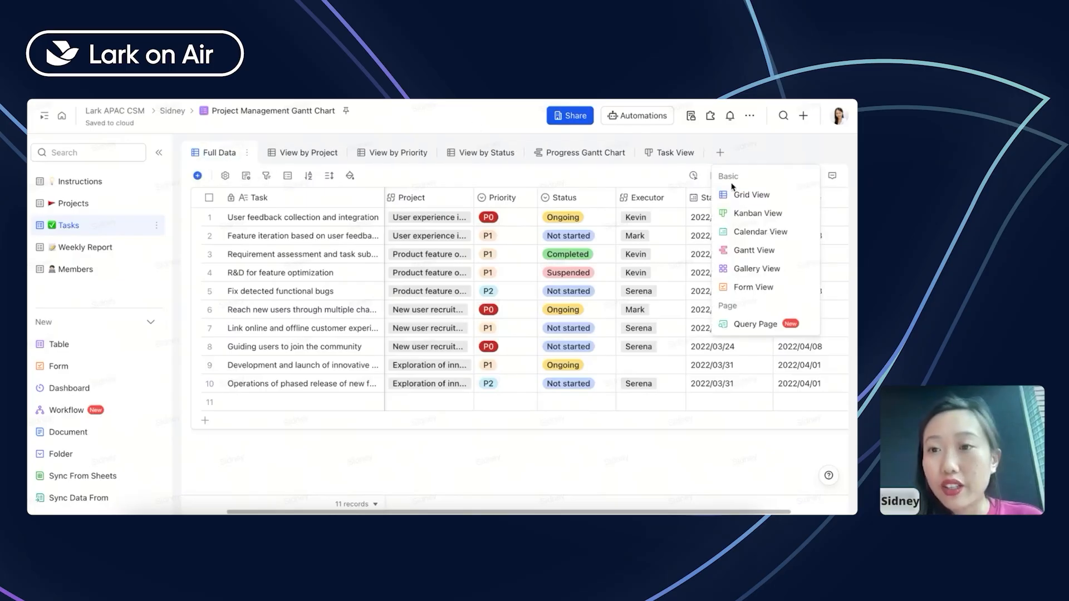
click(738, 195)
text(P)
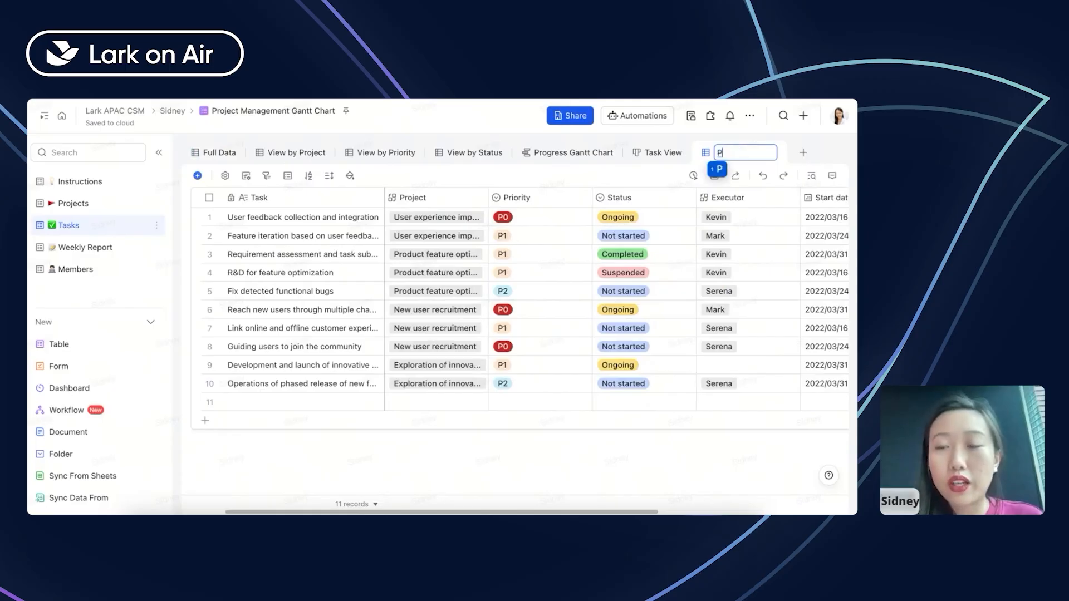
text(0 Tasks)
key(Return)
click(813, 154)
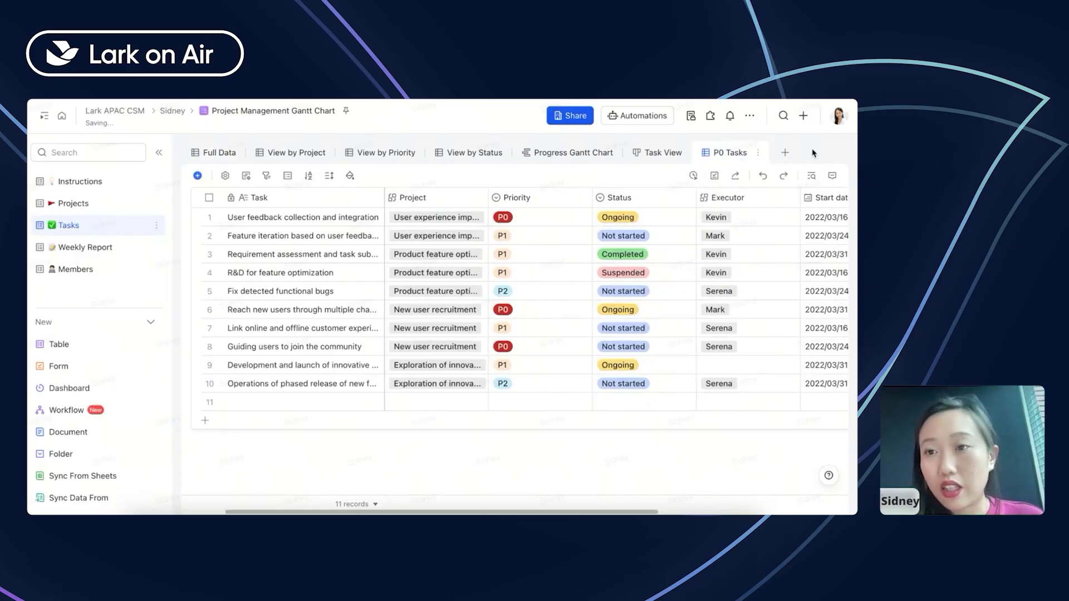
drag(732, 158, 299, 163)
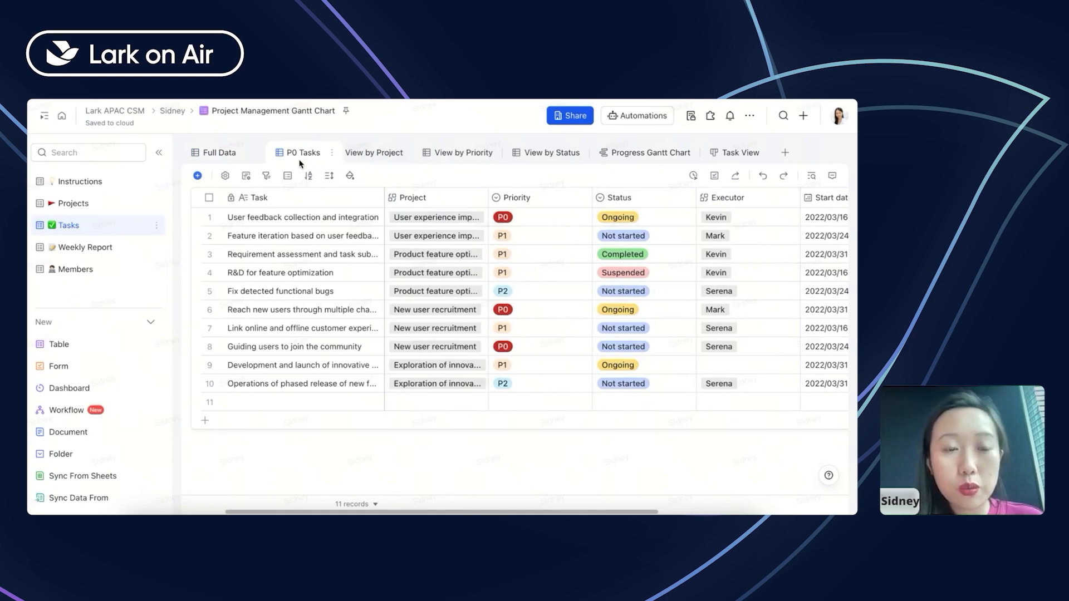
- Filter the P0 Tasks view to records whose Priority is P0
click(268, 176)
click(180, 234)
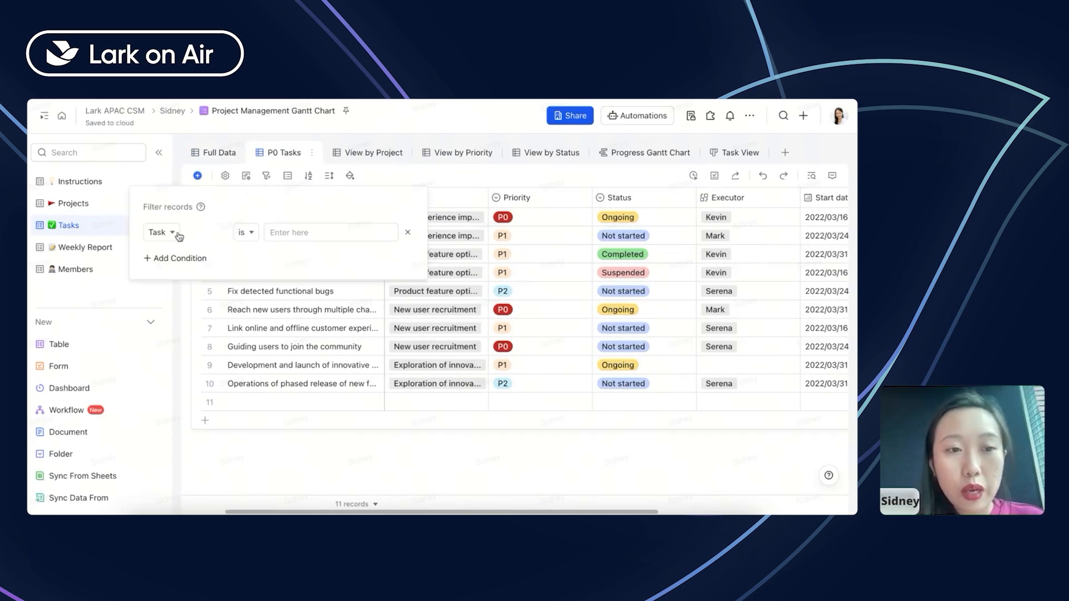
click(180, 237)
click(168, 292)
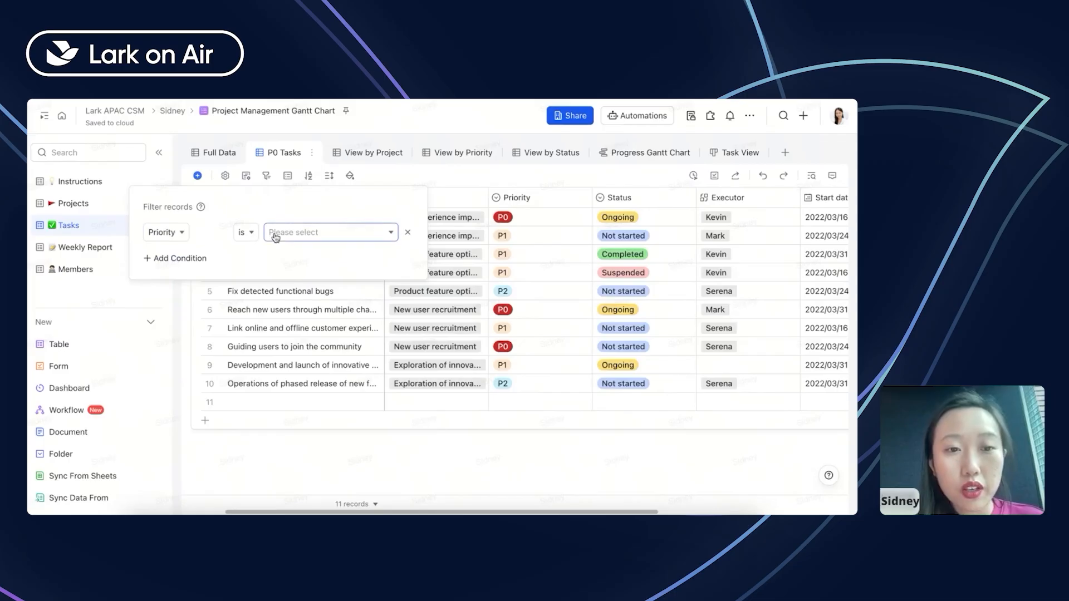
click(274, 237)
click(301, 278)
click(421, 184)
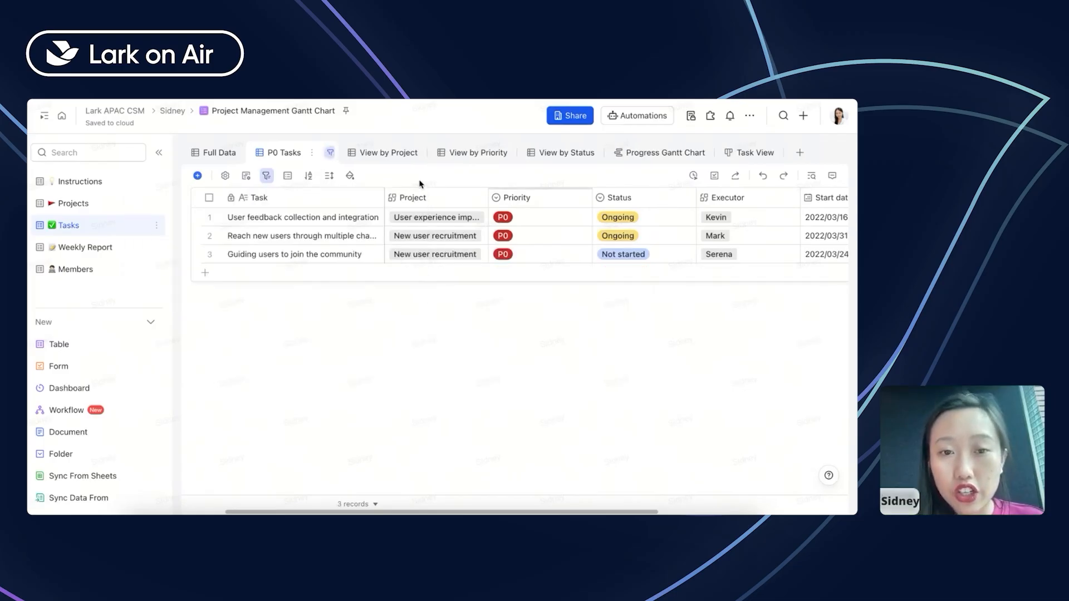
- Configure the Full Data view as a Locked View and show the options still offered for it
click(210, 154)
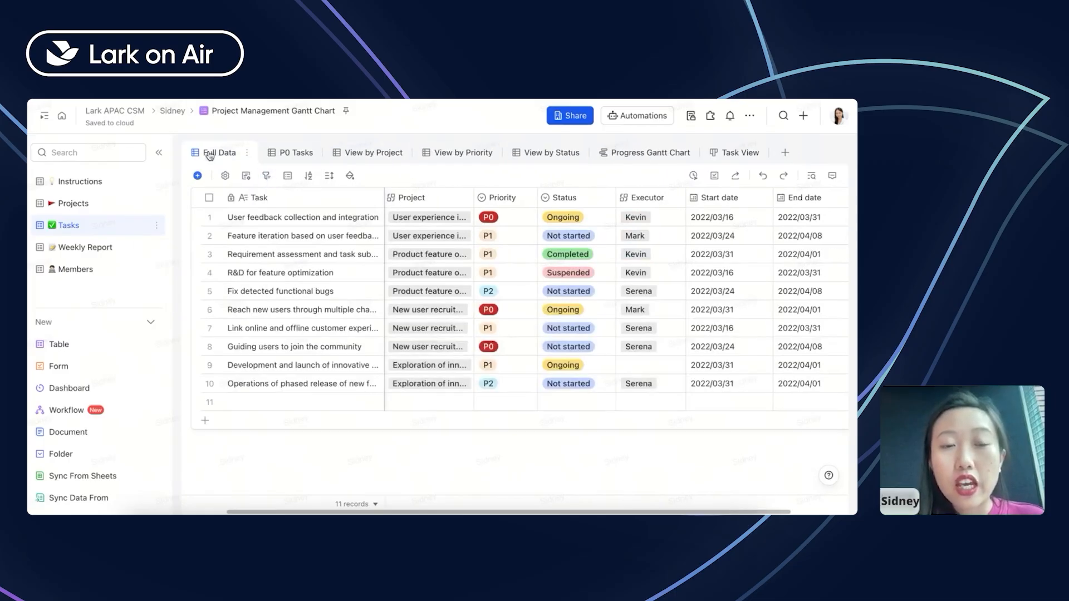
click(249, 157)
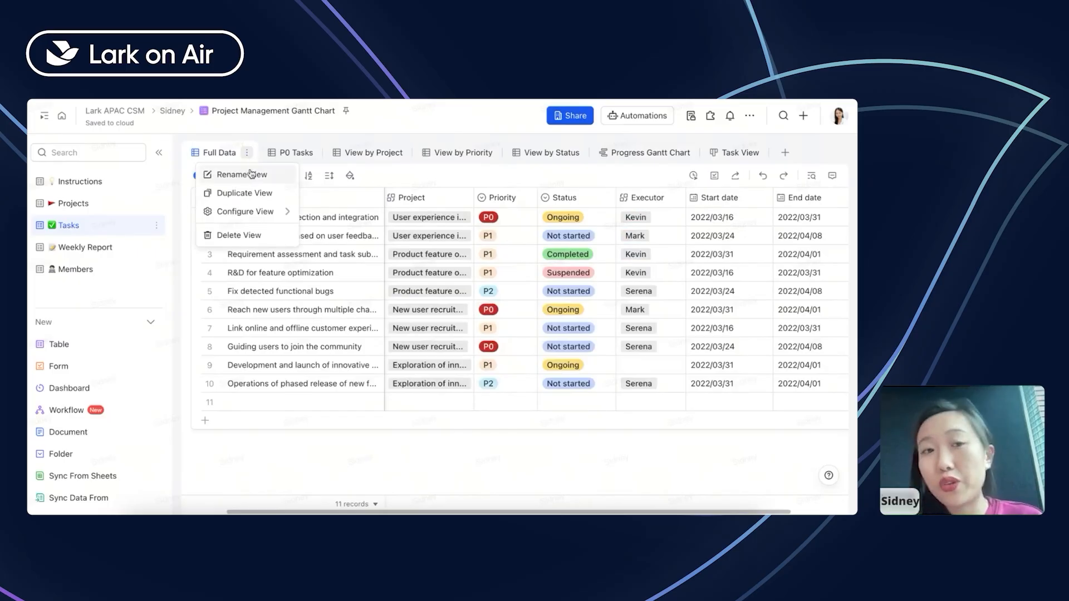
mouse_move(253, 216)
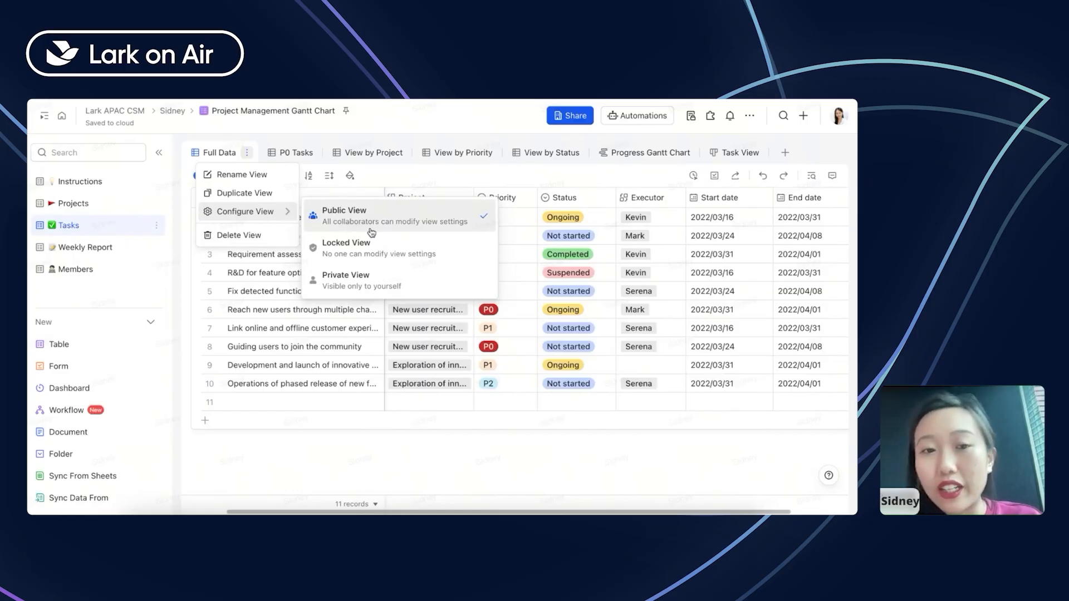
click(365, 248)
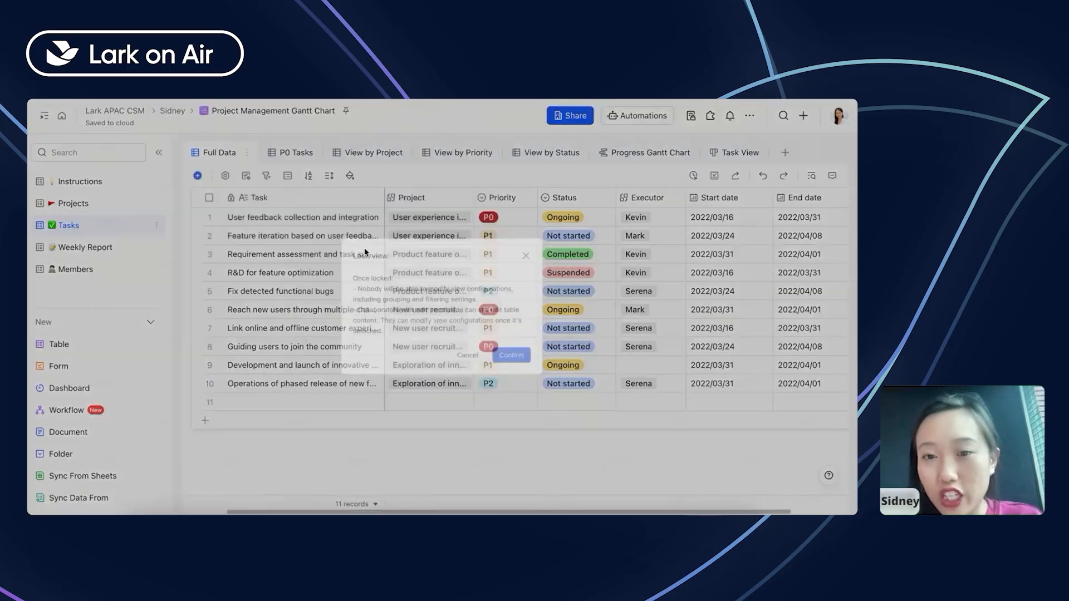
click(524, 366)
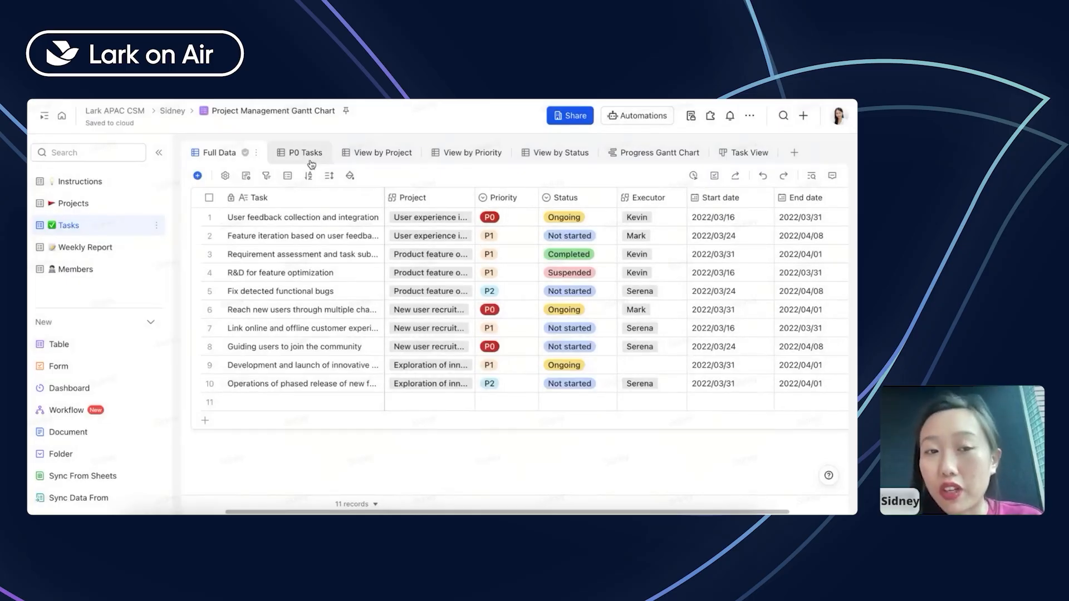
click(257, 153)
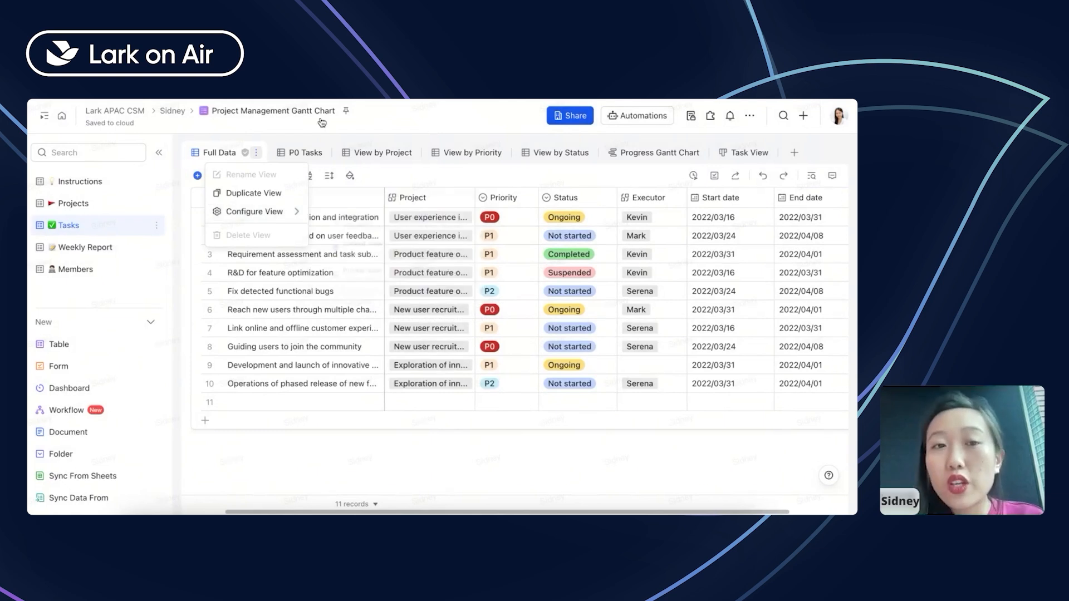
- Rename the P0 Tasks view with the presenter's first name followed by "'s Task"
click(303, 154)
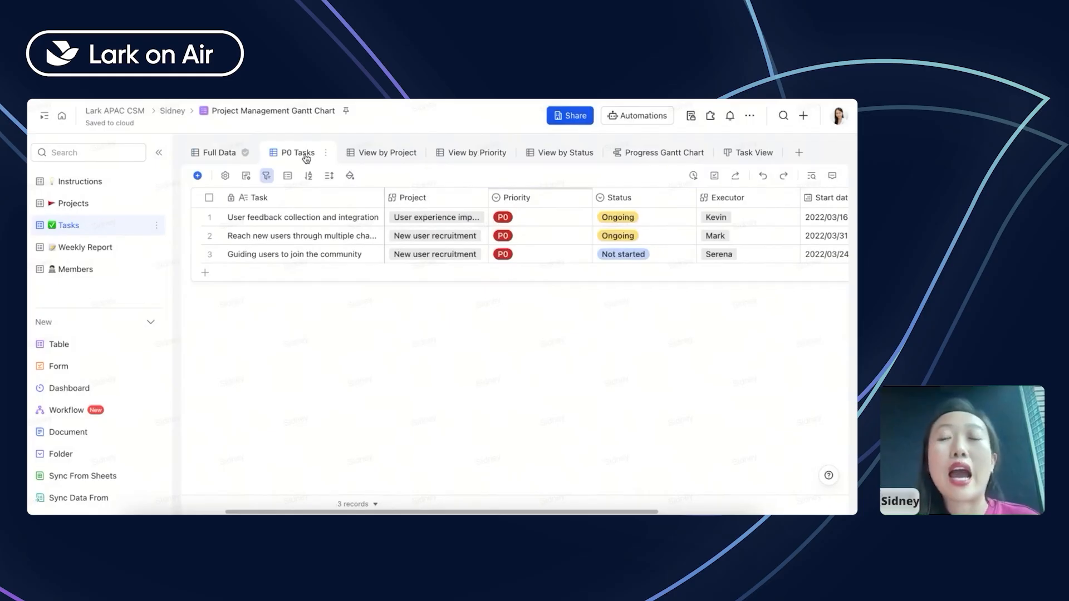
double_click(306, 156)
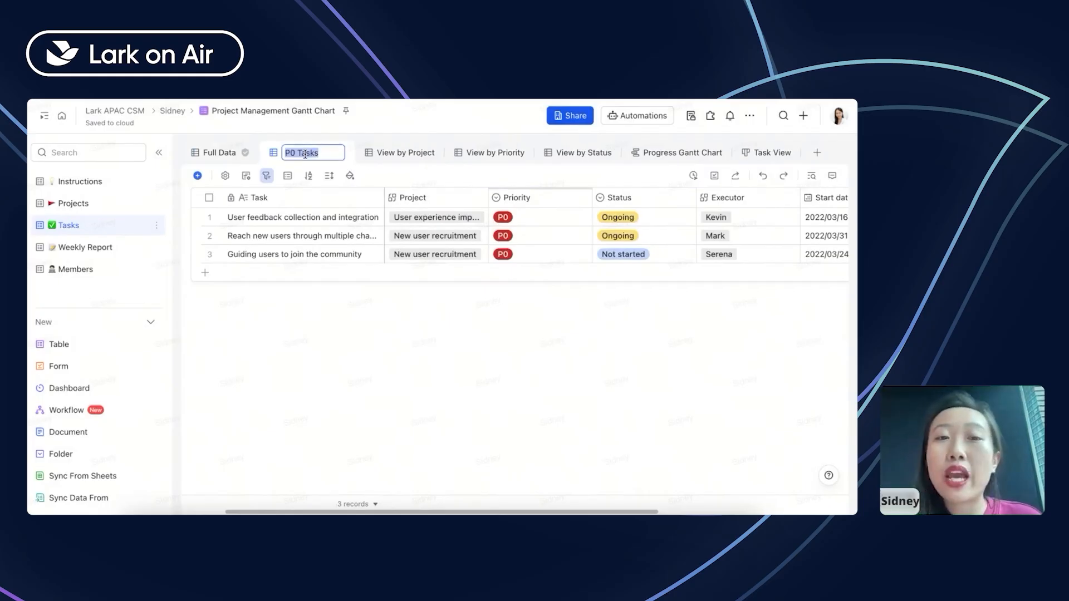
scroll(396, 238, right, 4)
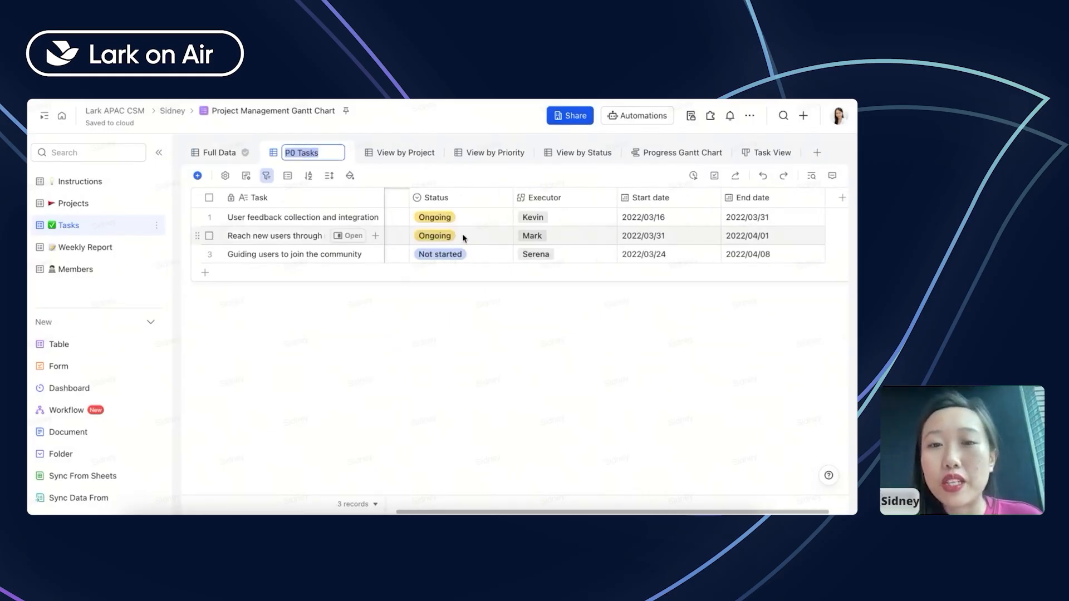
scroll(463, 236, left, 4)
key(BackSpace)
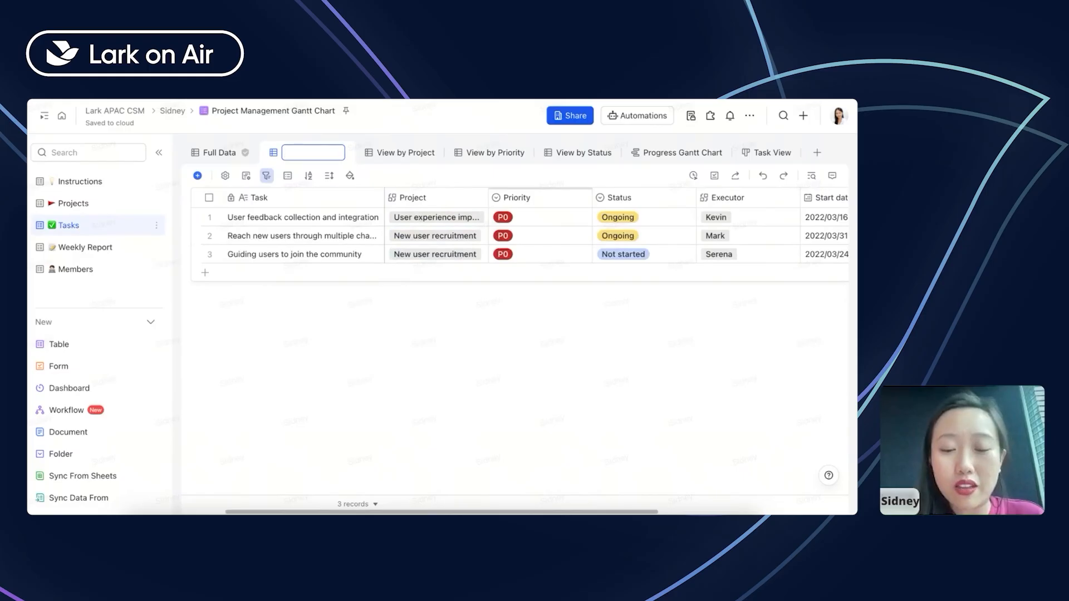
text(Sidney)
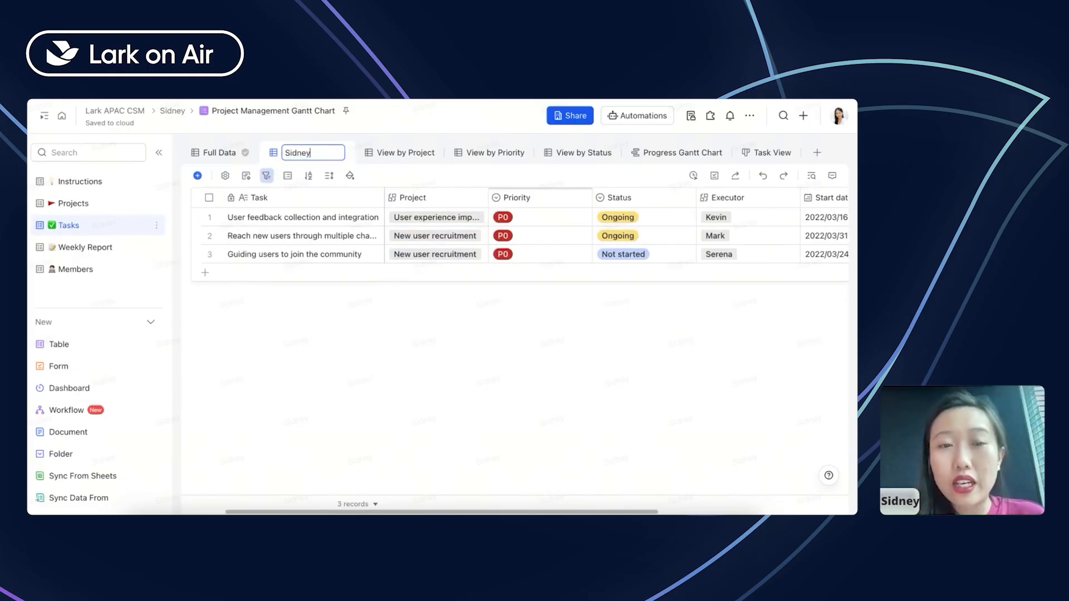
text('s Task)
key(Return)
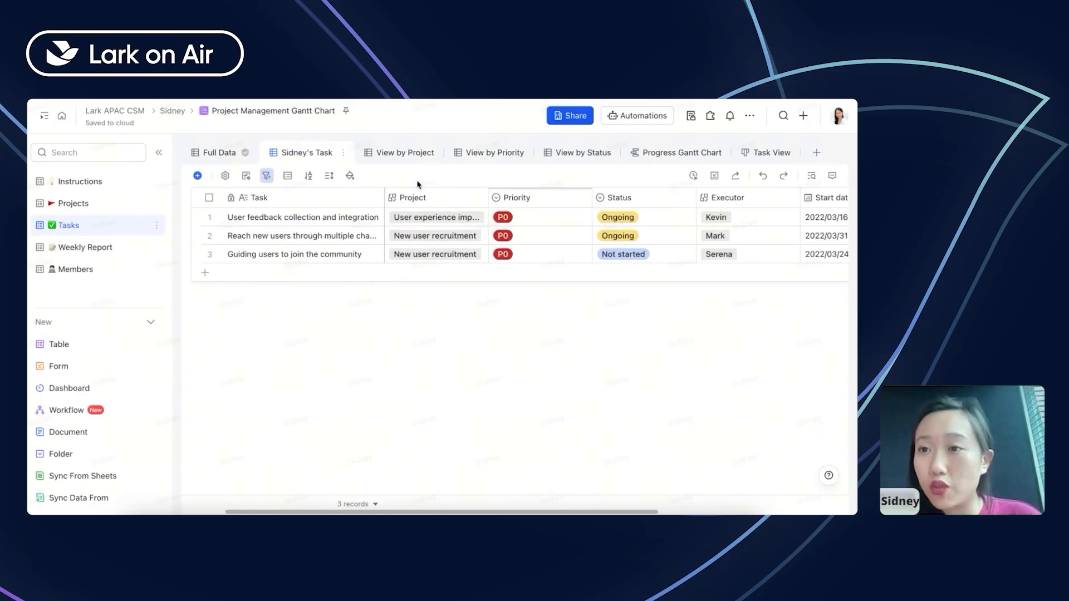
- Configure the renamed personal task view as a Private View and decline the restart for the time zone change in Feishu
click(343, 152)
mouse_move(362, 230)
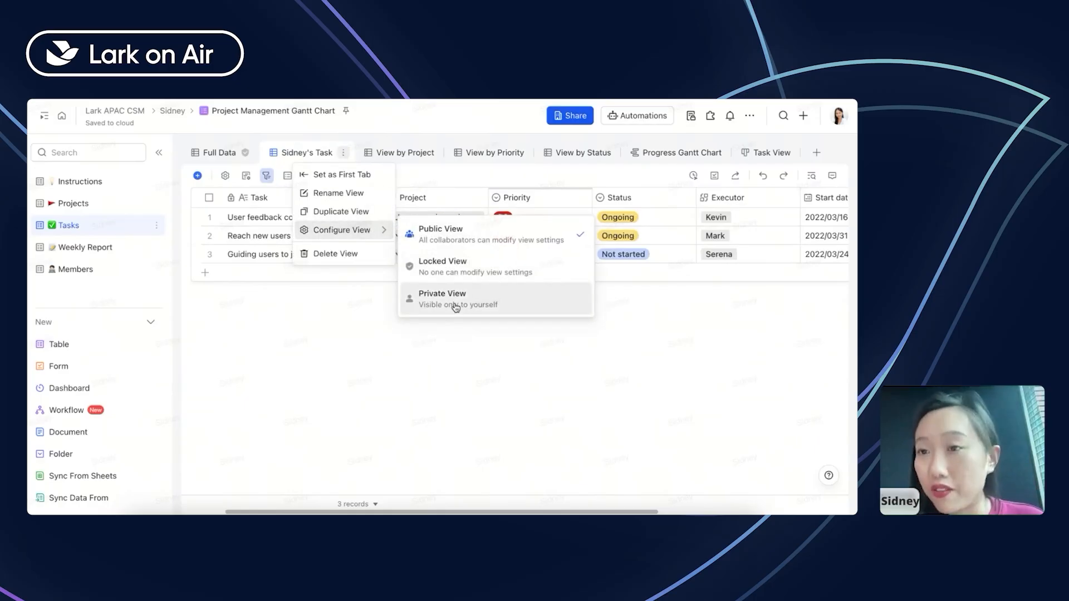
click(456, 307)
click(521, 346)
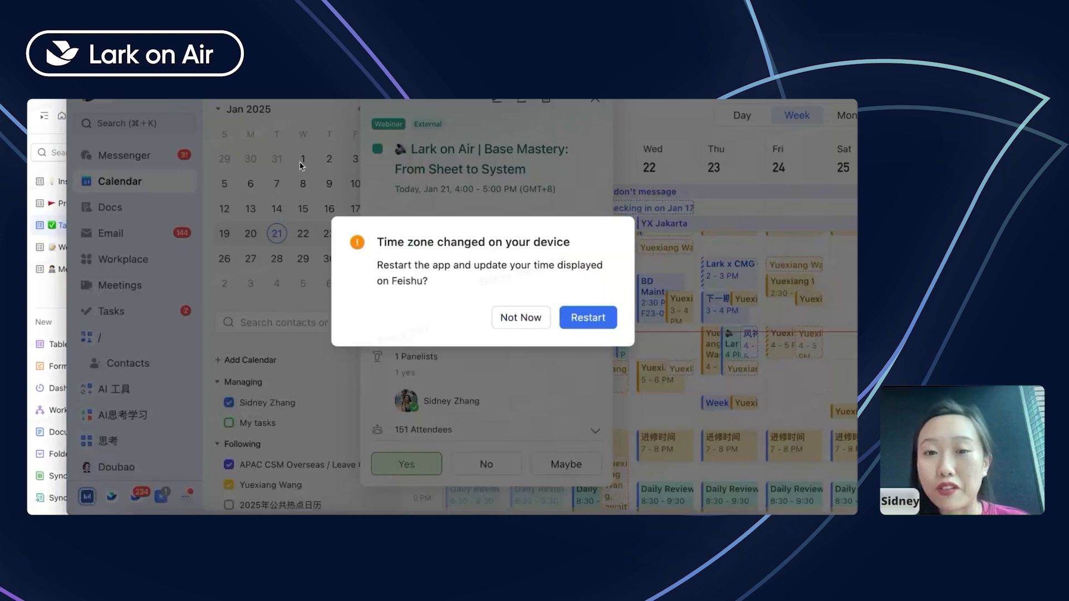
click(541, 320)
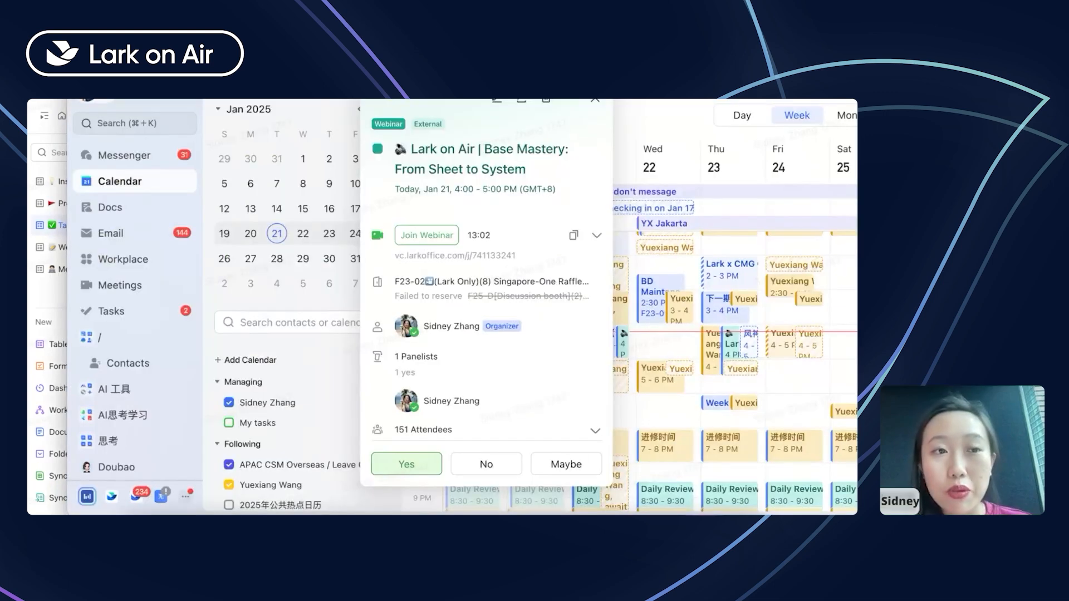
- Switch back to the Project Management Gantt Chart base and unlock the Full Data view of the Tasks table
key(super+Tab)
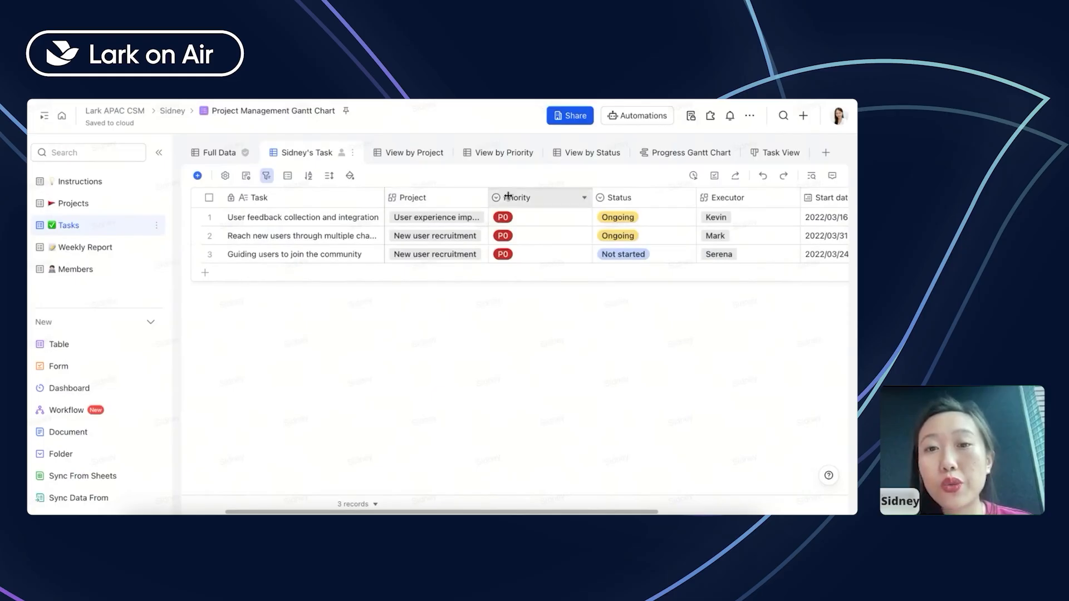
scroll(508, 196, right, 1)
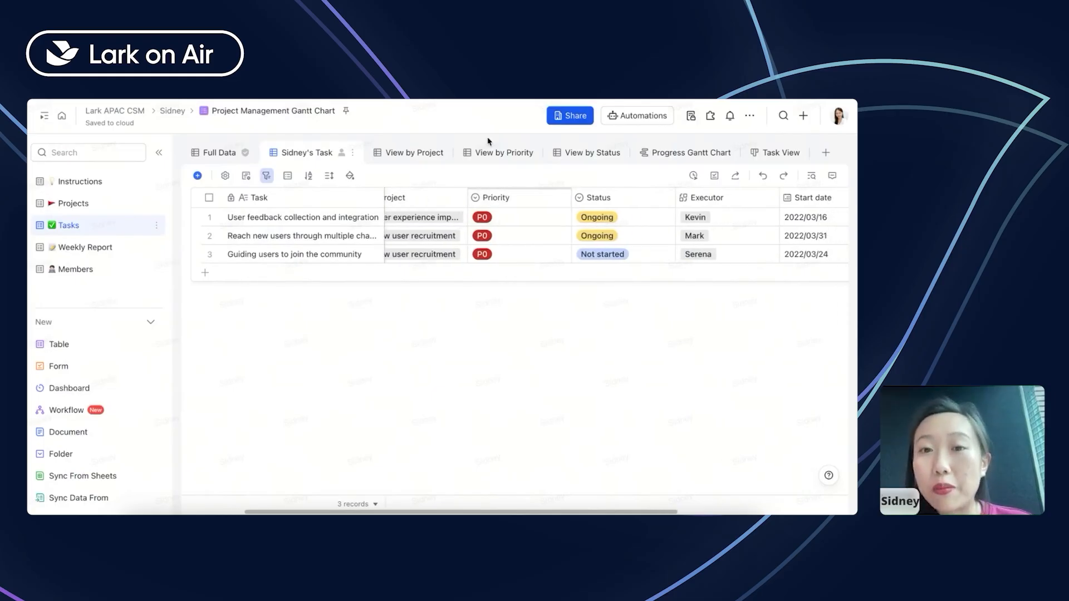
click(214, 155)
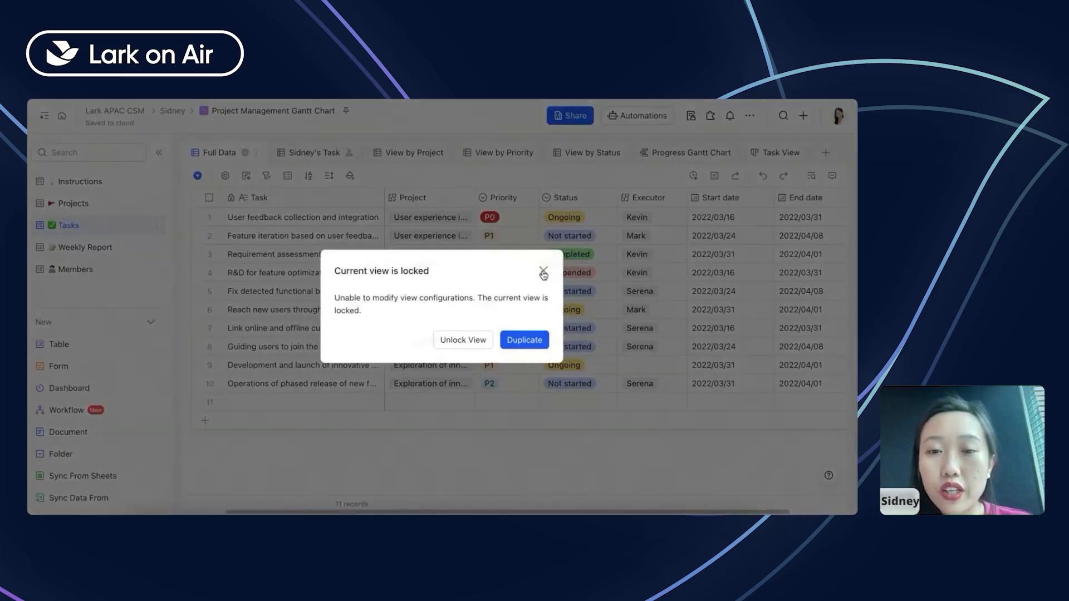
click(464, 340)
click(521, 346)
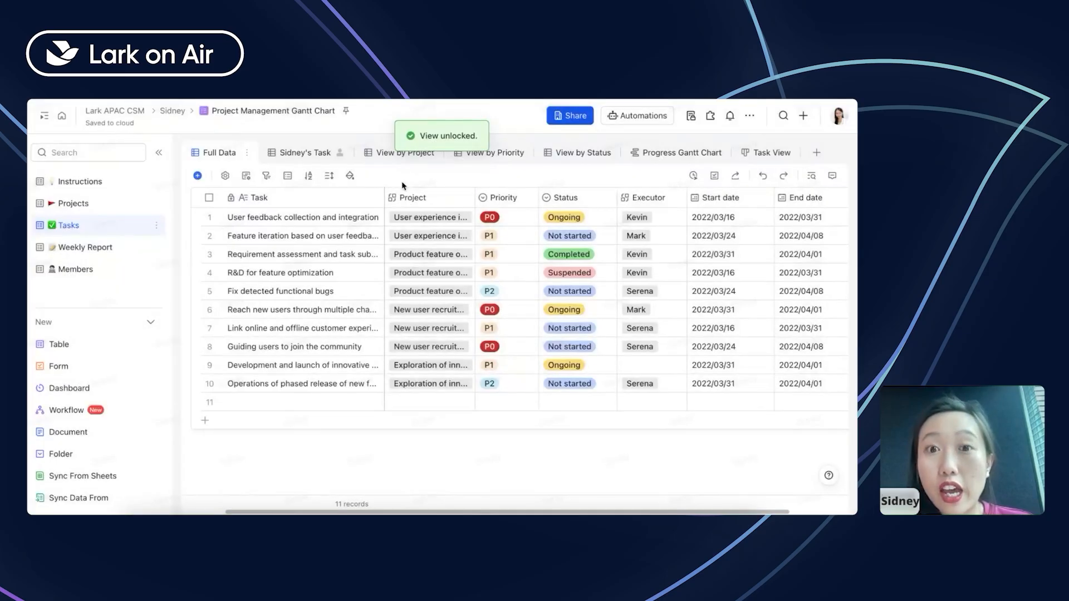
- Group the records in the Full Data view by the Project field
click(267, 175)
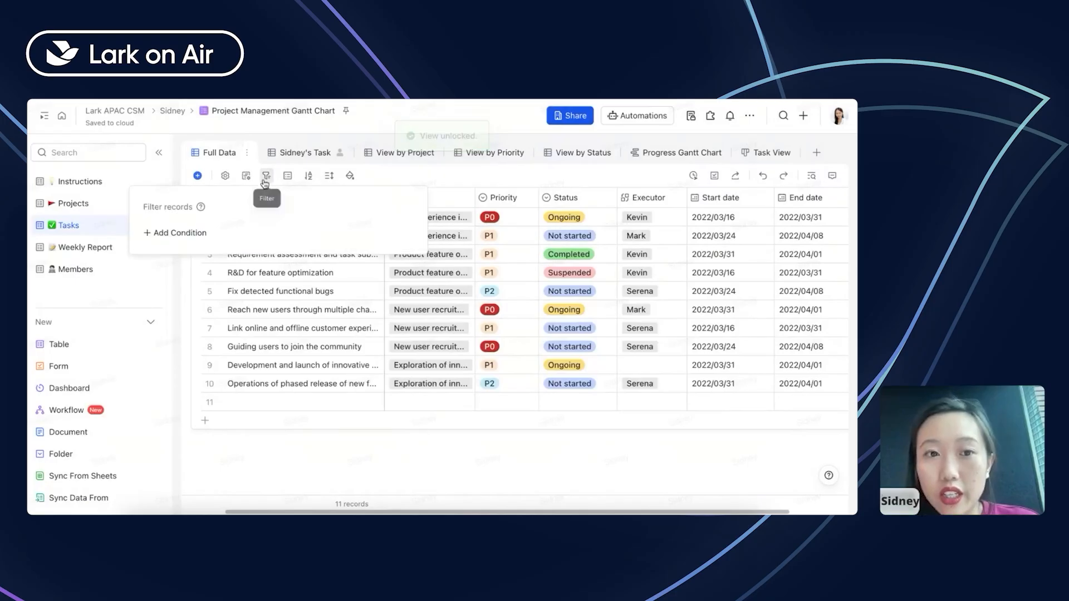
click(287, 176)
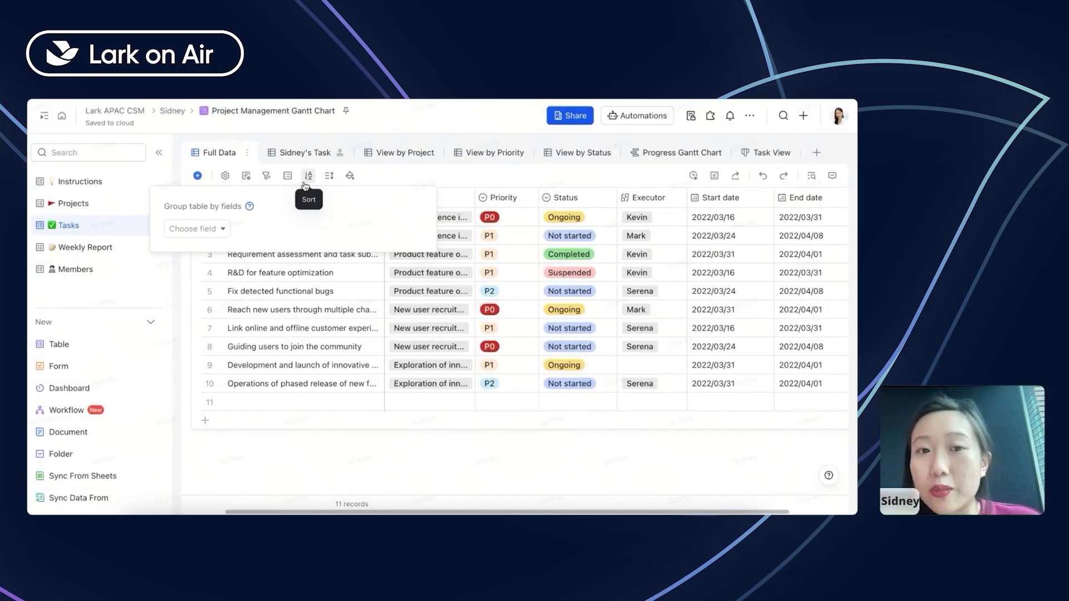
click(288, 176)
click(288, 176)
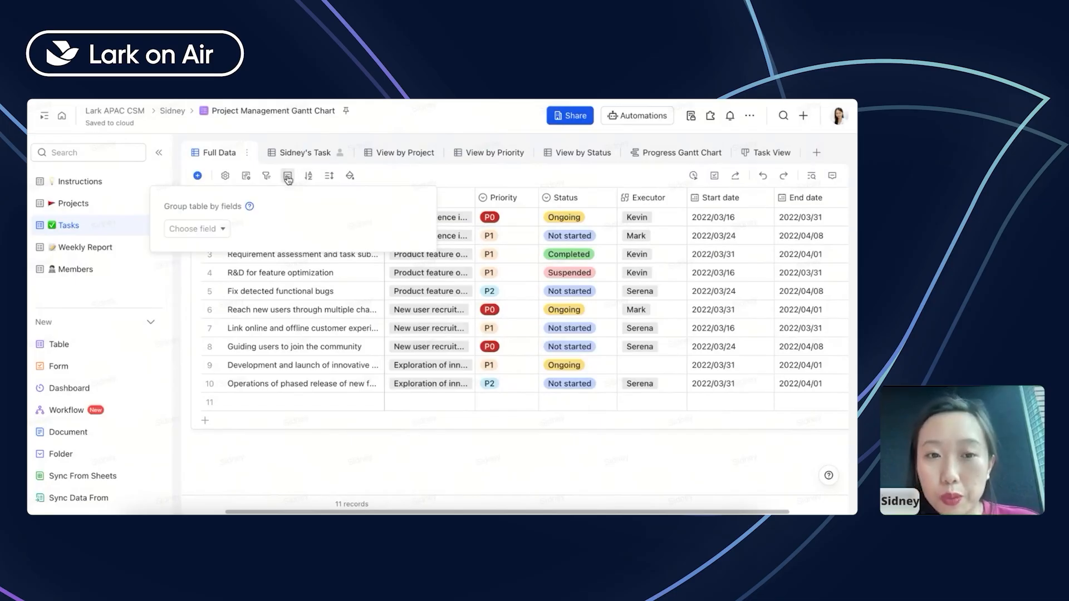
click(209, 229)
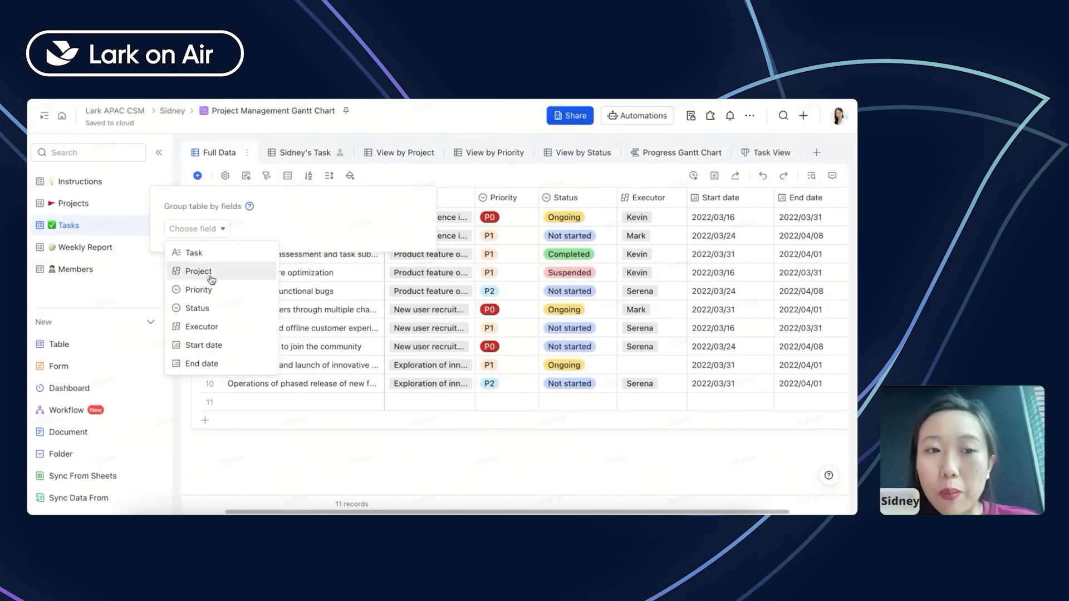
click(211, 272)
click(443, 187)
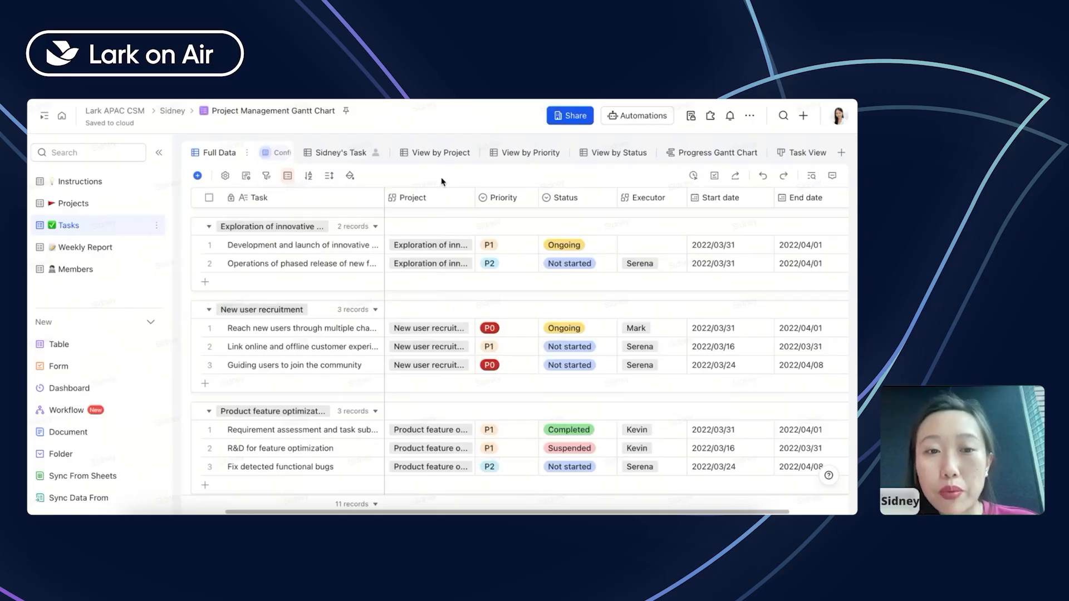
- Collapse the four named project groups in the Full Data view, leaving the empty group expanded
scroll(282, 263, down, 2)
scroll(250, 248, up, 4)
click(209, 226)
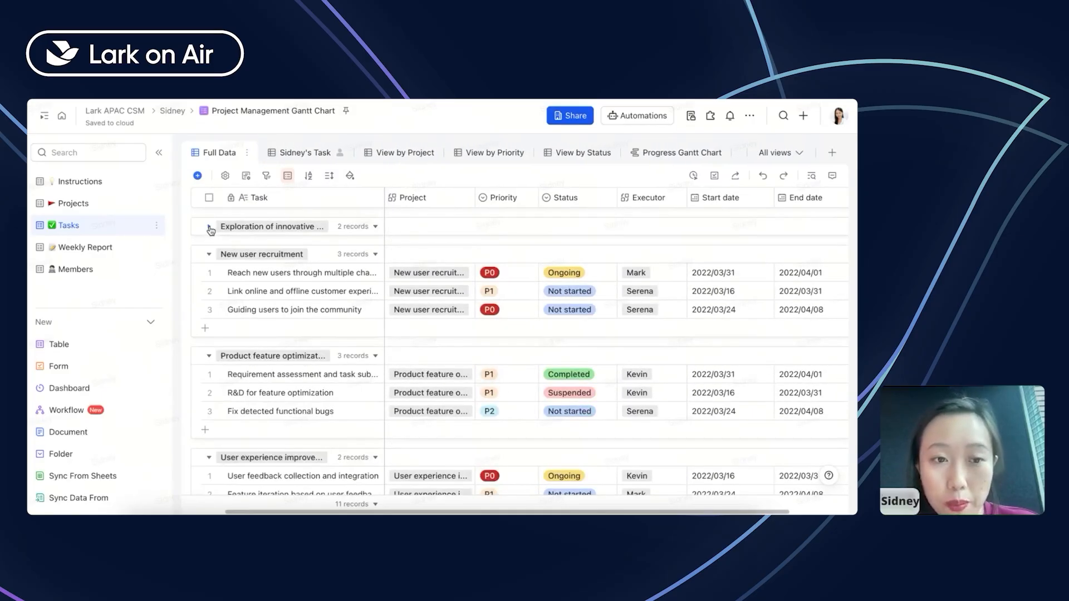
click(209, 254)
click(208, 282)
click(208, 310)
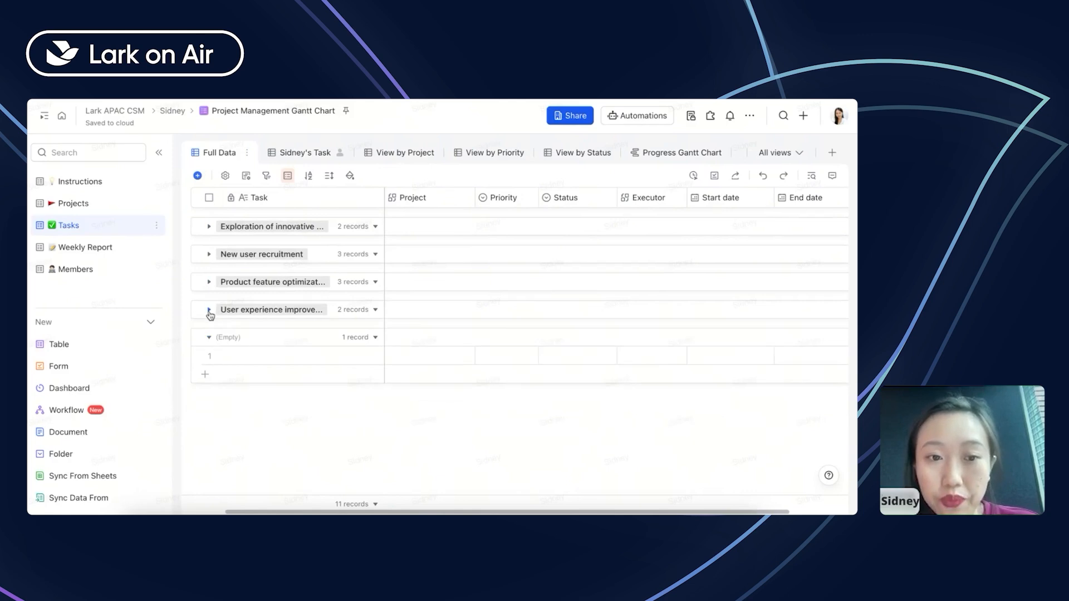
- Add Status as a second grouping level under Project, save and sync it, and expand the Exploration of innovative features group
click(287, 175)
click(206, 257)
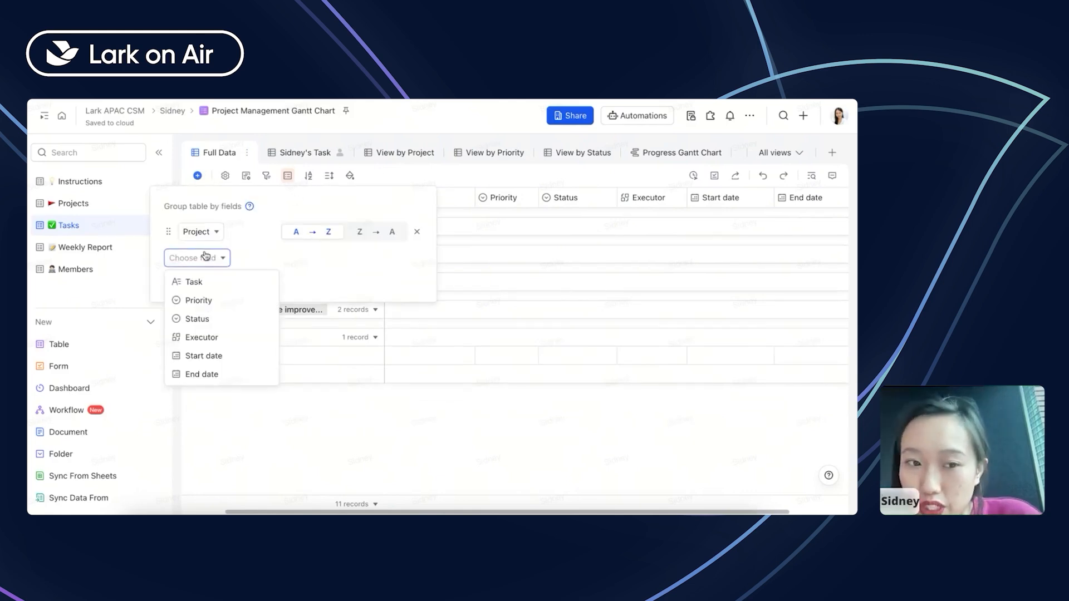
click(220, 318)
click(215, 306)
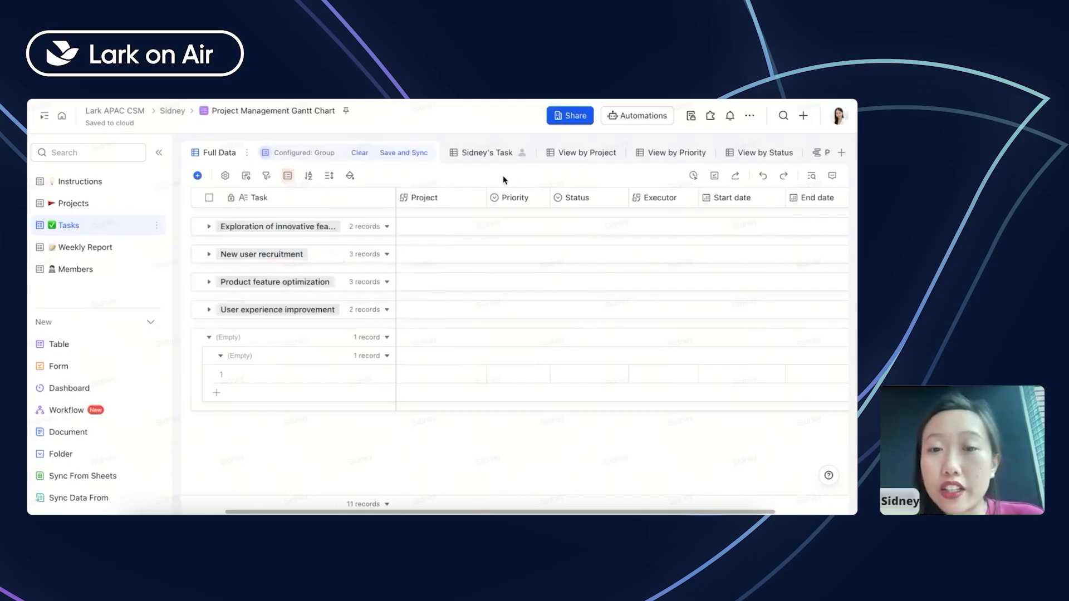
click(418, 154)
click(218, 227)
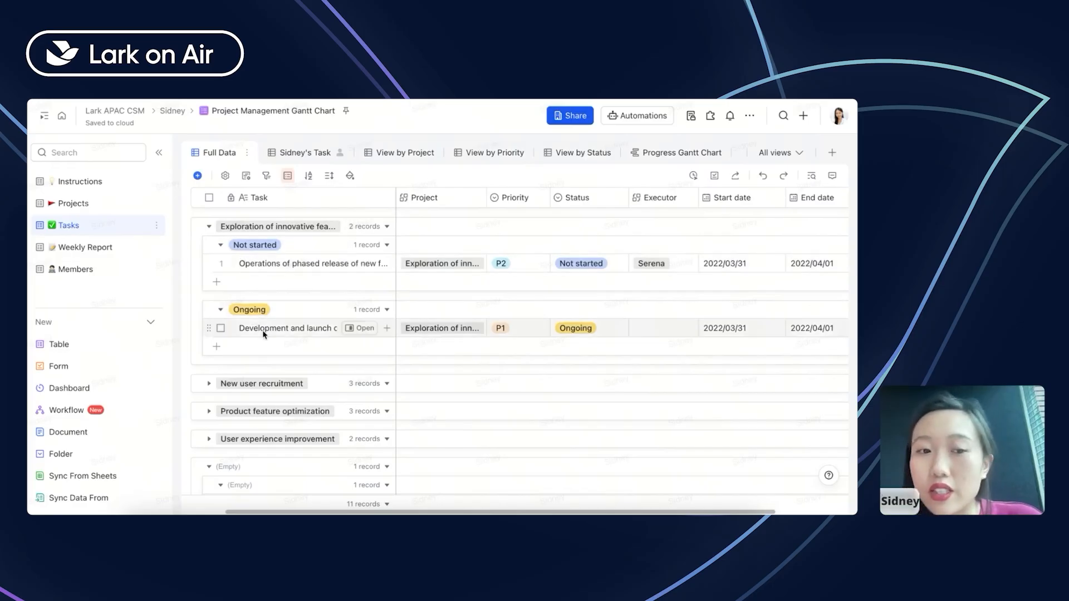
- Move Status above Project in the grouping order and collapse the Not started, Ongoing, Completed and Suspended groups
click(287, 175)
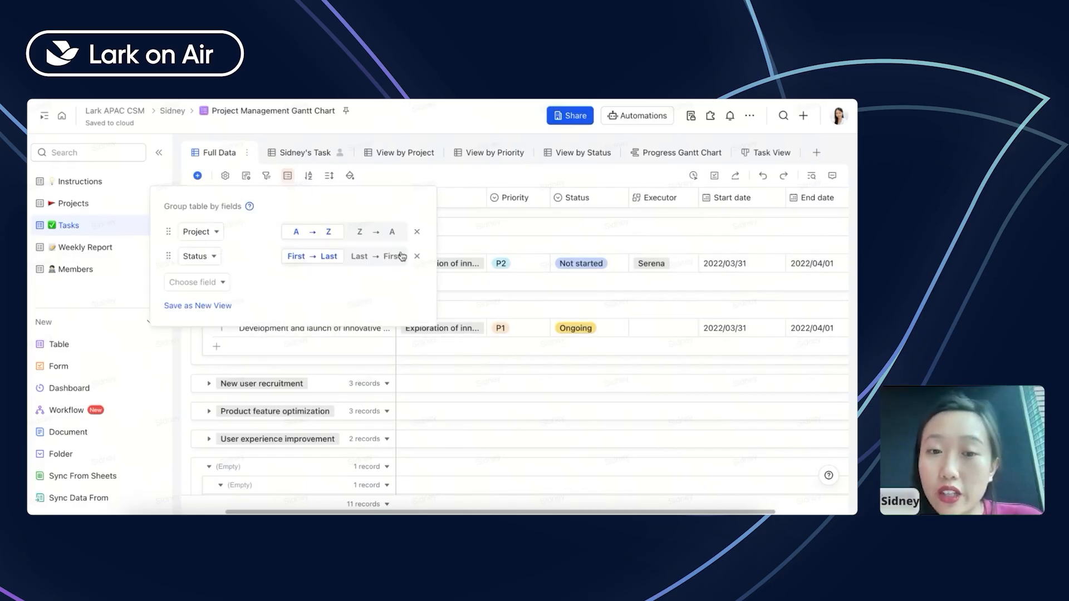
drag(168, 256, 170, 231)
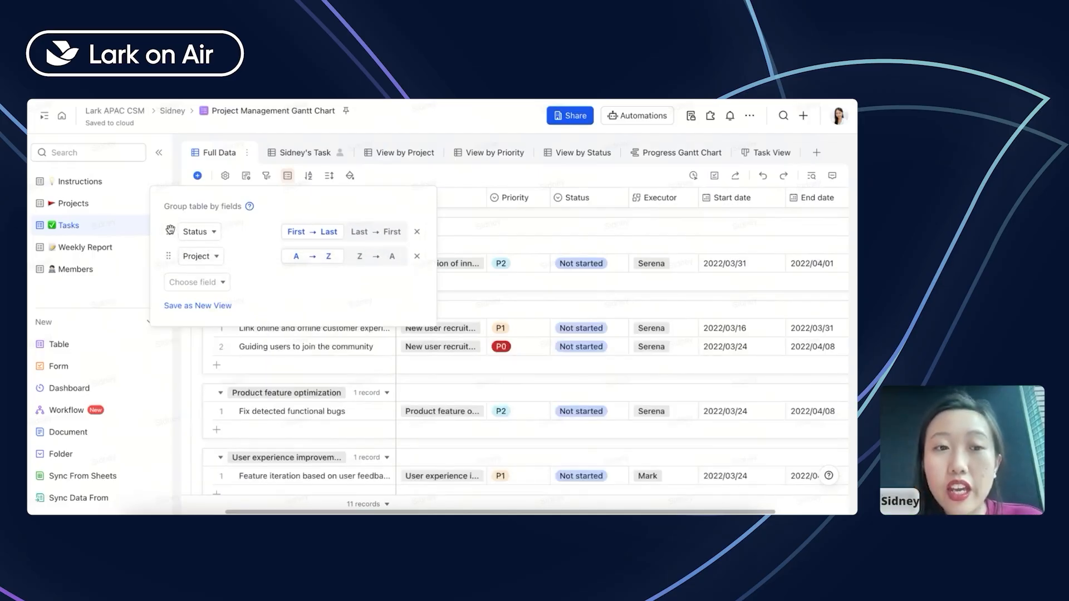
click(179, 173)
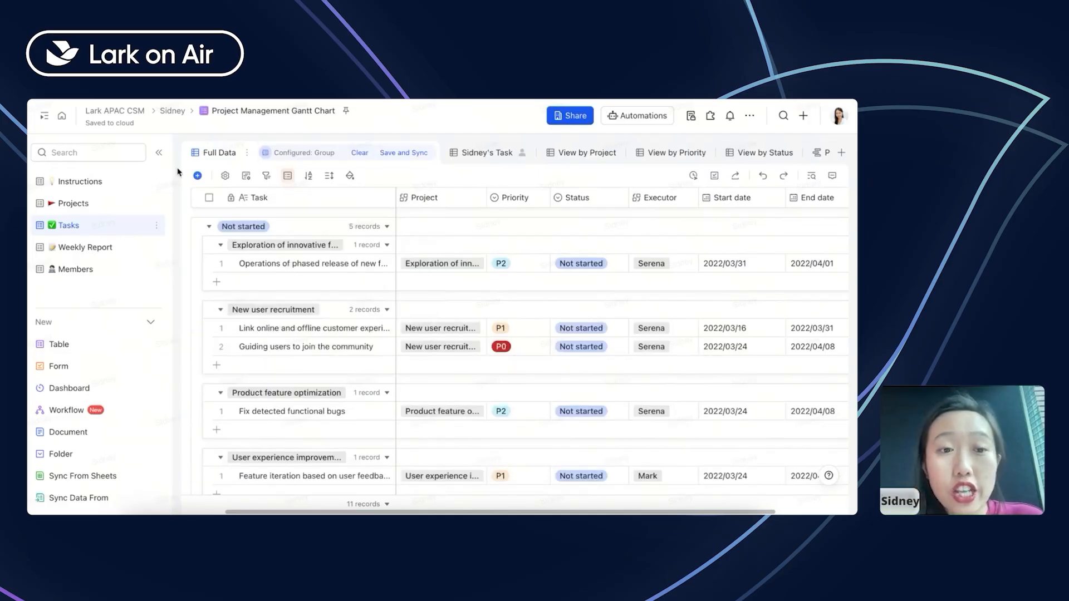
click(208, 228)
click(210, 260)
click(210, 279)
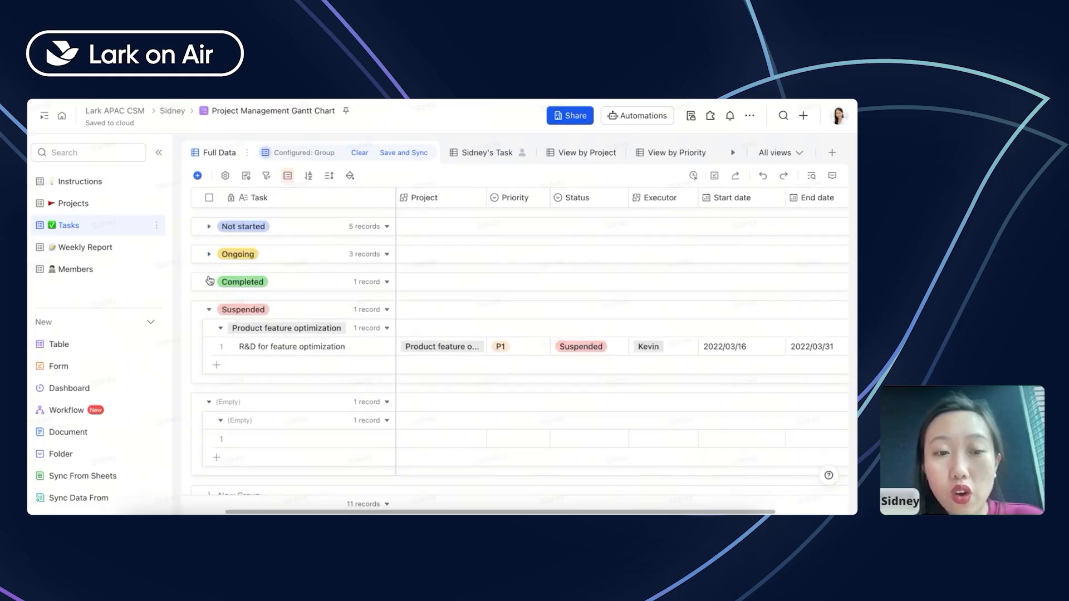
click(208, 313)
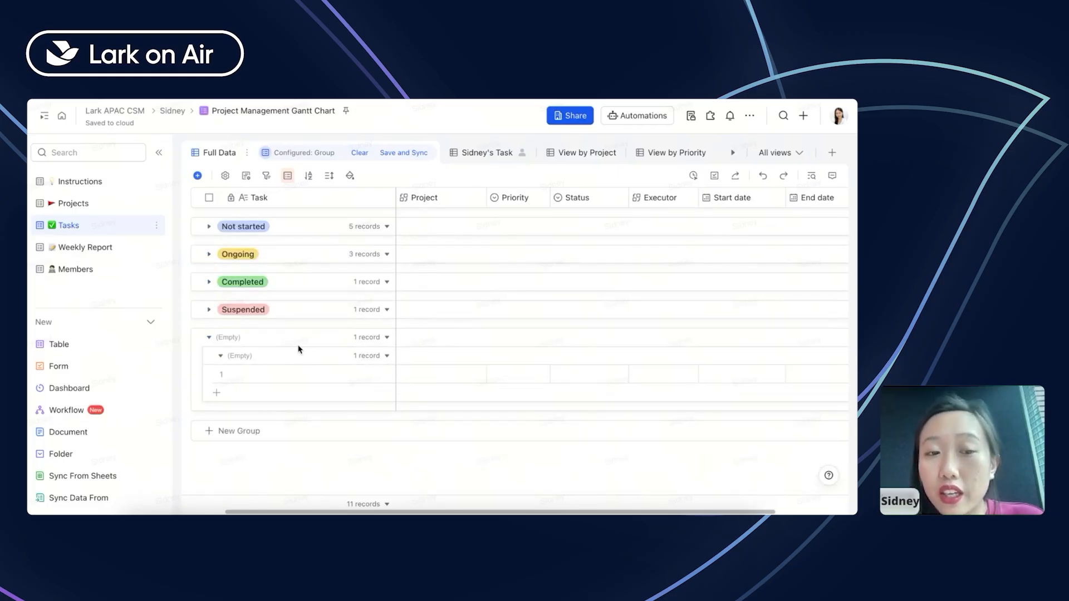
- Expand the Not started group and examine its tasks grouped by project
click(209, 226)
scroll(211, 353, down, 4)
click(211, 352)
scroll(211, 290, up, 5)
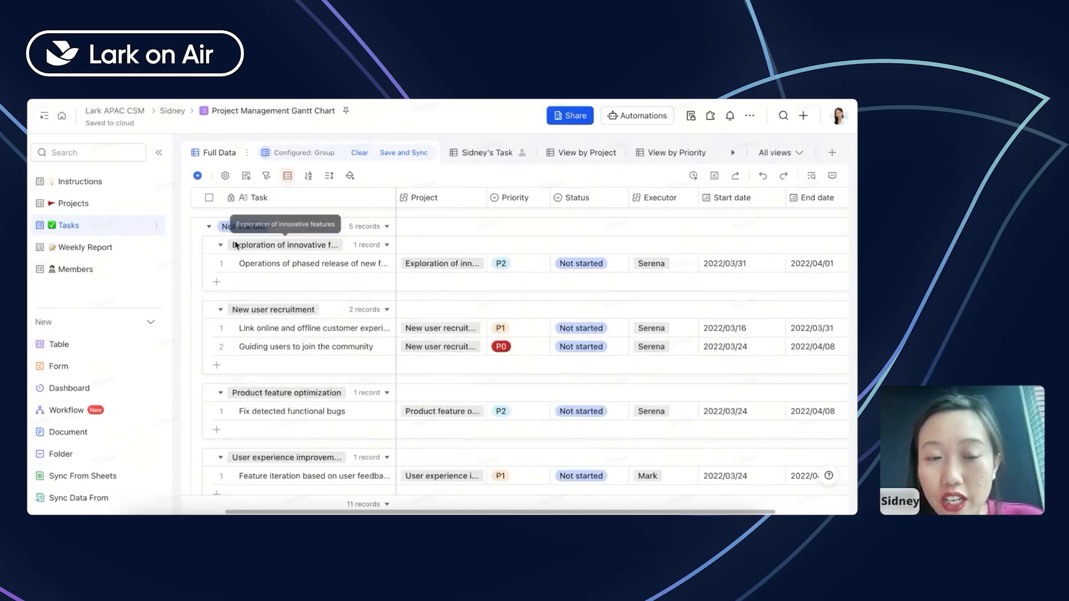
click(329, 331)
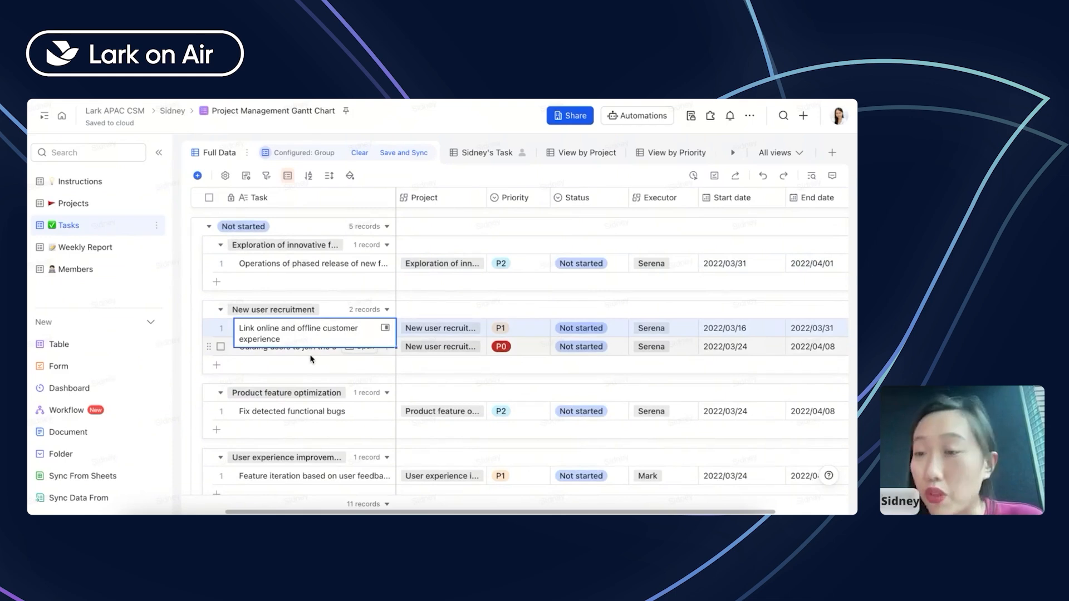
- Remove both the Status and Project groupings from the Full Data view
click(288, 176)
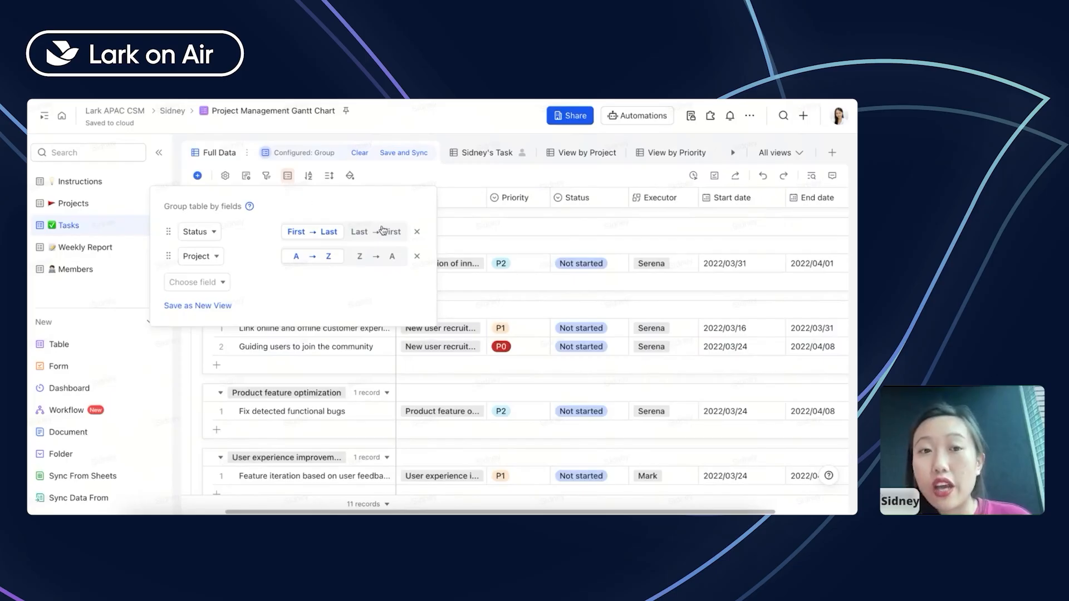
click(417, 232)
click(418, 232)
- Sort the Full Data view by Start date in descending order (9 → 0) and save and sync the configuration
click(308, 176)
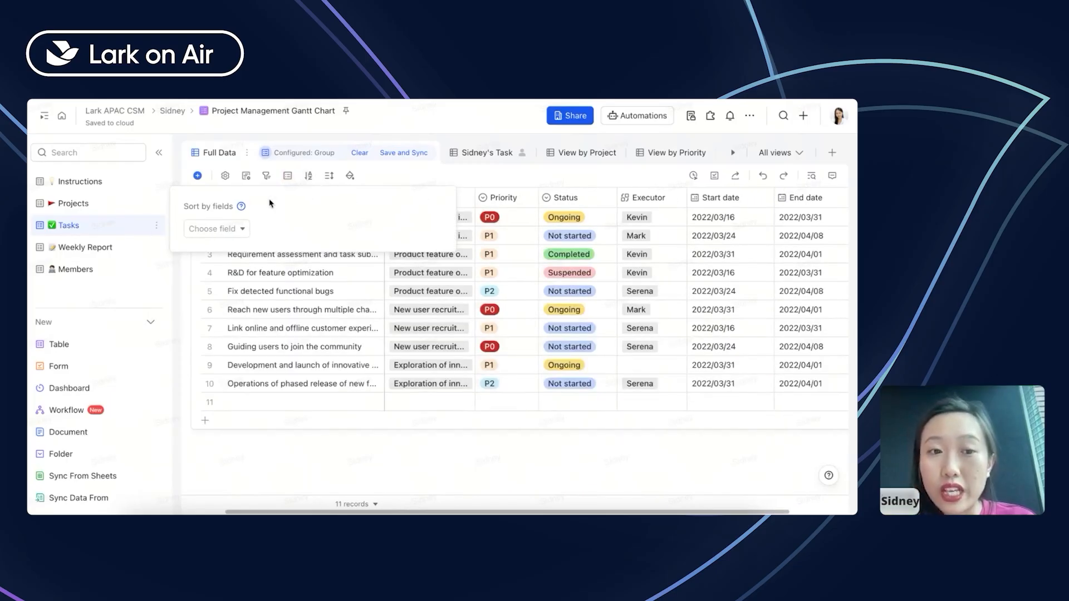
click(231, 228)
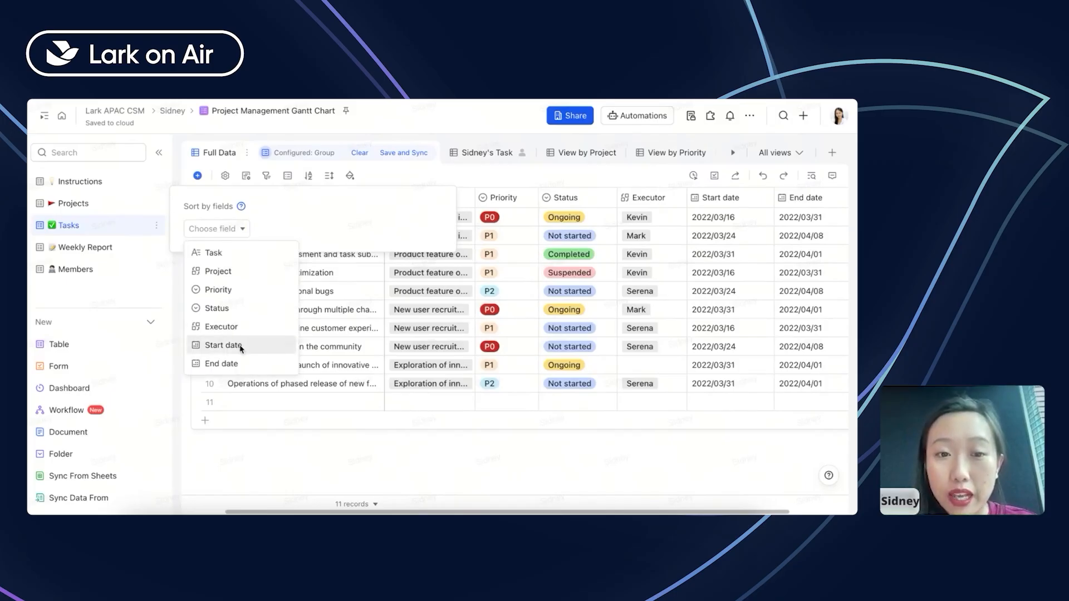
click(223, 345)
scroll(668, 284, right, 2)
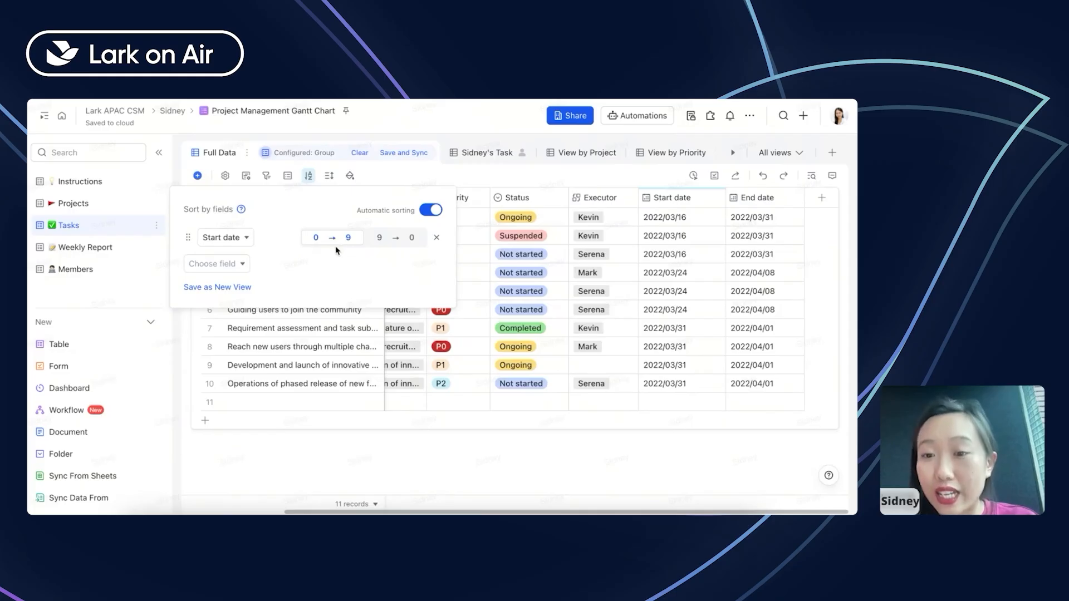
click(400, 240)
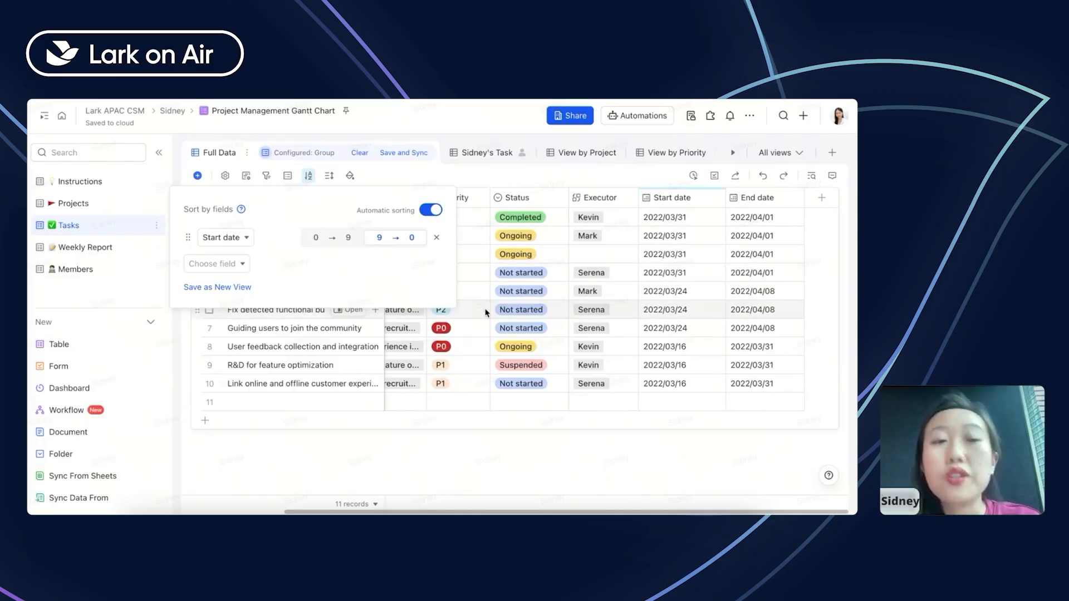
click(693, 344)
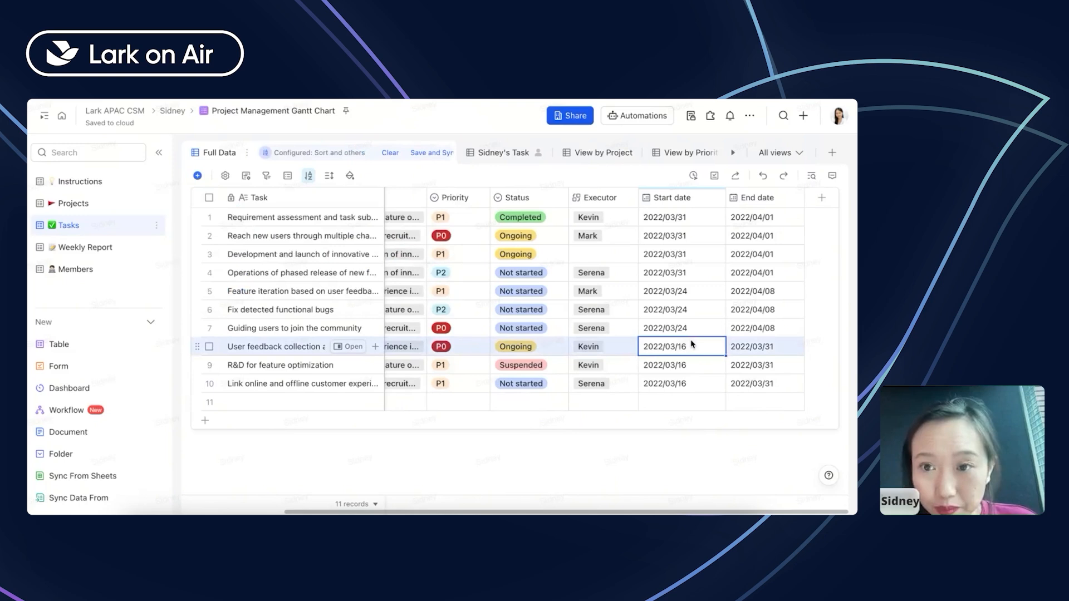
click(444, 152)
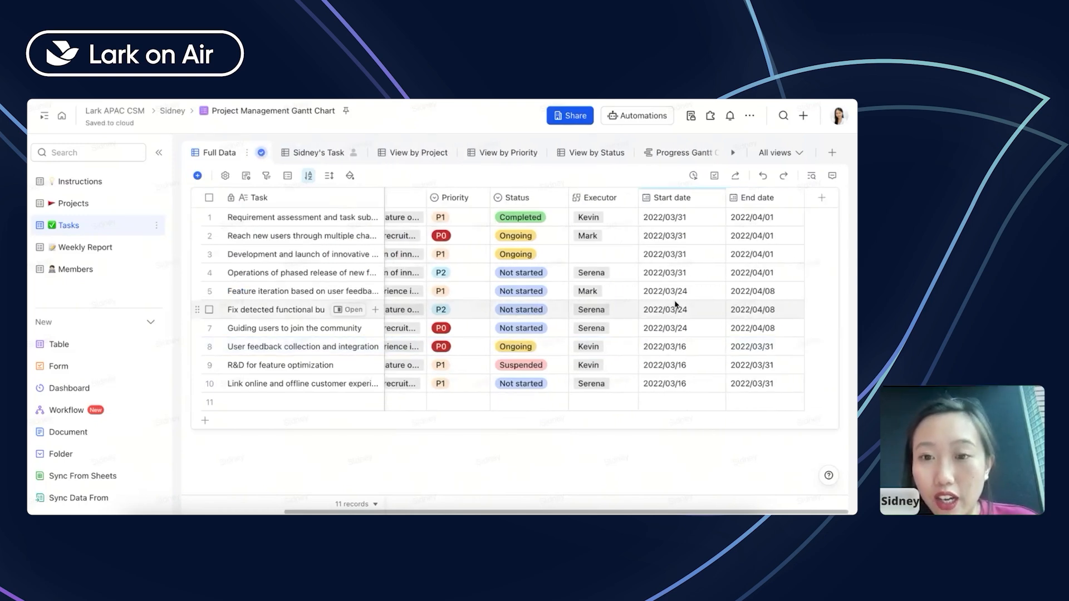
- Review the Full Data sort settings, switch to the personal task view and examine the view types offered for a new view
click(307, 176)
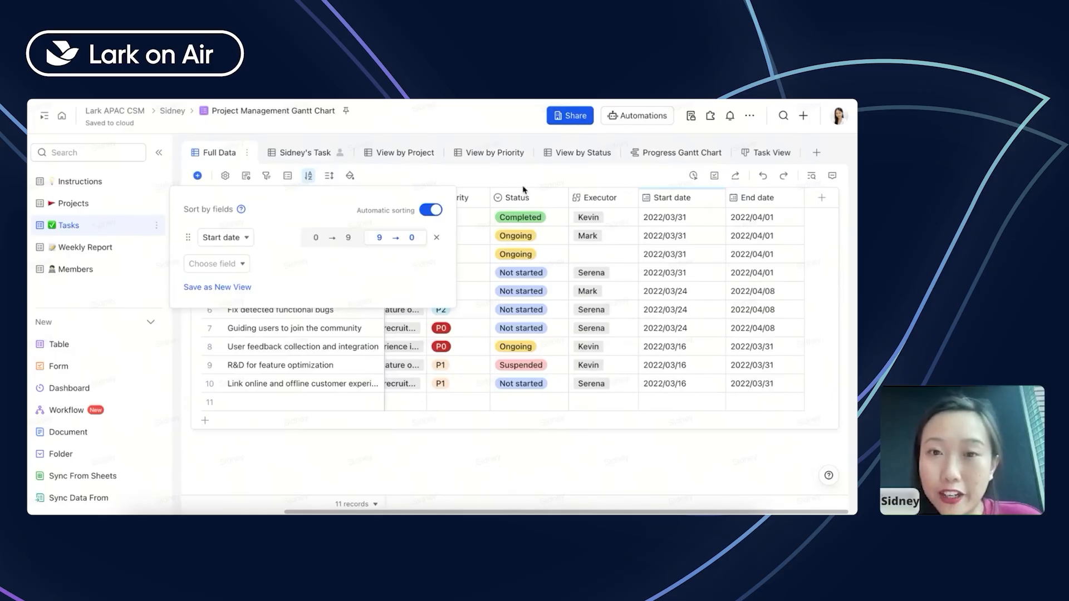
click(536, 174)
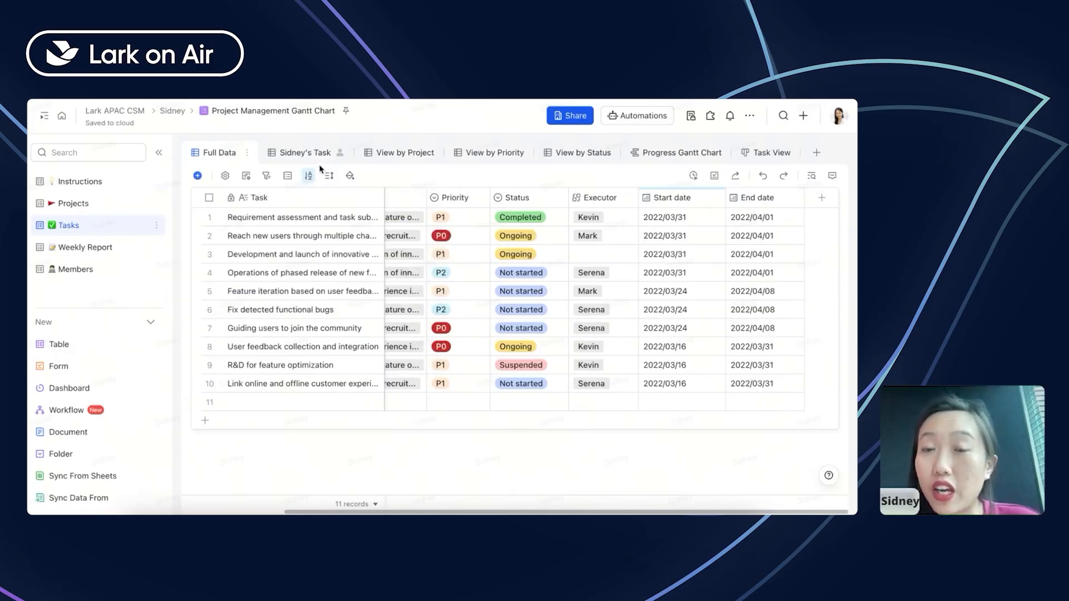
click(304, 162)
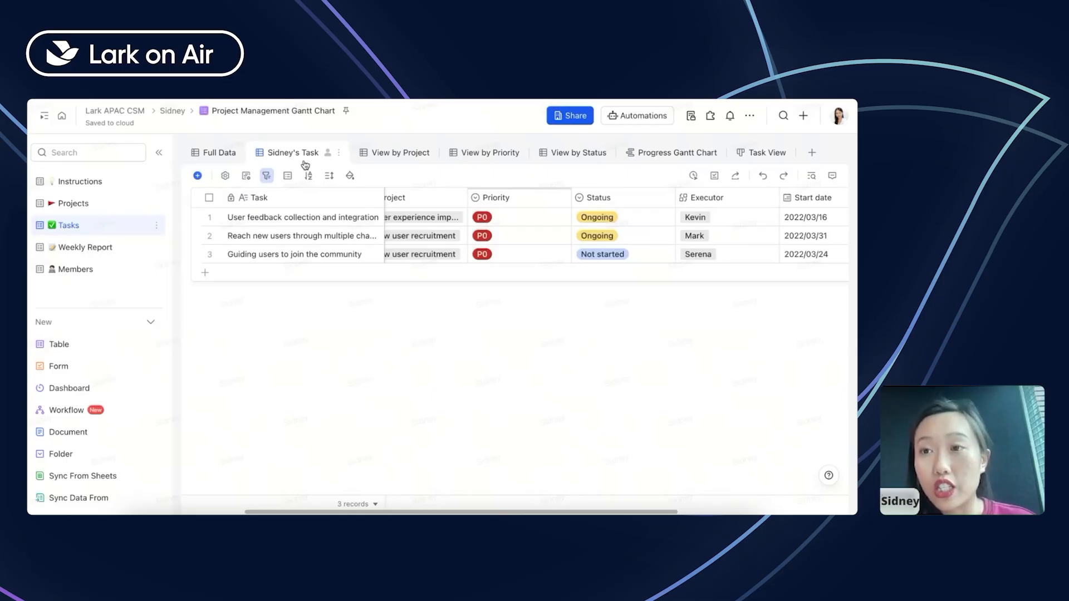
click(812, 152)
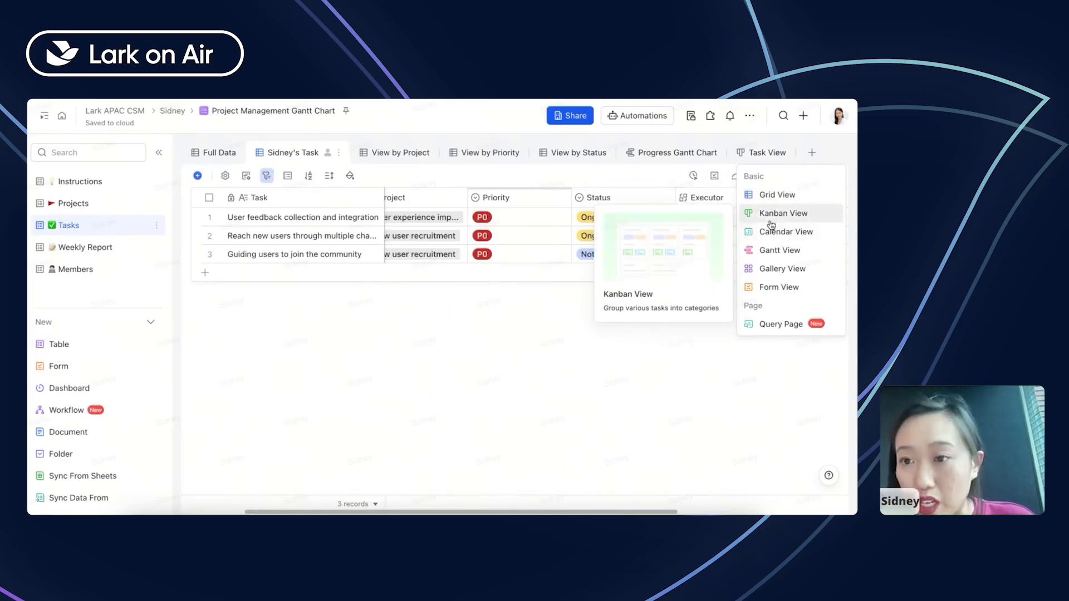
- Open the Task View kanban board and show the Status field on its cards
click(771, 153)
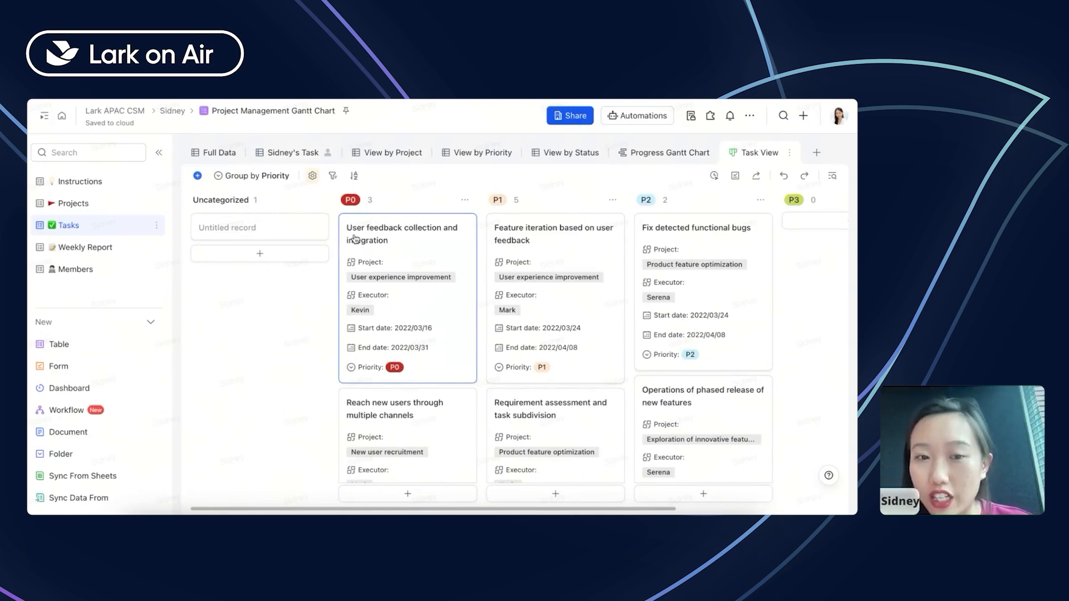
click(312, 176)
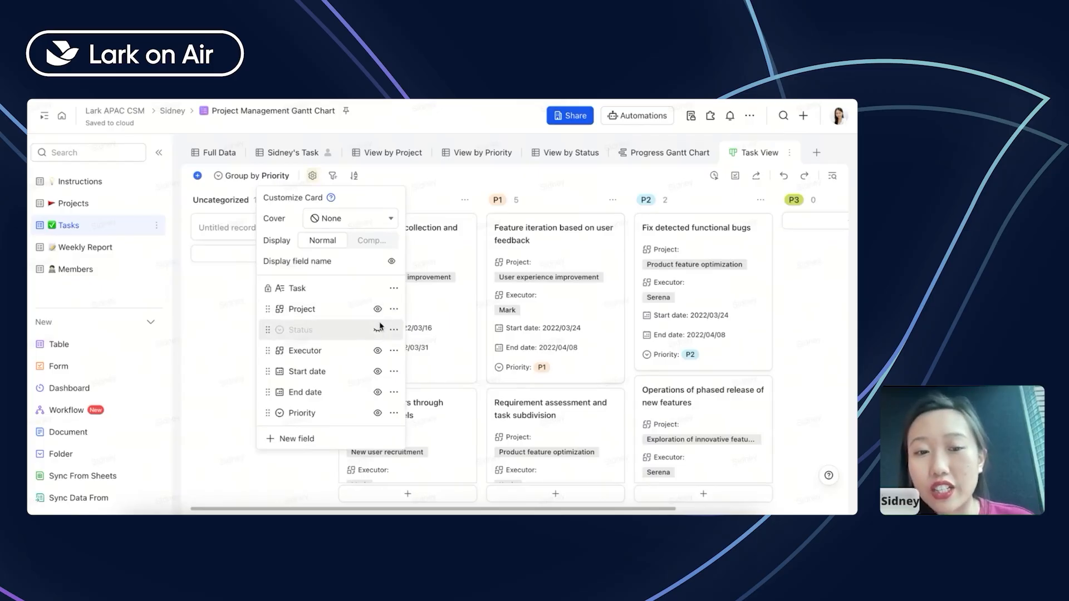
click(378, 330)
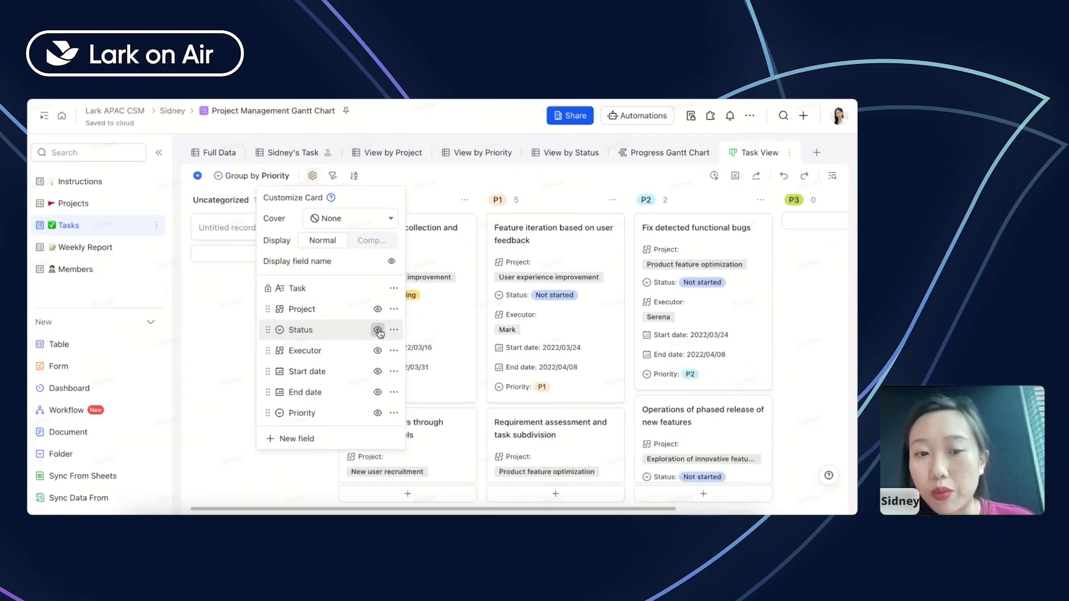
- Hide the Start date and Executor fields on the Task View kanban cards
click(377, 353)
click(378, 353)
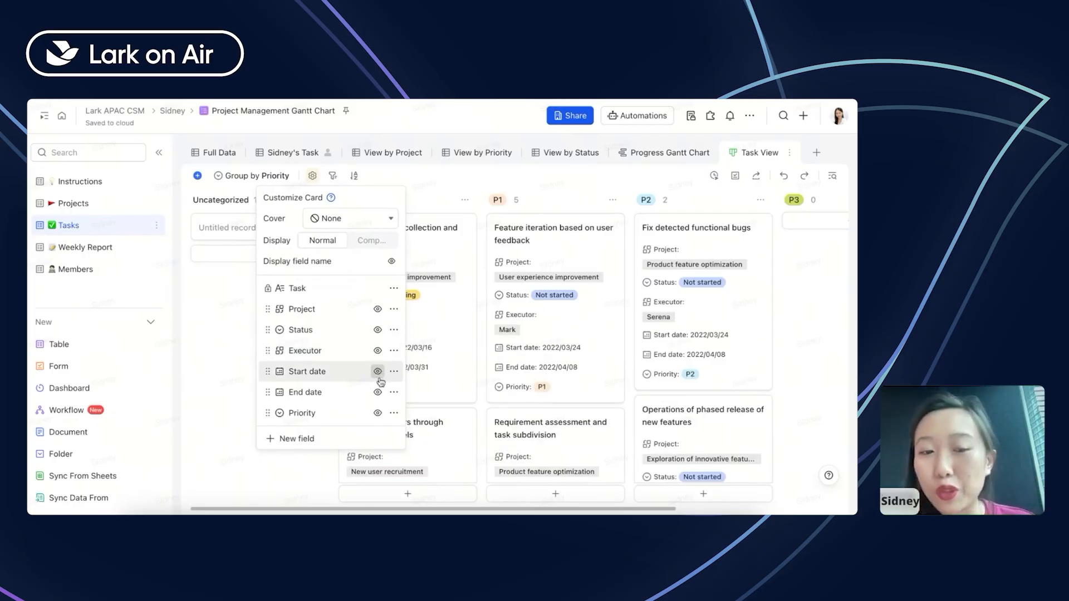
click(377, 372)
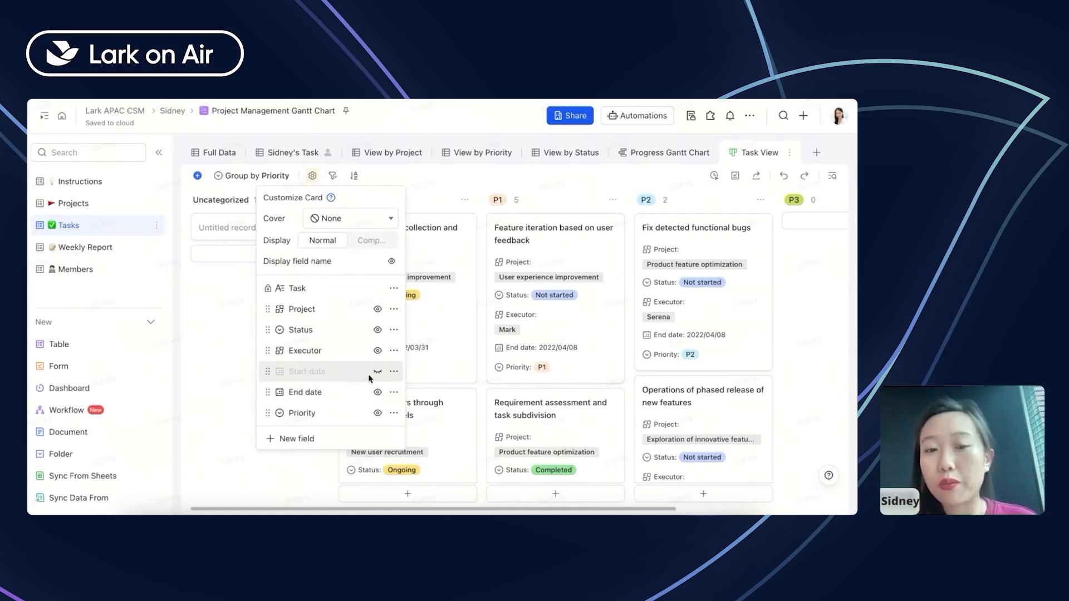
click(378, 352)
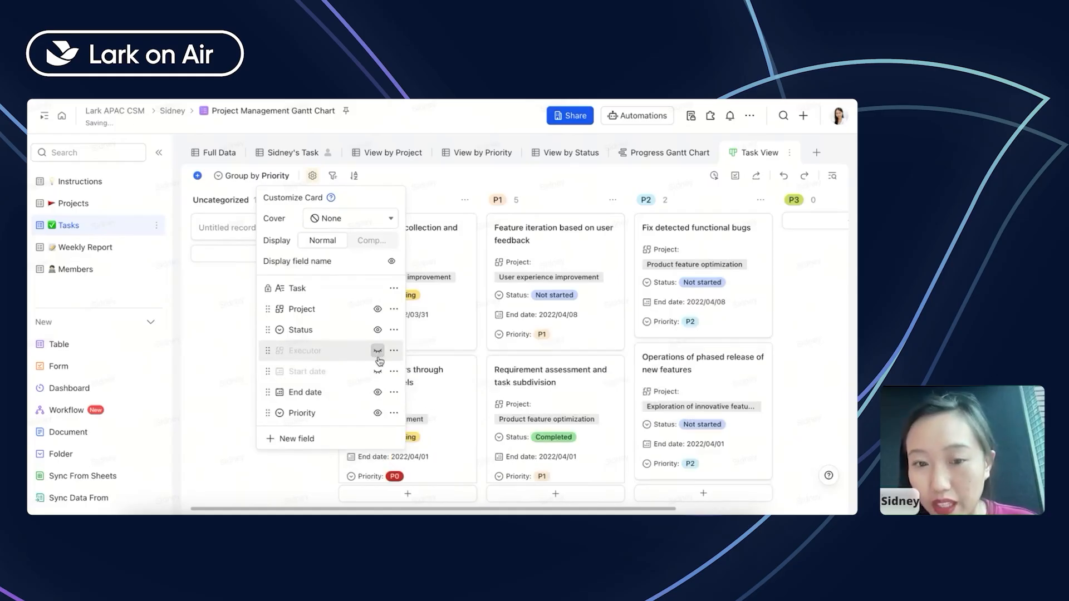
click(236, 333)
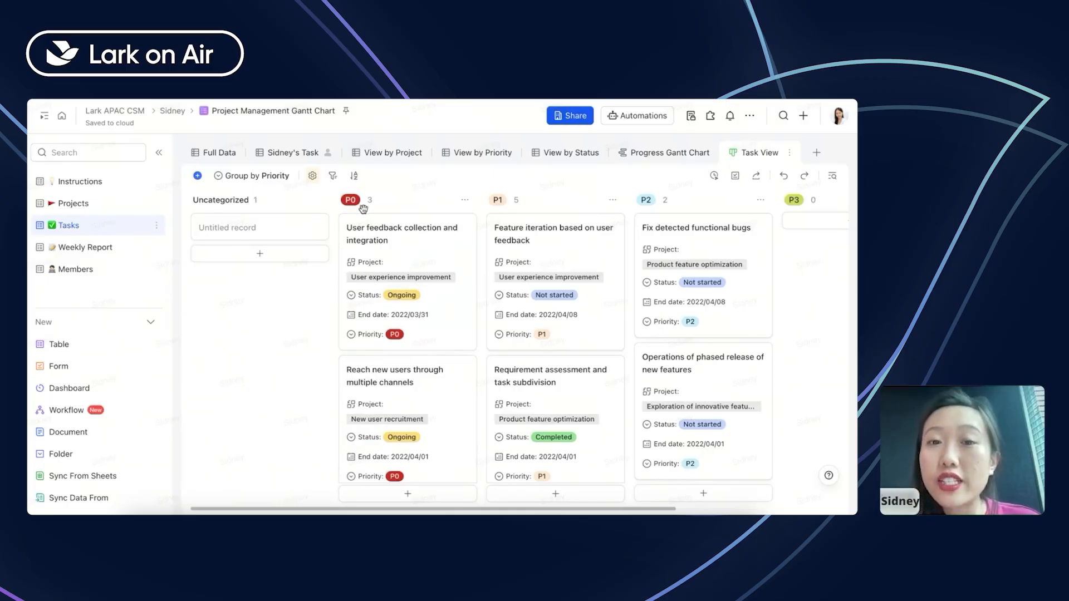
scroll(586, 240, right, 1)
scroll(585, 240, down, 1)
scroll(585, 241, left, 1)
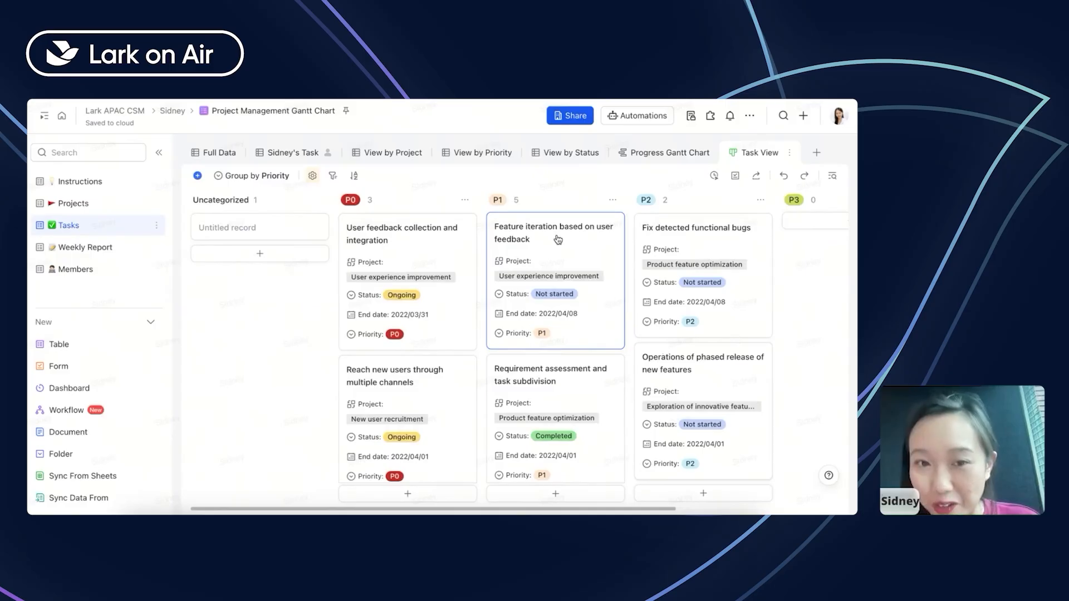
- Try grouping the Task View board by Status, switch the grouping to Executor, and save and sync the configuration
click(278, 177)
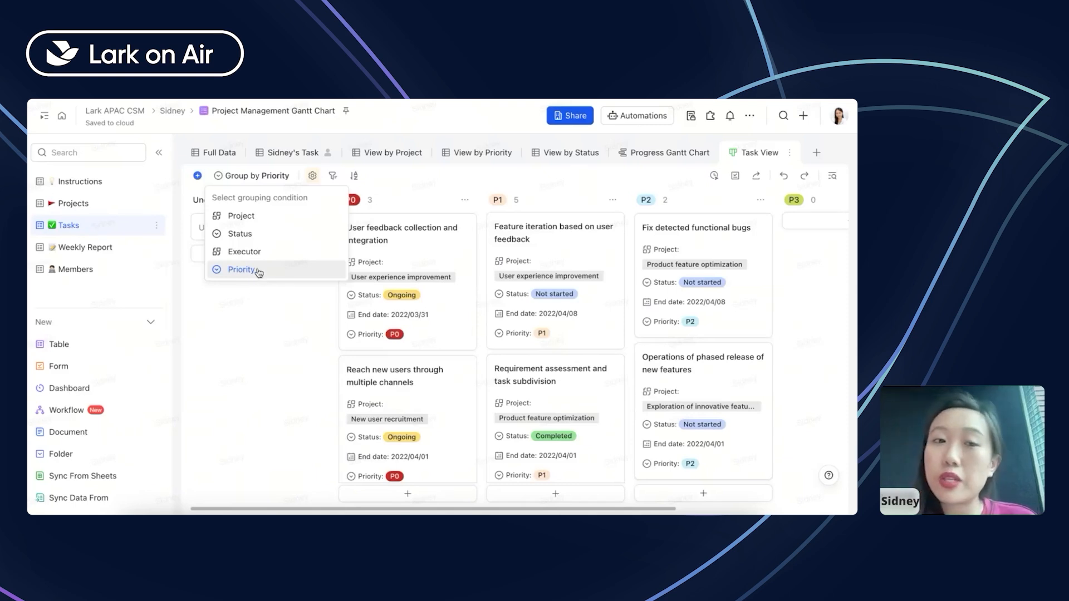
click(257, 236)
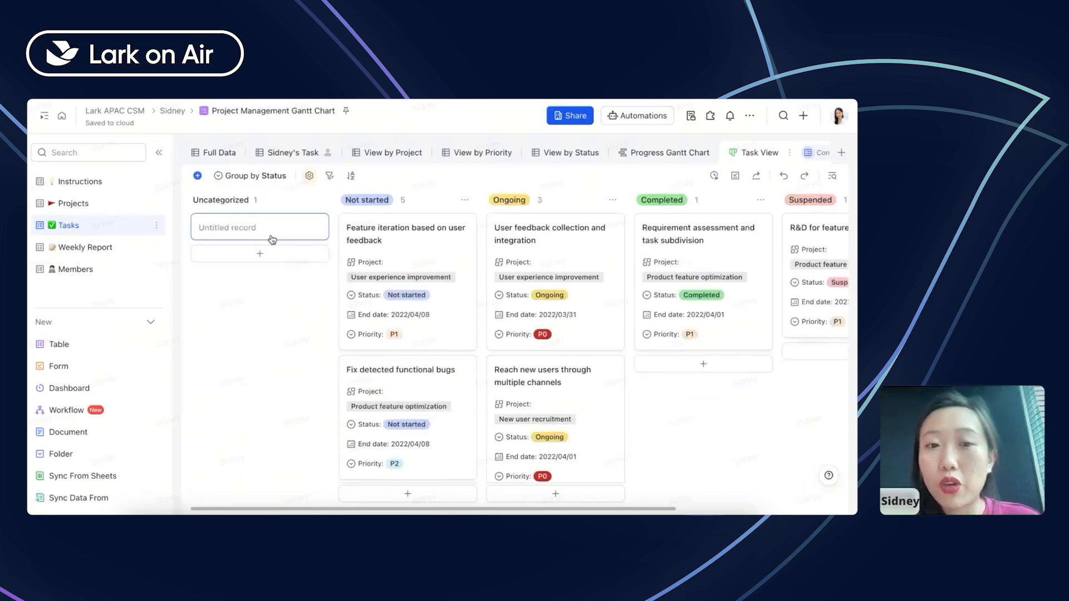
click(252, 176)
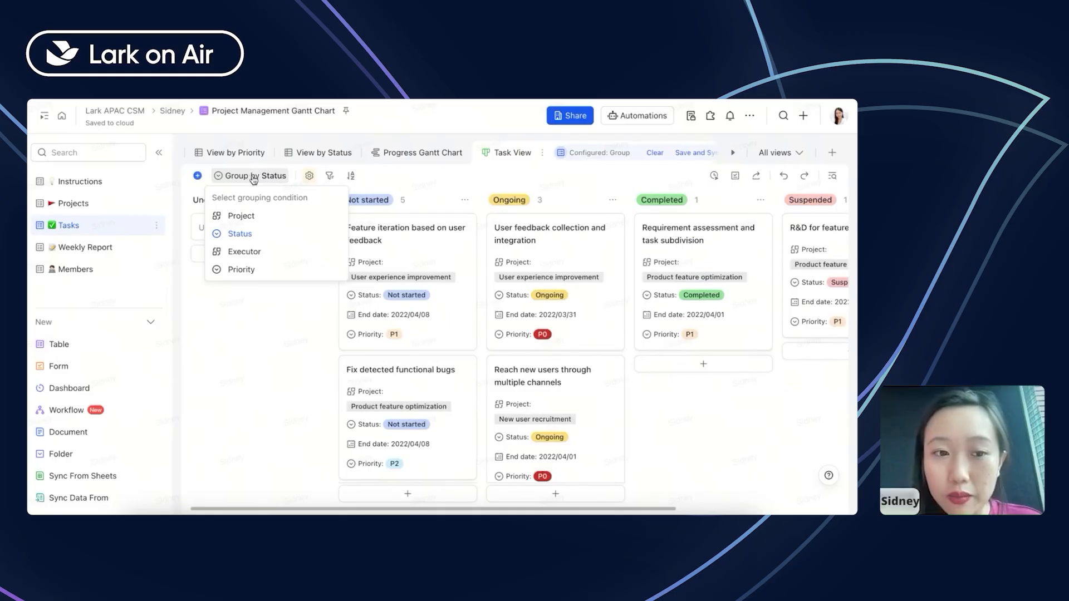
click(245, 252)
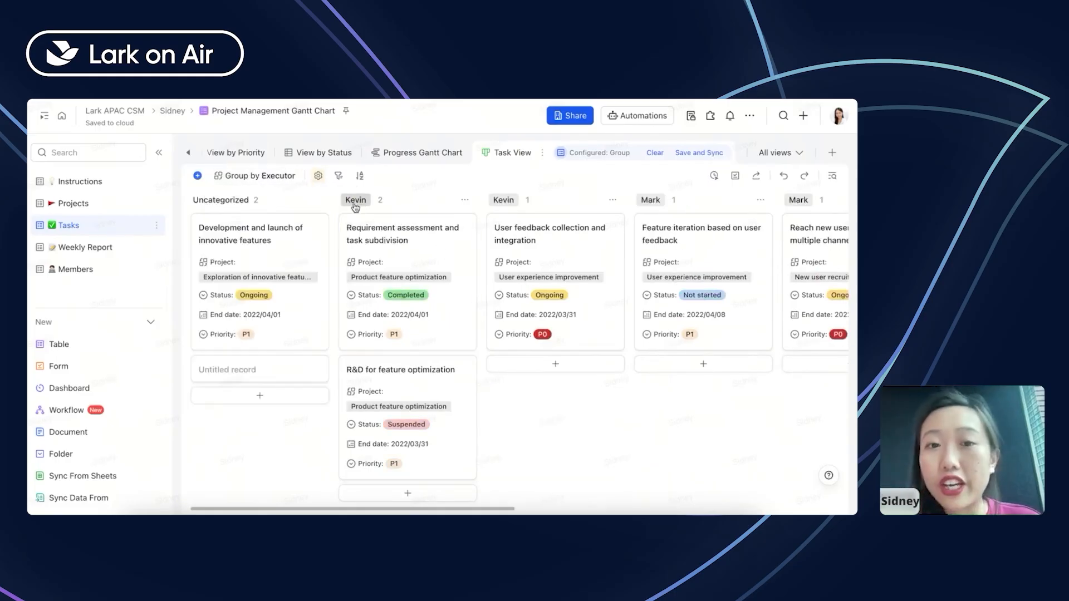
scroll(356, 234, right, 2)
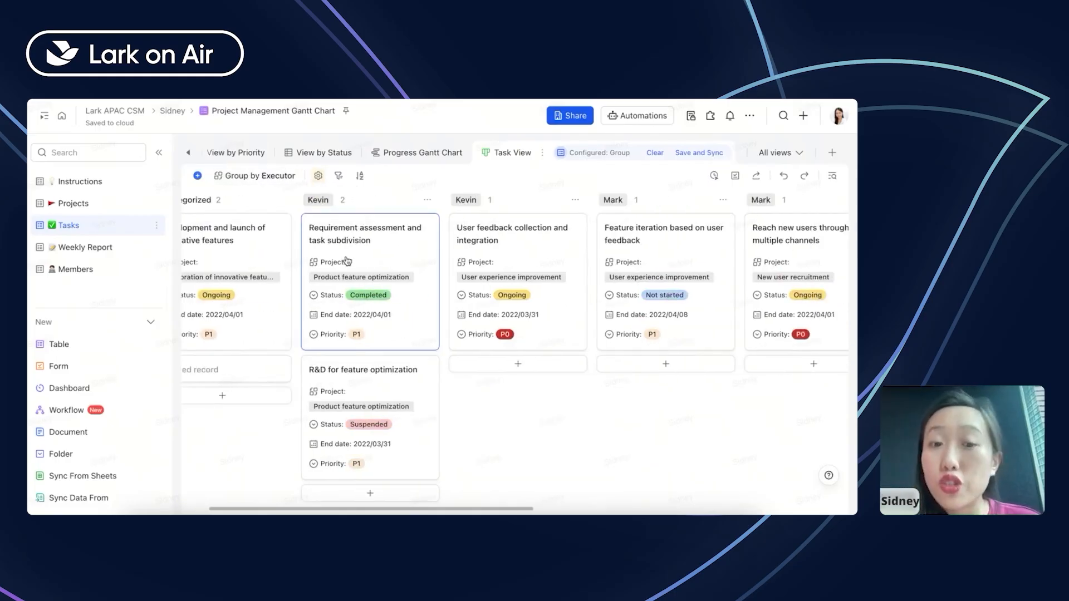
scroll(465, 251, right, 10)
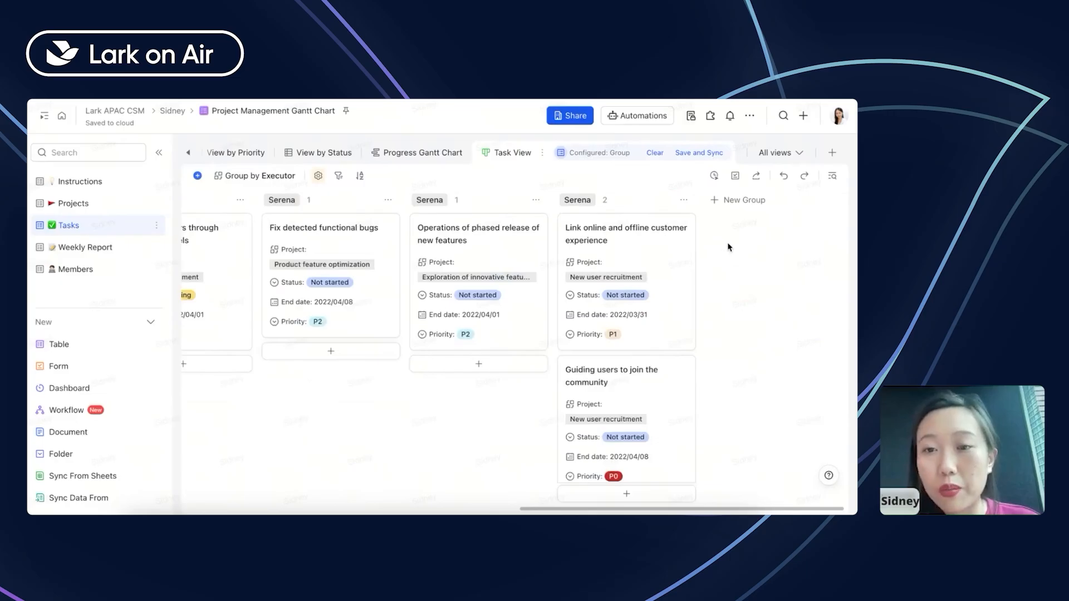
scroll(579, 248, left, 5)
scroll(579, 248, left, 10)
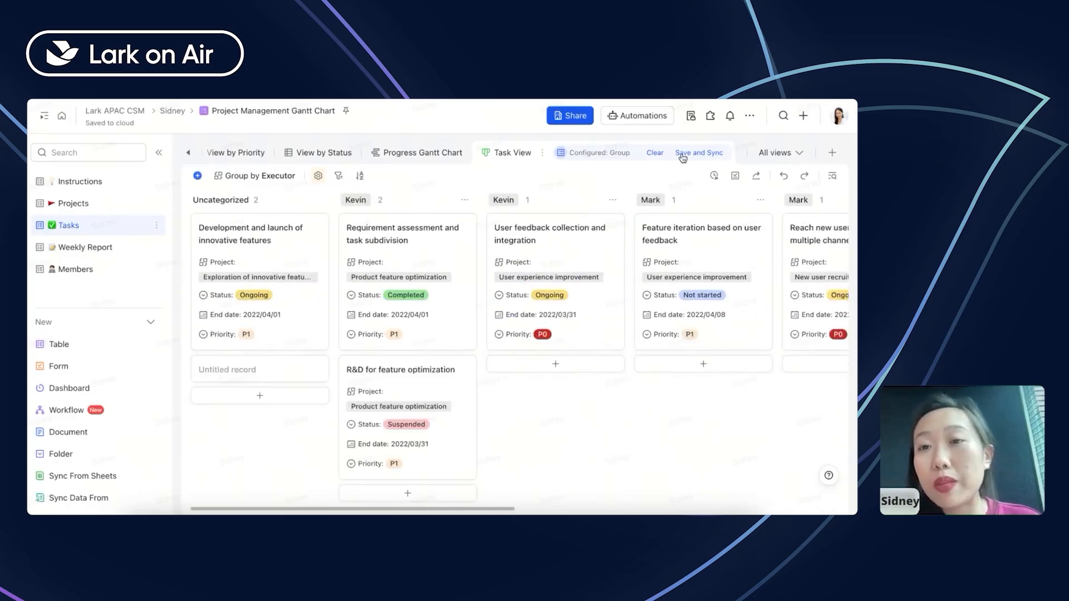
click(699, 153)
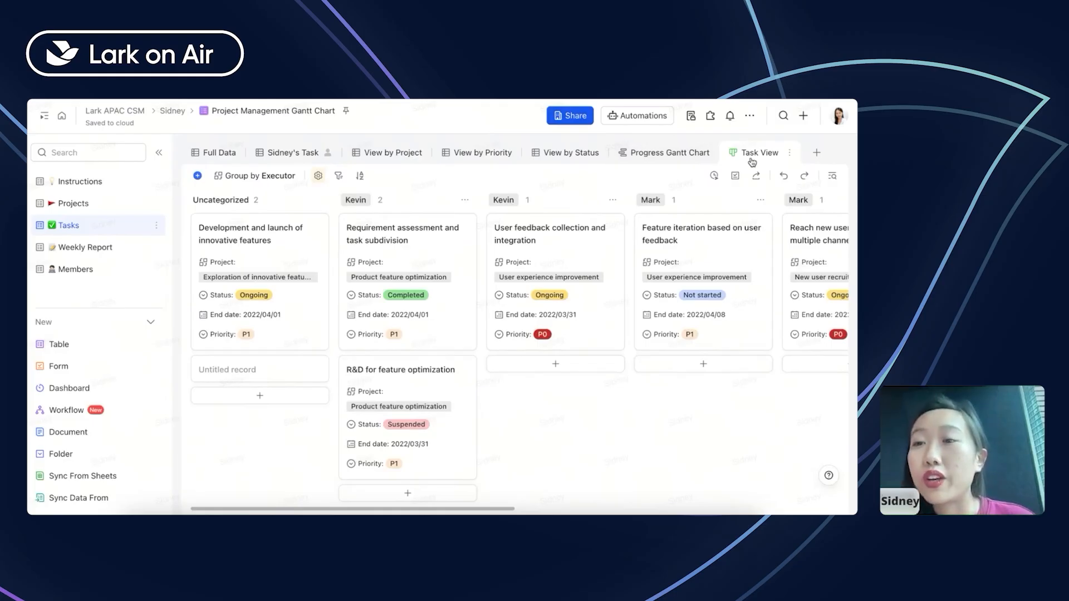
- Review the Task View options and the view types offered for a new view
click(790, 152)
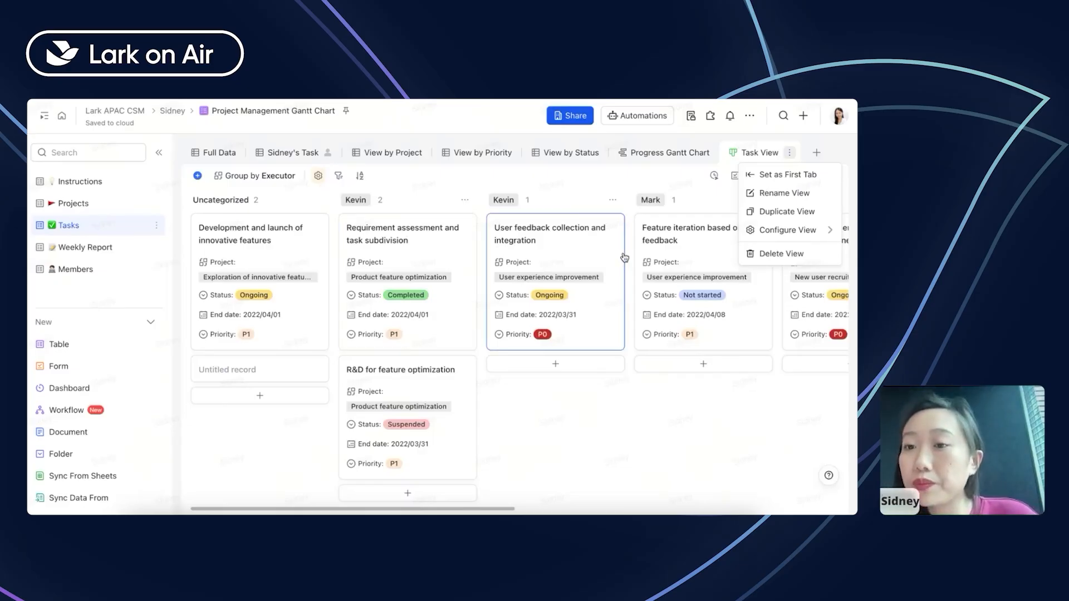
click(810, 153)
click(813, 152)
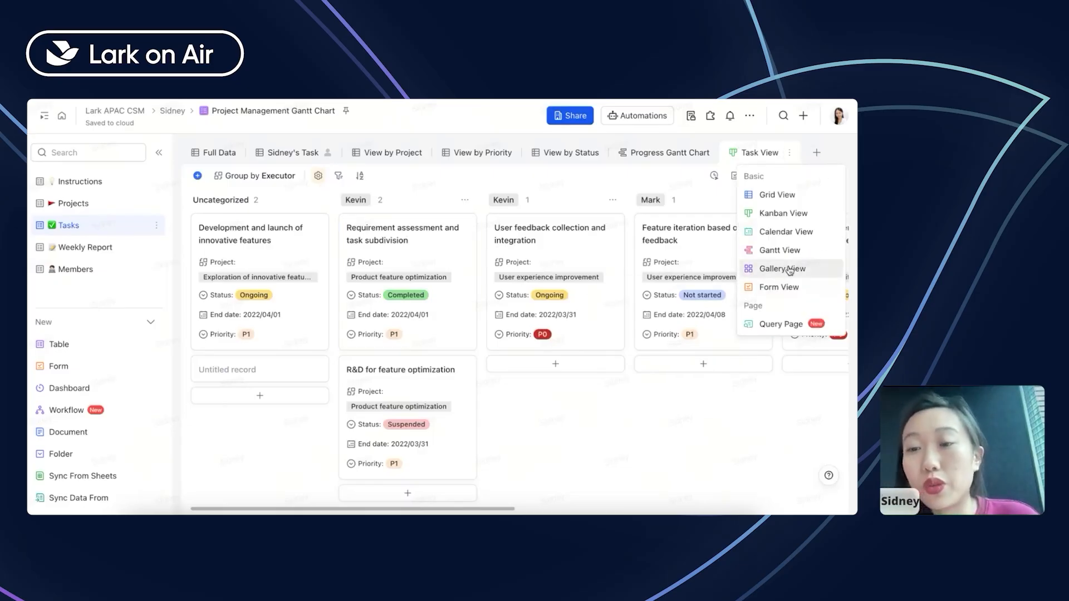
- Open the Progress Gantt Chart view and examine its project groups, executors and task timelines
click(671, 154)
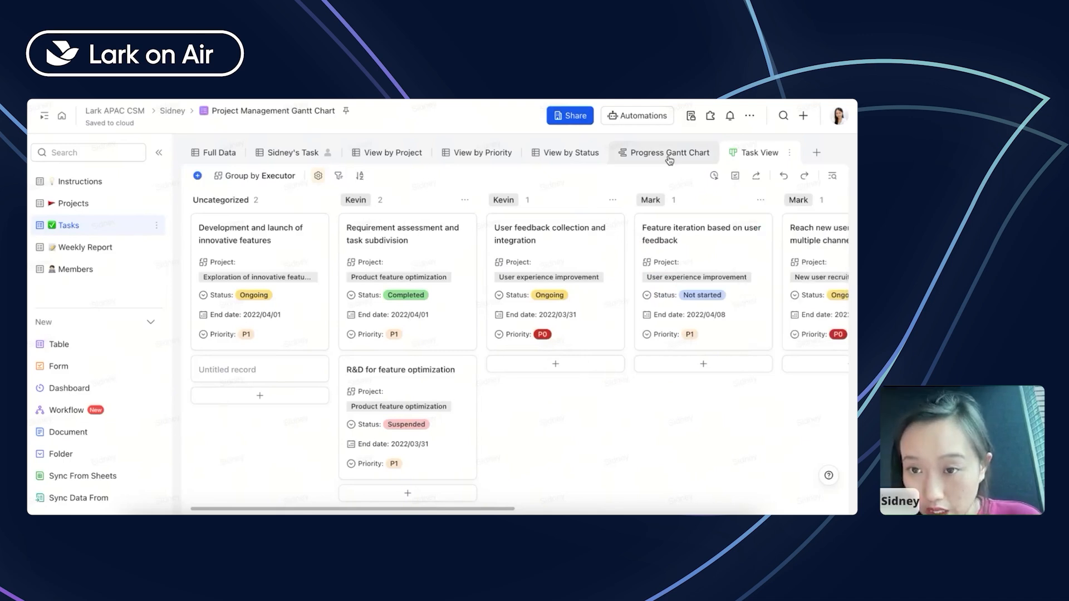
scroll(650, 308, down, 5)
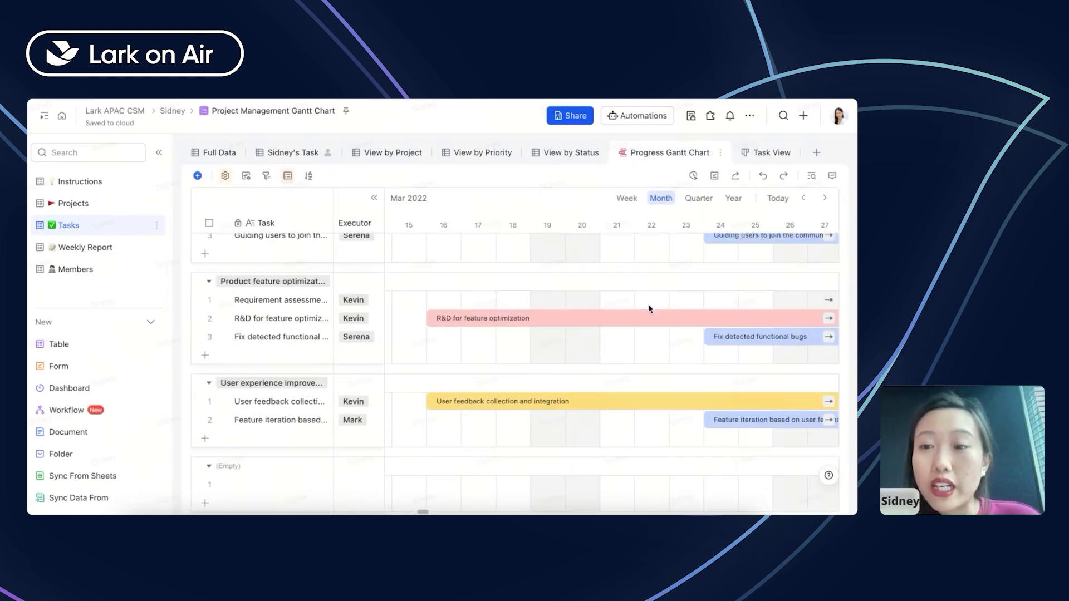
scroll(650, 308, up, 3)
scroll(650, 307, right, 1)
scroll(649, 305, down, 2)
scroll(649, 309, left, 1)
scroll(650, 306, left, 1)
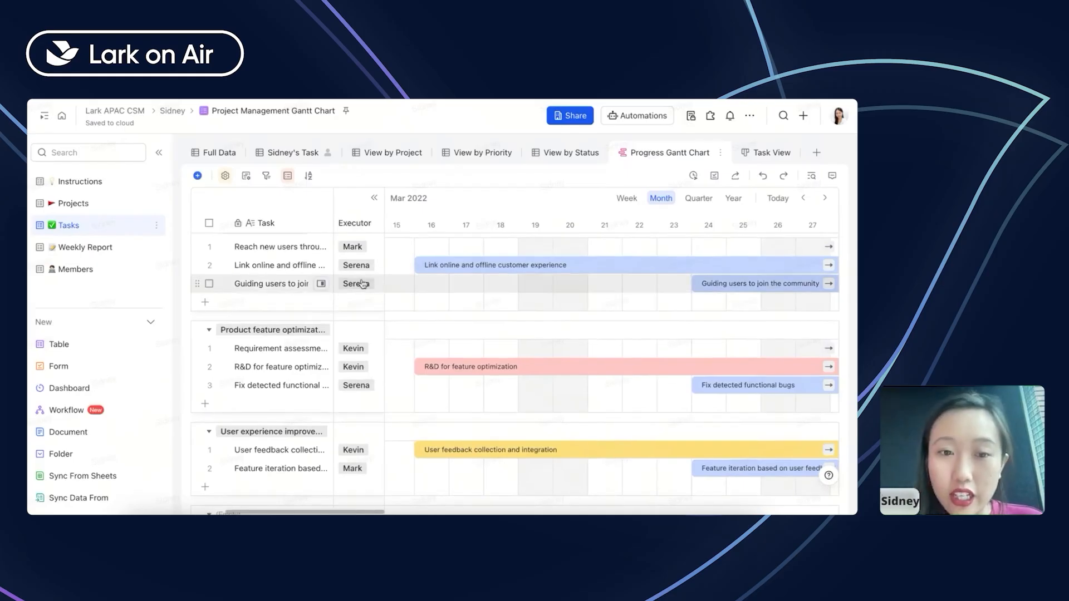
scroll(288, 316, up, 2)
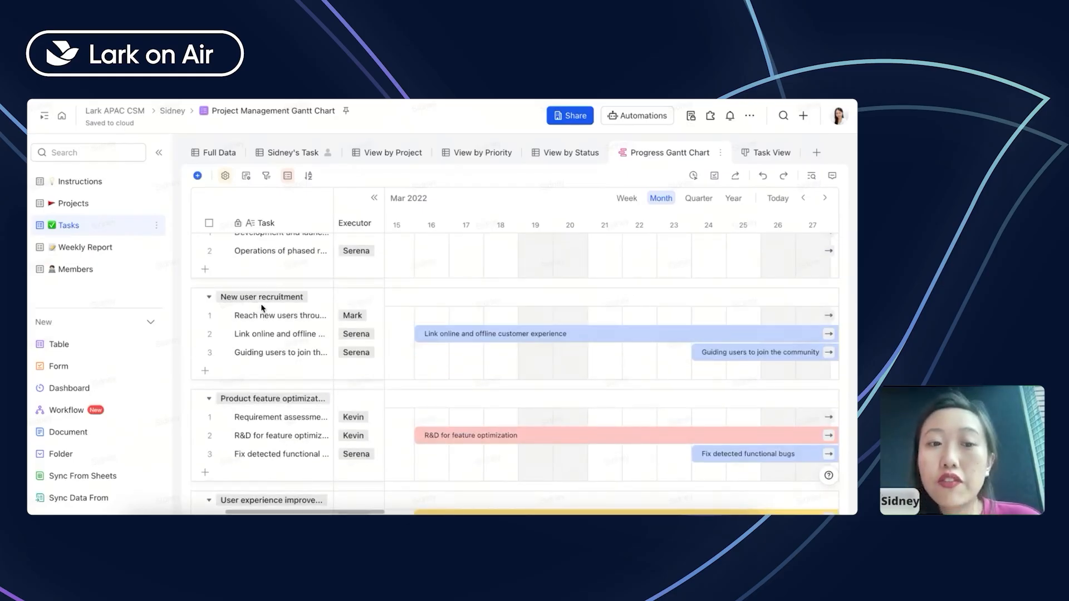
scroll(258, 359, down, 2)
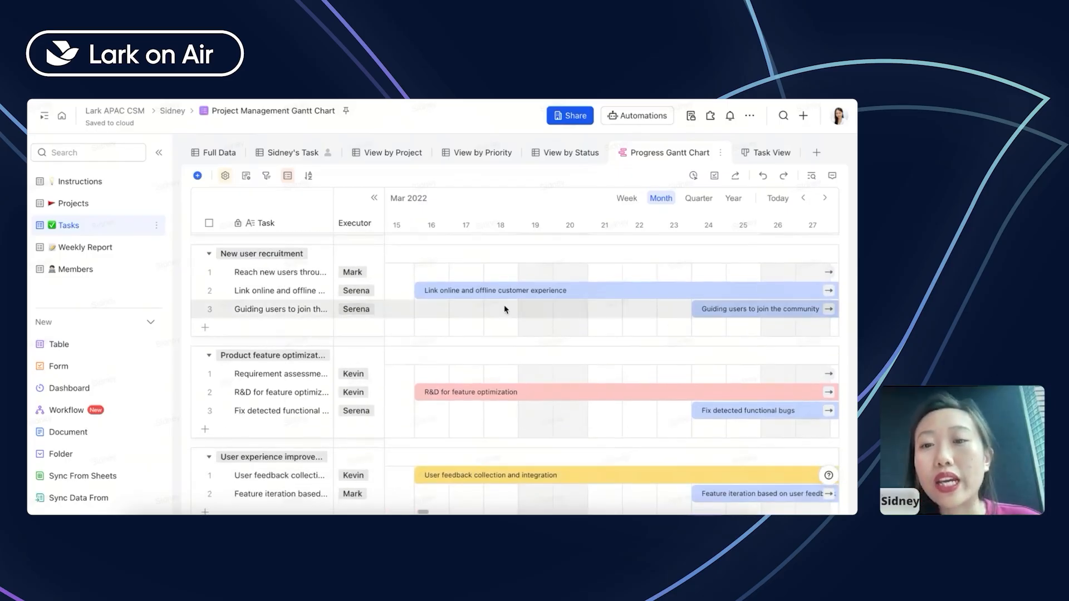
scroll(503, 305, right, 1)
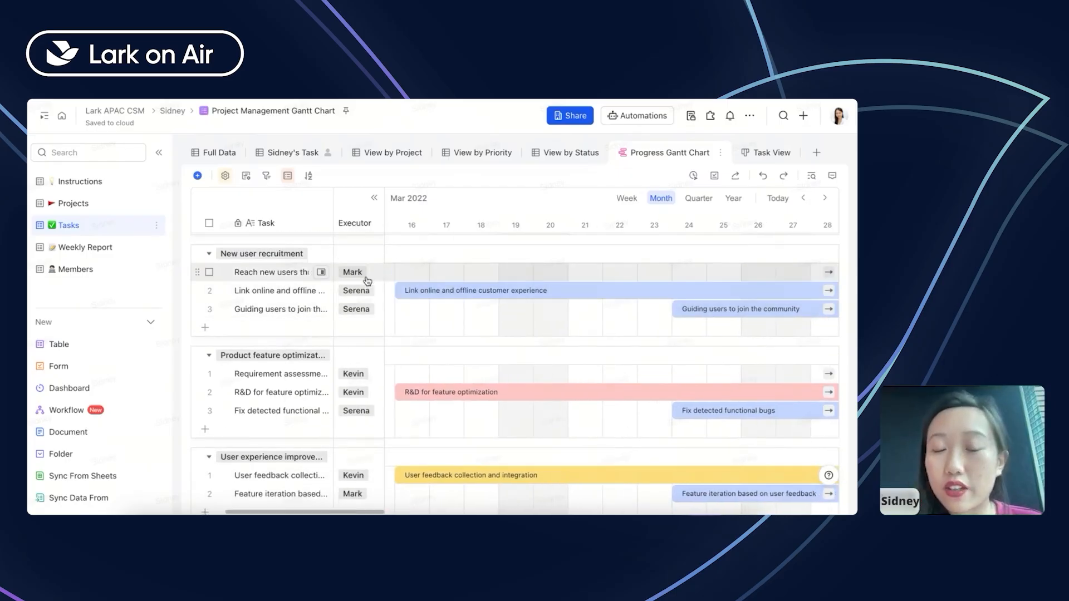
scroll(419, 313, down, 1)
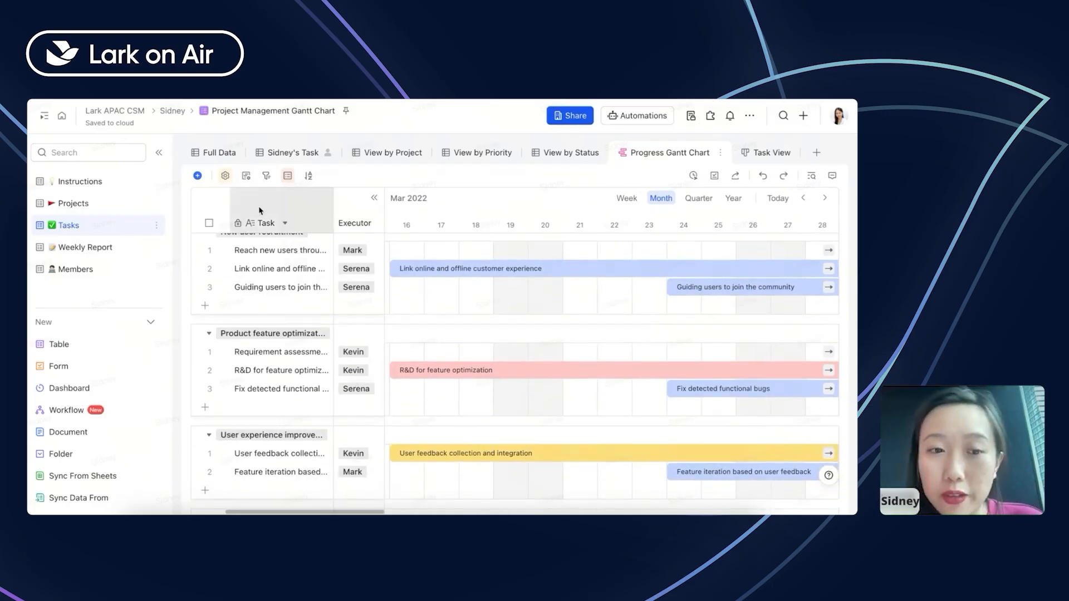
- Show the Project and Status fields in the Gantt chart's task list and hide both again
click(225, 176)
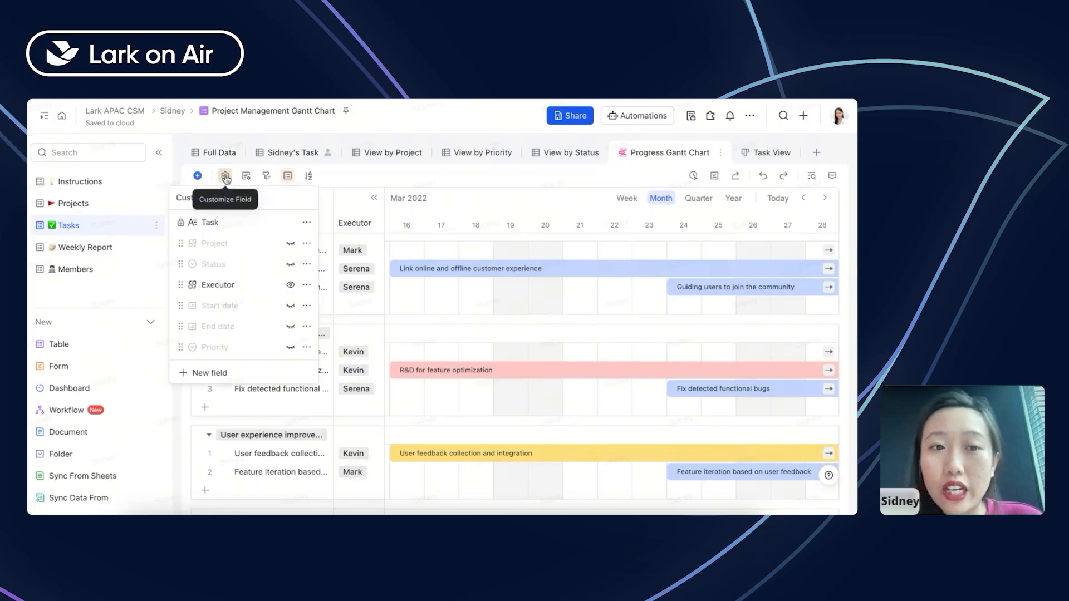
click(290, 245)
click(290, 264)
click(290, 244)
click(290, 264)
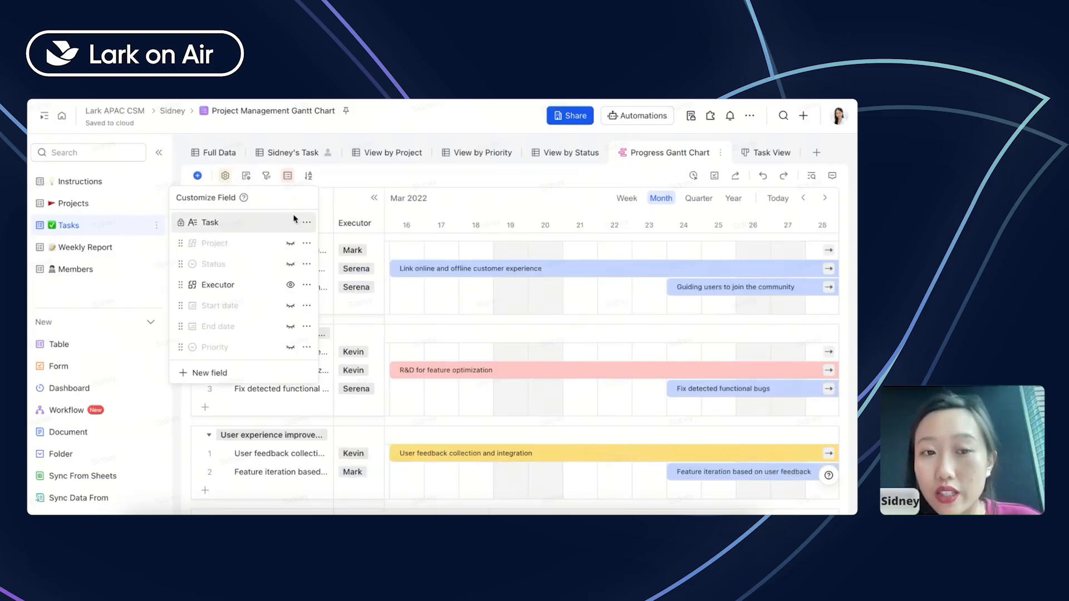
- Change the Progress Gantt Chart grouping to Status and save and sync the configuration
click(288, 176)
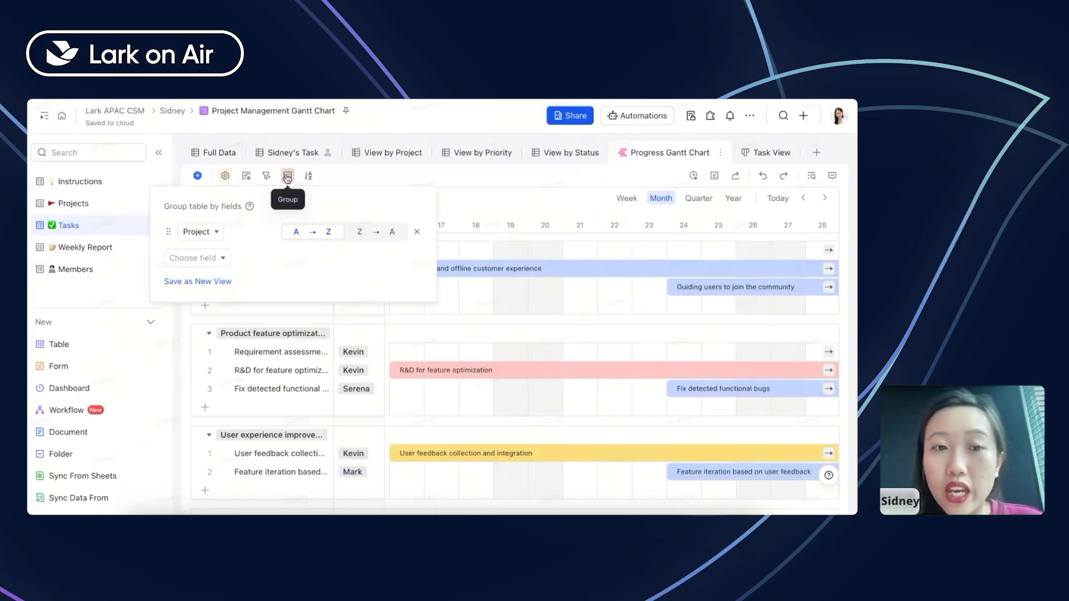
click(201, 234)
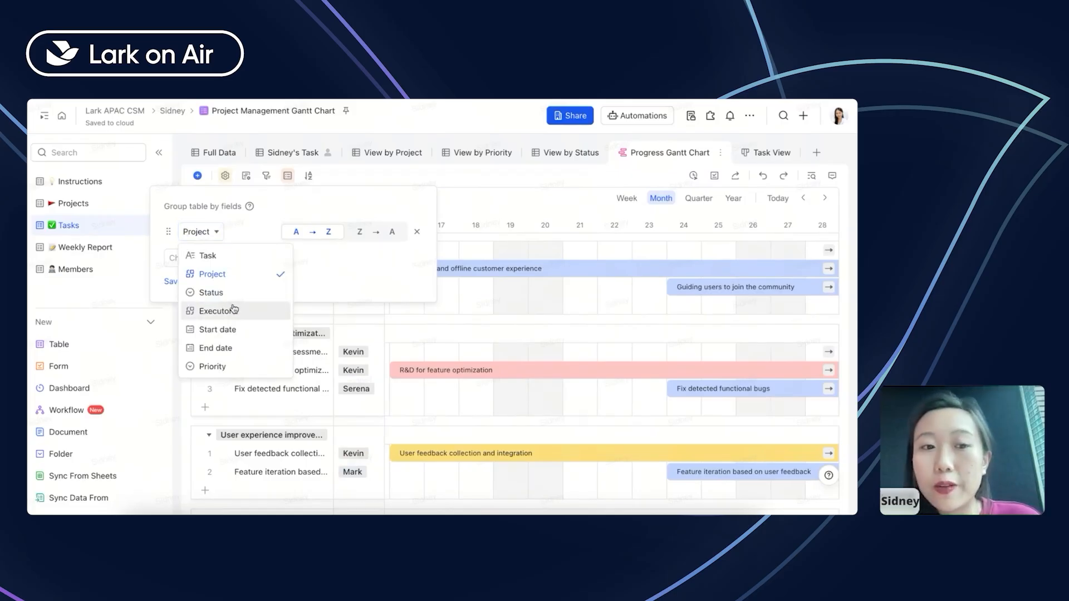
click(209, 293)
click(262, 380)
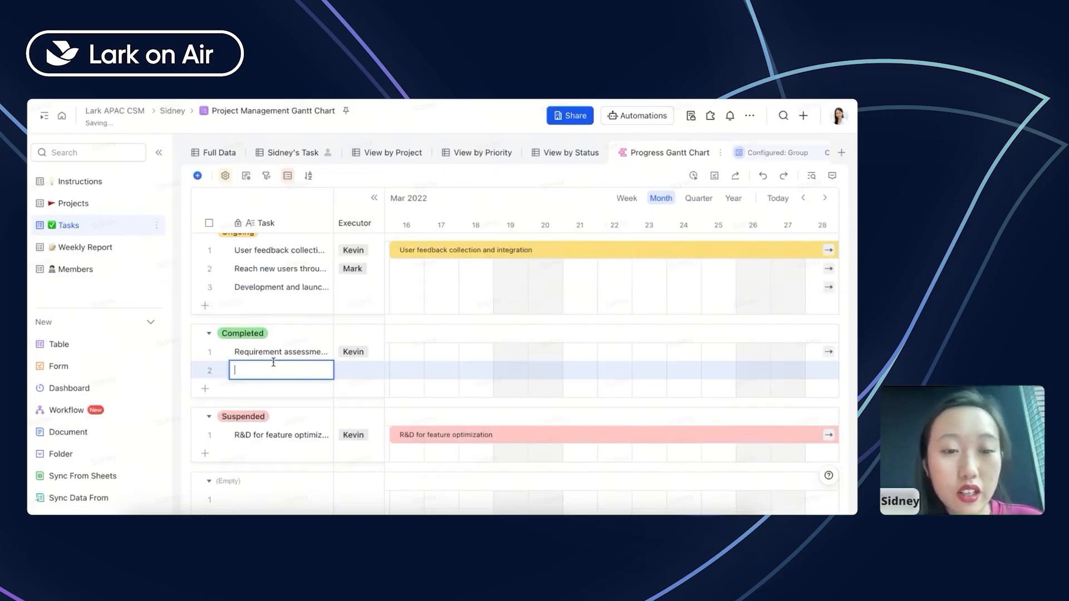
scroll(278, 347, up, 3)
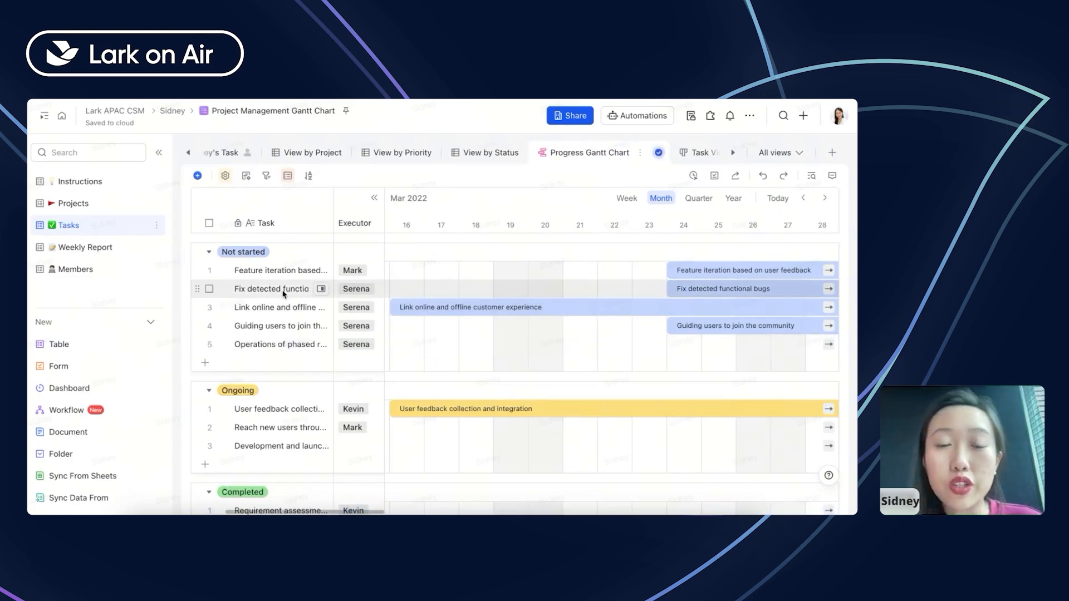
- Filter the Progress Gantt Chart to records whose Status does not contain Completed or Suspended, and save and sync the configuration
click(288, 177)
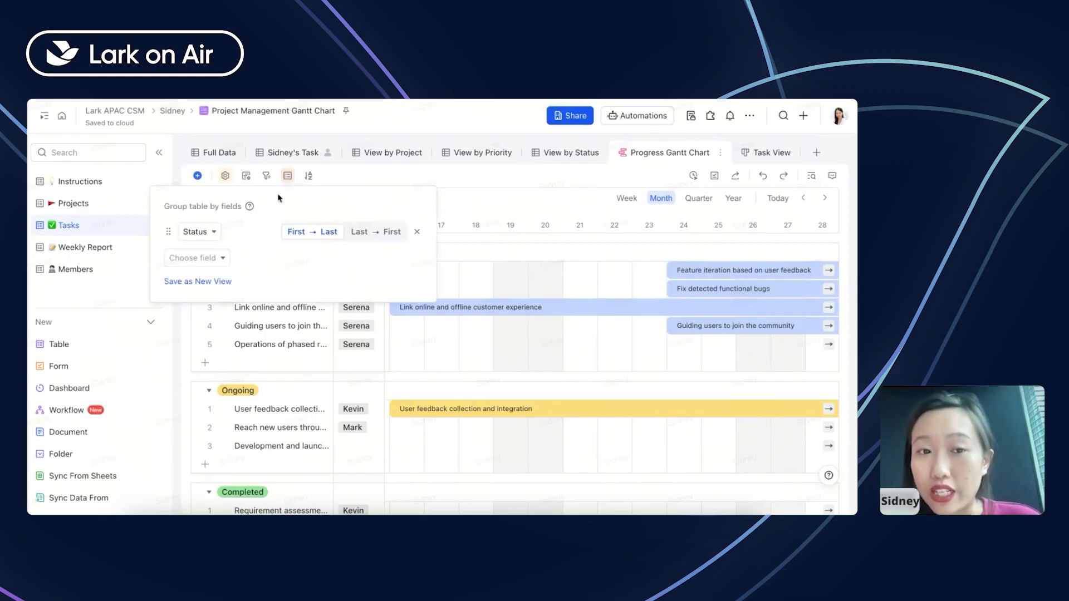
click(266, 176)
click(184, 233)
click(170, 234)
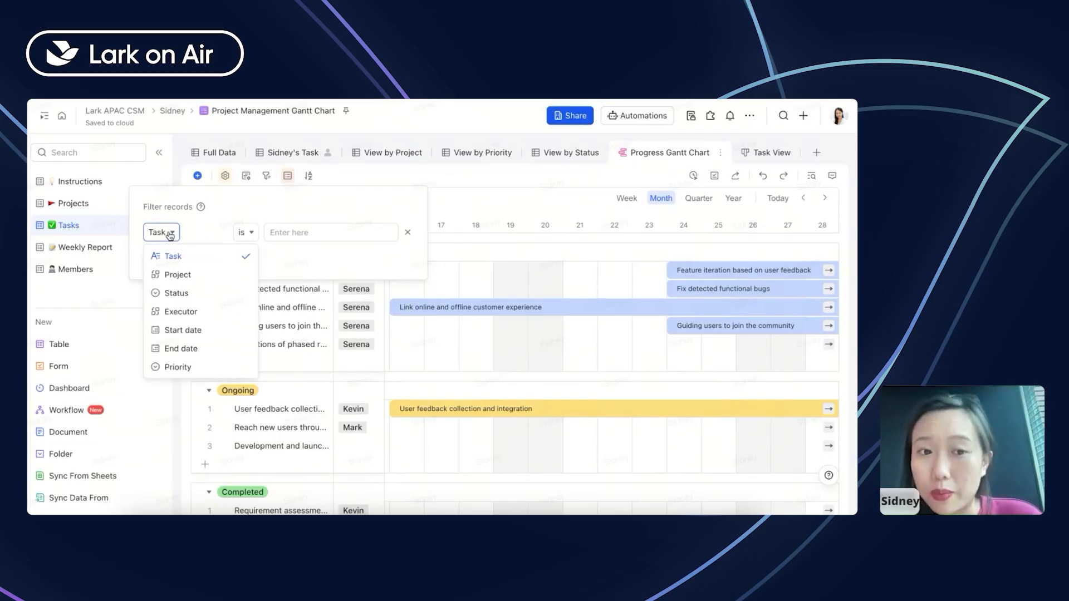
click(207, 297)
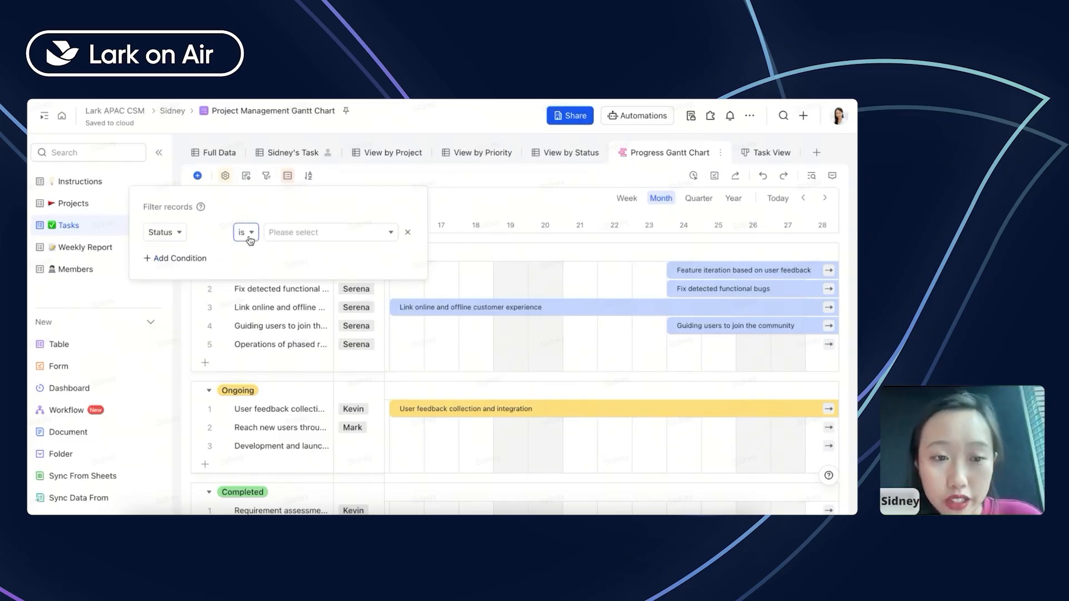
click(248, 232)
click(281, 311)
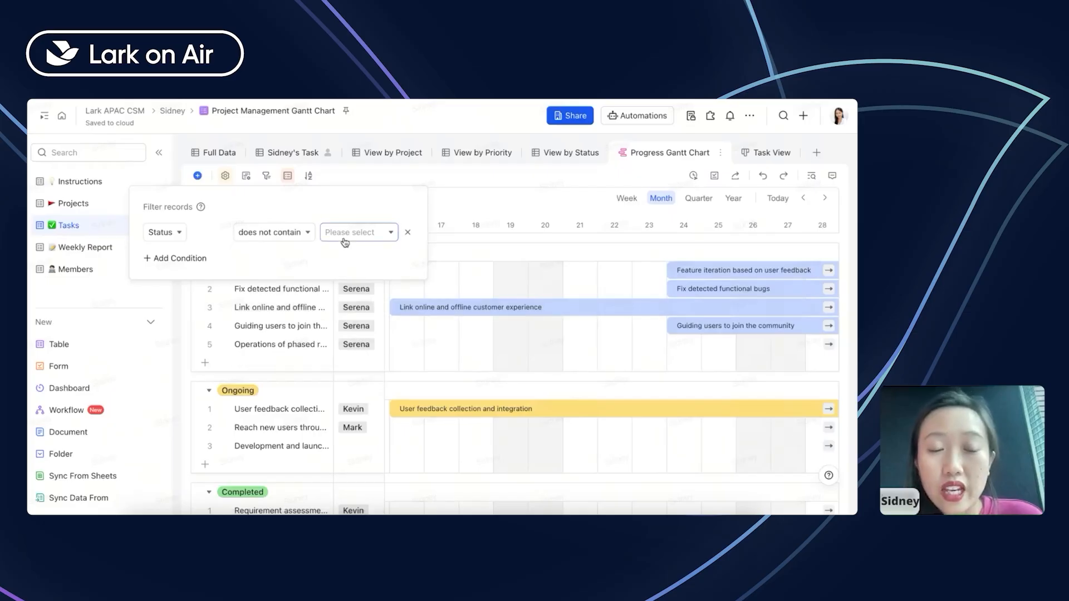
click(367, 239)
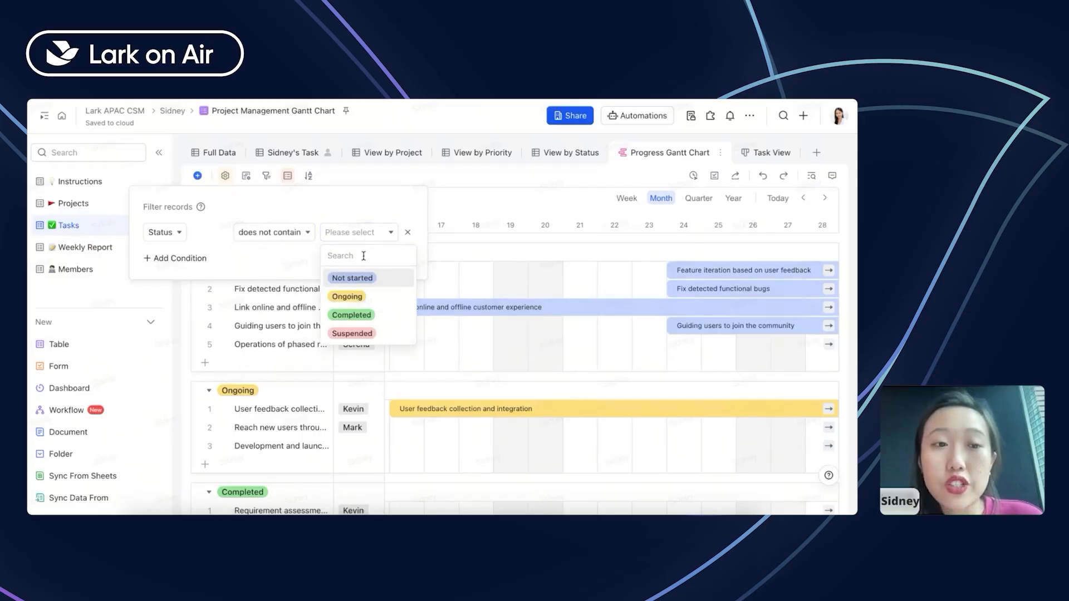
click(378, 316)
click(384, 332)
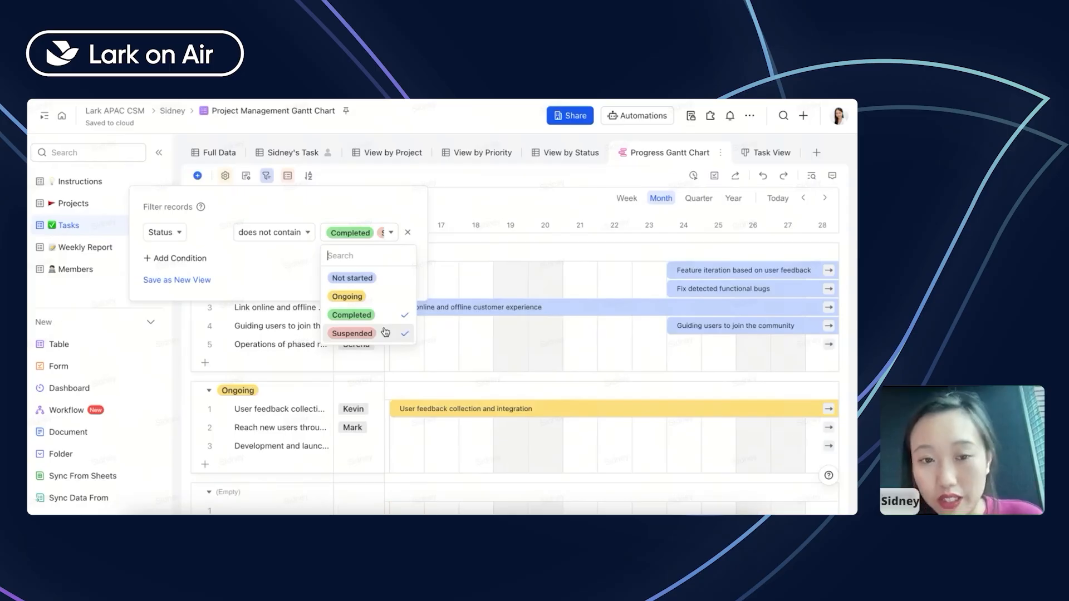
click(492, 201)
scroll(712, 153, right, 4)
click(651, 153)
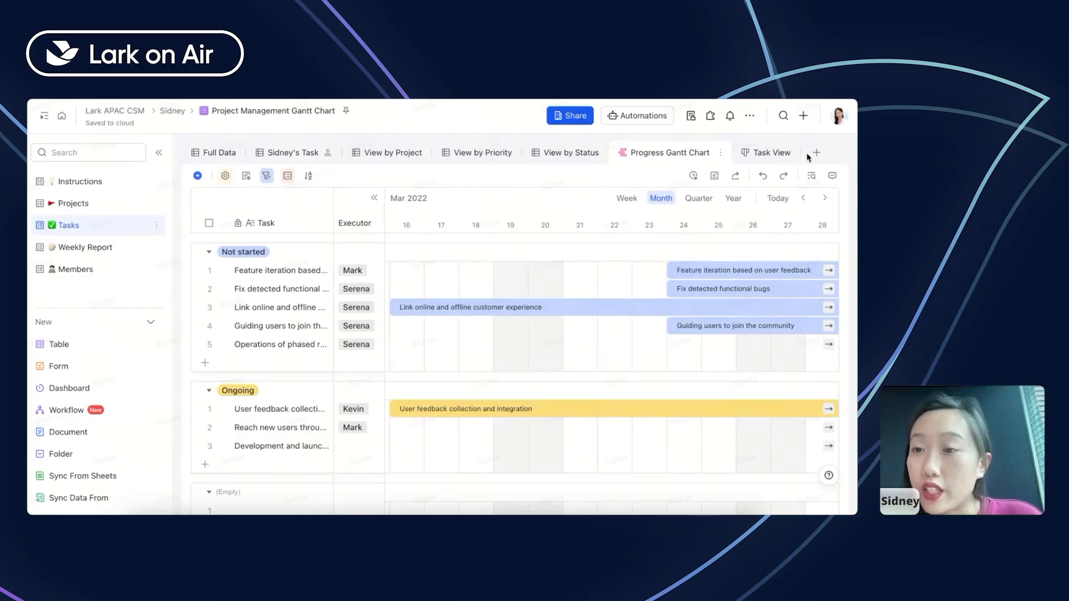
- Switch to the Branch Issue Request Template base and examine its Calendar, Grid View and Issue Request Form views
click(816, 153)
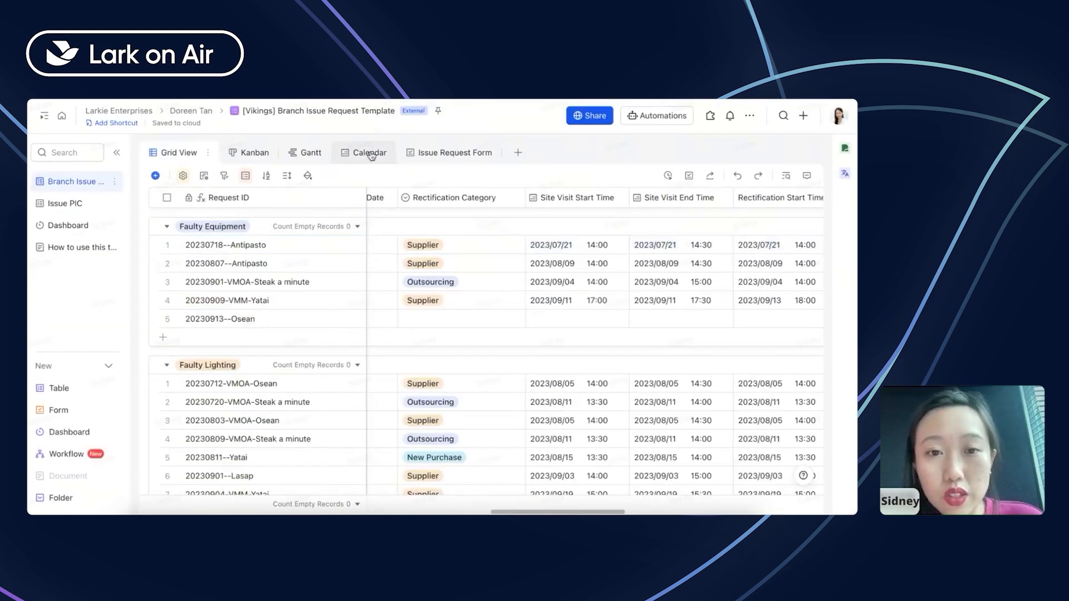
click(361, 152)
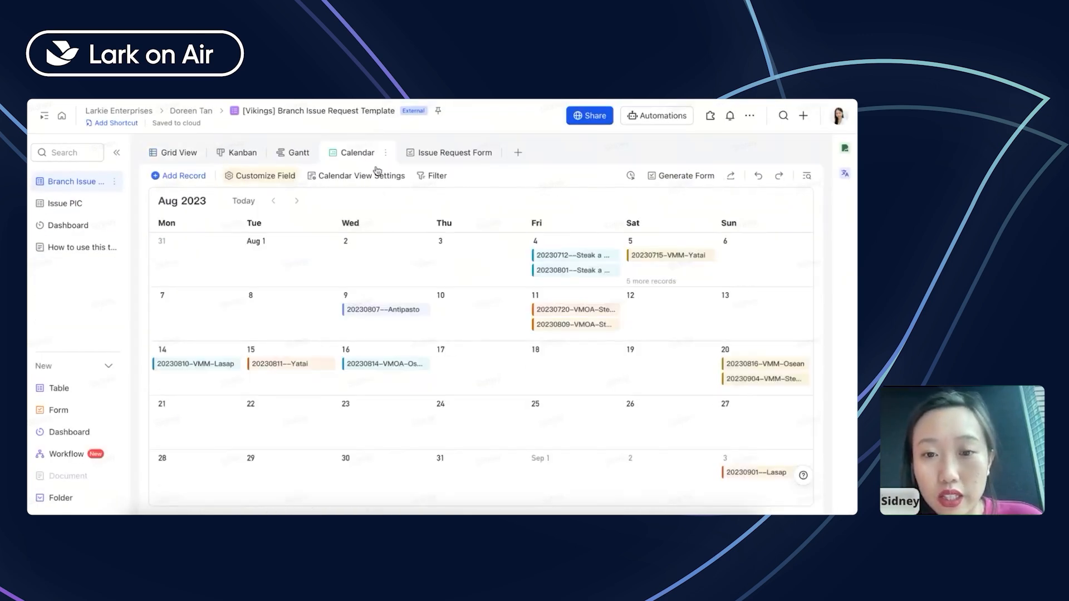
click(198, 152)
scroll(390, 284, left, 5)
scroll(400, 279, left, 5)
scroll(400, 278, right, 3)
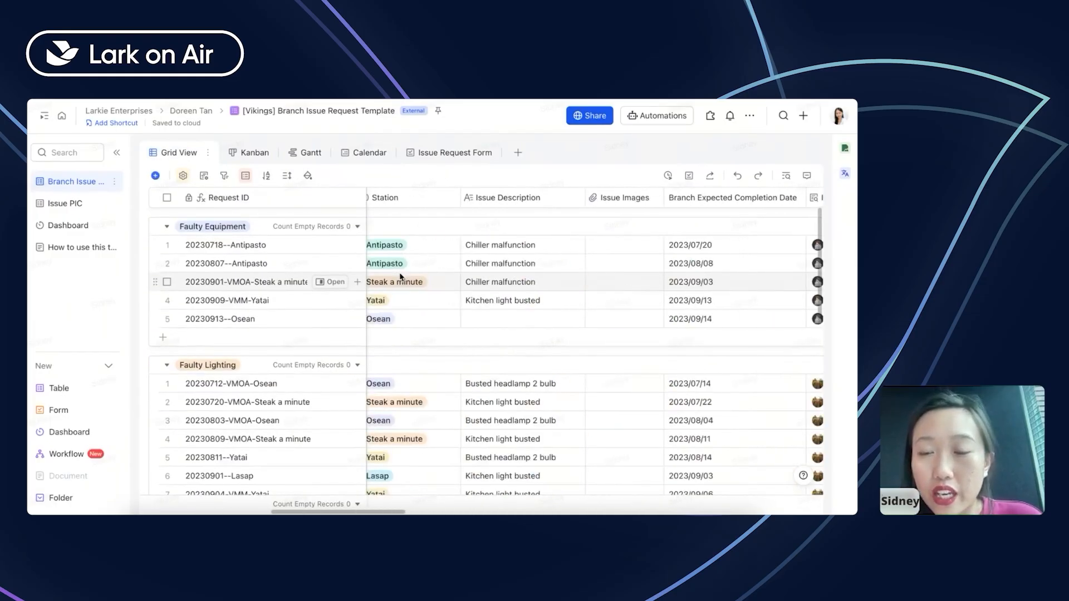
click(435, 159)
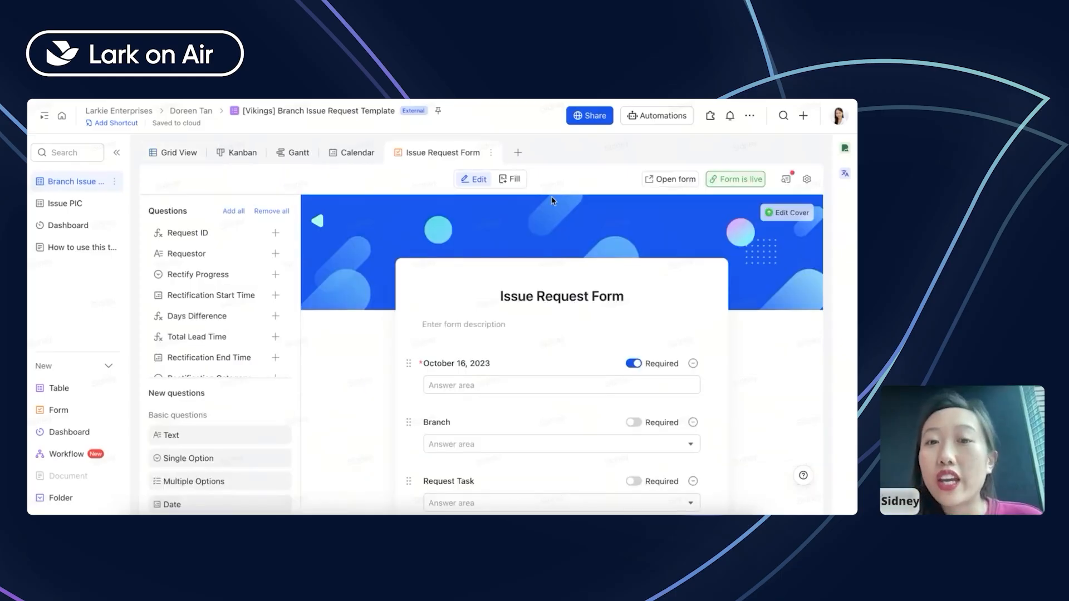
- Add a Gallery view to the branch issue table and keep its default name
click(359, 154)
click(517, 152)
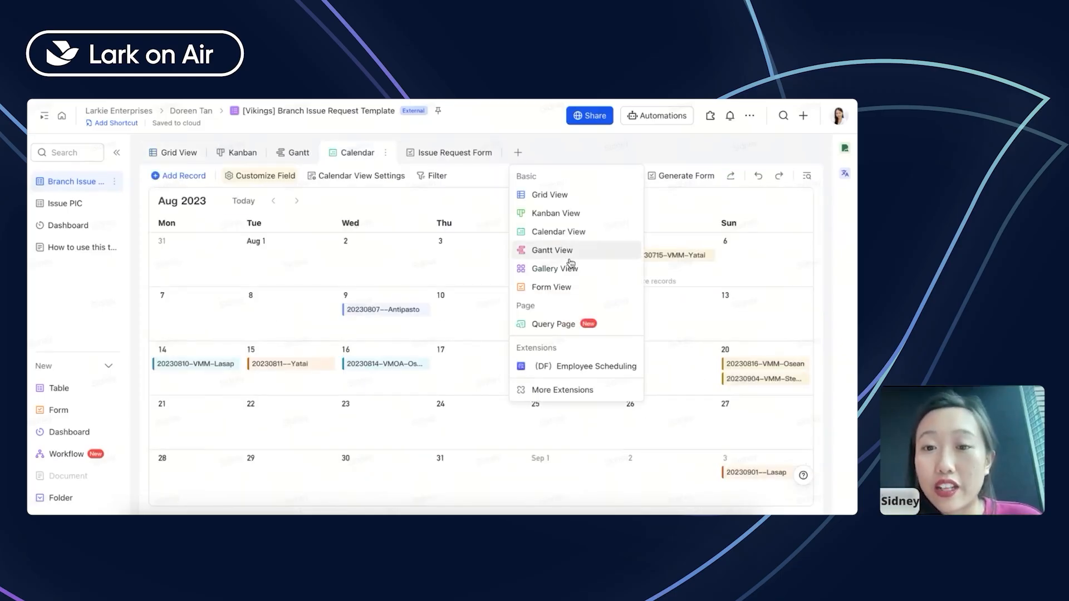
click(467, 242)
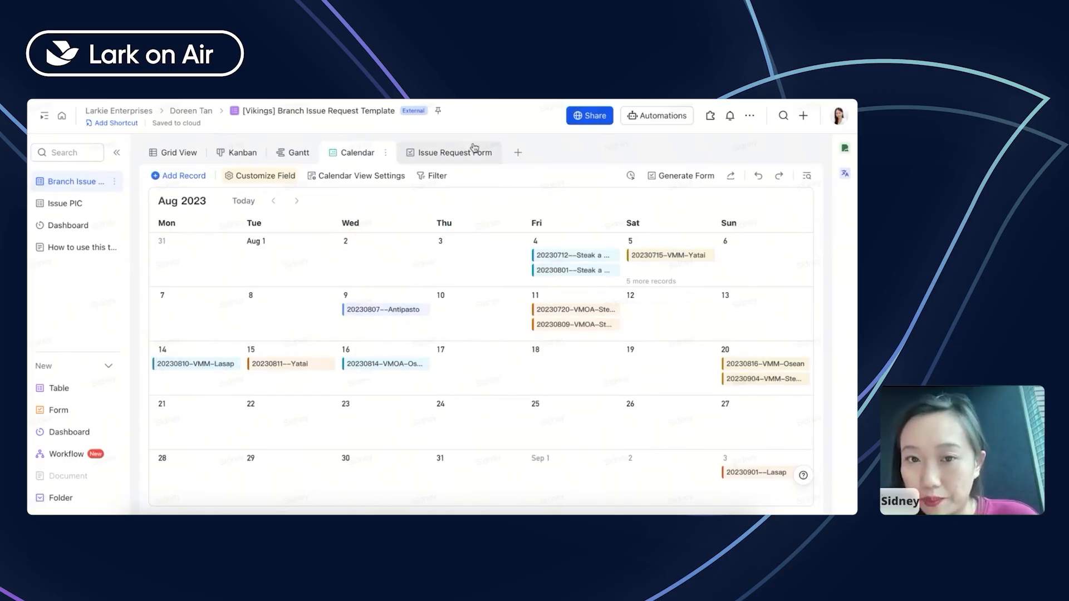
click(518, 153)
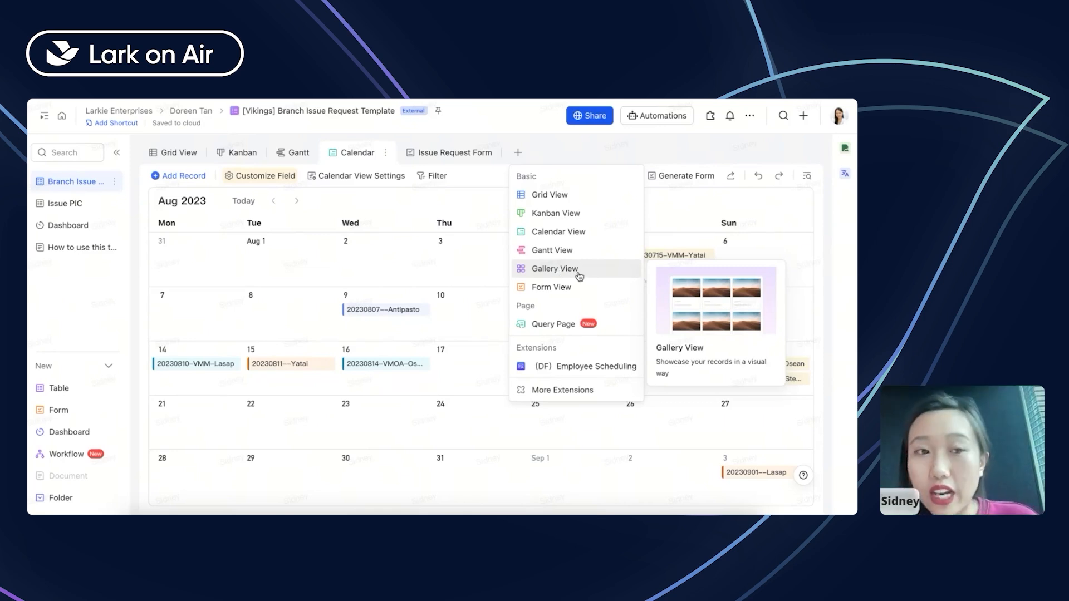
click(579, 270)
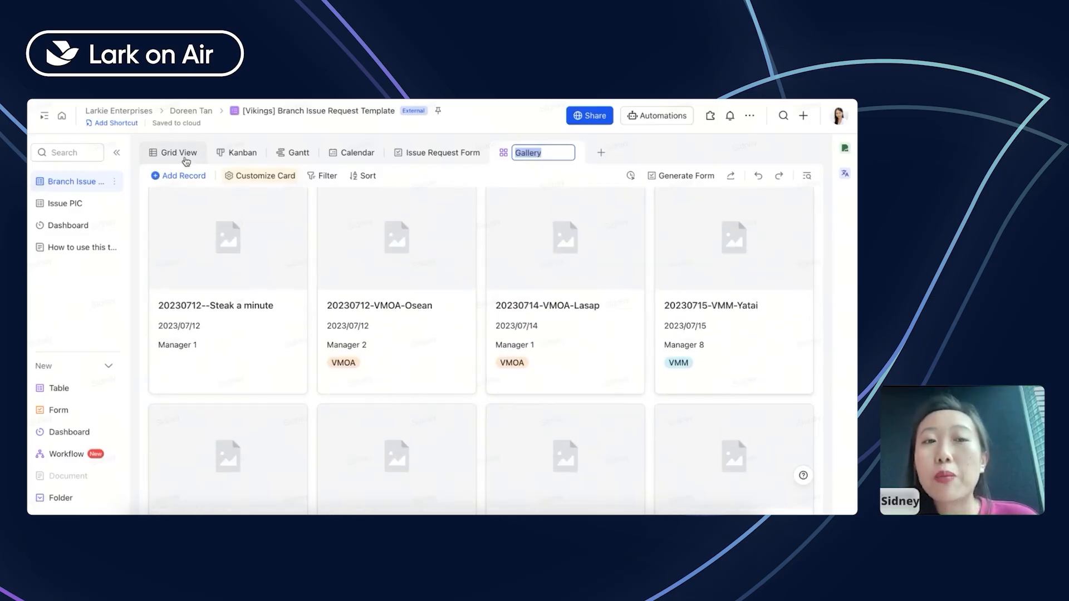
click(502, 135)
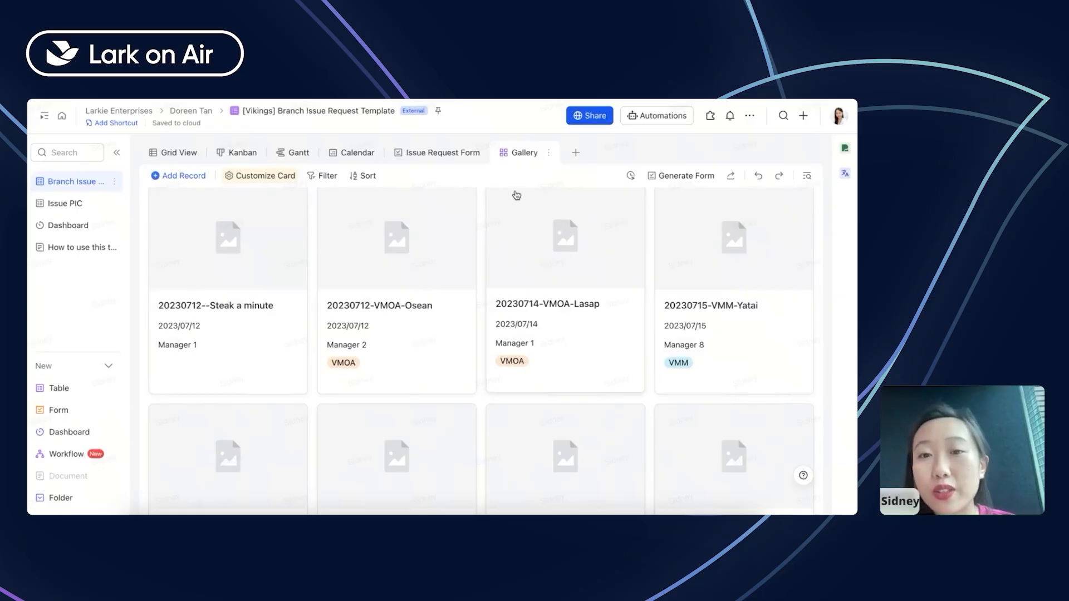
scroll(248, 261, up, 1)
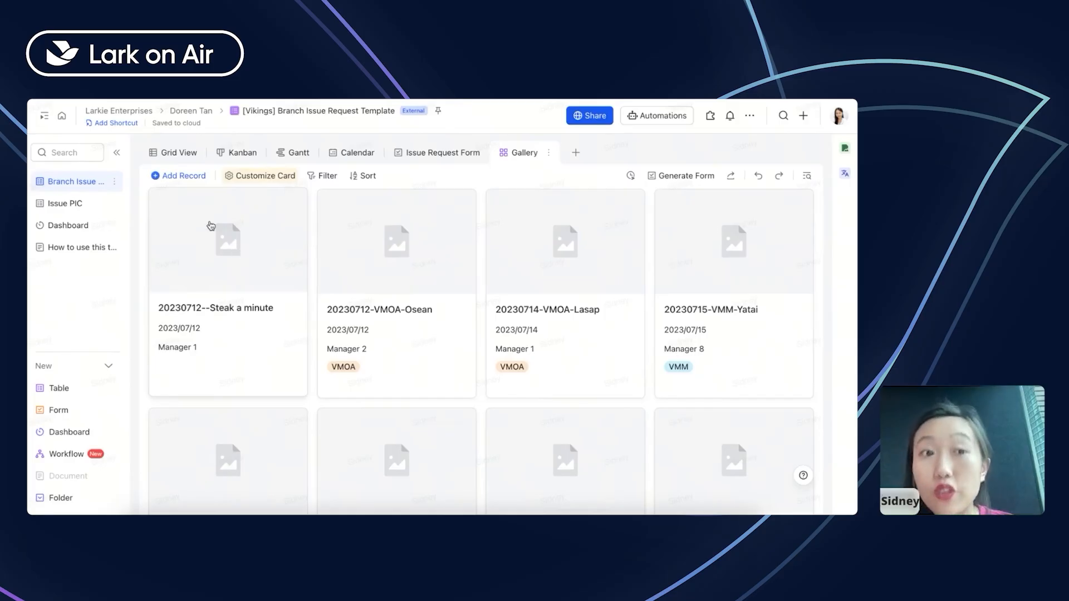
- In Grid View, try restricting the Issue Images attachment field to photos/videos taken in real time via mobile devices, and cancel the edit
click(176, 152)
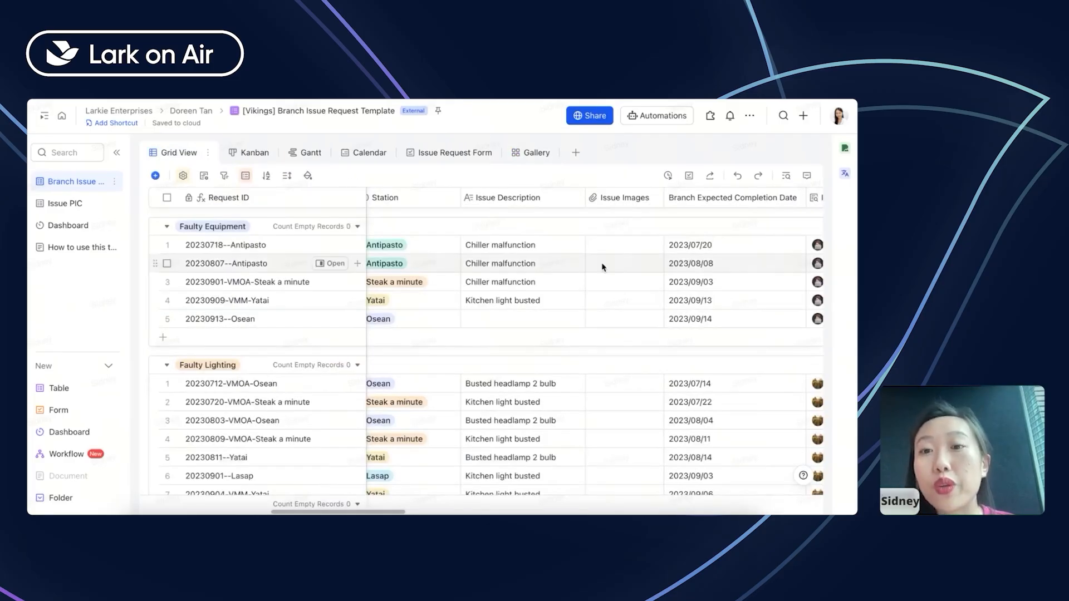
click(615, 196)
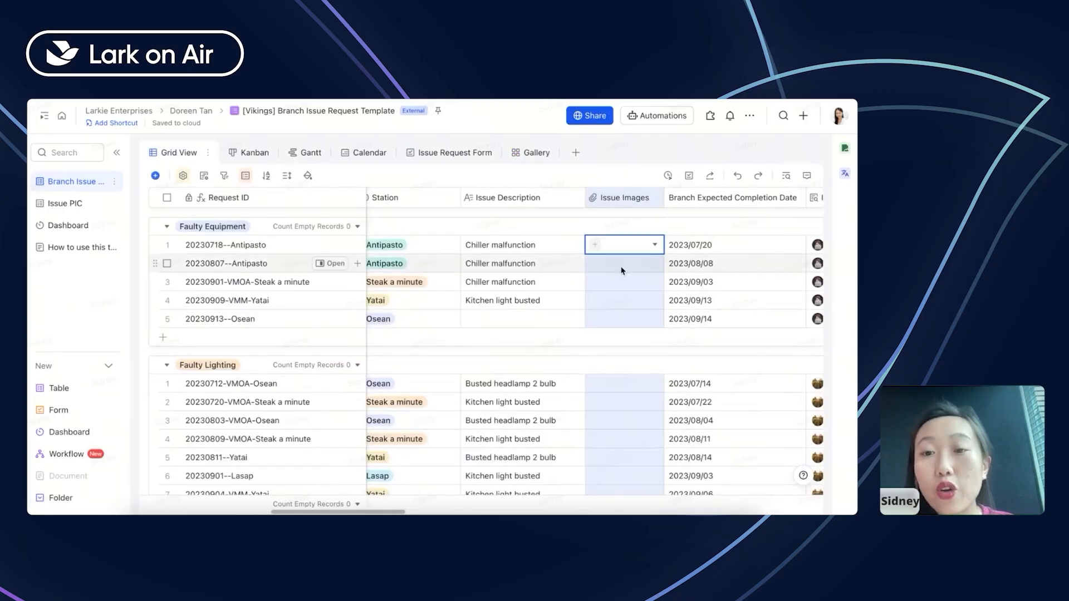
double_click(623, 195)
click(597, 357)
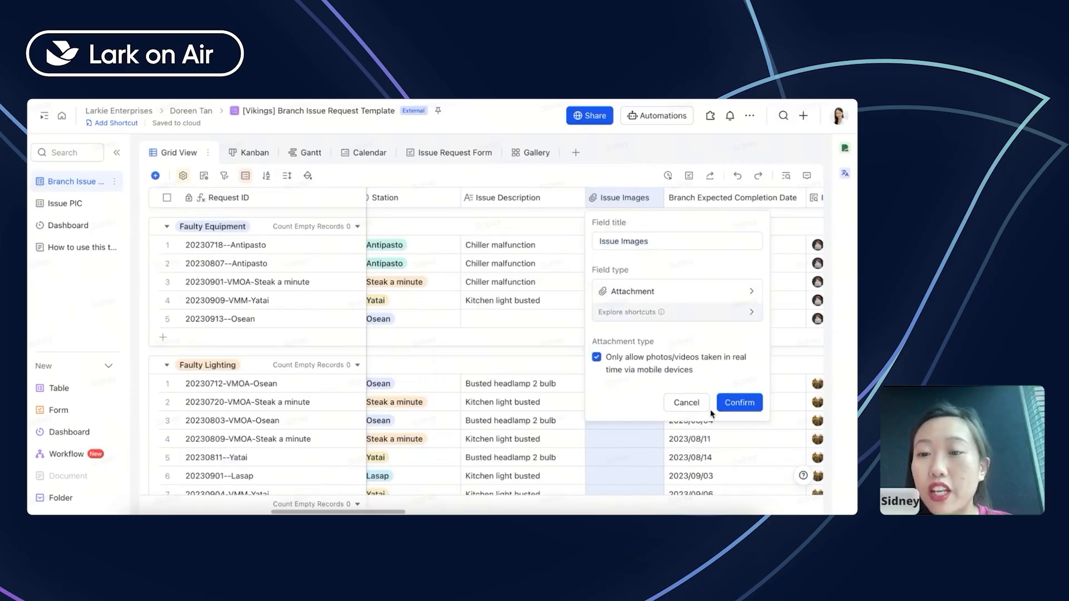
click(689, 403)
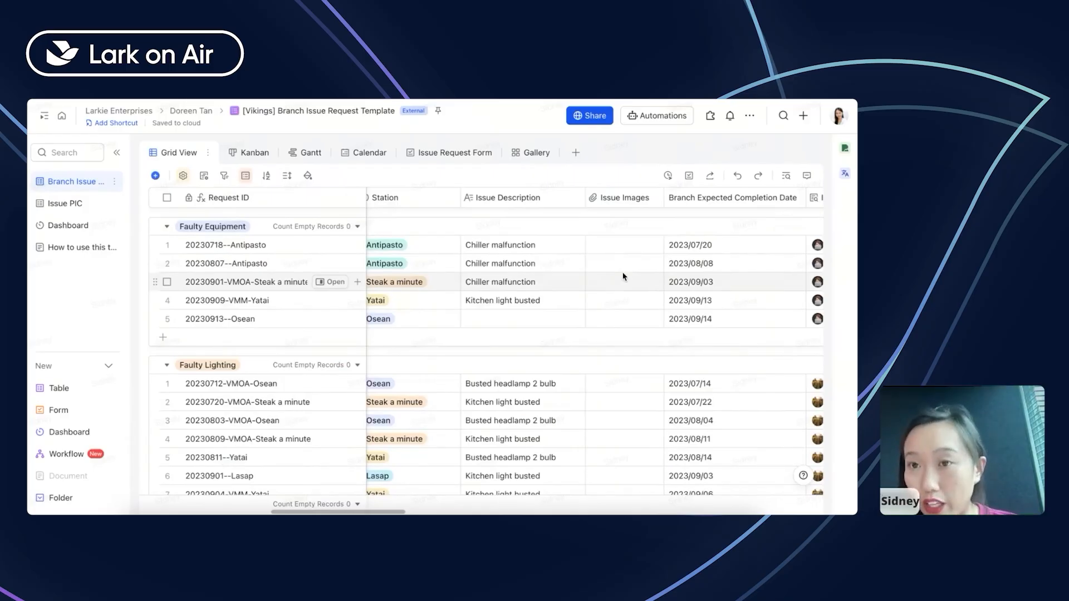
- Return to the Project Management Gantt Chart base and, in Full Data, examine the Priority field's options and the available field types
click(575, 152)
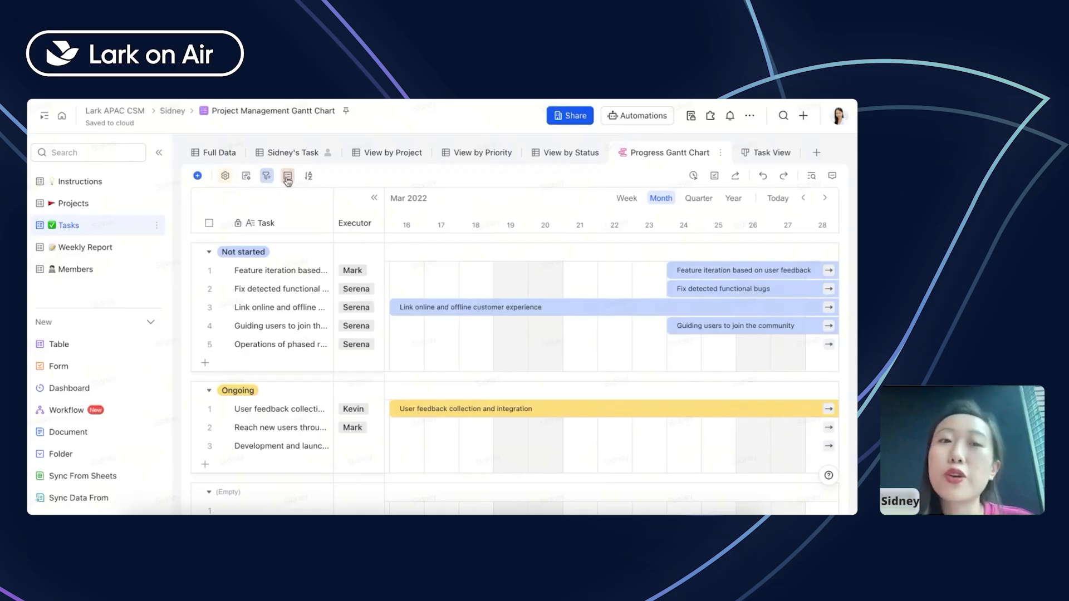
click(217, 152)
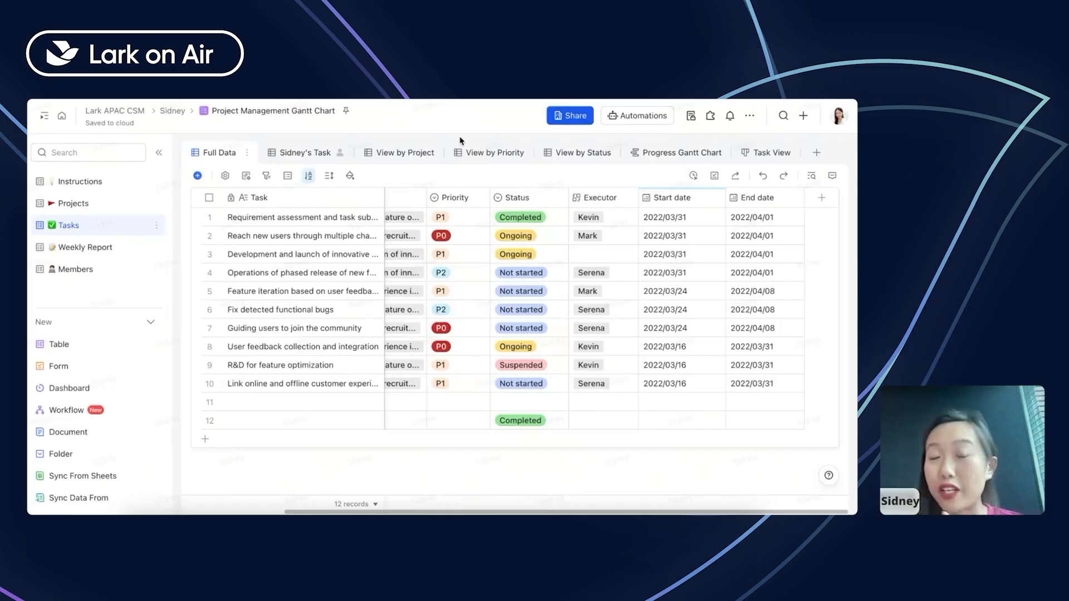
click(478, 198)
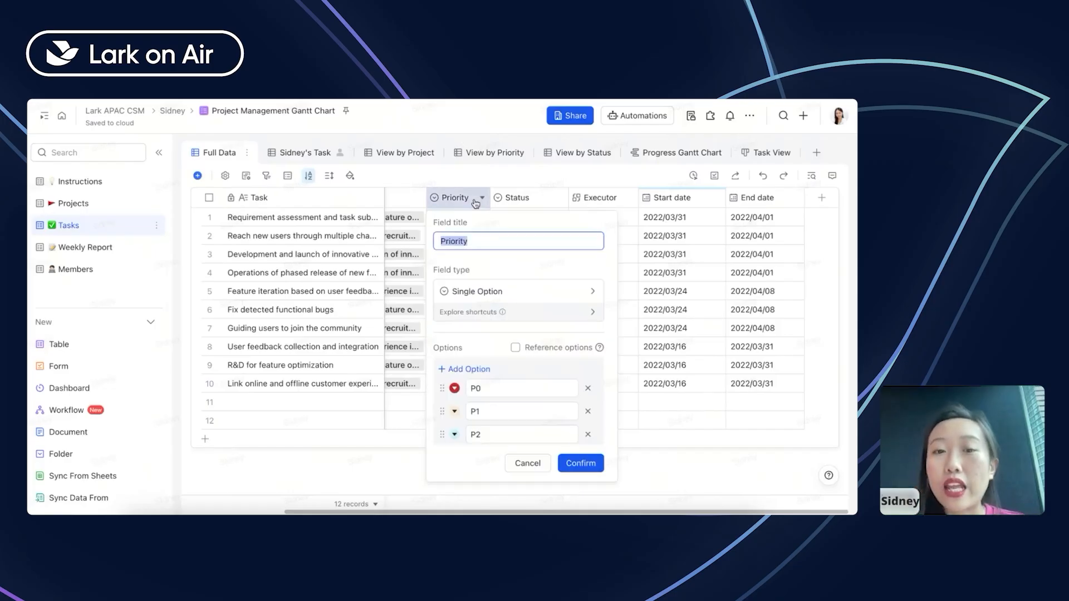
scroll(454, 371, down, 1)
click(477, 254)
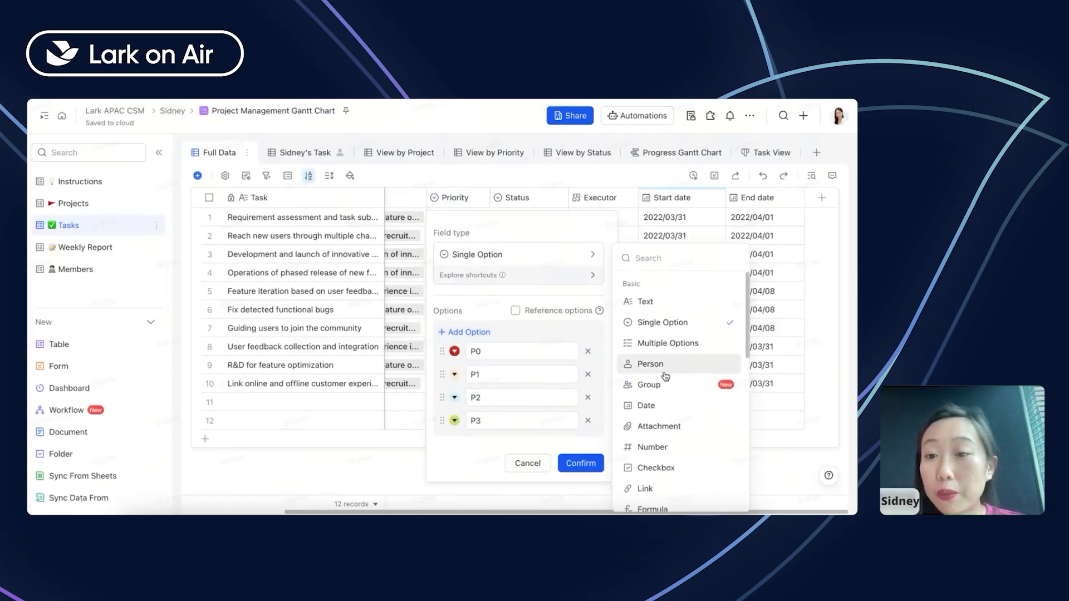
scroll(677, 340, down, 1)
scroll(684, 322, down, 1)
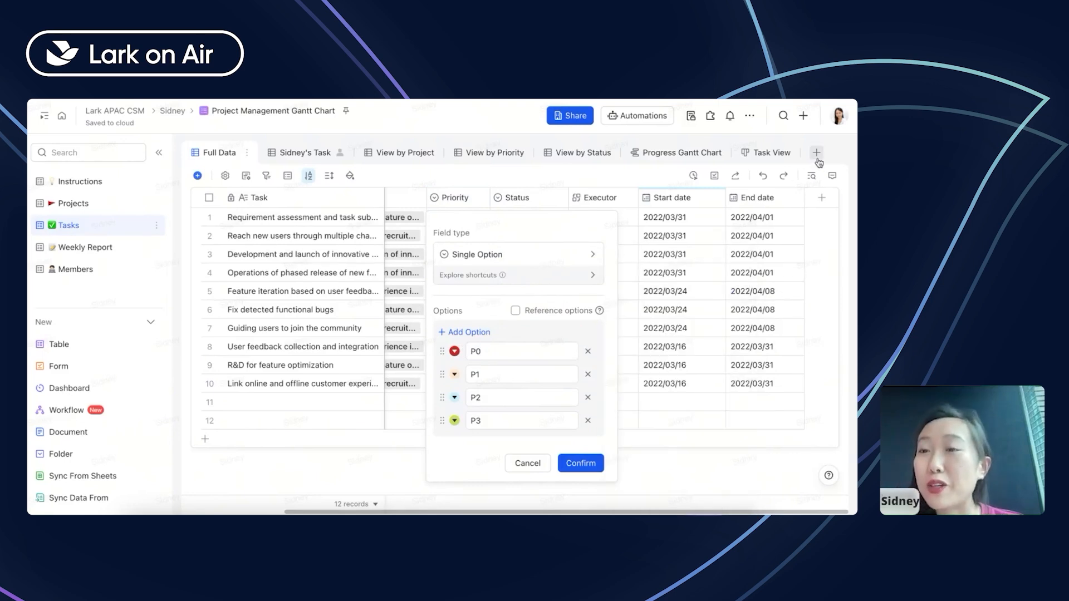
- Add a Form view to the Tasks table and look through its questions
click(768, 153)
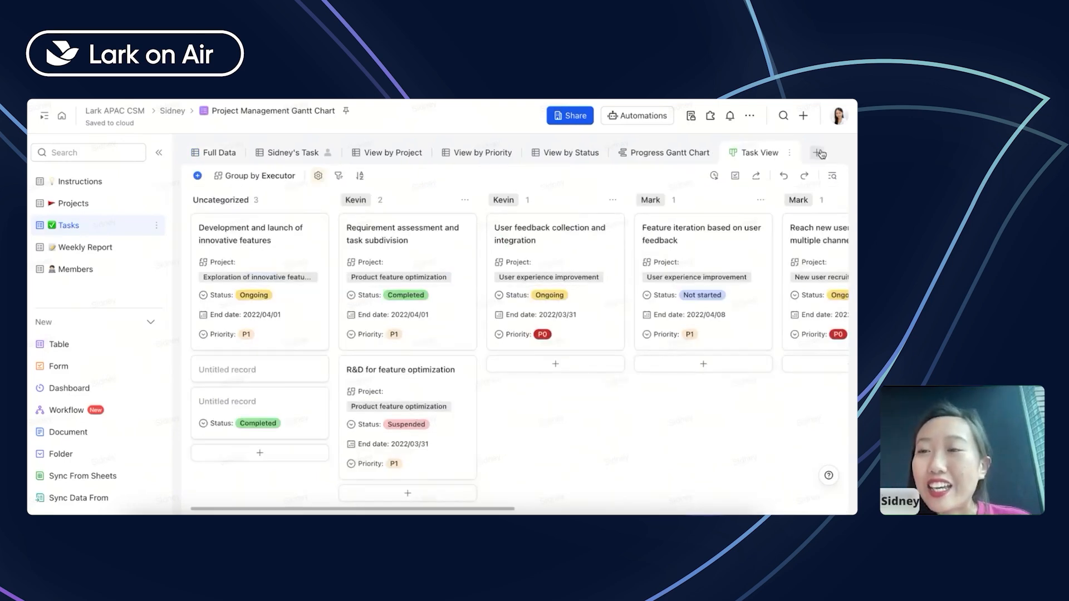
click(817, 153)
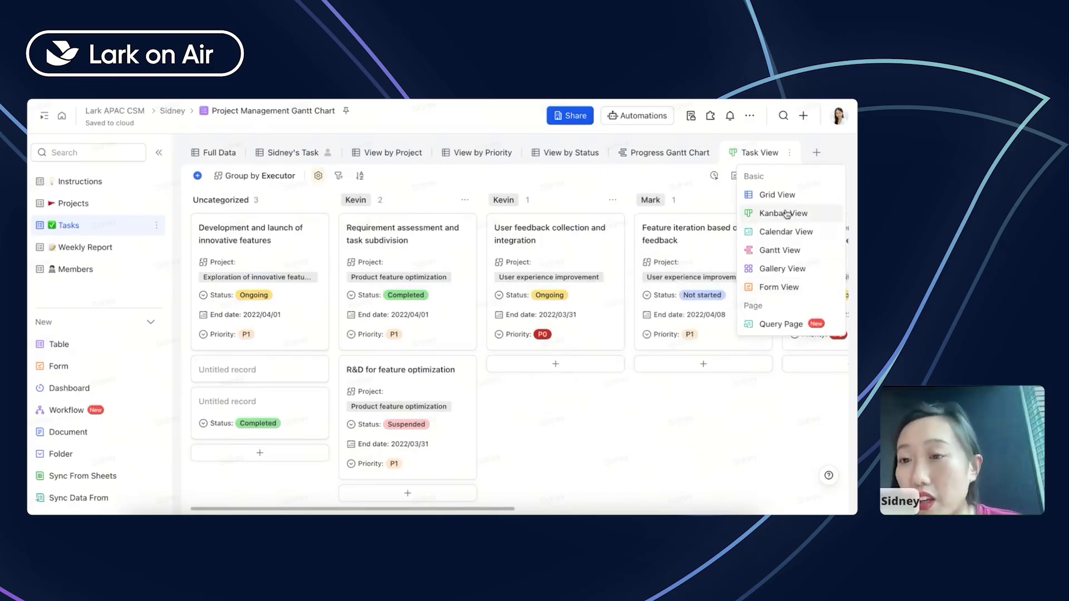
click(790, 287)
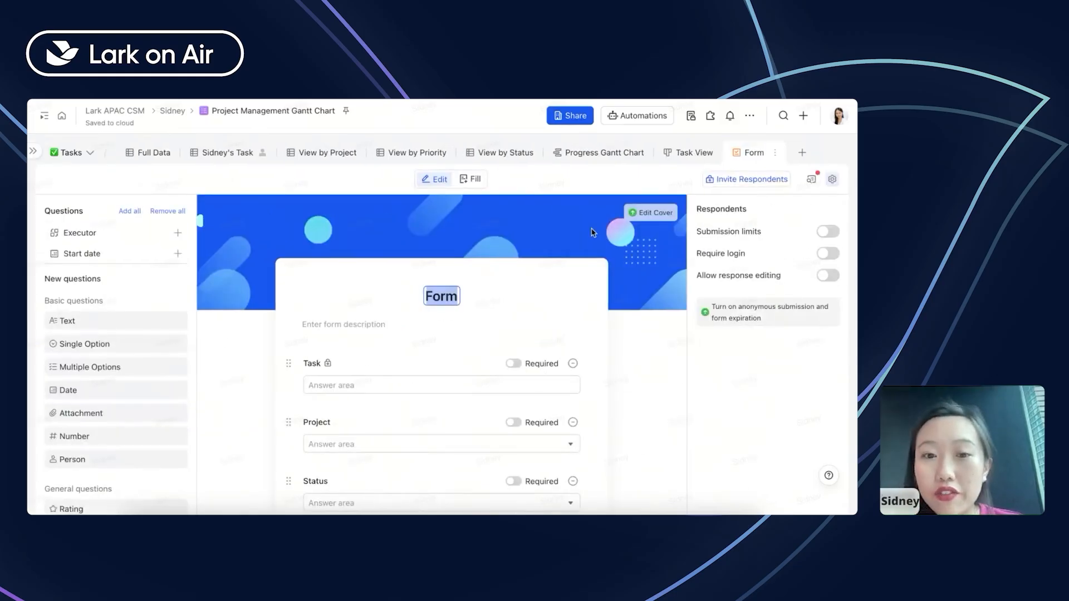
scroll(592, 232, down, 3)
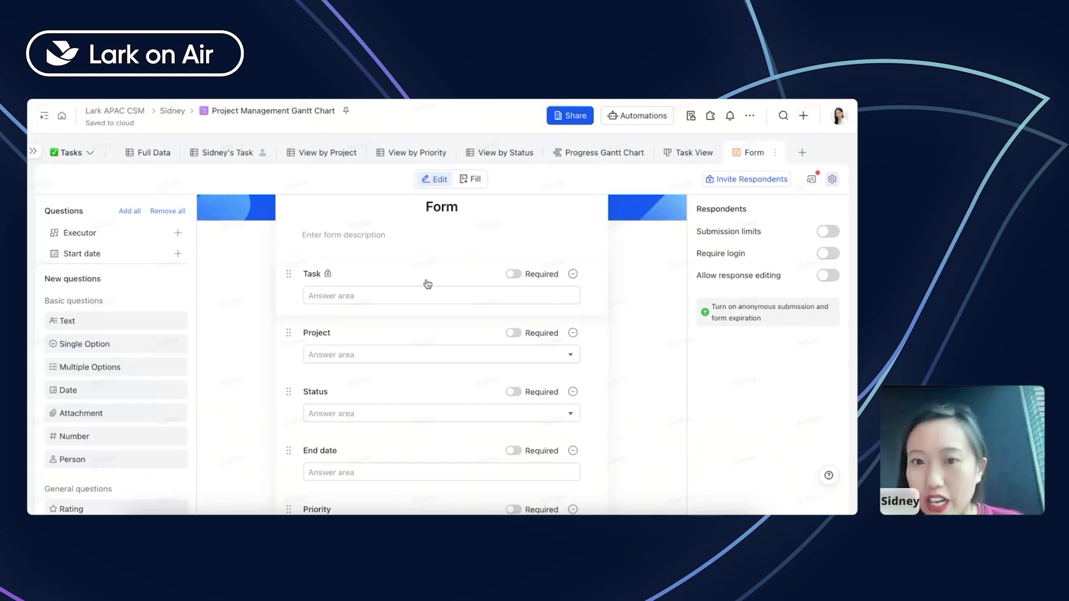
scroll(334, 267, down, 1)
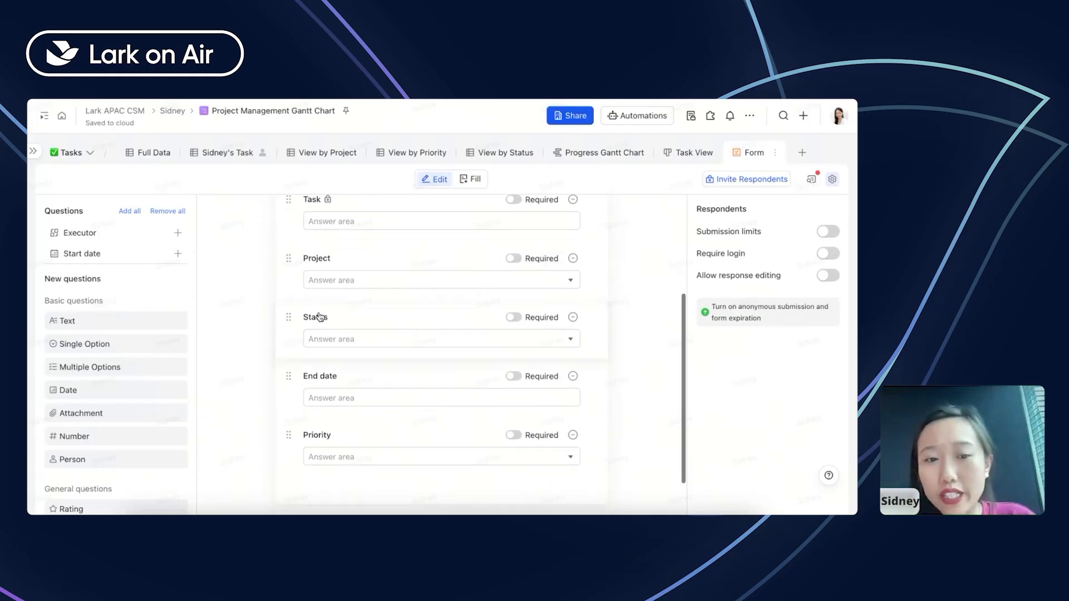
scroll(331, 439, down, 3)
scroll(333, 442, up, 5)
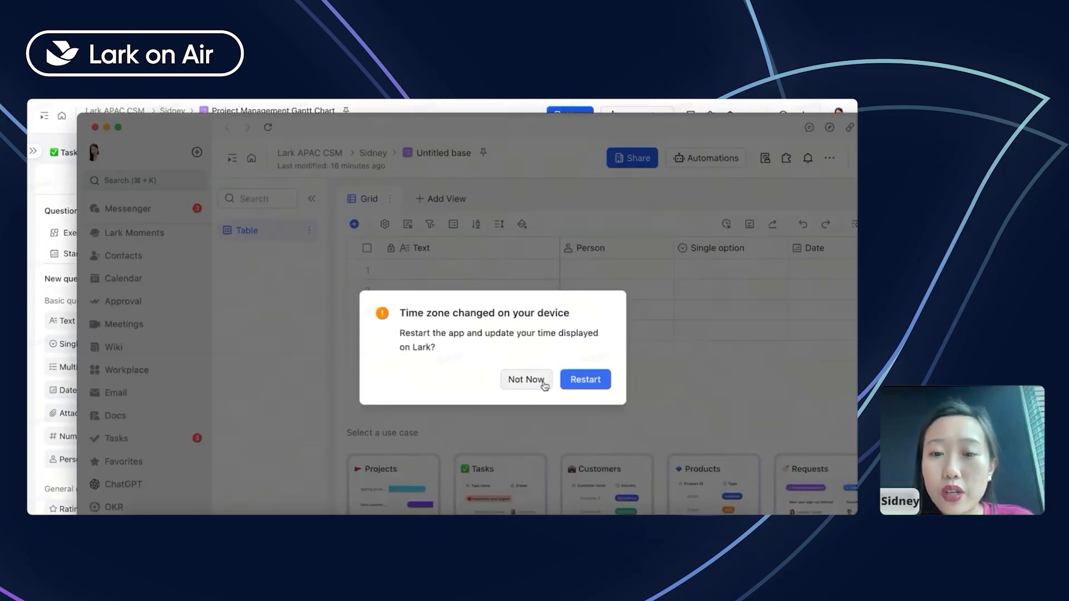
- Decline the restart for the time zone change and close the window showing the Untitled base
click(544, 385)
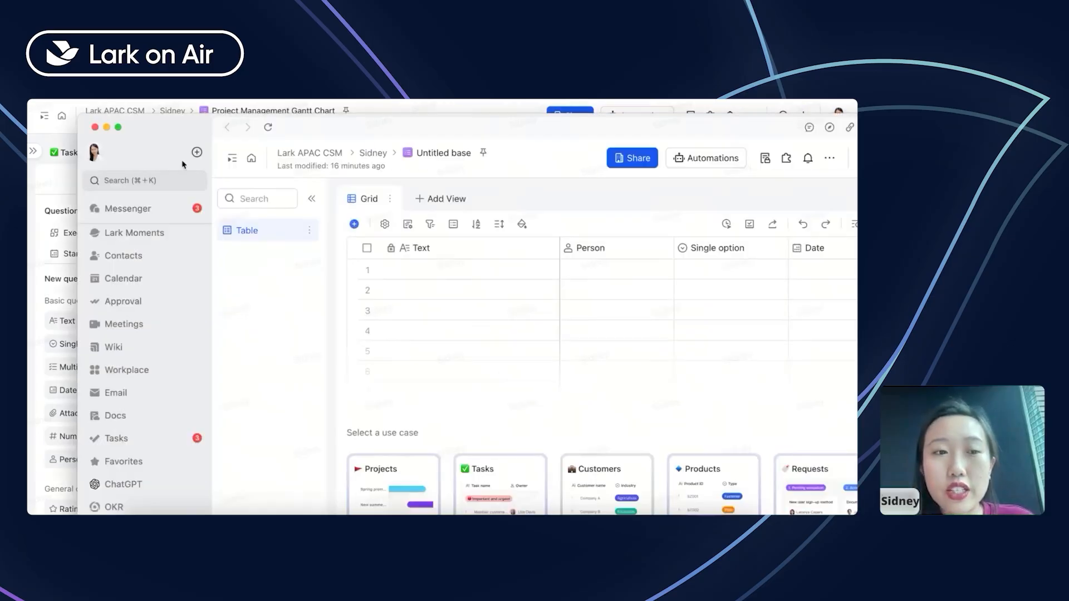
click(95, 127)
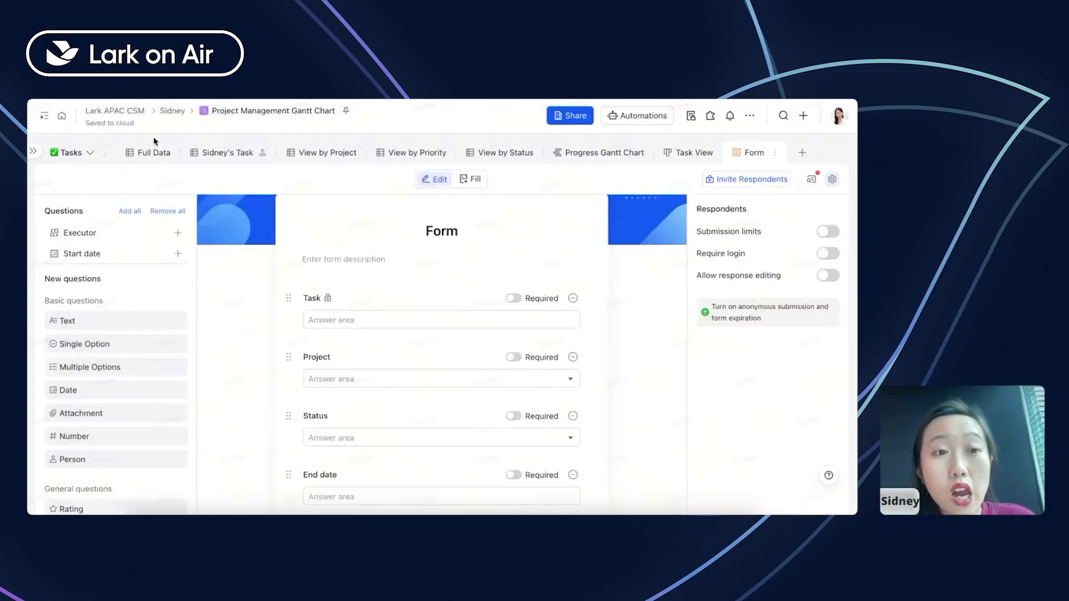
- Compare the Task, Project, Priority, Status, Start date and End date fields in Full Data with the Form view's questions
click(152, 152)
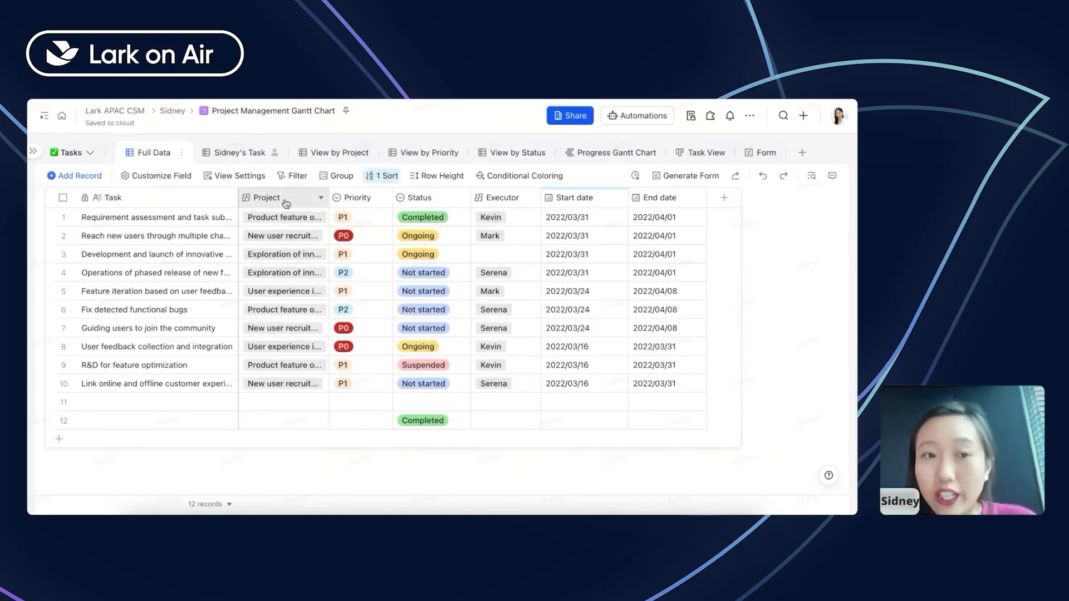
click(170, 194)
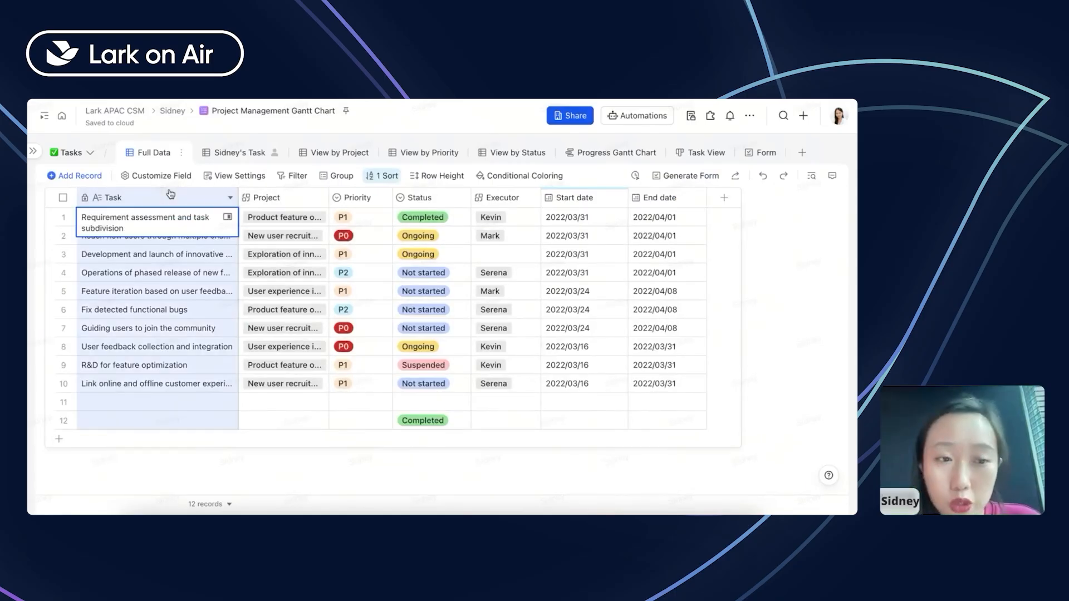
click(292, 202)
click(356, 205)
click(420, 205)
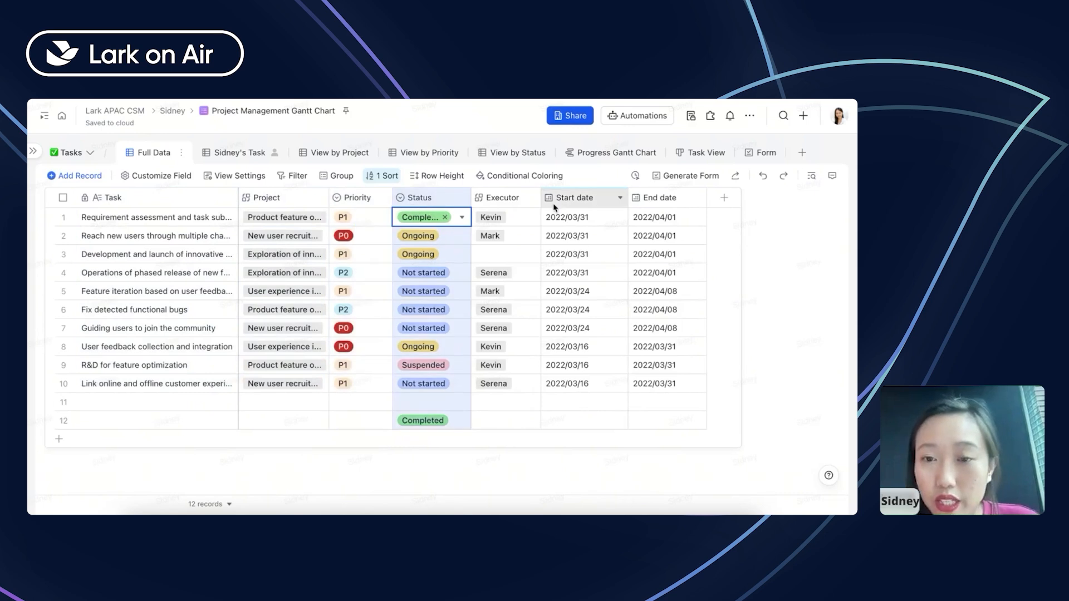
click(555, 205)
click(660, 202)
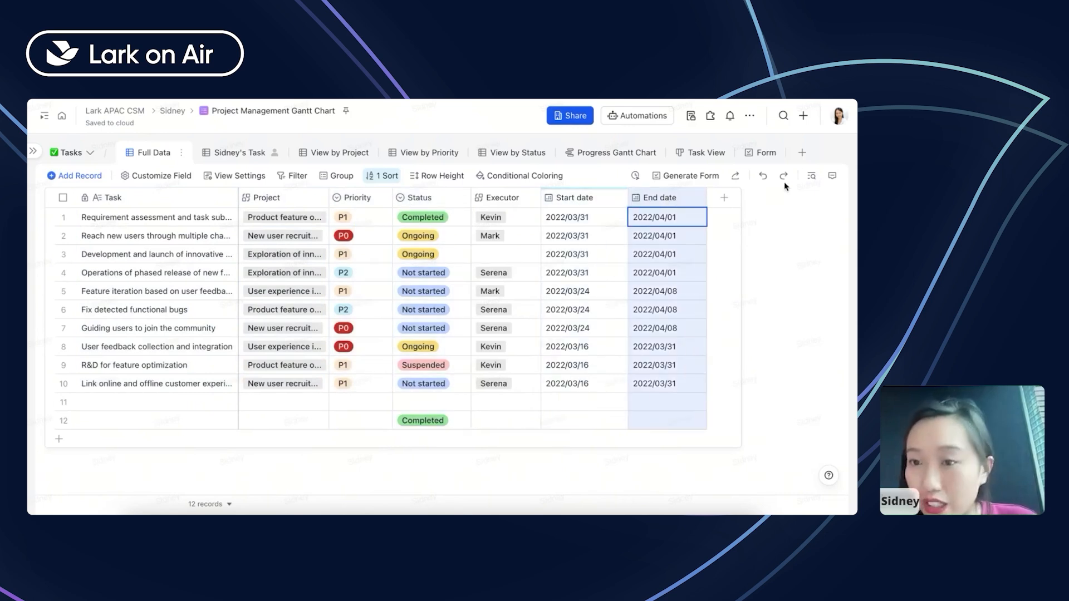
click(771, 156)
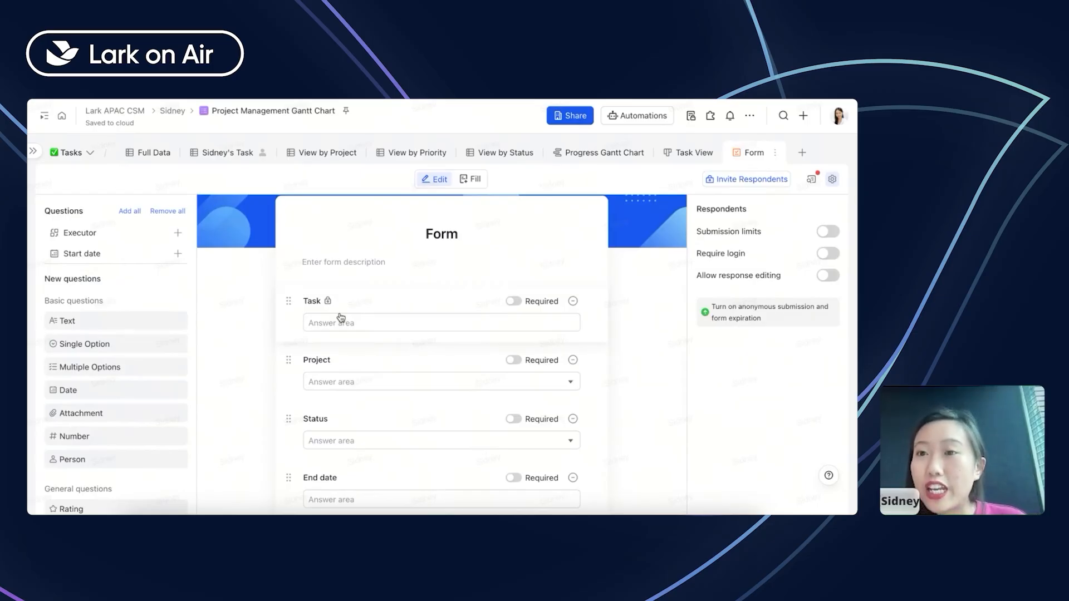
scroll(354, 301, down, 1)
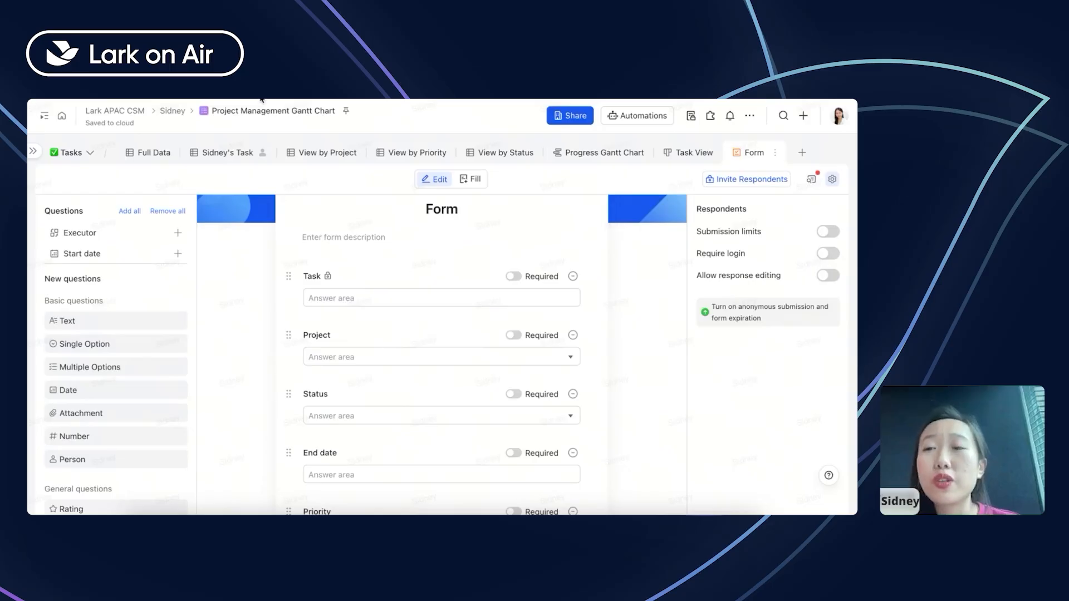
- Return to Full Data and select the empty Task cell of the last record
click(148, 152)
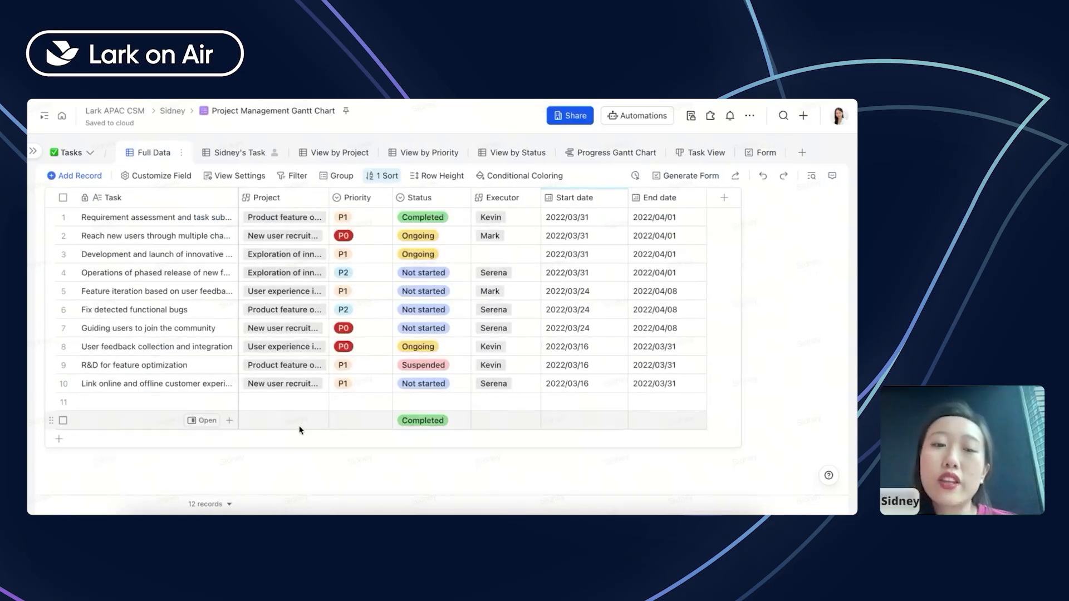
click(289, 414)
click(135, 415)
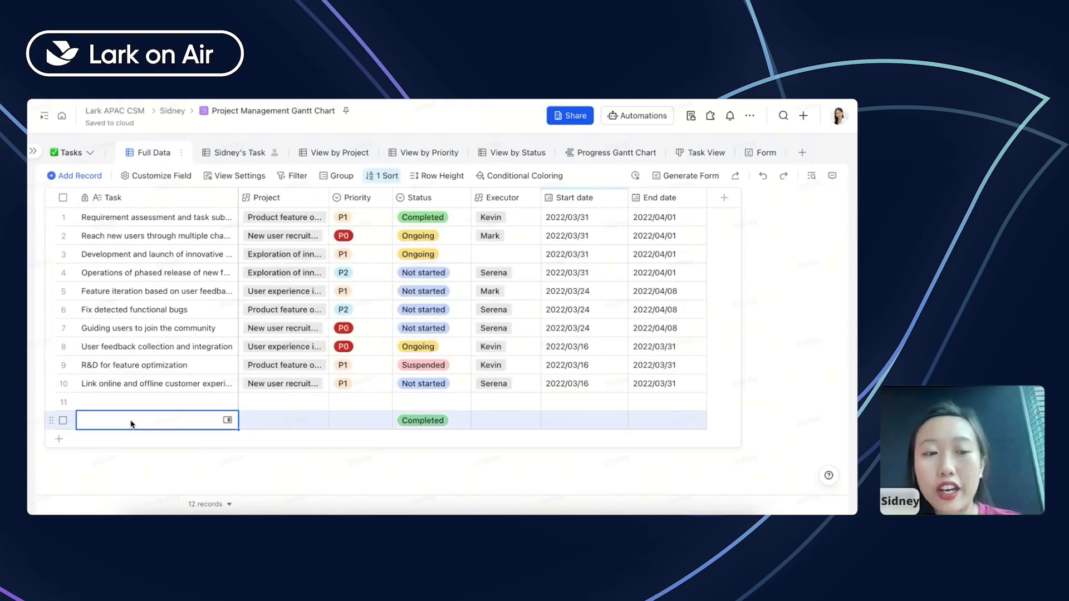
- Reopen the Tasks table's Form view, look over its questions and open the Project question's settings
click(748, 154)
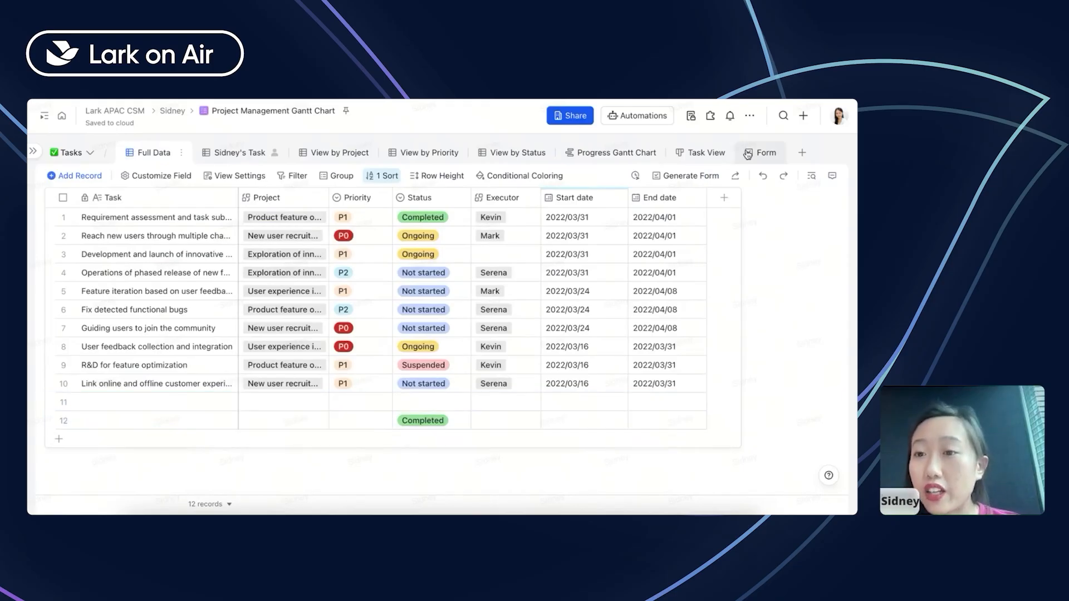
click(801, 154)
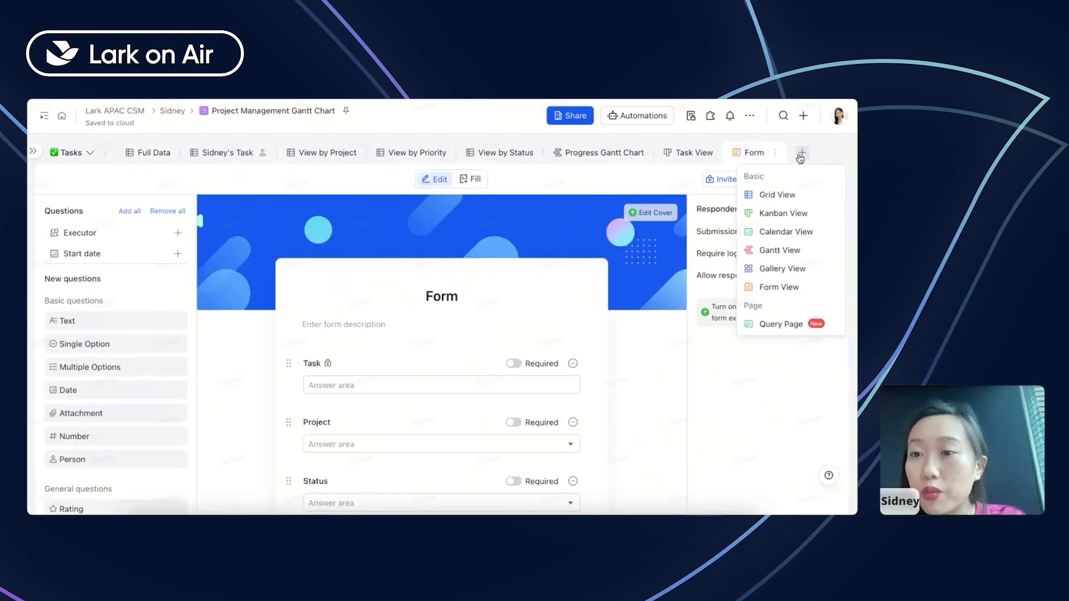
scroll(549, 262, down, 3)
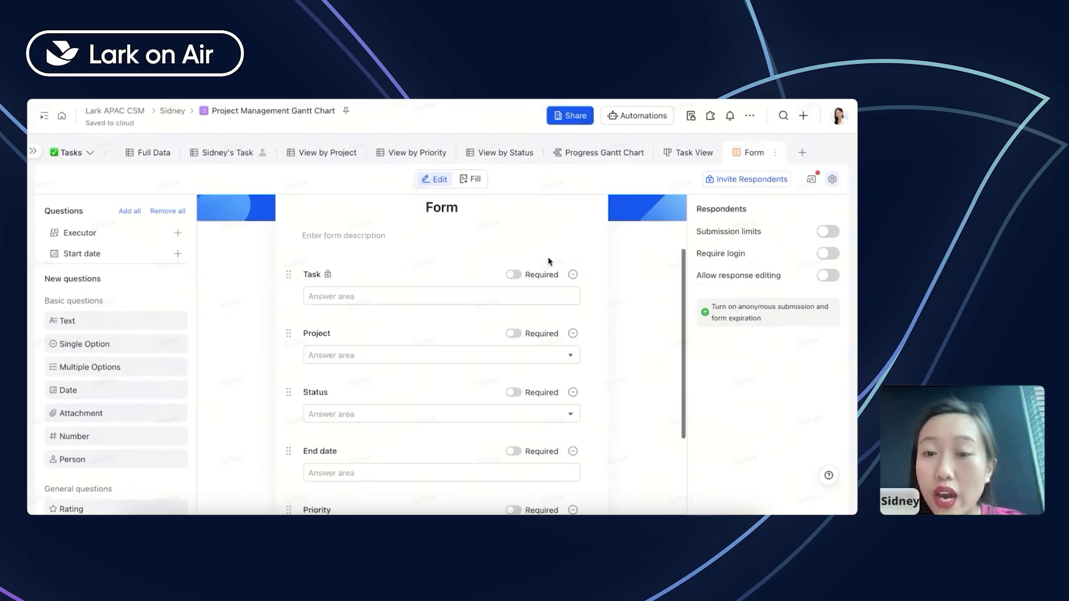
scroll(550, 284, down, 1)
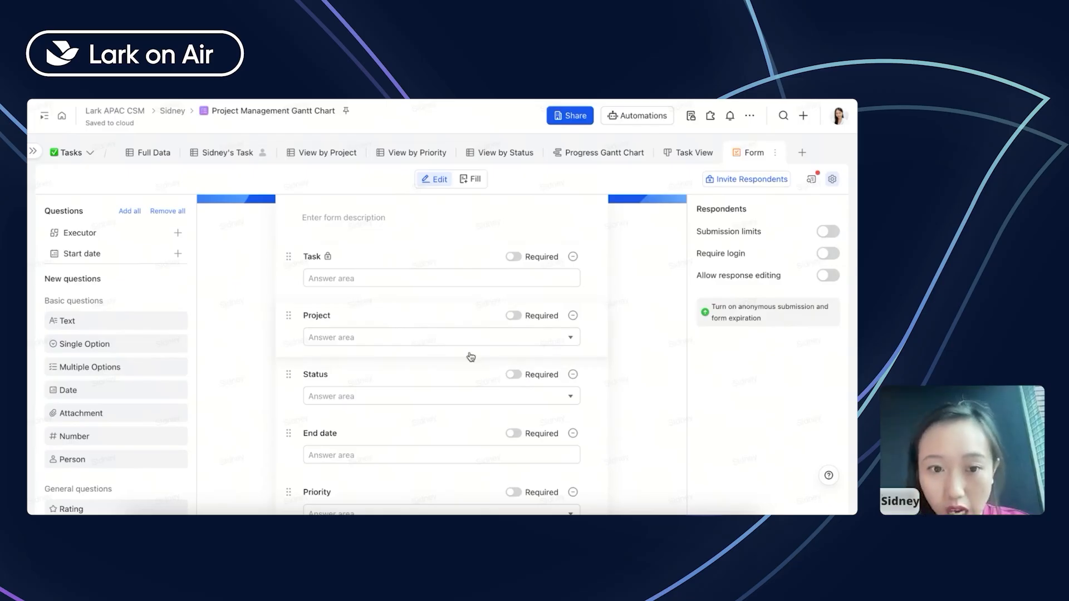
click(451, 329)
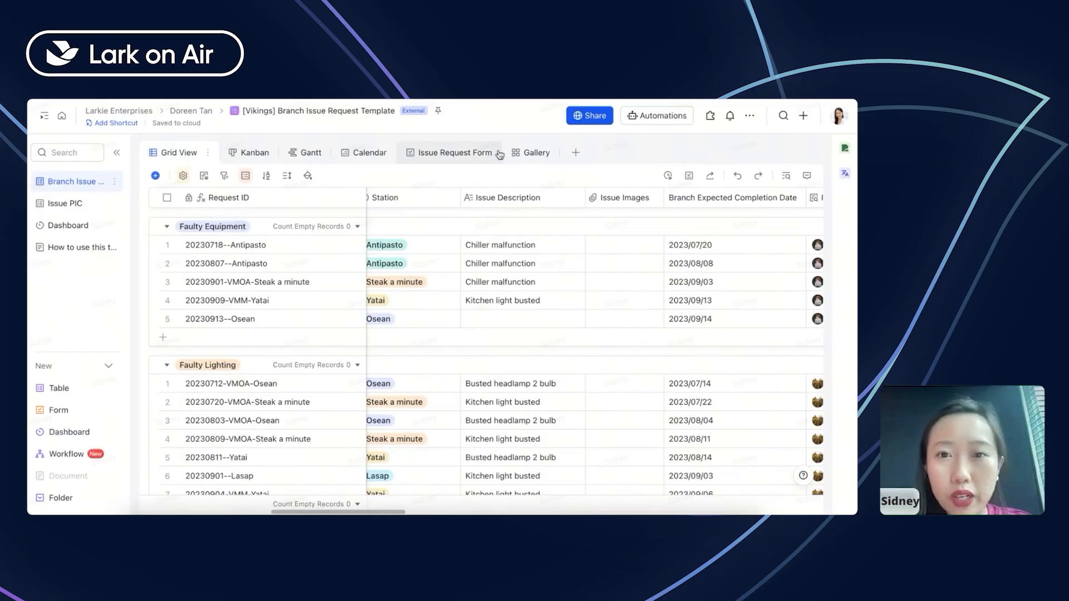
- Switch to the Branch Issue Request Template base and examine the Issue Request Form's questions and the view types that can be added
click(451, 153)
scroll(435, 265, down, 2)
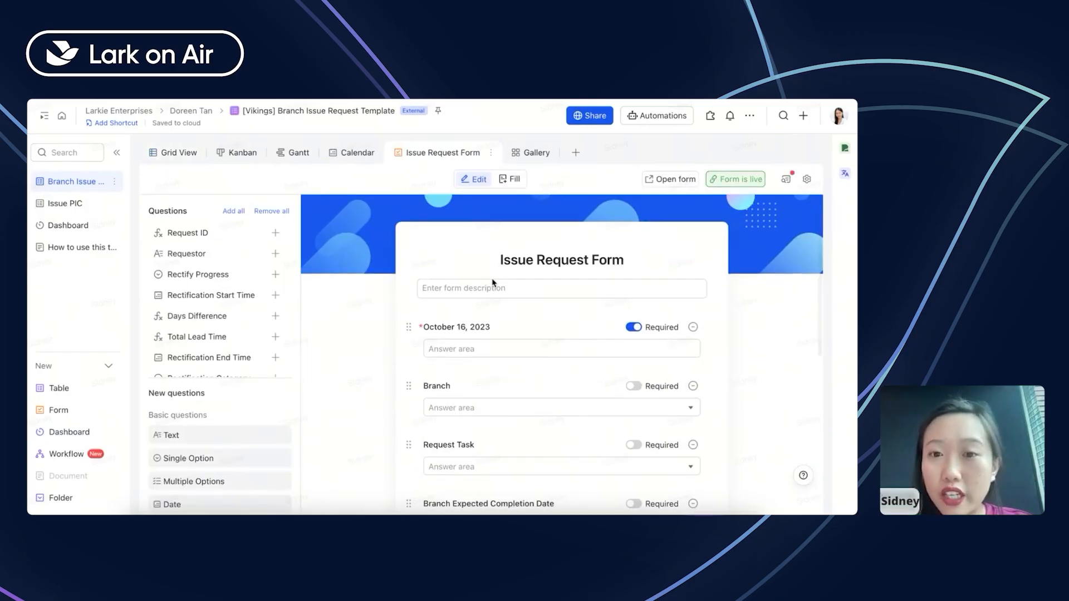
scroll(446, 345, down, 3)
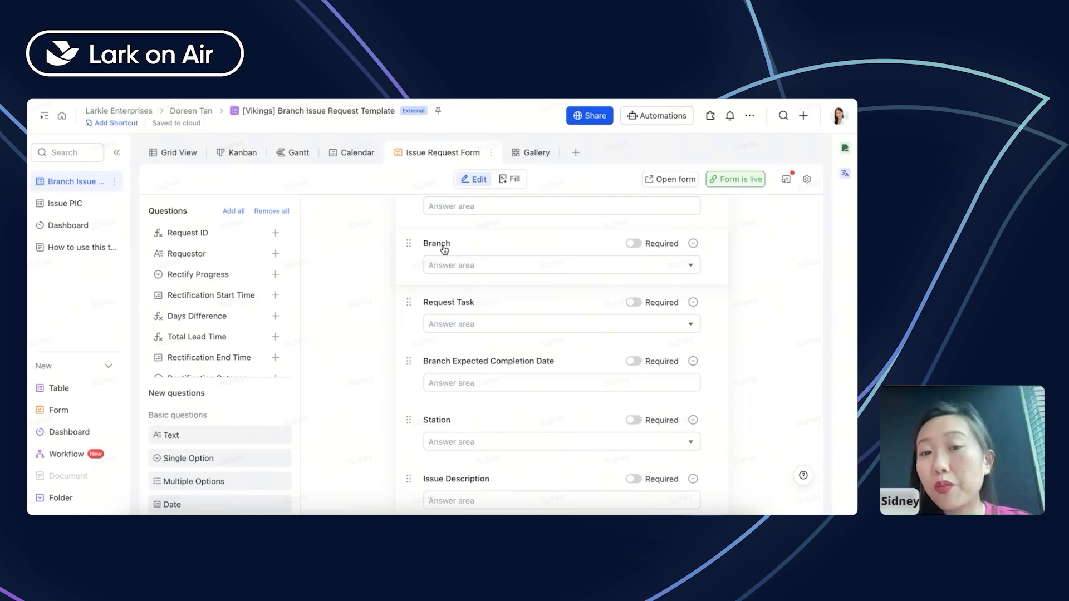
scroll(444, 250, down, 1)
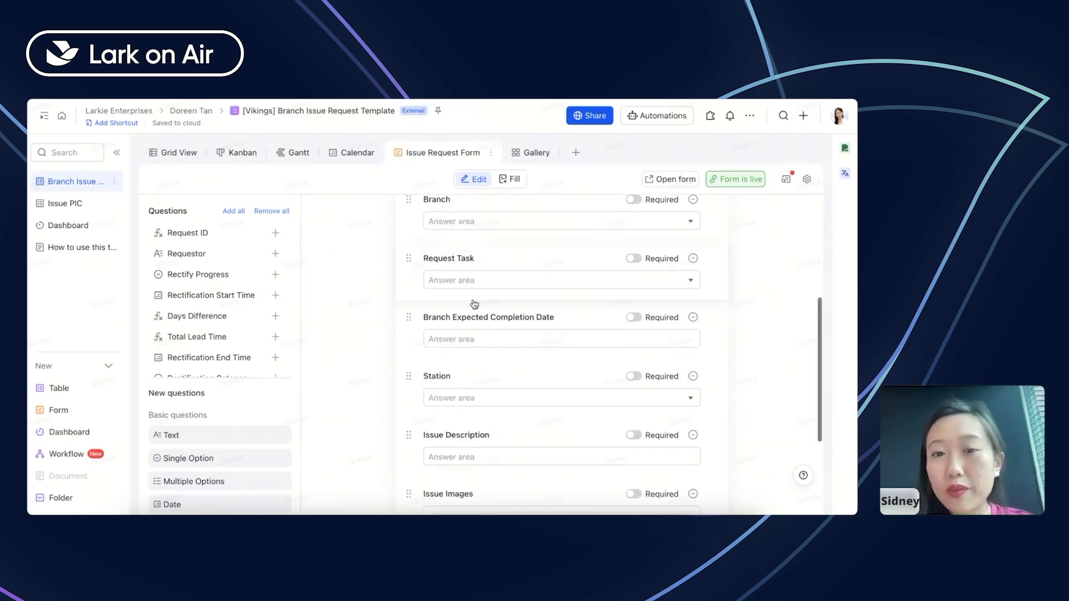
scroll(473, 278, down, 1)
scroll(471, 317, down, 1)
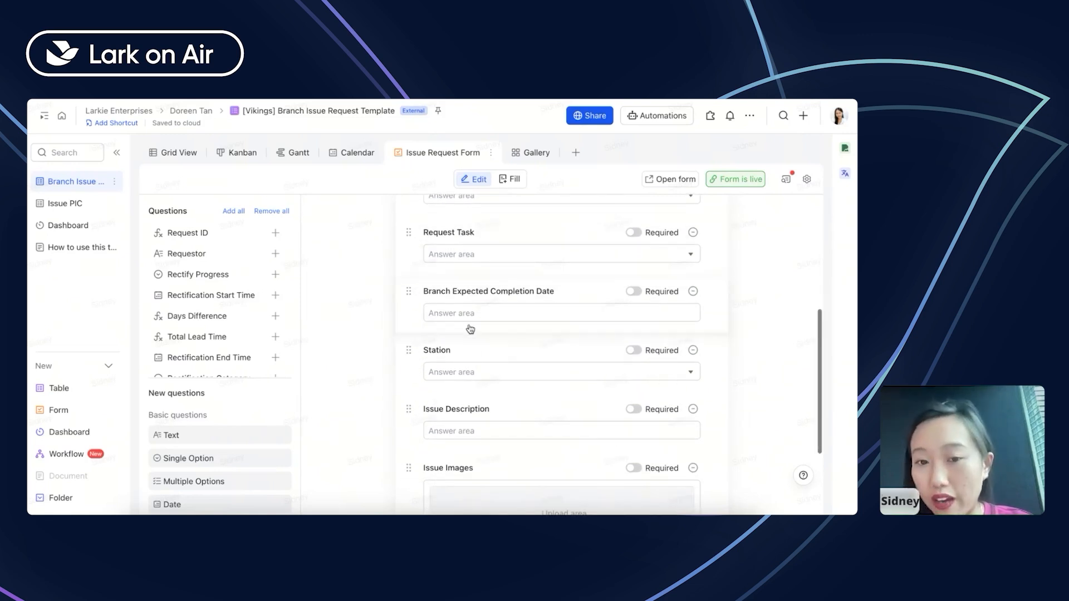
scroll(471, 329, down, 2)
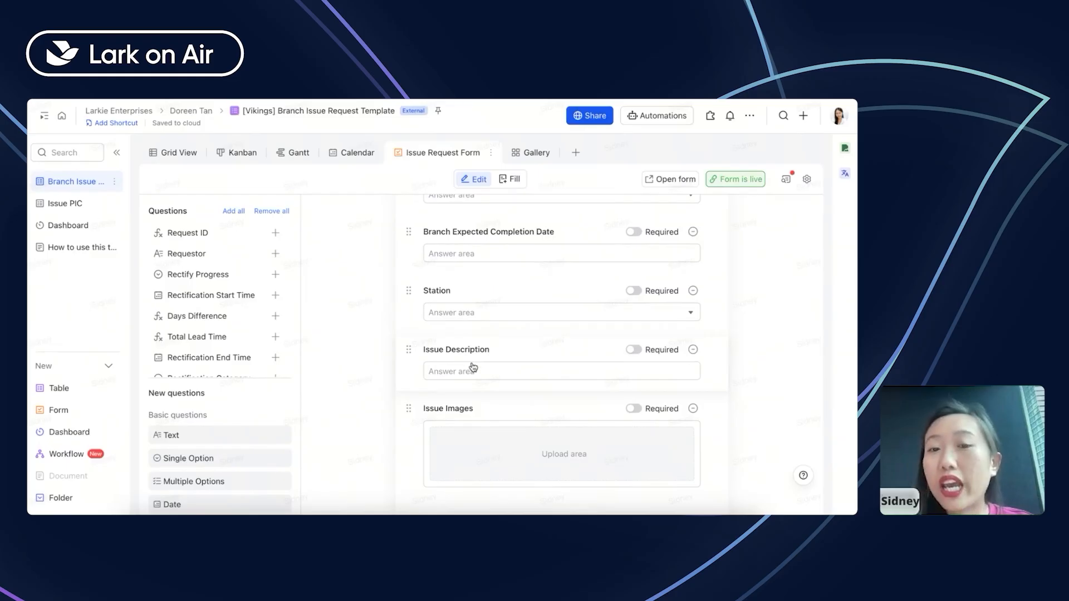
scroll(473, 367, down, 2)
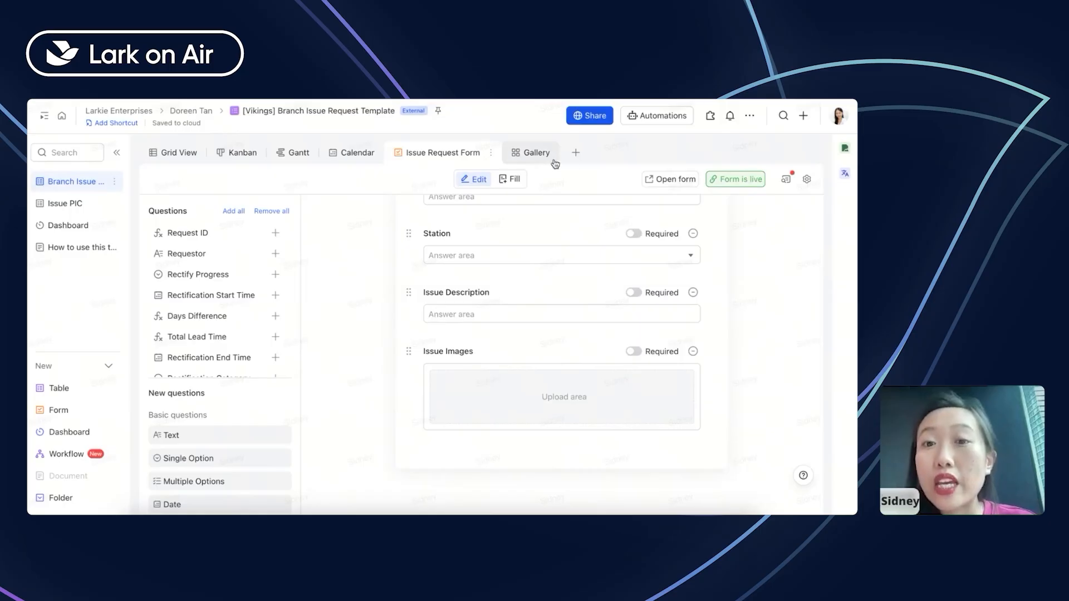
click(576, 153)
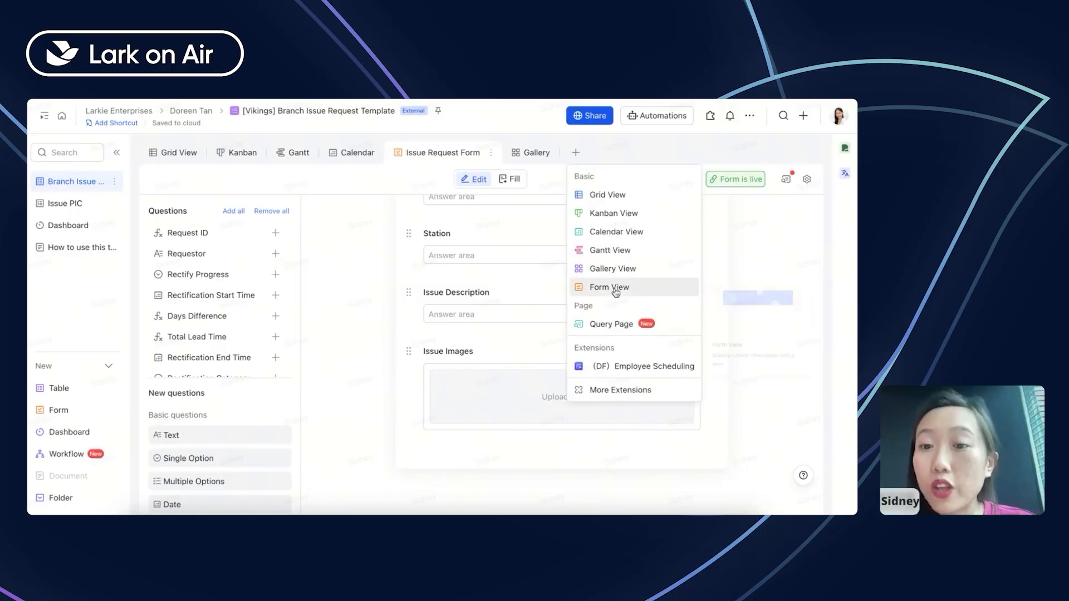
click(354, 306)
- Add the Request ID, Rectify Progress and Requestor fields as questions on the Issue Request Form
scroll(353, 306, up, 4)
scroll(586, 280, up, 1)
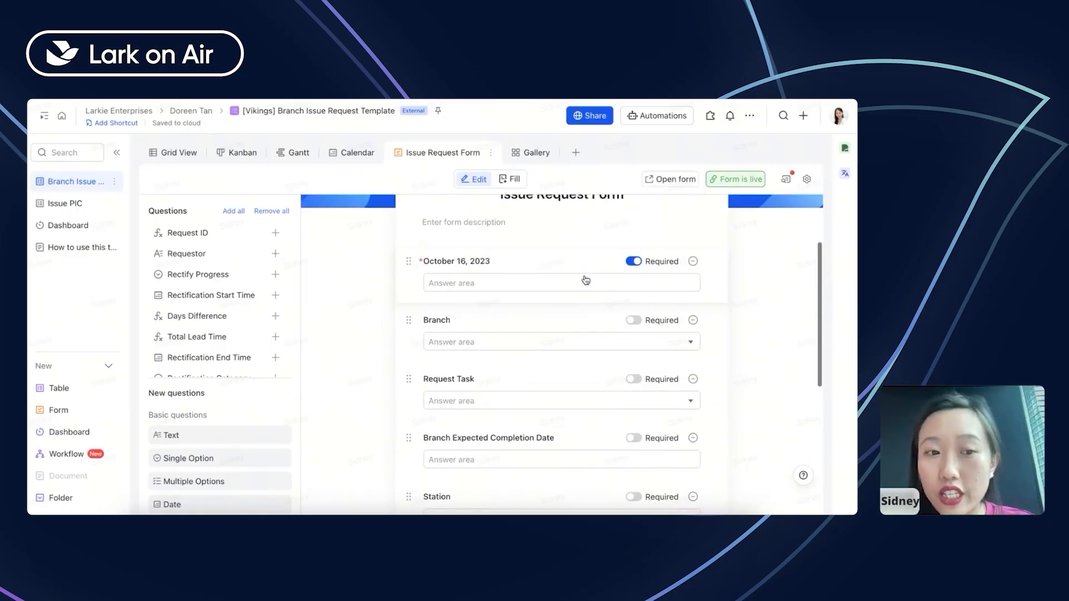
click(274, 232)
click(275, 254)
click(275, 233)
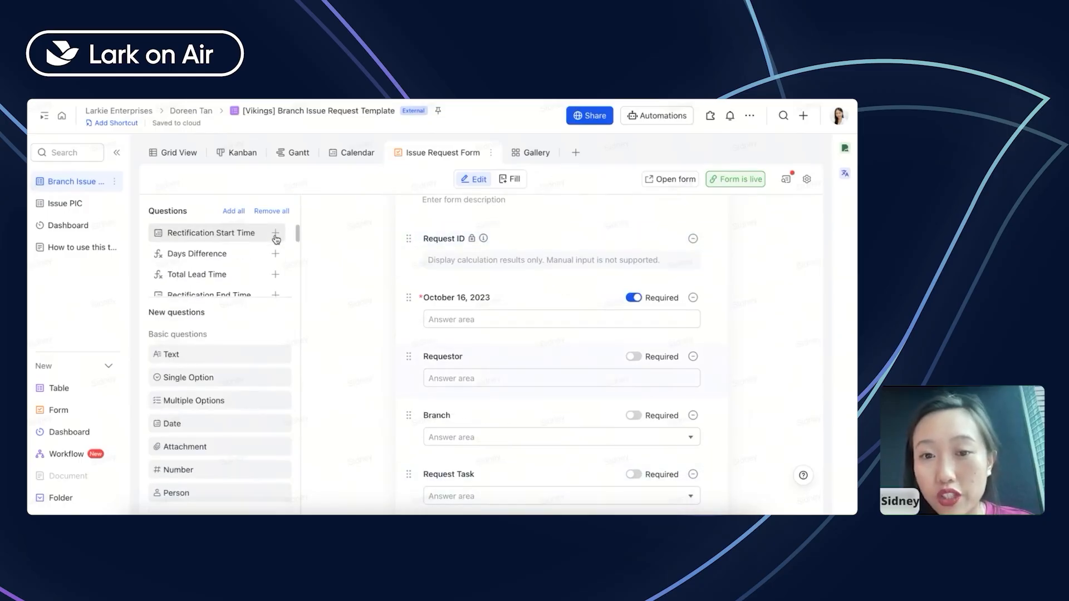
- Remove the Request ID and Requestor questions from the Issue Request Form
scroll(557, 267, up, 2)
click(694, 283)
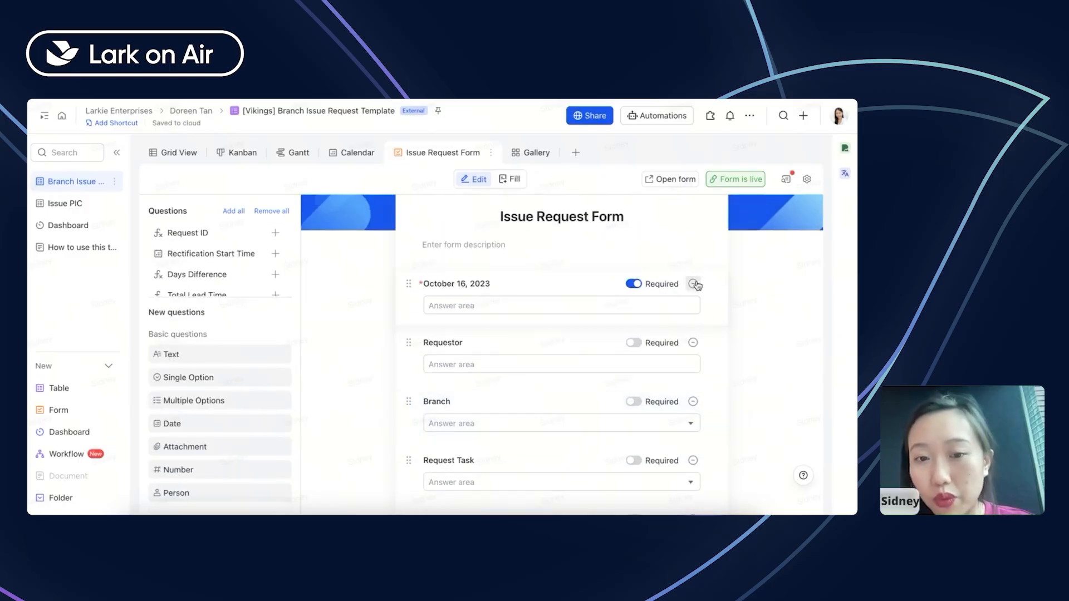
click(693, 342)
- Make the Branch question required and look through the rest of the Issue Request Form
scroll(691, 351, down, 1)
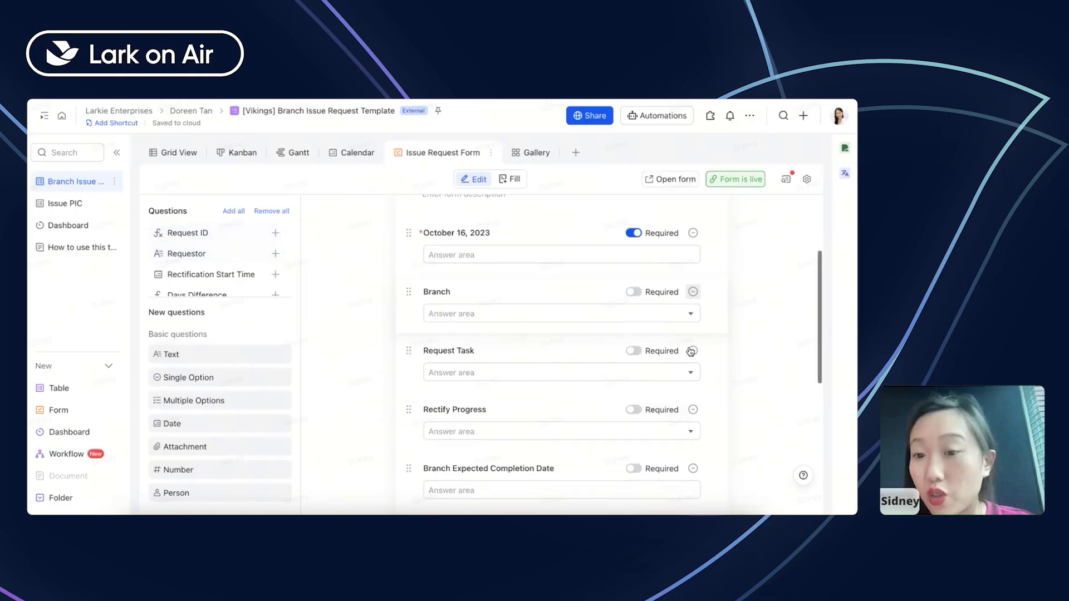
click(633, 292)
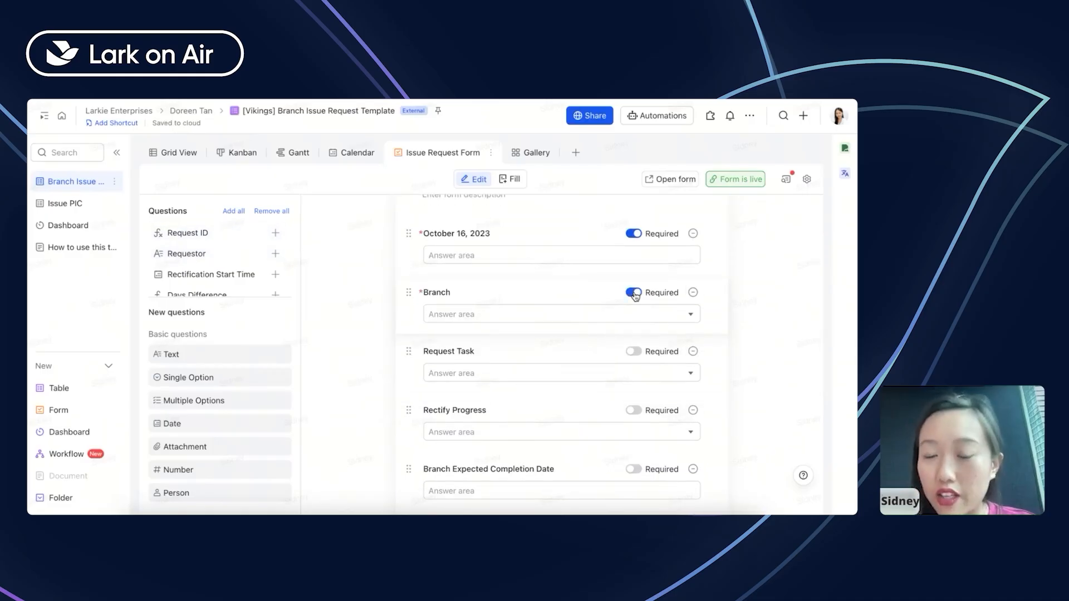
scroll(636, 296, down, 1)
scroll(638, 290, down, 1)
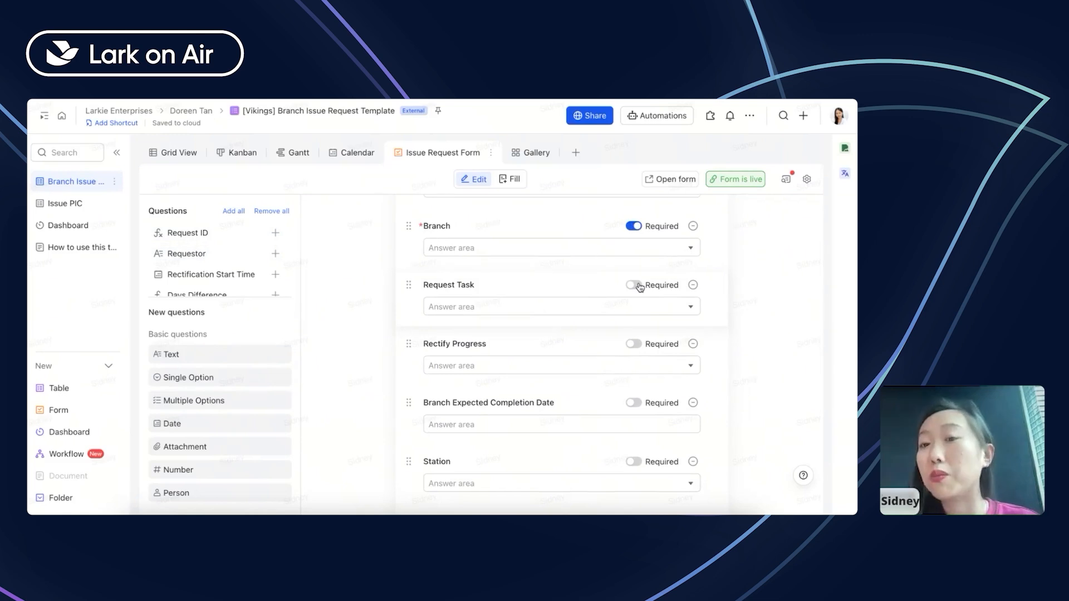
scroll(640, 285, down, 1)
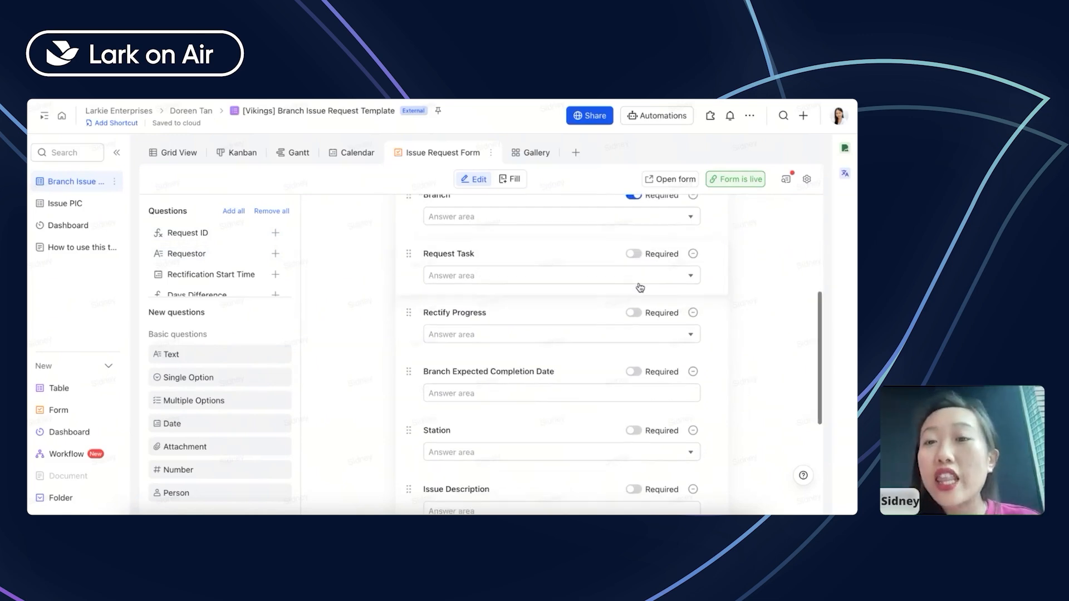
scroll(606, 315, down, 4)
scroll(607, 318, up, 10)
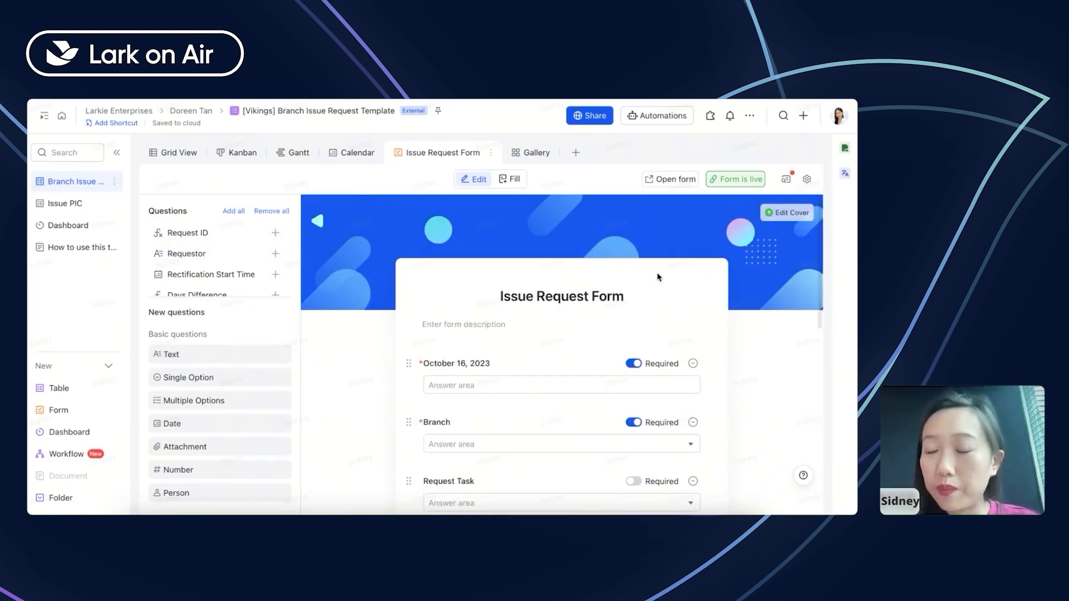
scroll(613, 312, down, 1)
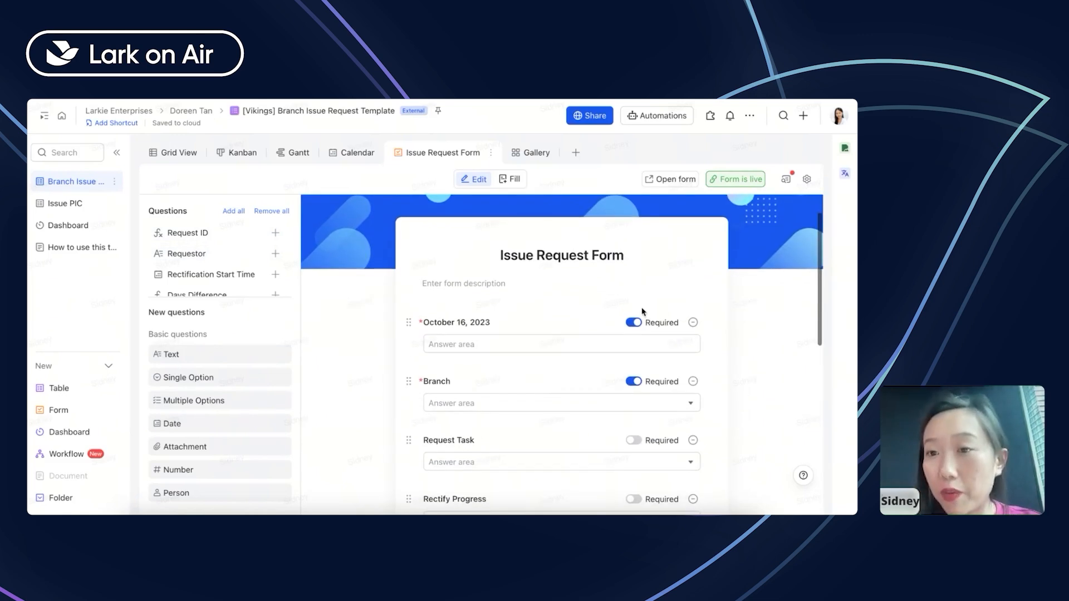
- Return to the Project Management Gantt Chart base, turn on inviting respondents via link for its form and copy the sharing link
click(734, 179)
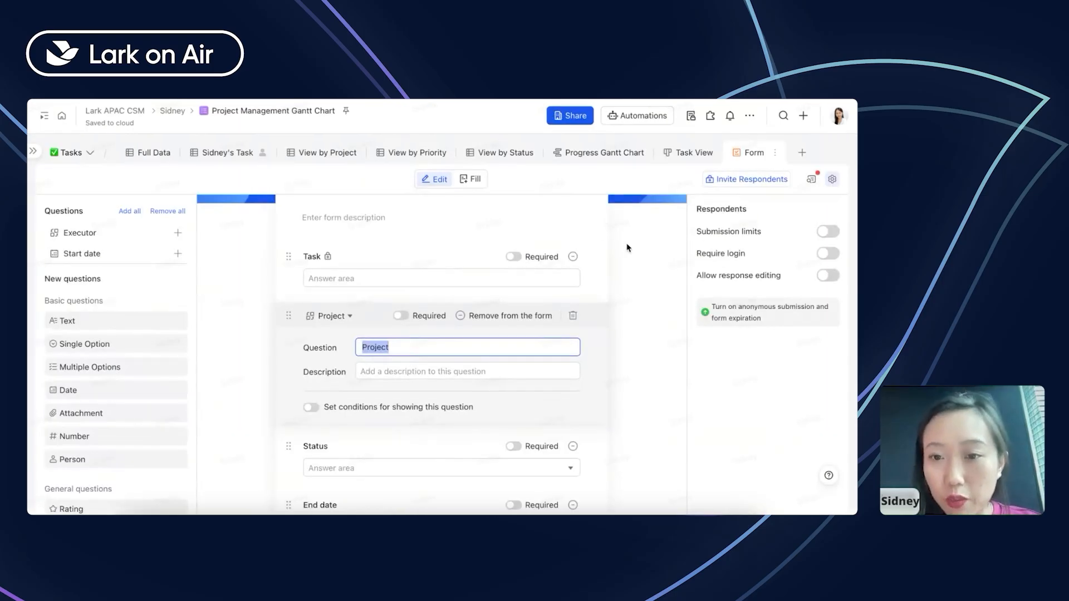
scroll(626, 247, up, 5)
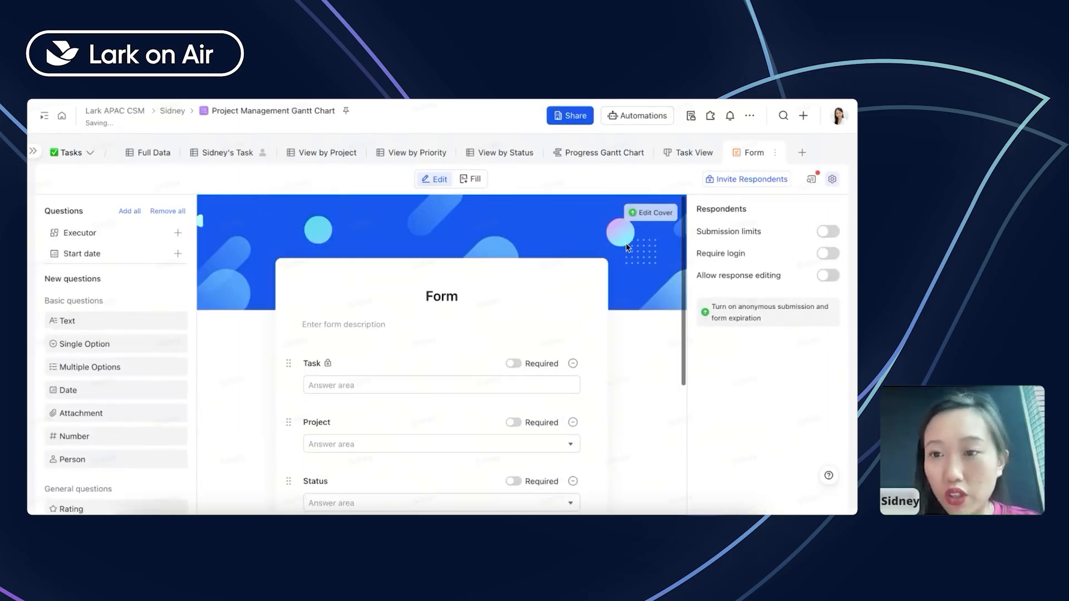
scroll(628, 251, down, 2)
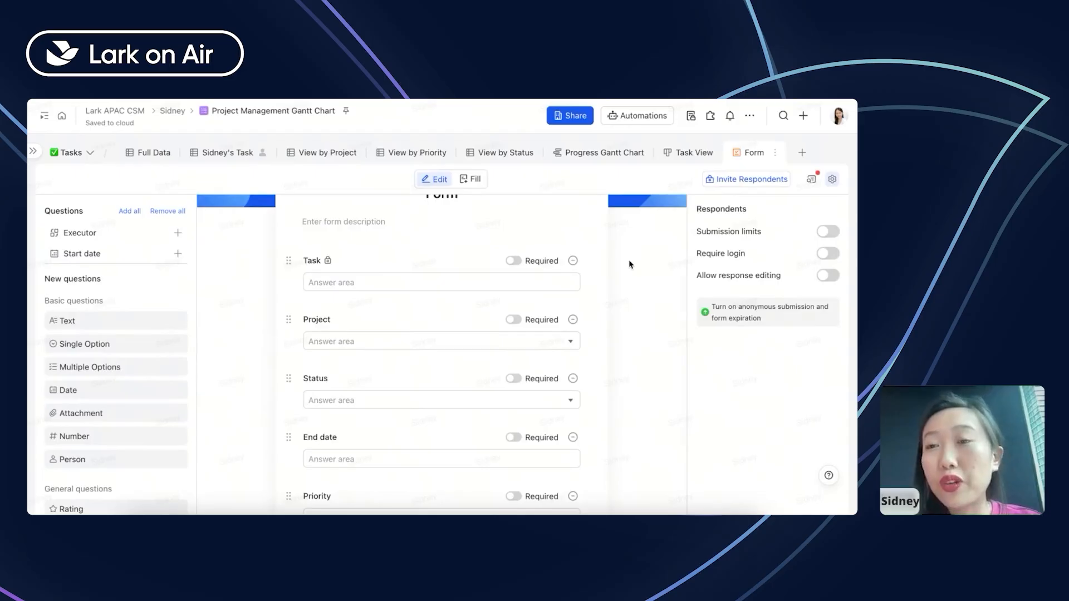
click(743, 188)
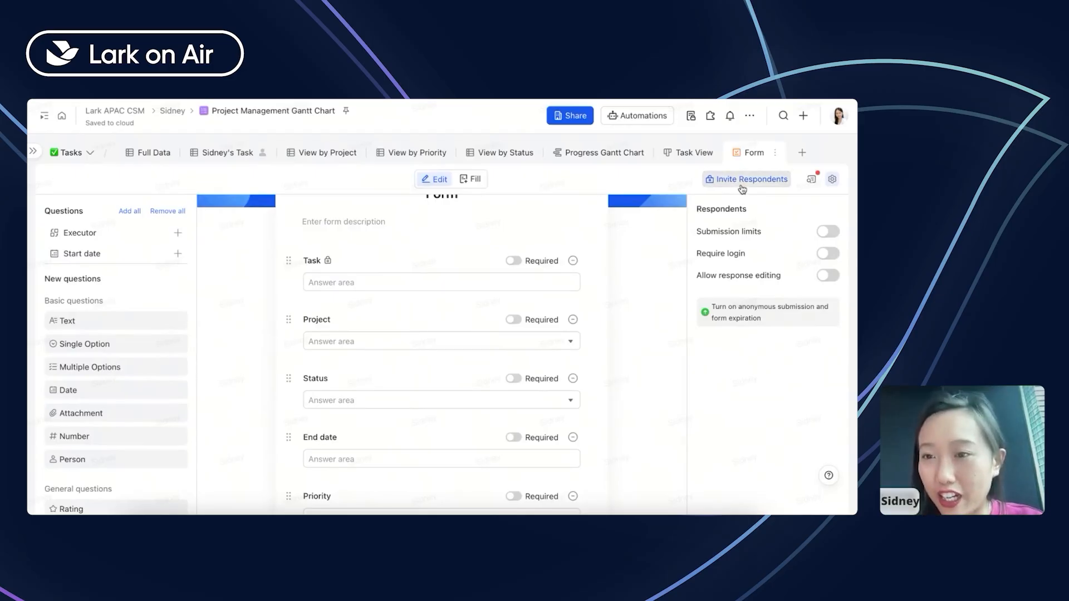
click(540, 210)
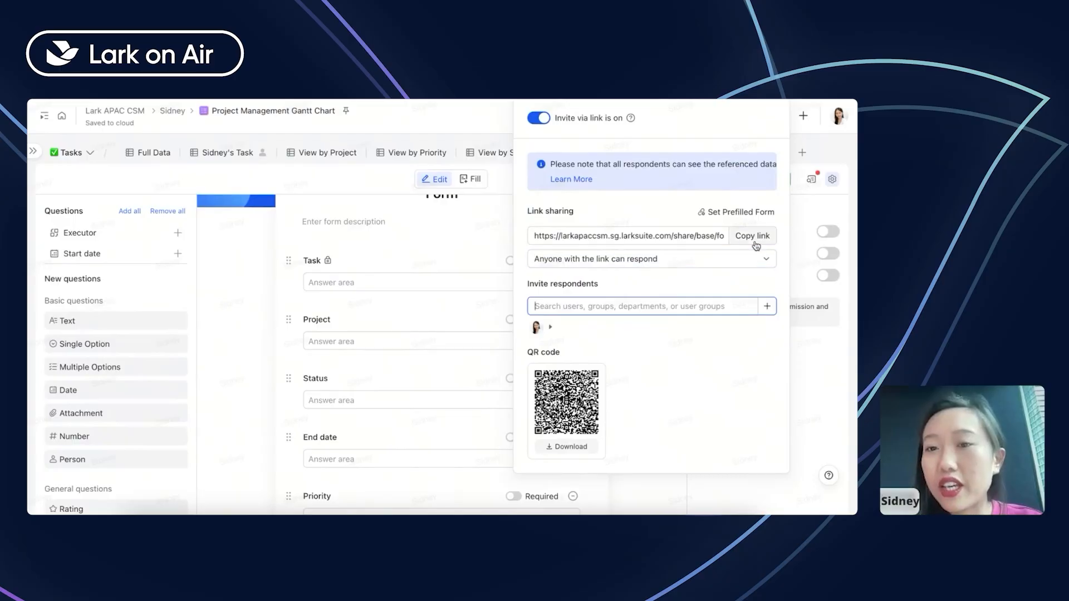
click(749, 241)
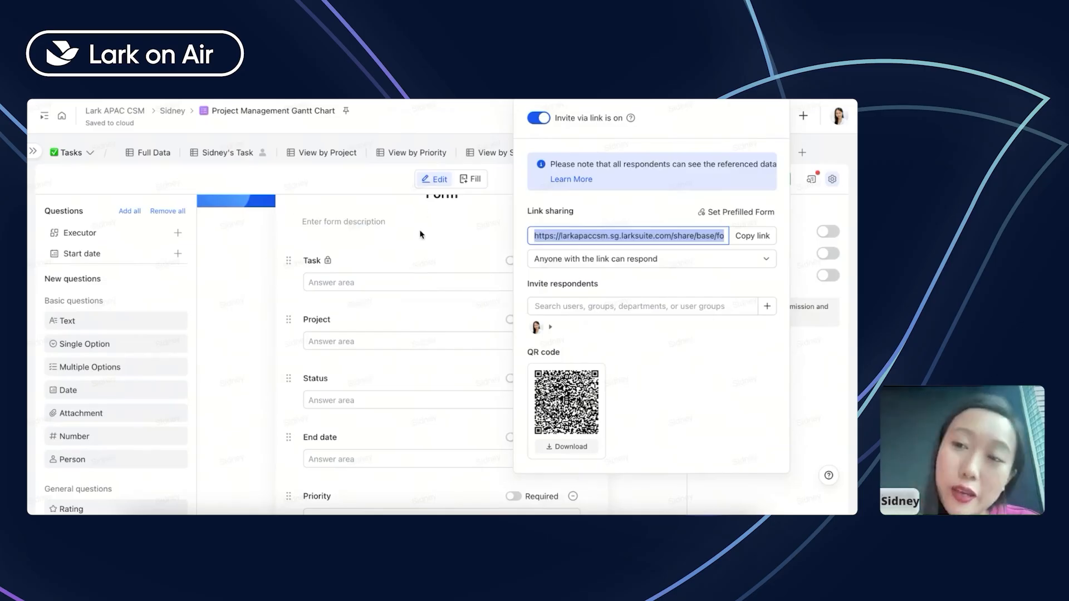
scroll(433, 381, down, 1)
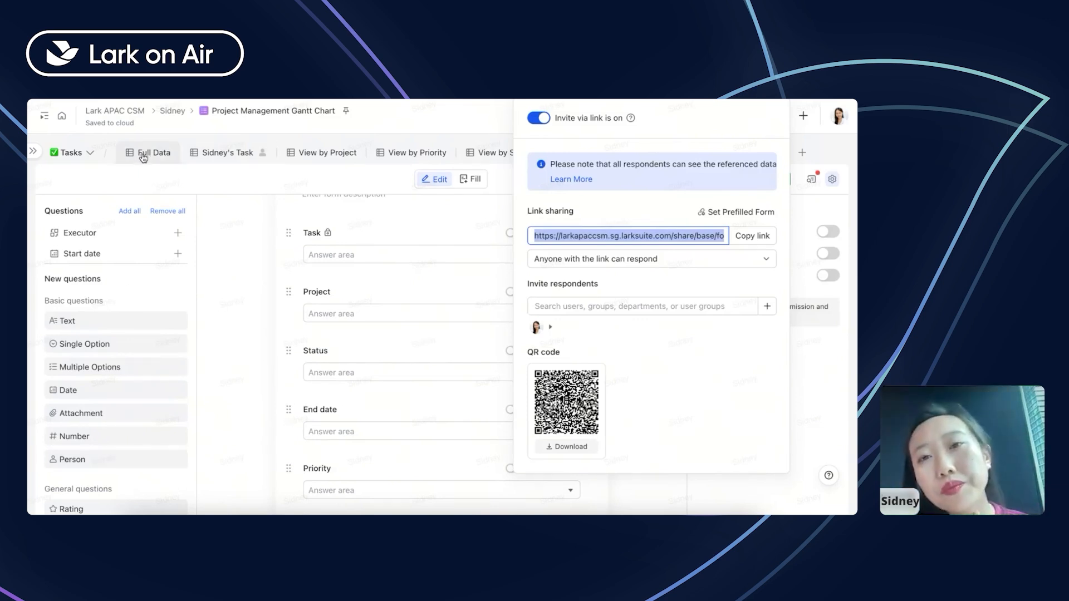
scroll(409, 264, down, 1)
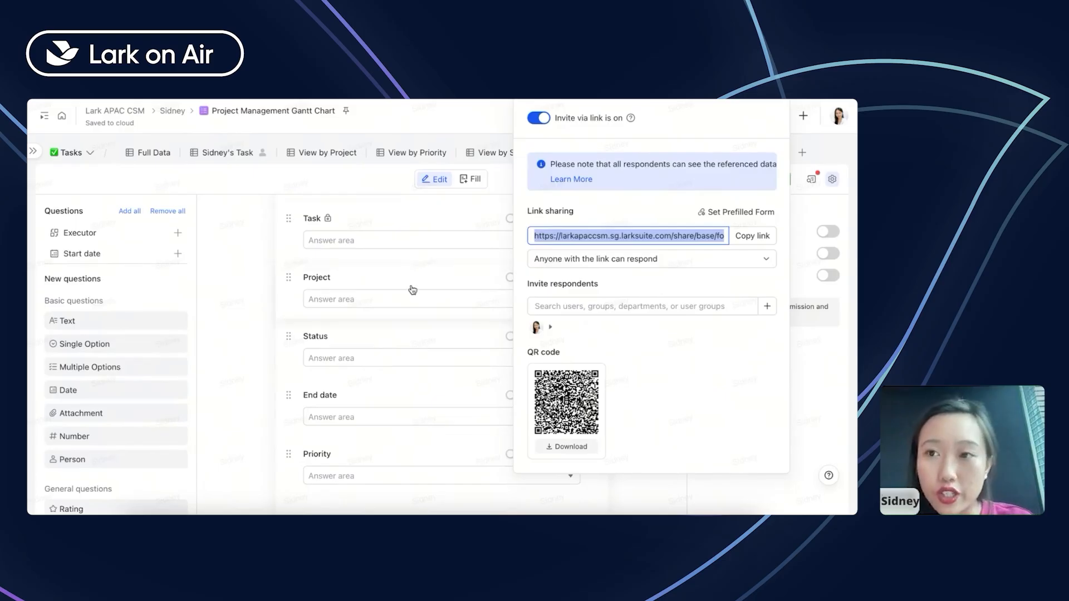
scroll(409, 248, up, 2)
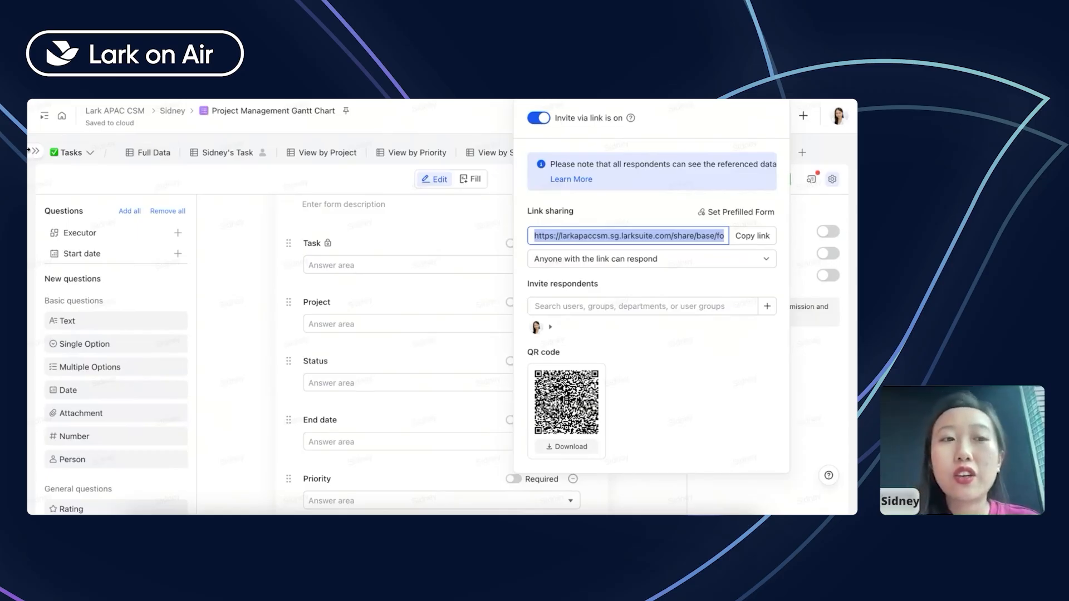
- Return to the Full Data view and examine the Project field's two-way link settings to the Projects table
click(33, 151)
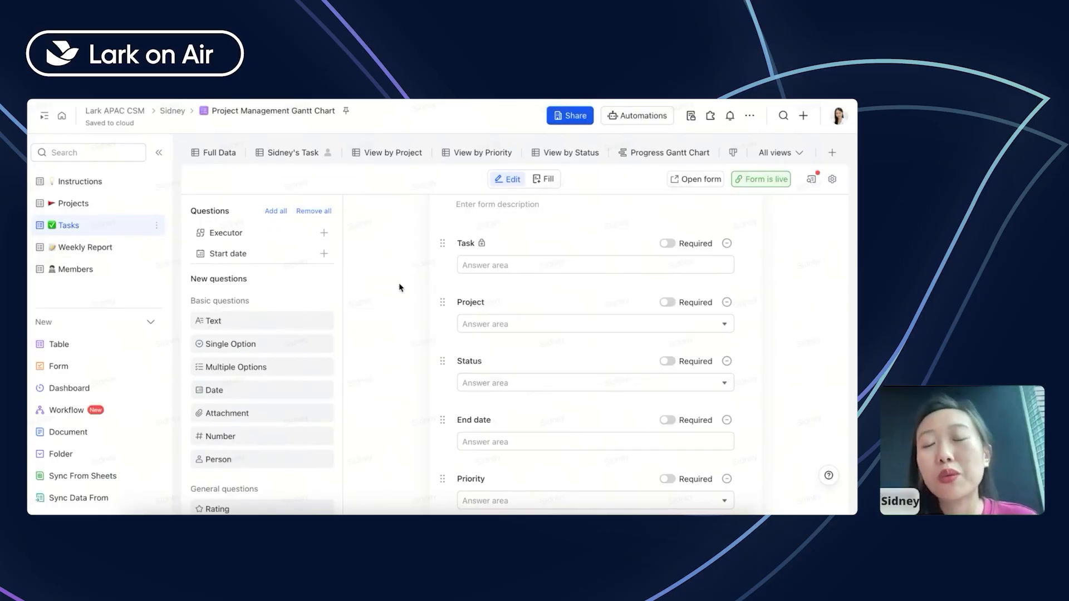
click(216, 158)
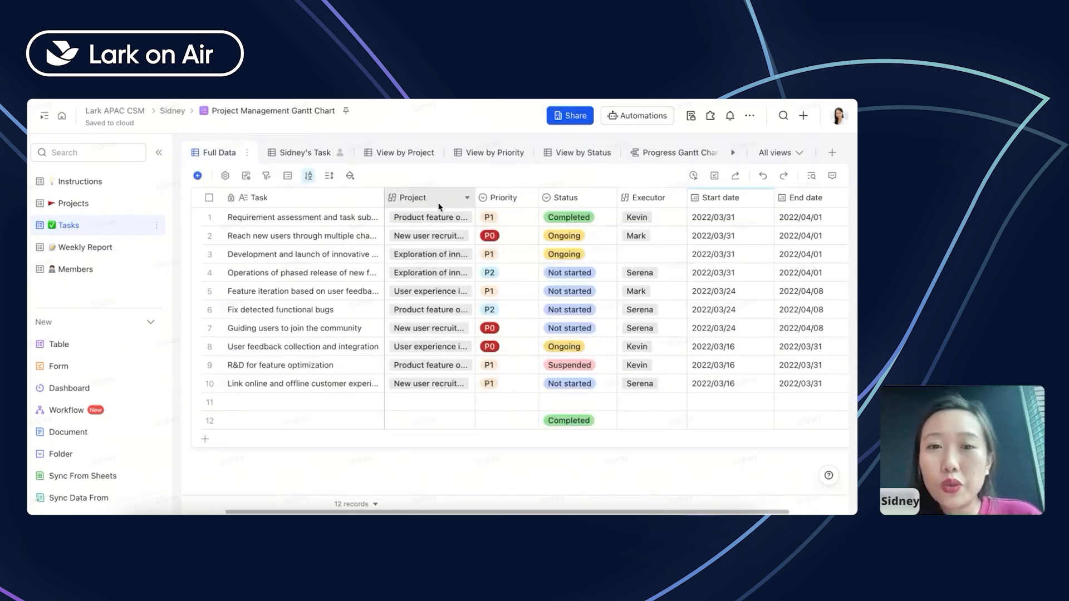
double_click(429, 201)
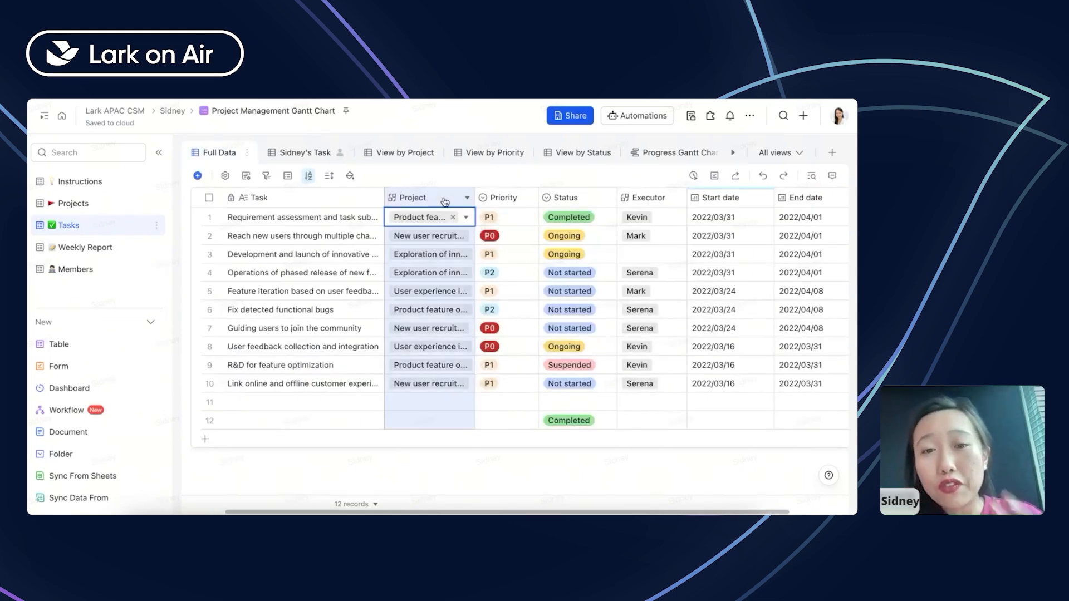
key(Left)
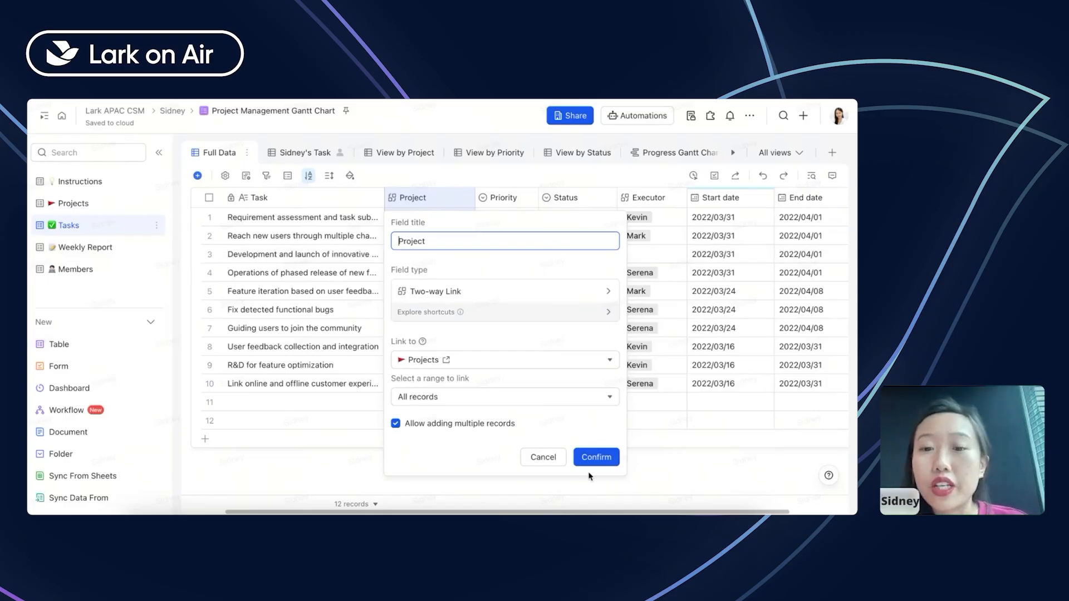
click(595, 458)
click(678, 159)
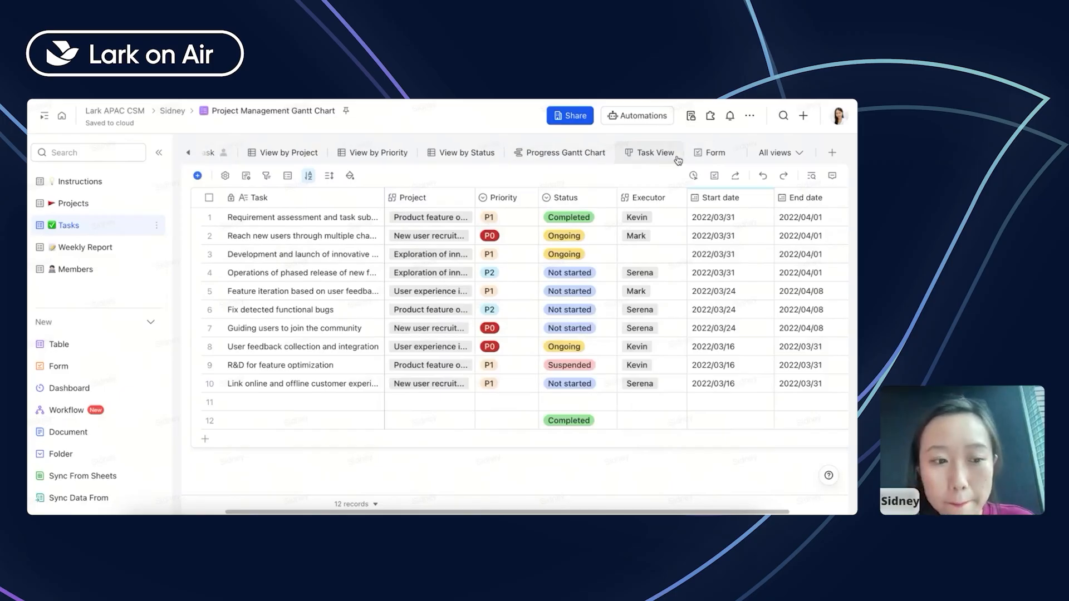
- Glance at the Task View, open the Tasks form's sharing settings, copy the form link and preview its QR code
click(662, 162)
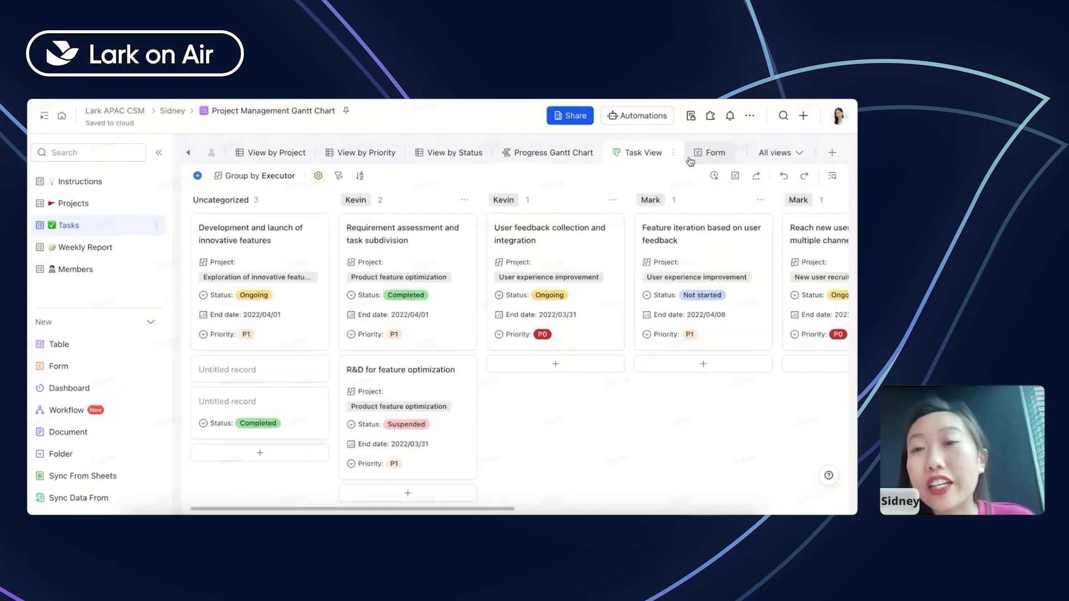
click(712, 157)
click(749, 179)
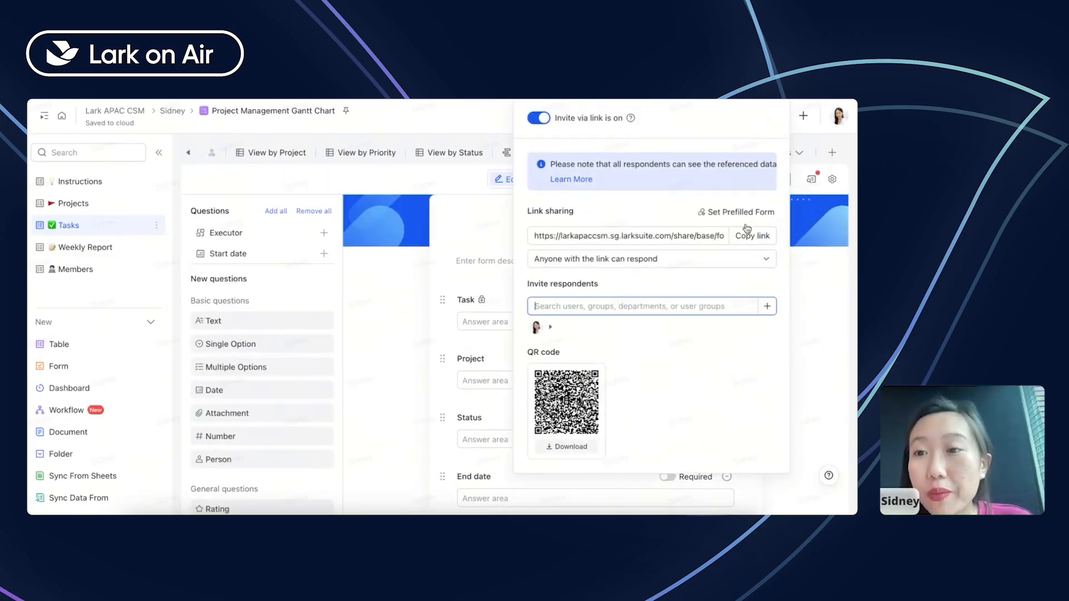
click(753, 236)
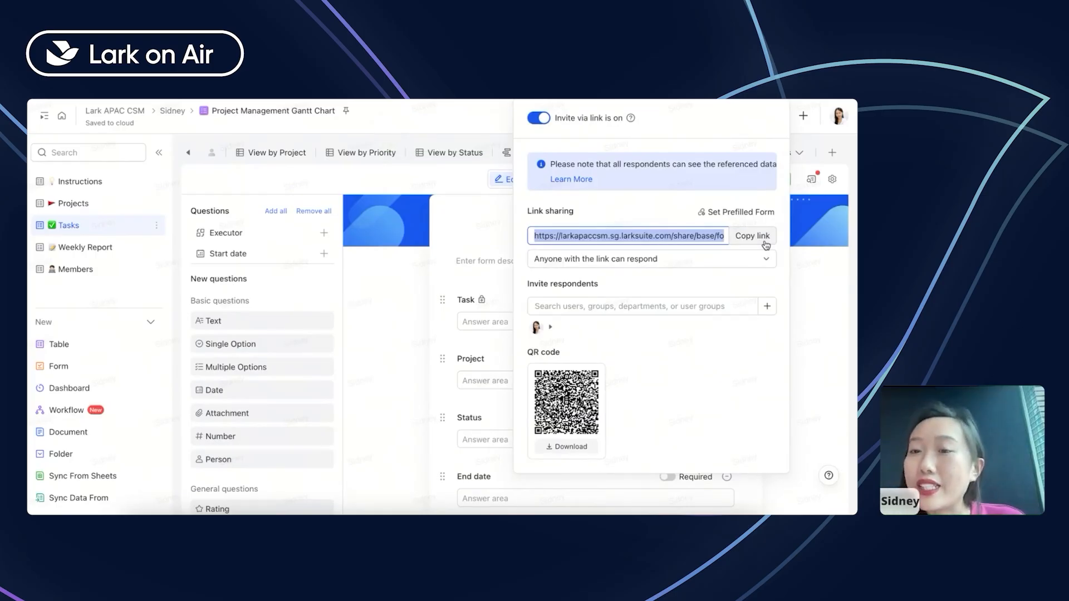
mouse_move(575, 385)
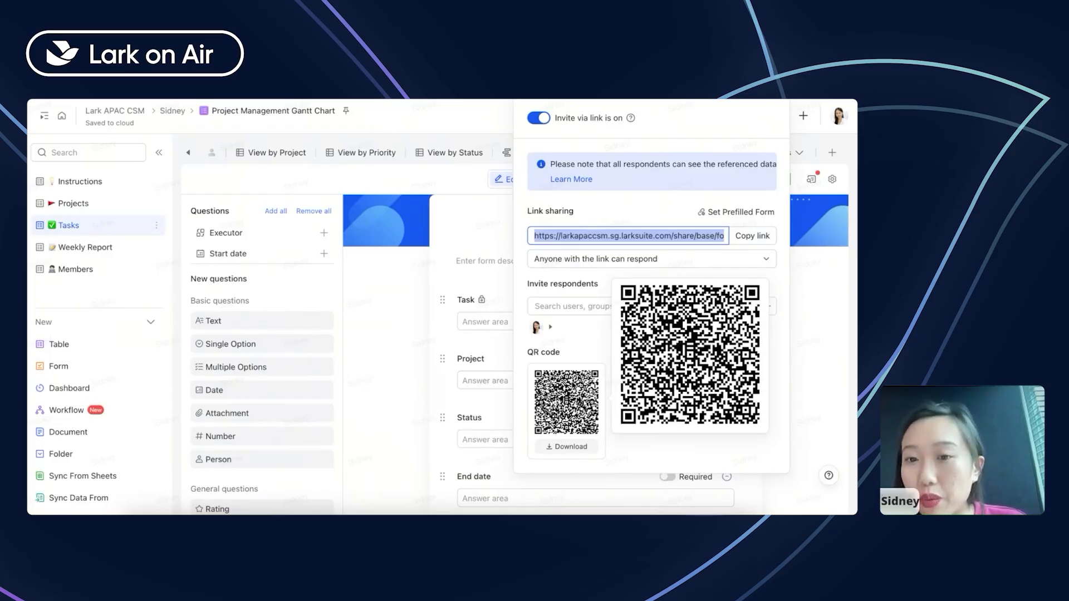
- Restrict the form's link sharing so that only invited people can respond
click(641, 257)
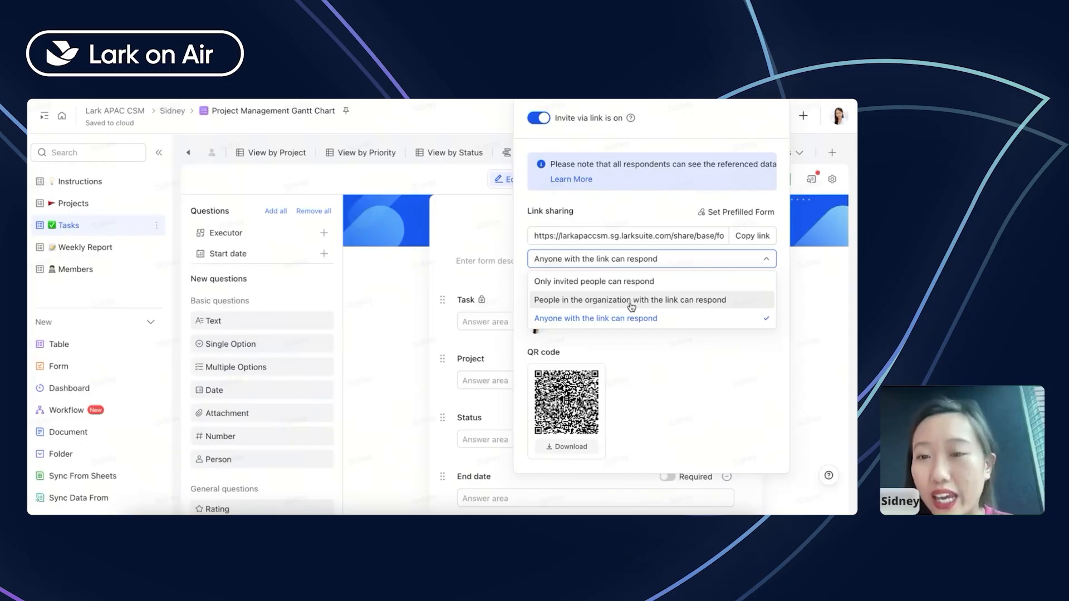
click(617, 290)
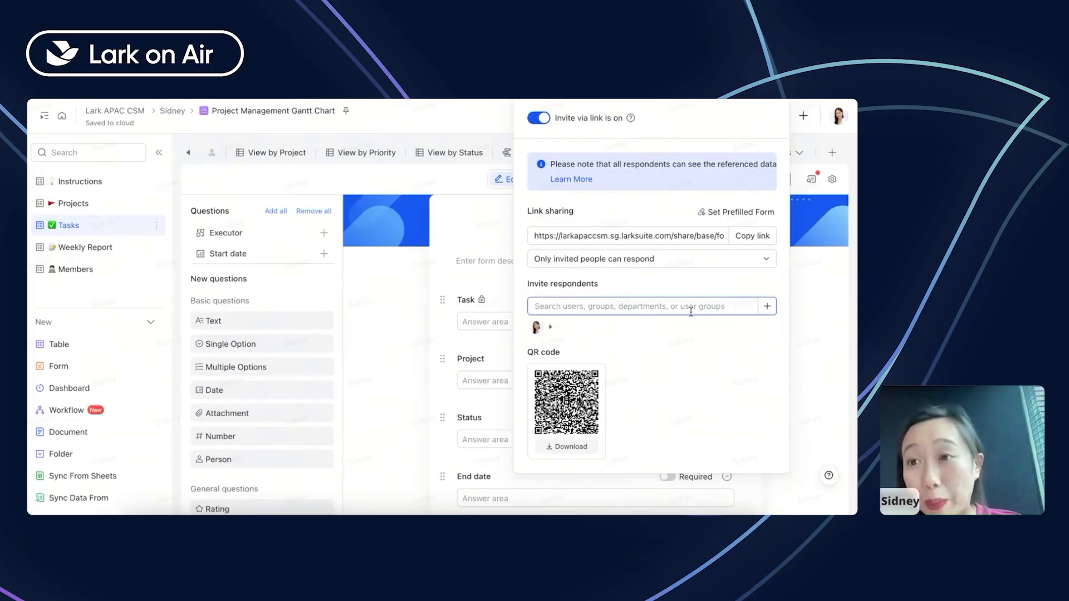
click(826, 358)
- Return to the Full Data view and delete record 12, which has only the Completed status filled in
scroll(535, 410, down, 3)
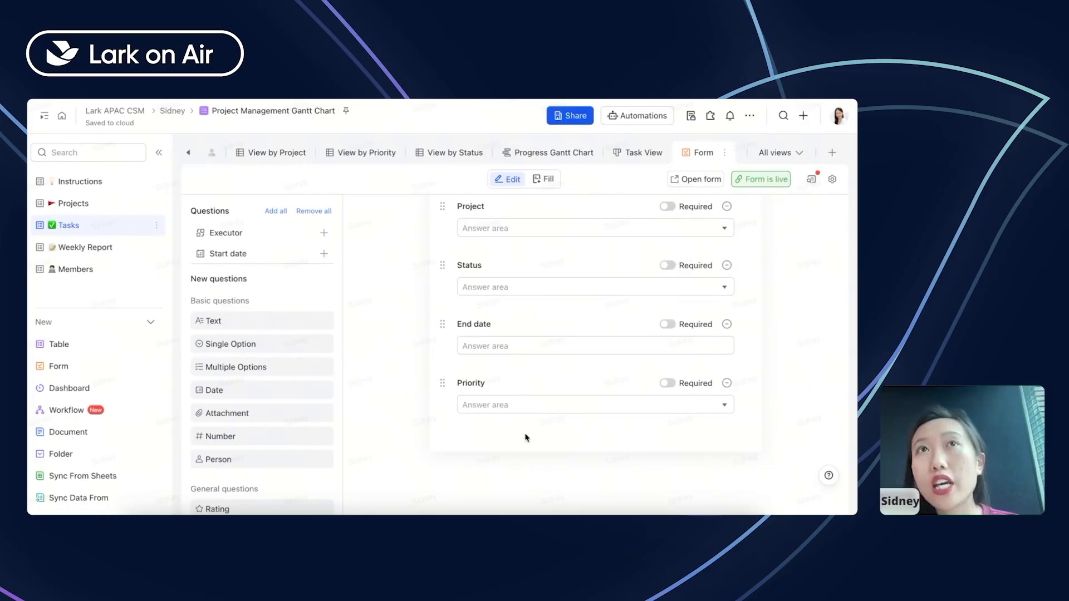
scroll(239, 151, left, 3)
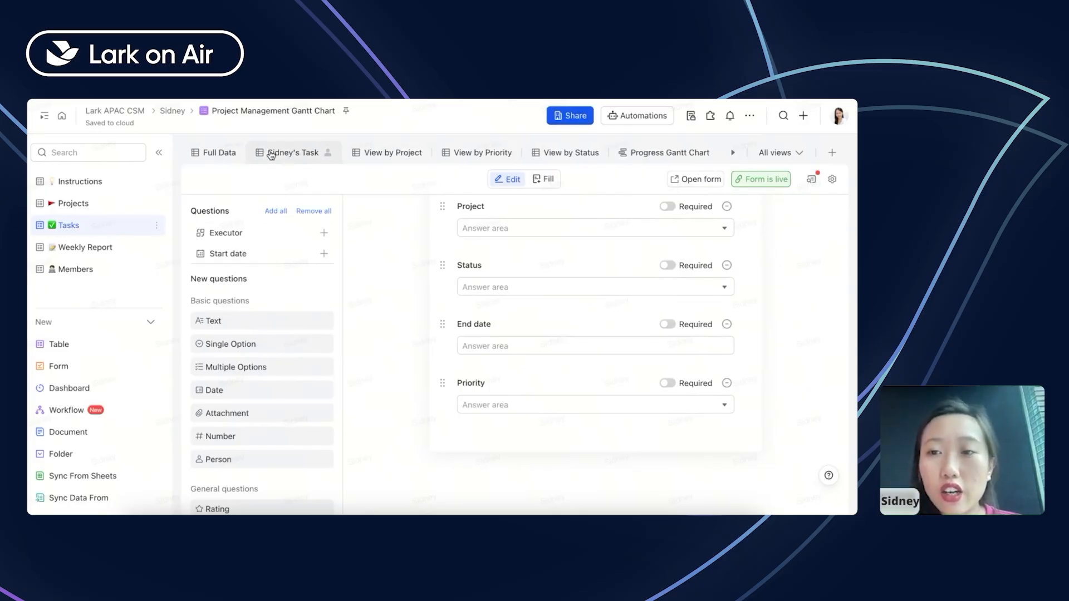
click(216, 154)
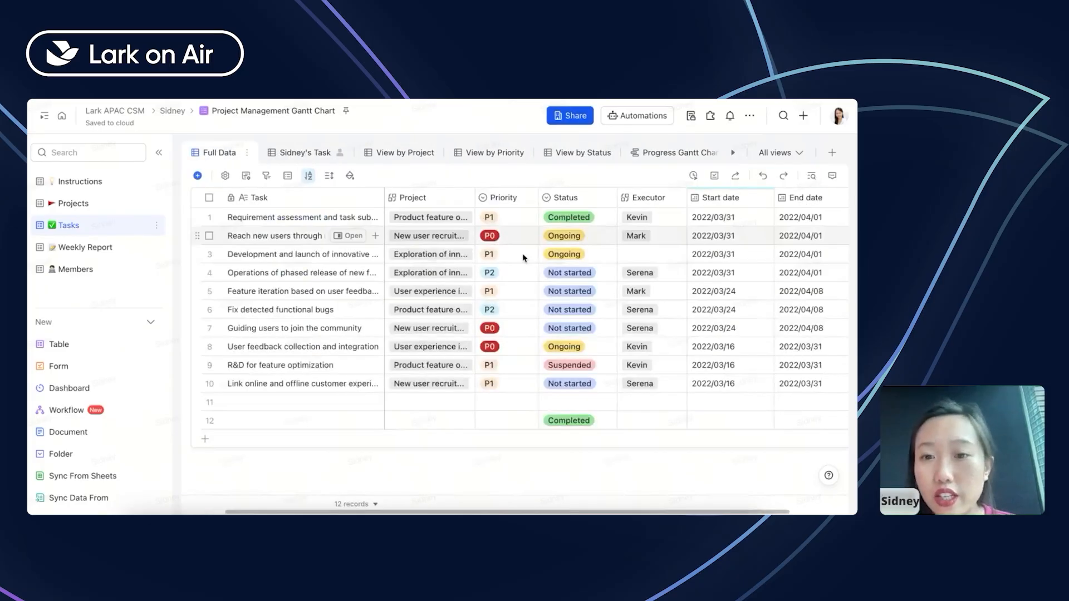
right_click(608, 428)
click(641, 500)
- Add an Attachment field titled Pictures after the End date field
scroll(825, 212, right, 2)
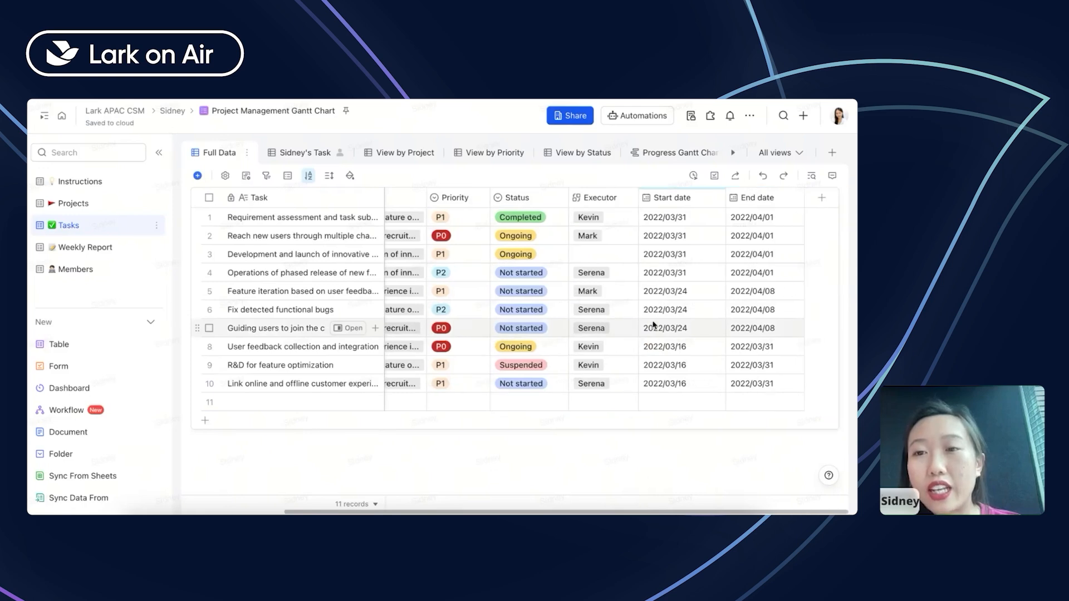
click(822, 197)
click(735, 292)
scroll(535, 378, down, 3)
scroll(534, 379, down, 2)
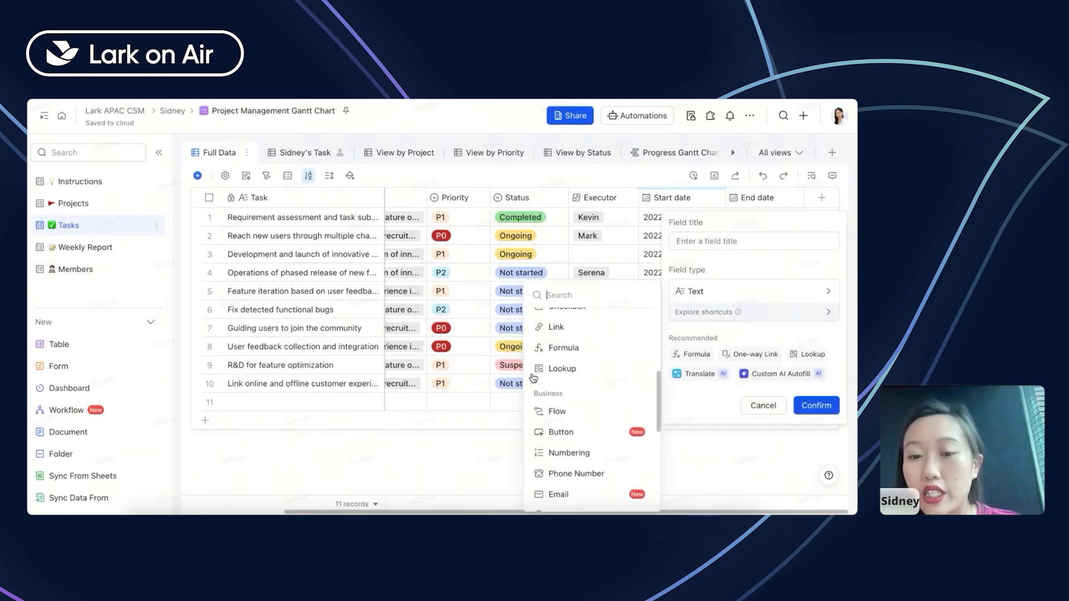
scroll(533, 379, down, 2)
scroll(557, 376, up, 5)
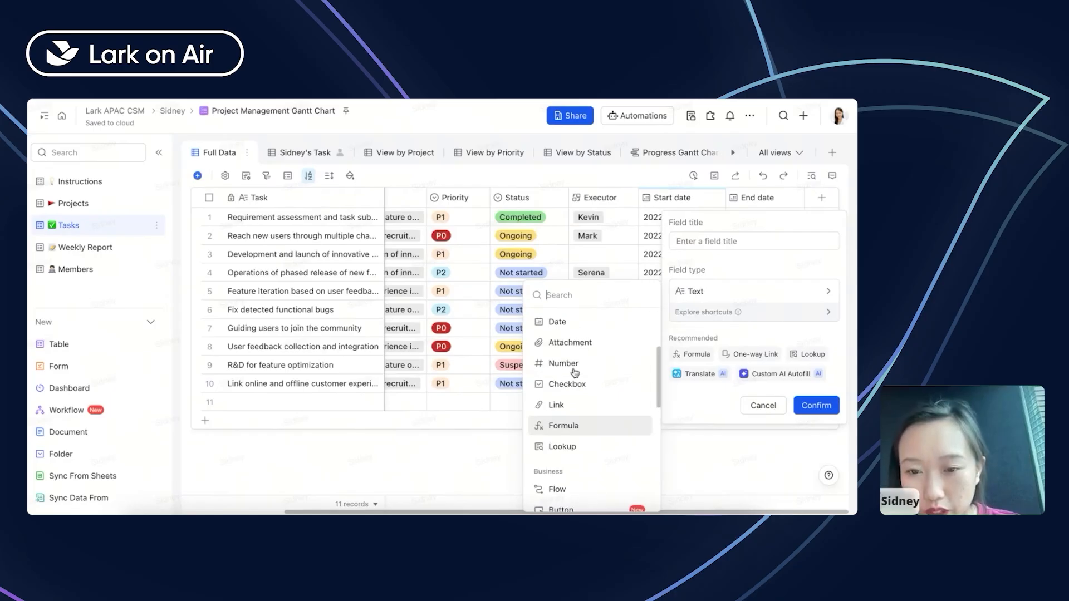
click(569, 343)
click(696, 241)
text(Pictures)
key(Return)
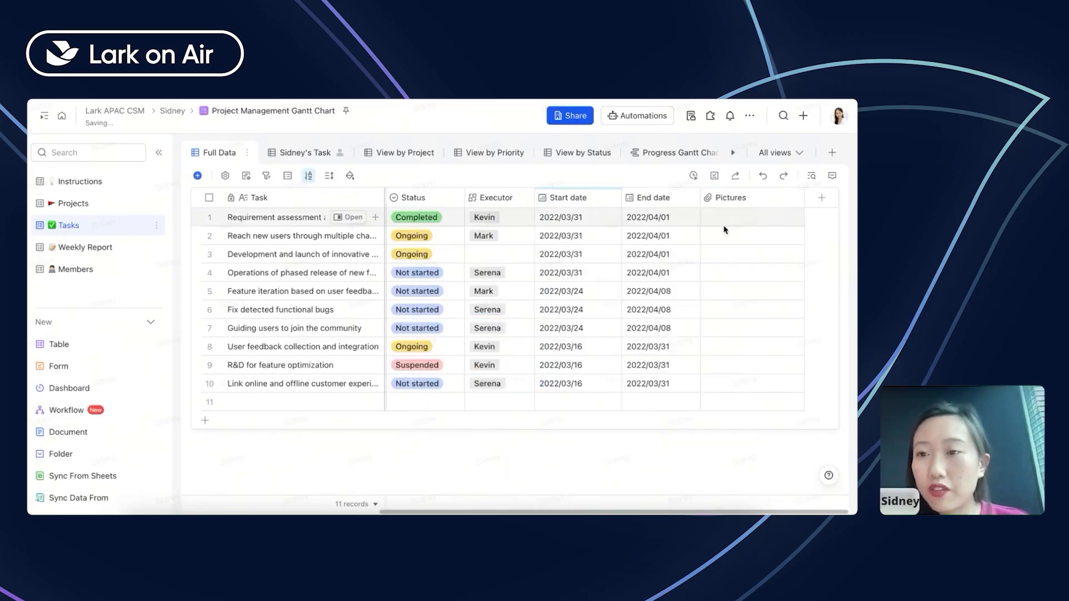
- Add the Pictures question to the Tasks form and make it required
click(726, 199)
scroll(707, 147, right, 2)
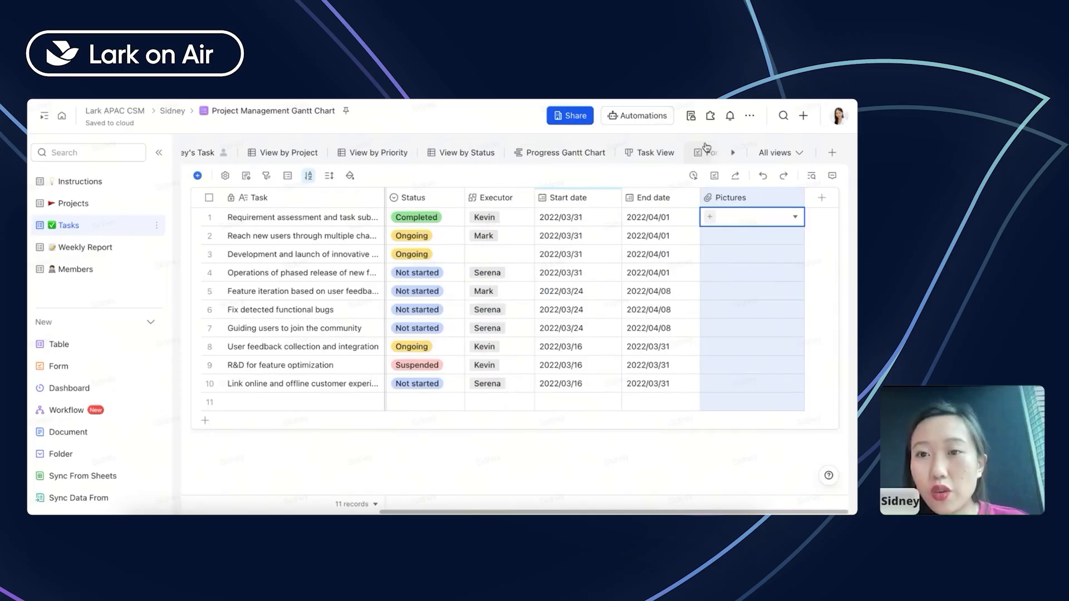
click(707, 147)
scroll(547, 412, down, 4)
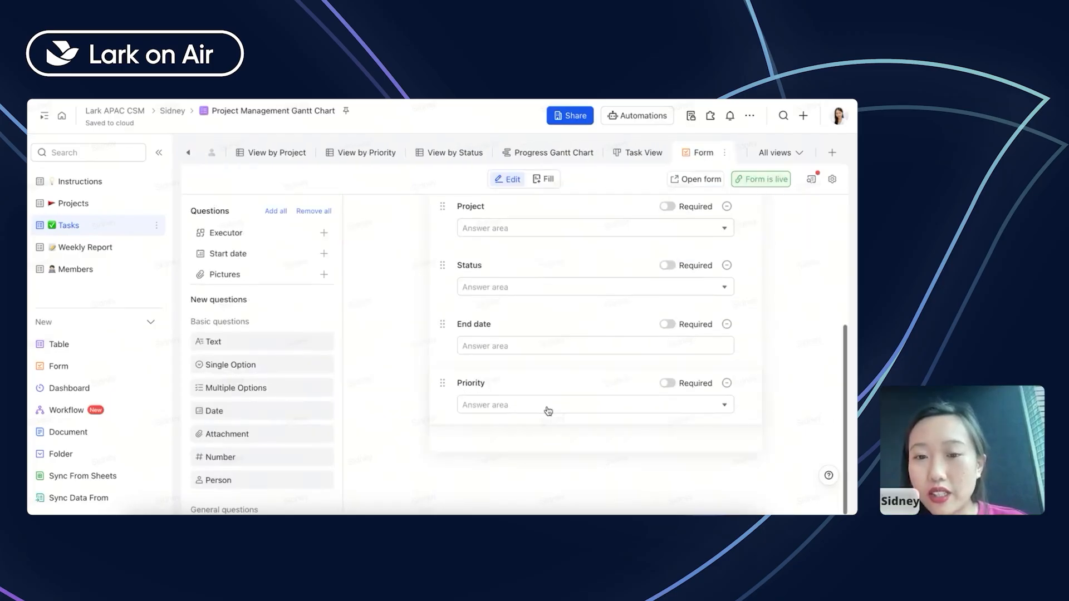
click(245, 275)
scroll(493, 389, down, 2)
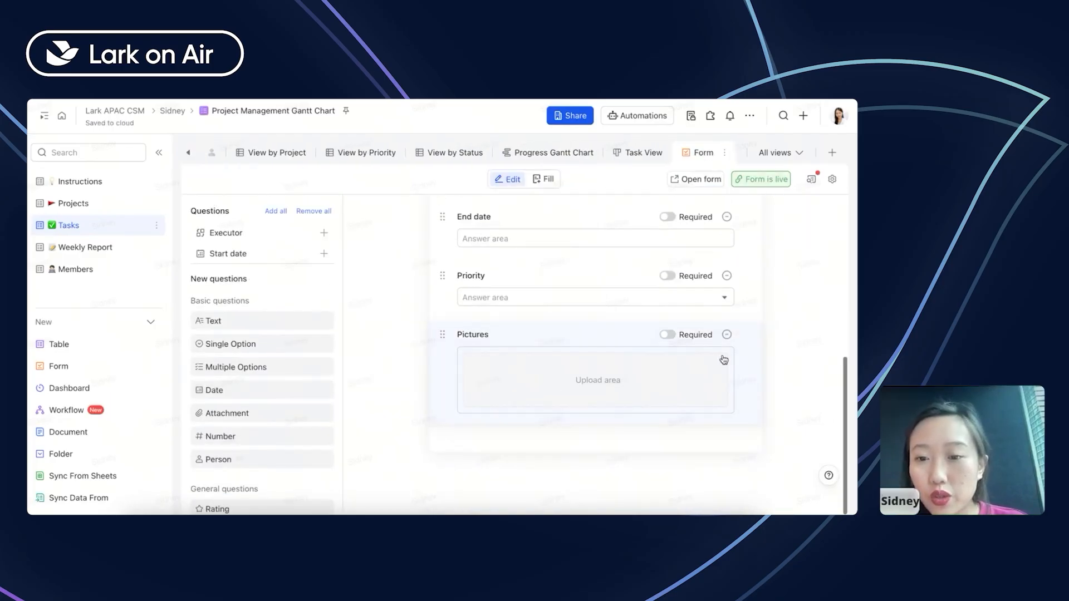
click(667, 335)
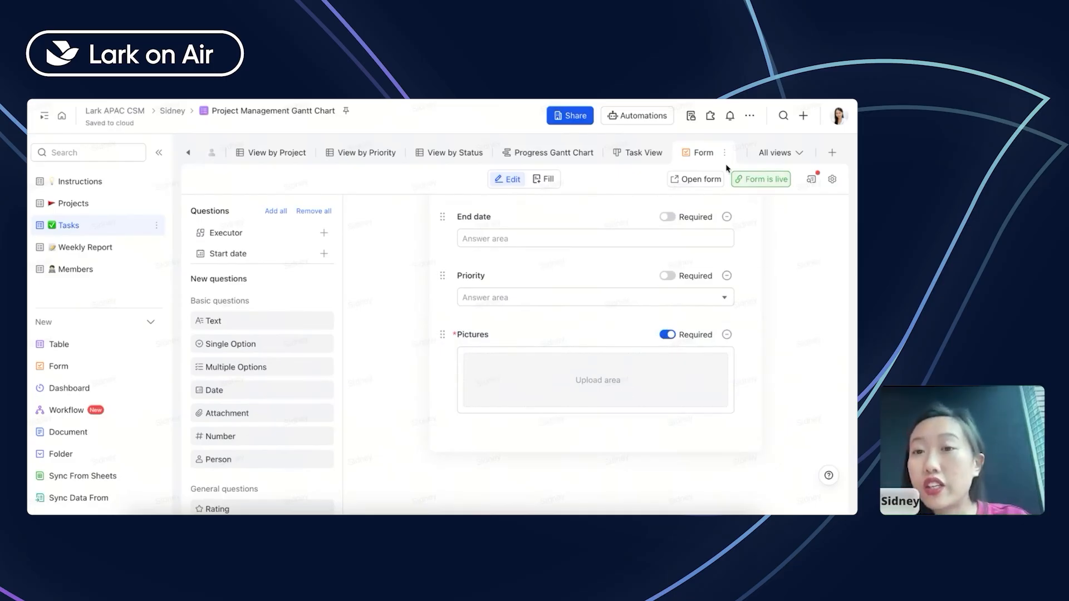
- Return to the Full Data view and examine the Pictures field's type settings
click(188, 153)
click(188, 153)
click(224, 155)
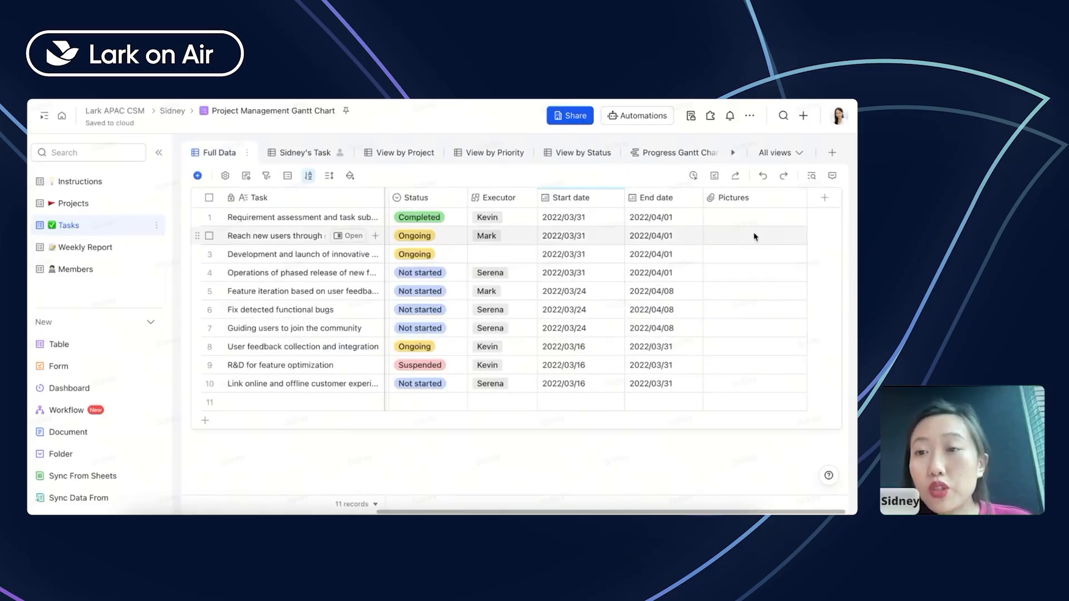
double_click(748, 198)
click(746, 302)
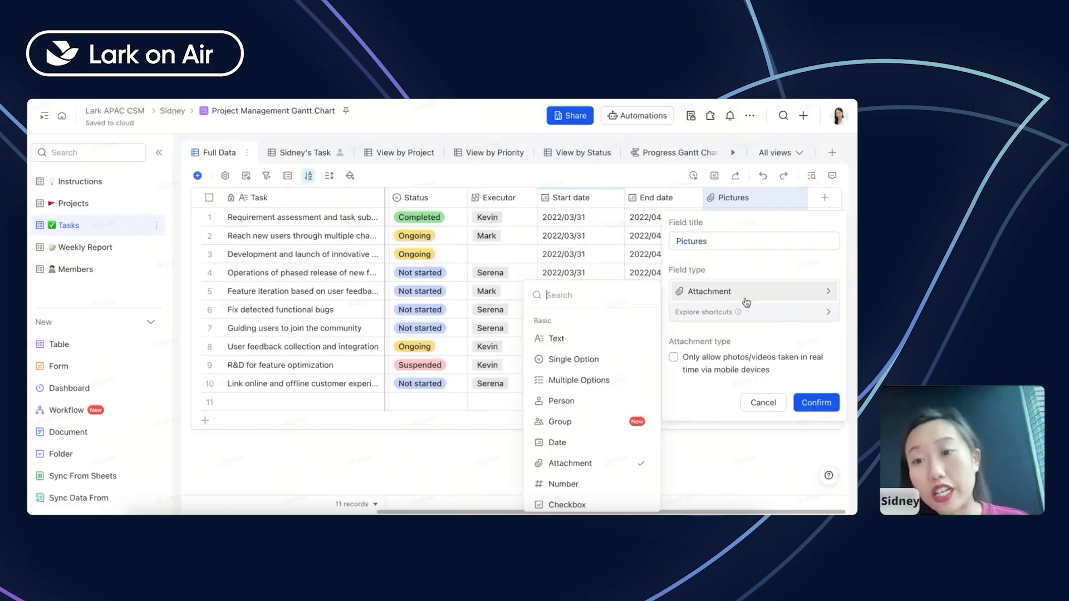
click(813, 403)
- Add a Text field after the Pictures field and title it Text
click(836, 192)
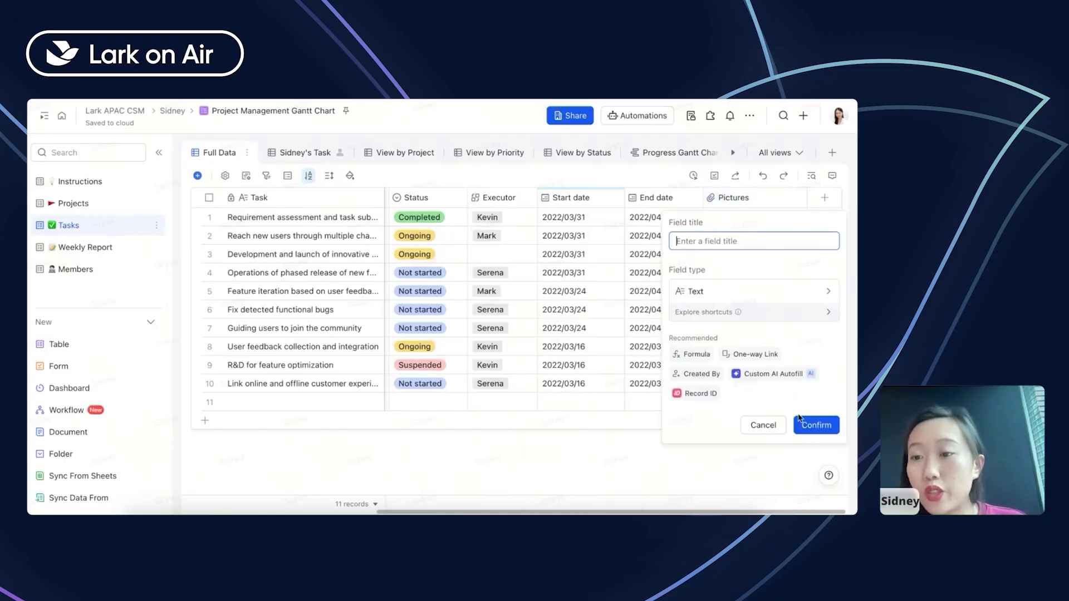
click(801, 421)
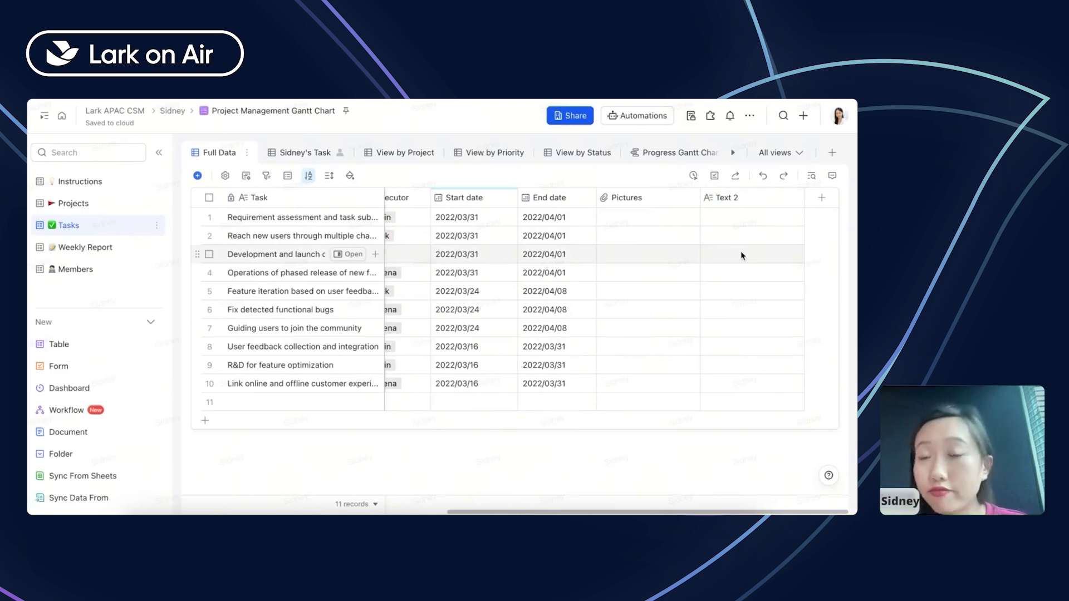
double_click(733, 198)
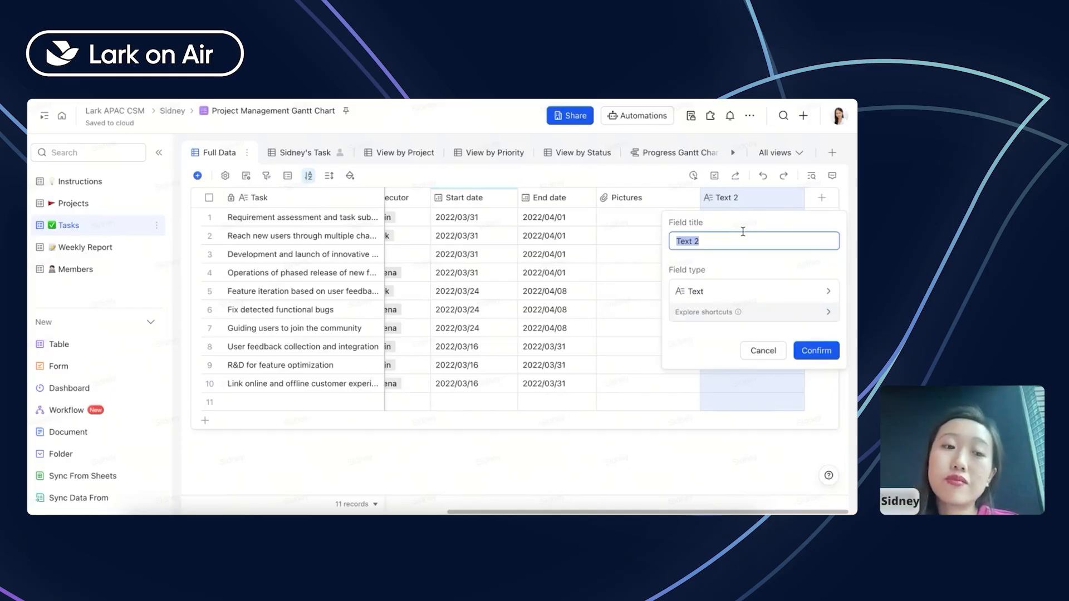
text(Text)
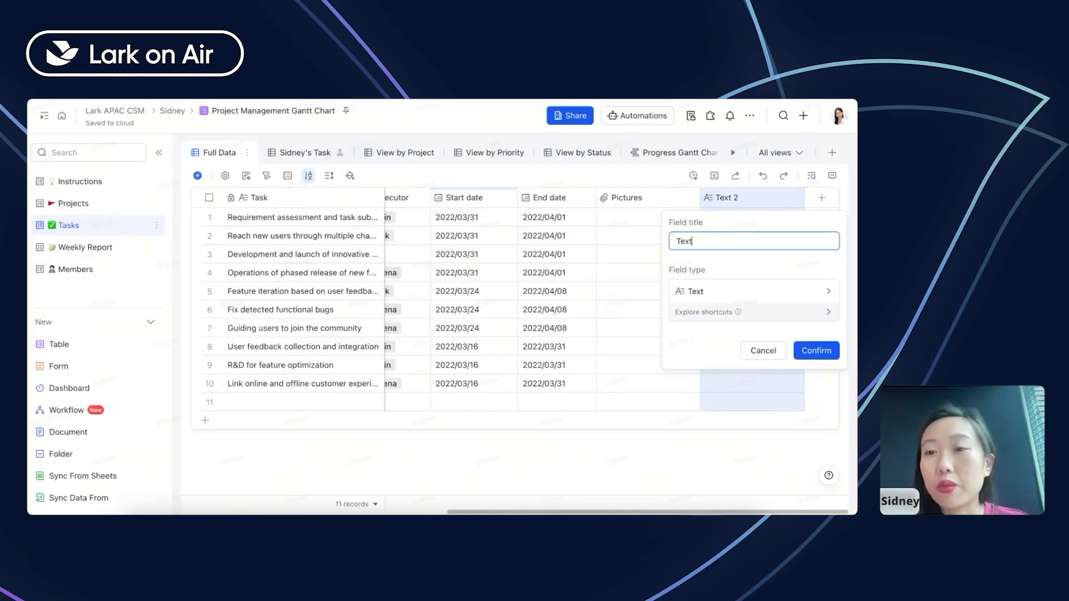
key(Return)
- Look through the available types for the new Text field, keep its type and rename it as Document
double_click(768, 201)
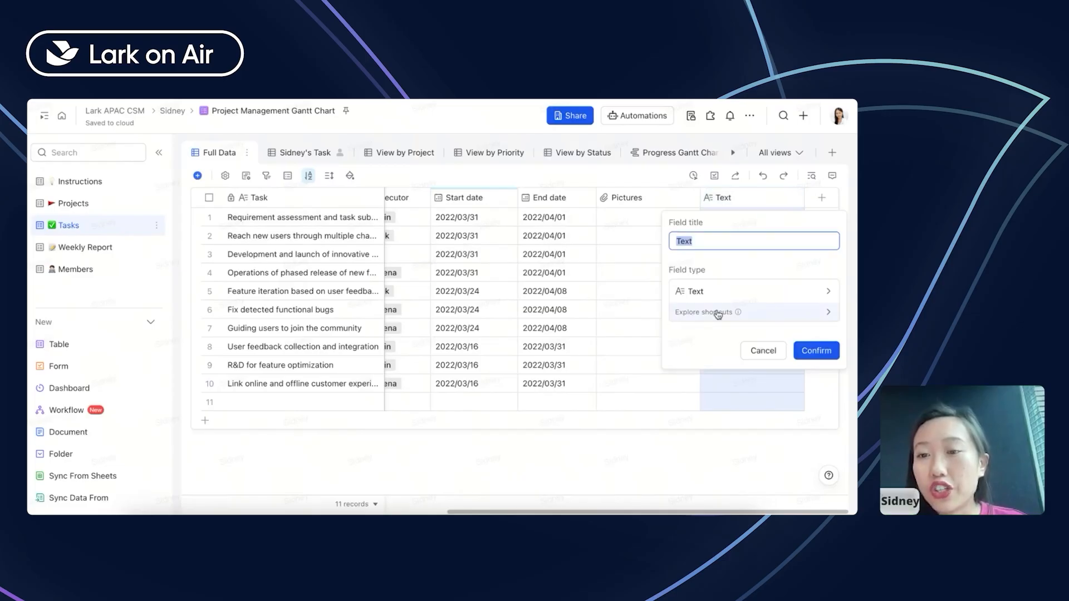
click(694, 291)
scroll(630, 375, down, 3)
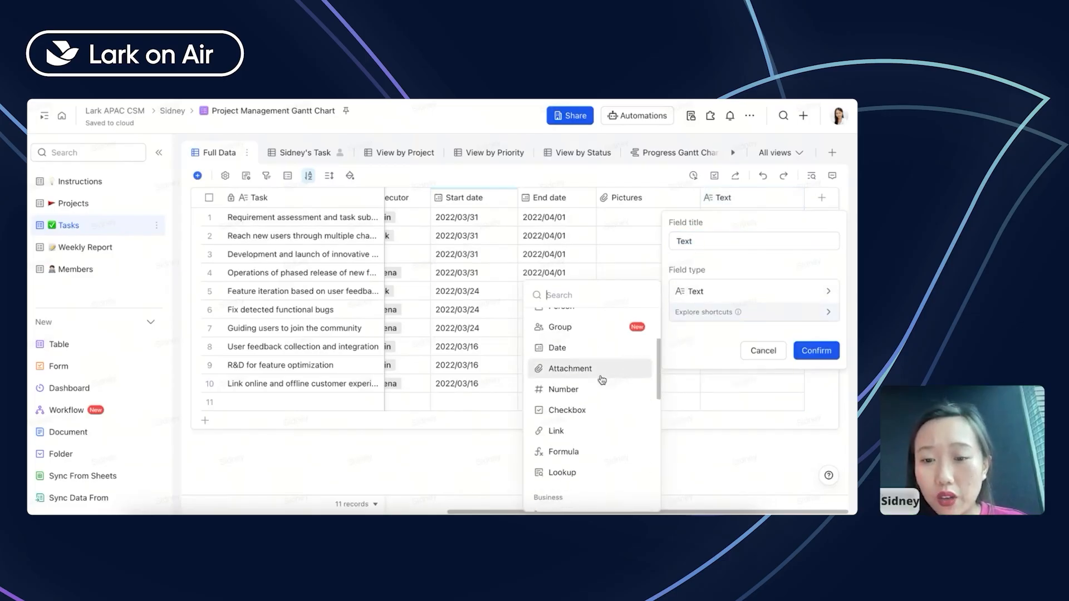
scroll(607, 412, down, 5)
click(723, 233)
double_click(705, 238)
text(Document)
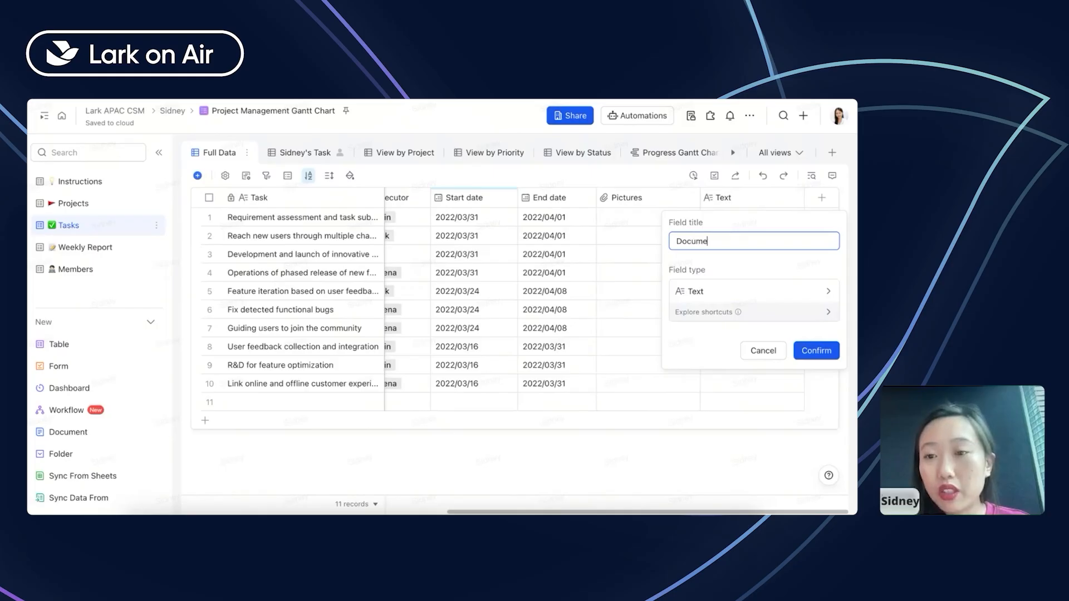
key(Return)
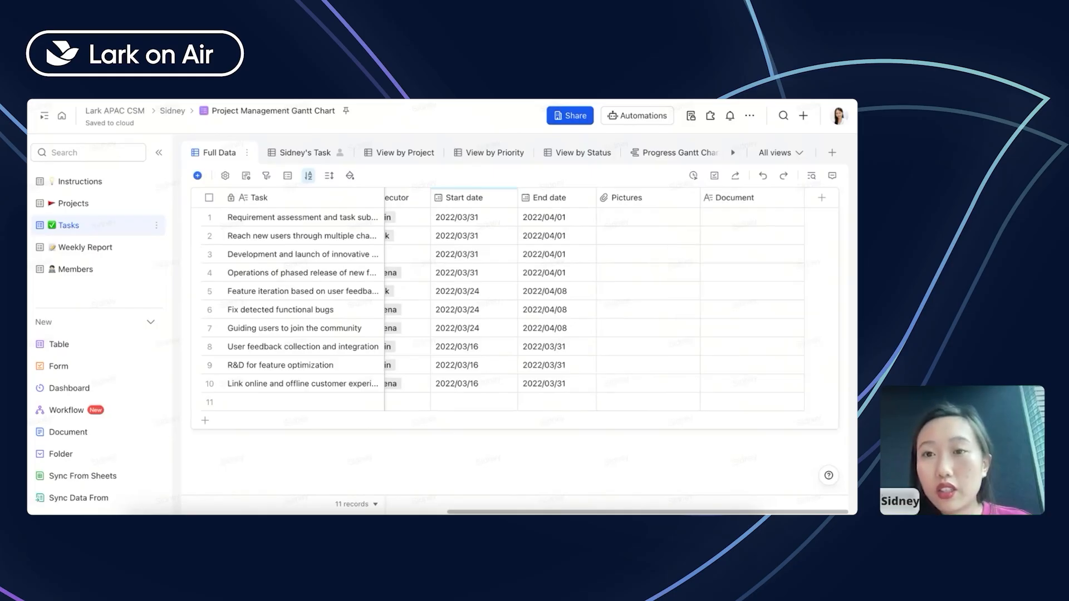
- Copy the Base Library document's link from Docs and paste it into the first record's Document cell
click(602, 100)
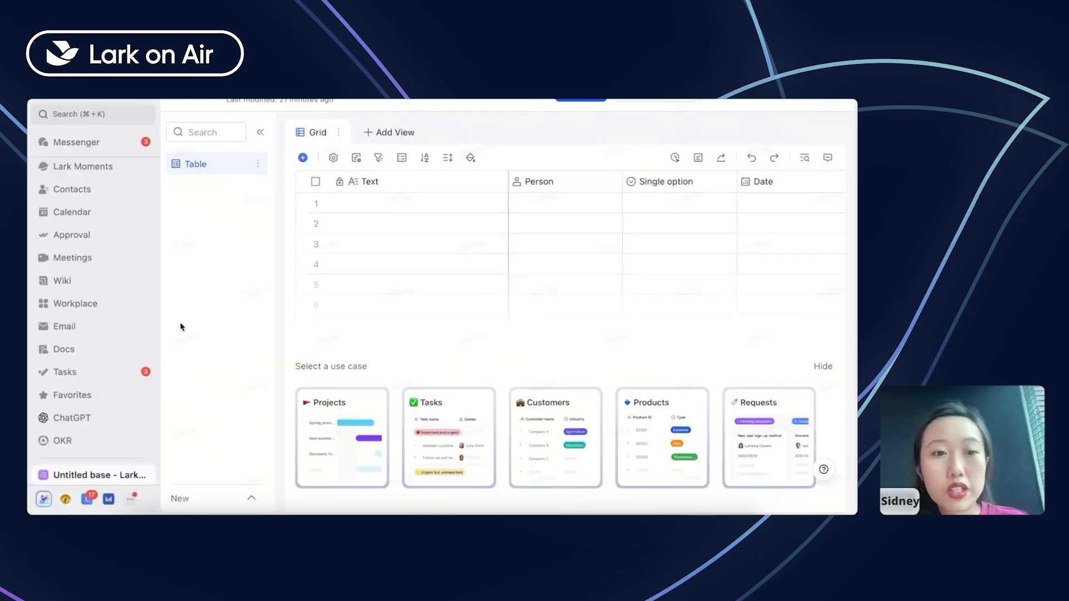
click(64, 371)
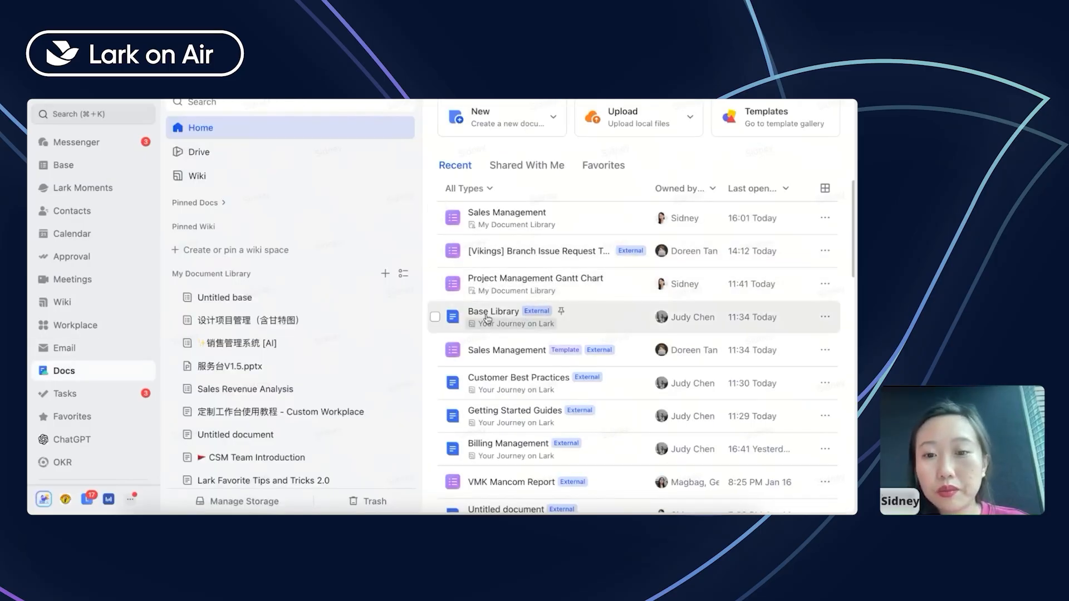
click(617, 317)
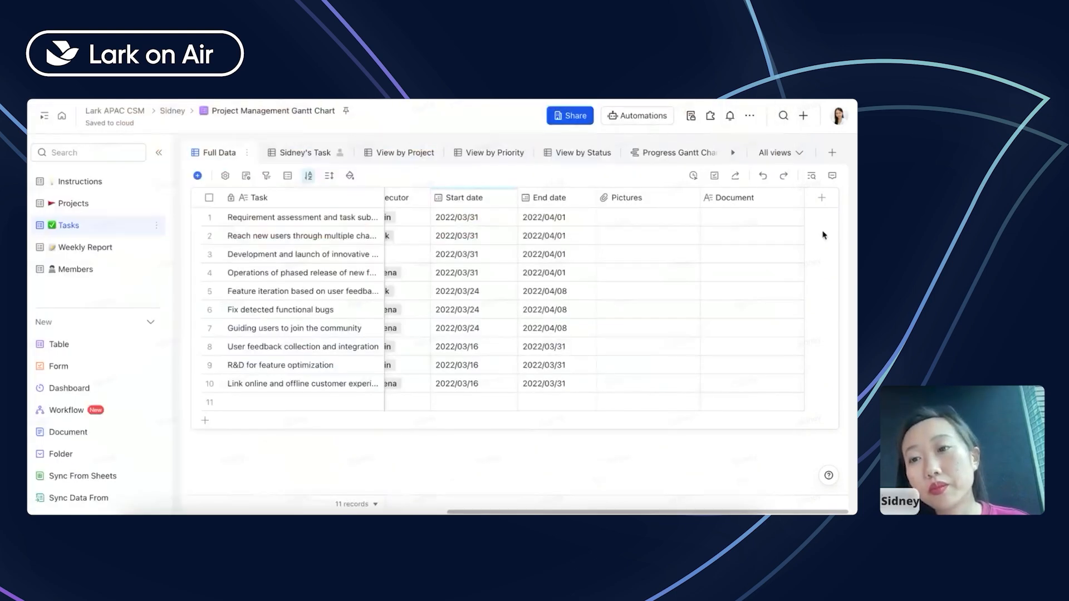
click(763, 218)
key(ctrl+v)
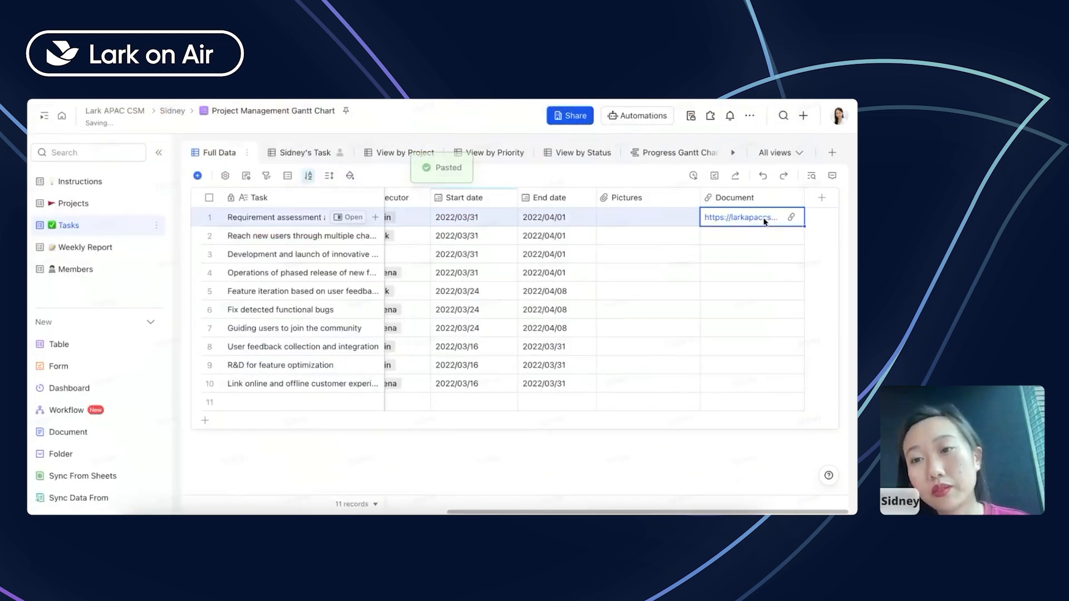
- Try pasting the Base Library link into the second record's Document cell, clear it and reselect the first record's cell
click(759, 239)
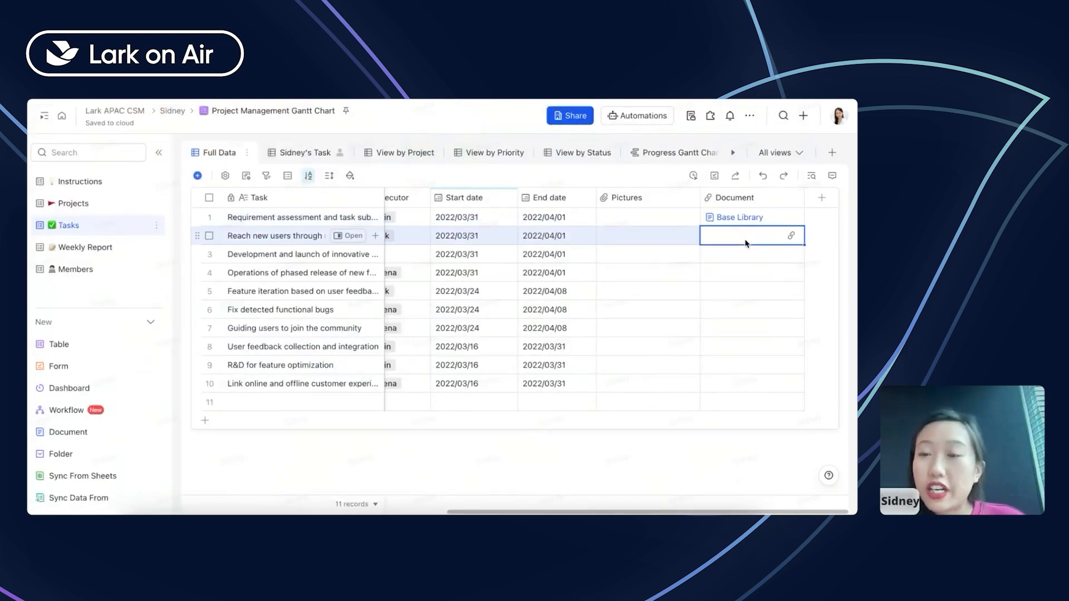
text(Base Library)
click(741, 255)
key(Up)
key(BackSpace)
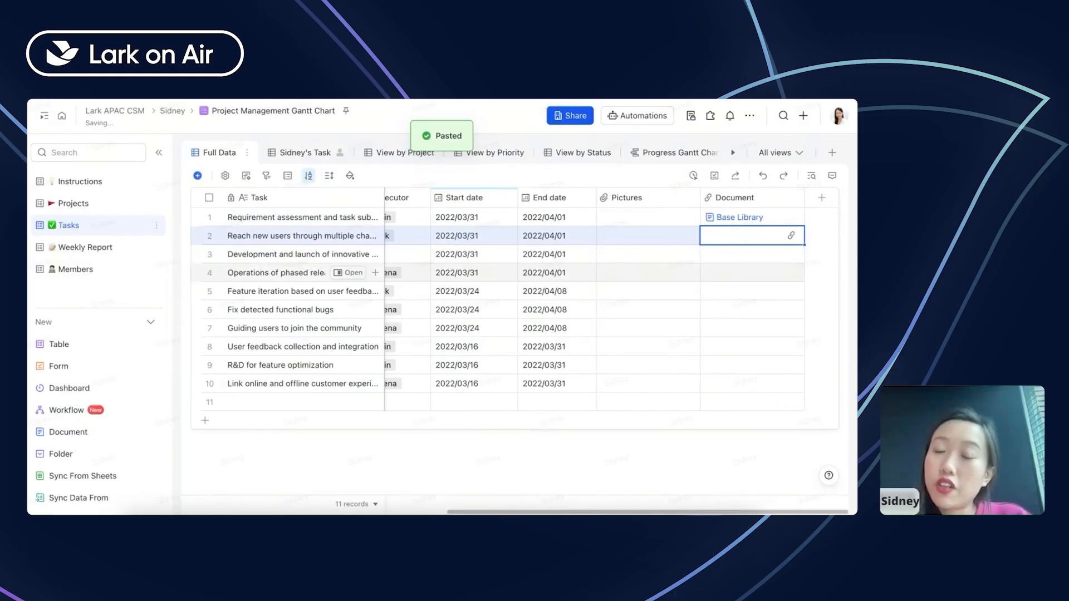
key(Up)
key(Down)
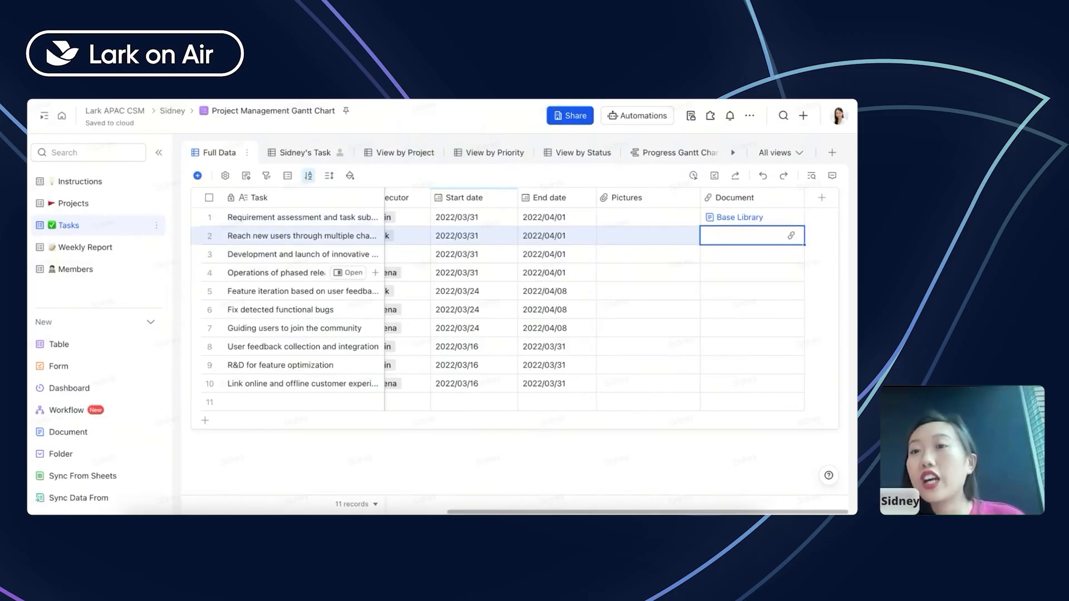
key(Up)
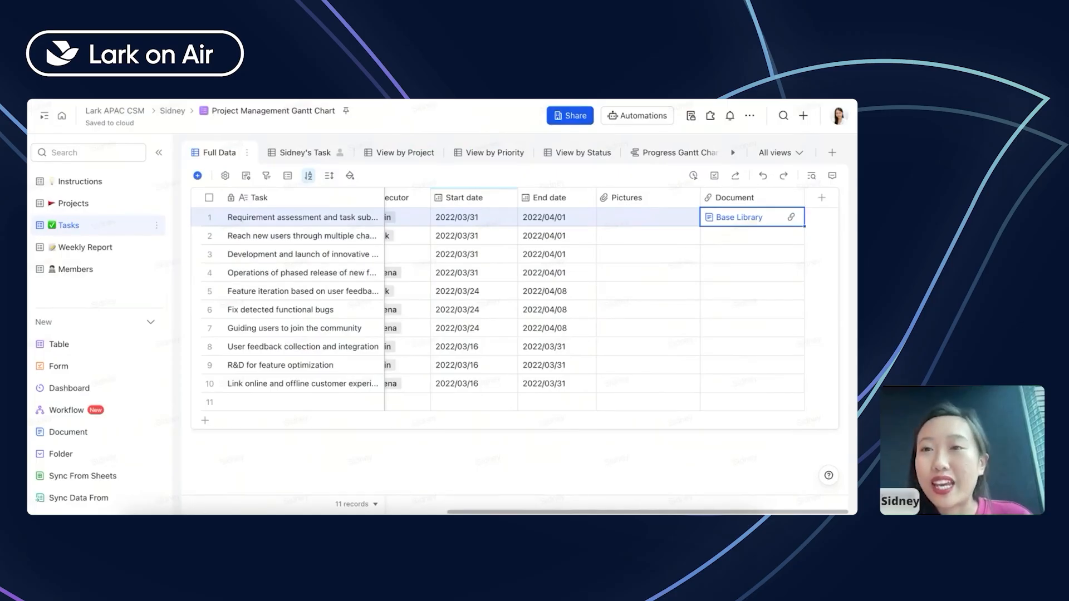
key(super+t)
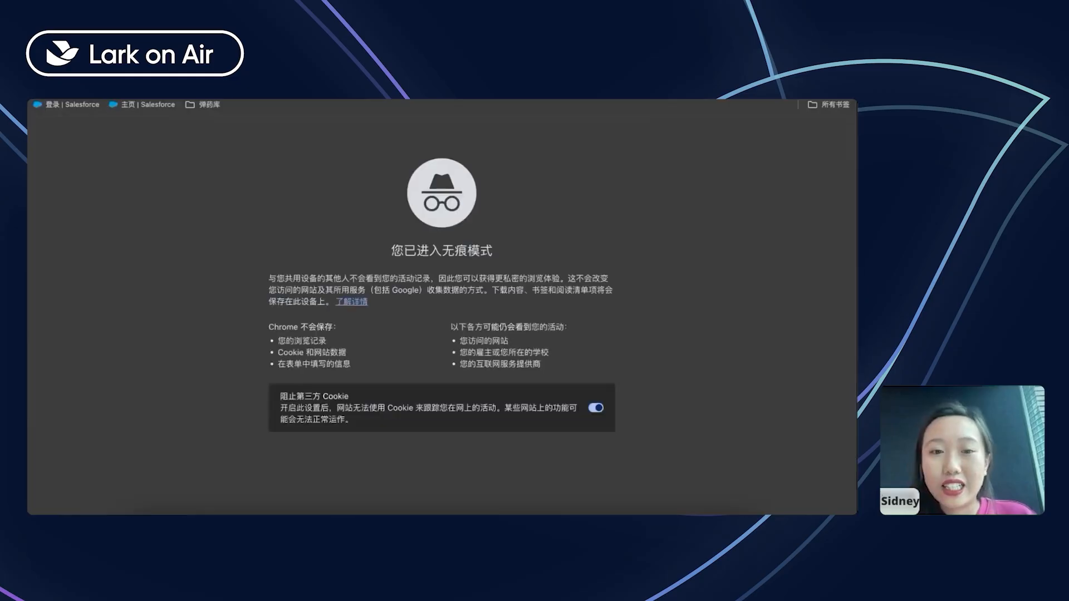
text(go)
key(Return)
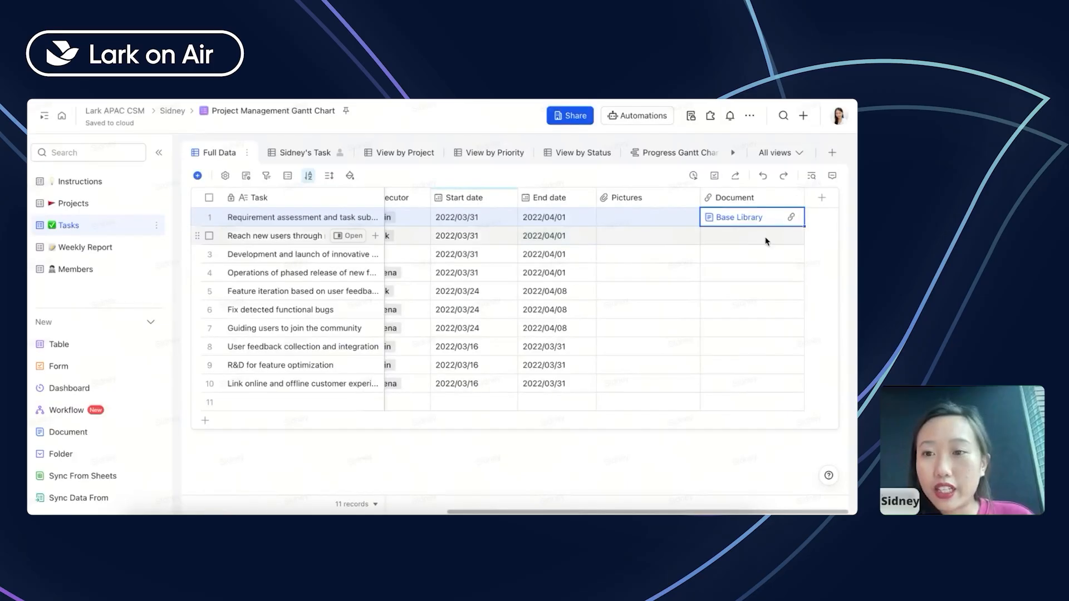
click(765, 237)
text(https://www.google.com/)
click(747, 261)
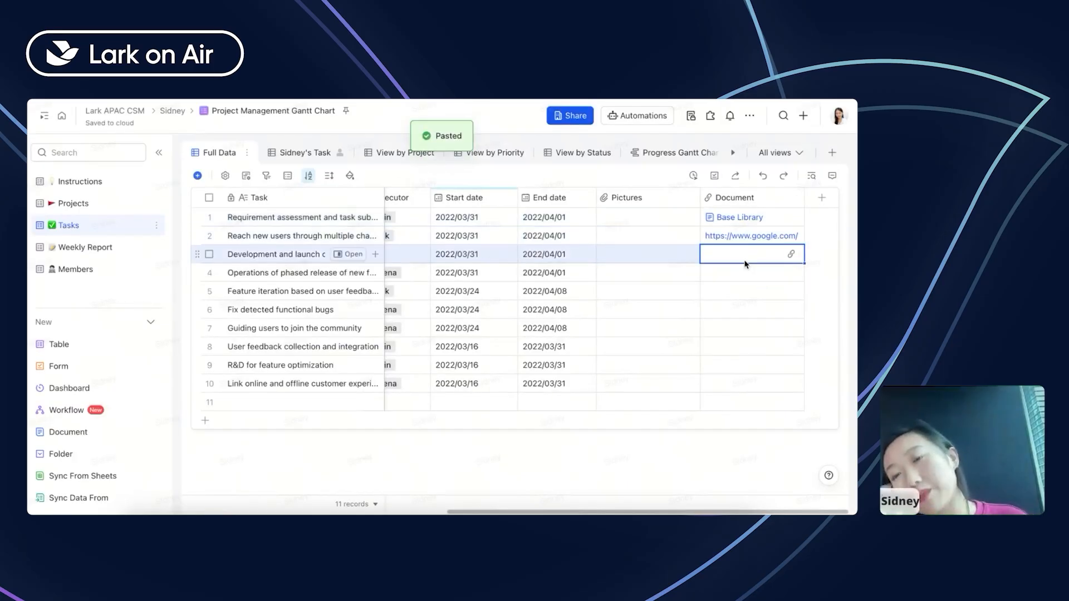
key(Up)
key(Left)
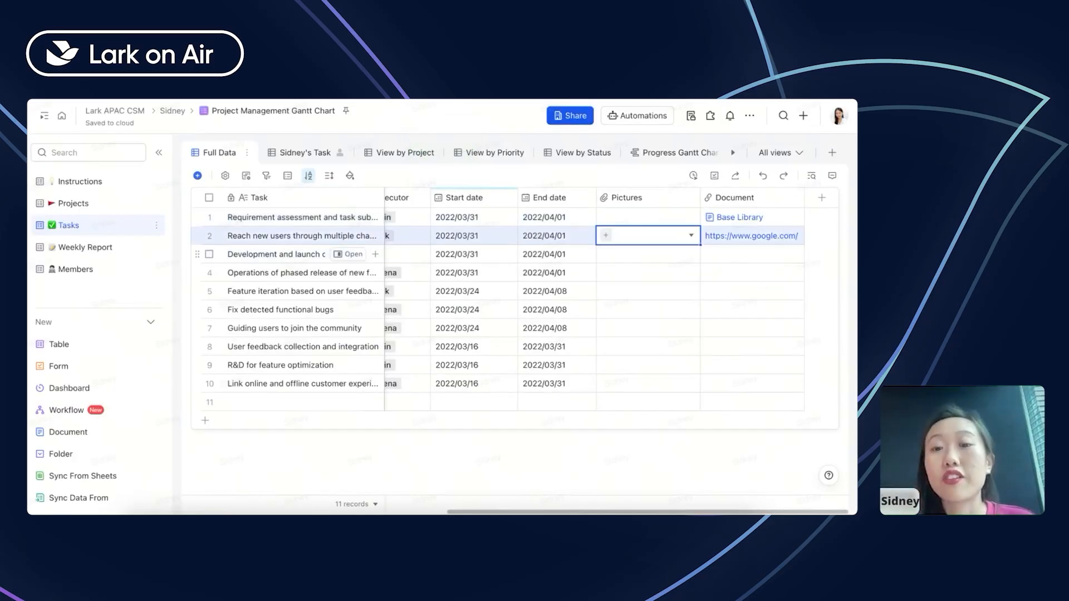
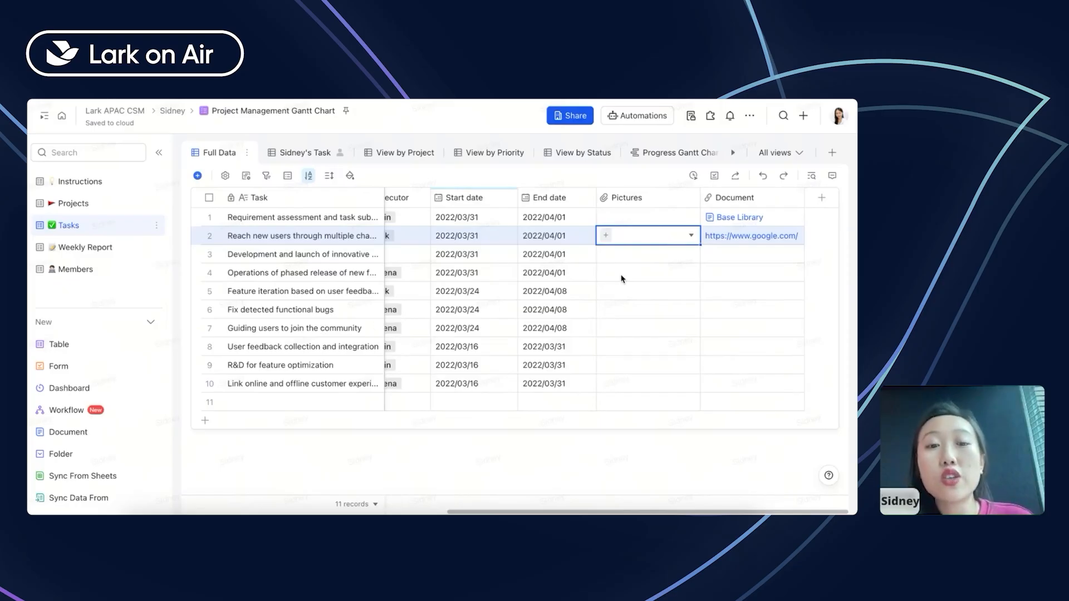
- Insert a Text field before the Pictures field, keeping its default title and type
scroll(626, 276, left, 5)
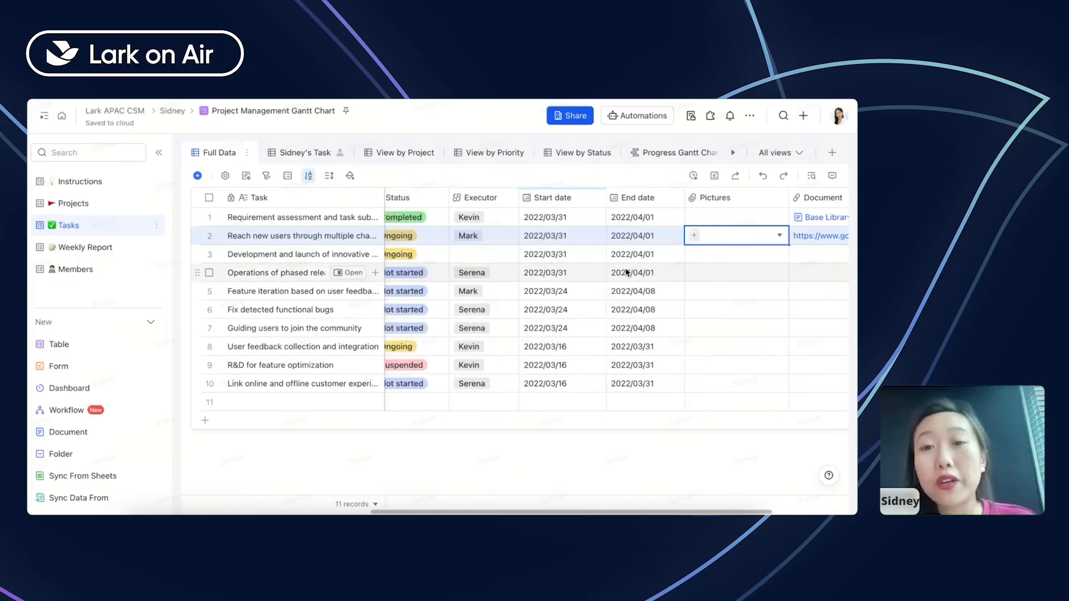
scroll(626, 273, left, 1)
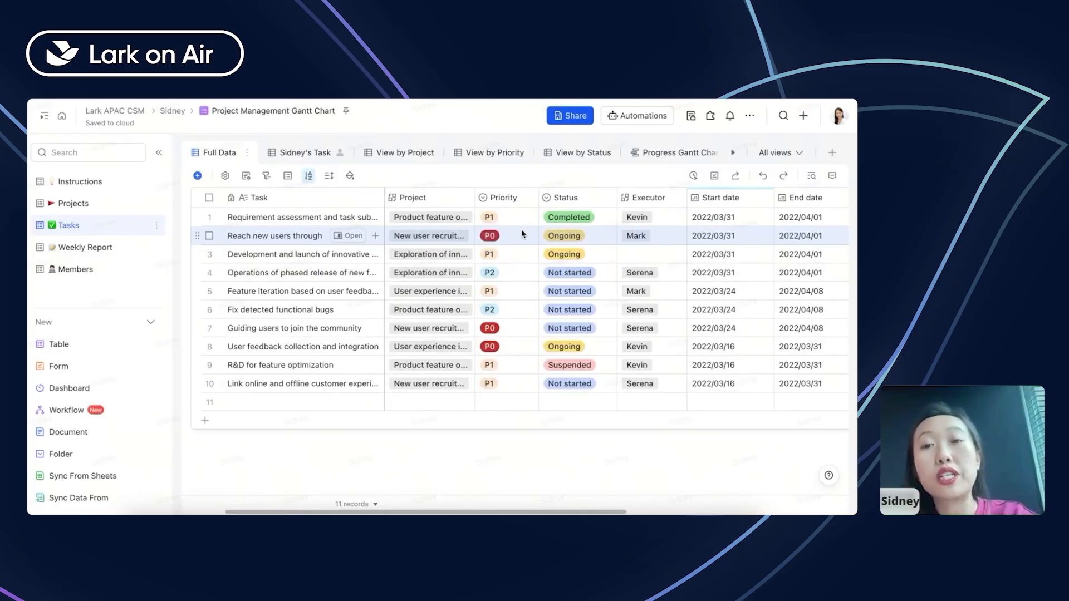
scroll(635, 234, right, 6)
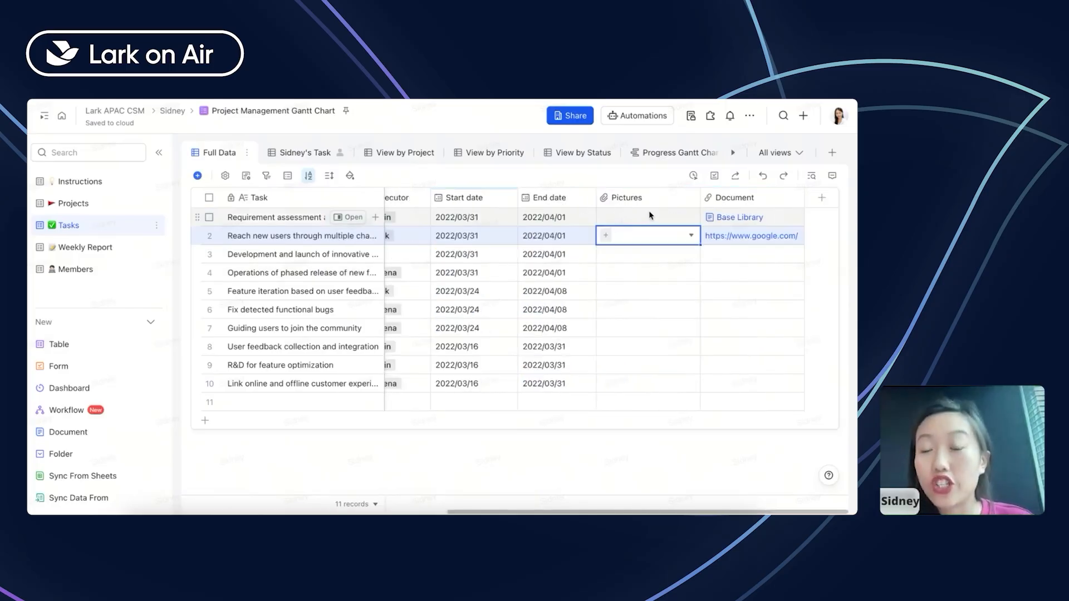
click(636, 200)
right_click(637, 202)
click(646, 314)
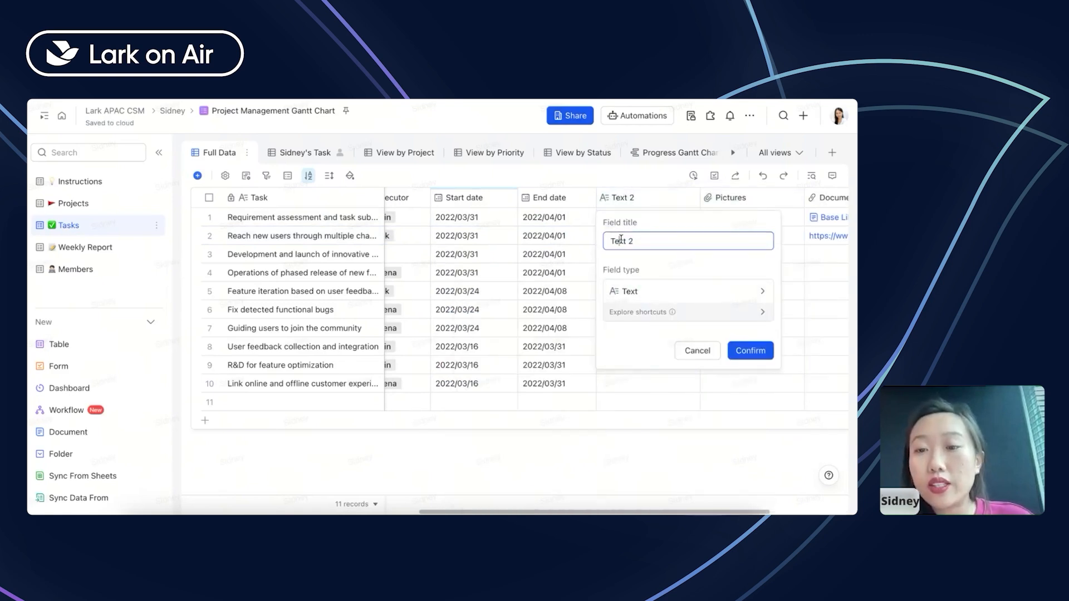
click(546, 251)
- Hide the Executor field in the Full Data view
scroll(546, 251, left, 6)
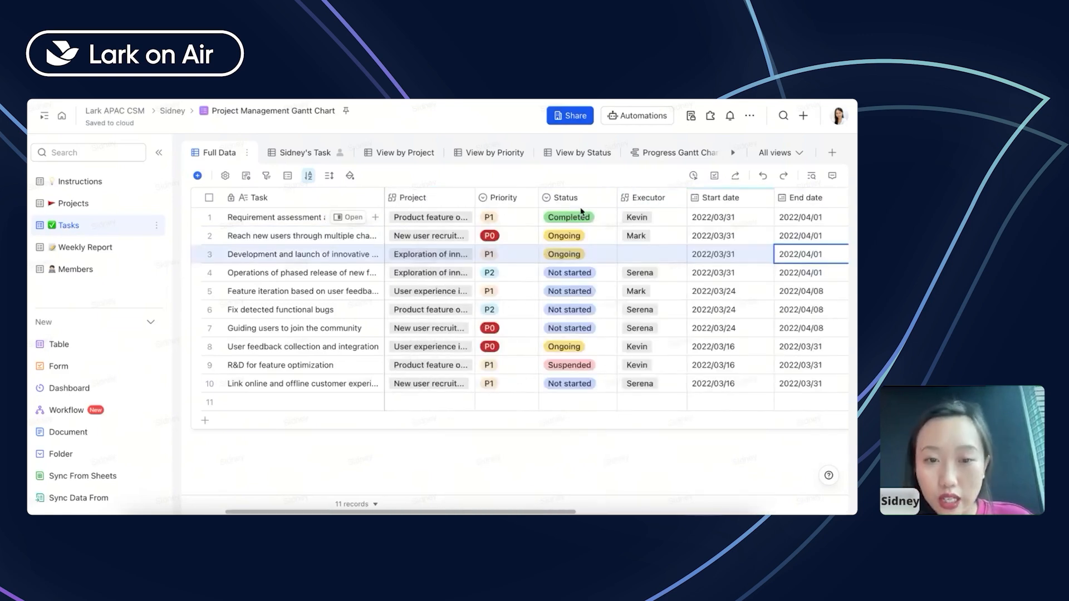
click(650, 198)
click(225, 175)
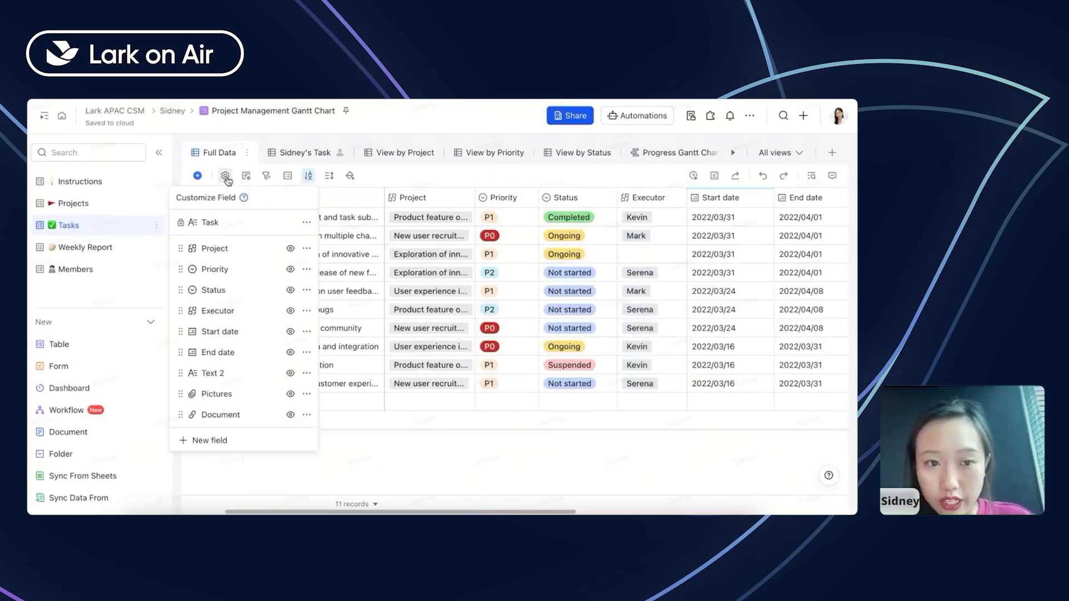
click(290, 310)
- Insert a field before Start date, title it PIC and set its type to Person
click(668, 197)
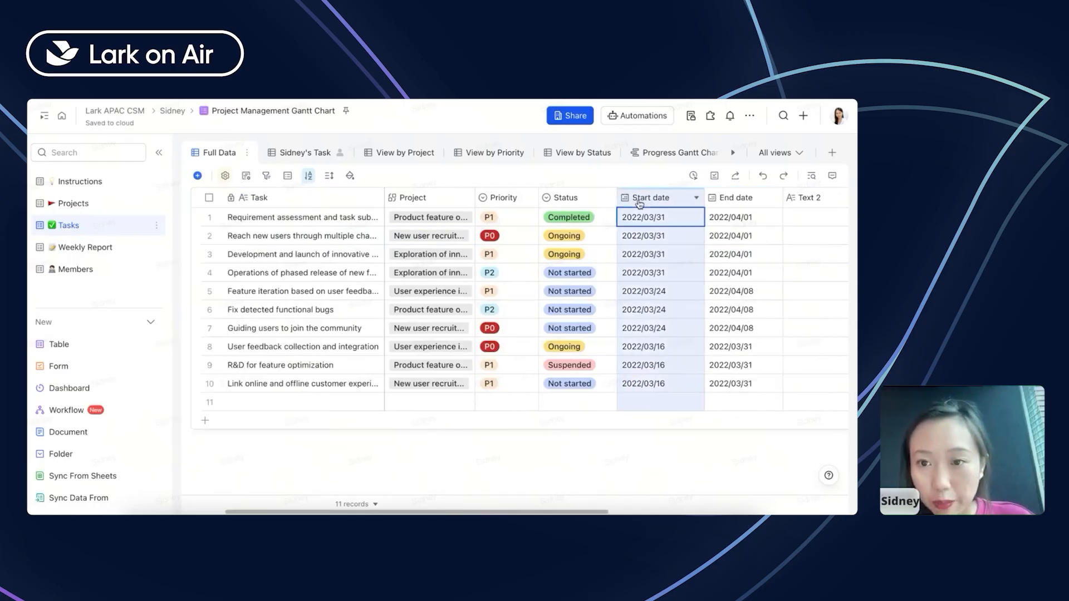
right_click(668, 198)
click(651, 318)
double_click(666, 198)
text(PIC)
click(676, 291)
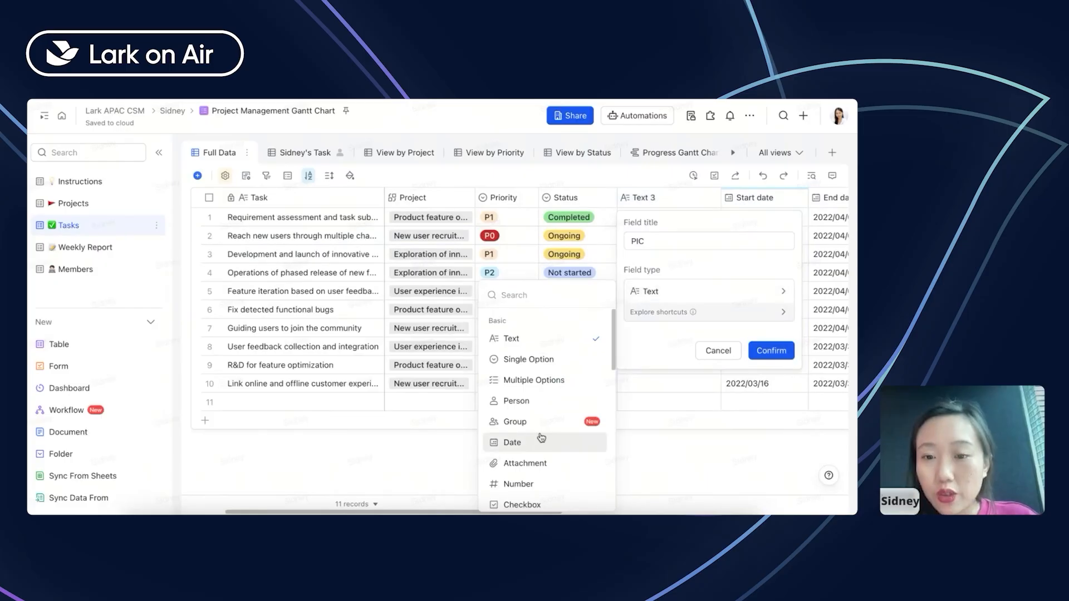
click(517, 403)
click(660, 293)
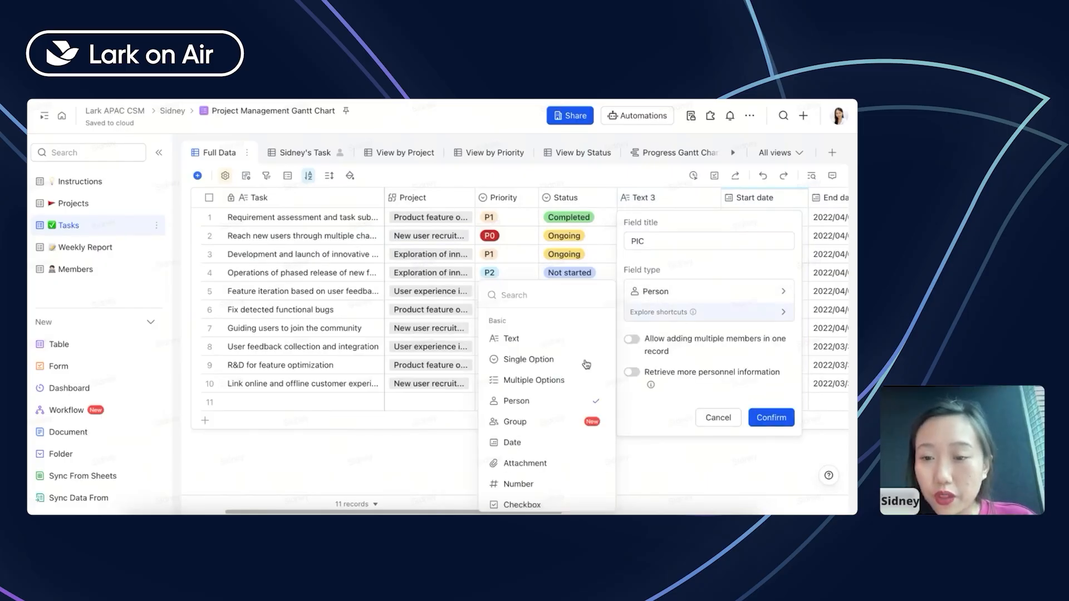
click(520, 405)
click(771, 418)
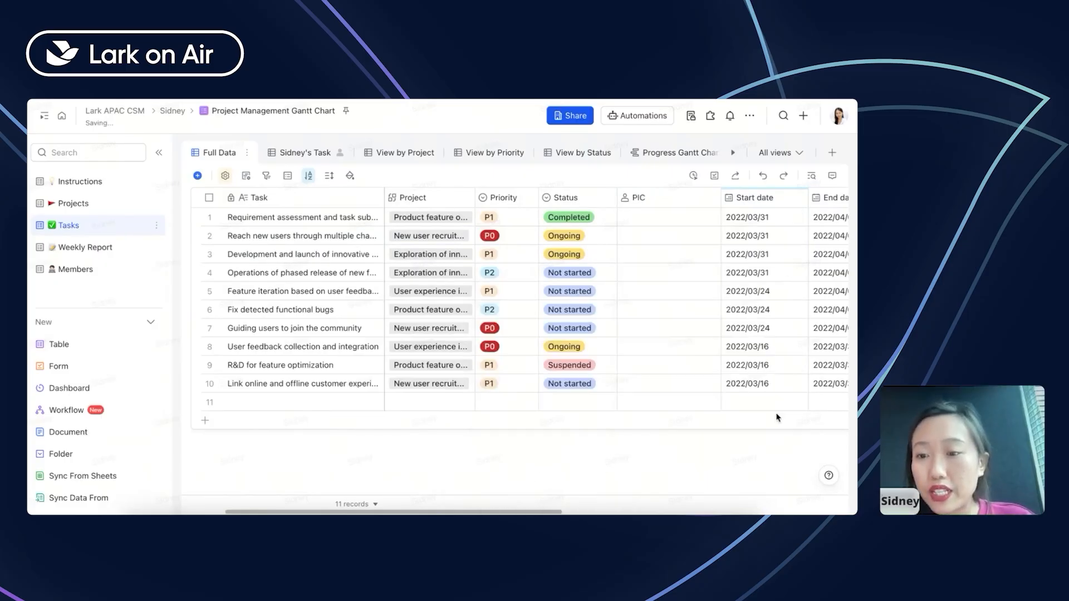
- Open the member picker in the first record's PIC cell and toggle its Send a notification option
click(644, 218)
click(643, 218)
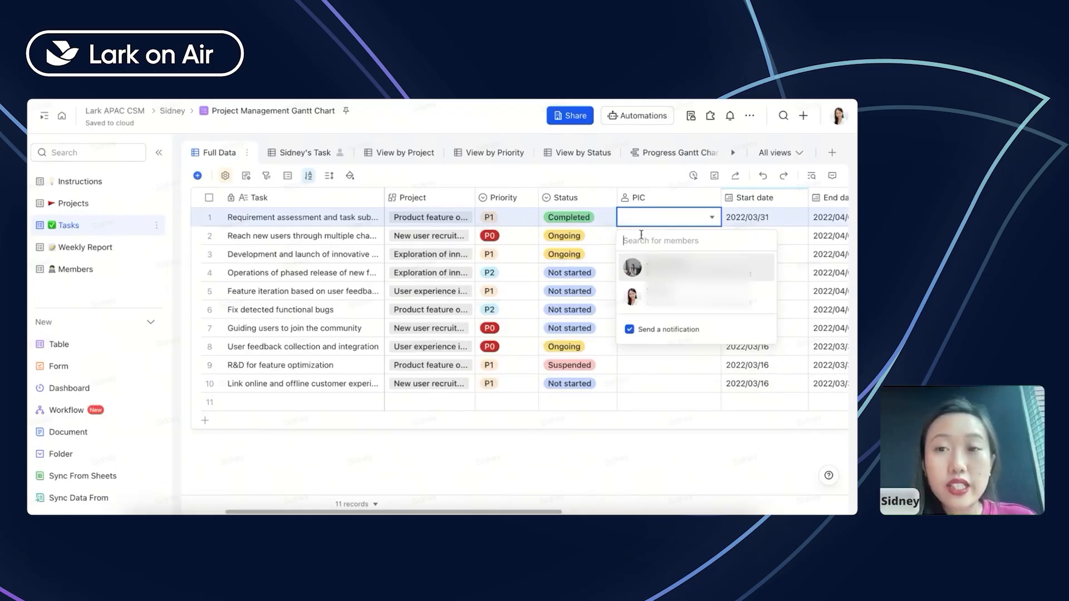
click(639, 333)
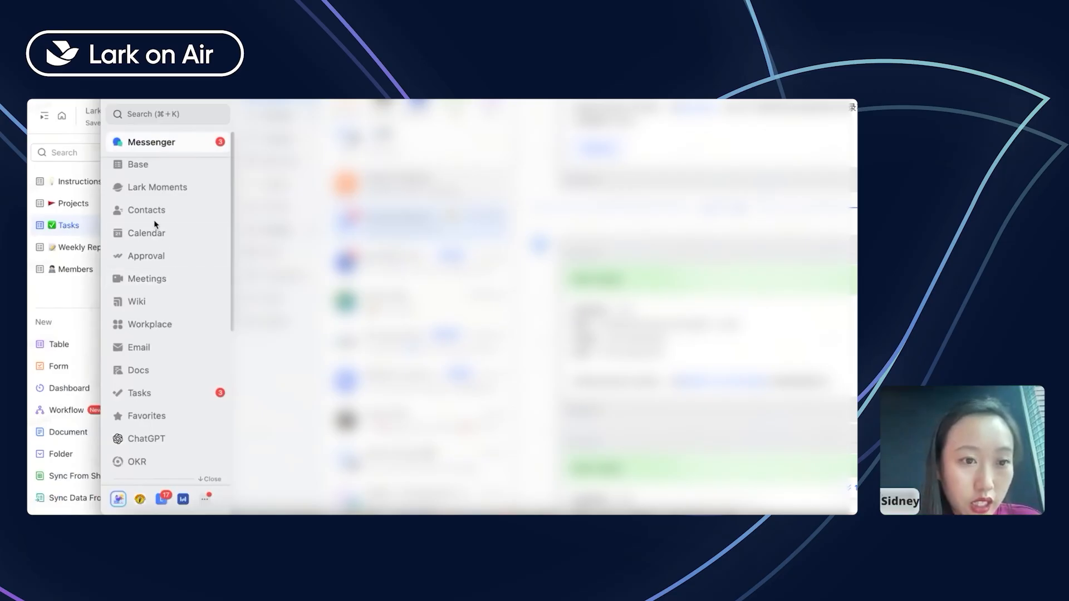
- Review the Customer Success Management members in the organization's Contacts and return to the Tasks table
click(148, 210)
click(348, 160)
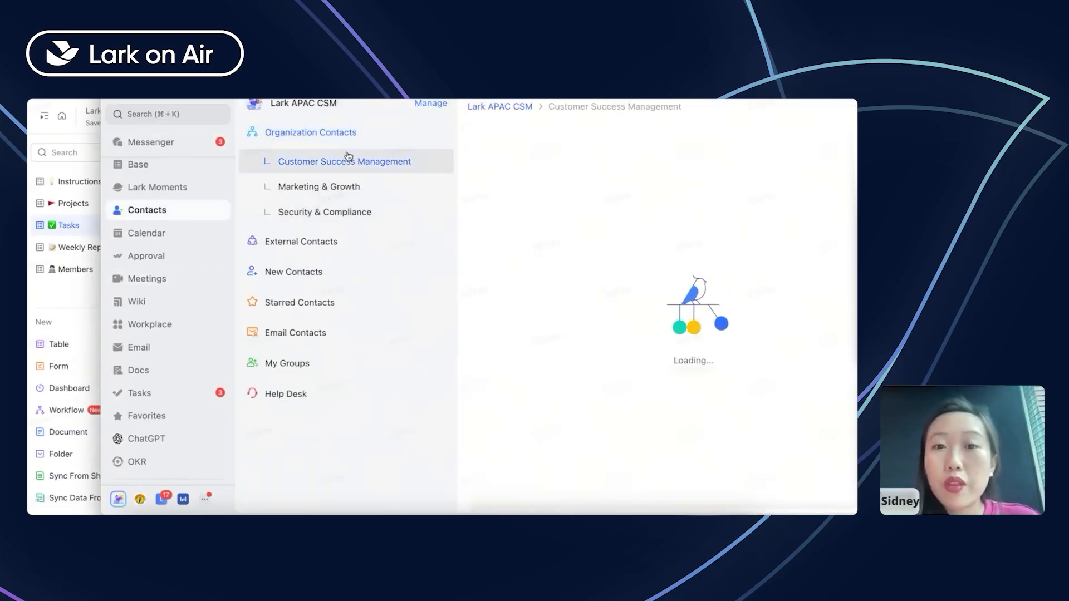
scroll(548, 273, down, 3)
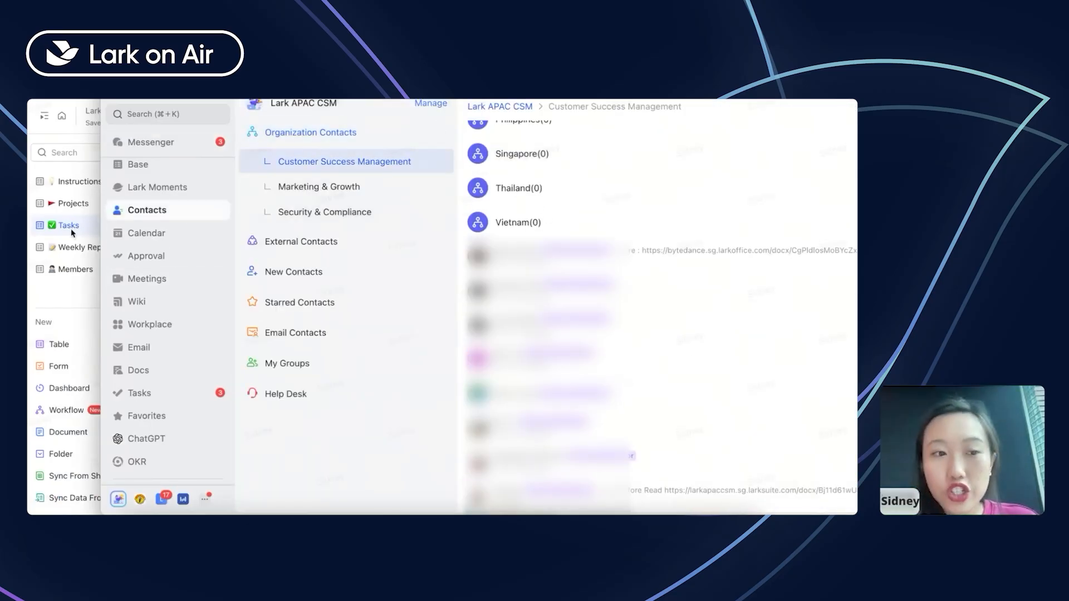
click(56, 280)
- Assign a member to the first record's PIC cell and select the second record's PIC cell
click(670, 274)
click(661, 240)
click(653, 222)
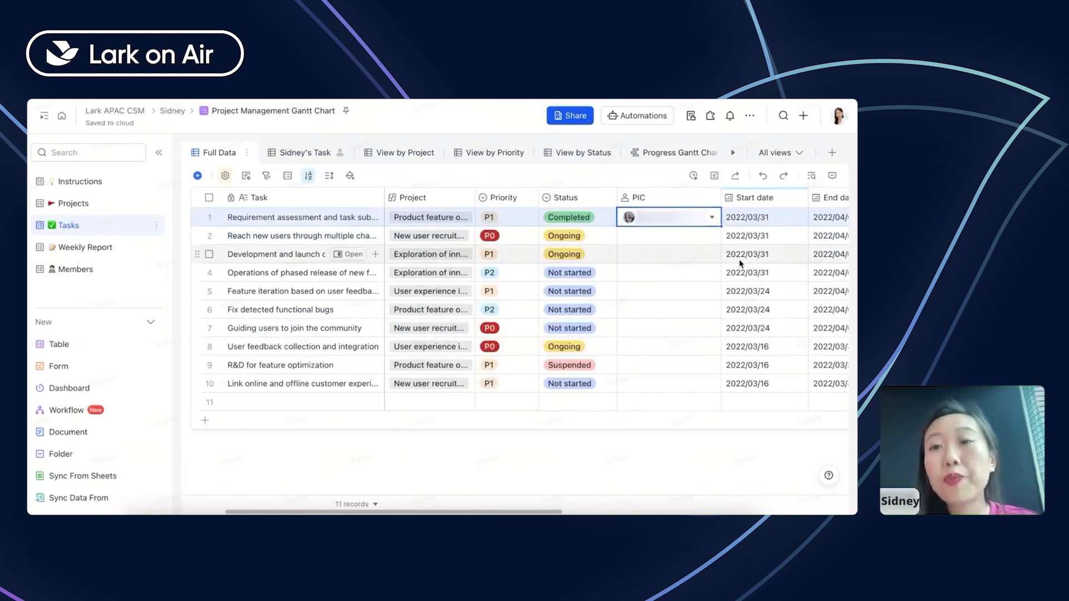
click(678, 244)
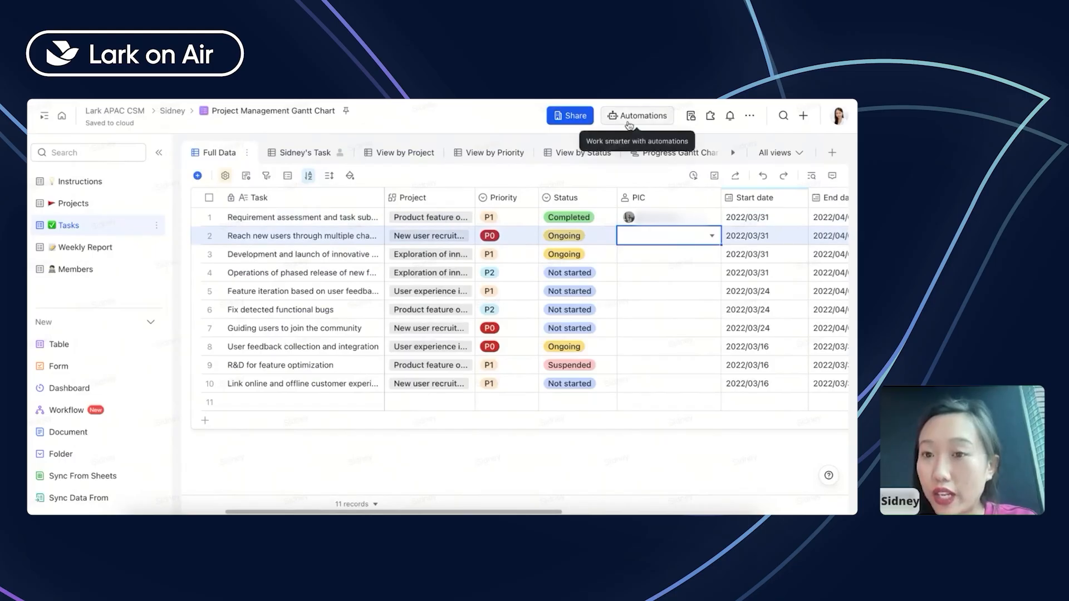
- Insert a new Text field directly before the PIC field
mouse_move(651, 228)
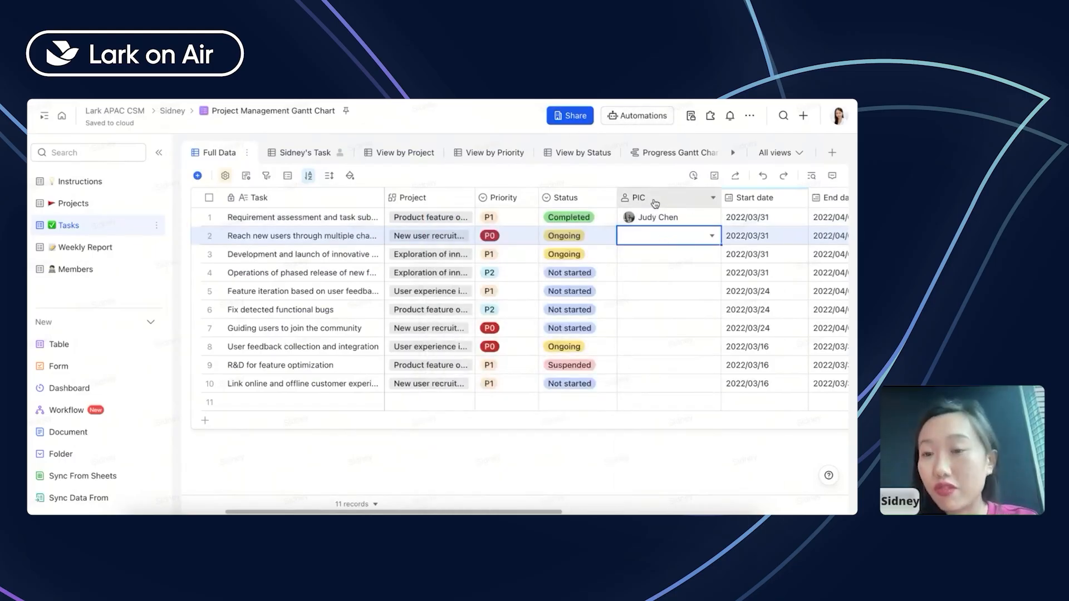
right_click(655, 203)
click(643, 340)
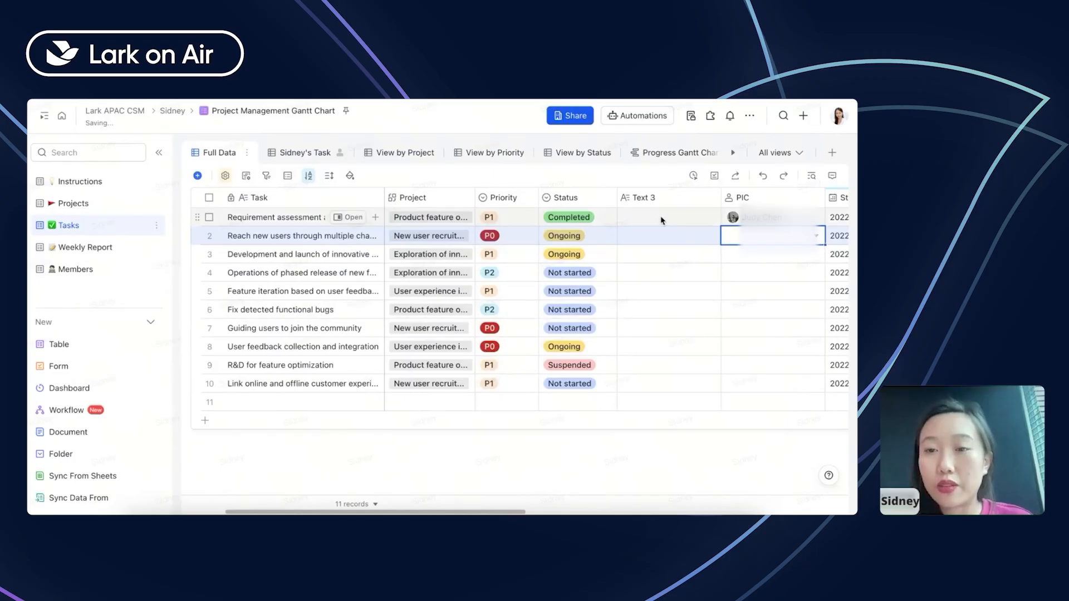
- Rename the new Text field before PIC as PICs
double_click(650, 204)
key(BackSpace)
key(BackSpace)
key(BackSpace)
key(BackSpace)
key(BackSpace)
text(PIC)
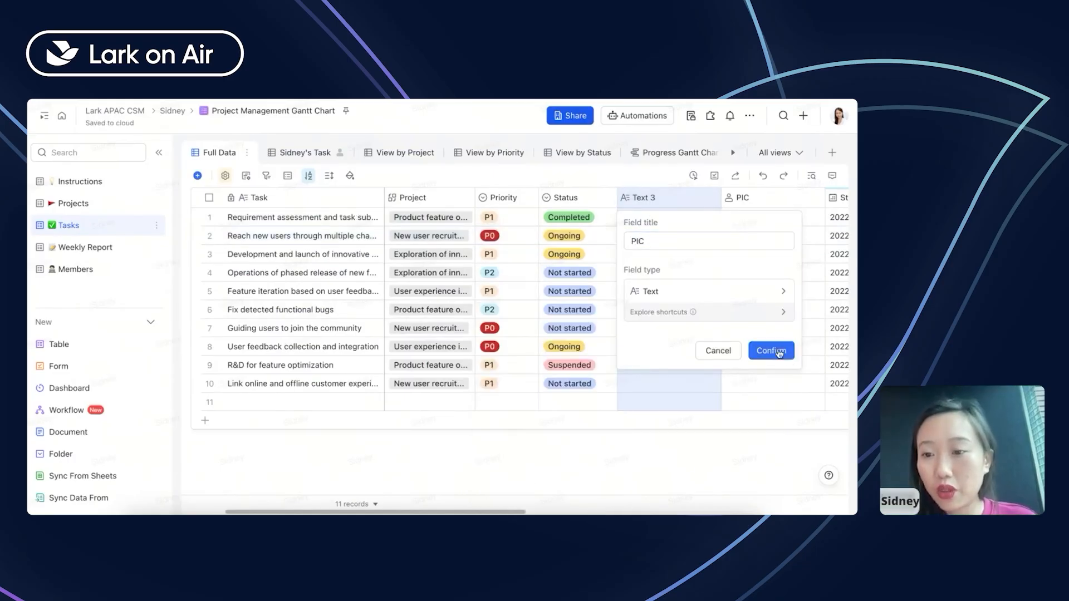
click(778, 352)
click(519, 340)
text(s)
key(Return)
- Enter the person's first name as plain text in the first record's PICs cell and narrow the PICs column
click(649, 221)
click(649, 221)
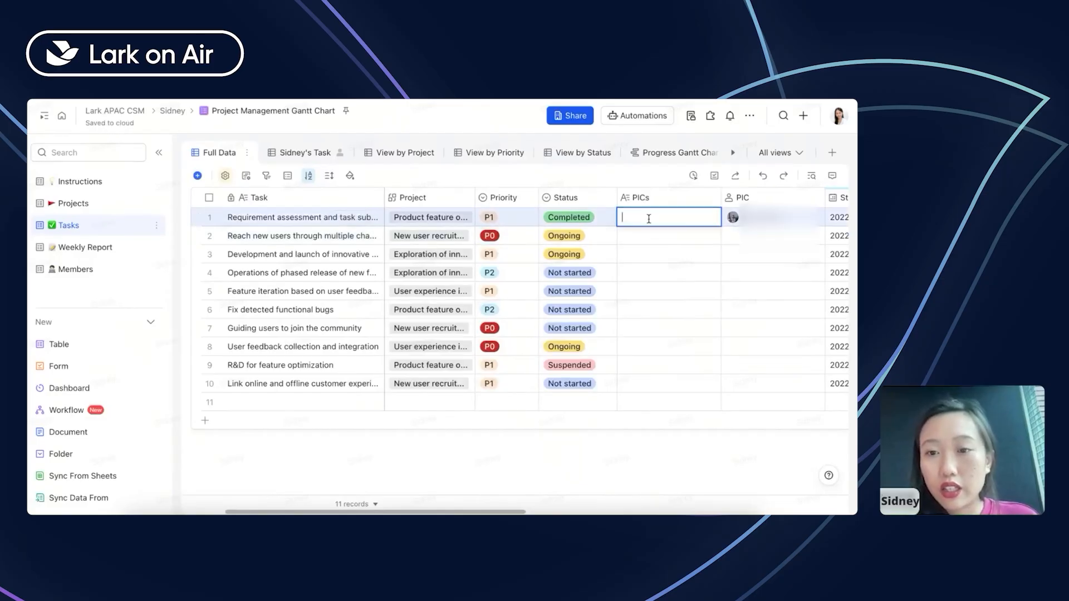
text(Judy)
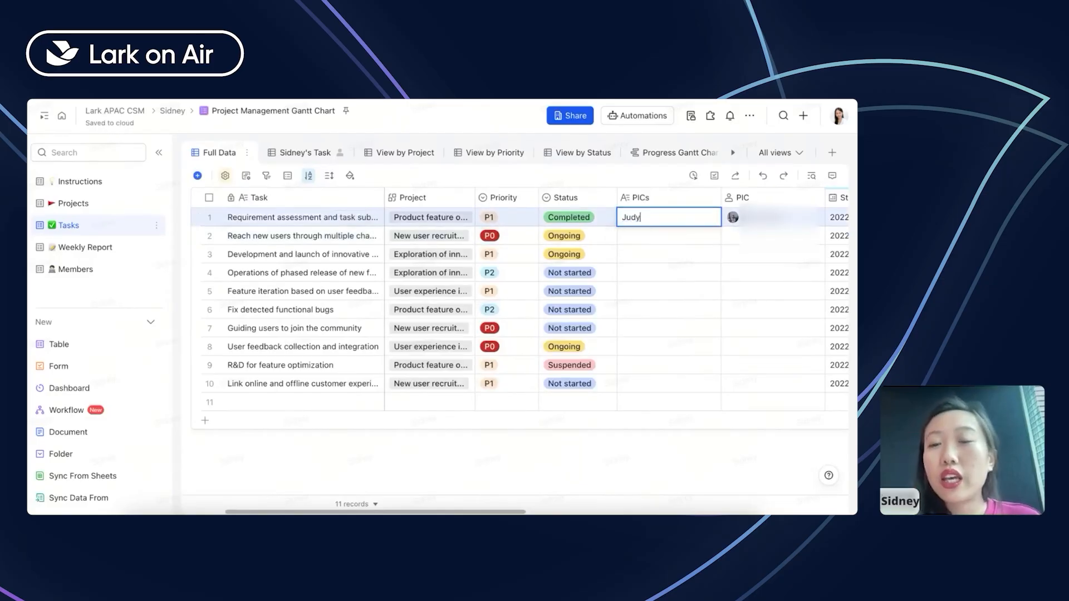
key(Return)
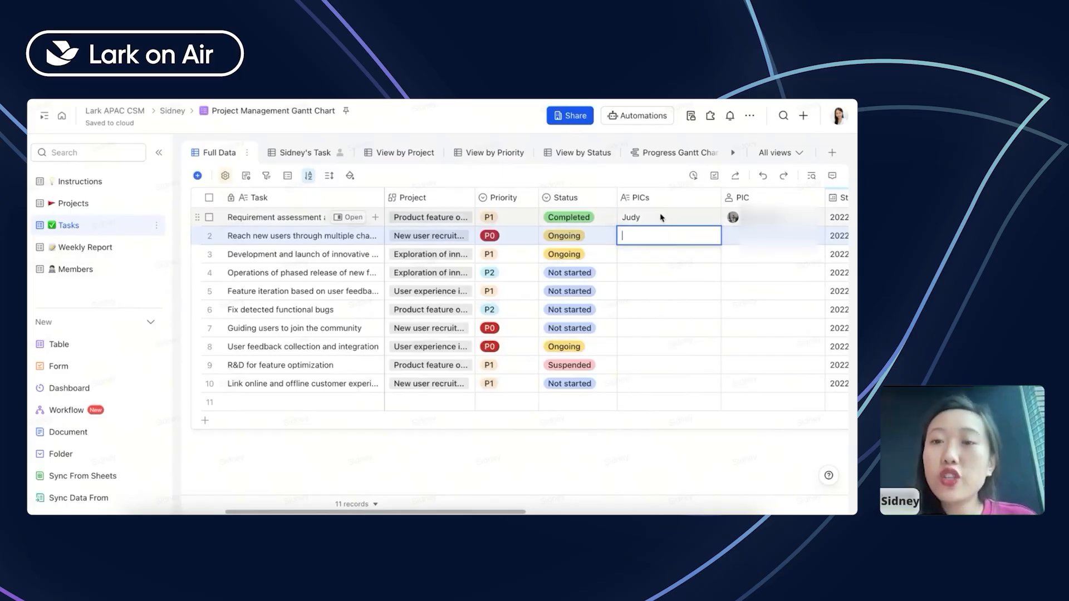
click(661, 218)
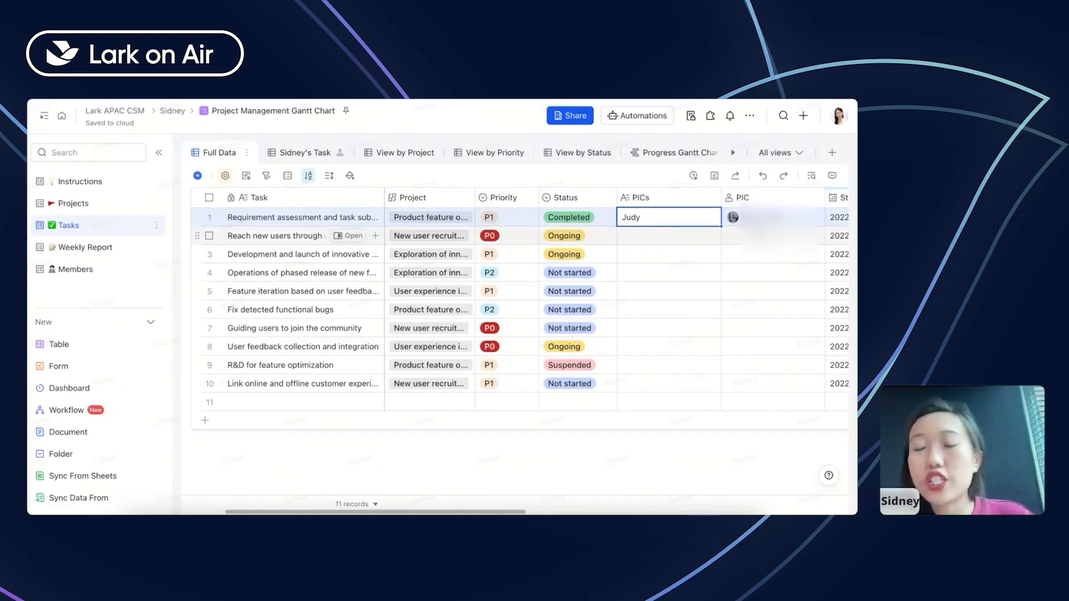
drag(721, 198, 671, 198)
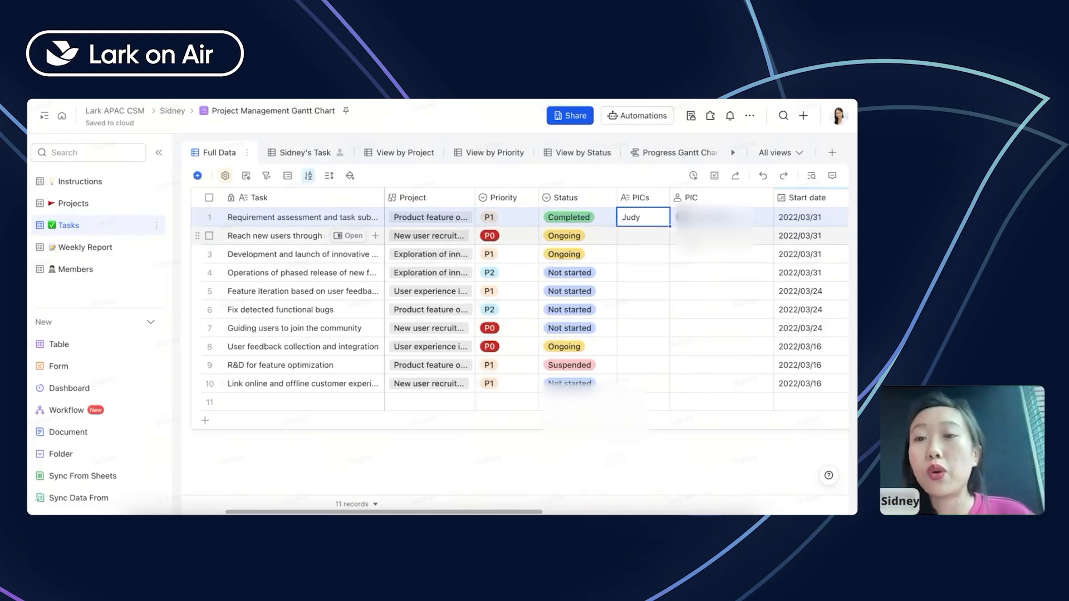
- Open the PIC field's settings and look through the available field types
click(722, 236)
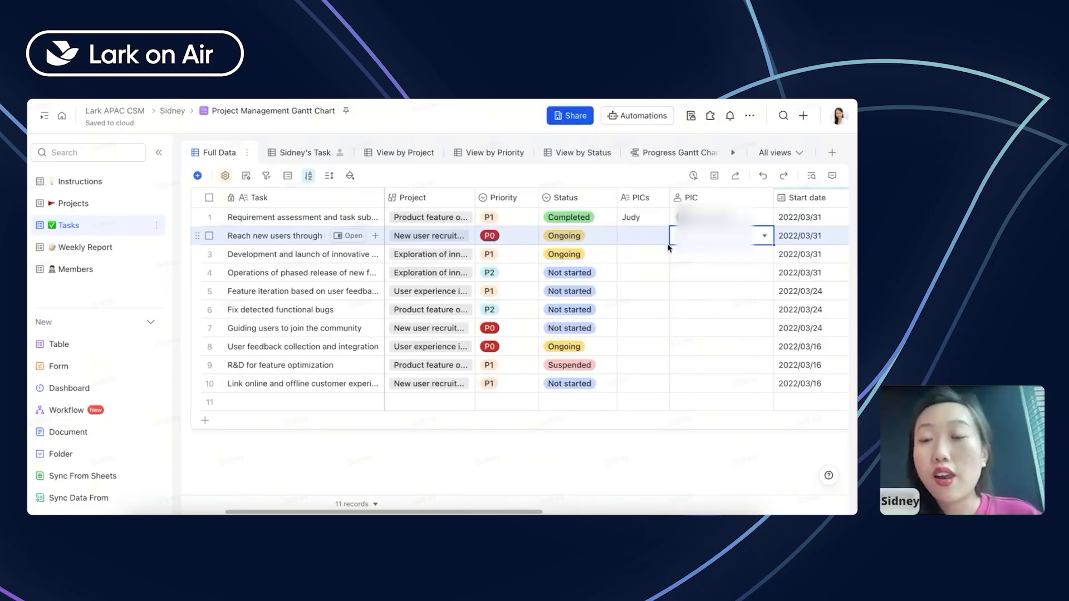
click(704, 197)
click(752, 291)
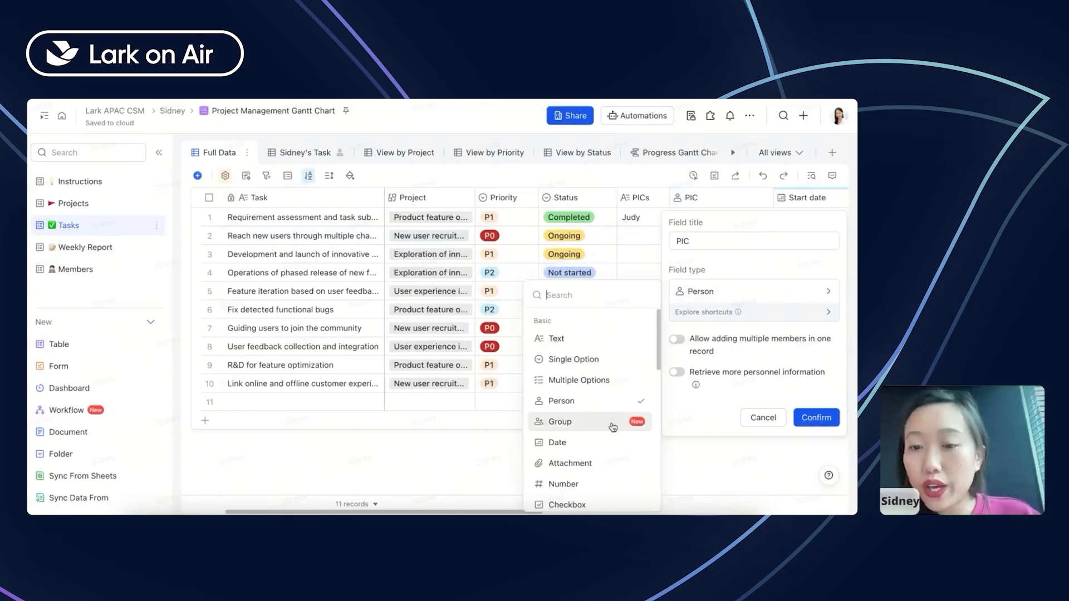
scroll(613, 428, down, 3)
scroll(612, 427, down, 6)
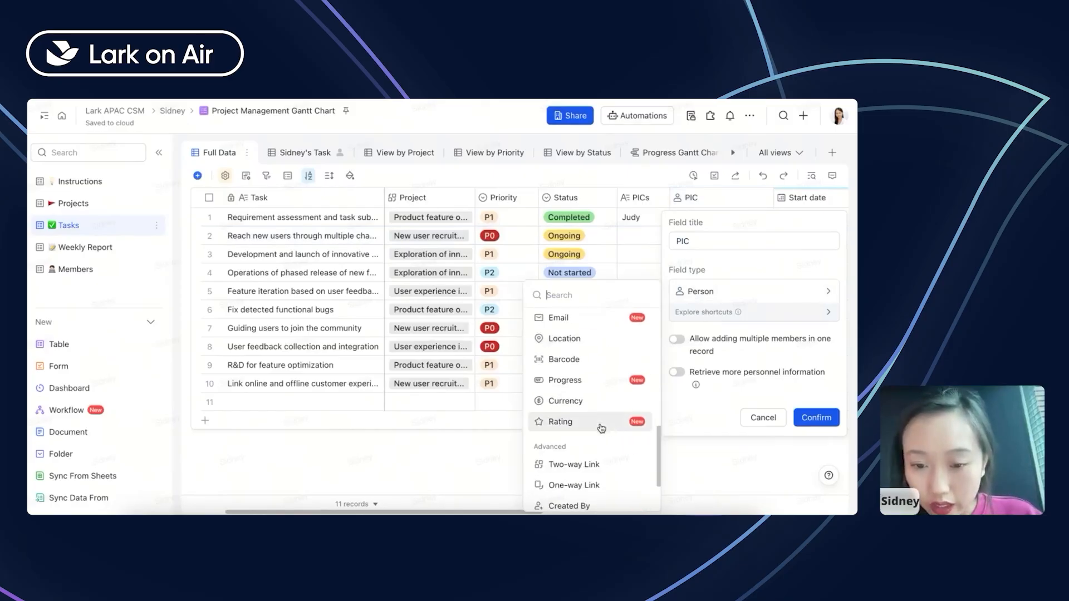
scroll(571, 432, up, 4)
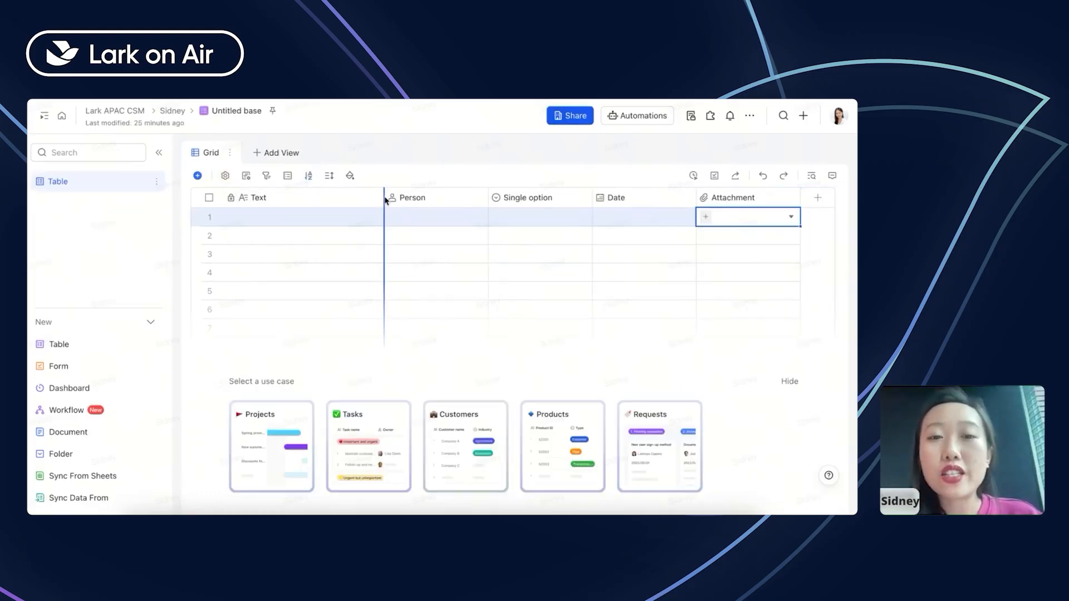
- In the Untitled base, narrow the Text column and re-enter the Person field's title as Person
drag(384, 199, 325, 198)
click(387, 205)
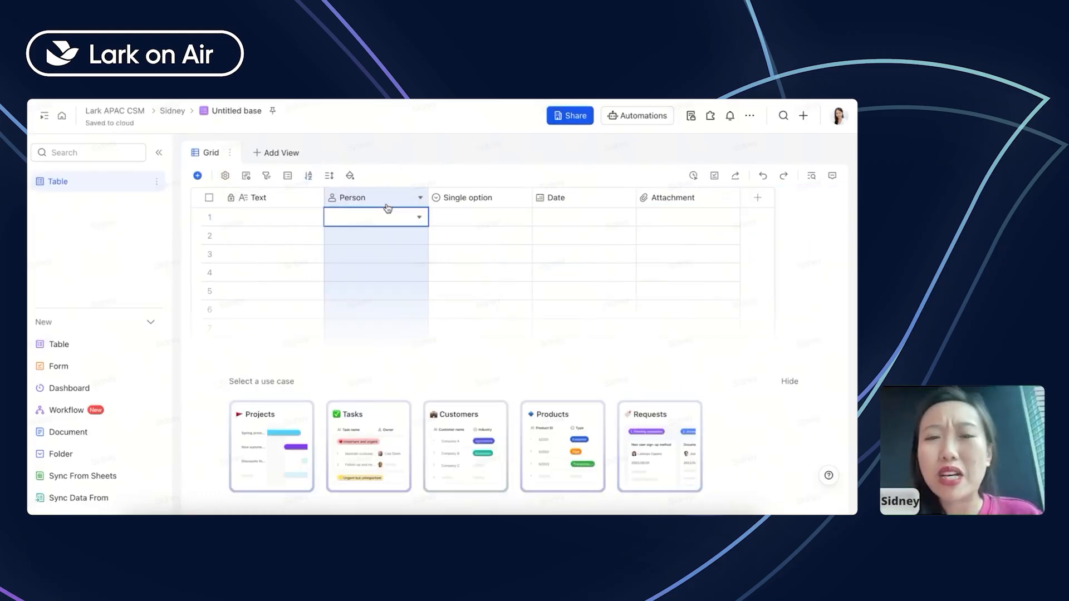
double_click(388, 206)
click(387, 206)
double_click(387, 207)
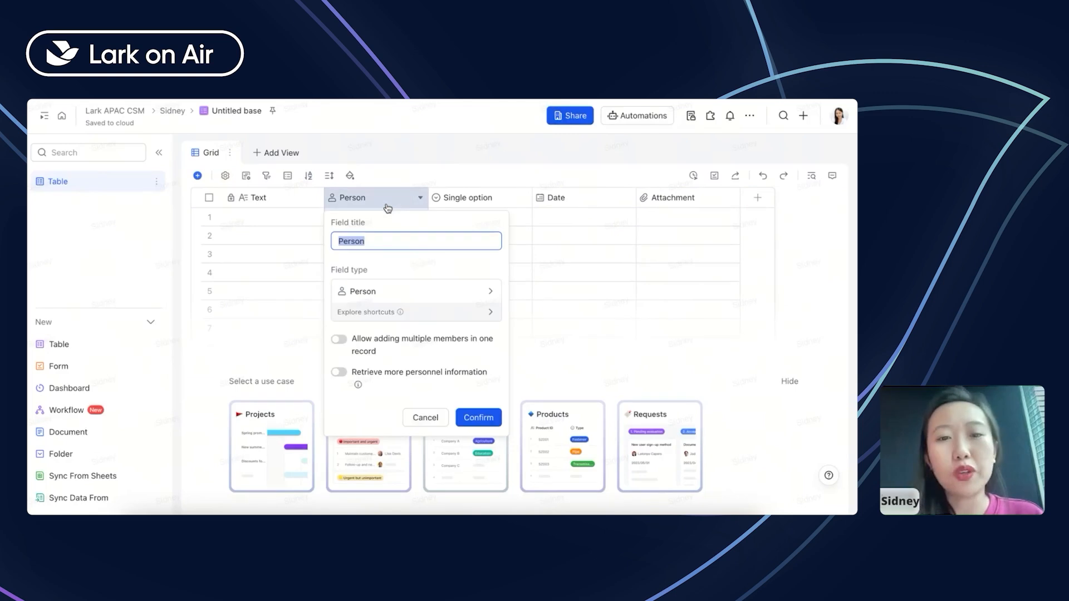
key(BackSpace)
text(P)
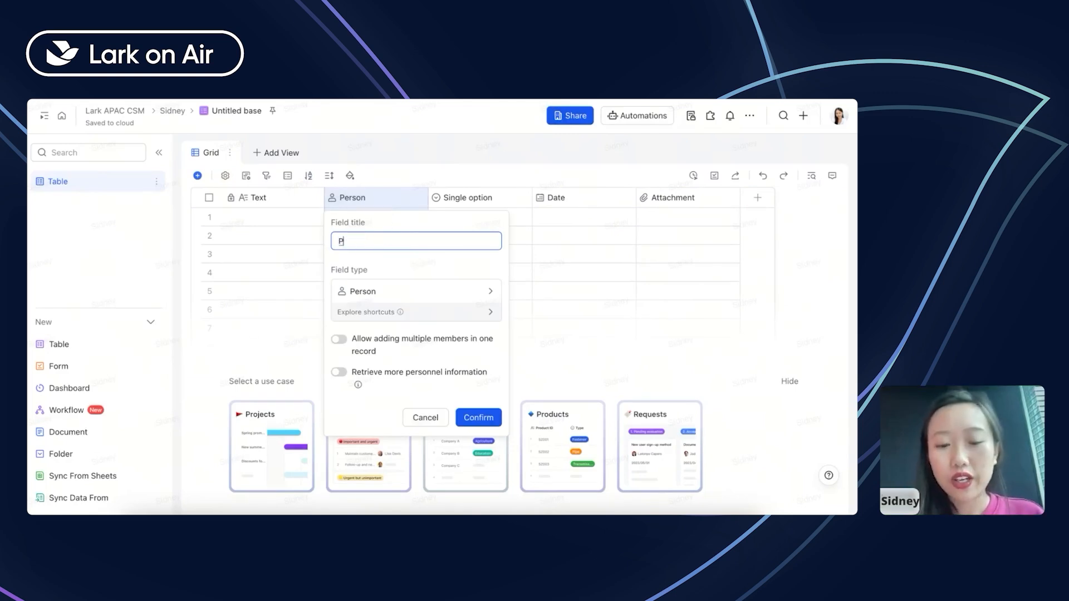
text(erson)
key(Return)
key(Return)
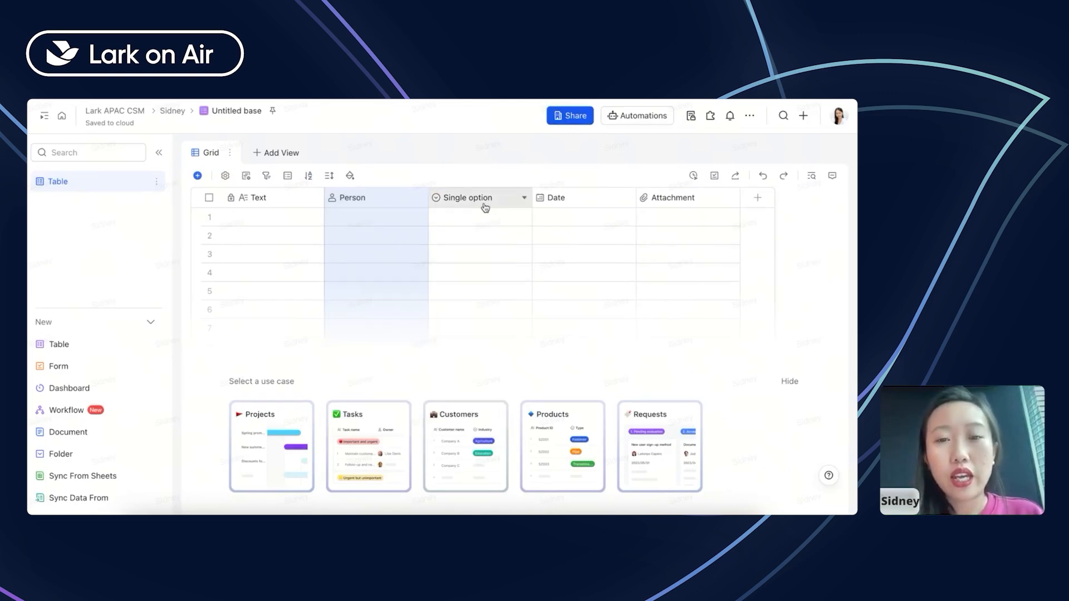
- Delete the Date and Attachment fields from the table
click(563, 198)
shift+click(709, 198)
right_click(708, 198)
click(696, 263)
click(514, 331)
- Rename the Single option field as Service Type
double_click(469, 198)
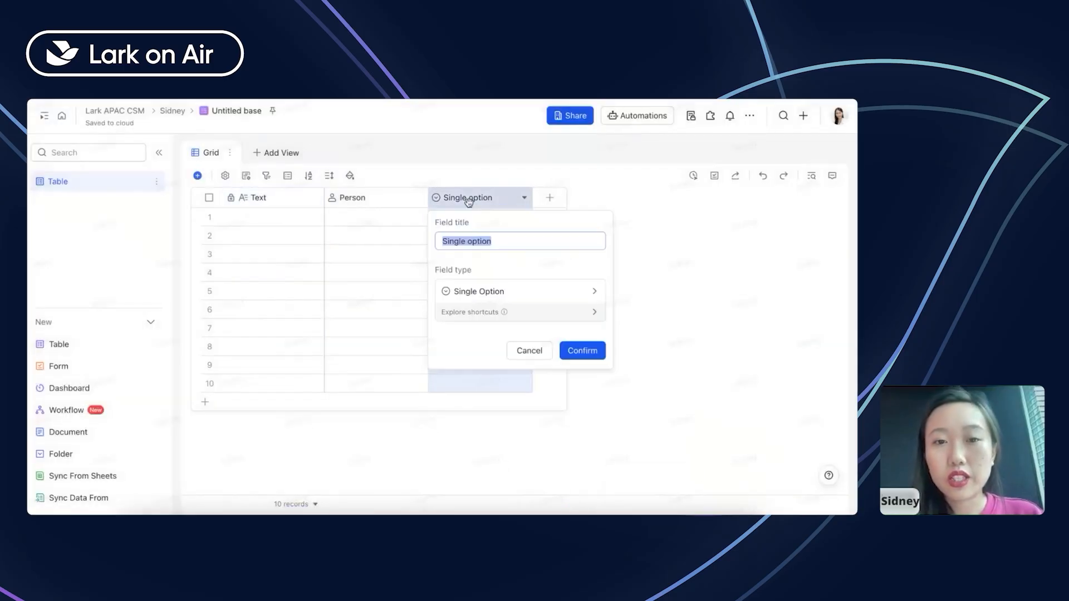
key(BackSpace)
text(Serboce)
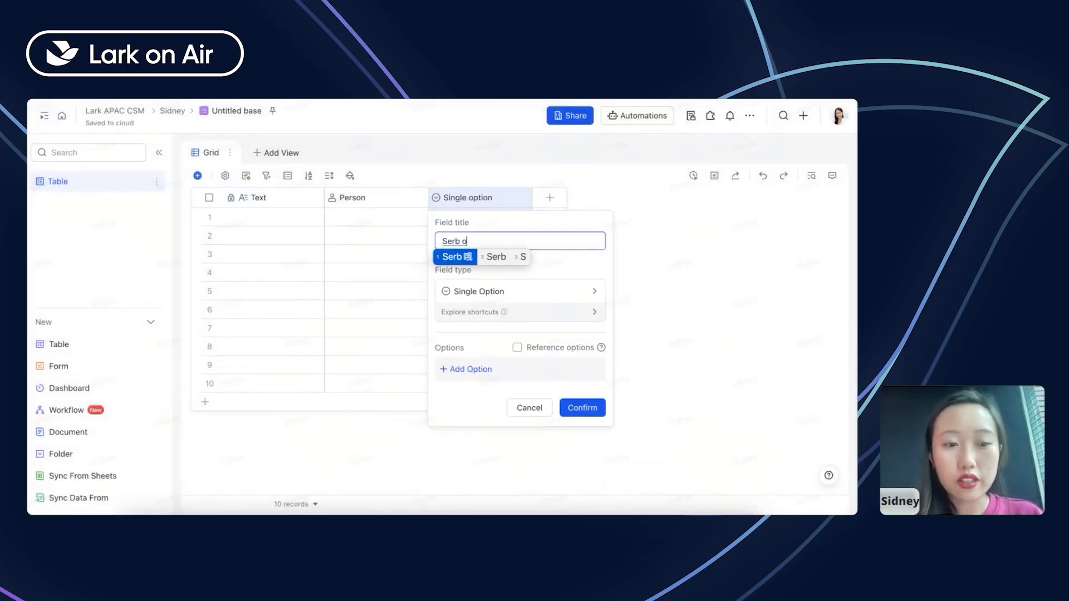
key(space)
key(BackSpace)
key(BackSpace)
key(BackSpace)
text(ervice)
key(Return)
text(Type)
key(Return)
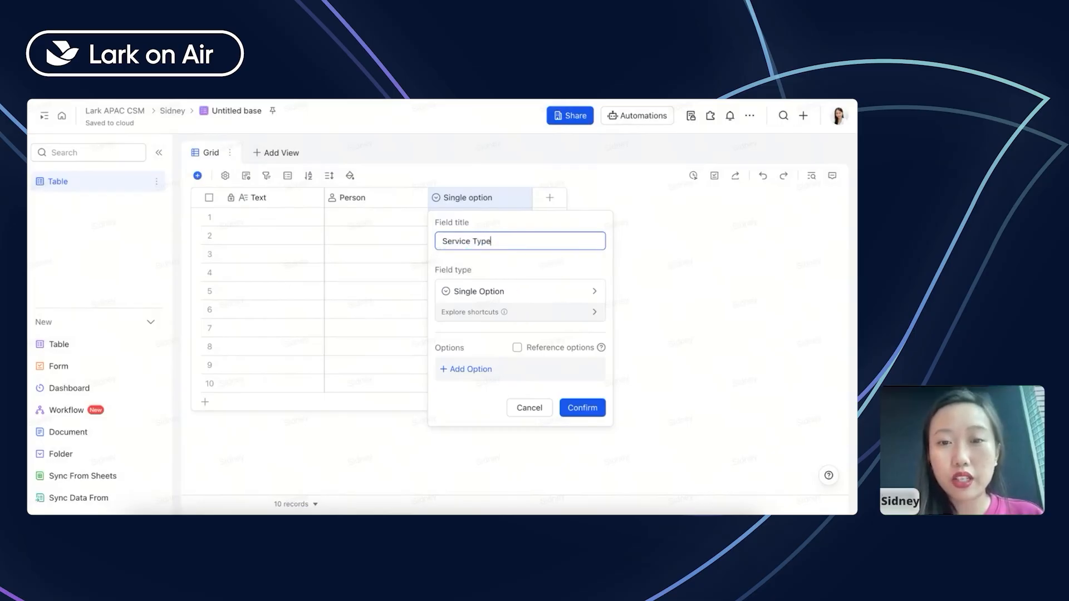
key(Return)
- Assign a colleague to the first record by searching for the name in its Person field
click(445, 222)
click(446, 224)
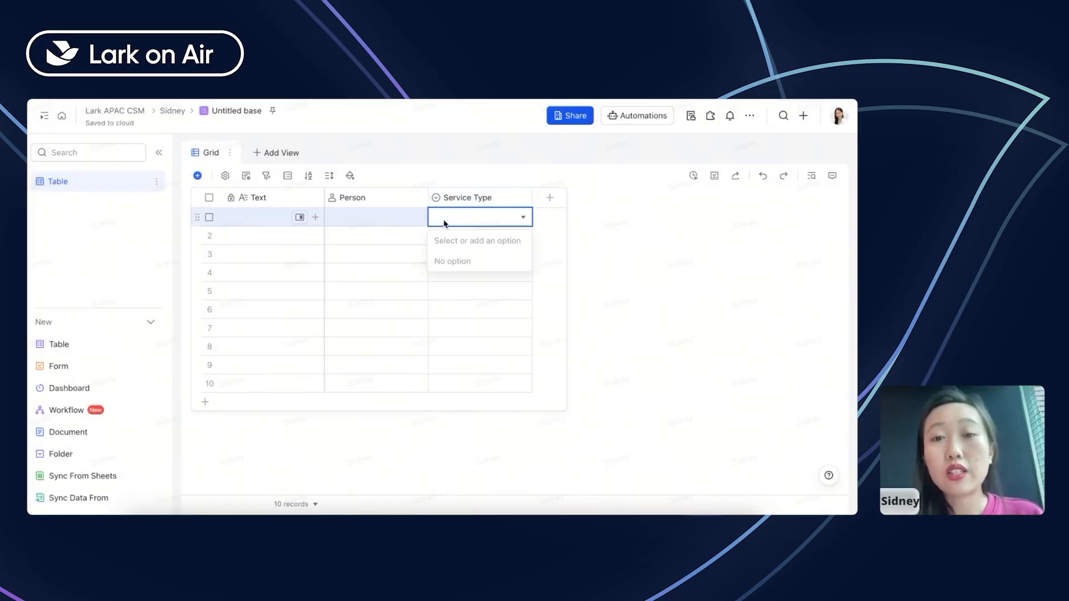
click(368, 217)
click(368, 217)
text(al)
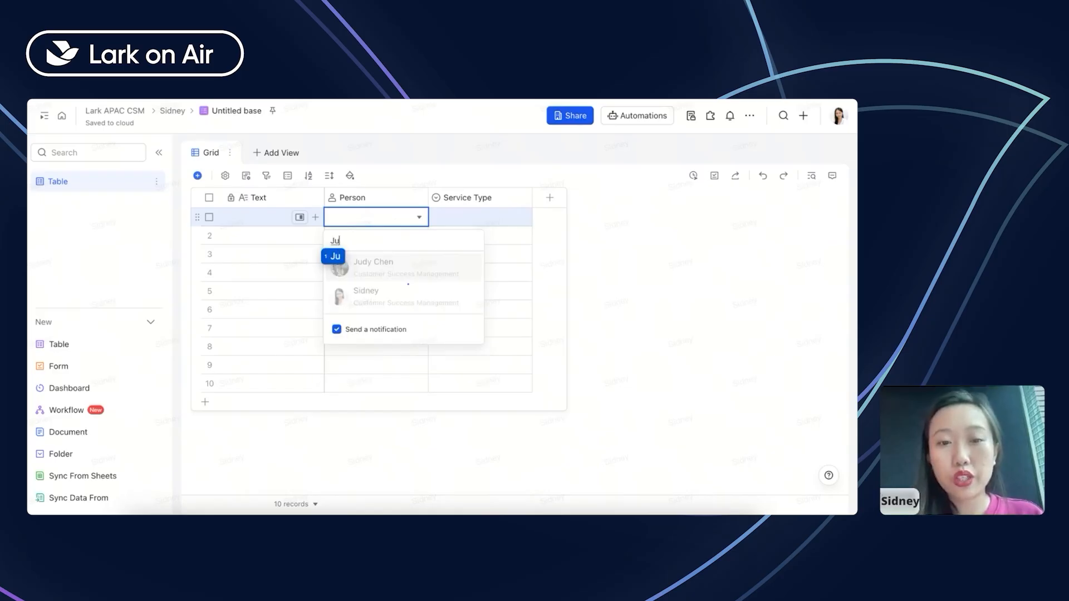
key(Return)
click(366, 272)
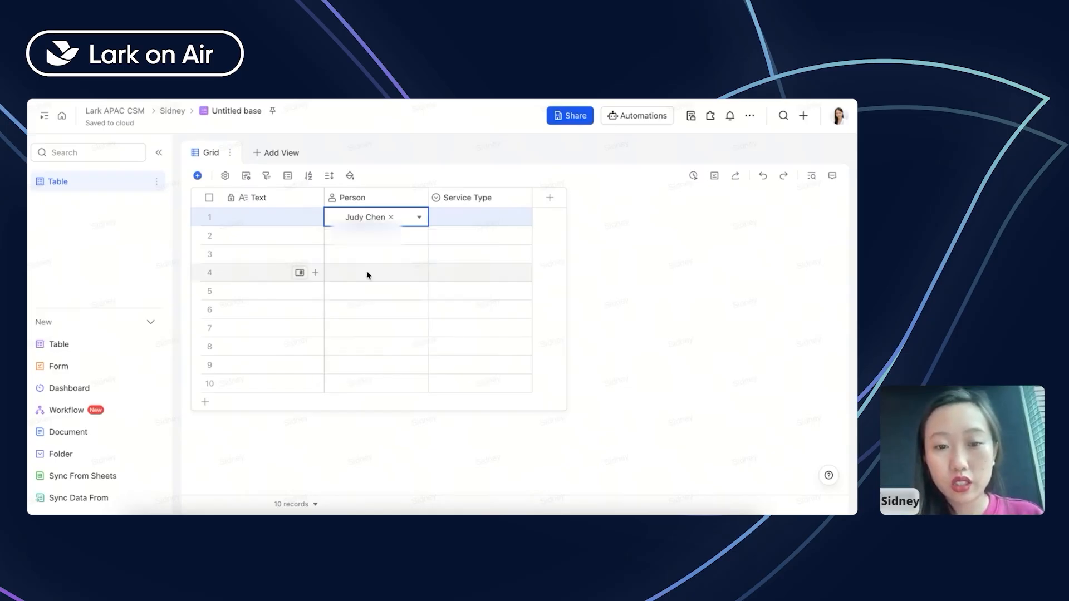
- Add Hardware Maintenance as a new option and set it as the first record's Service Type
click(474, 225)
click(473, 226)
text(Hard)
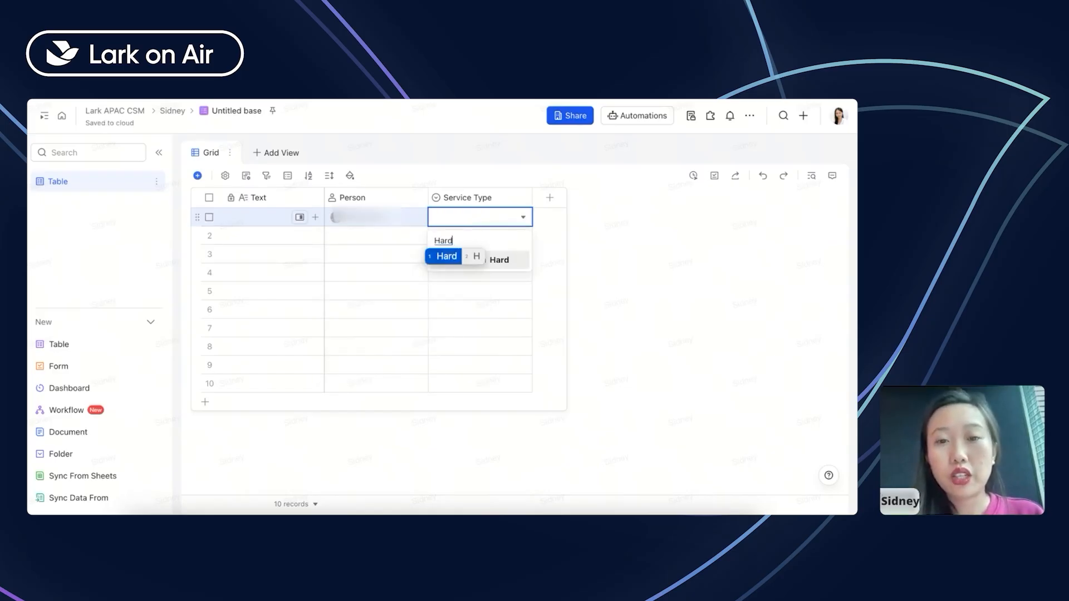
text(ware Maintenance)
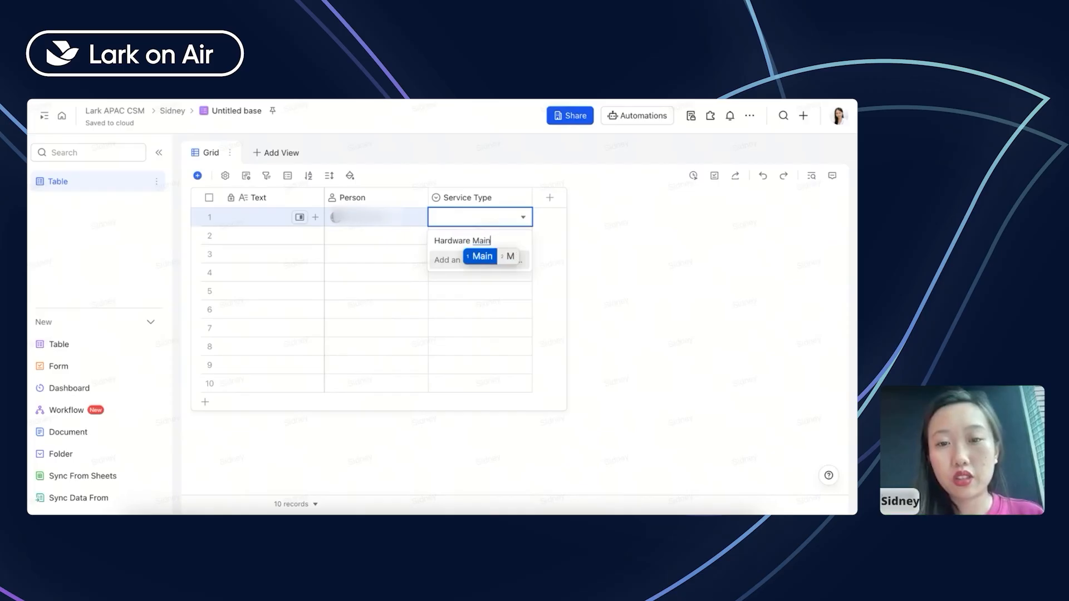
key(Return)
key(Return)
- Assign a different colleague to the second record's Person field
click(387, 236)
click(387, 236)
click(377, 312)
- Add Software Maintenance as a new option and set it as the second record's Service Type
click(480, 241)
text(So f)
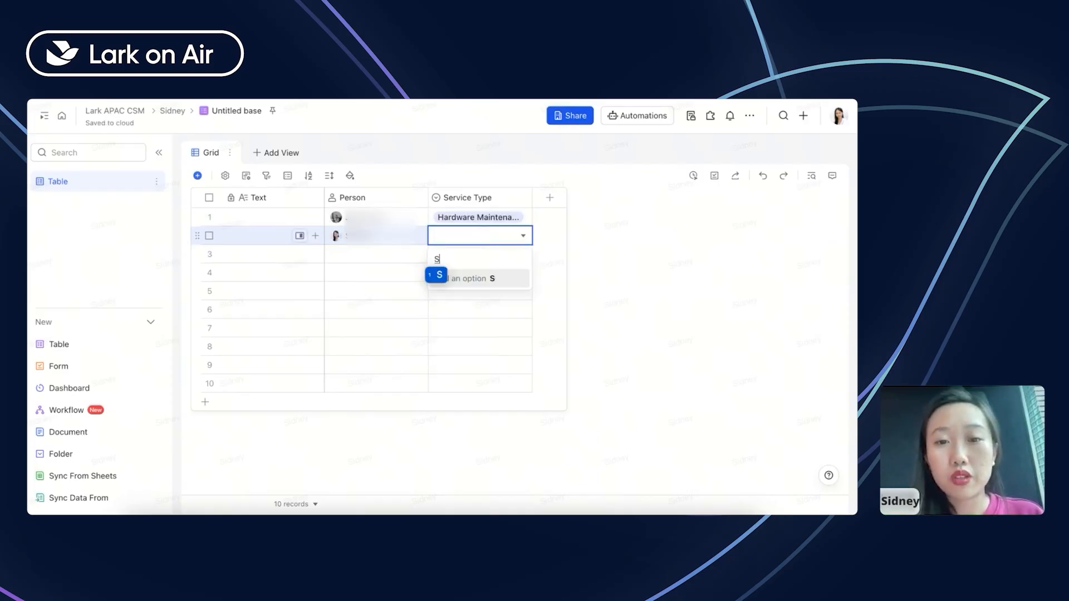
text(are )
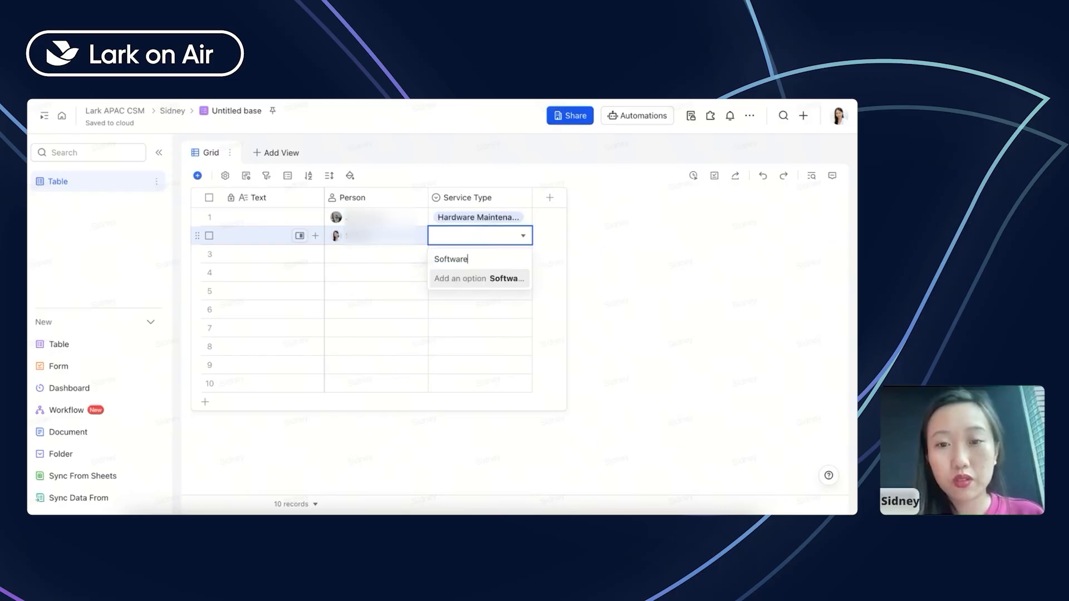
text(Main ten nan c)
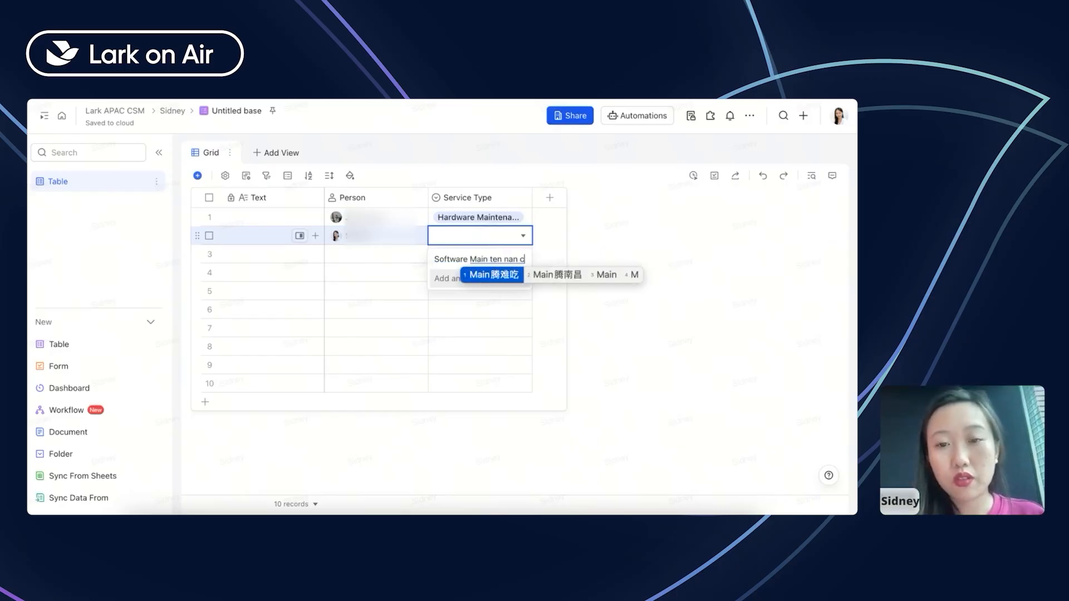
key(BackSpace)
key(BackSpace)
text(ance)
key(Return)
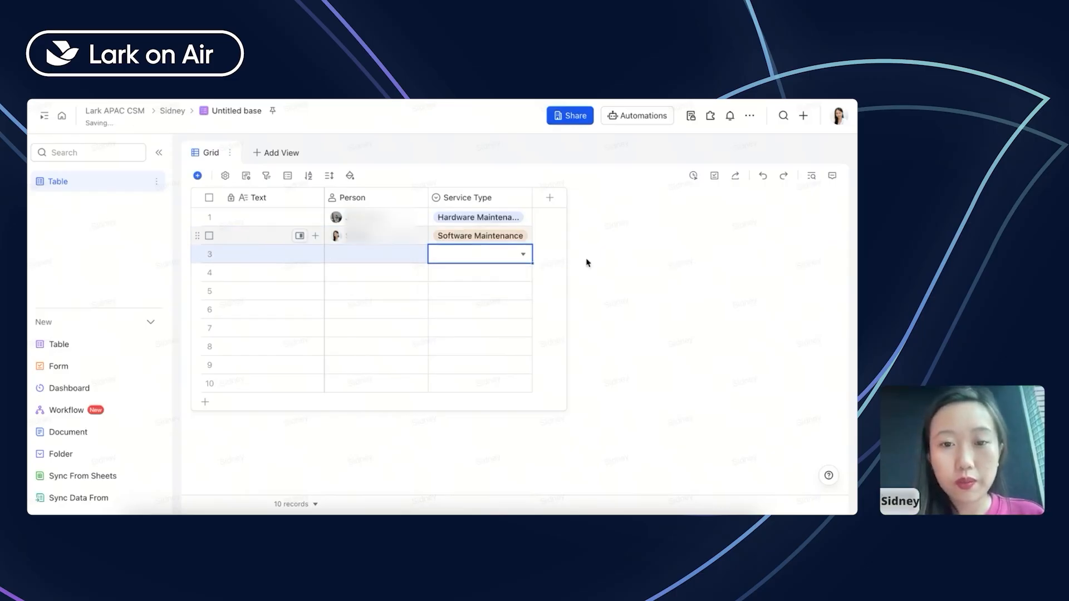
click(587, 262)
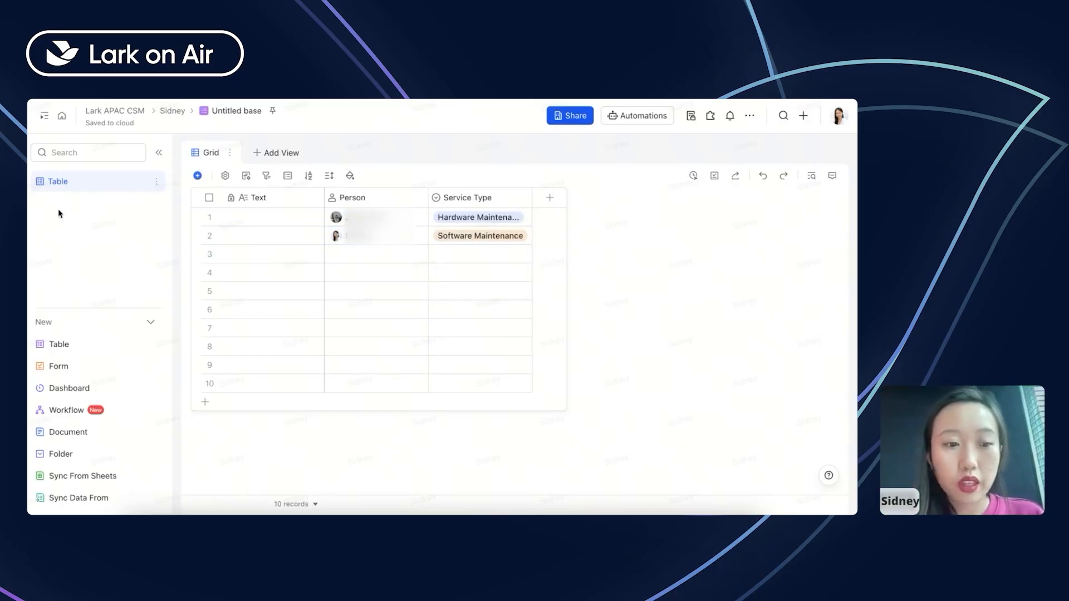
- Rename the table as PIC Scope
double_click(94, 181)
key(BackSpace)
text(PR)
key(BackSpace)
key(BackSpace)
text(PRO)
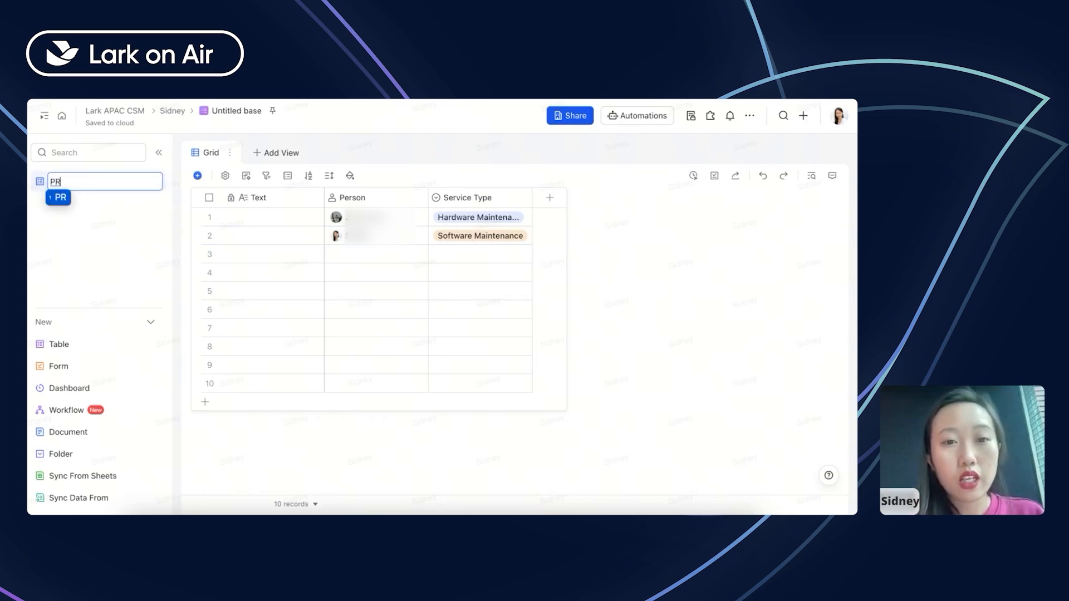
key(BackSpace)
key(BackSpace)
key(BackSpace)
text(PlC Scope)
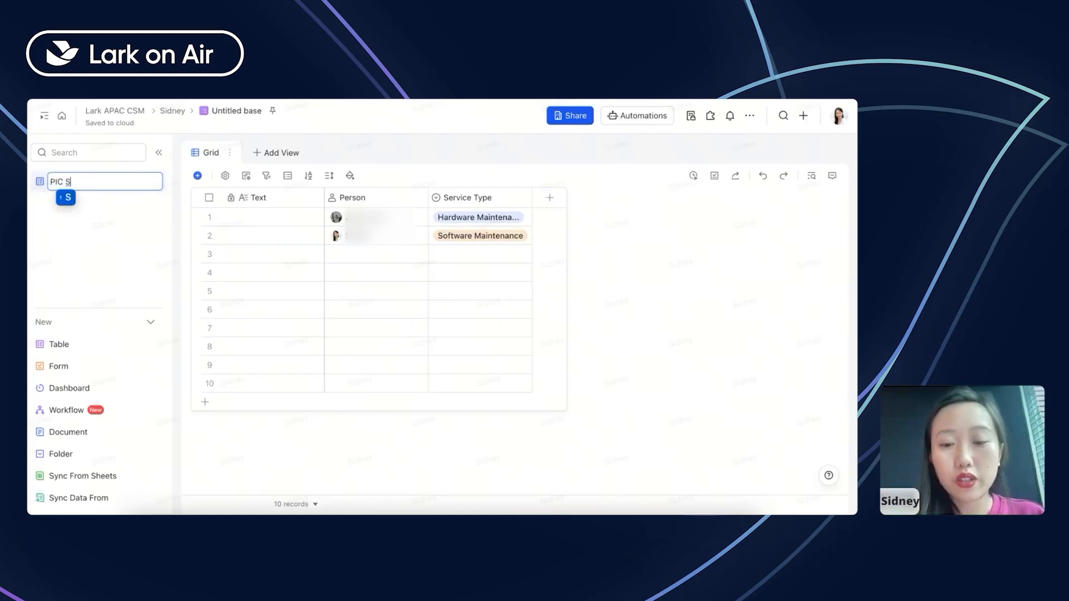
key(Return)
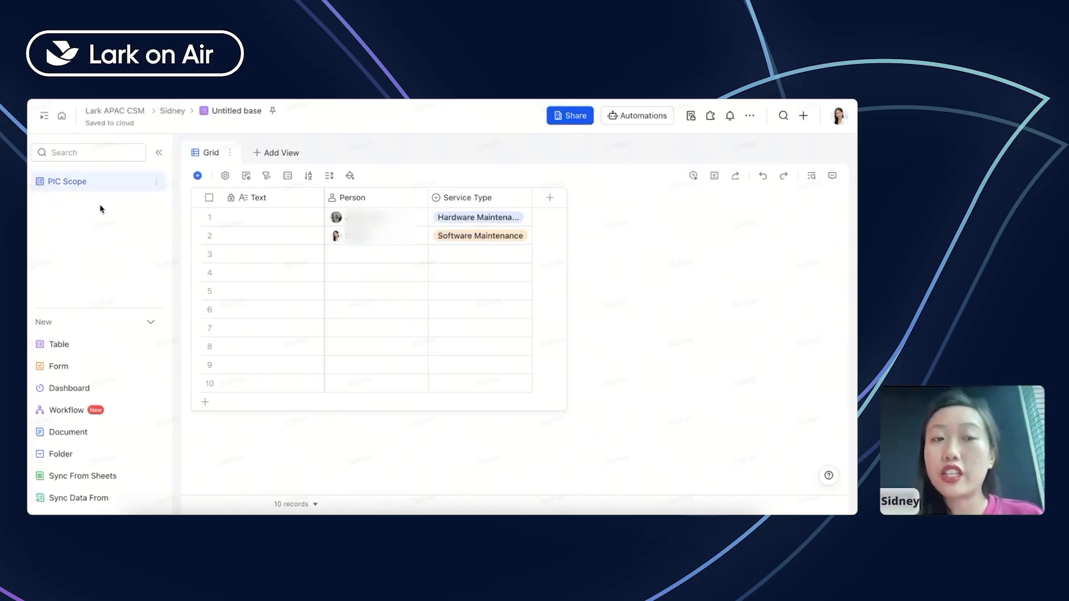
- Add a second blank table, and enter 1, 2 and 3 in the Text field of the first three PIC Scope records
click(62, 345)
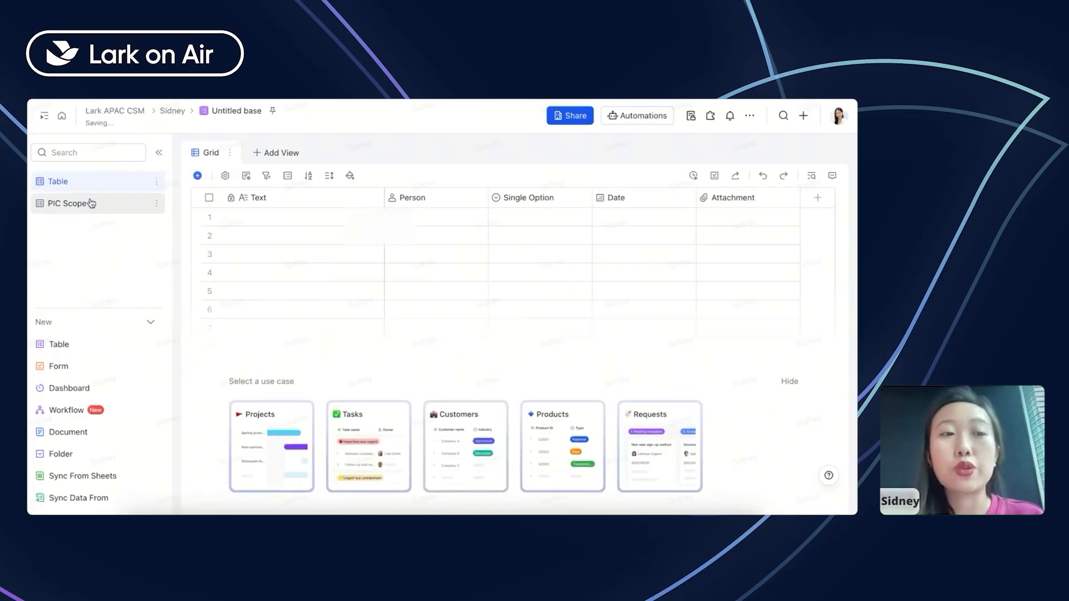
click(91, 204)
click(277, 217)
text(1)
key(Return)
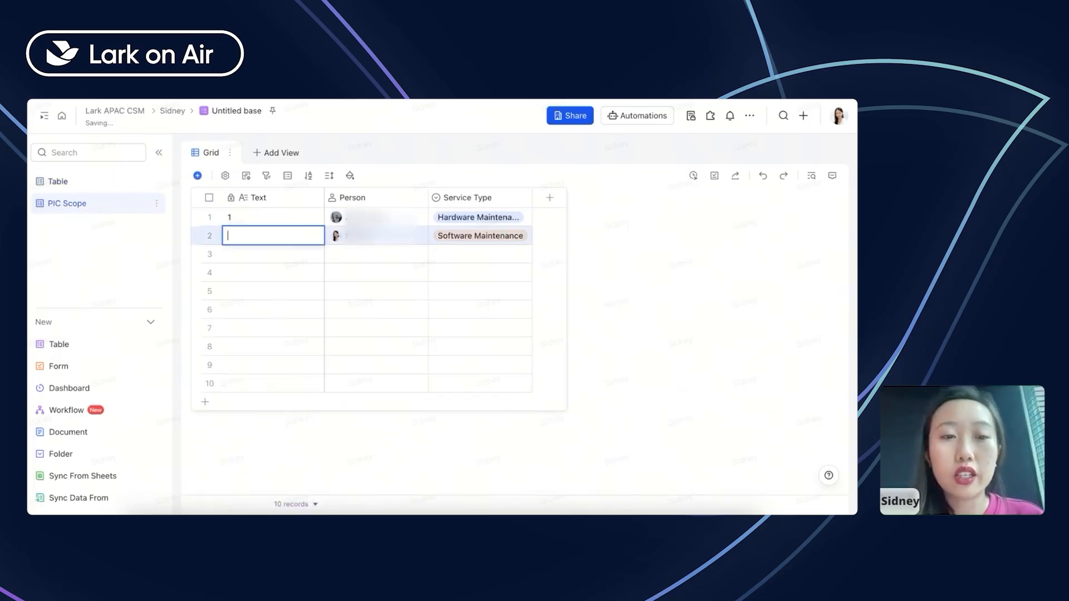
text(2)
key(Return)
text(3)
key(Return)
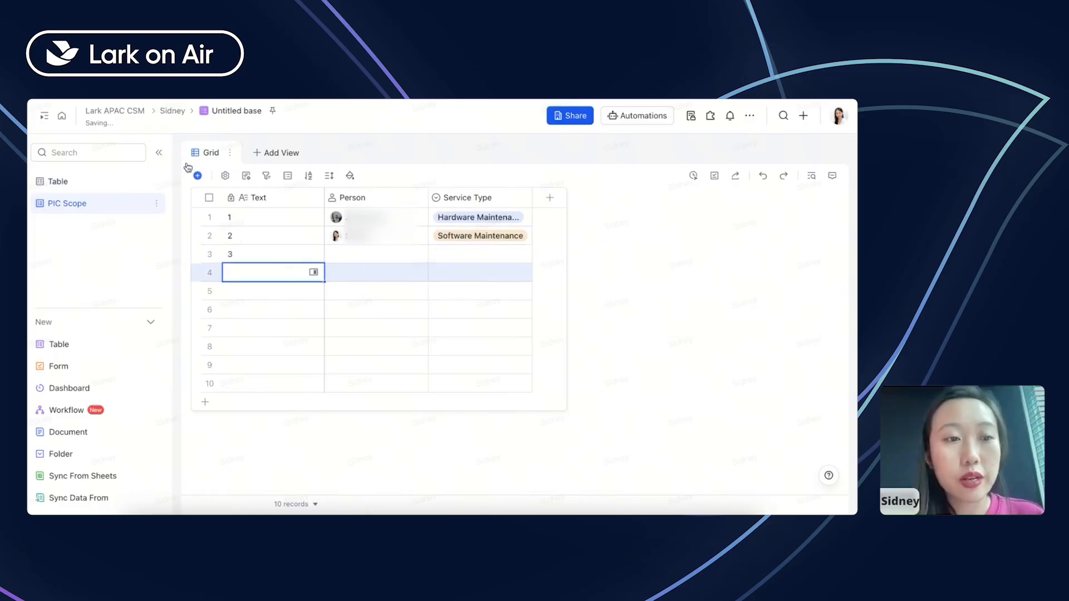
- Rename the new blank table as Ticket
click(57, 182)
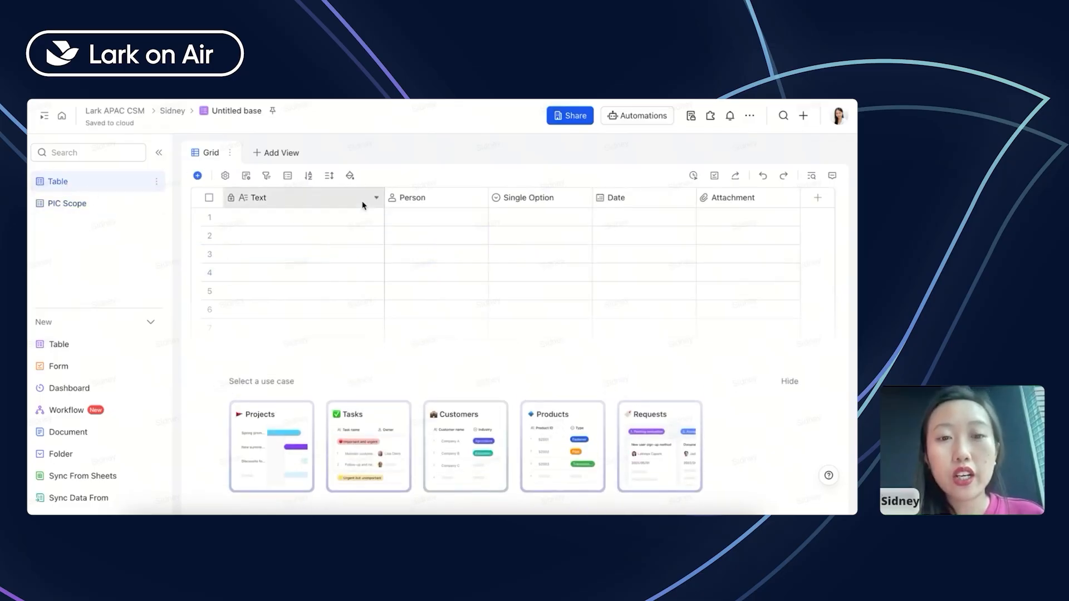
double_click(78, 183)
text(Ticket)
key(Return)
- Search for a colleague and select them in the Person field of the first Ticket record
click(412, 219)
click(413, 218)
text(yuex)
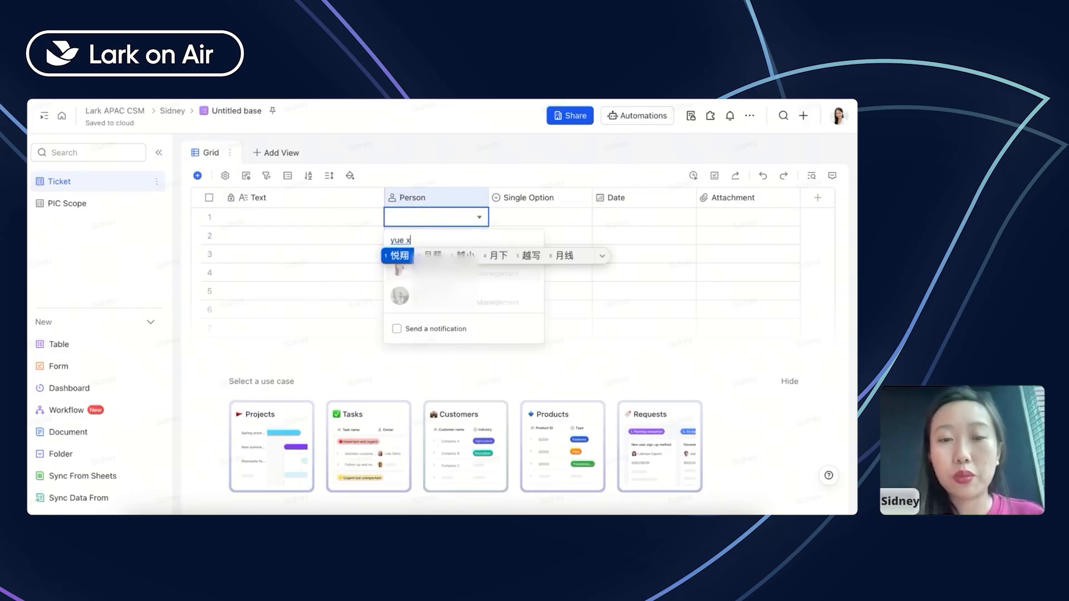
text(iang)
key(Return)
click(460, 272)
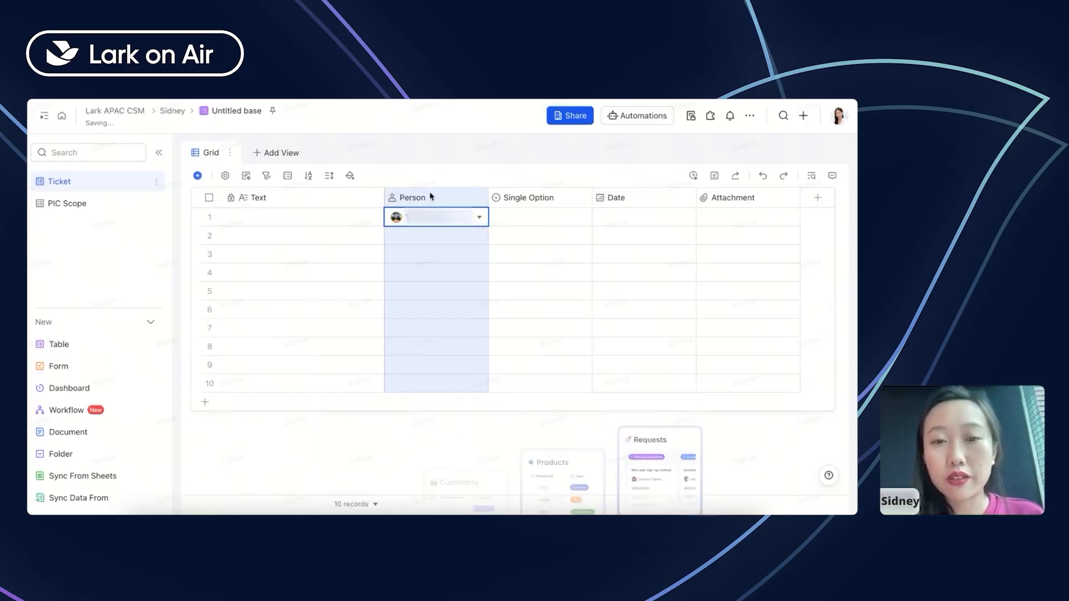
- Rename the Ticket table's Person field as Submitter
double_click(431, 196)
text(Submitte)
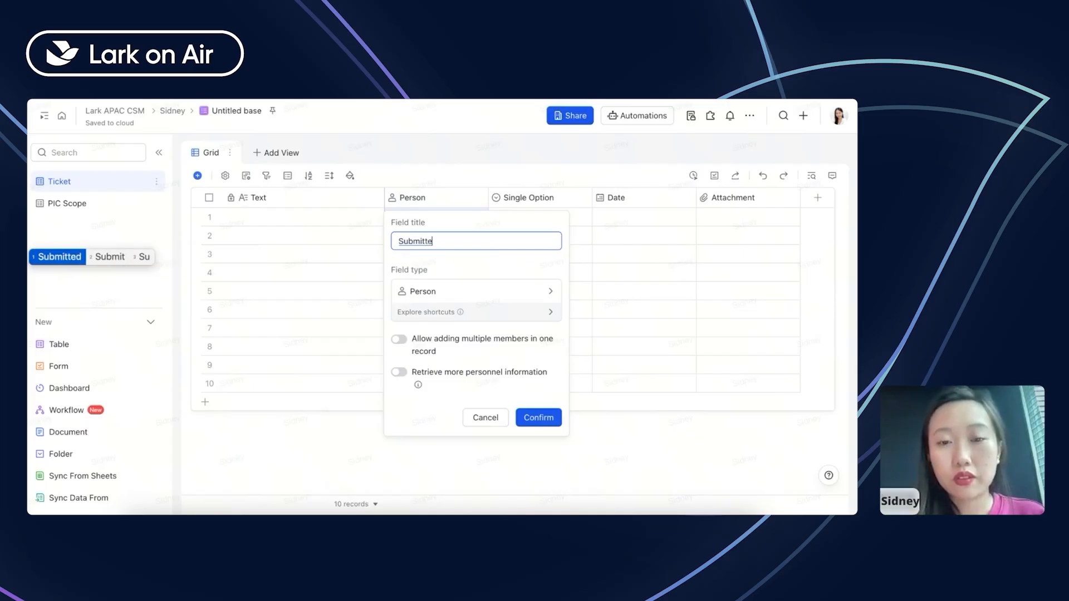
text(r)
click(538, 417)
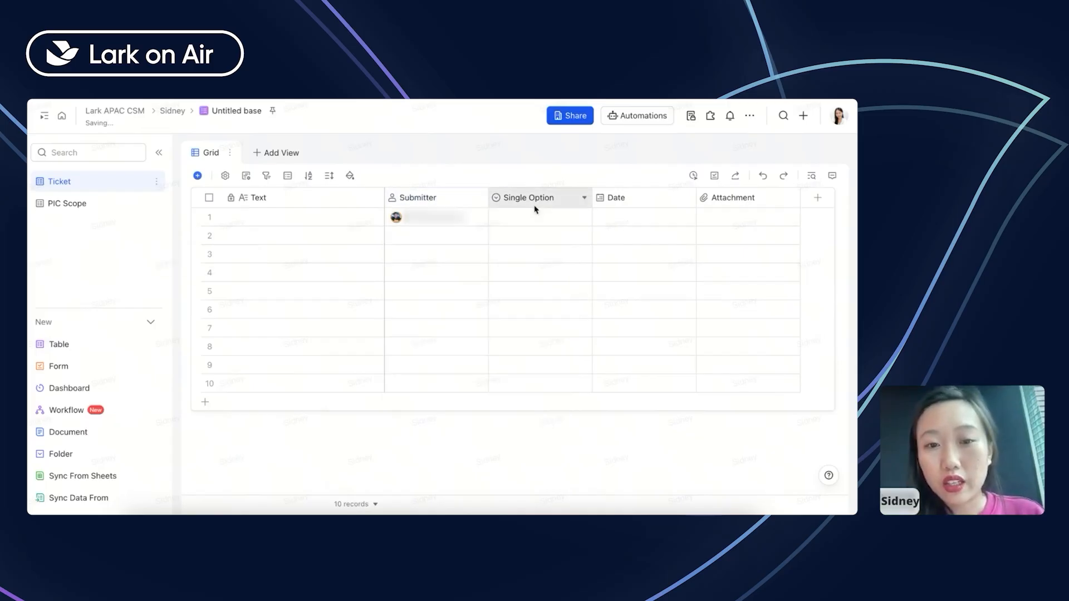
- Rename the Ticket table's Single Option field as Issue Type
double_click(532, 196)
key(BackSpace)
text(Is)
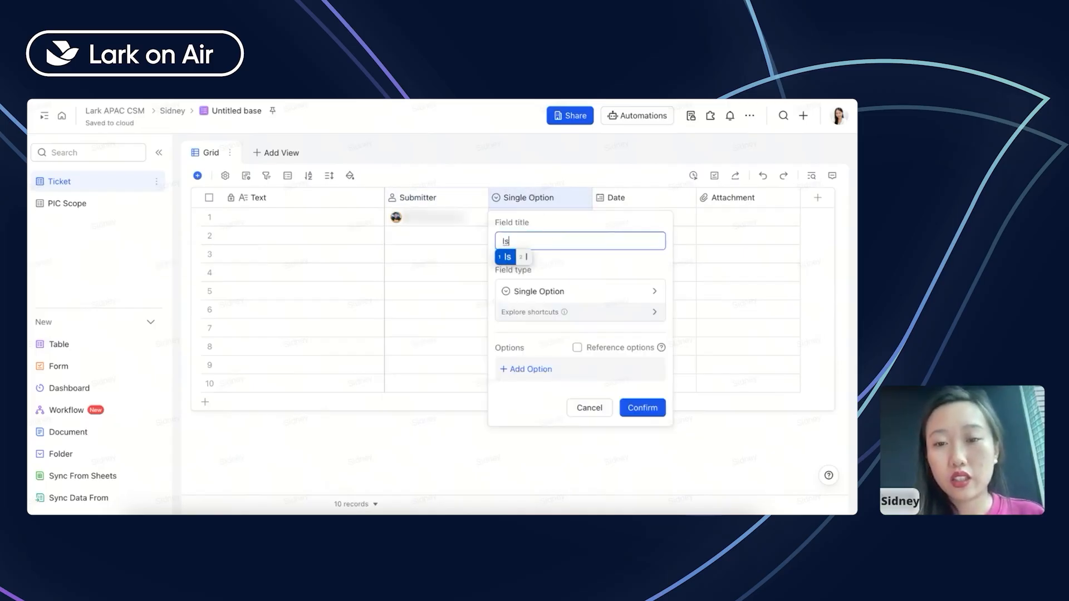
text(sue Type)
key(Return)
- Configure the Issue Type field to reference its options from the Service Type field of the PIC Scope table
double_click(532, 198)
click(437, 253)
double_click(531, 216)
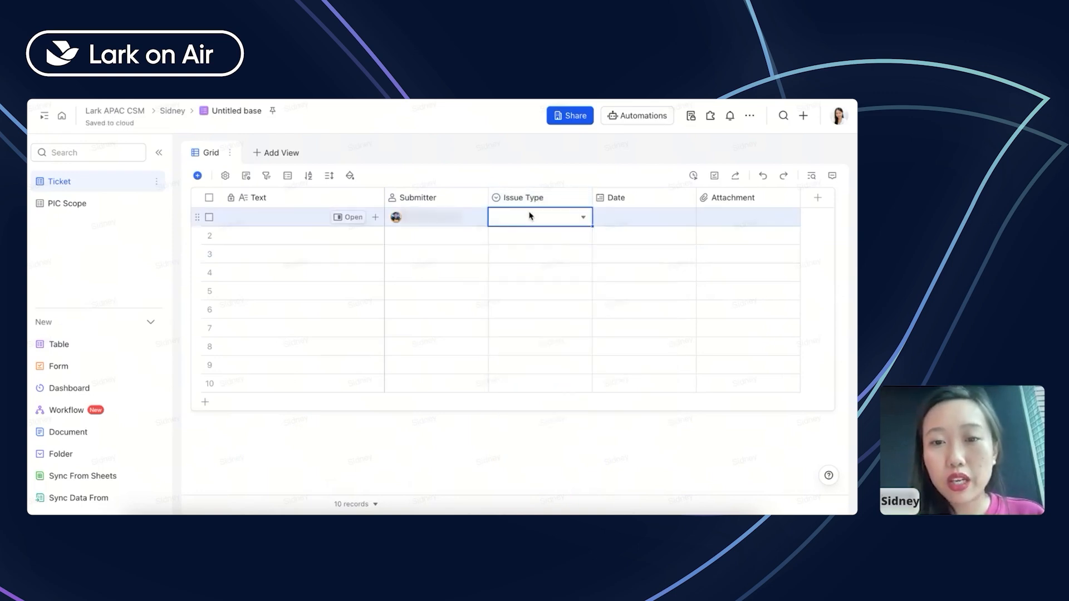
click(72, 204)
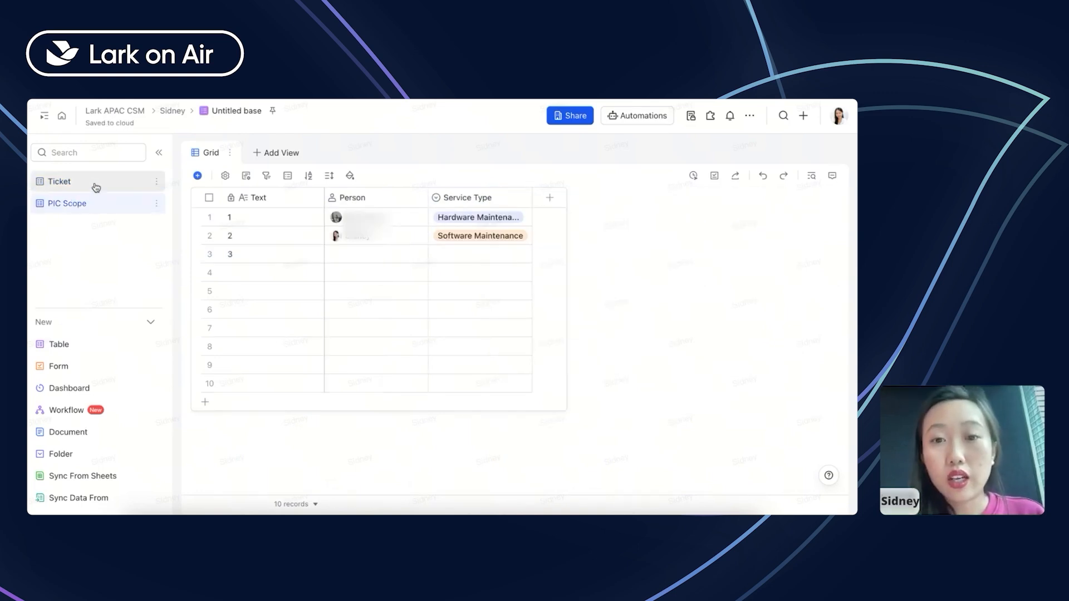
click(94, 187)
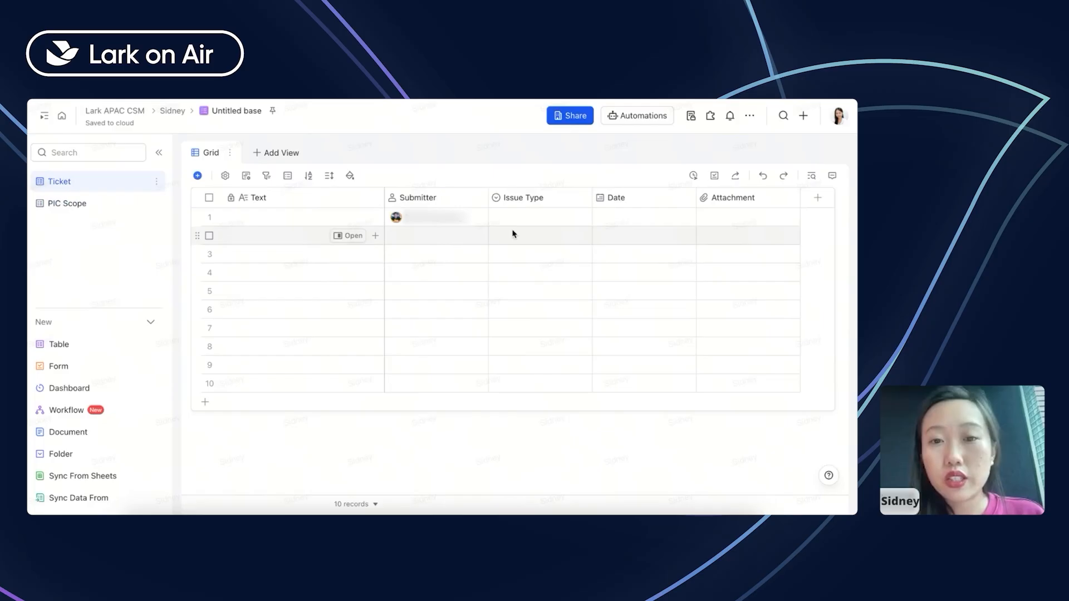
double_click(523, 198)
mouse_move(577, 305)
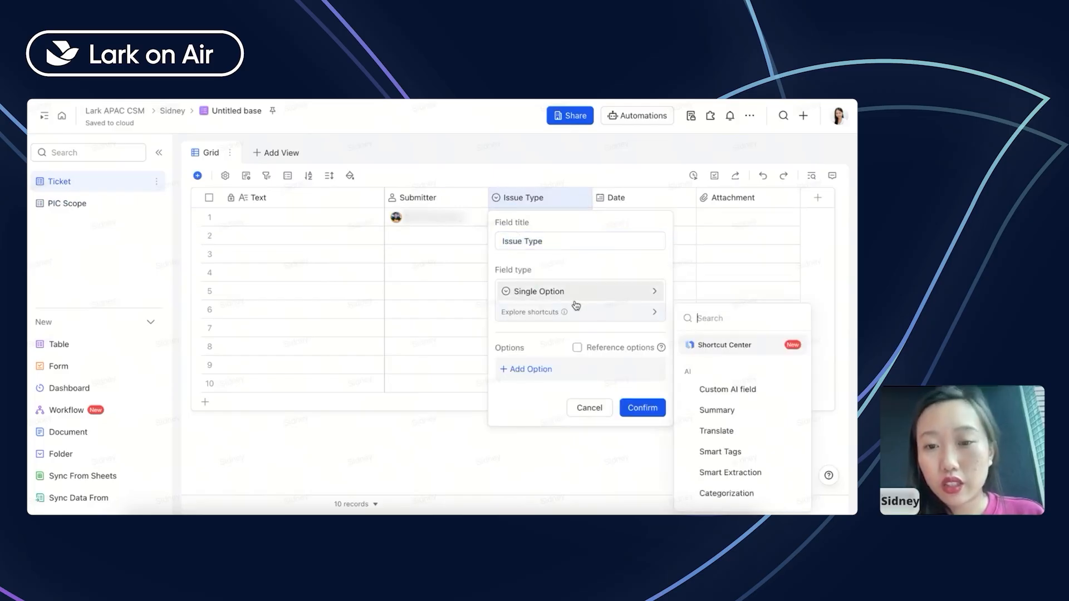
click(592, 349)
click(558, 388)
click(543, 431)
click(699, 392)
click(690, 429)
click(734, 445)
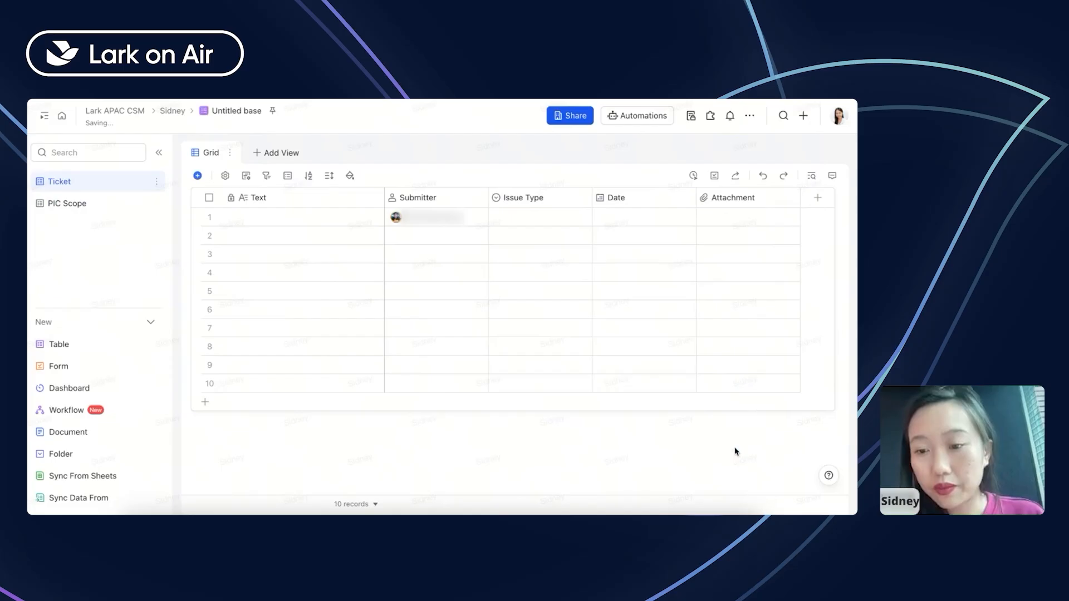
- Set the first ticket's Issue Type to Hardware Maintenance
click(534, 217)
click(535, 217)
click(529, 263)
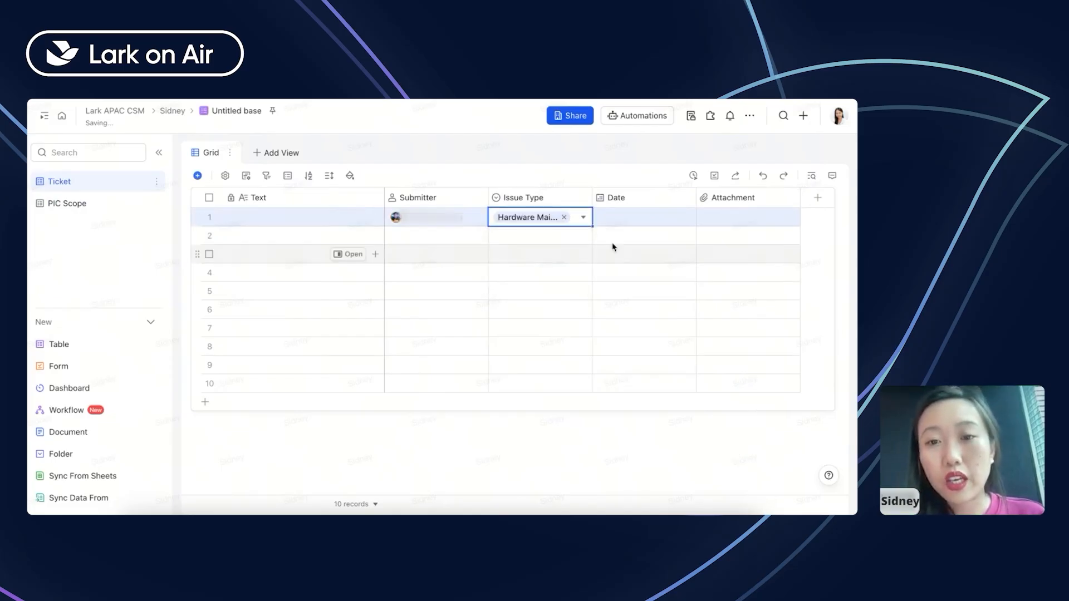
- Delete the Date and Attachment fields from the Ticket table
click(619, 219)
click(616, 197)
shift+click(744, 199)
right_click(745, 199)
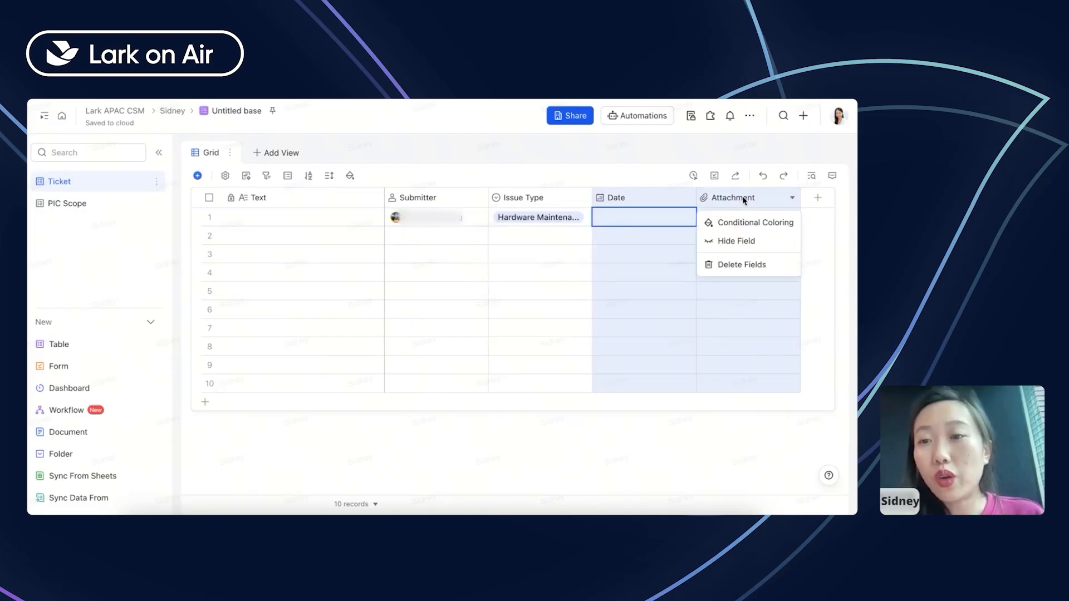
click(730, 275)
click(515, 336)
- Add a Text field titled PIC to the Ticket table
click(609, 198)
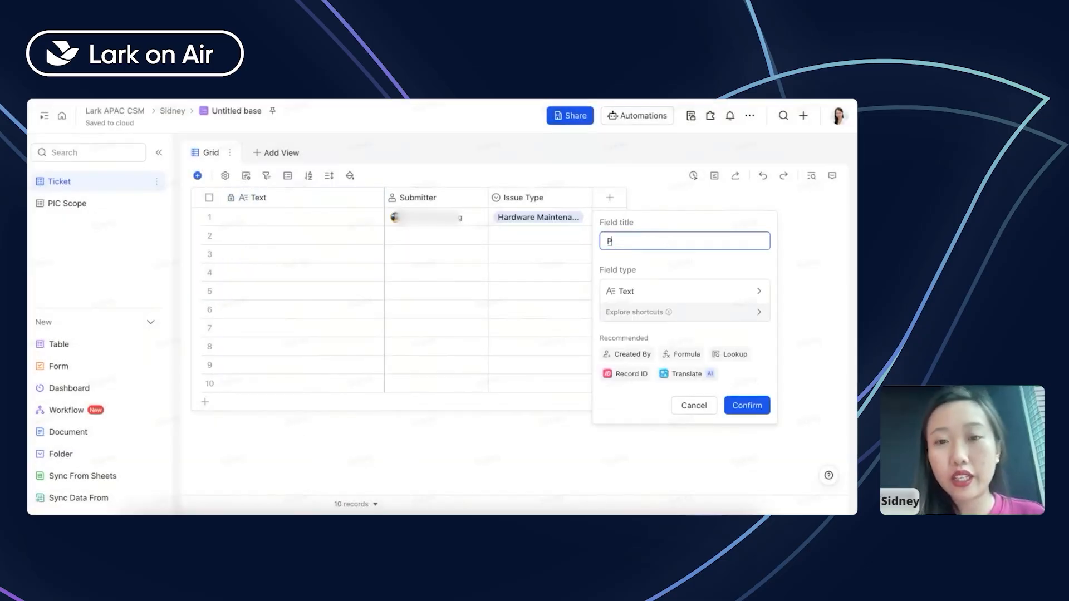
text(PIC)
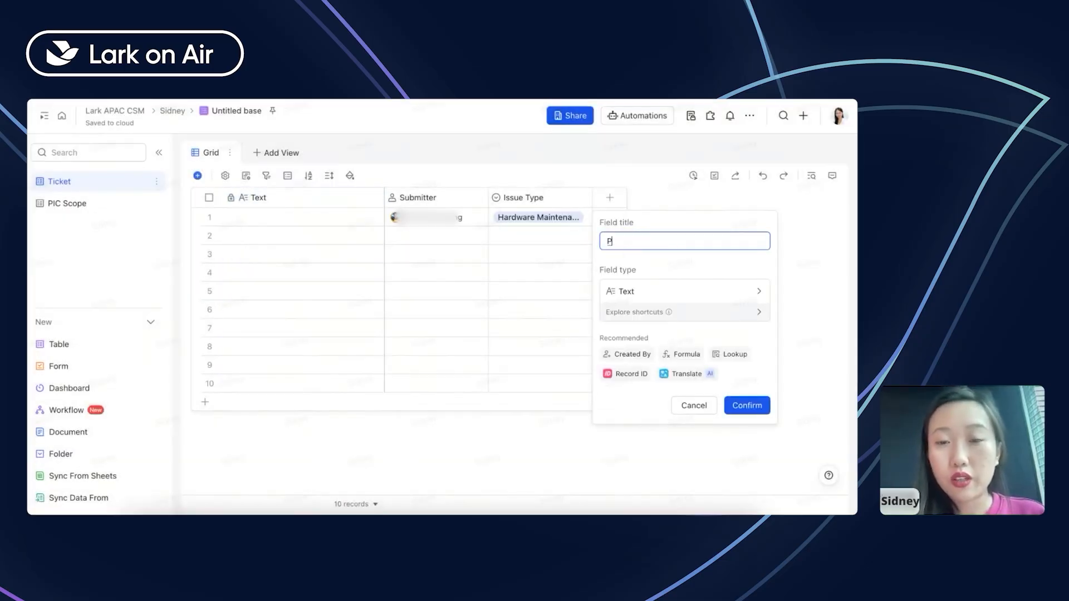
key(Return)
- Change the PIC field of the Ticket table to the Lookup field type
double_click(641, 200)
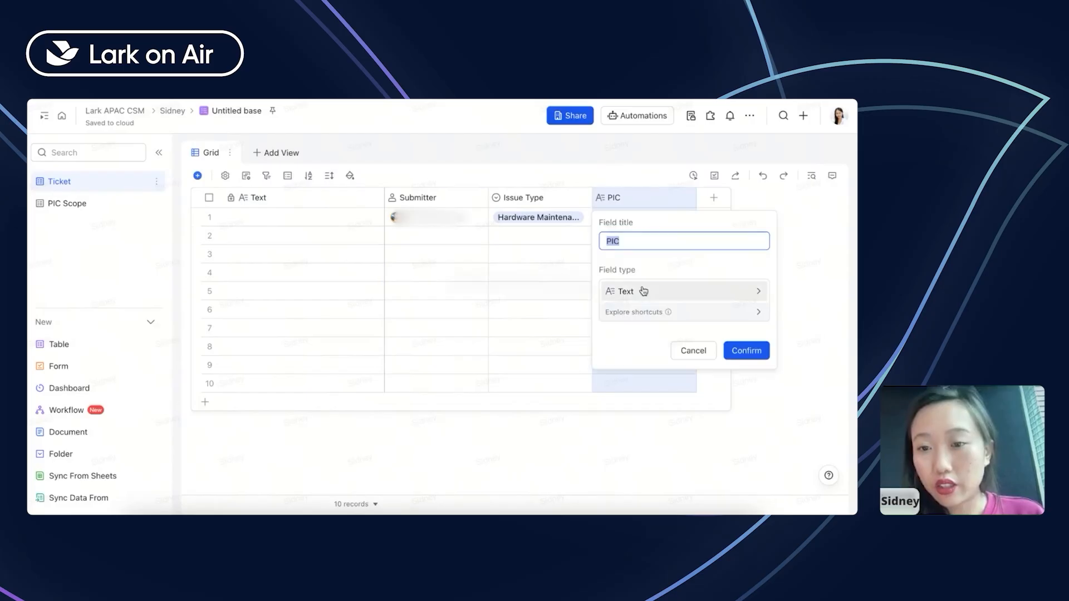
mouse_move(645, 291)
scroll(504, 417, down, 2)
click(643, 239)
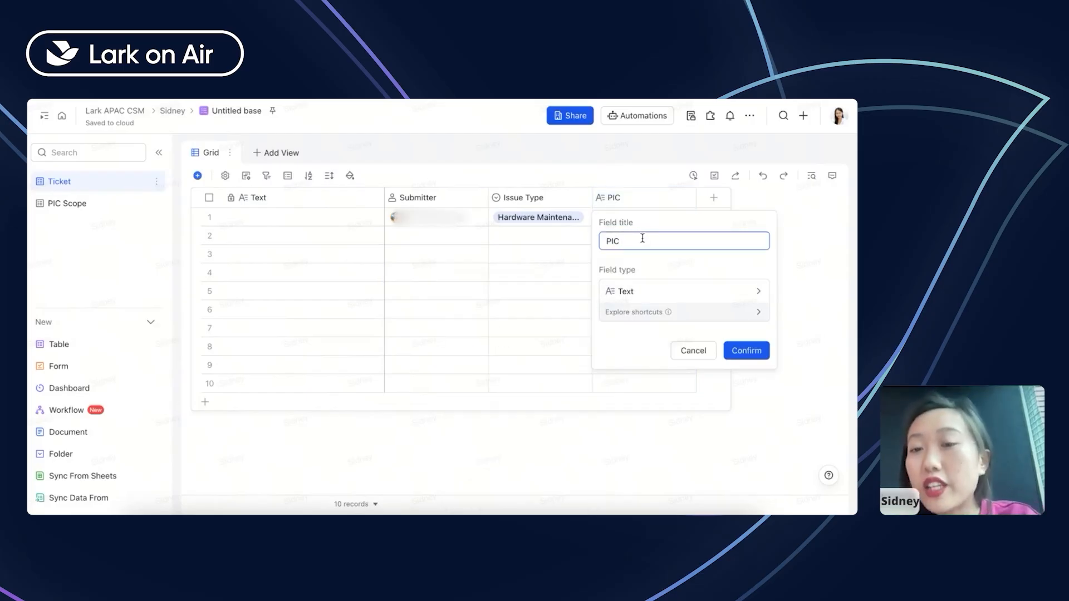
mouse_move(637, 294)
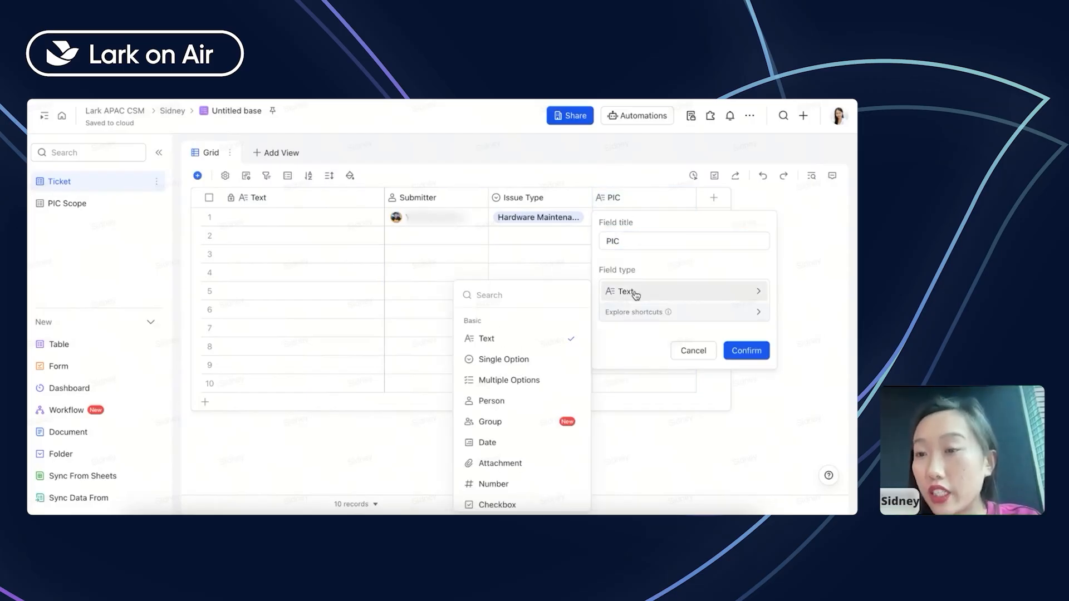
scroll(521, 384, down, 3)
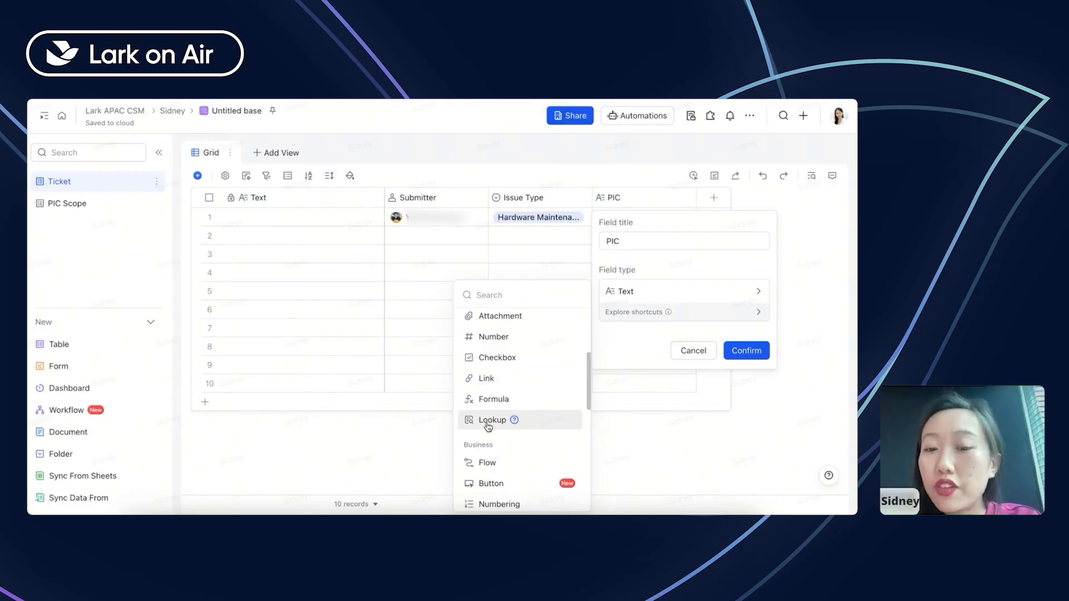
click(502, 421)
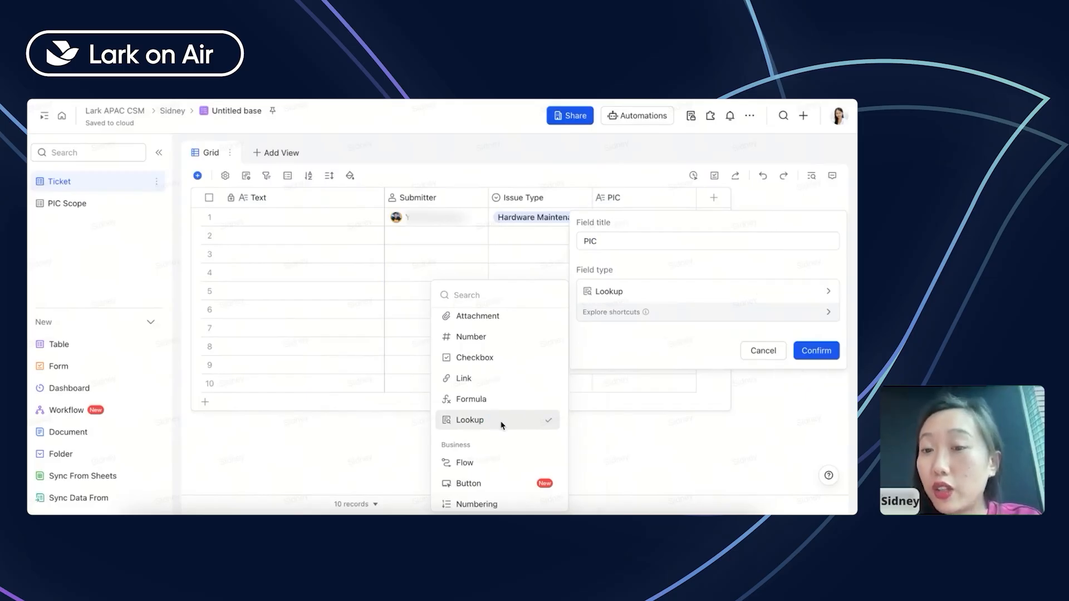
scroll(646, 293, down, 1)
- Set the PIC lookup to retrieve data from the Person field of the PIC Scope table
click(630, 342)
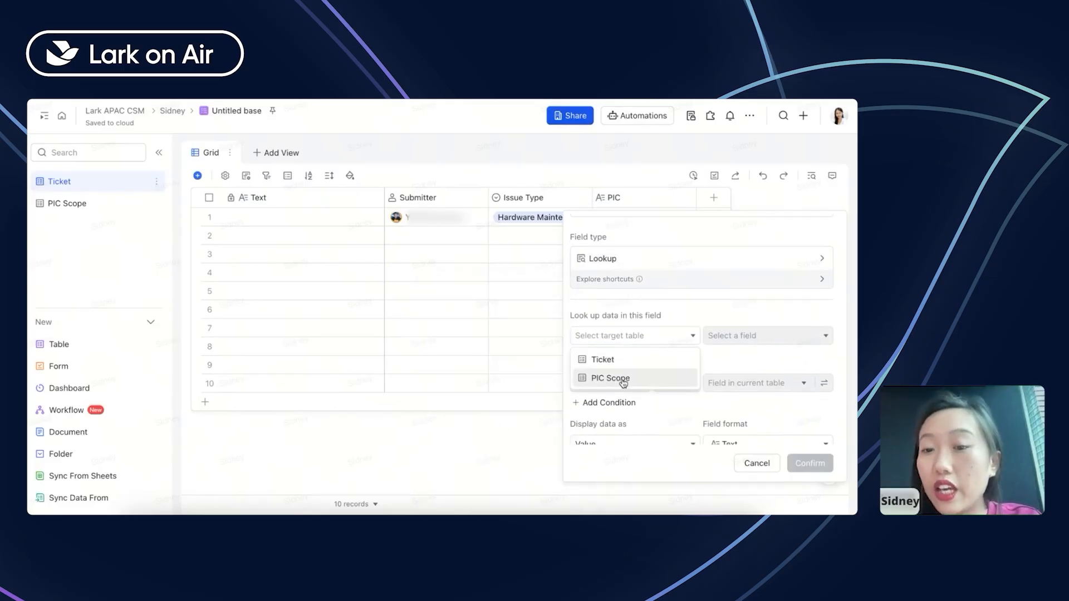
click(612, 334)
scroll(607, 315, down, 1)
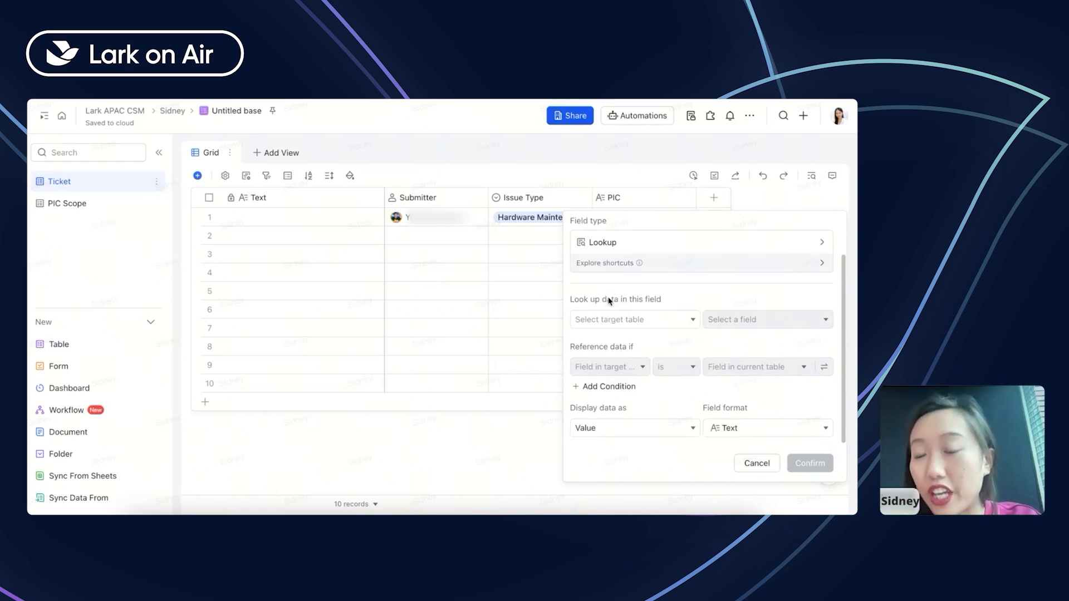
click(611, 320)
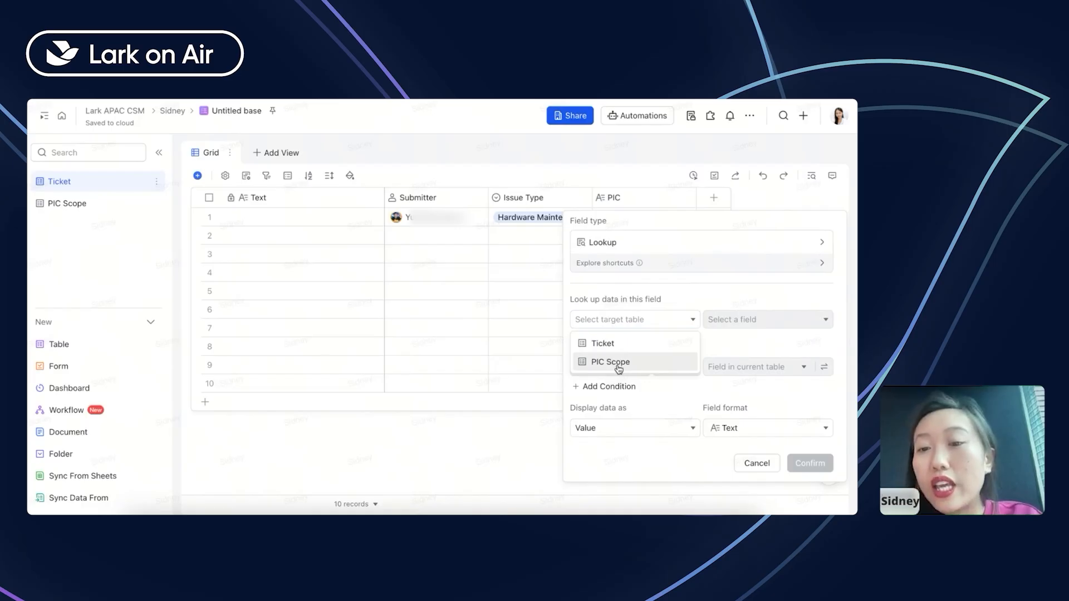
click(605, 363)
click(756, 321)
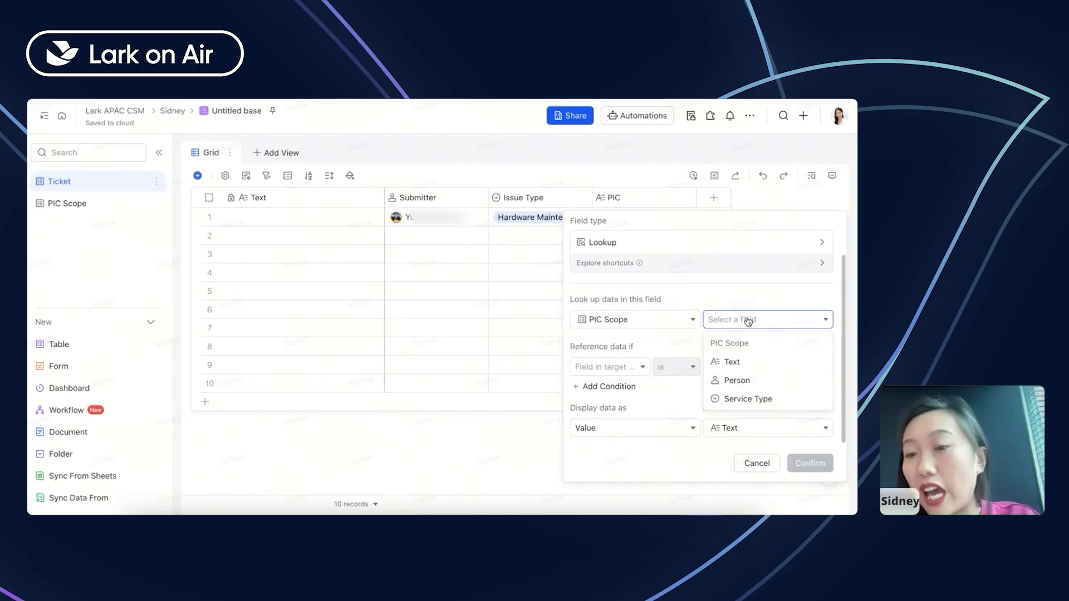
click(737, 381)
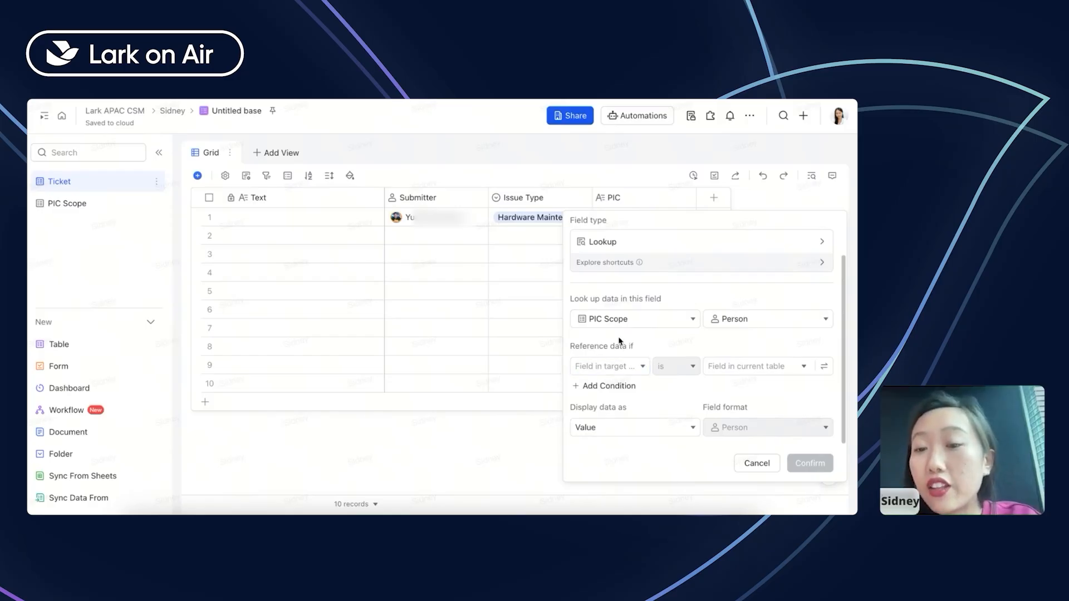
- Add the lookup condition that Service Type is Issue Type and save the PIC field
click(631, 368)
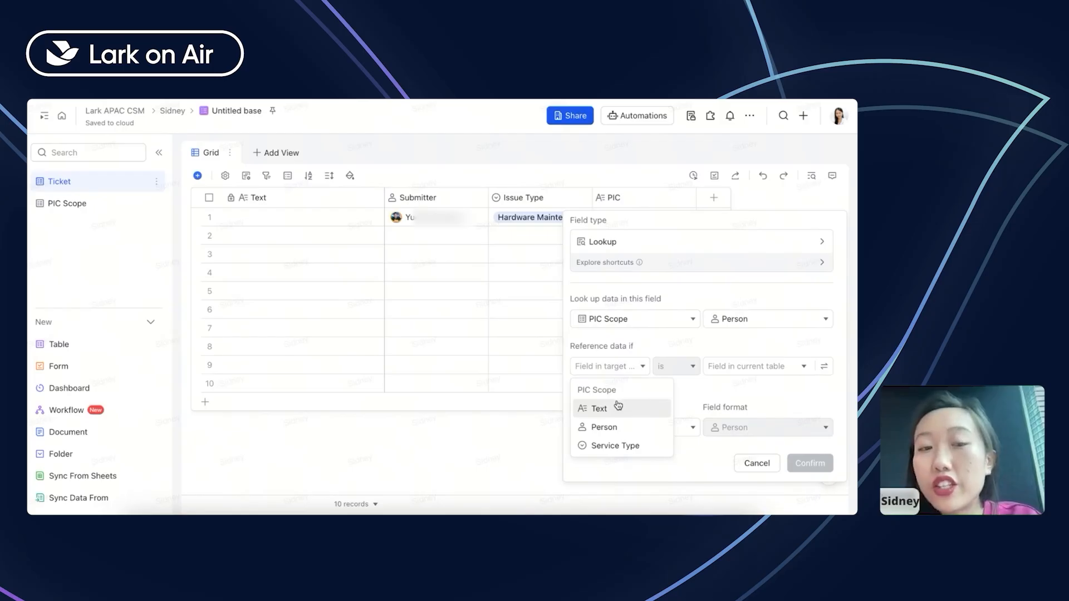
click(622, 446)
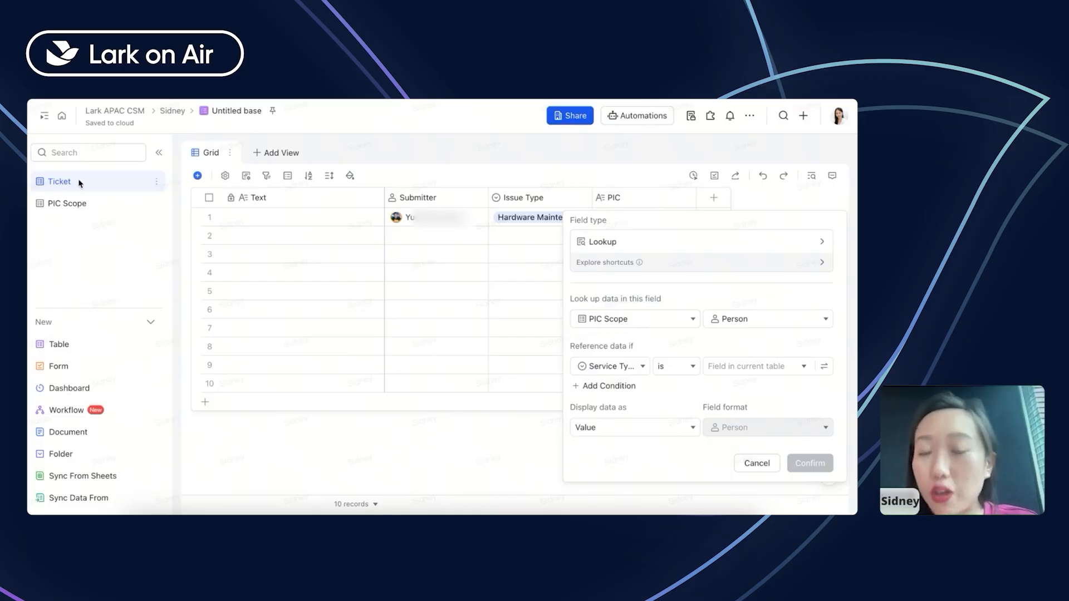
click(768, 372)
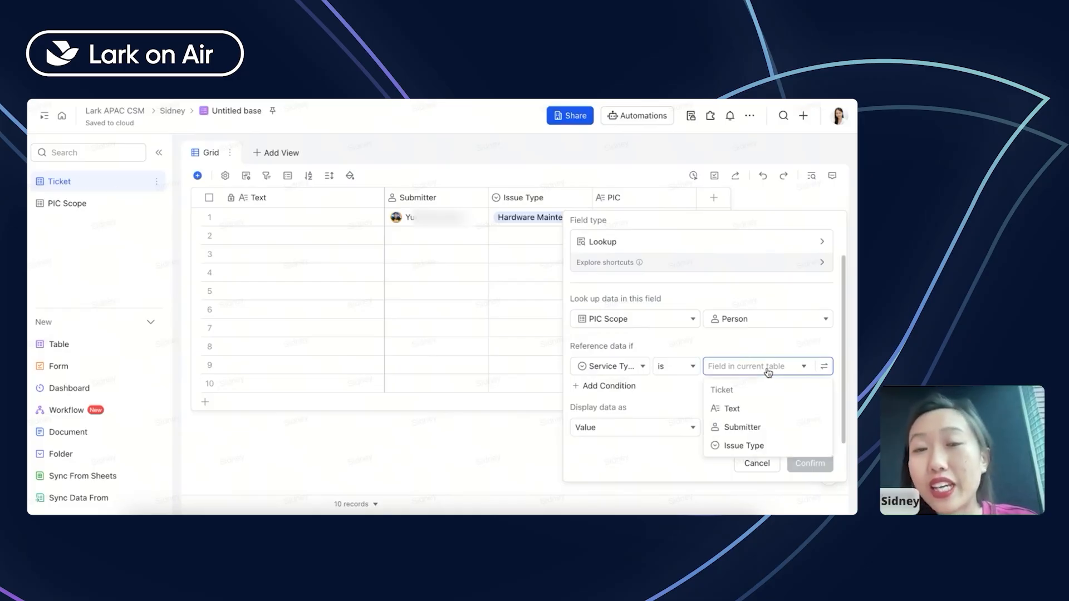
click(754, 446)
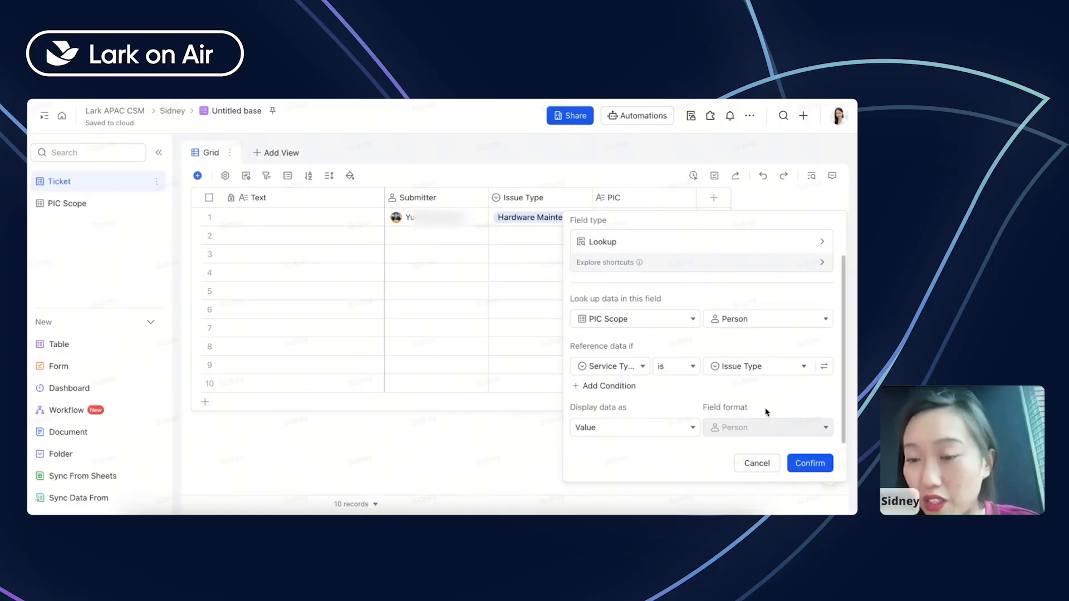
click(805, 464)
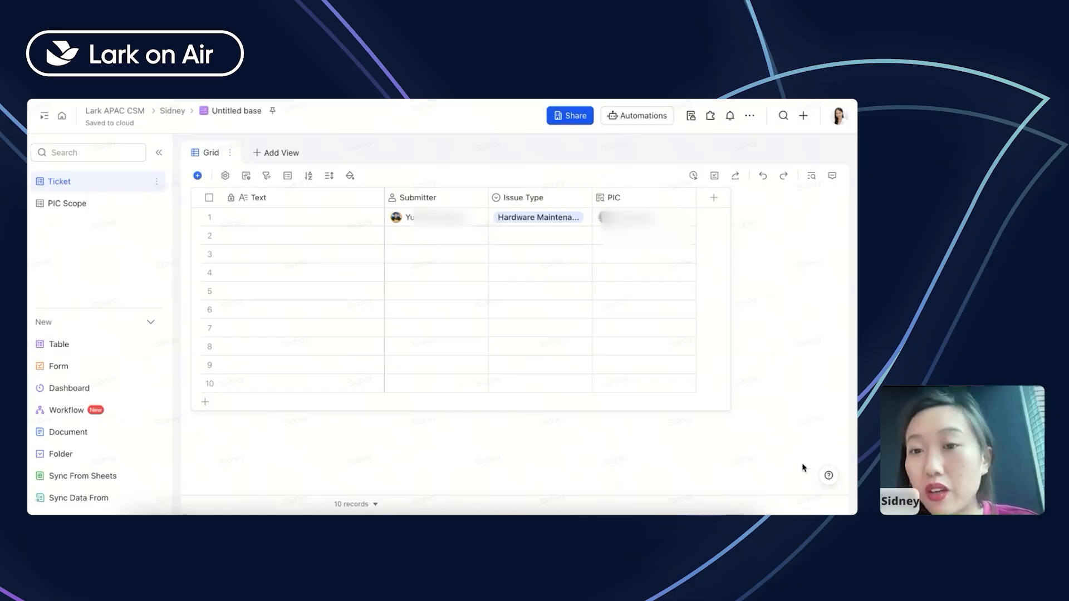
- Set the second ticket's Issue Type to Software Maintenance
click(555, 232)
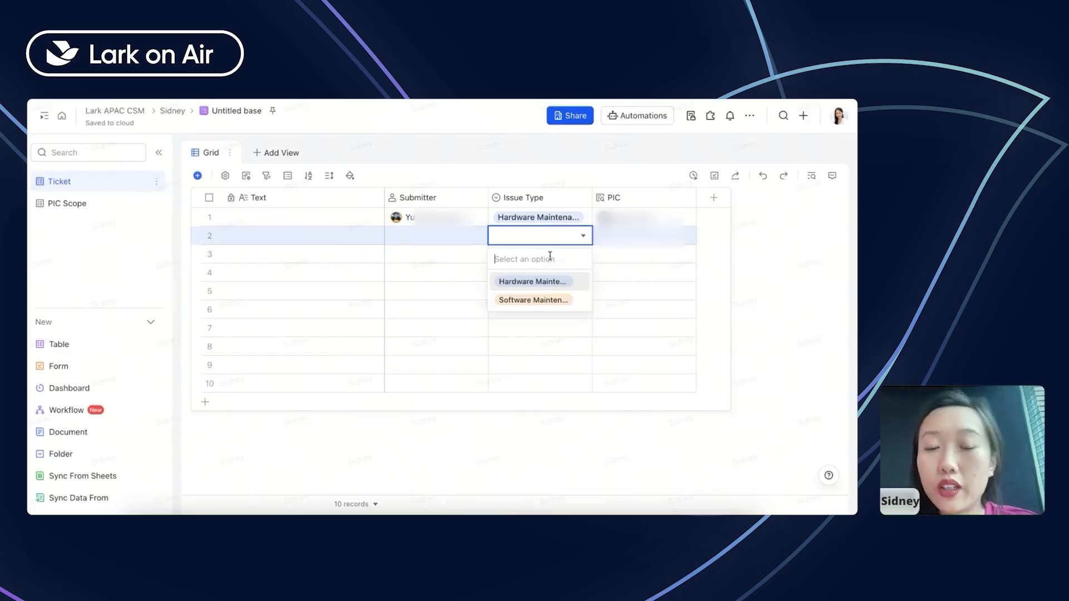
click(546, 301)
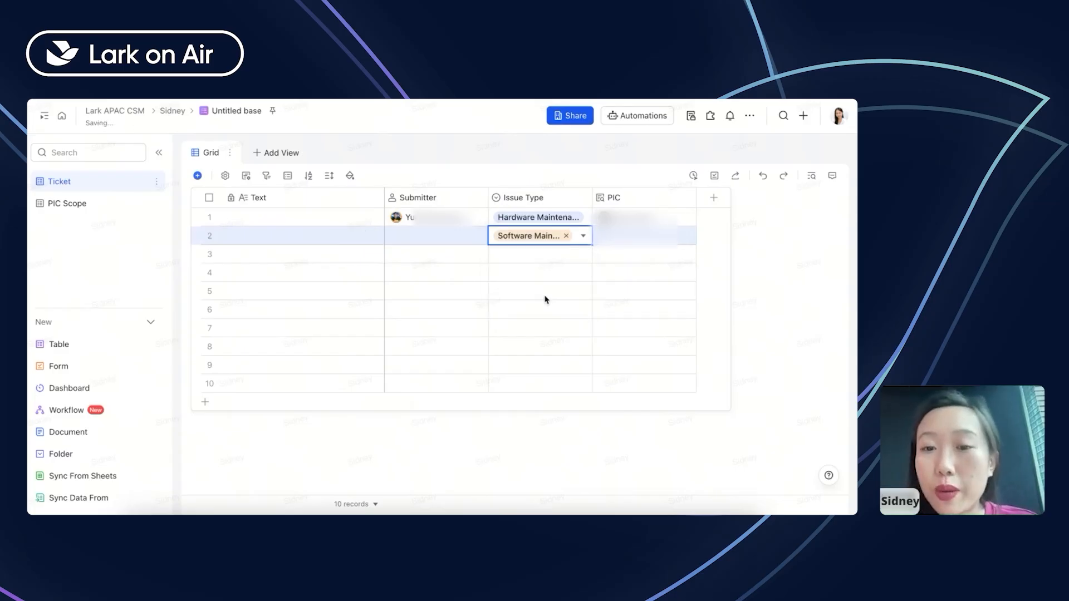
click(550, 294)
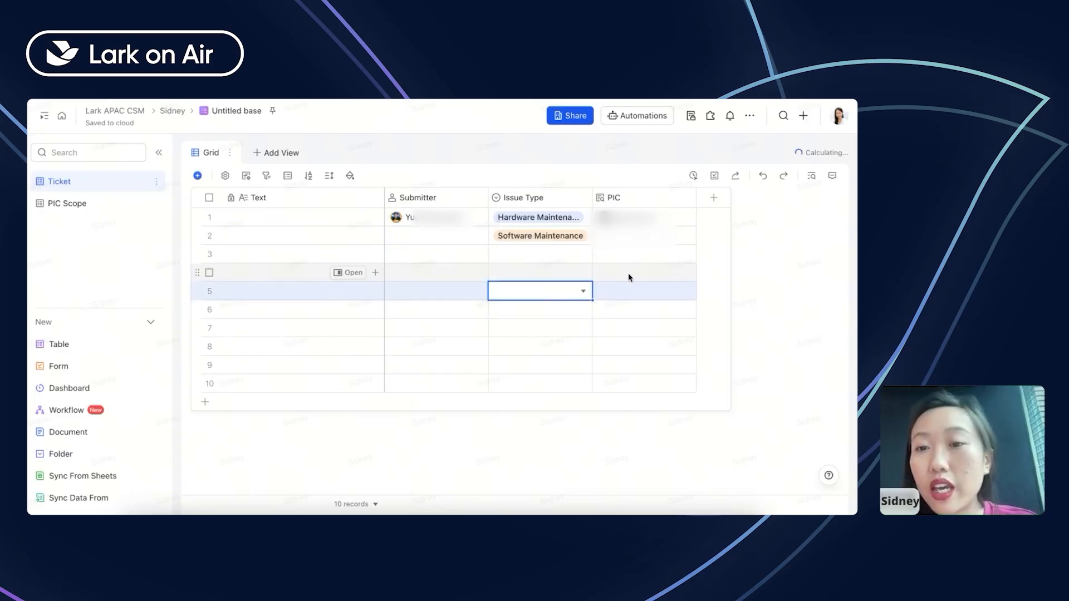
click(665, 239)
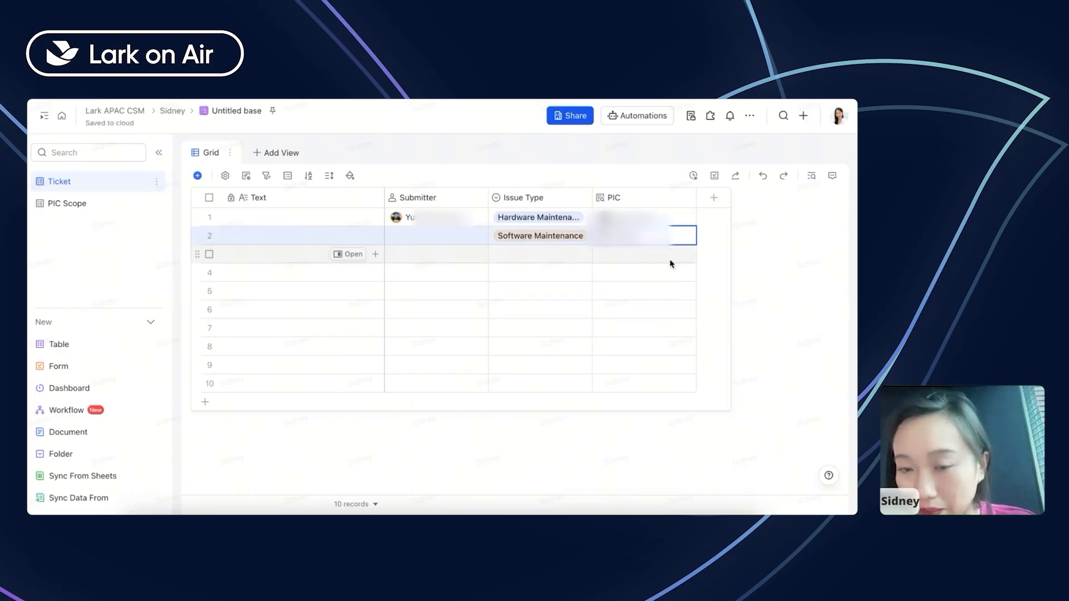
- Review the PIC field's lookup configuration and open the PIC Scope table
double_click(651, 195)
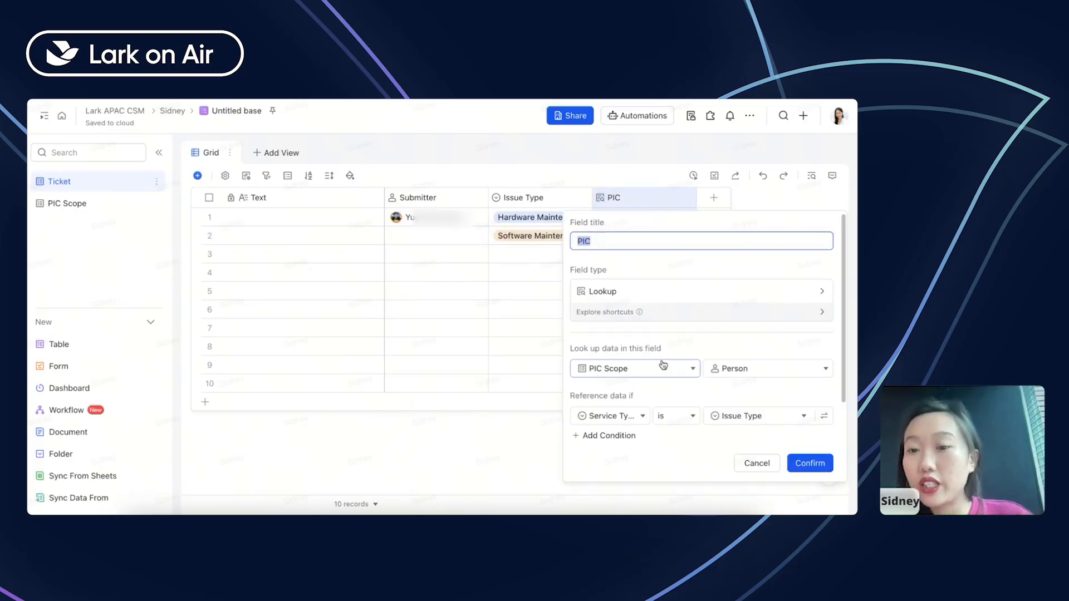
scroll(668, 356, down, 2)
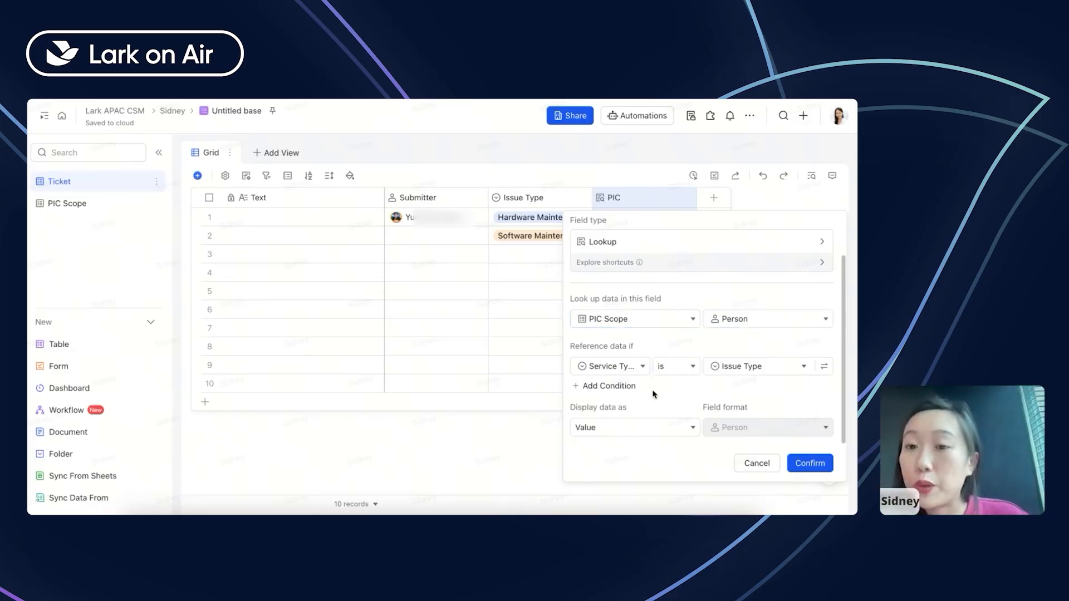
click(813, 469)
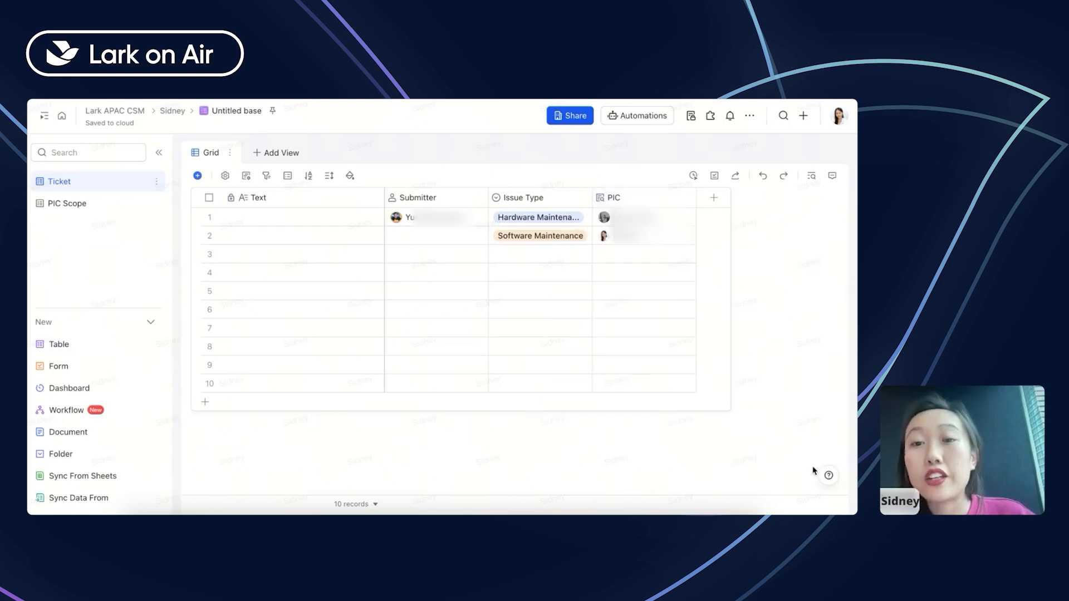
click(72, 202)
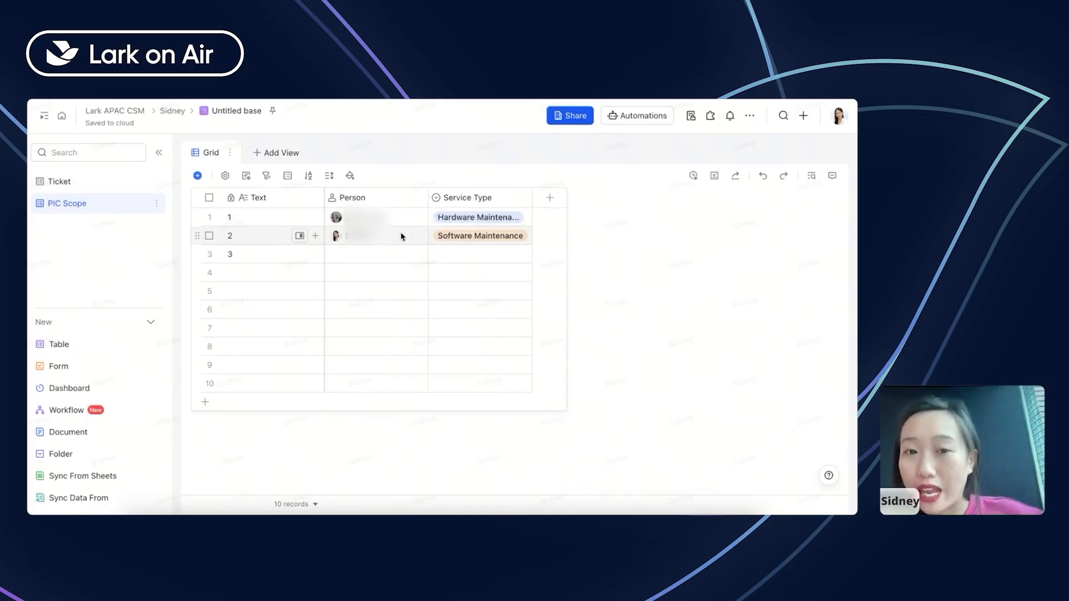
click(399, 255)
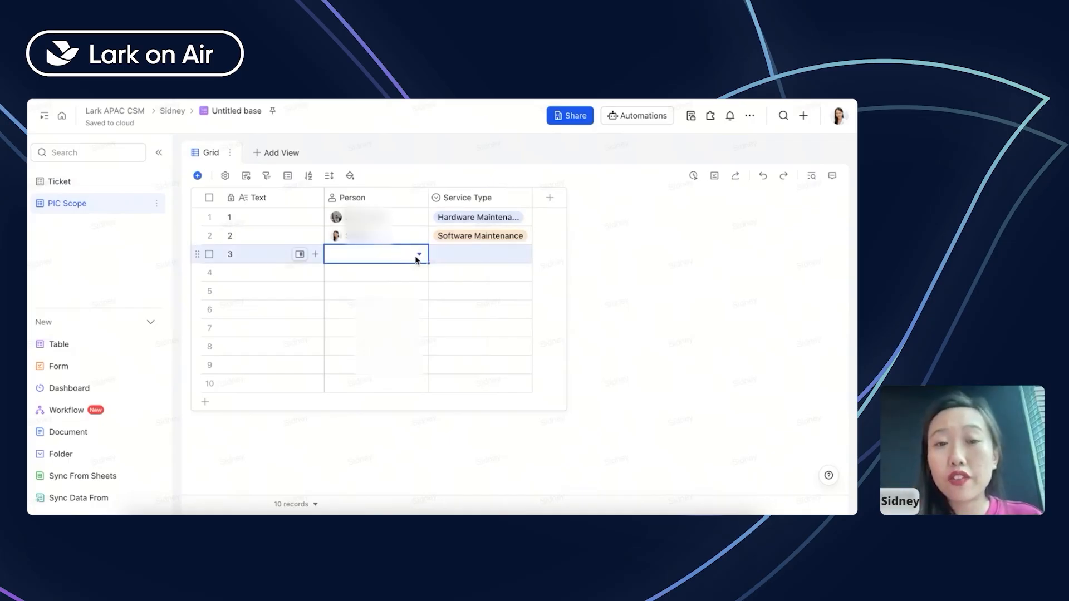
click(418, 255)
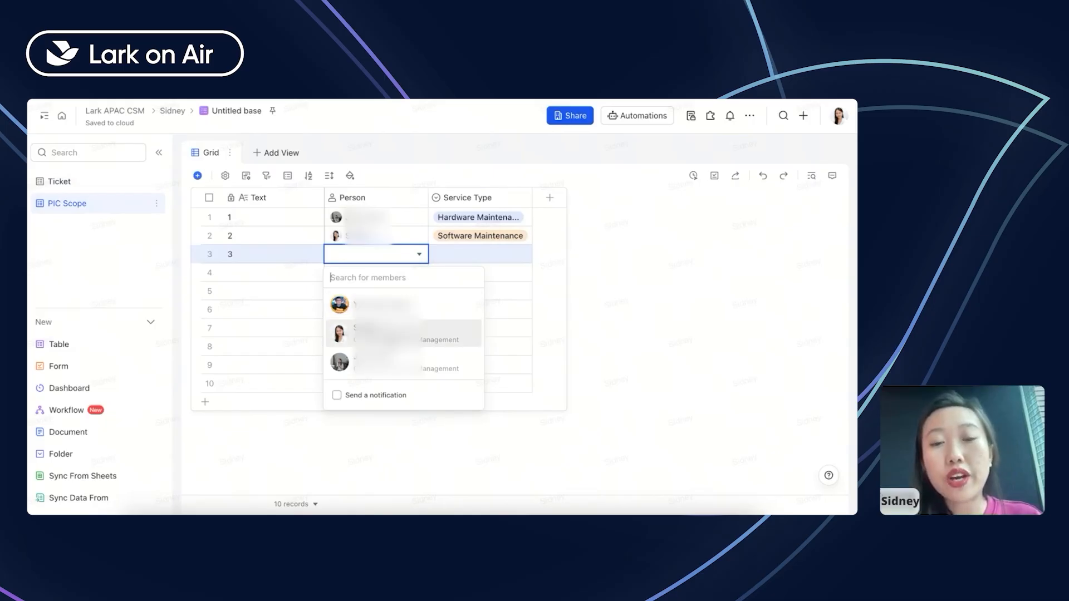
click(390, 363)
click(484, 255)
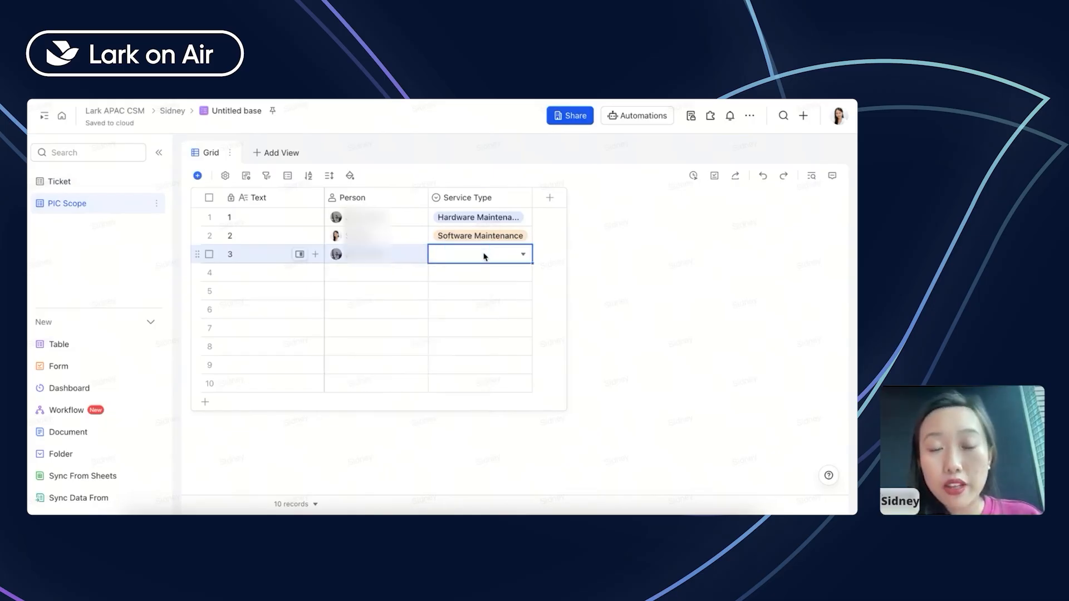
click(485, 256)
click(410, 272)
click(402, 256)
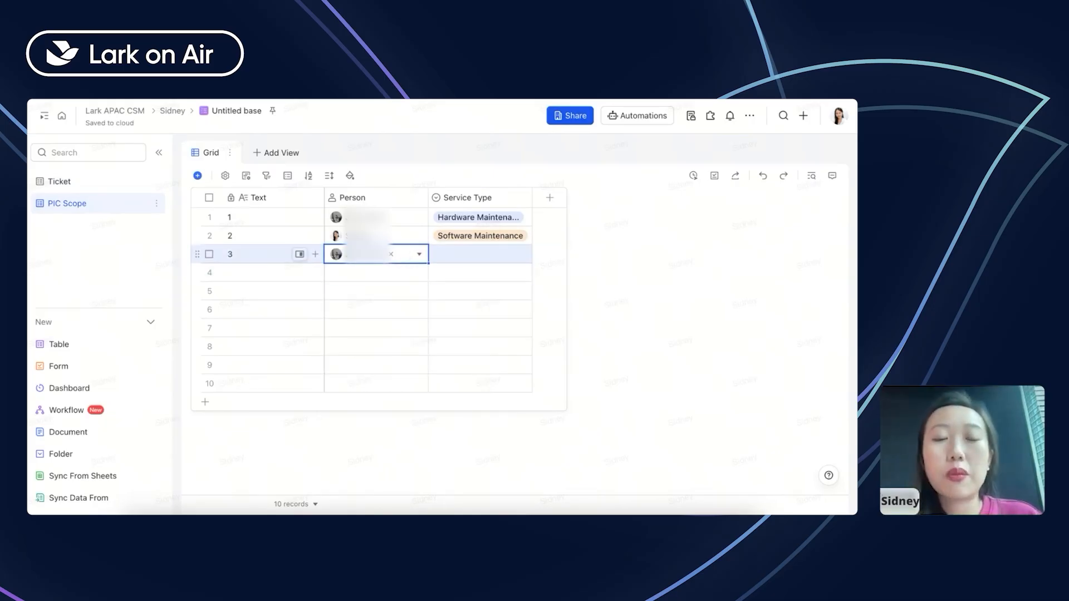
key(BackSpace)
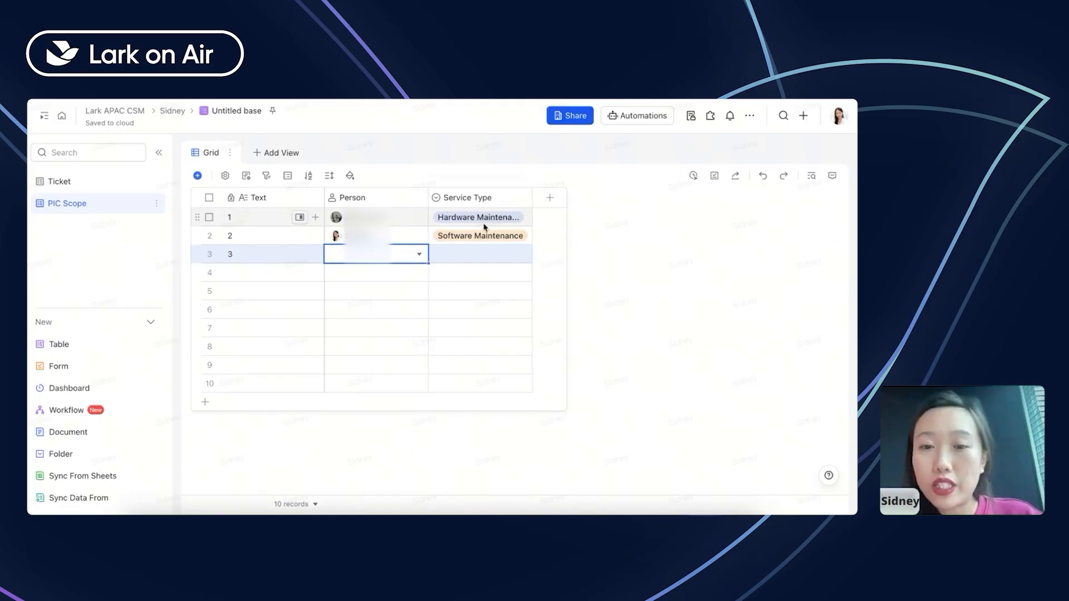
- Assign the Software Maintenance person to the Hardware Maintenance record of the PIC Scope table as well
click(413, 220)
click(415, 219)
click(405, 298)
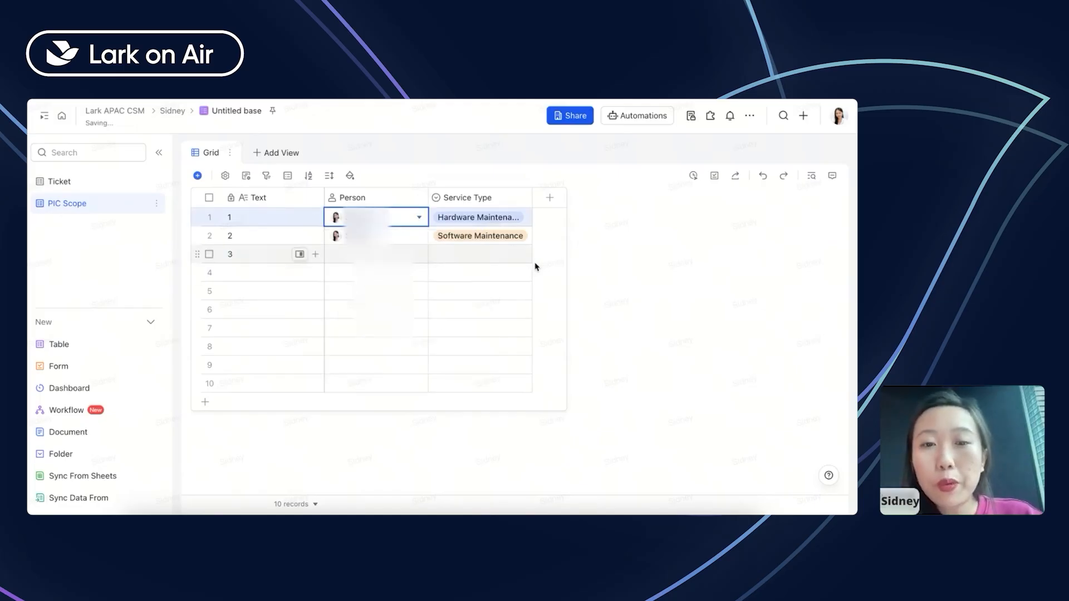
click(400, 221)
- Allow the Person field of the PIC Scope table to hold multiple members in one record
double_click(392, 196)
click(342, 375)
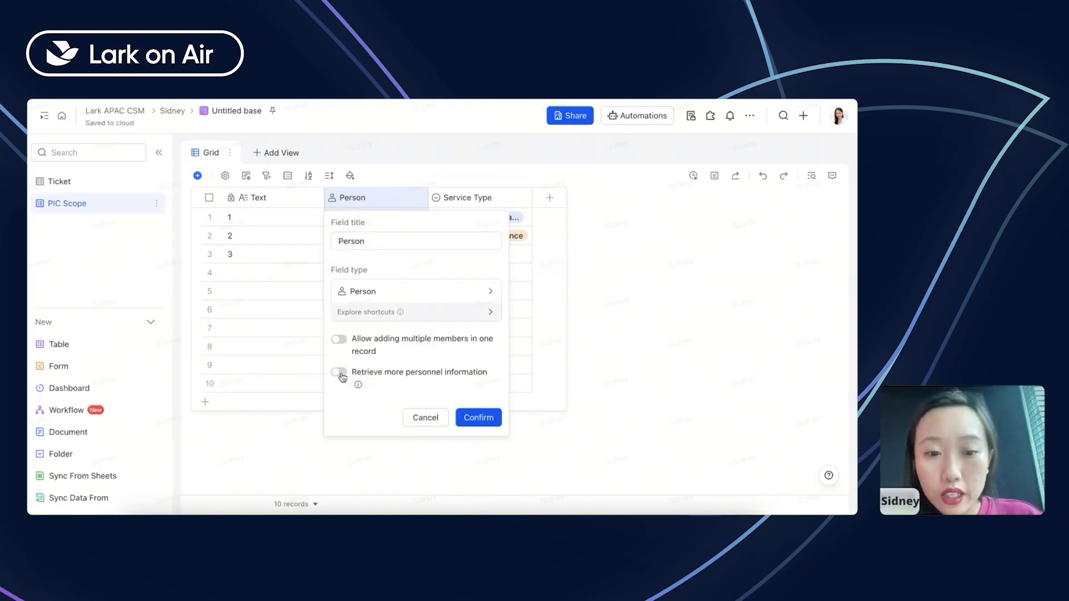
click(339, 341)
click(478, 418)
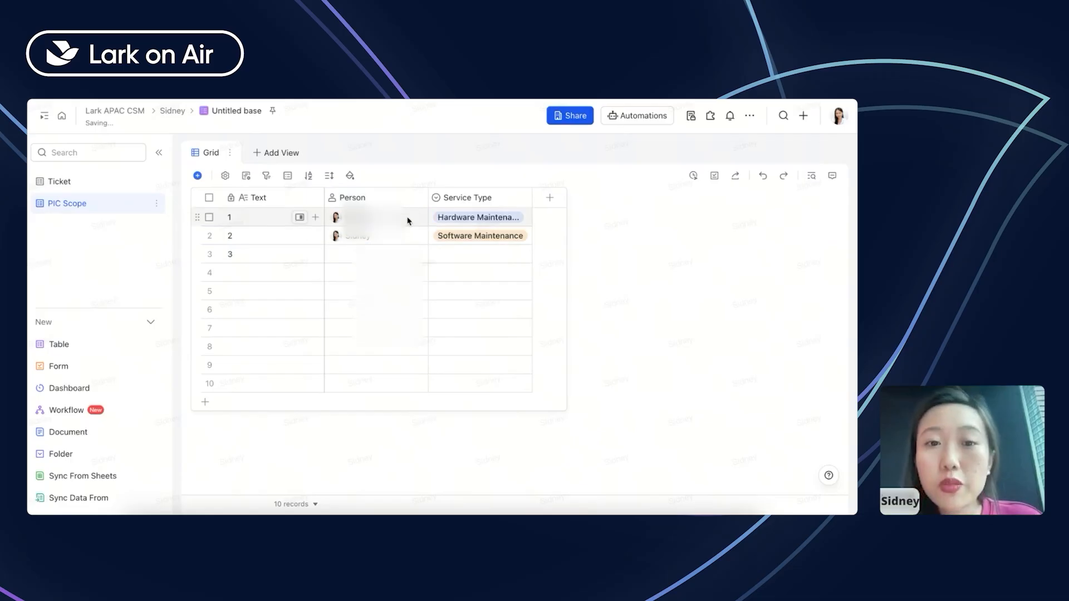
- Add a second member to the Person field of the Hardware Maintenance record
click(390, 218)
click(419, 217)
click(391, 328)
click(499, 297)
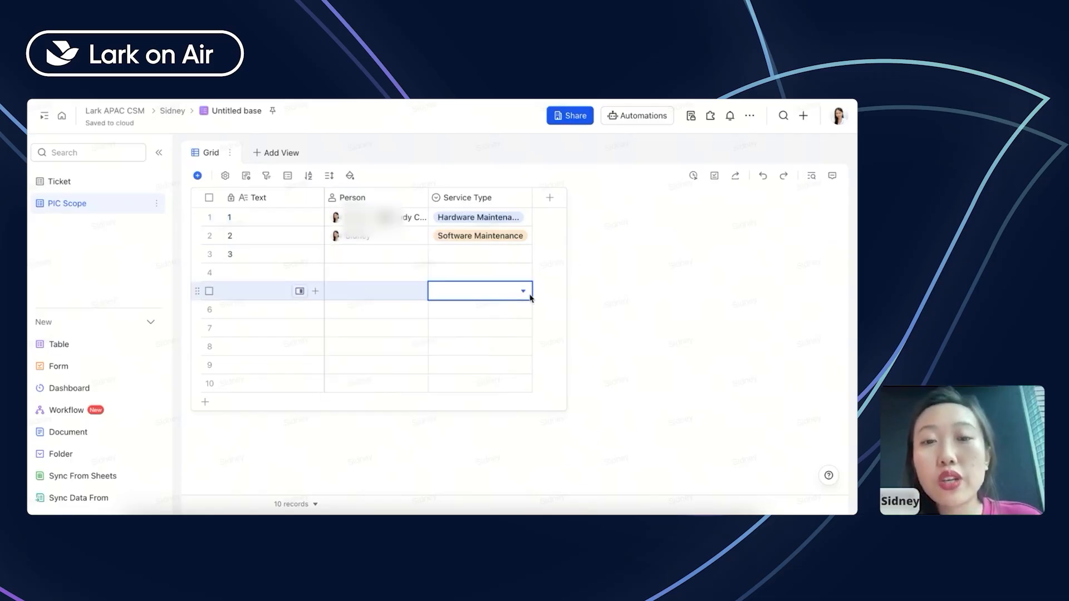
- Widen the Person column of the PIC Scope table and return to the Ticket table
drag(425, 203, 451, 203)
click(448, 200)
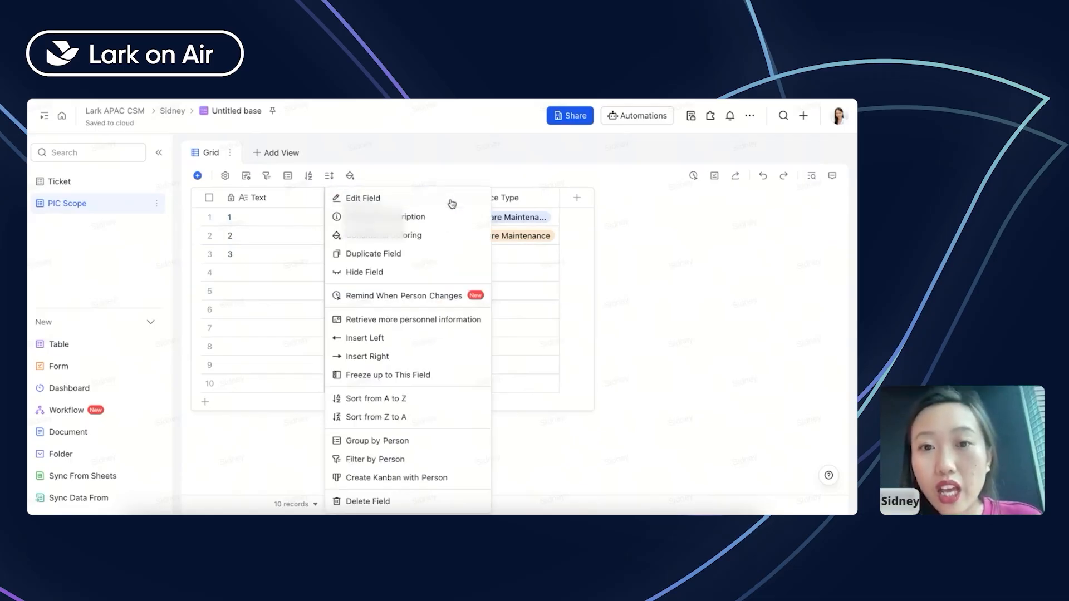
key(Escape)
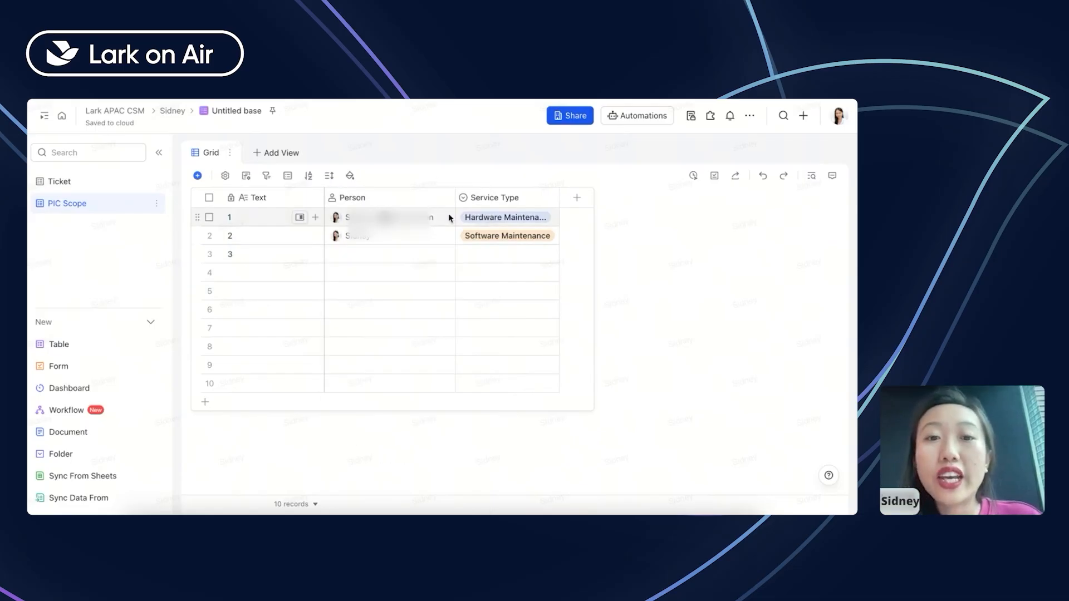
click(106, 182)
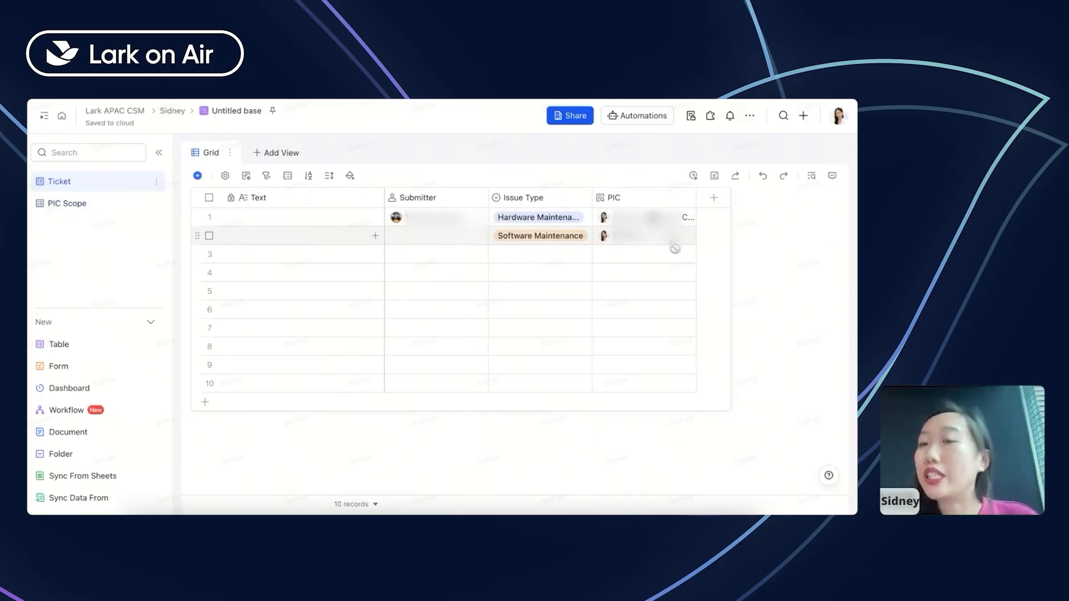
- Widen the PIC column of the Ticket table and compare its people with those in the PIC Scope table
mouse_move(694, 194)
mouse_down()
mouse_move(719, 195)
mouse_move(707, 199)
mouse_up()
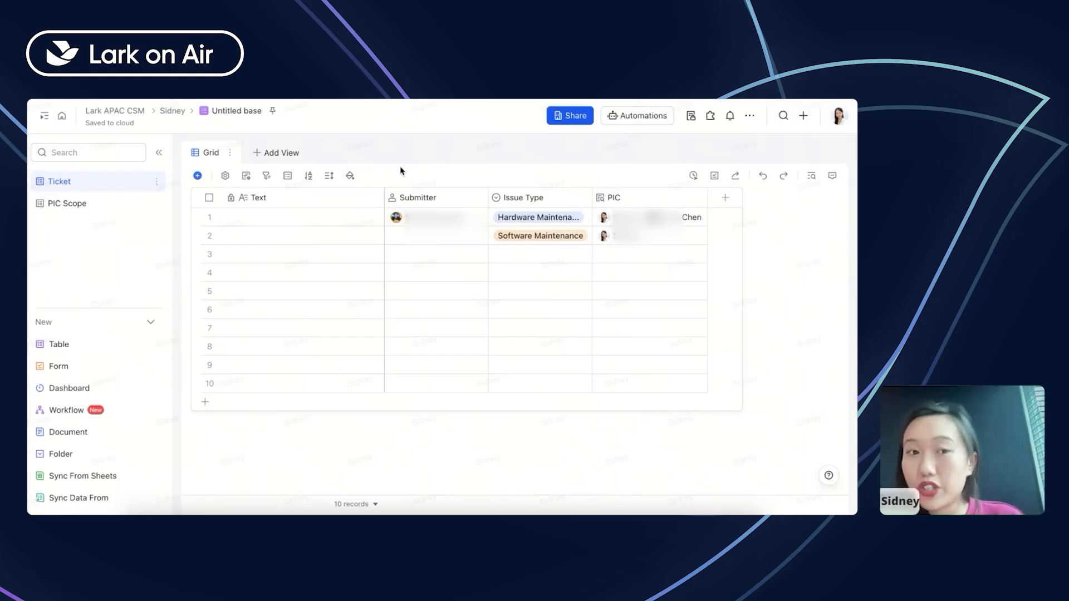
click(95, 199)
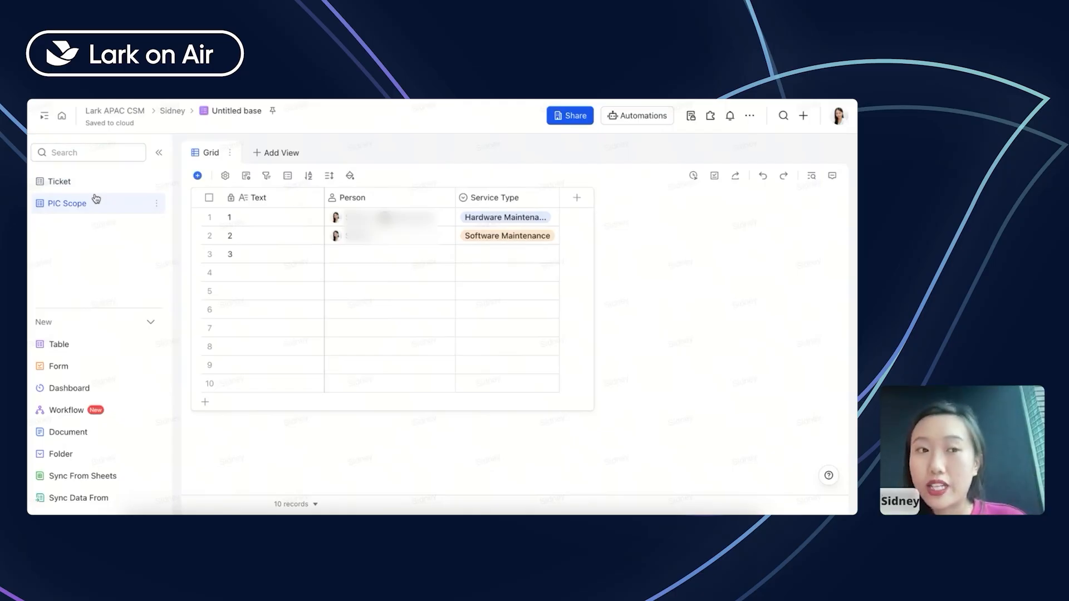
click(88, 184)
click(92, 203)
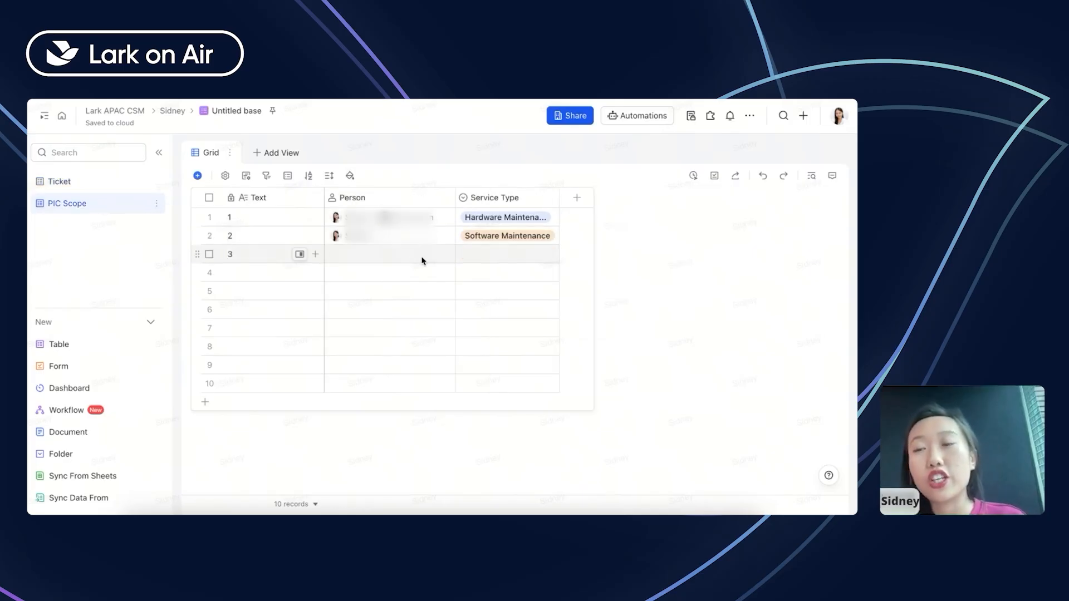
click(98, 185)
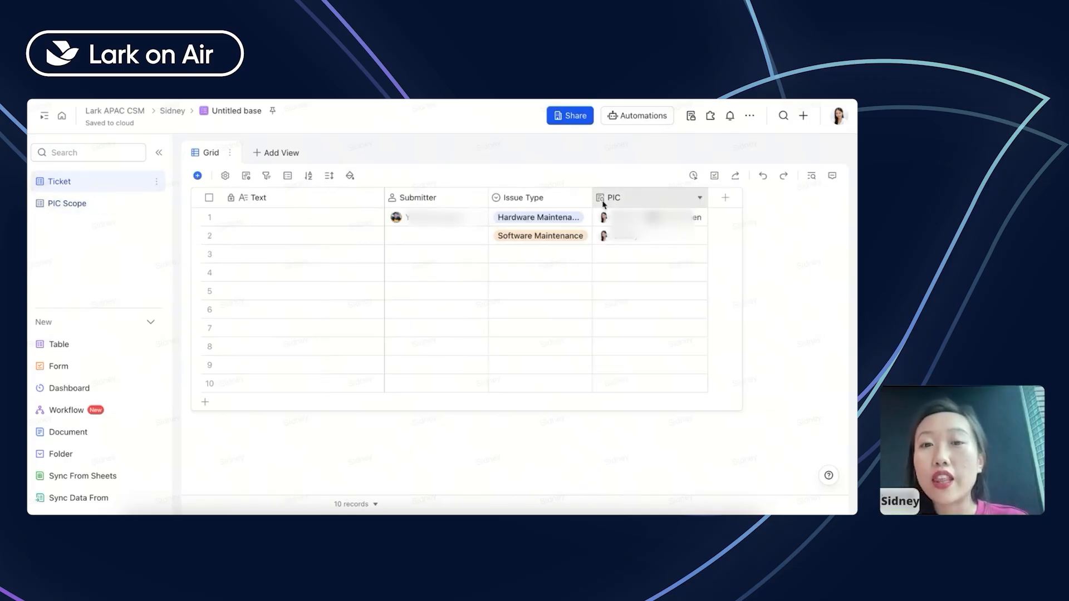
- Review the lookup settings of the Ticket table's PIC field, including its source table, matching condition and display format
double_click(639, 197)
scroll(753, 346, down, 2)
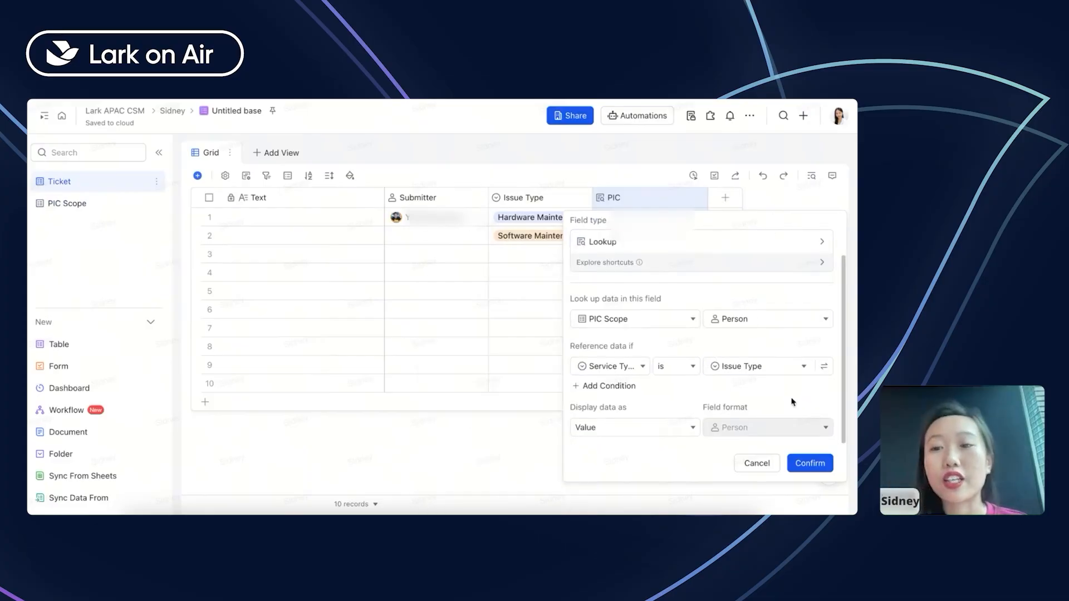
click(810, 468)
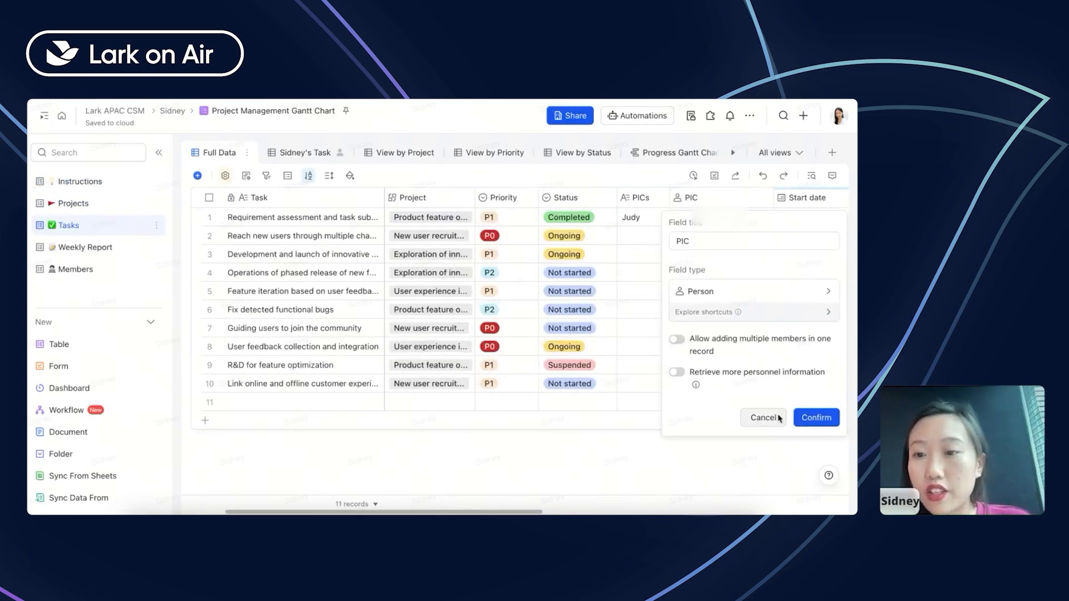
- Change the type of the PIC field in the Tasks table of the Project Management Gantt Chart base to Group
click(763, 418)
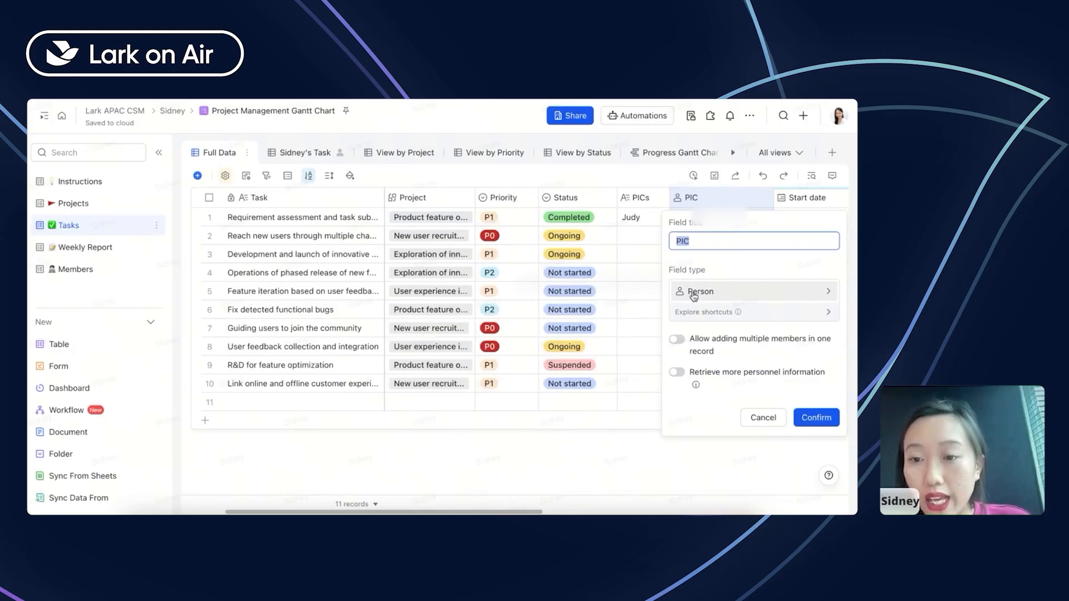
click(696, 292)
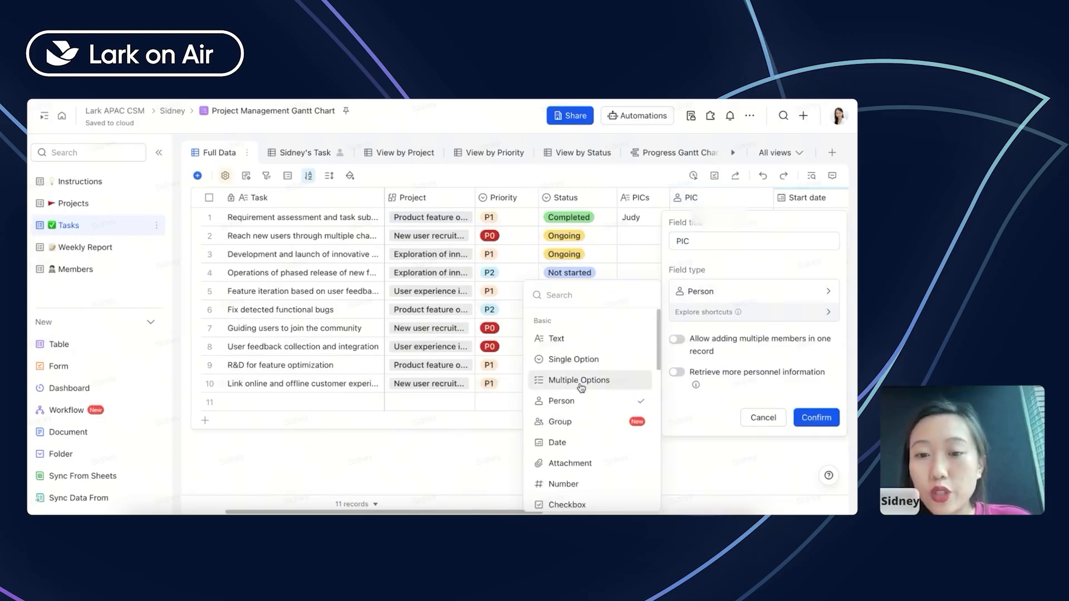
scroll(579, 367, down, 2)
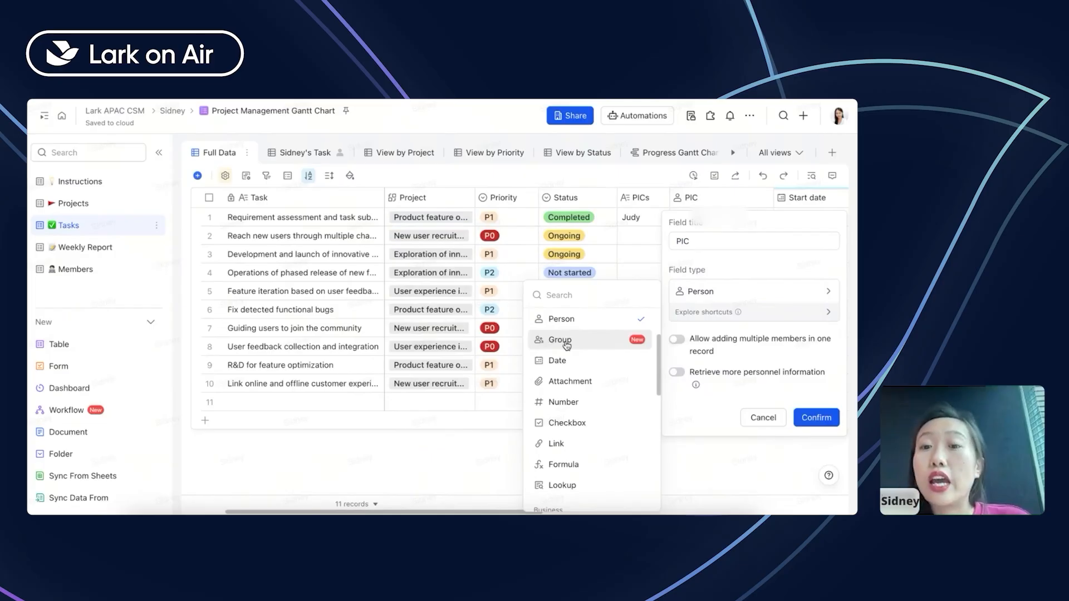
click(566, 345)
click(817, 384)
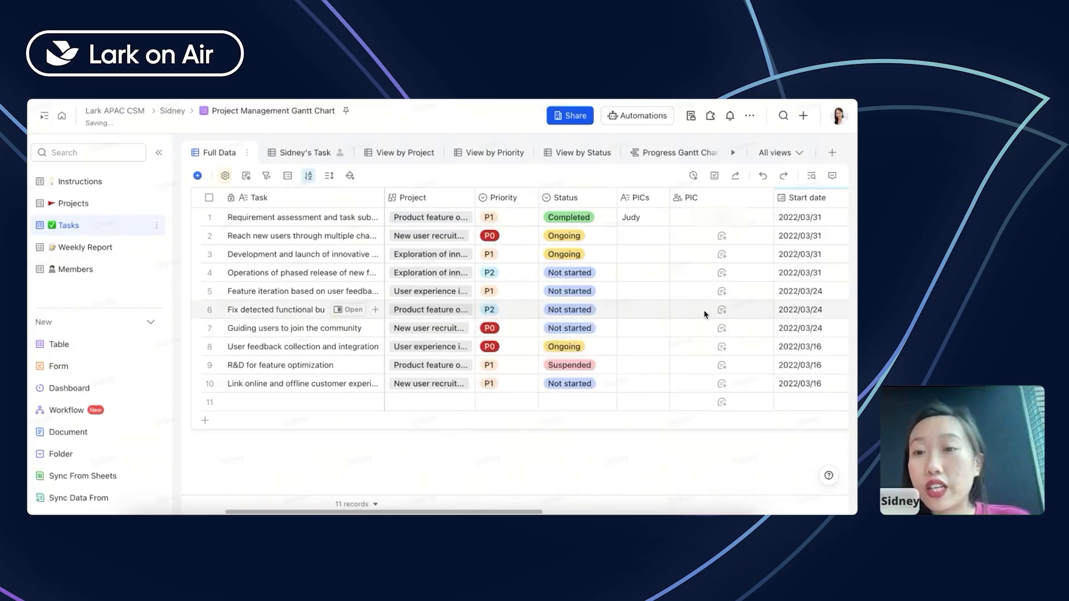
- Assign the recent "[Q&A] Lark Help ..." group to the PIC field of the first task record
click(671, 217)
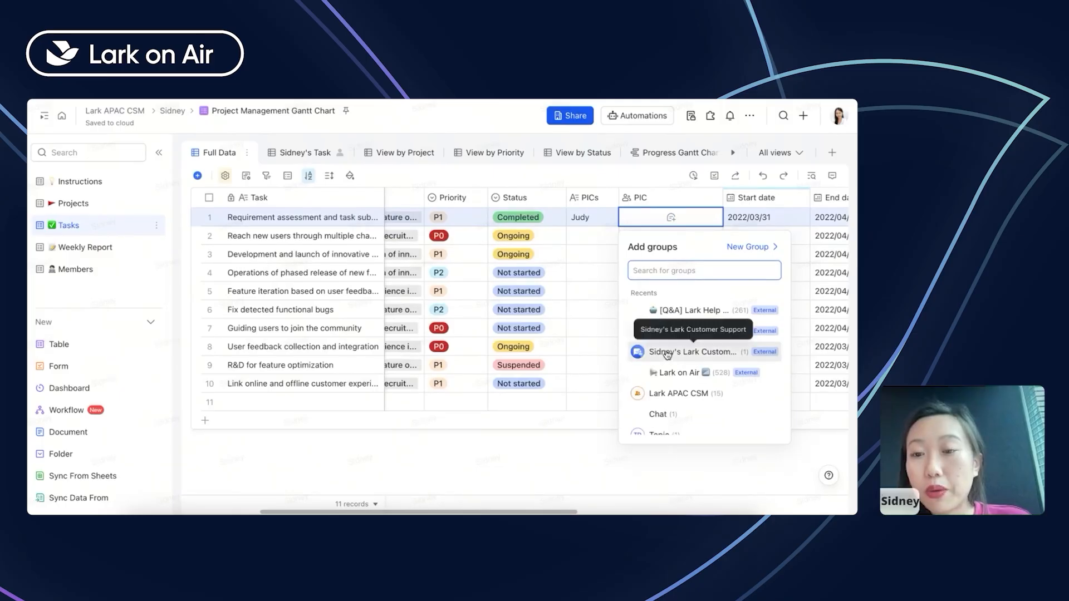
click(667, 312)
click(630, 273)
scroll(618, 250, right, 2)
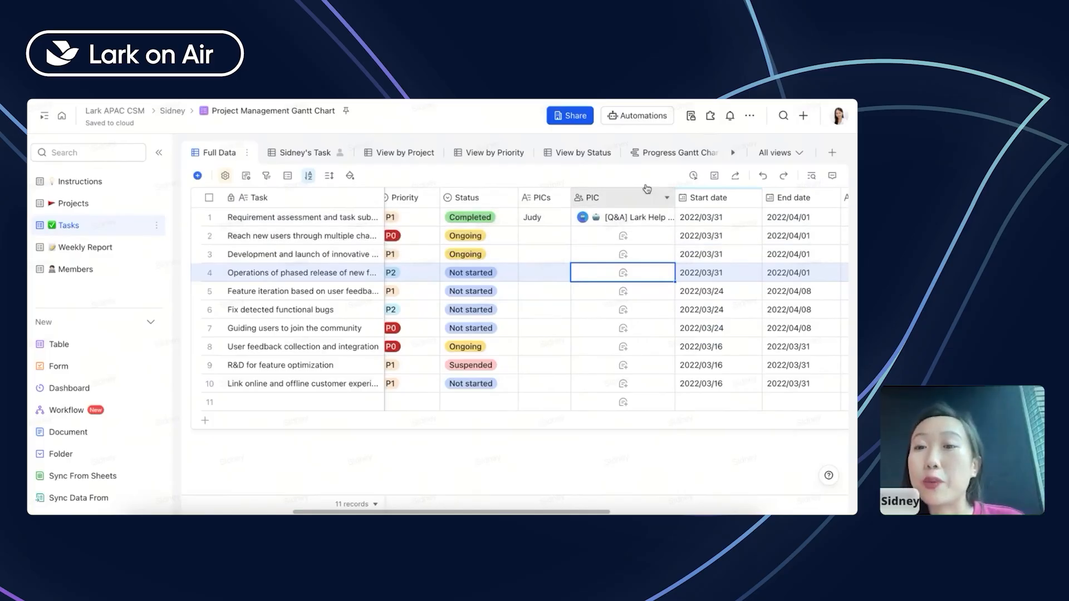
- Preview the Number type for the PIC field and examine the available number formats, from nearest integer to percentage
double_click(631, 198)
click(612, 291)
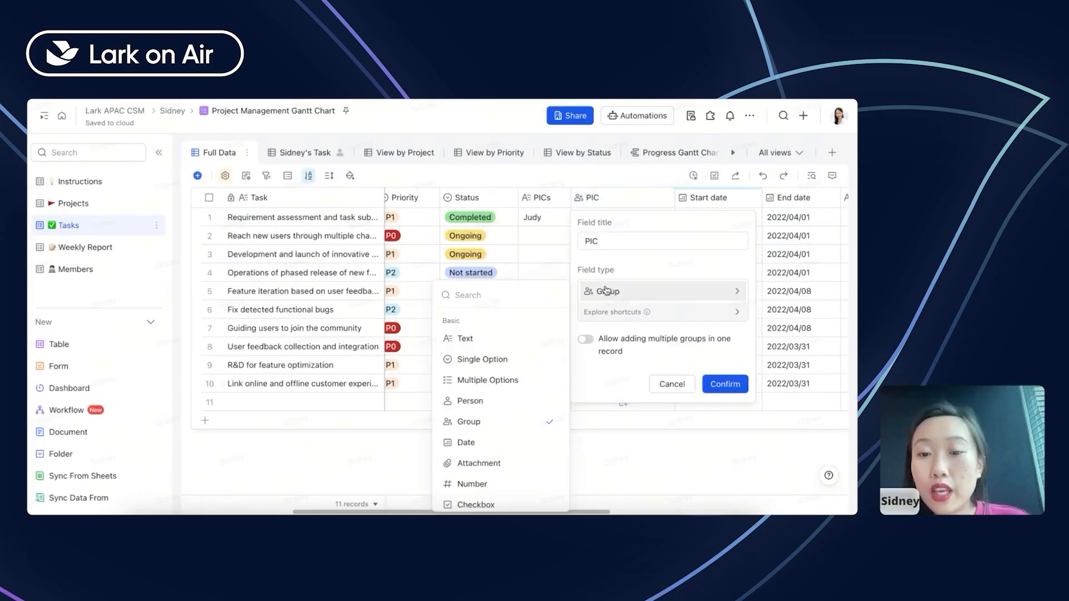
scroll(487, 411, down, 1)
scroll(487, 410, down, 1)
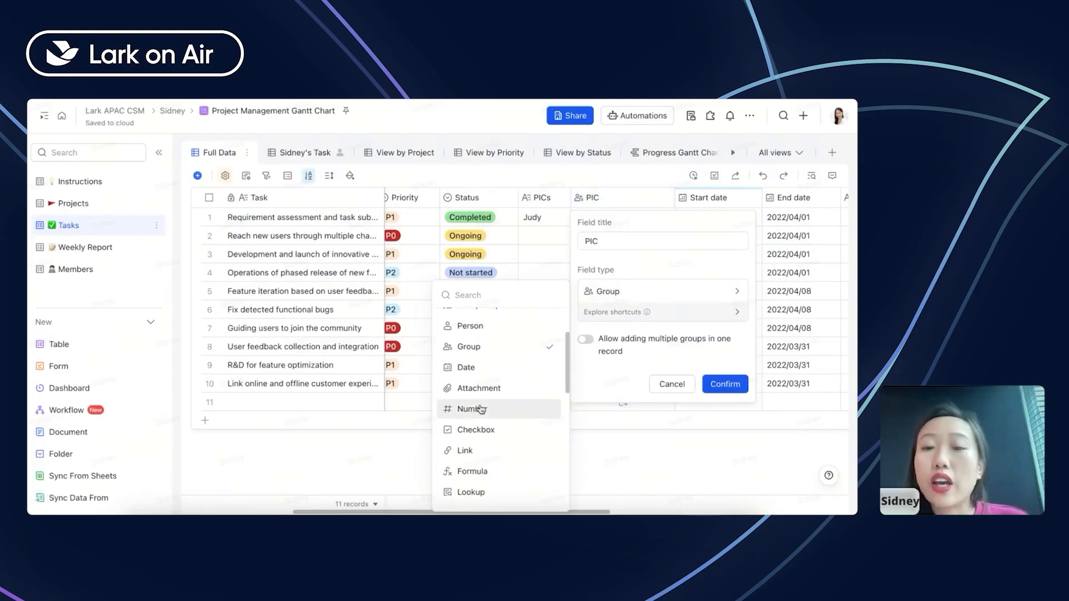
scroll(502, 367, down, 3)
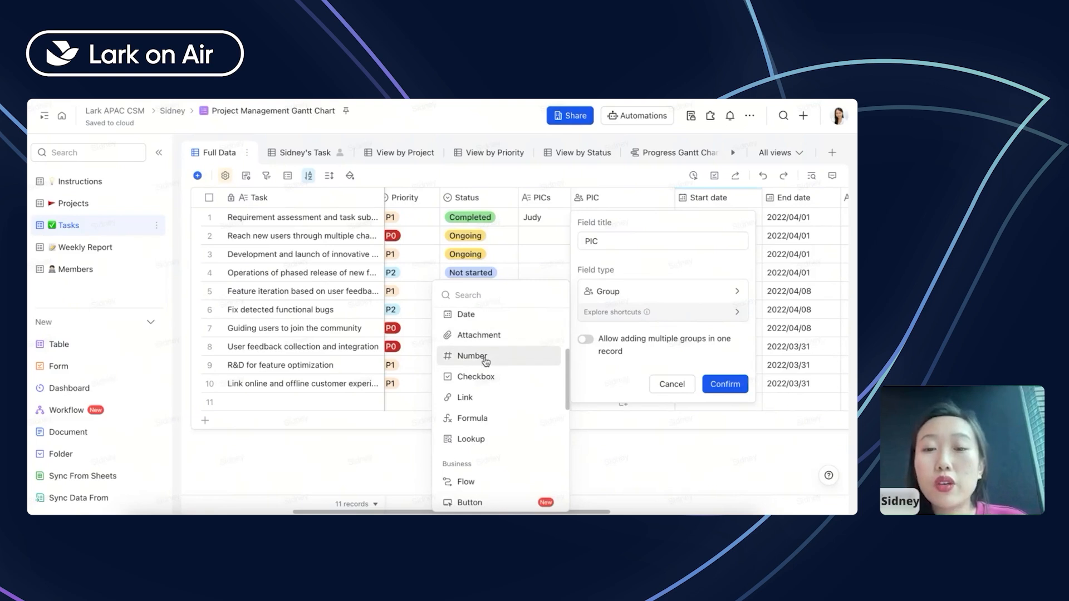
click(486, 358)
click(668, 359)
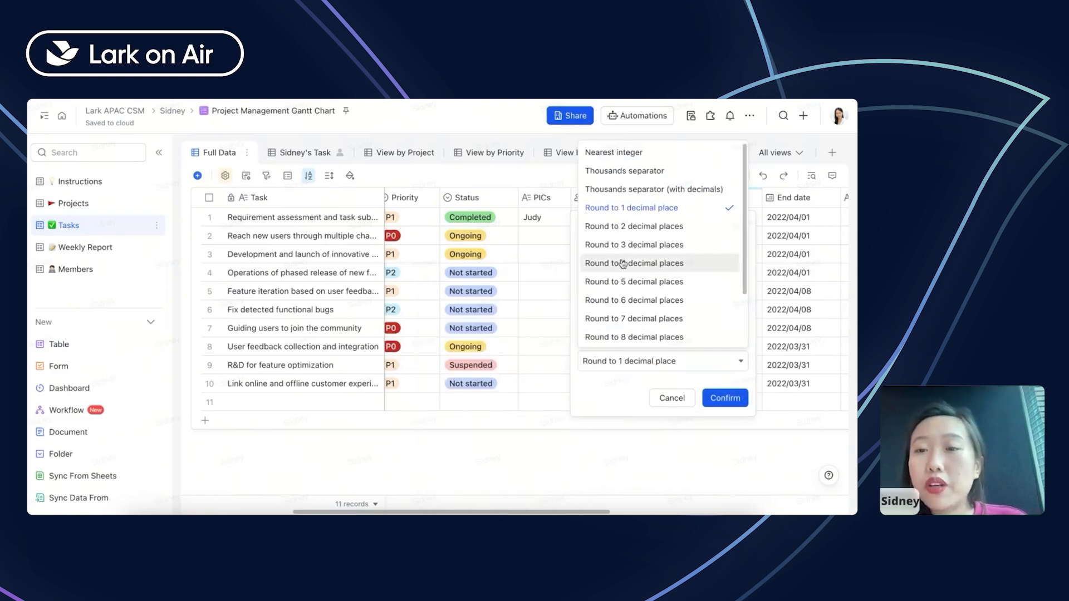
scroll(626, 265, down, 1)
scroll(646, 195, up, 1)
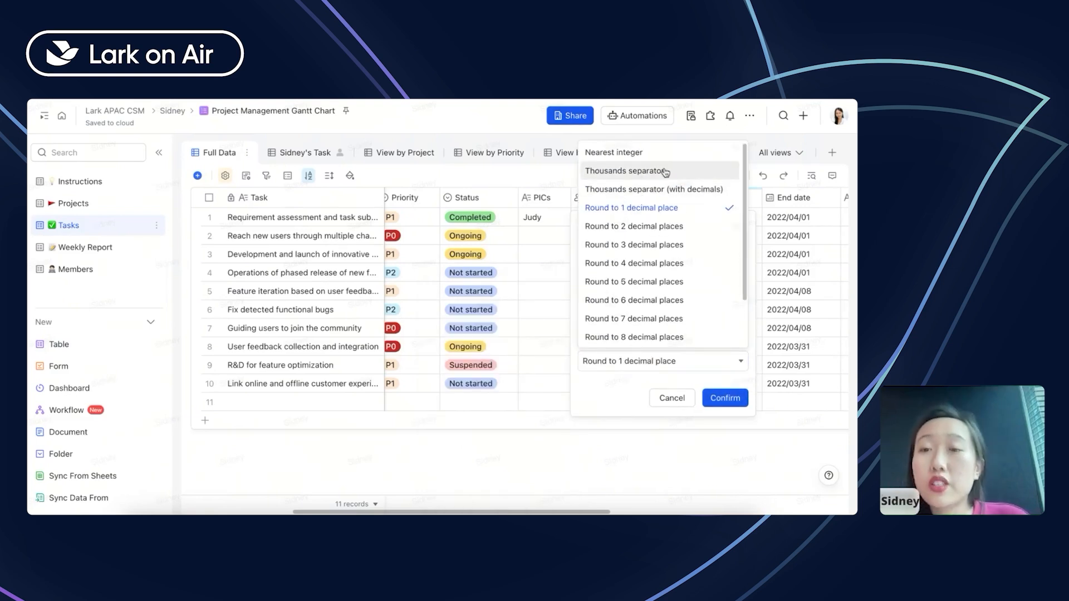
scroll(640, 234, down, 3)
scroll(643, 217, up, 3)
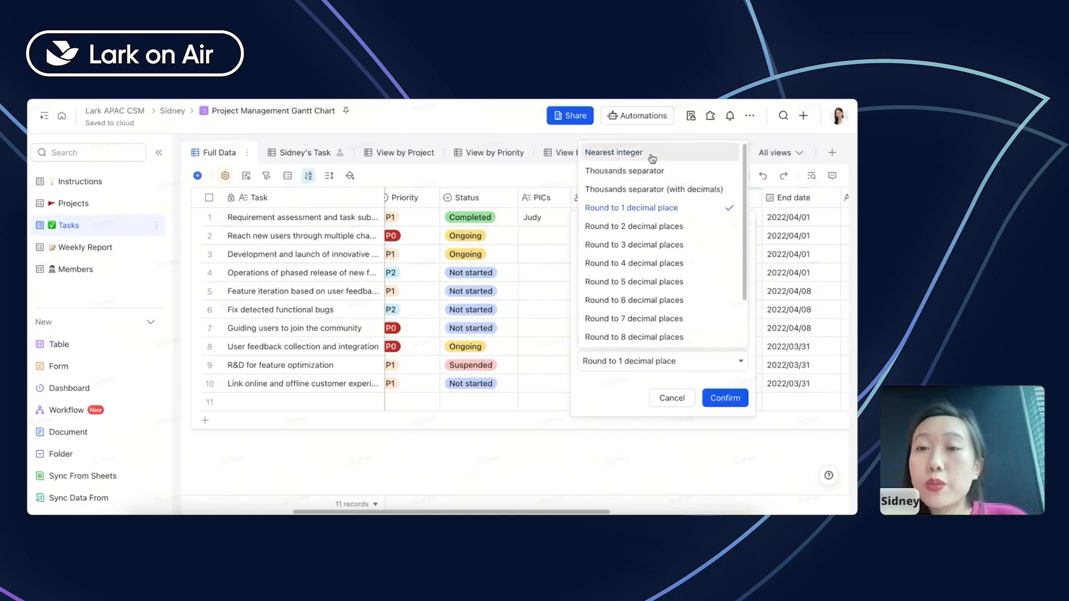
scroll(645, 217, down, 3)
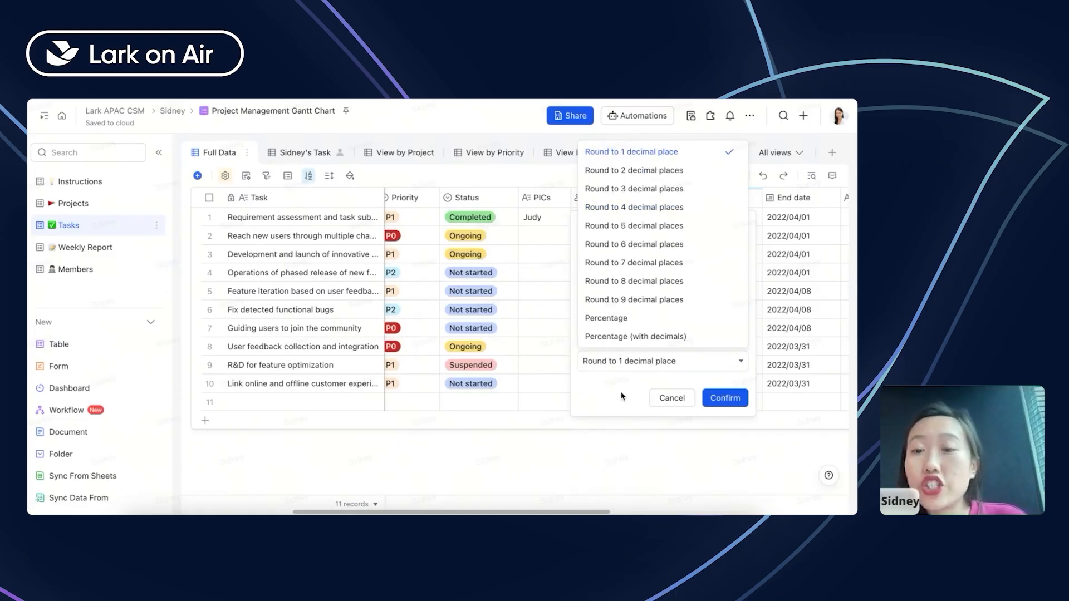
click(622, 396)
- Browse the other field types, such as Formula and Lookup, and discard the pending type change of the PIC field
click(612, 291)
scroll(511, 429, down, 3)
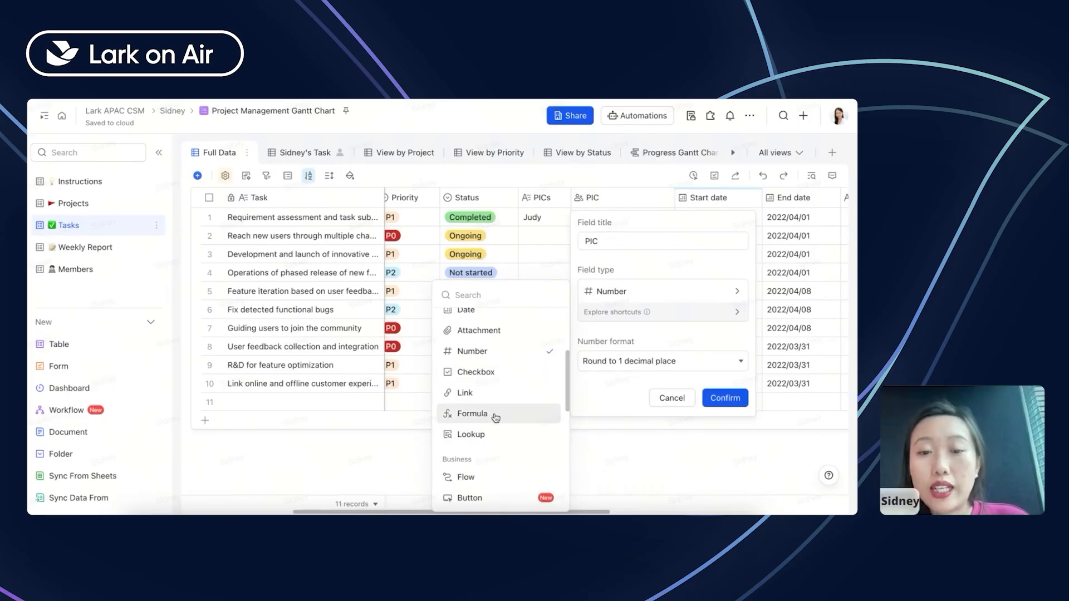
scroll(491, 415, down, 1)
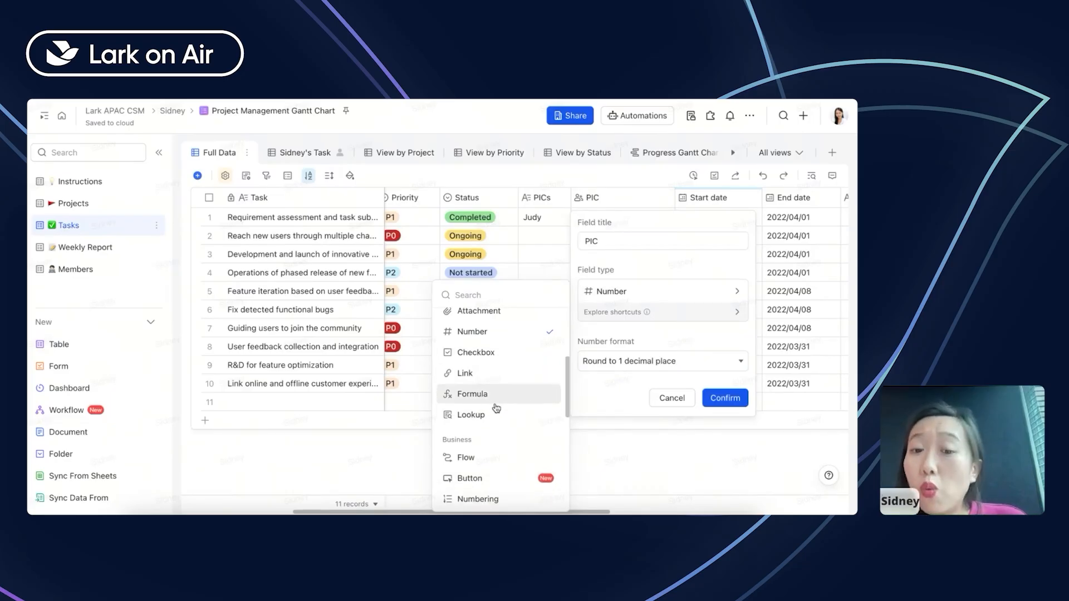
click(671, 398)
click(671, 397)
- Insert a Formula-type field between the PIC and Start date fields without entering an expression
right_click(706, 200)
click(671, 319)
click(709, 301)
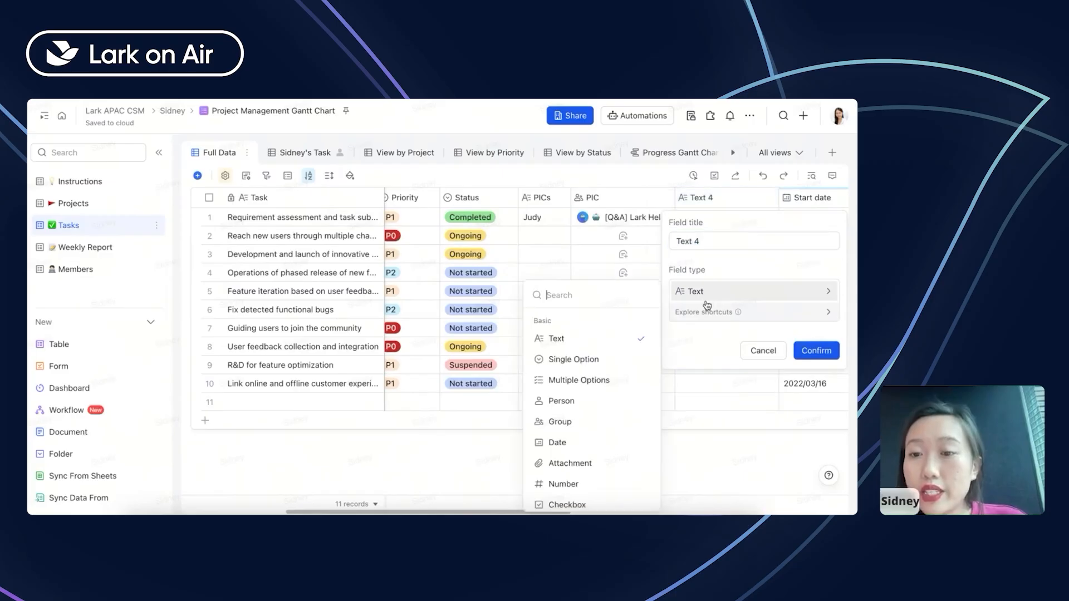
scroll(609, 436, down, 3)
click(561, 407)
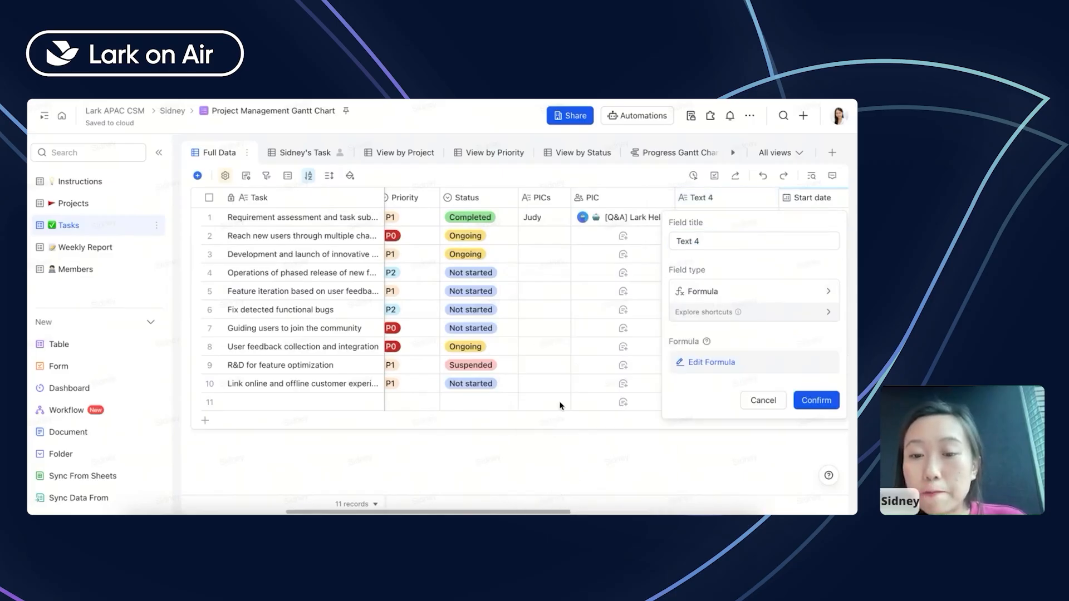
click(712, 363)
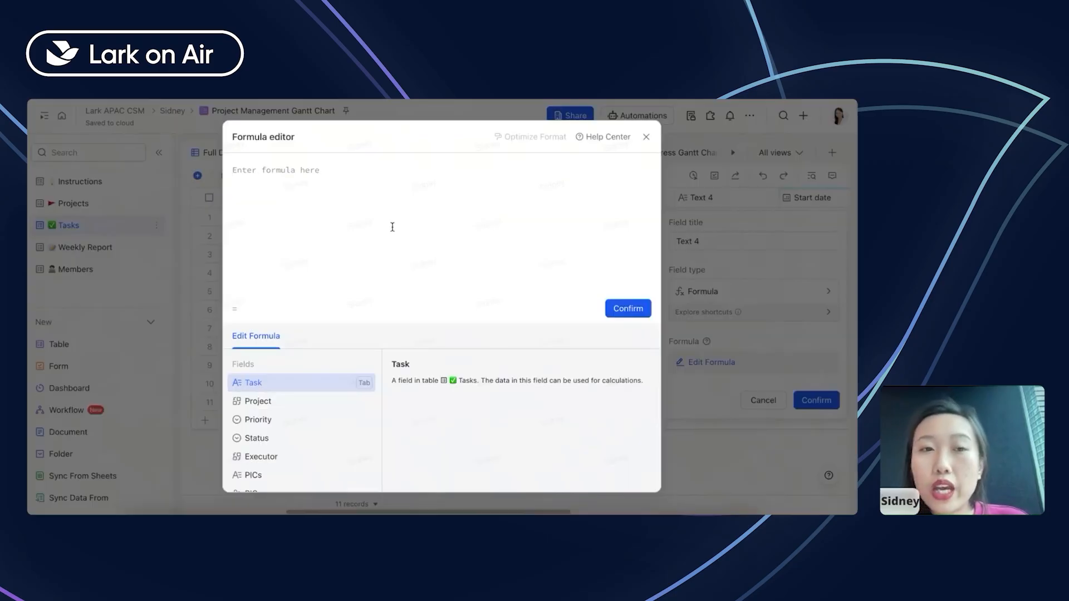
click(647, 137)
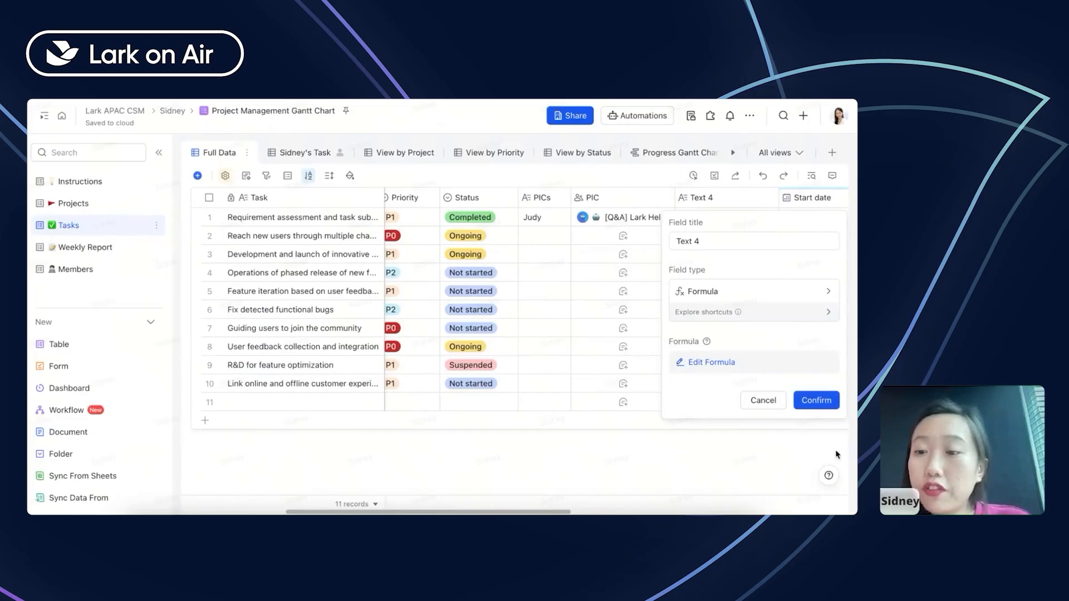
click(817, 400)
- Rename the new formula field as "Formula"
click(706, 198)
click(707, 199)
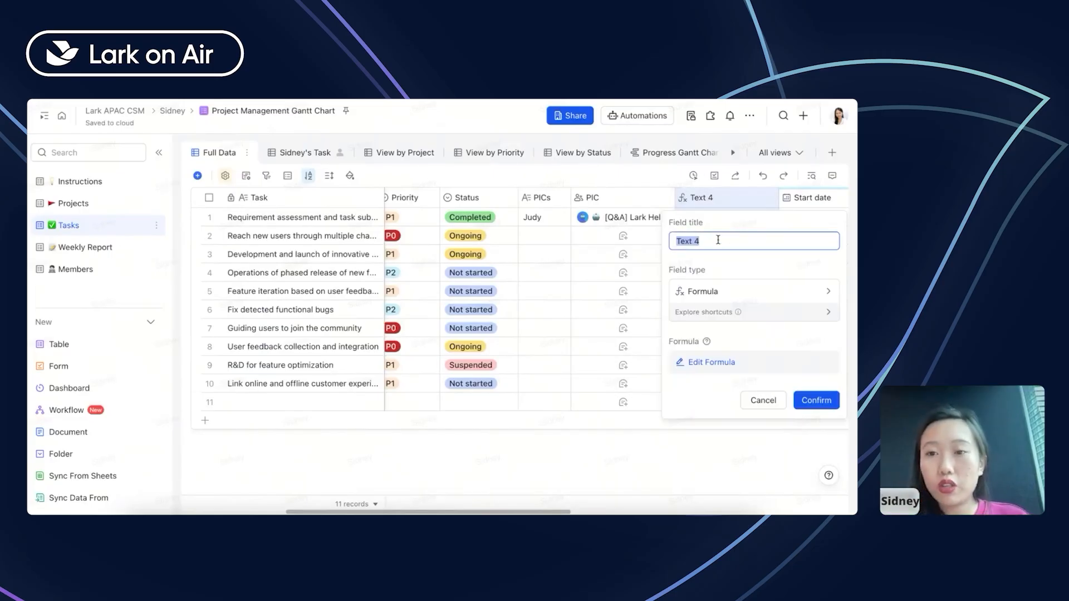
text(Form)
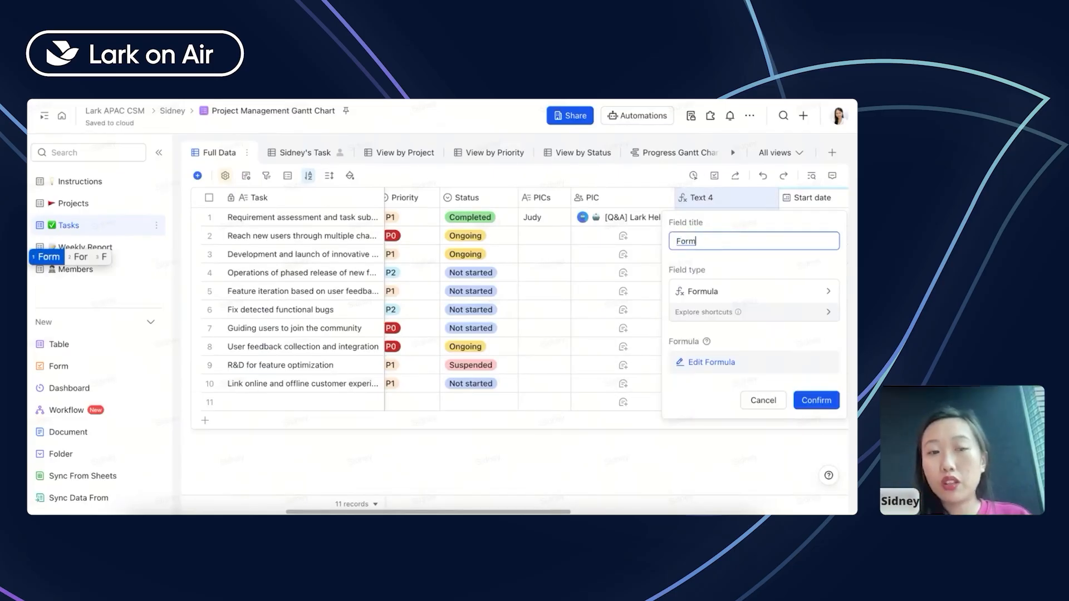
text(ula)
key(Return)
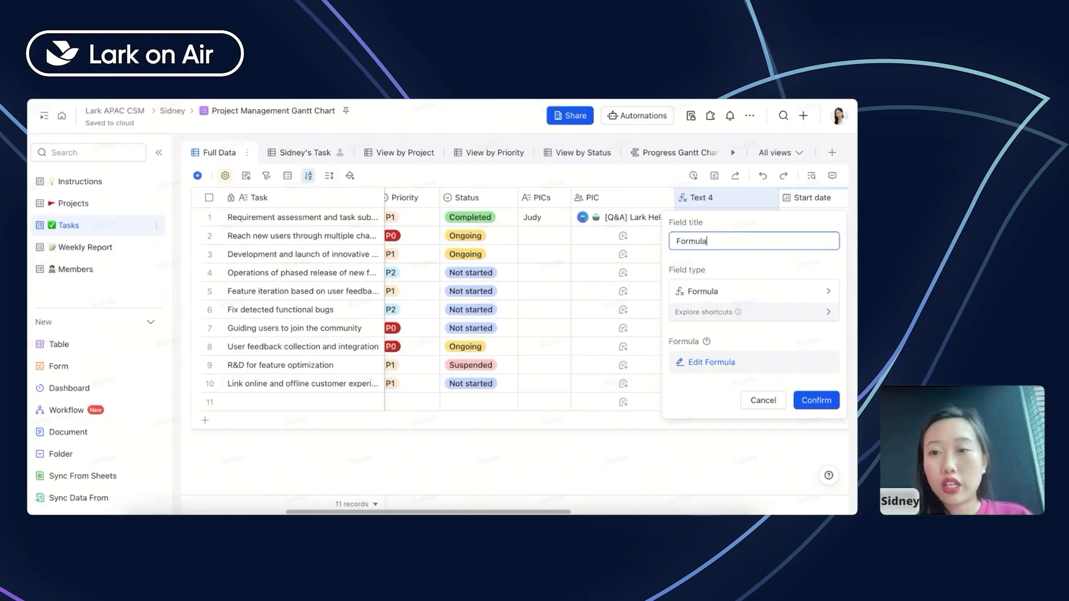
key(Return)
- Examine how the Formula column spans all task records, compared with the individual cells of the Task and Start date columns
scroll(724, 262, right, 5)
click(624, 216)
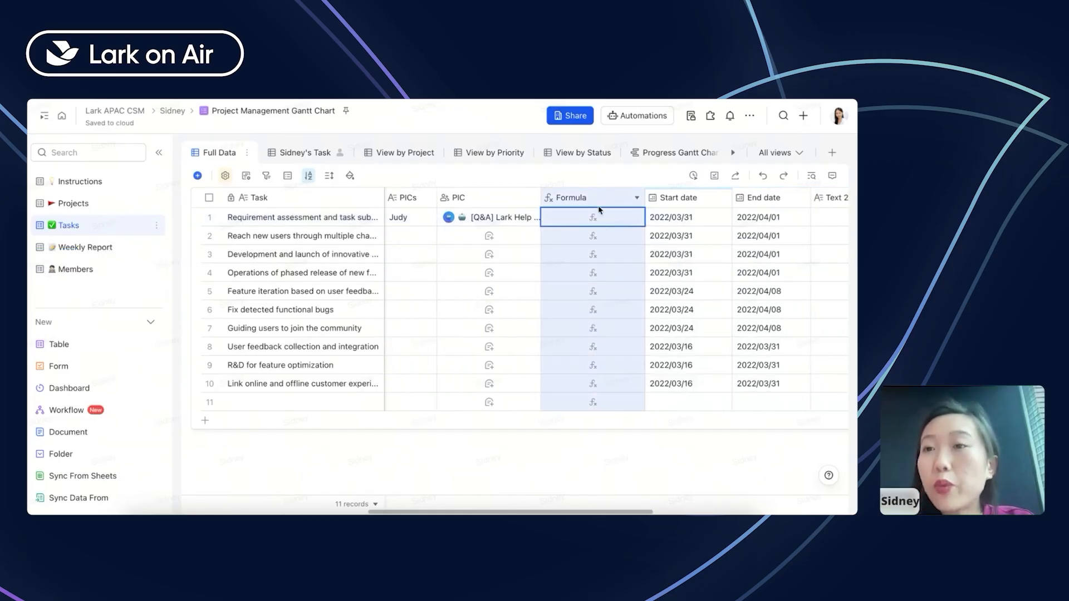
click(613, 402)
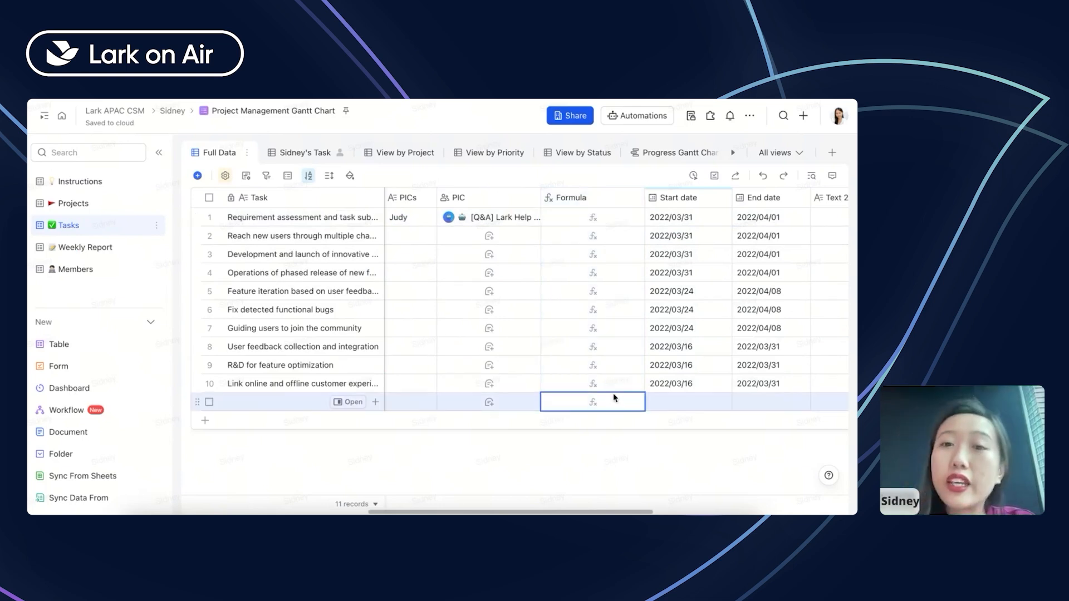
click(604, 200)
scroll(606, 205, right, 2)
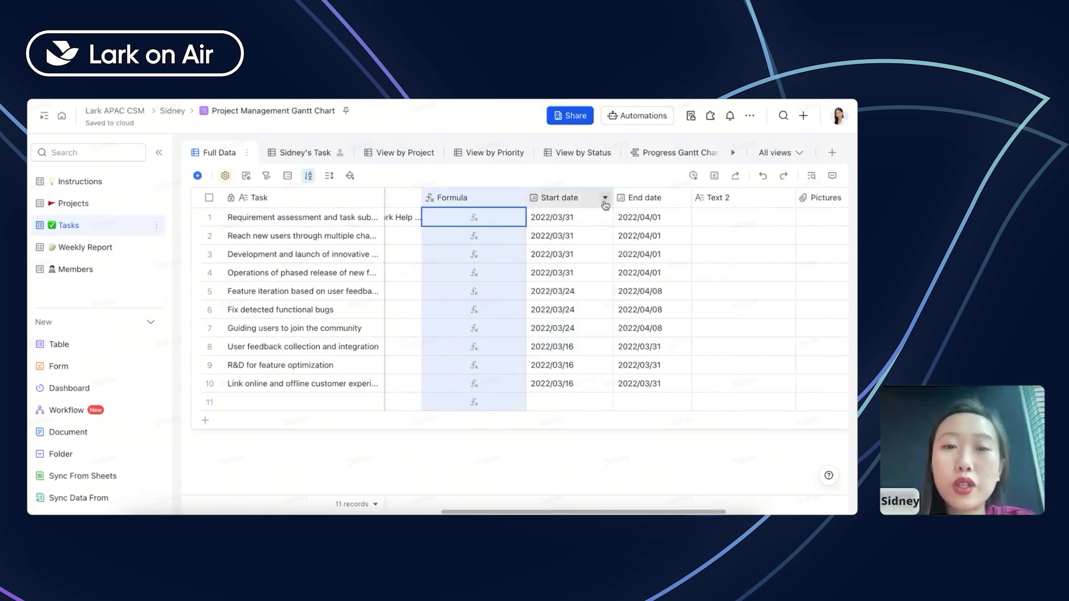
click(309, 218)
click(312, 402)
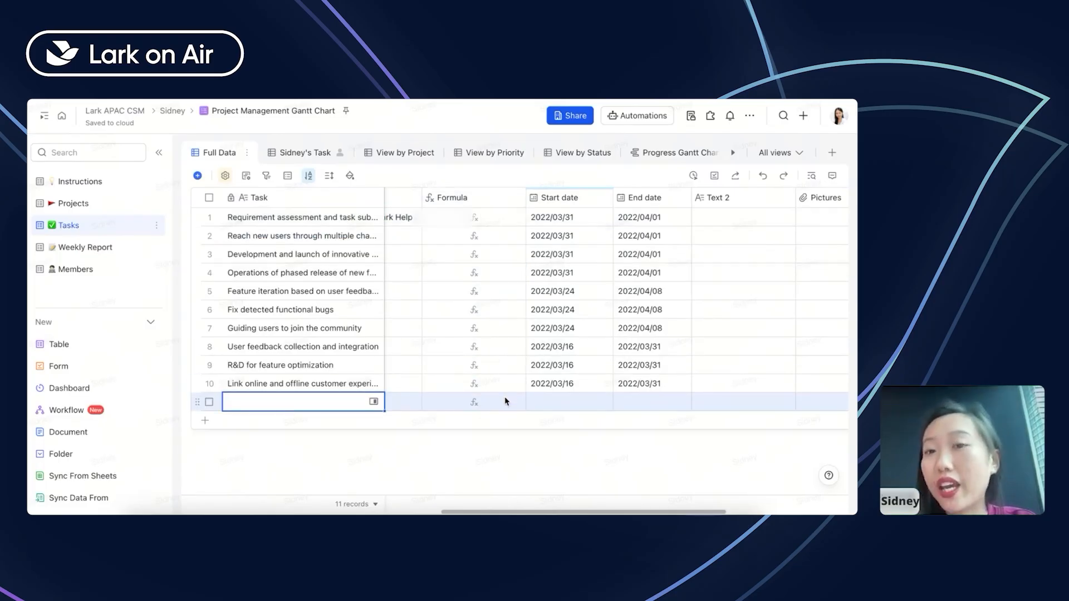
scroll(509, 304, right, 2)
click(487, 297)
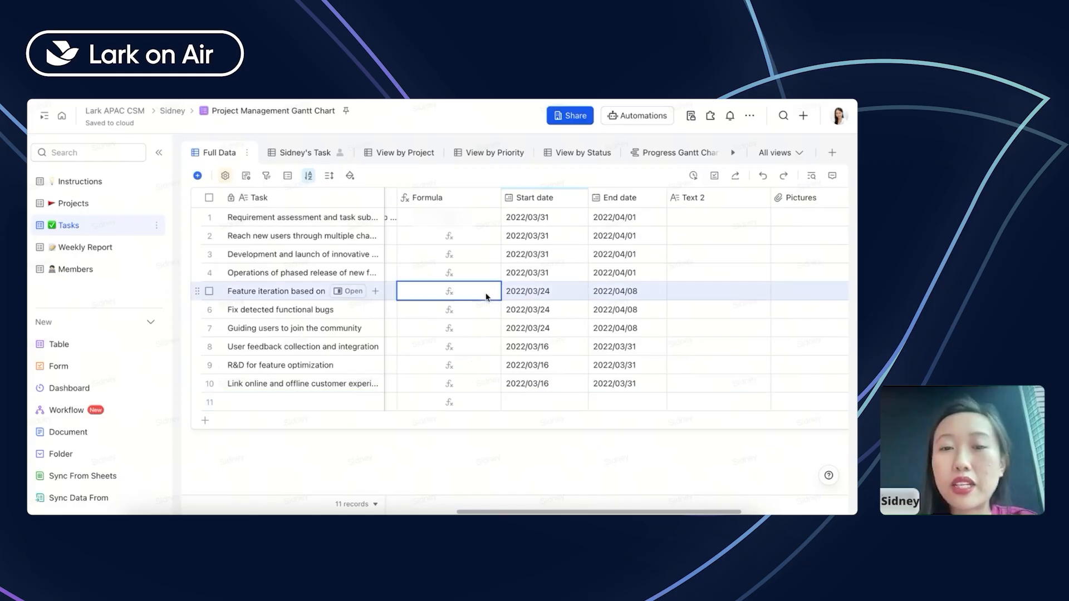
click(521, 291)
click(528, 252)
click(518, 275)
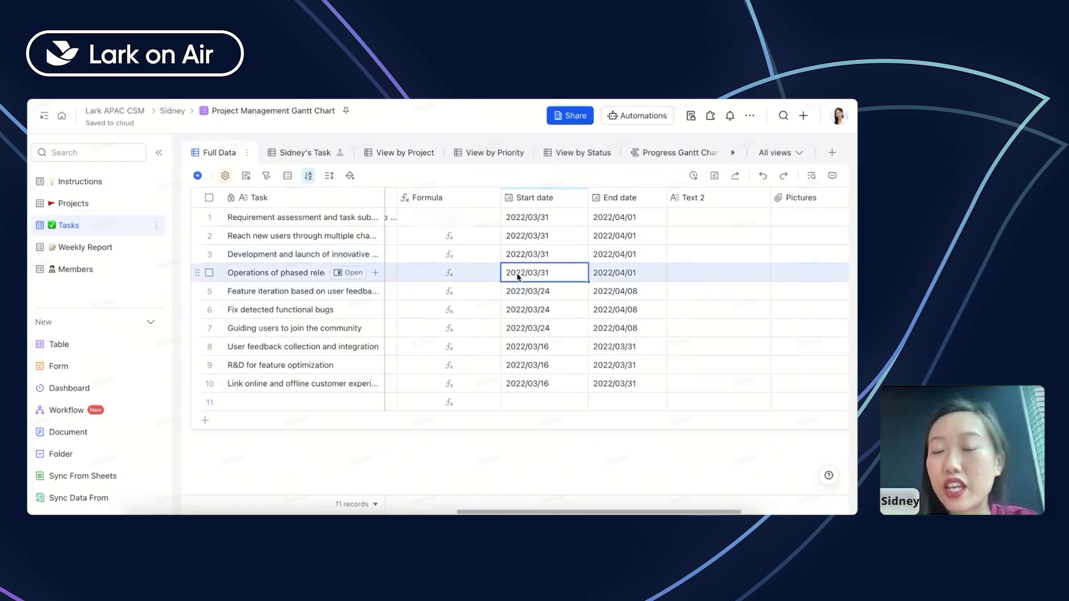
click(468, 297)
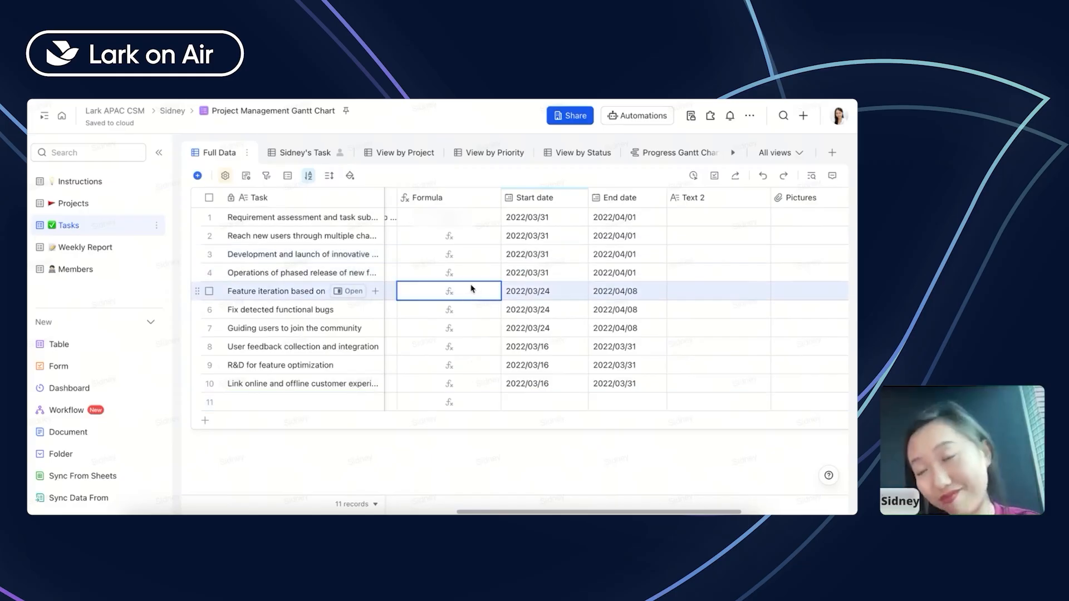
- Open the Formula field's expression editor and examine its logical functions, such as AND and CONTAIN, then close it without entering an expression
click(529, 253)
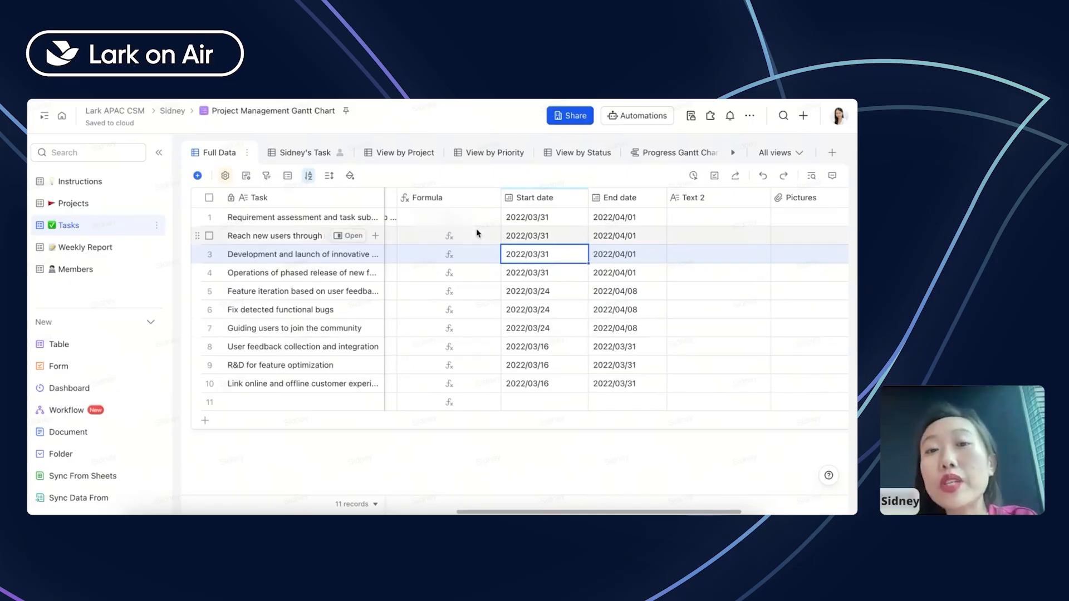
double_click(463, 201)
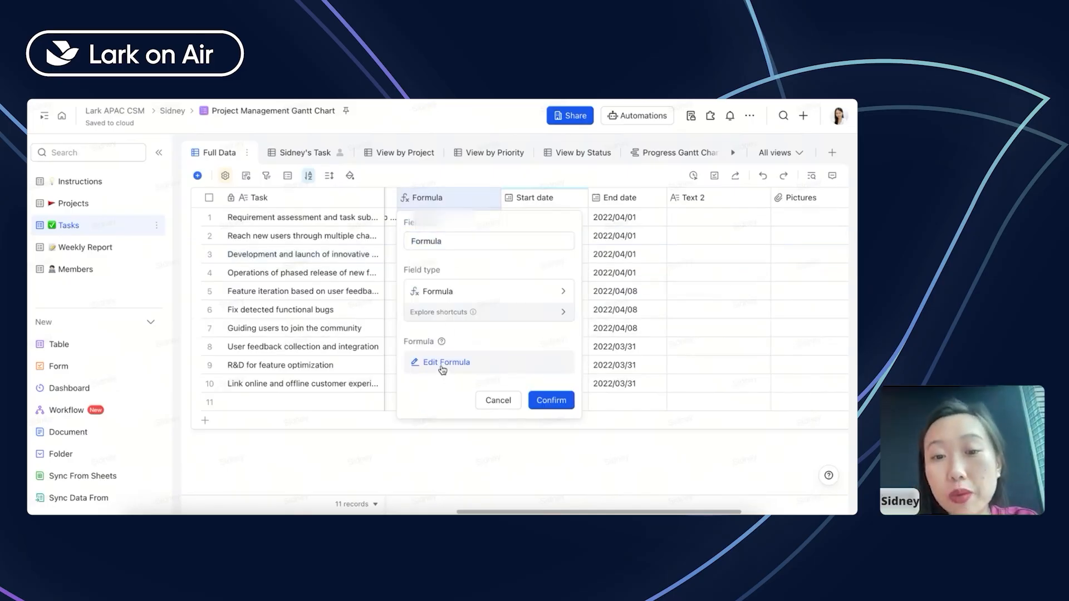
click(443, 365)
scroll(312, 406, down, 10)
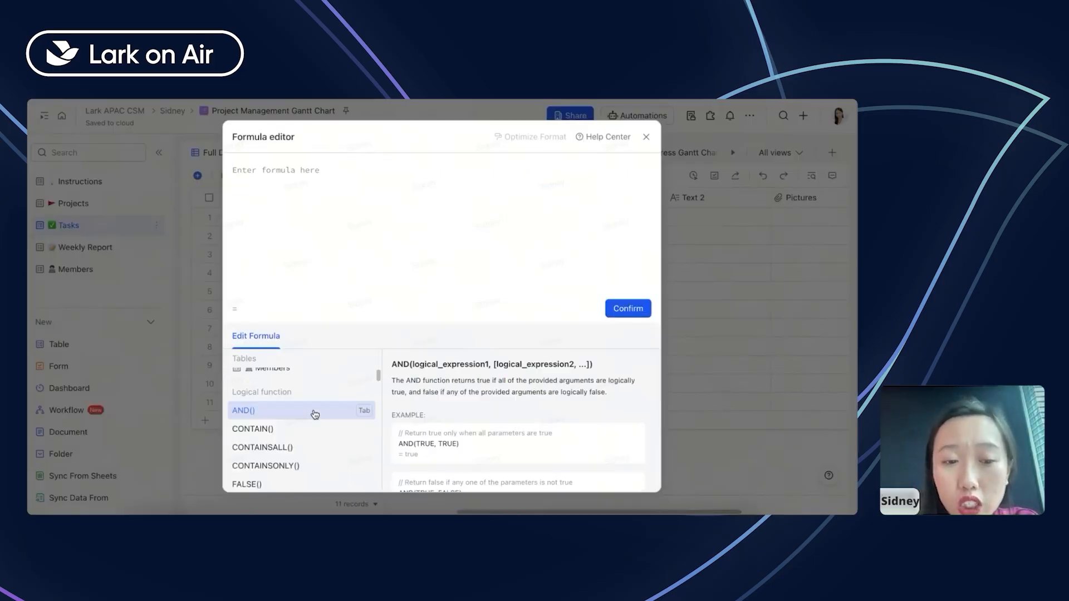
scroll(315, 414, down, 1)
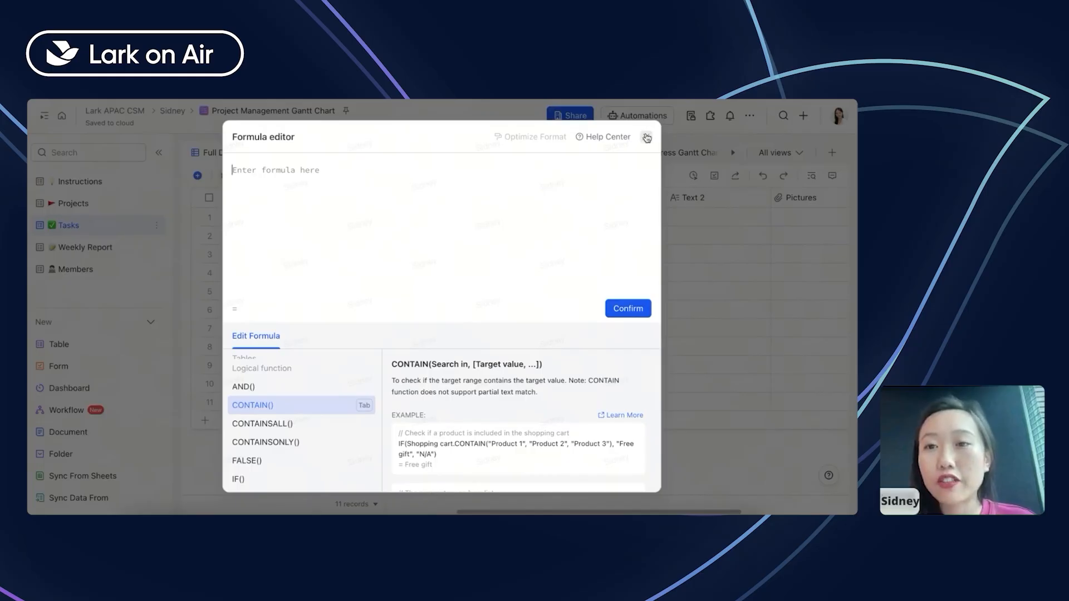
click(607, 137)
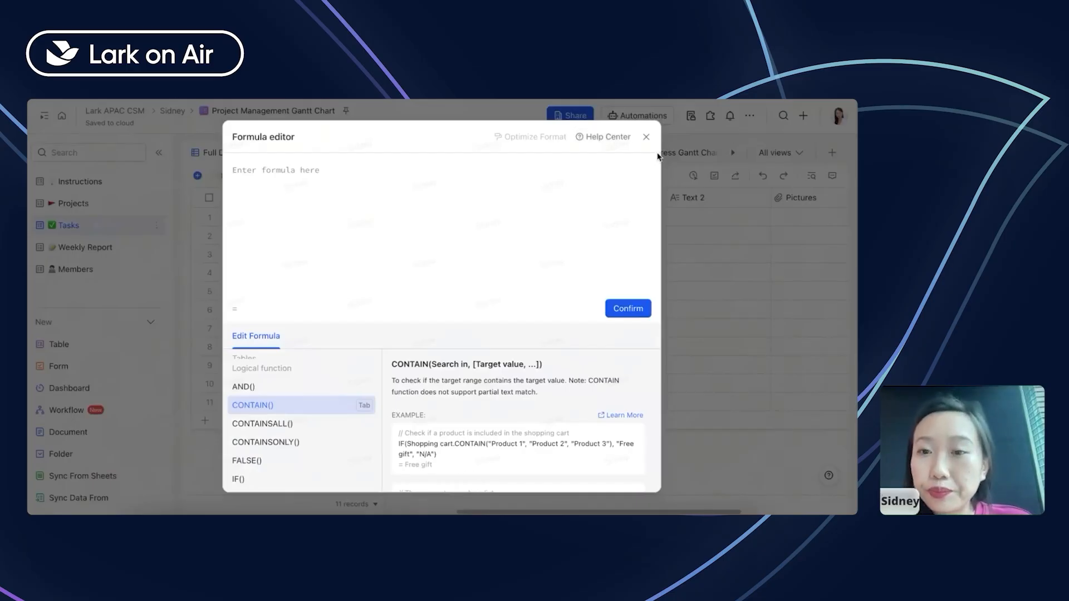
click(645, 137)
- Browse the basic and business field types that the Formula field could be switched to, such as Person, Button, Barcode and Progress
click(461, 294)
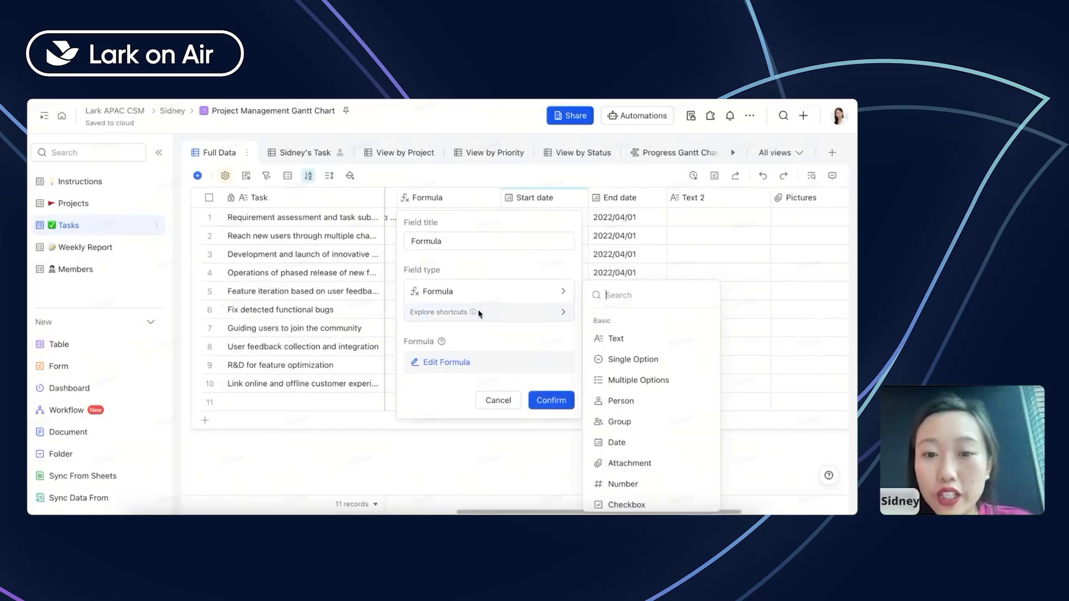
scroll(646, 403, down, 1)
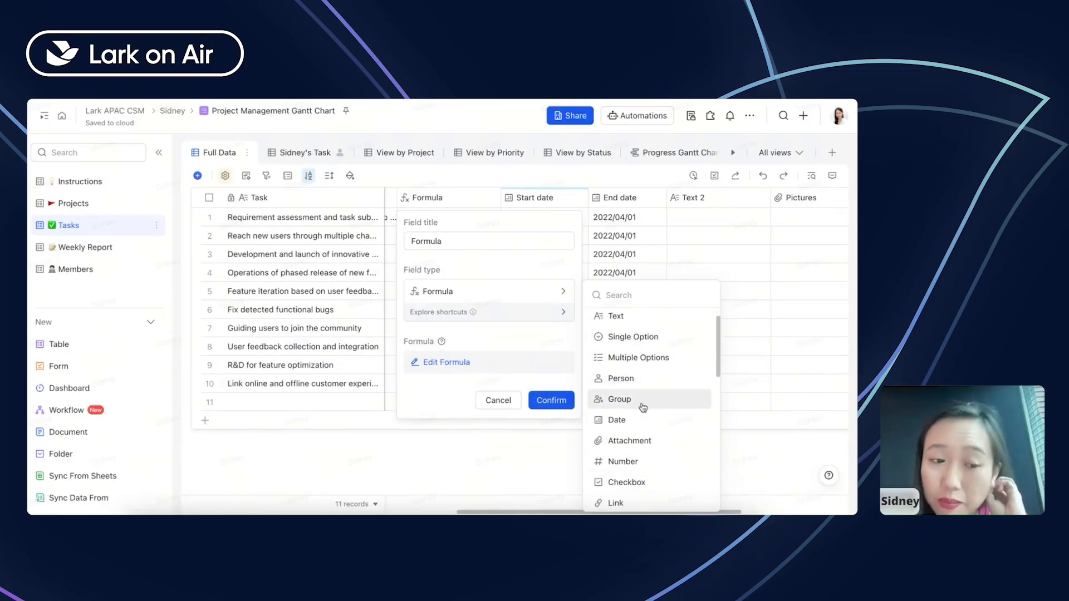
scroll(628, 409, down, 1)
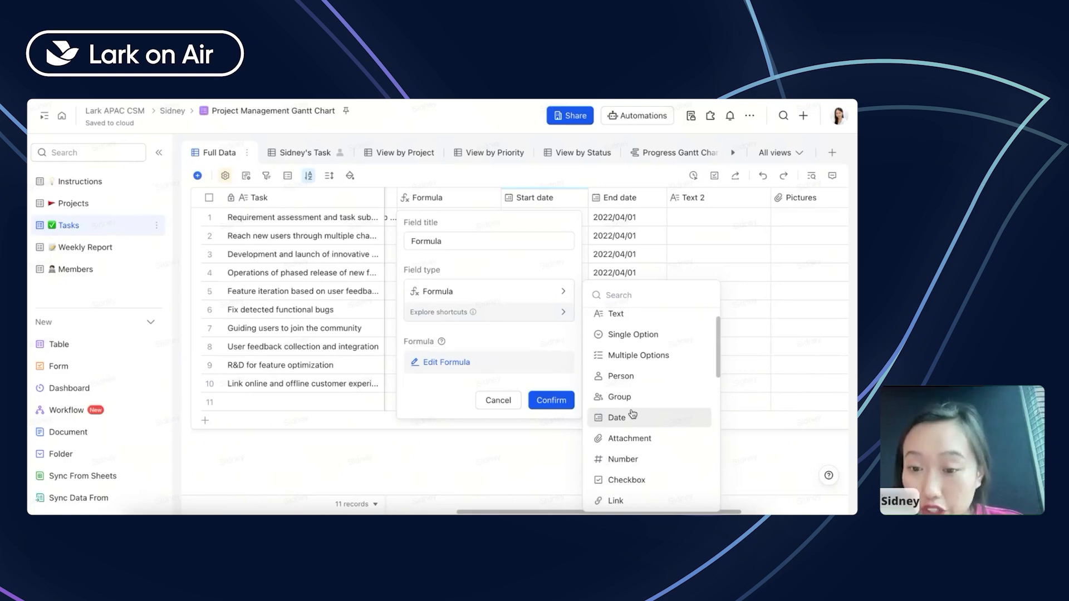
scroll(633, 414, up, 1)
scroll(627, 389, down, 1)
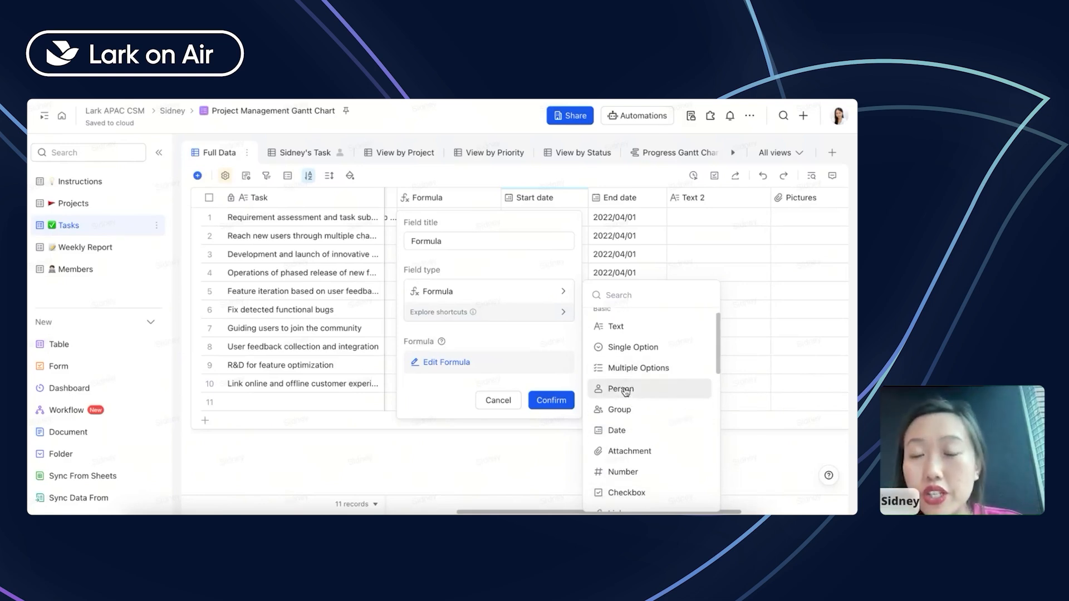
scroll(623, 415, down, 5)
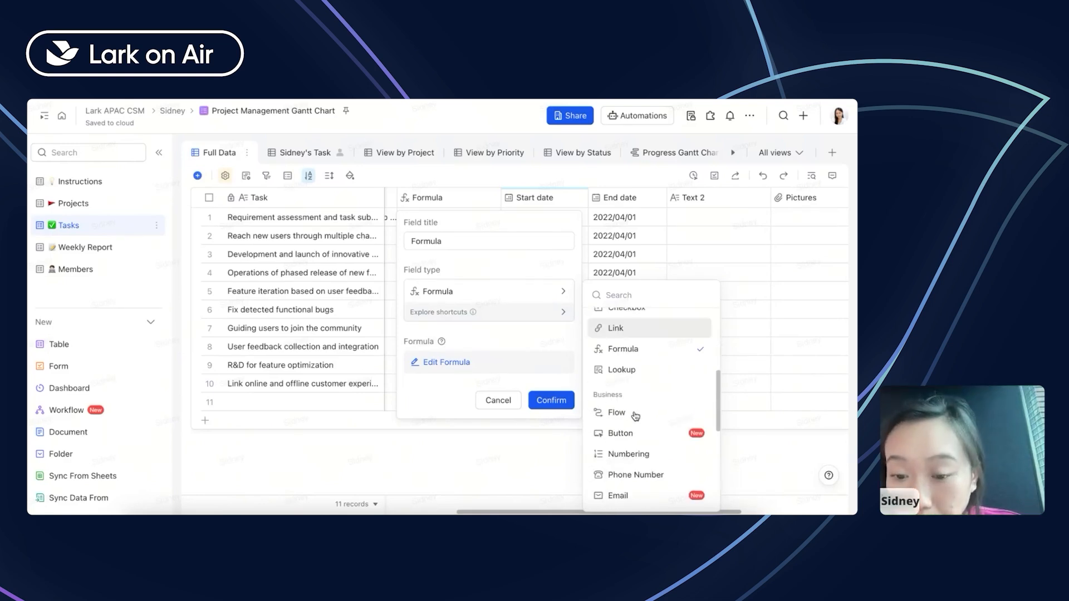
scroll(629, 384, down, 3)
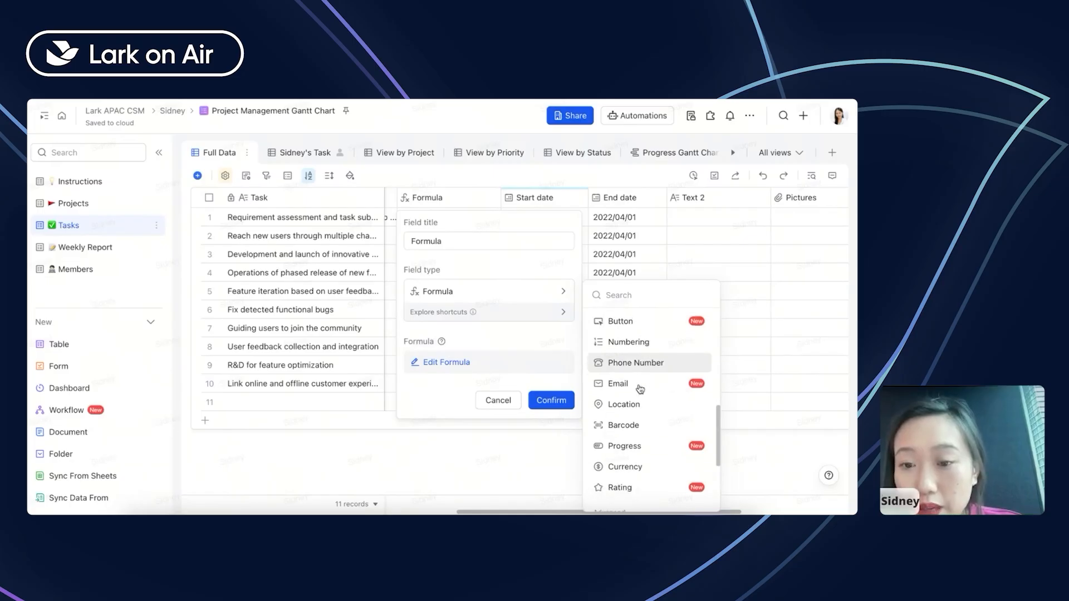
scroll(632, 409, down, 4)
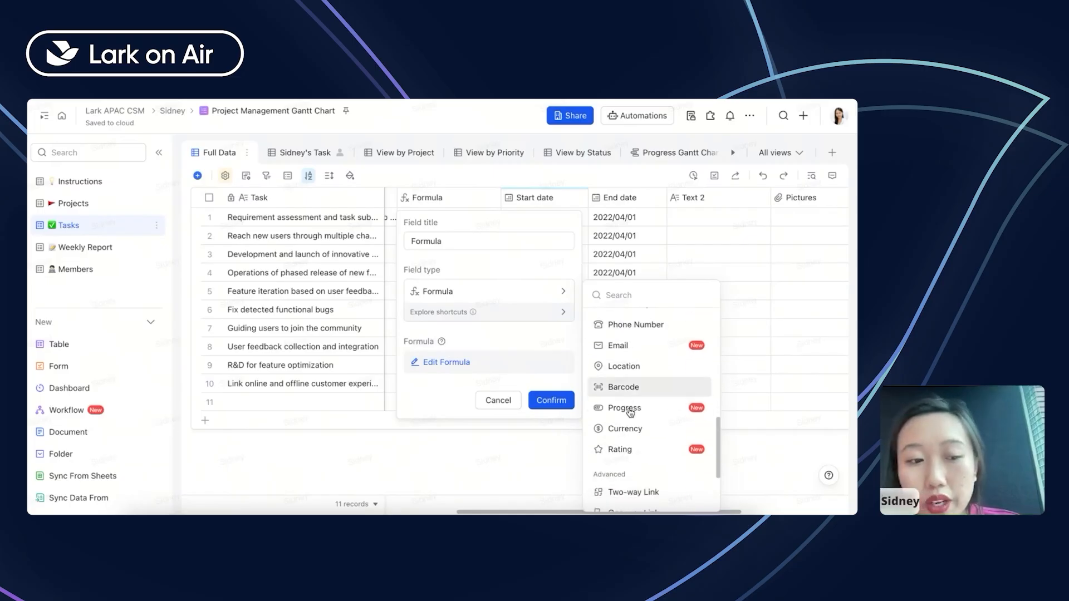
scroll(631, 439, down, 4)
scroll(626, 401, up, 9)
scroll(625, 388, down, 2)
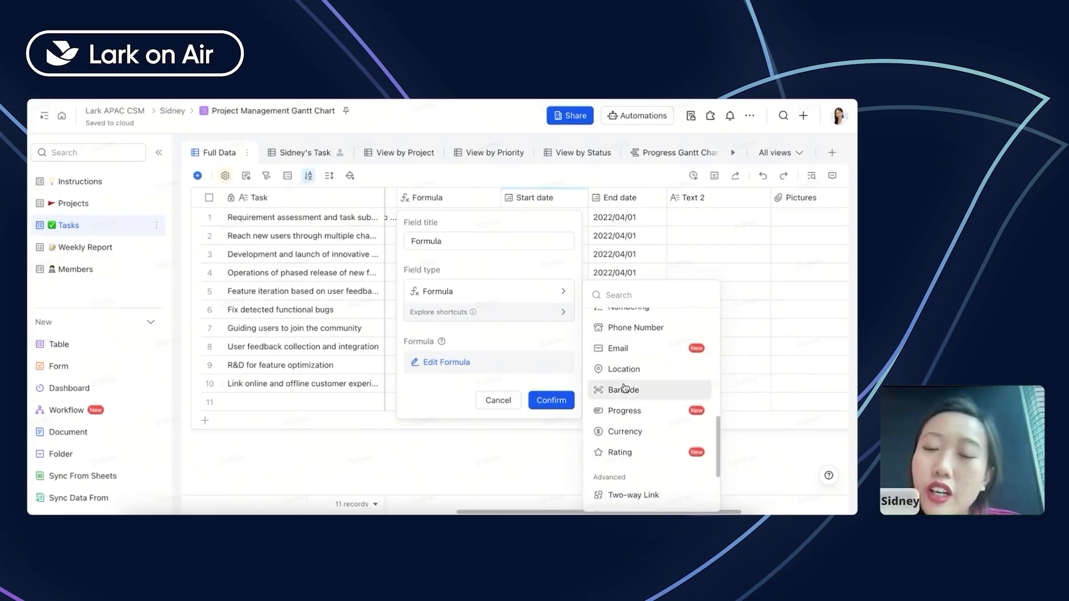
- Change the Formula field's type to Created By, leaving the retrieval of more personnel information off
scroll(623, 389, down, 4)
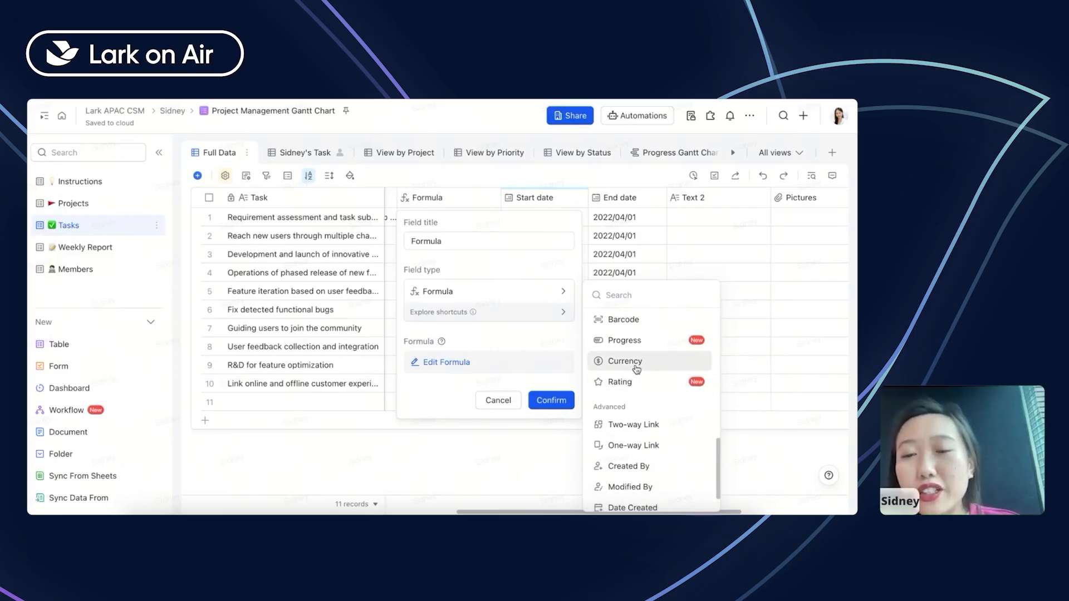
scroll(637, 392, down, 2)
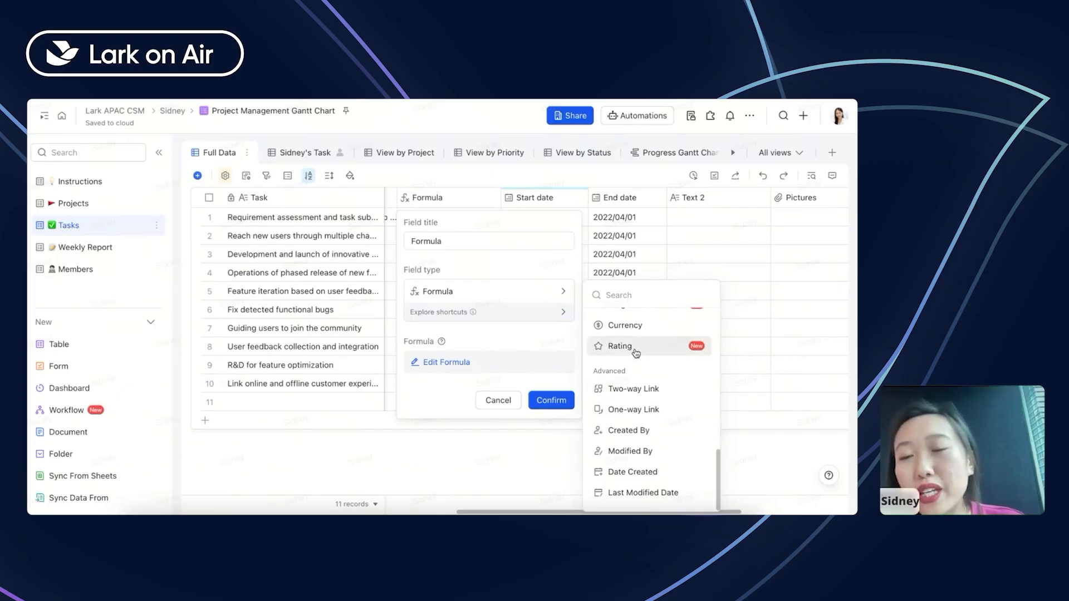
click(627, 437)
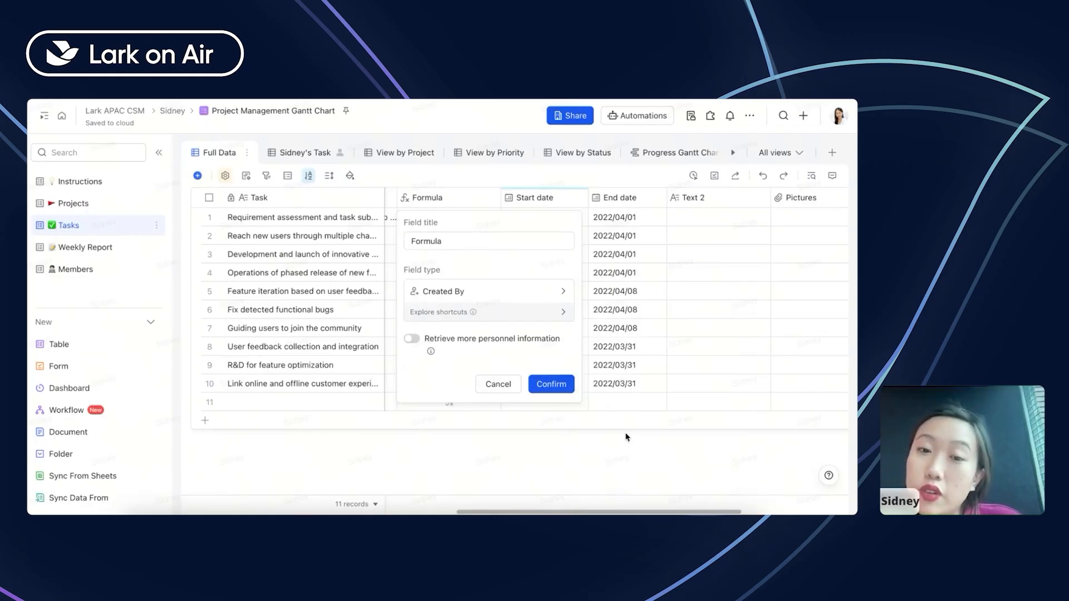
click(550, 383)
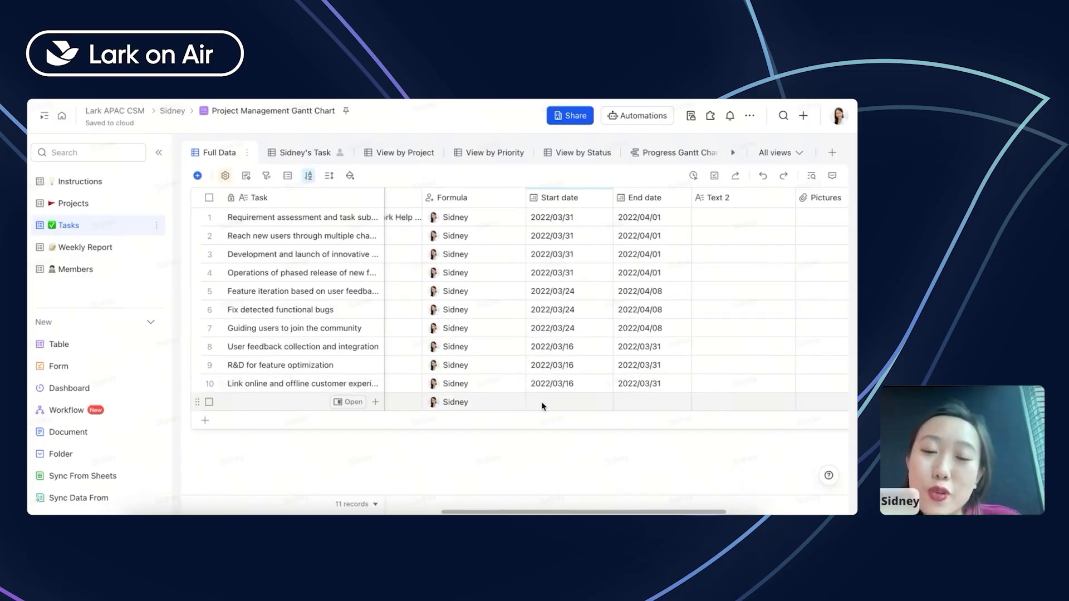
- Enter "test" as the new title of the Formula field
double_click(476, 199)
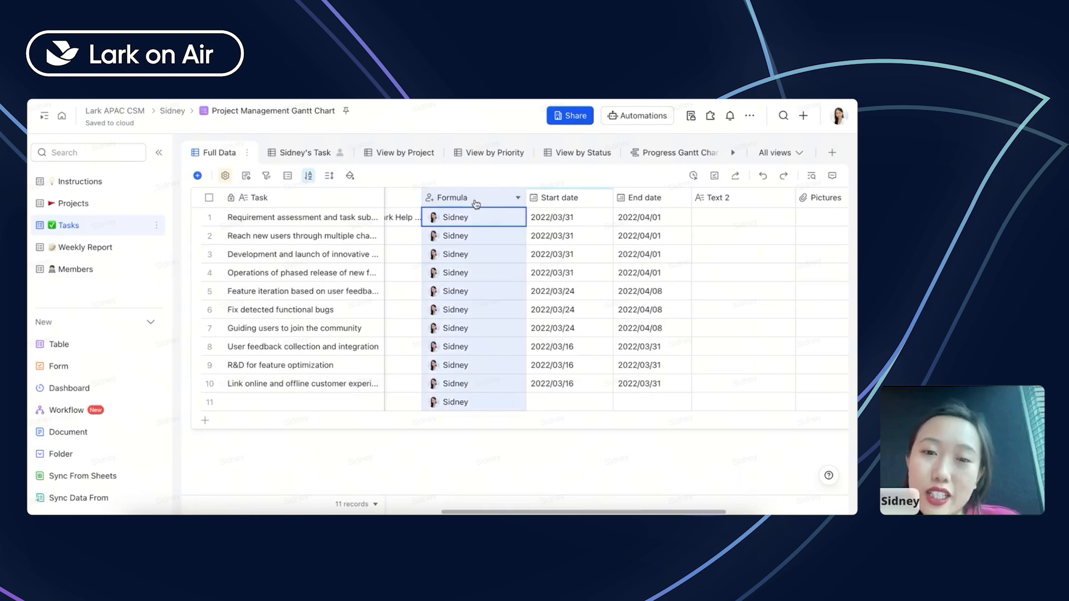
double_click(468, 241)
key(BackSpace)
text(C)
key(BackSpace)
text(test)
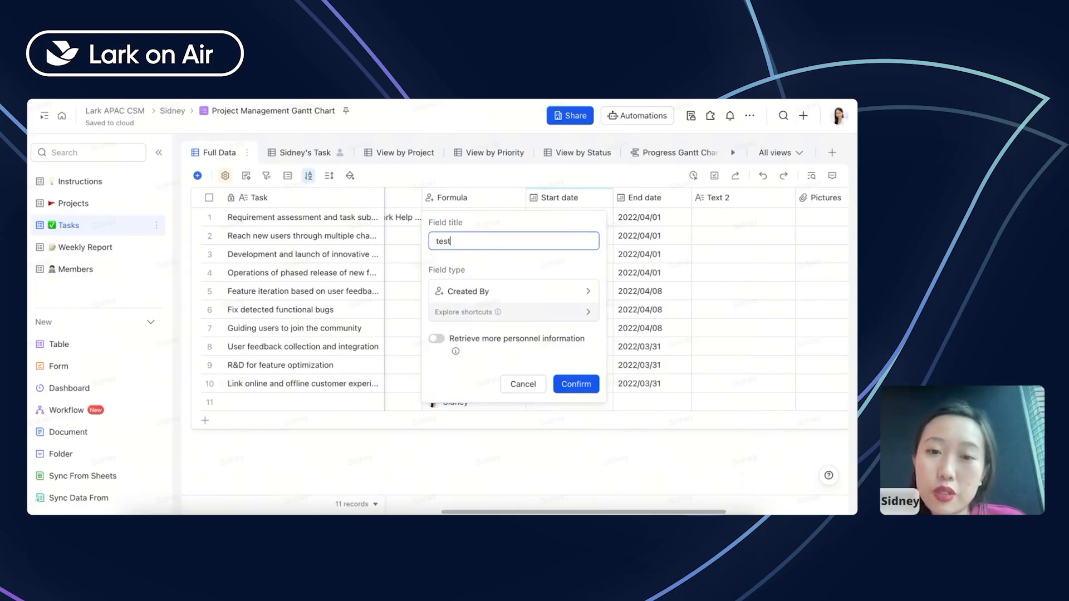
- Change the renamed field's type to Modified By and save the field settings
click(501, 291)
scroll(643, 412, down, 5)
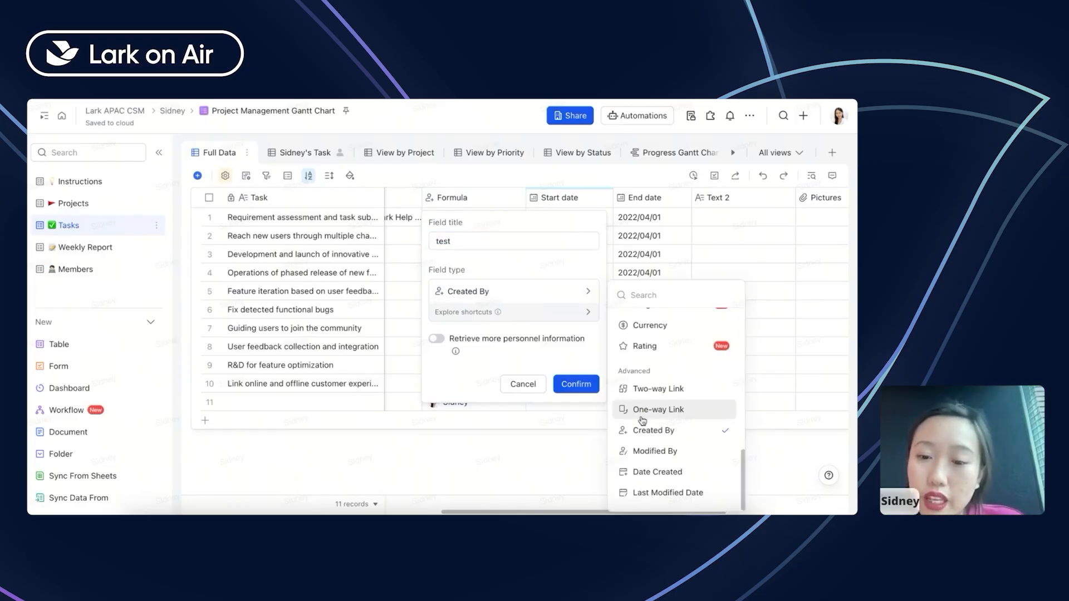
click(652, 452)
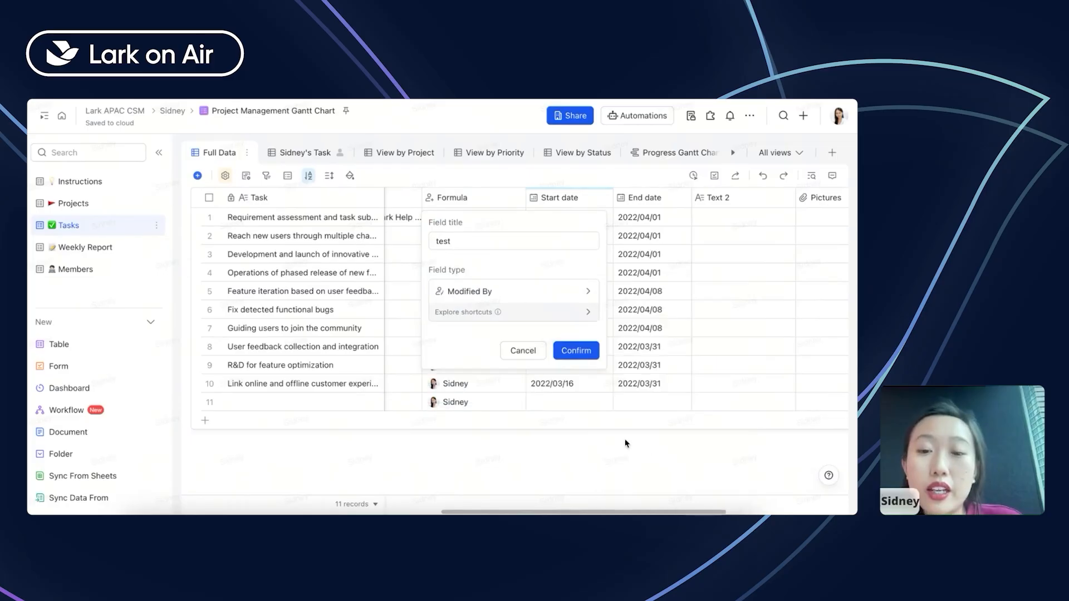
click(570, 351)
- Change the test field's type to Date Created
double_click(490, 197)
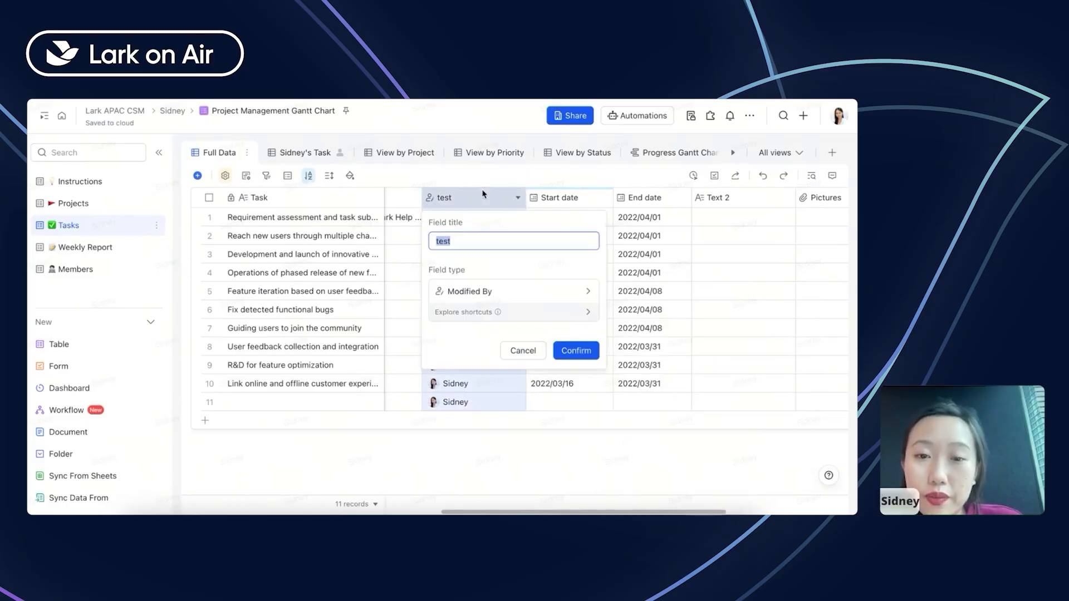
click(513, 291)
scroll(657, 423, down, 5)
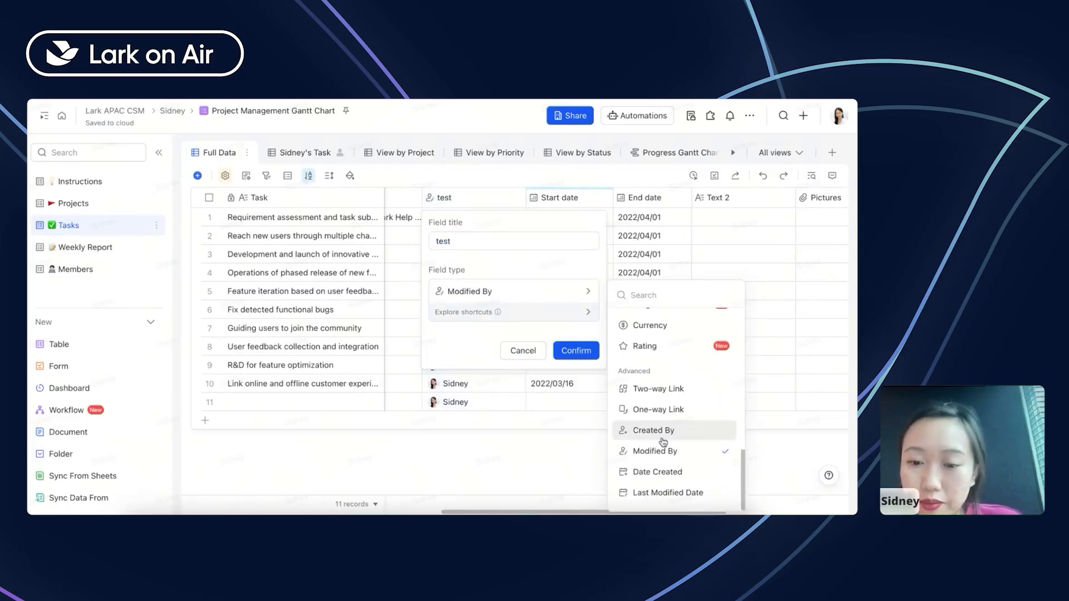
click(646, 473)
click(571, 396)
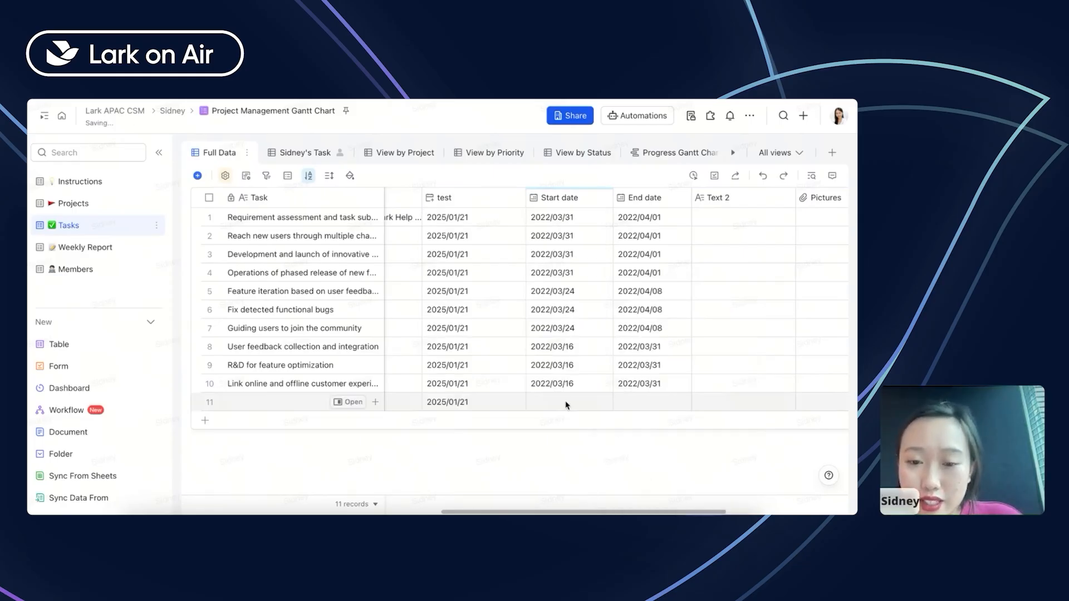
- Review the test field's settings and the advanced field types on offer, leaving the field settings without making a change
click(465, 205)
double_click(465, 205)
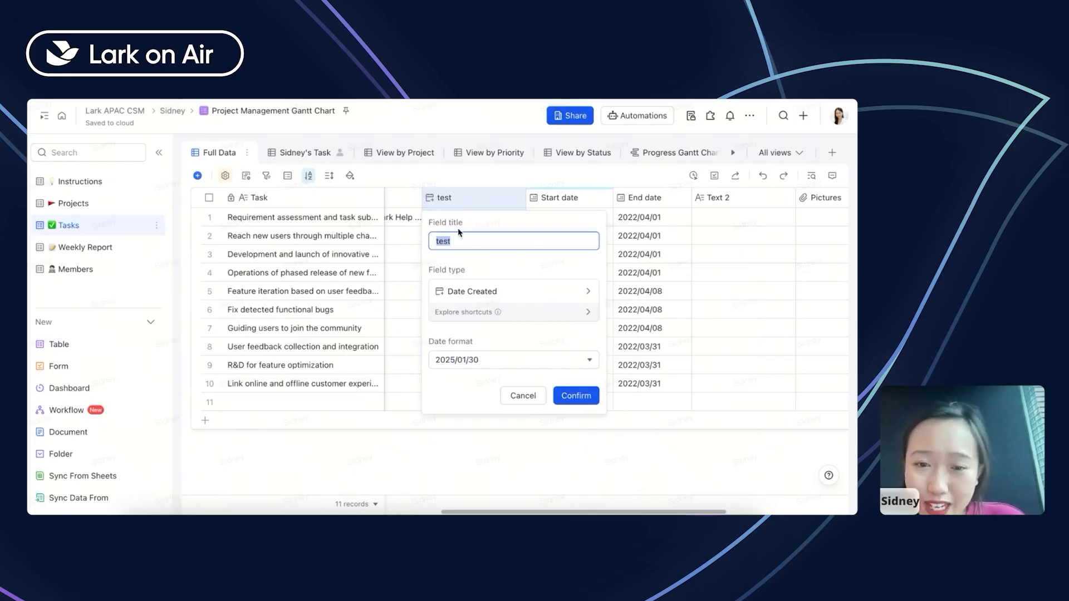
click(448, 210)
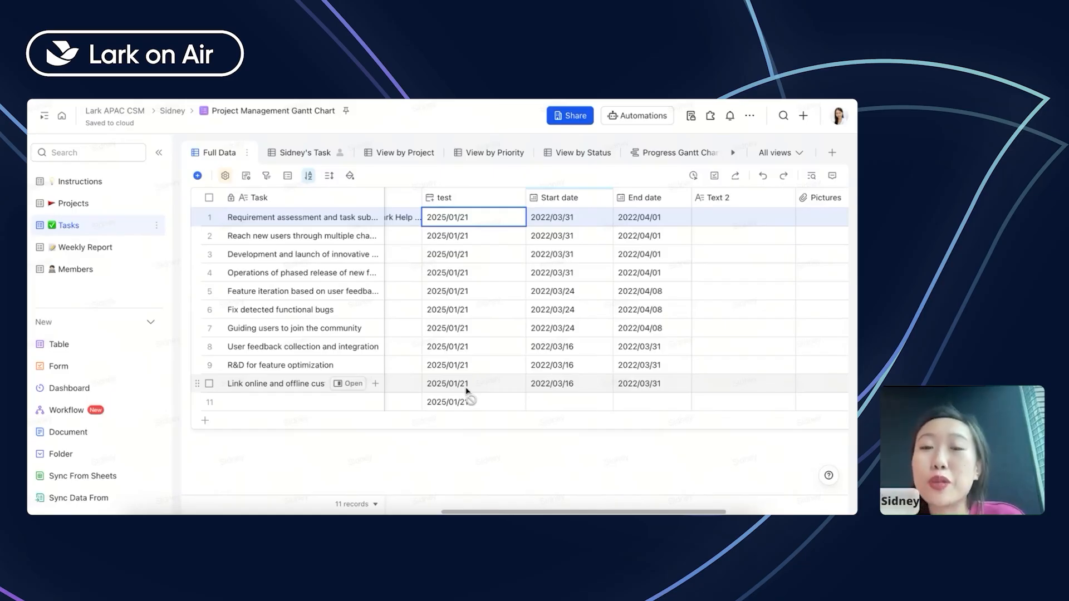
double_click(461, 196)
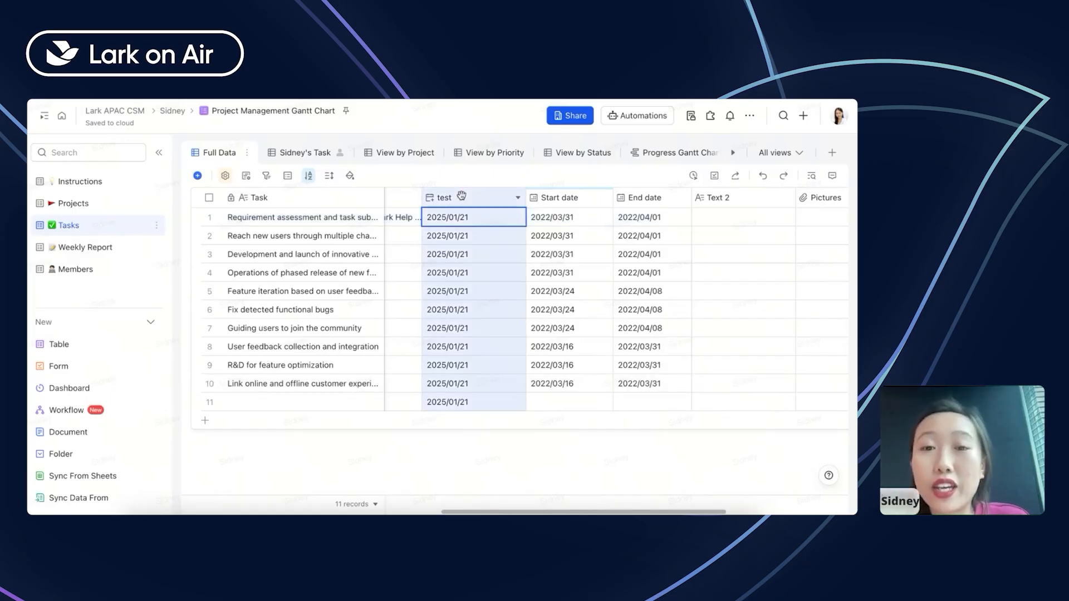
click(525, 291)
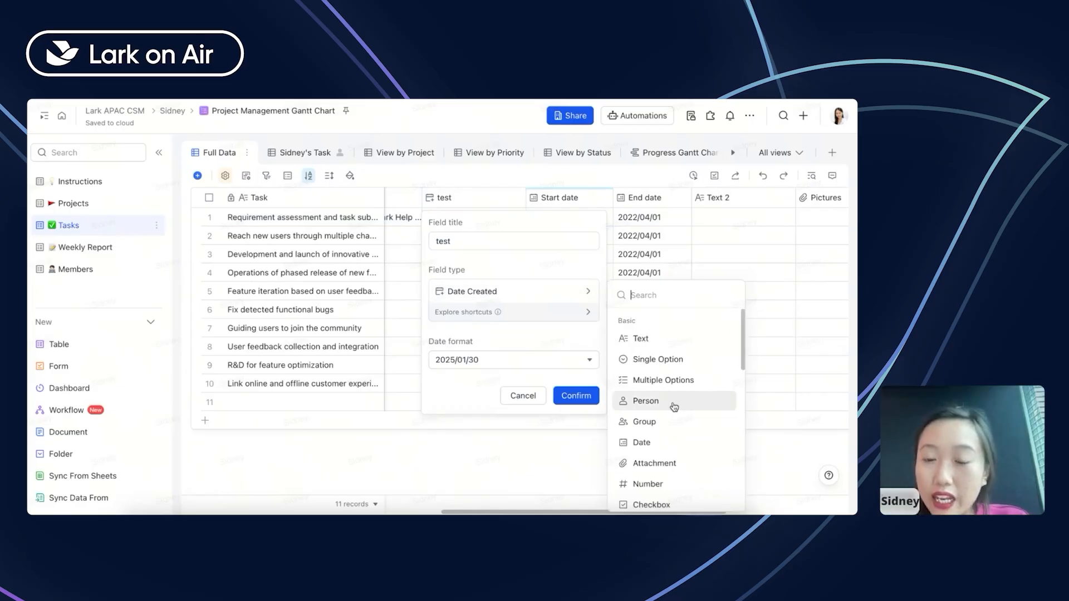
scroll(674, 407, down, 5)
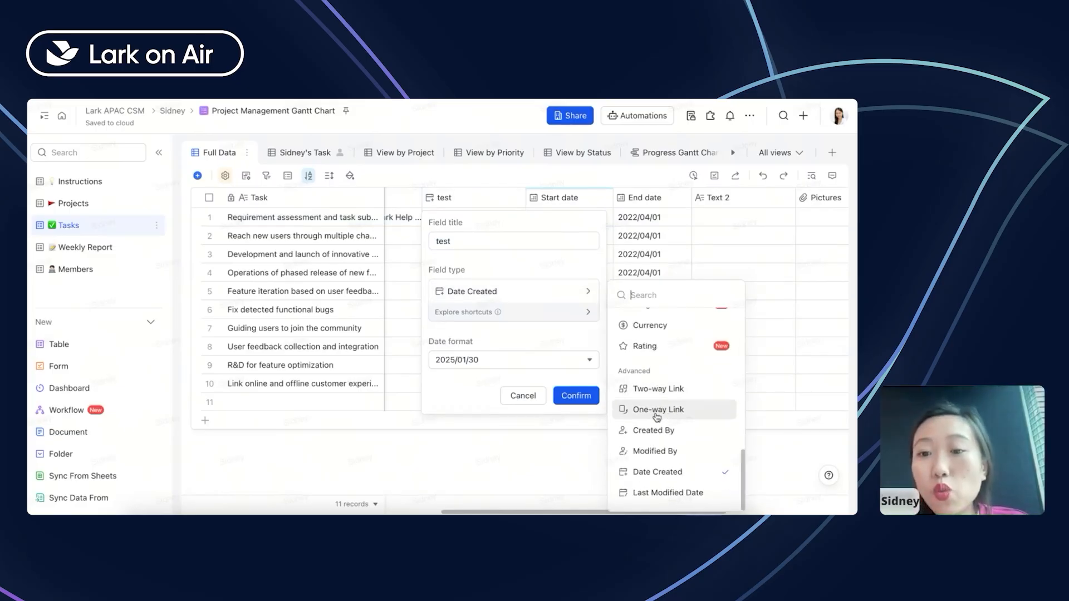
click(376, 452)
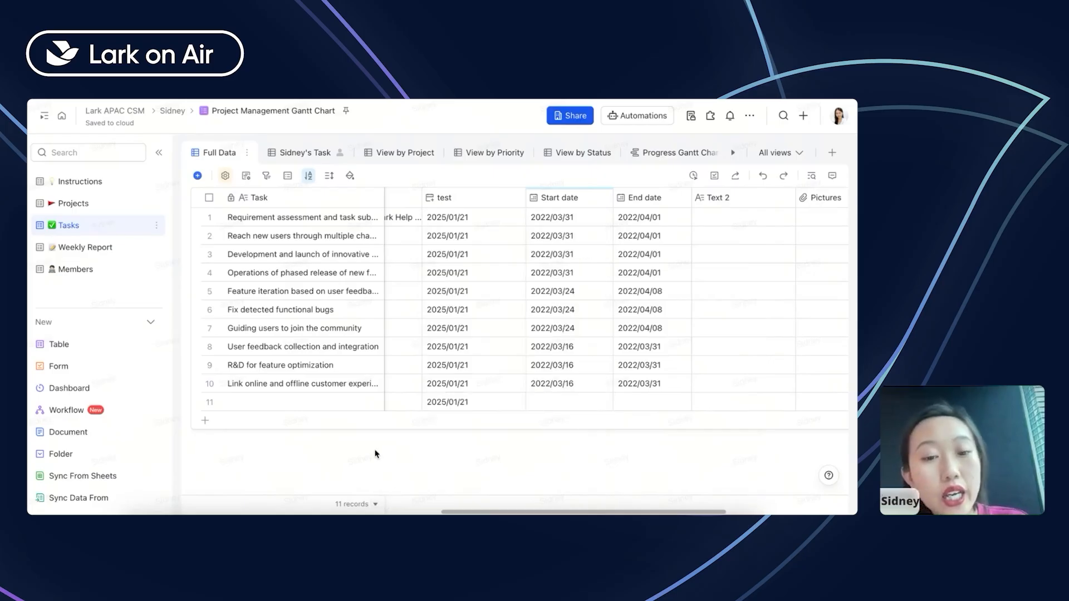
- View the first columns of the Tasks table and examine the Projects table
scroll(318, 234, left, 10)
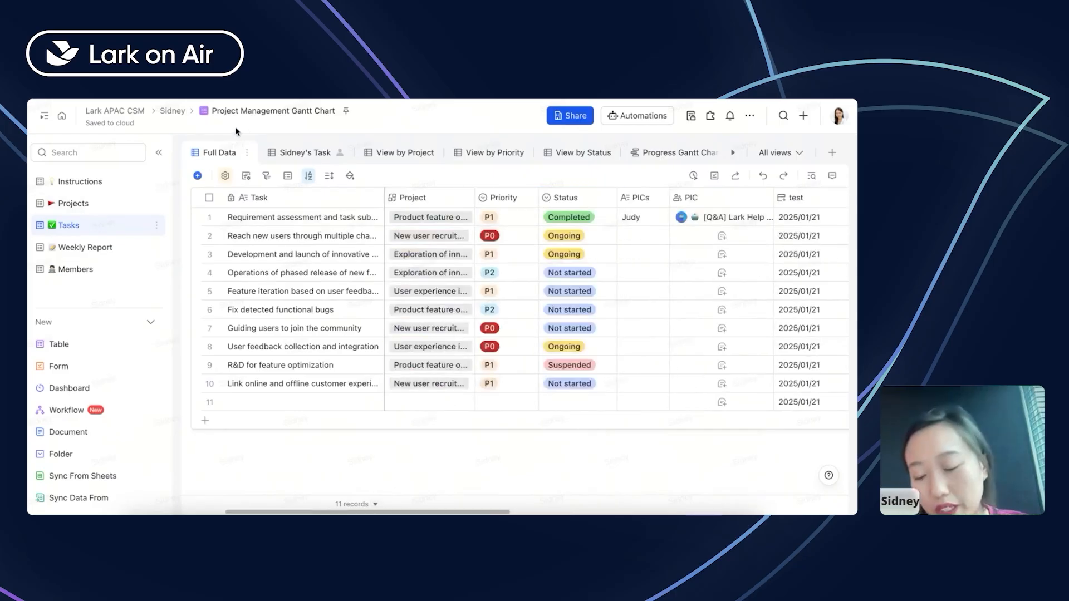
click(83, 204)
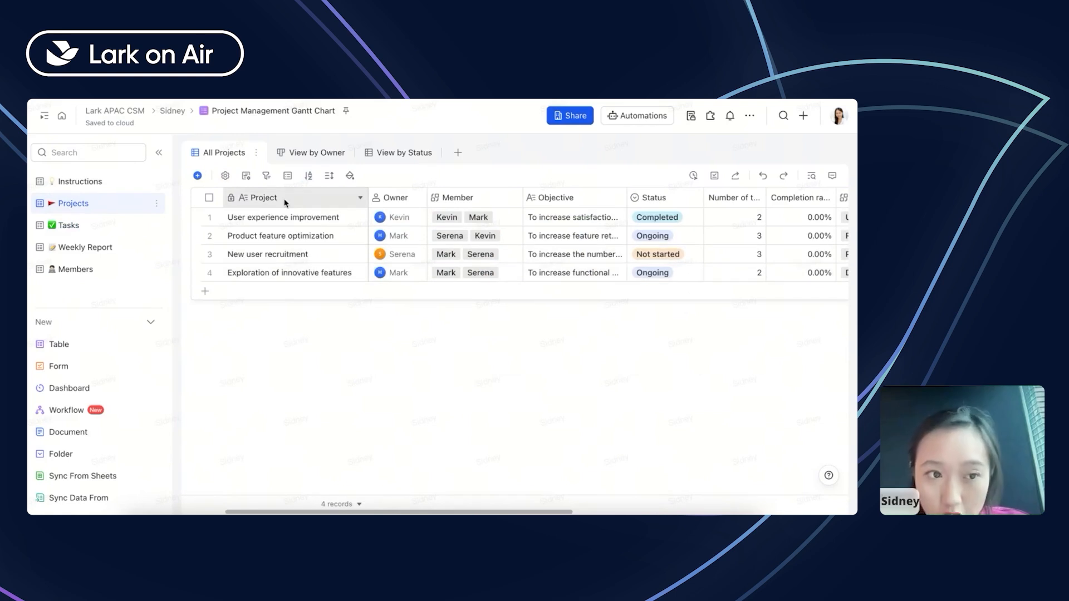
- Return to the Tasks table and delete its empty last record
click(75, 226)
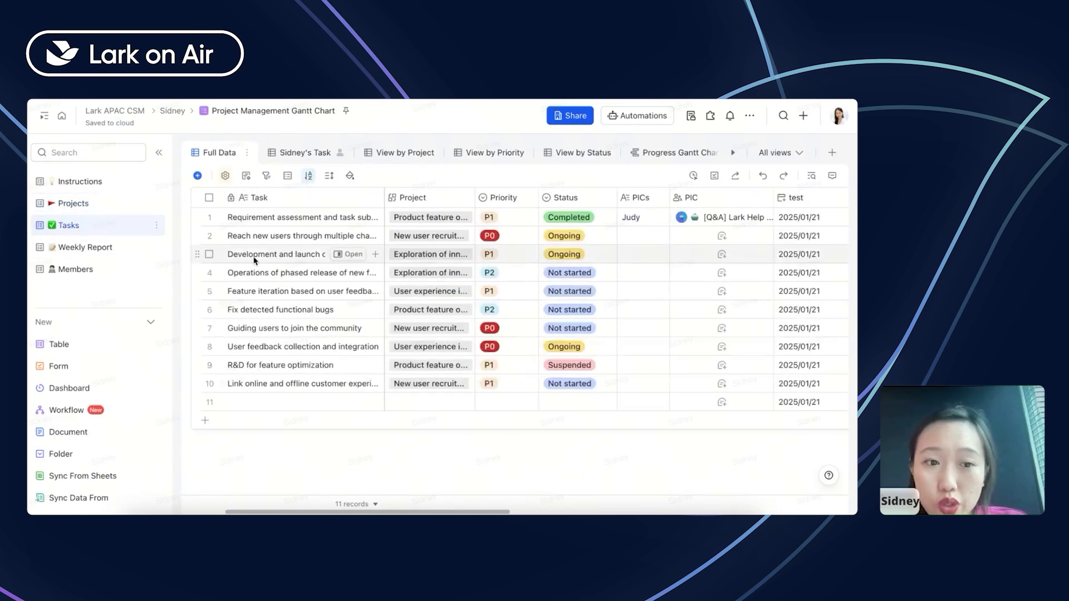
right_click(240, 409)
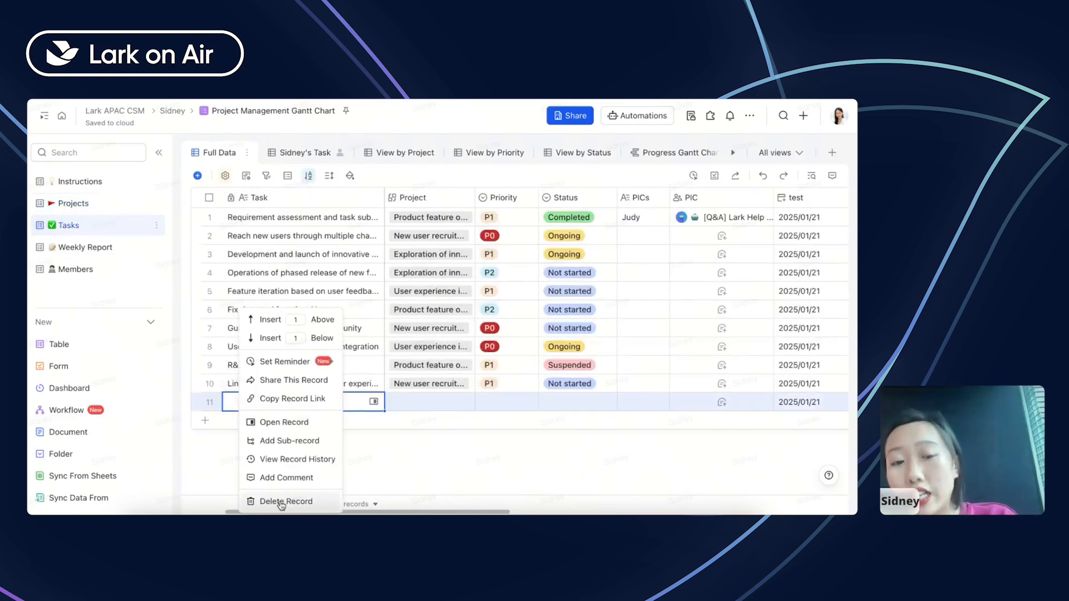
click(281, 566)
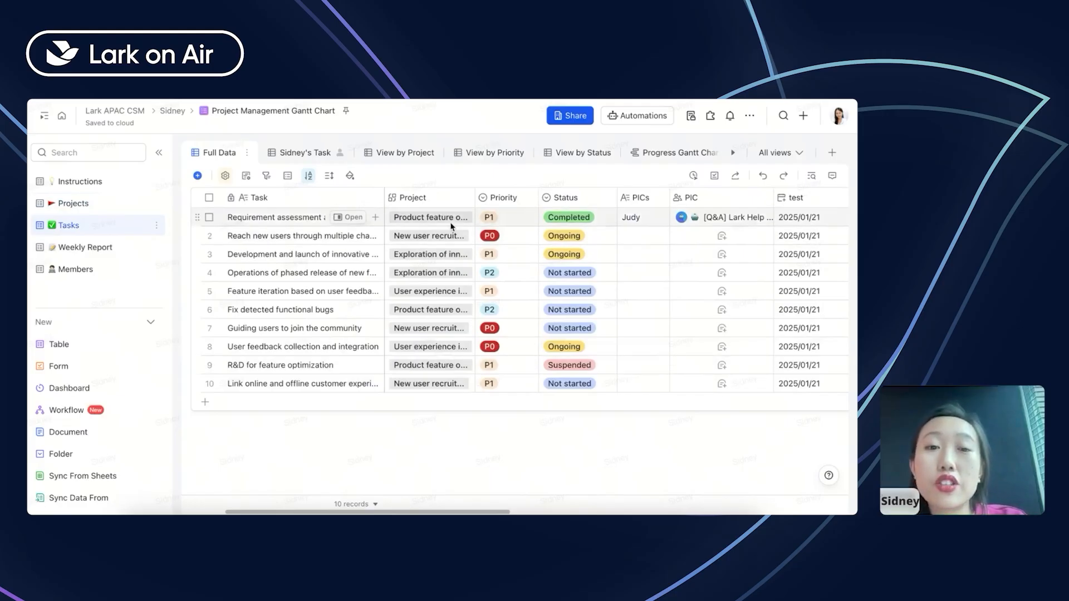
- Delete the Project field from the Tasks table and confirm the deletion
right_click(444, 205)
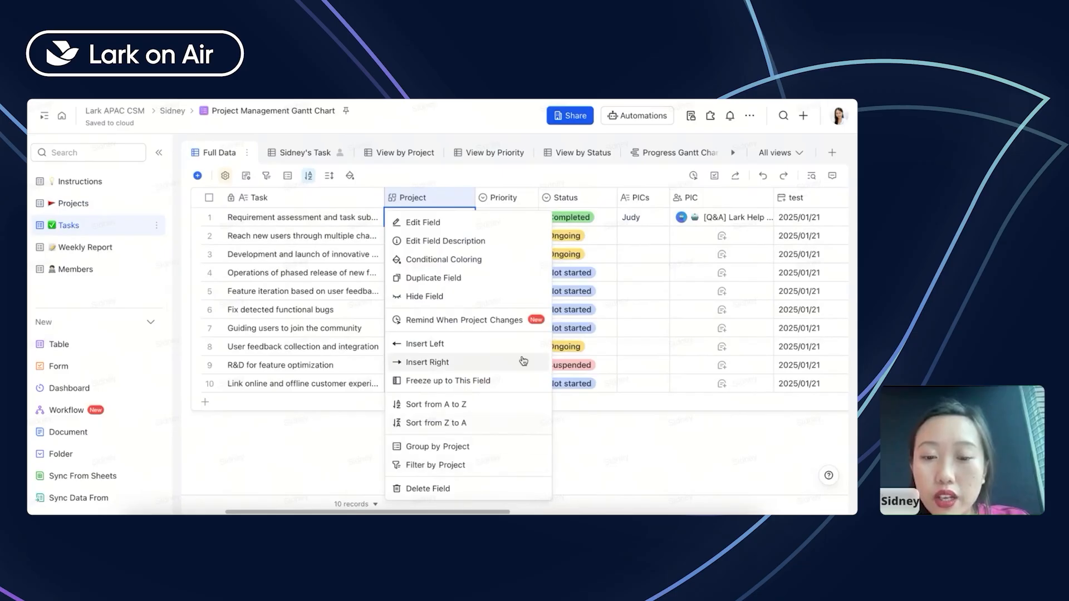
click(609, 401)
right_click(421, 202)
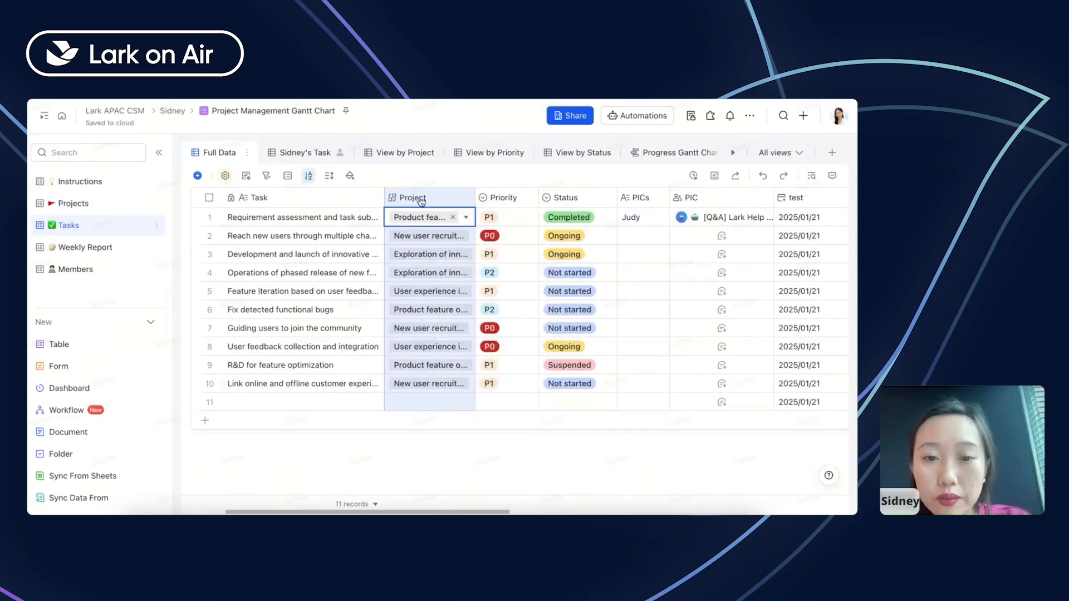
click(648, 478)
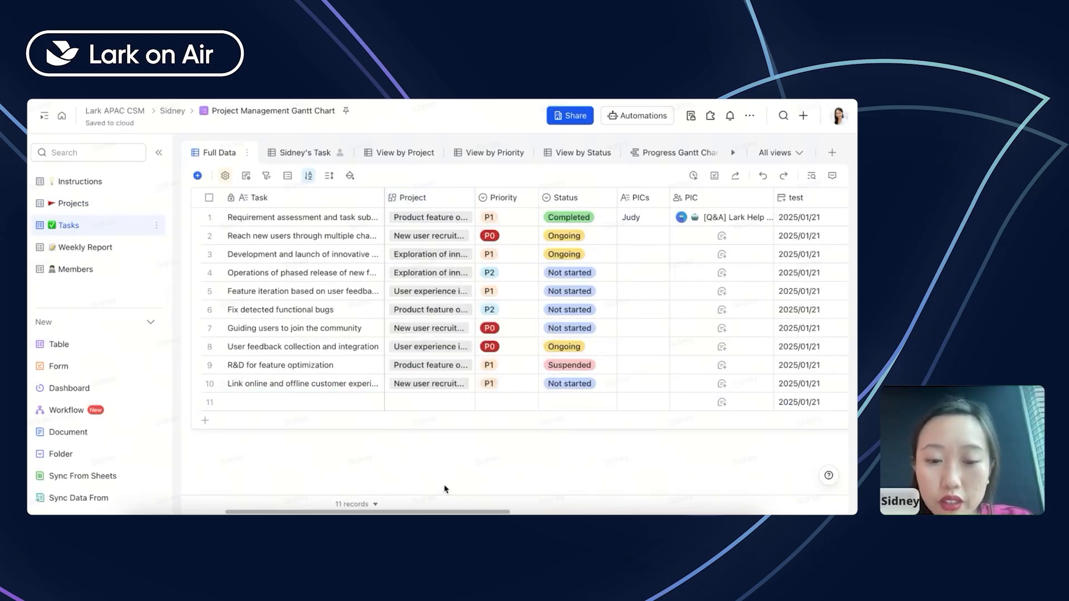
click(426, 195)
click(466, 199)
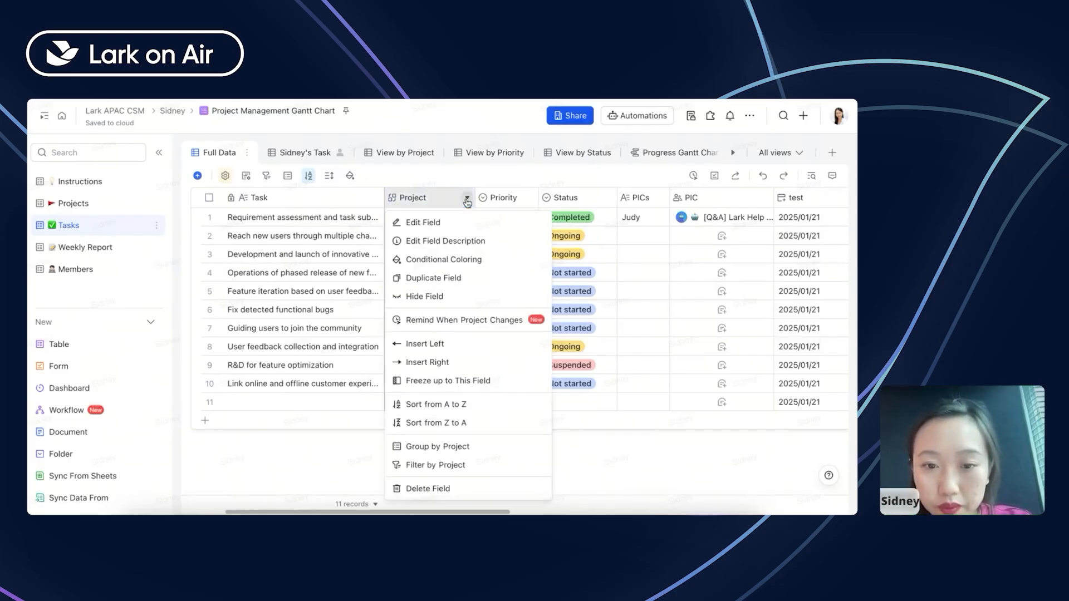
click(491, 488)
click(526, 341)
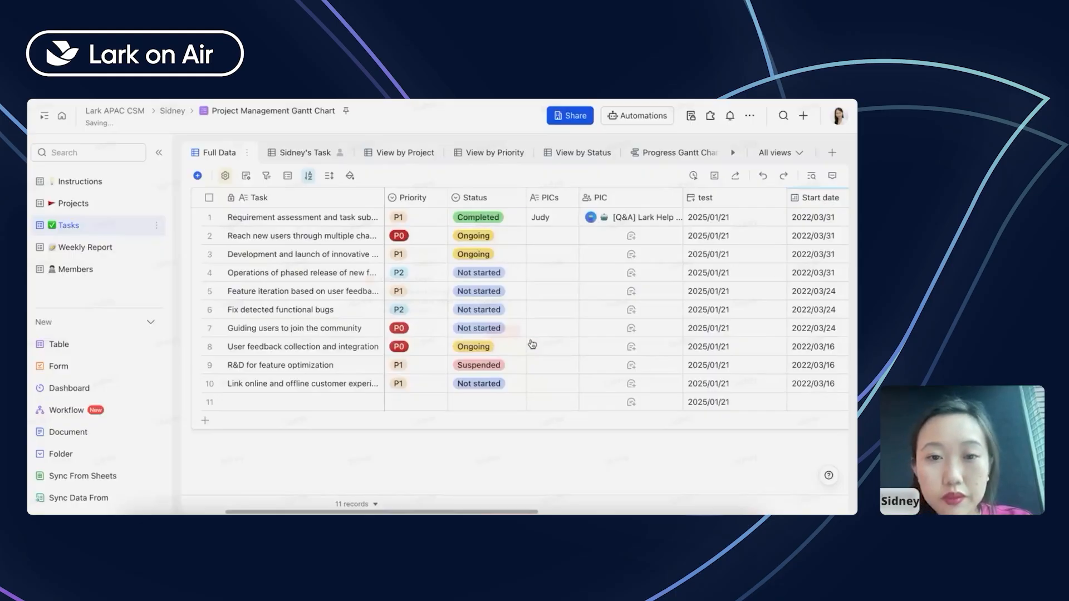
- Open the Projects table and delete its Progress updates field, confirming the deletion
click(80, 181)
click(73, 203)
scroll(587, 246, right, 5)
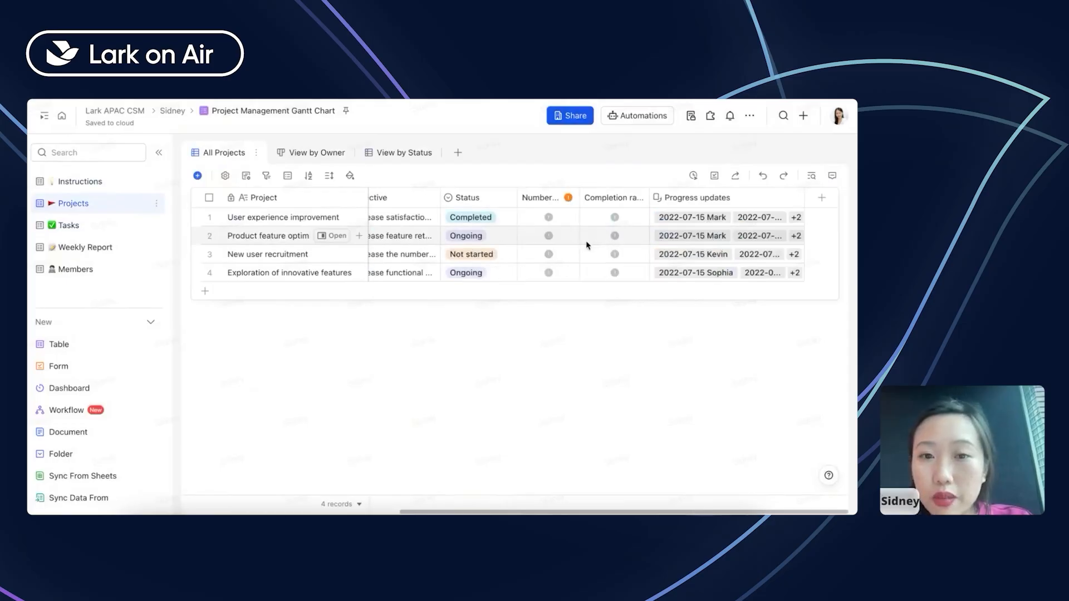
click(758, 213)
right_click(756, 195)
click(717, 490)
click(524, 335)
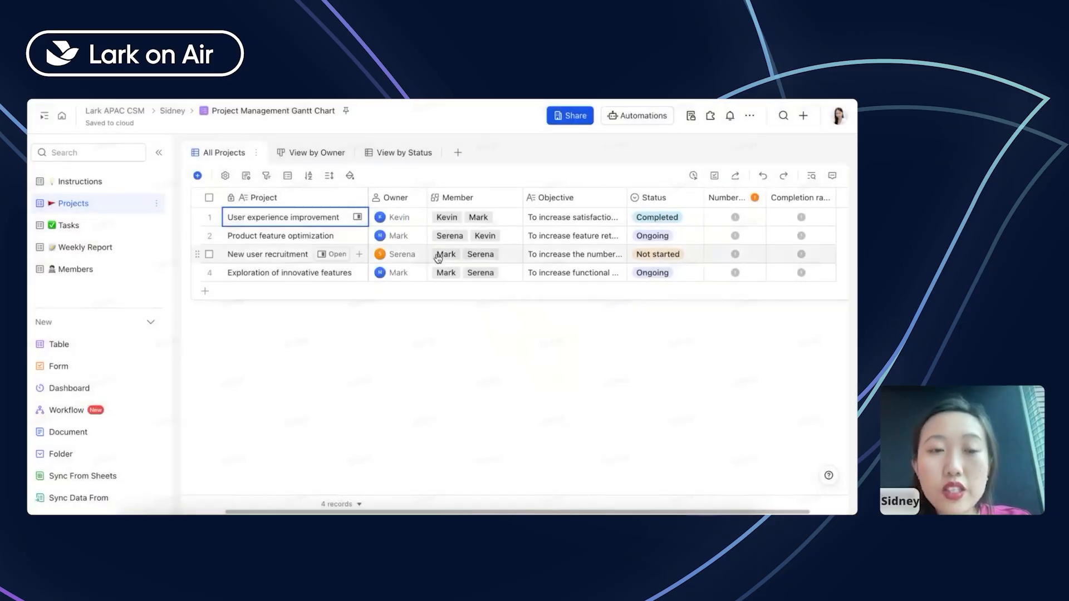
- Insert a new field directly after the Project field in the Projects table and title it Tasks
click(77, 232)
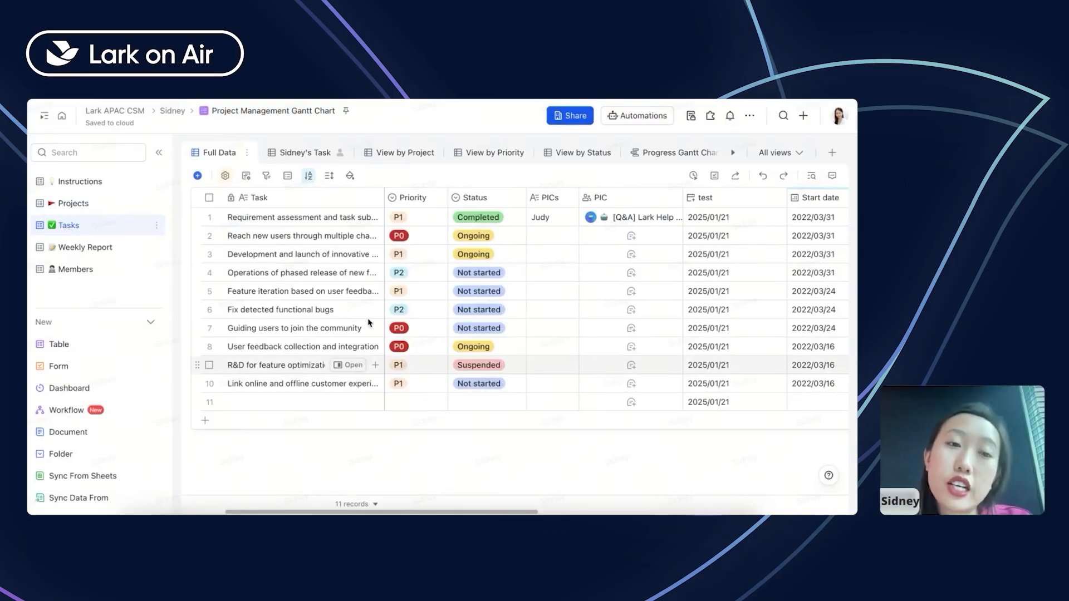
click(95, 209)
click(410, 196)
click(410, 196)
click(421, 343)
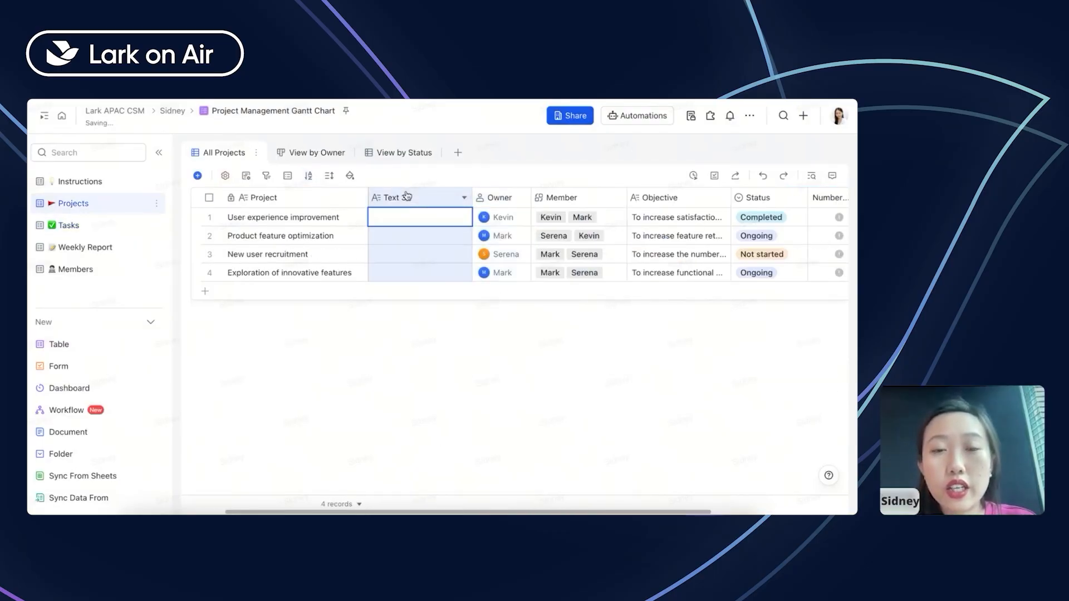
text(Tasks)
key(Return)
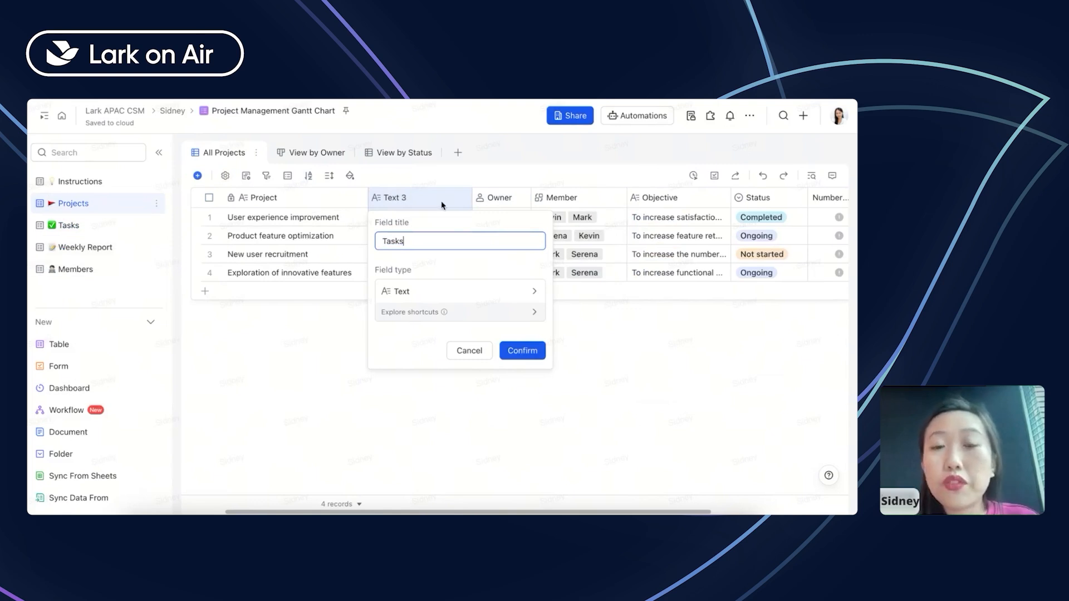
- Make the new Tasks field a Two-way Link to all records of the Tasks table, allowing multiple records, and save it
click(454, 291)
scroll(592, 441, down, 10)
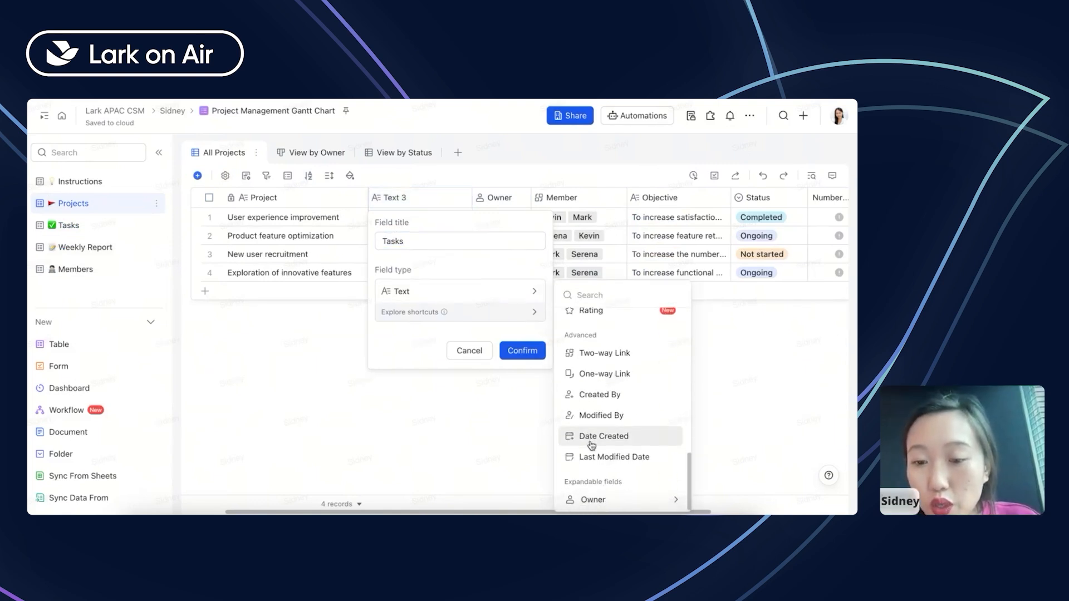
click(602, 354)
click(412, 290)
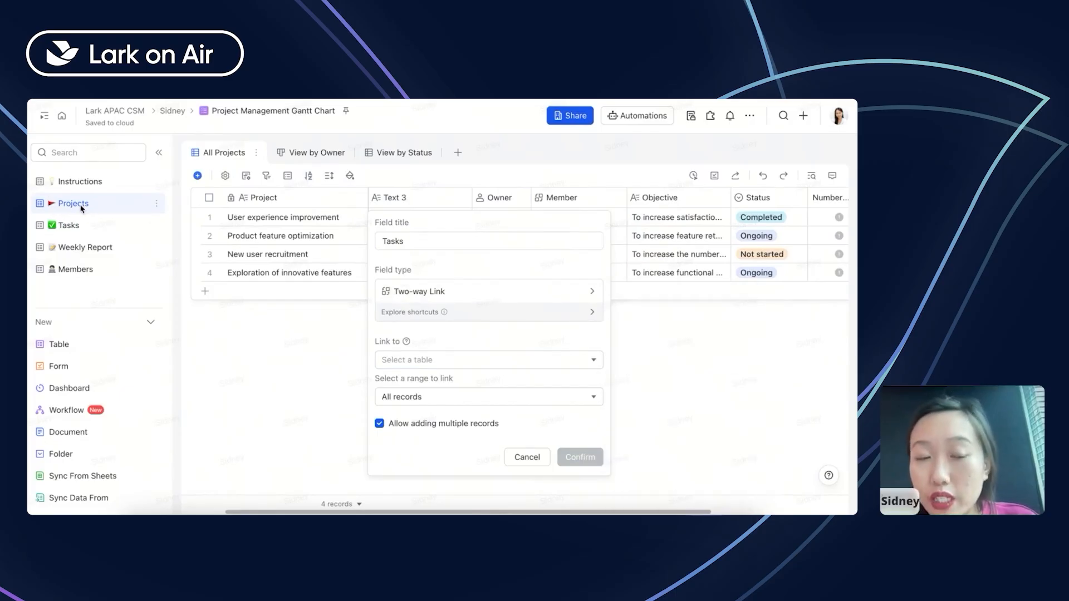
click(414, 362)
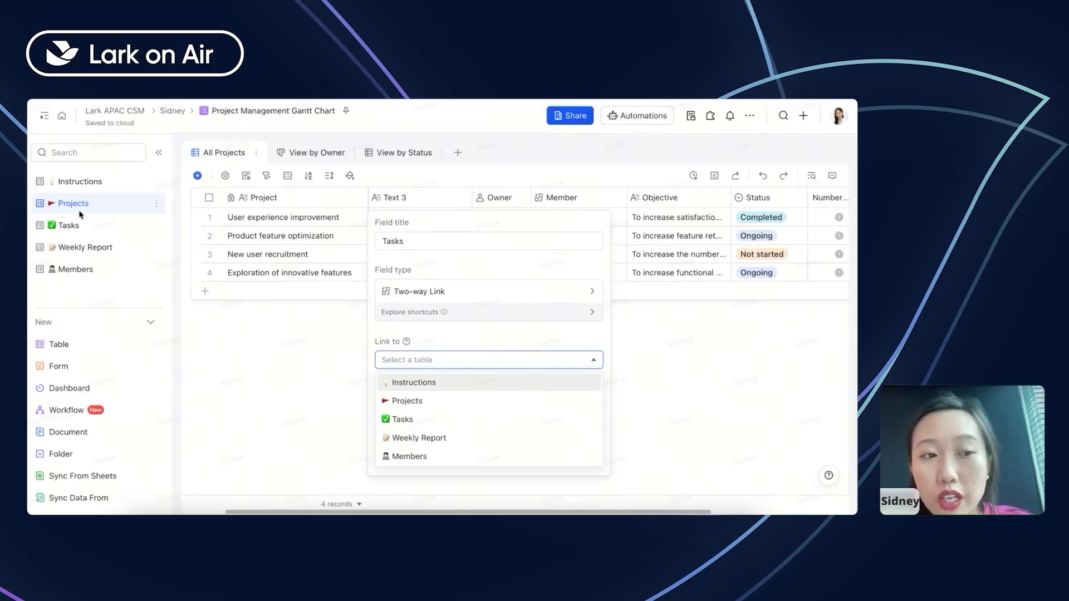
click(430, 419)
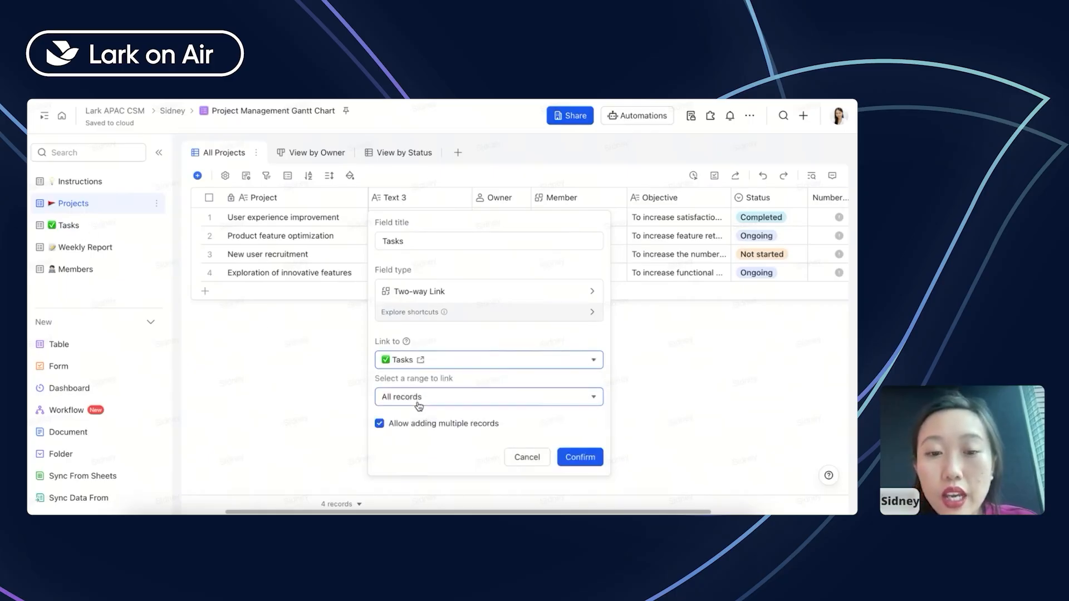
click(580, 457)
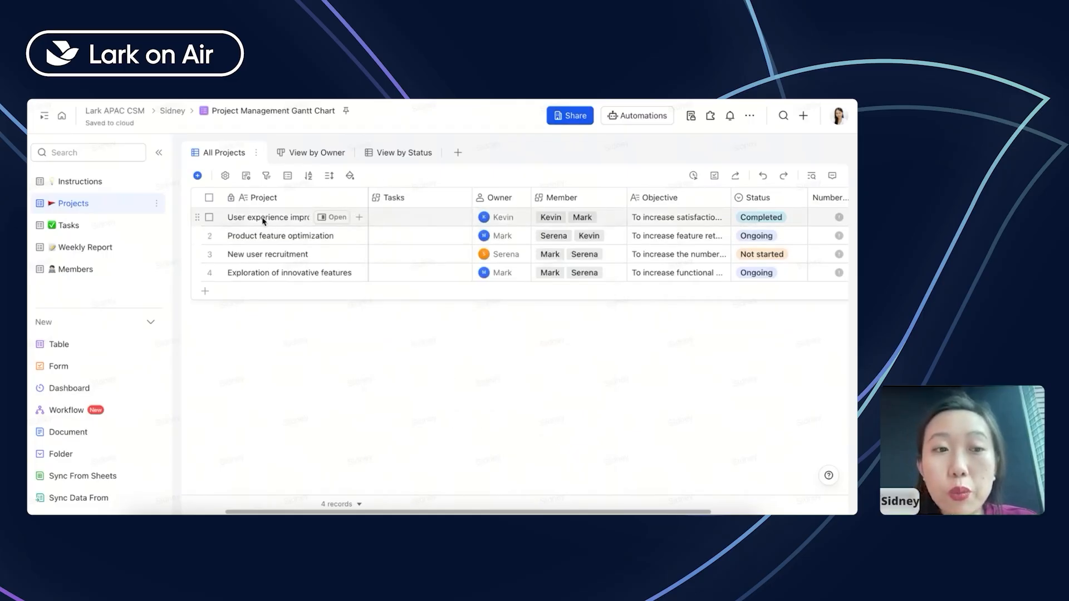
- Link the User experience improvement project to the requirement assessment, reach new users, development and launch, and user feedback collection tasks
click(421, 218)
click(420, 216)
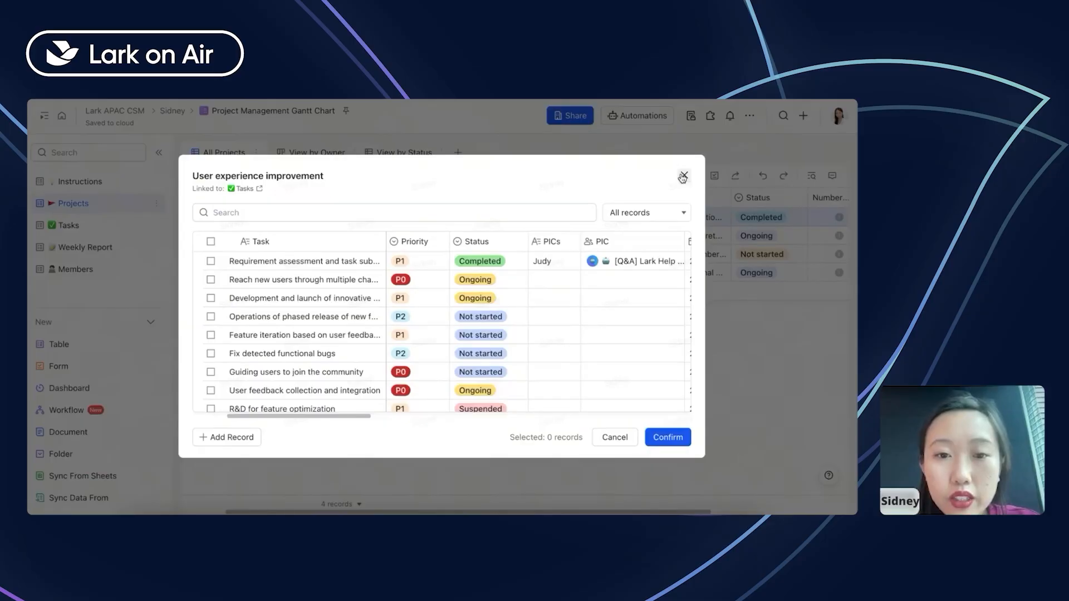
click(683, 175)
click(418, 221)
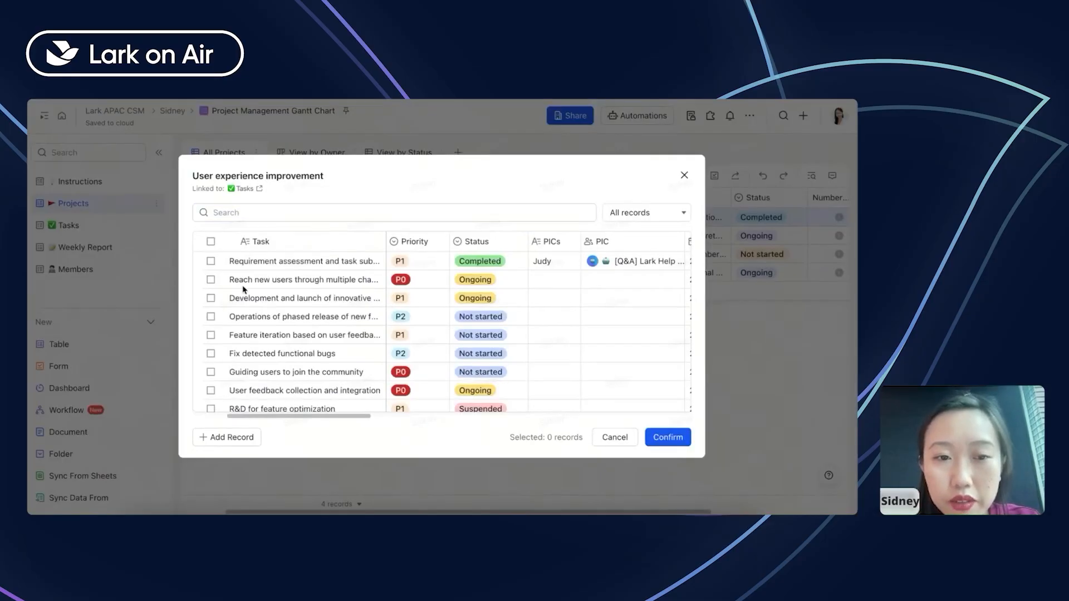
click(253, 264)
click(256, 282)
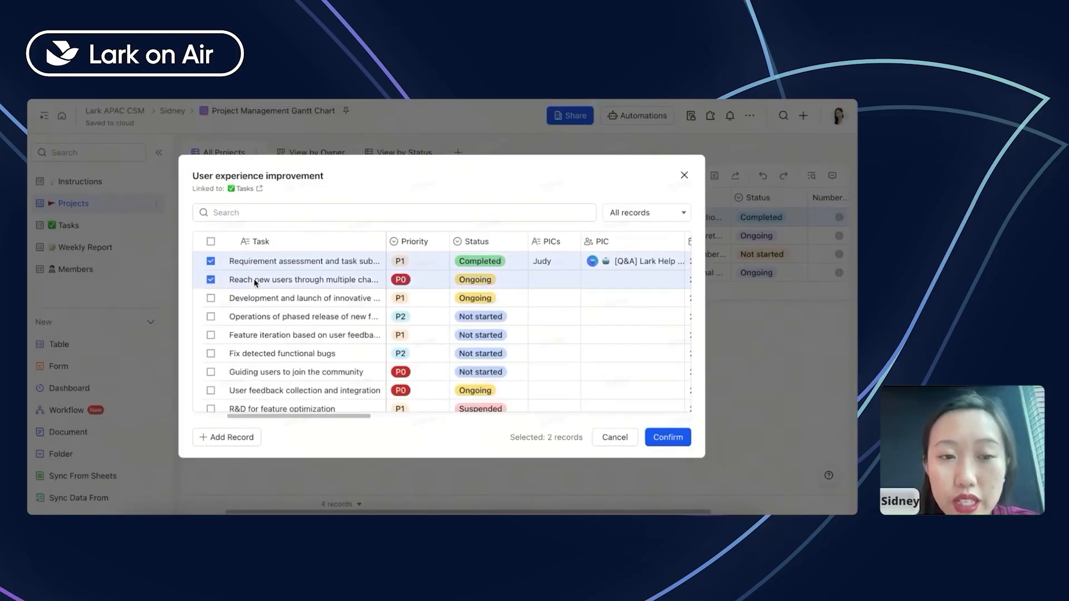
click(258, 301)
scroll(261, 334, down, 2)
click(260, 350)
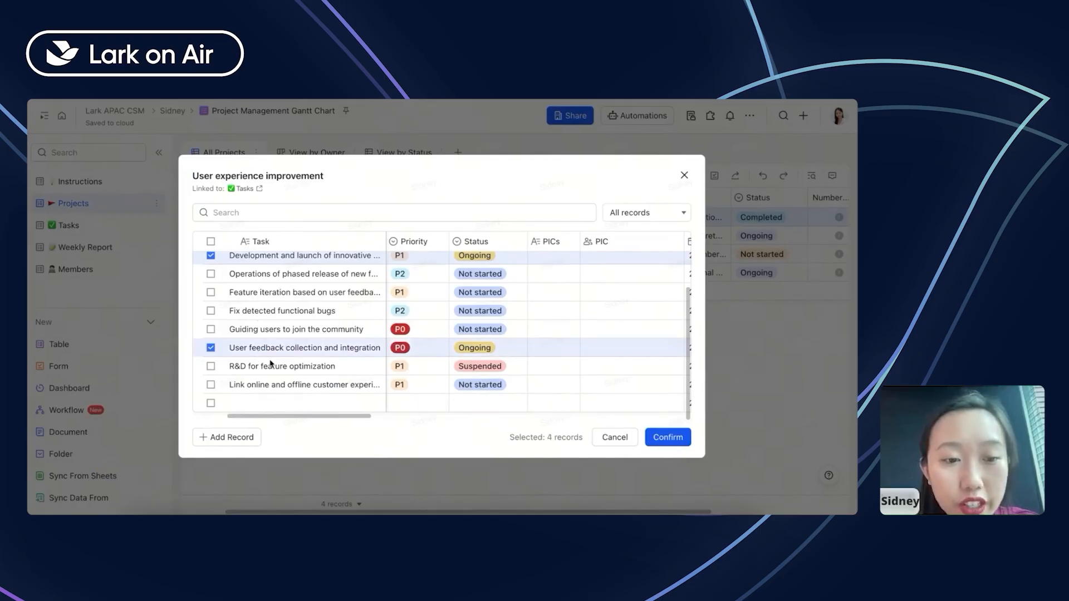
click(671, 438)
- Link the Product feature optimization project to the feature iteration task and the Fix detected functional bugs task
click(418, 274)
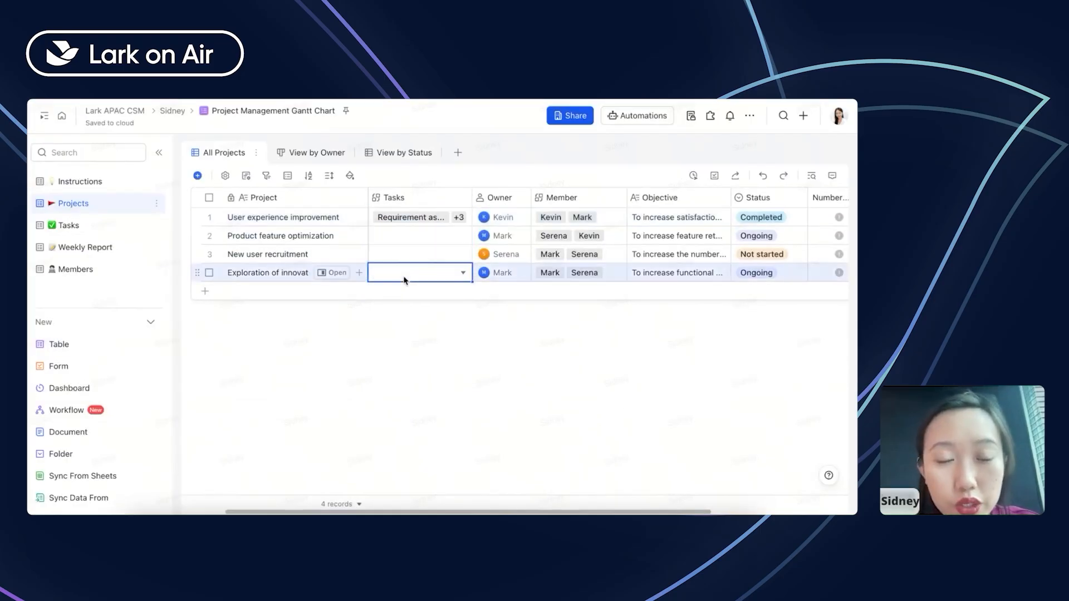
click(405, 245)
click(404, 245)
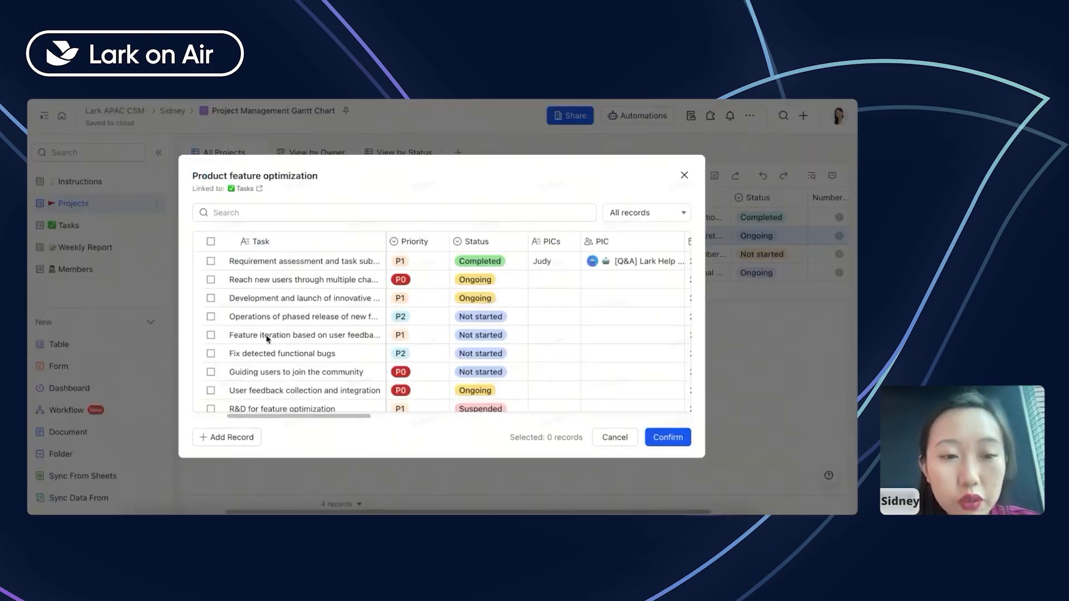
click(267, 337)
click(272, 351)
click(671, 438)
- Link the New user recruitment project to the development and launch of innovative features task
click(381, 272)
click(410, 254)
click(410, 254)
click(289, 298)
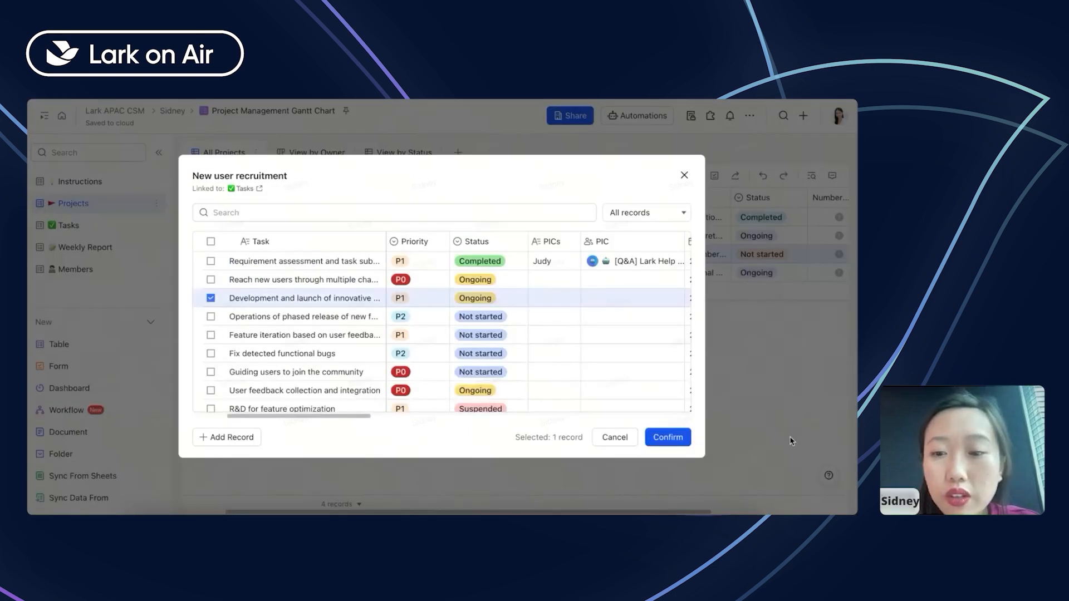
click(668, 438)
- Link the Exploration of innovative features project to the reach new users task and the online and offline customer experience task
click(460, 273)
click(431, 272)
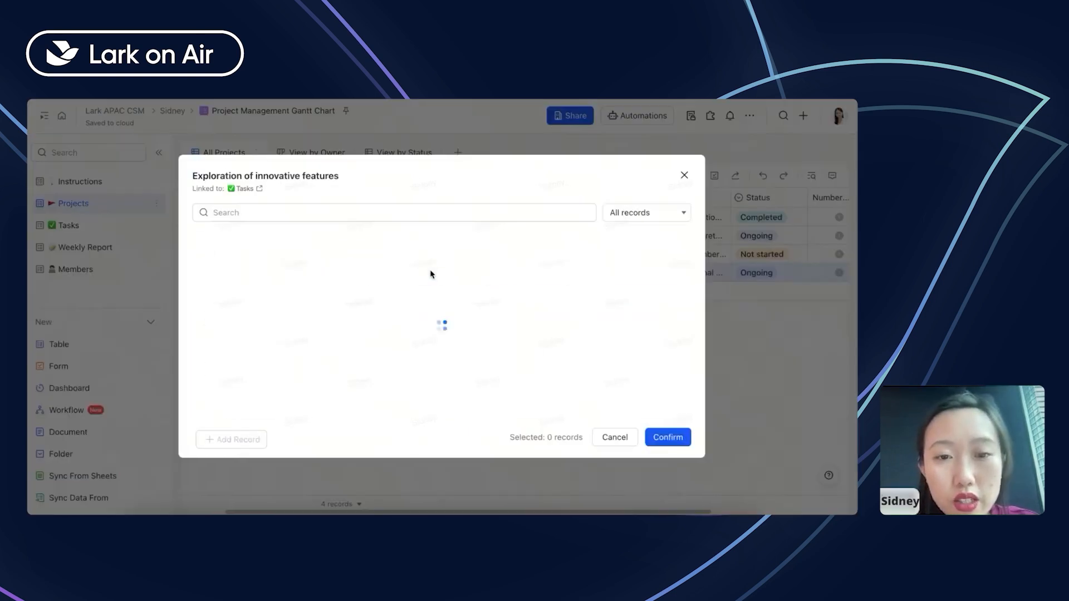
scroll(331, 382, down, 3)
click(332, 383)
click(656, 440)
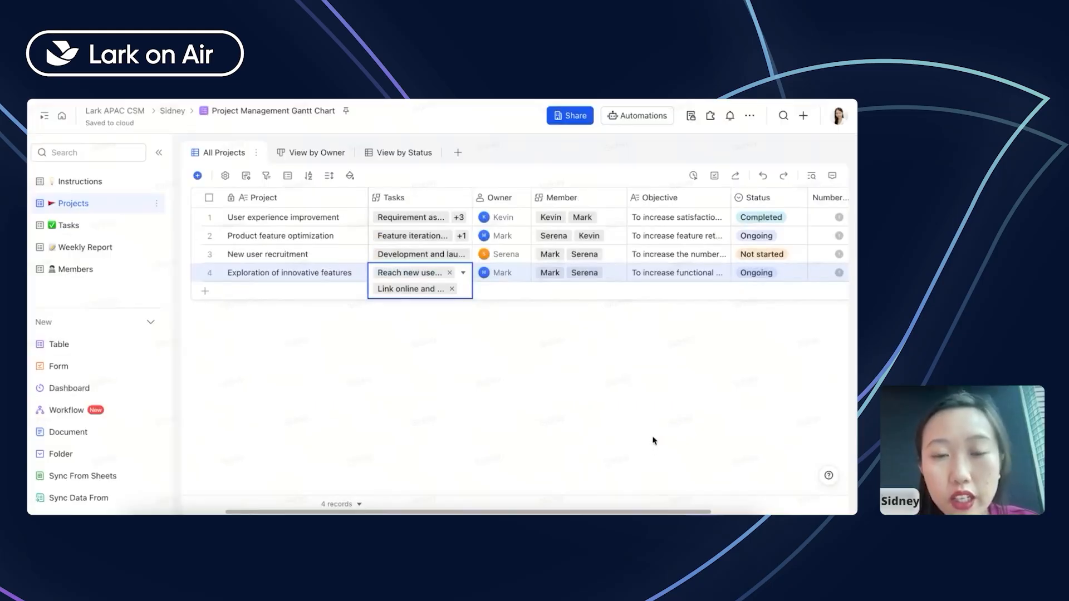
- Review the linked tasks of each project in the Tasks field of the Projects table
click(433, 200)
click(258, 218)
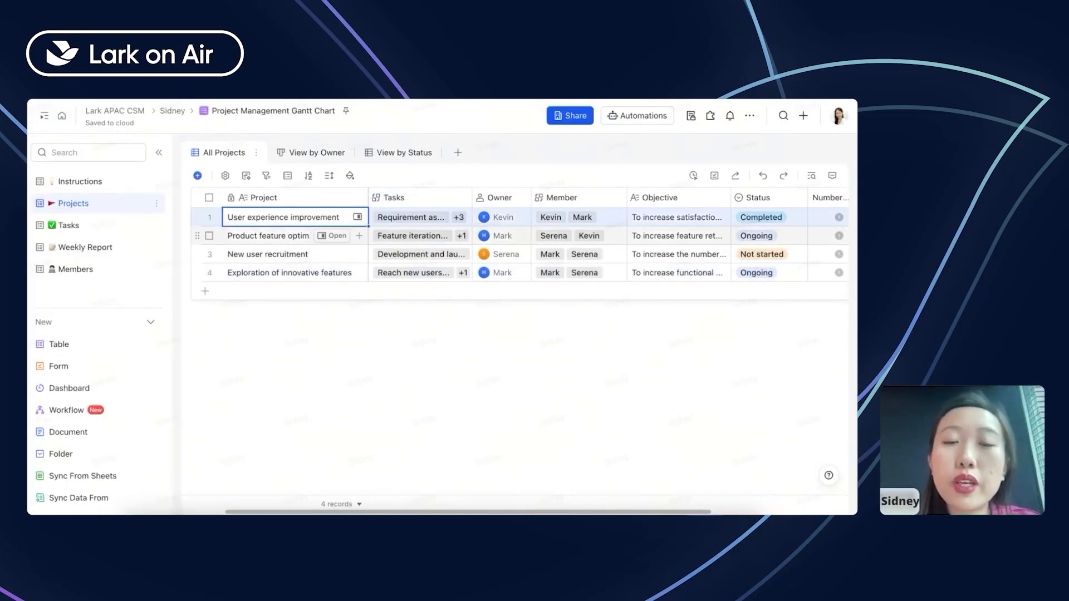
click(433, 218)
key(Down)
key(Down)
key(Down)
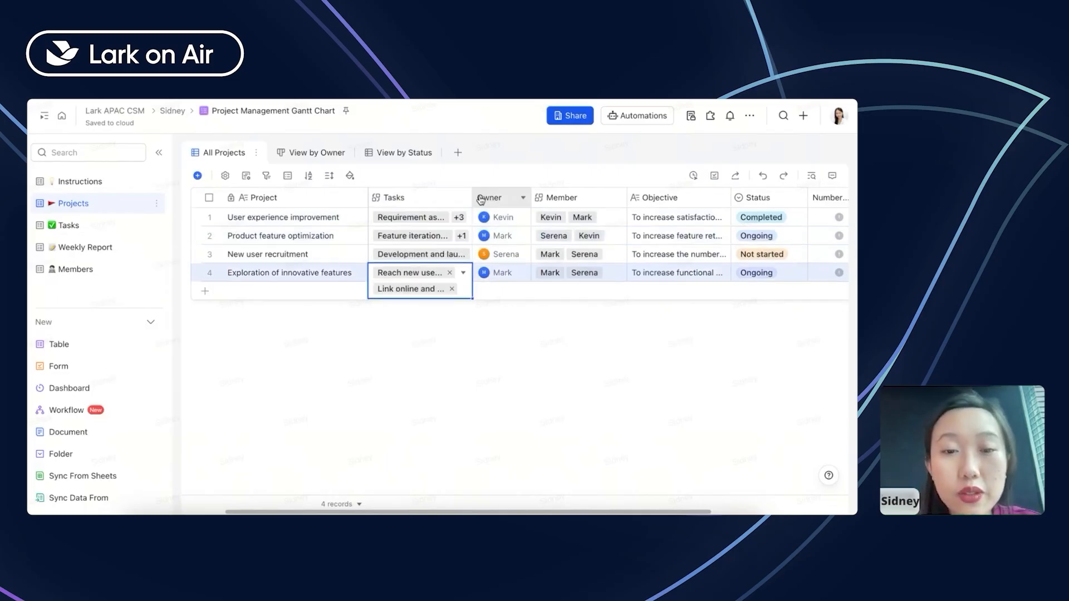
- Open the Tasks table and widen its Projects field so the linked project names fit
click(65, 230)
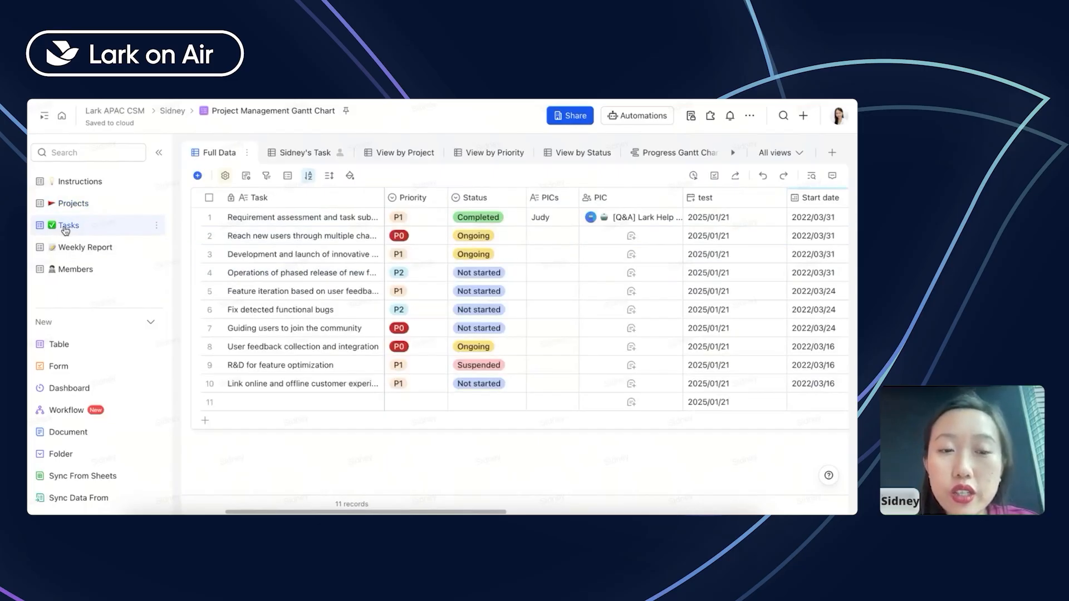
scroll(378, 301, right, 10)
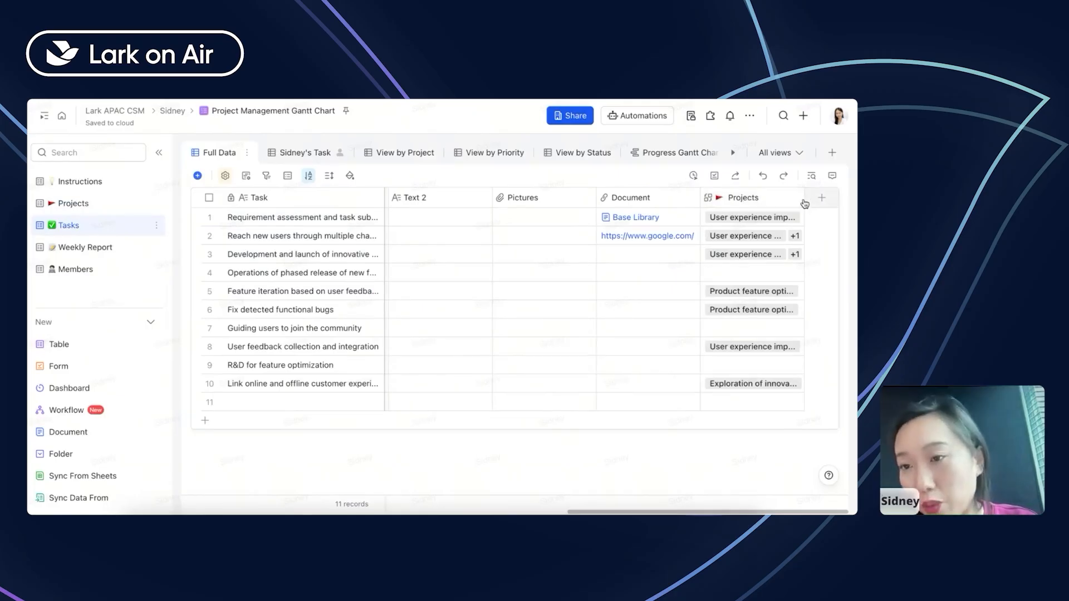
drag(805, 199, 846, 199)
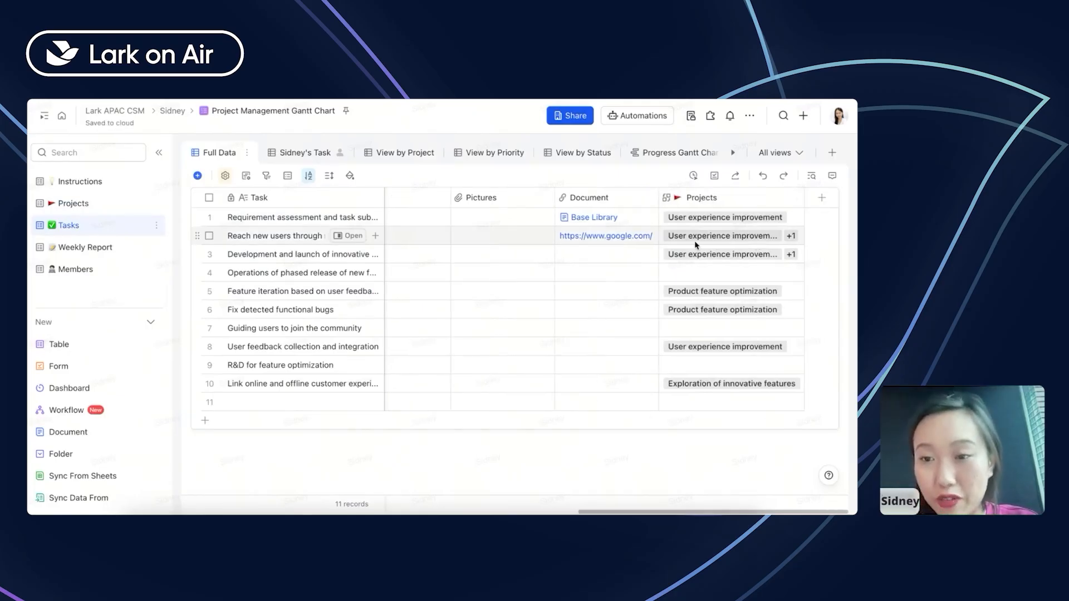
- Examine which projects are linked to the individual tasks and return to the Projects table
click(253, 219)
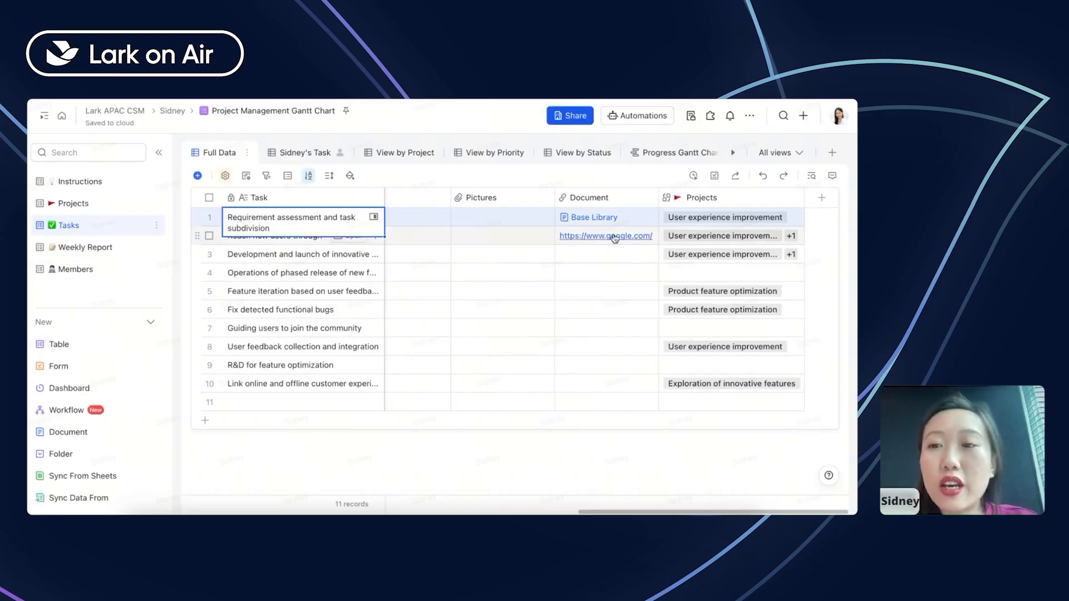
key(Tab)
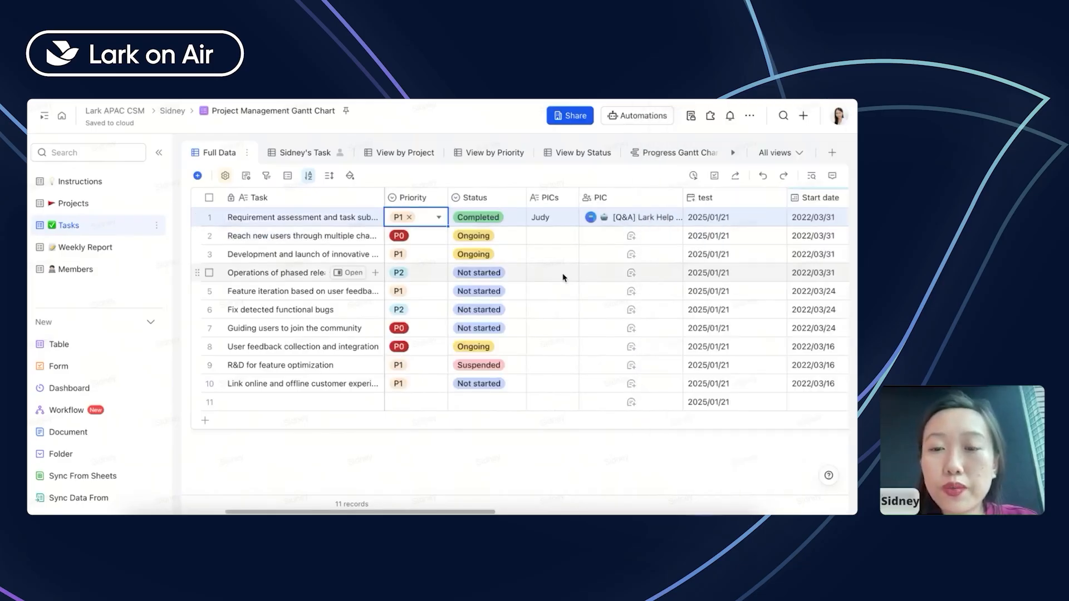
scroll(564, 274, right, 5)
click(241, 237)
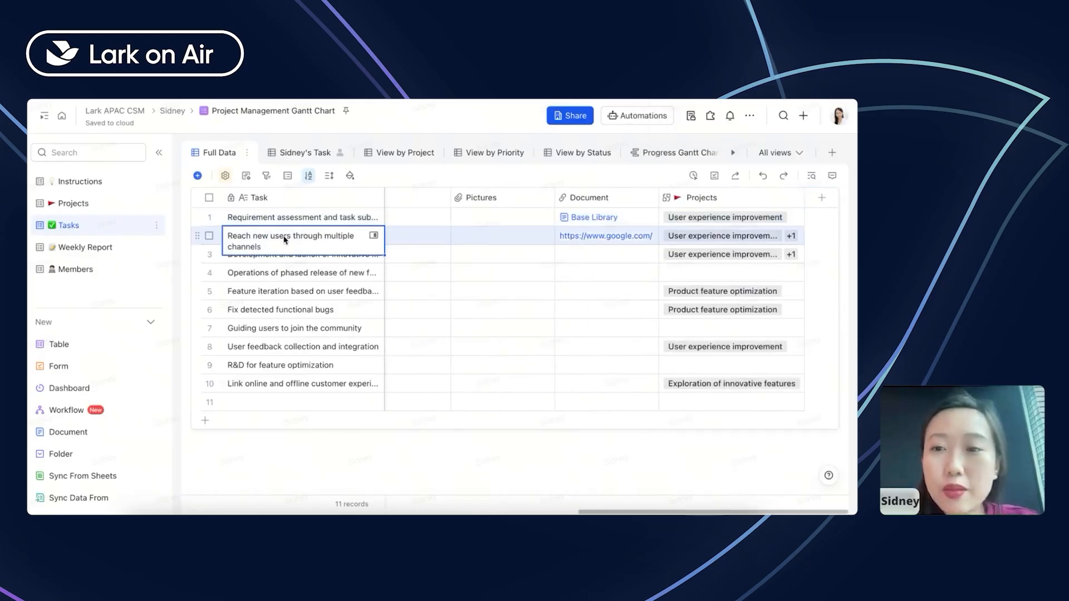
click(735, 235)
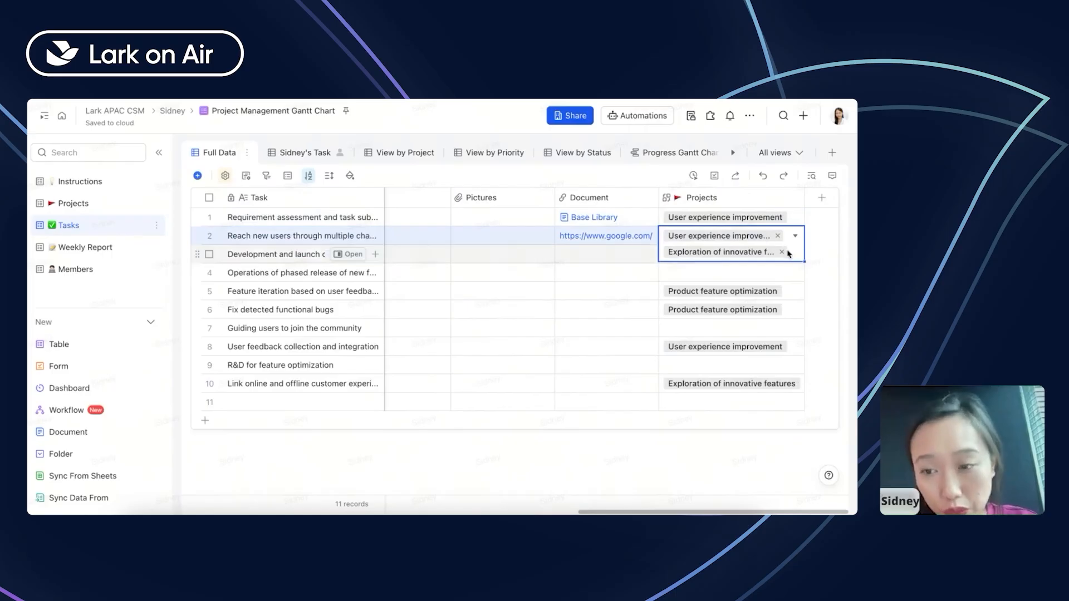
click(779, 272)
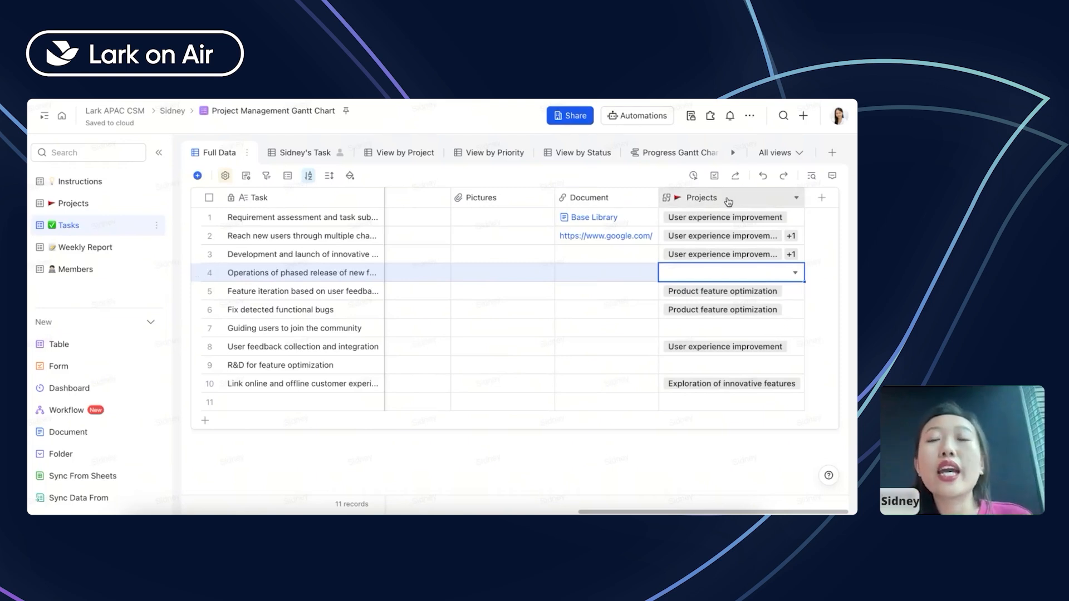
click(93, 211)
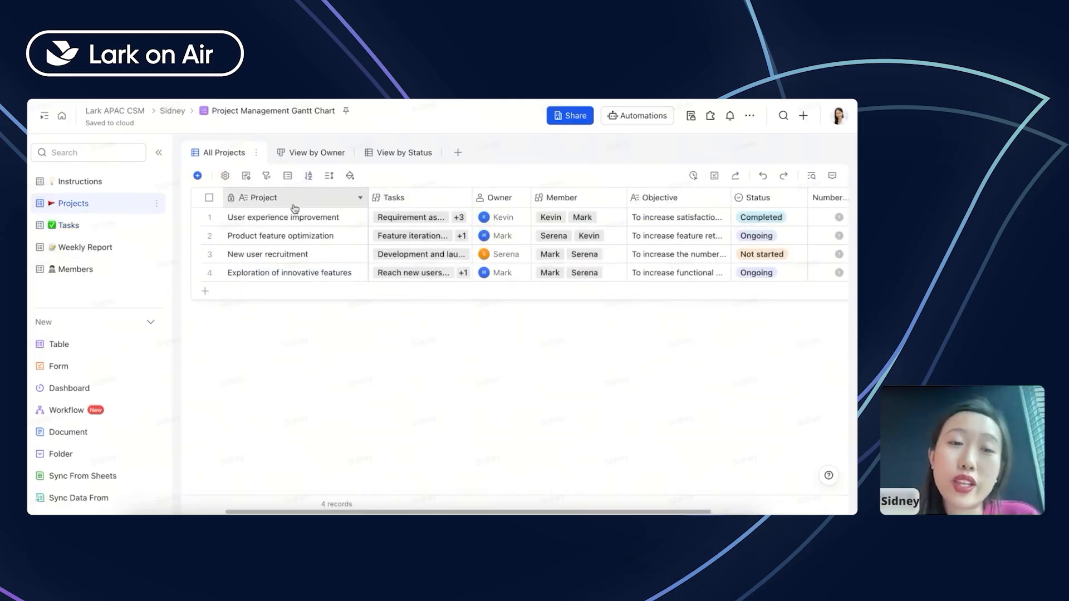
- Open the Tasks table and examine the Start date field's type and available date formats, leaving the field's settings as they are
click(86, 229)
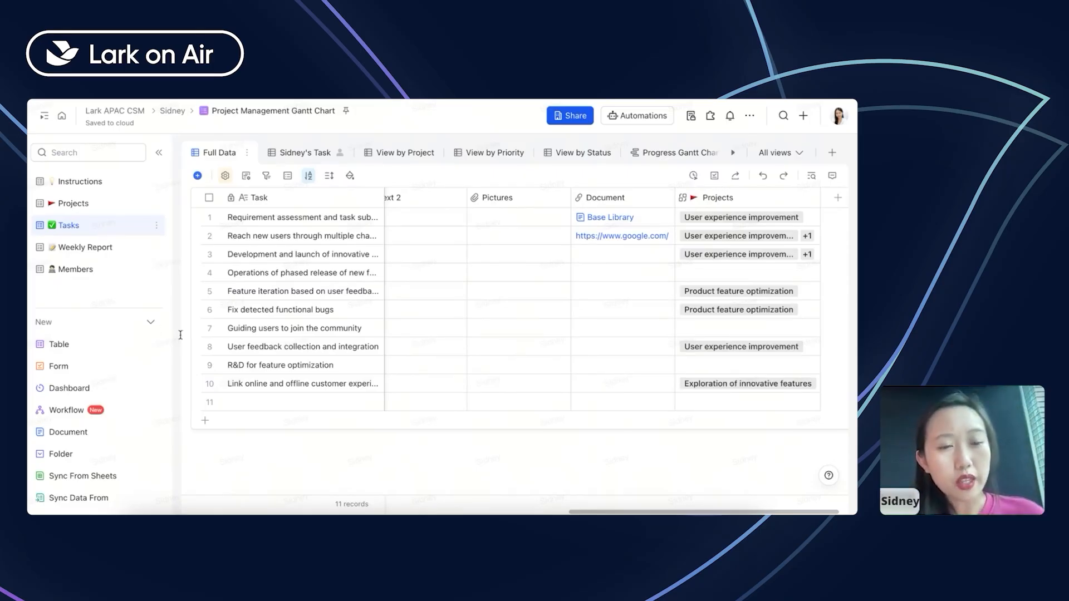
scroll(525, 221, left, 5)
scroll(525, 221, left, 3)
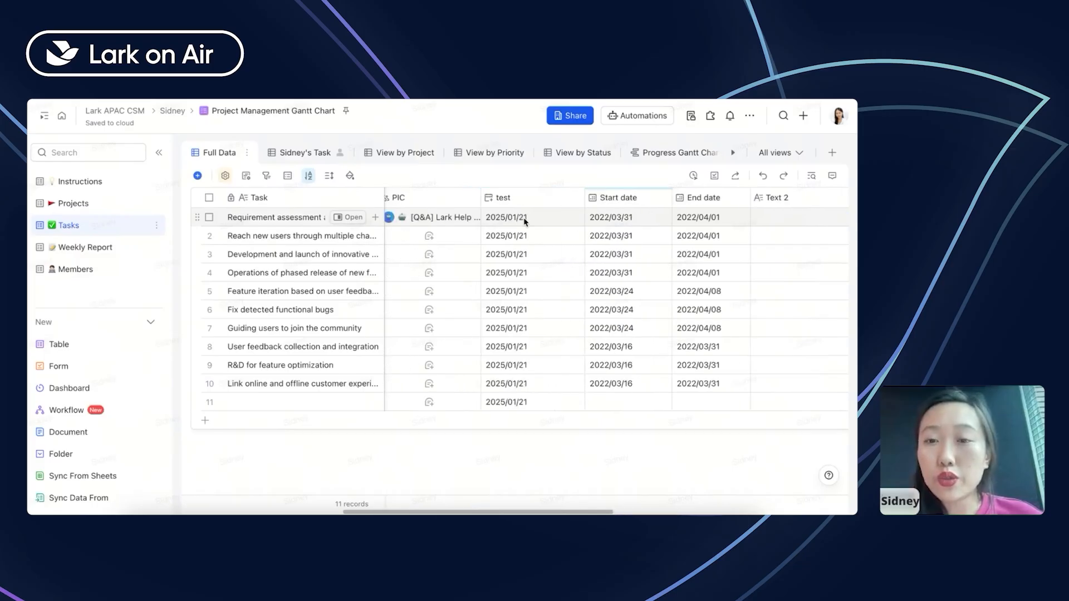
double_click(668, 205)
click(657, 363)
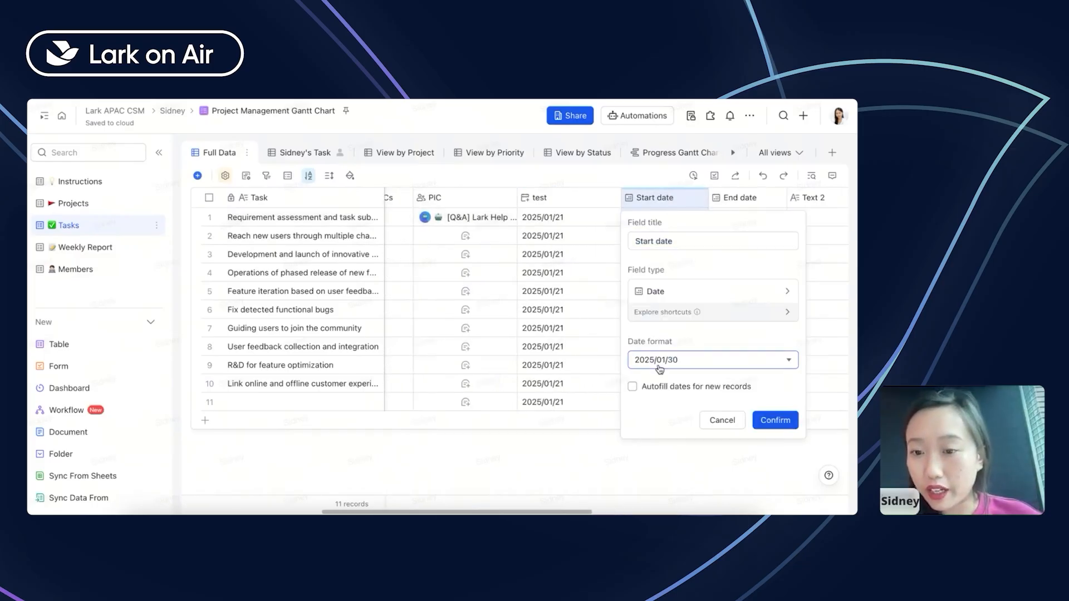
click(660, 379)
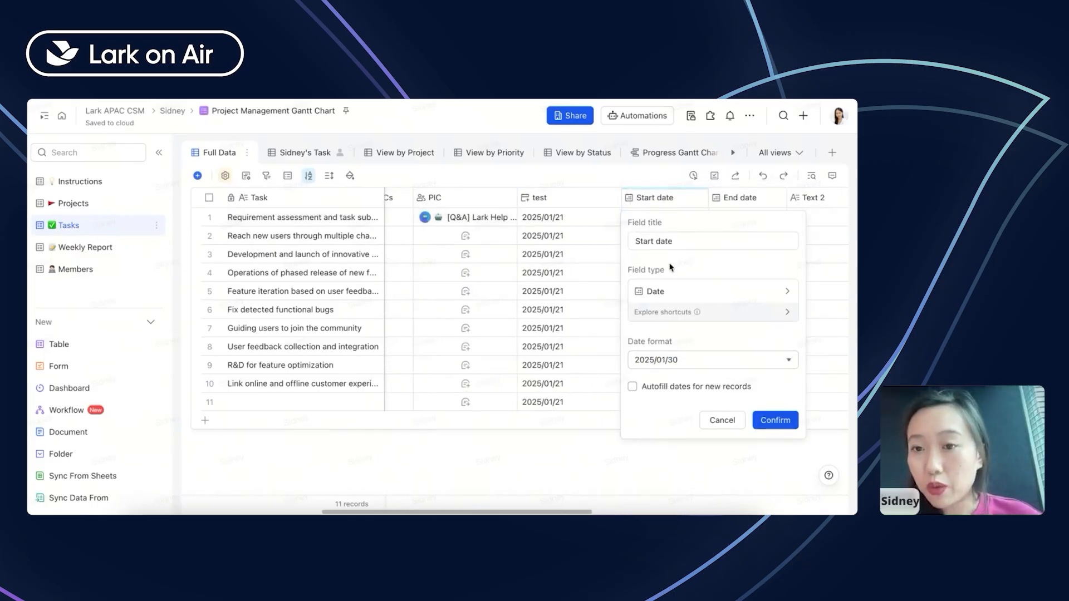
click(653, 293)
click(663, 359)
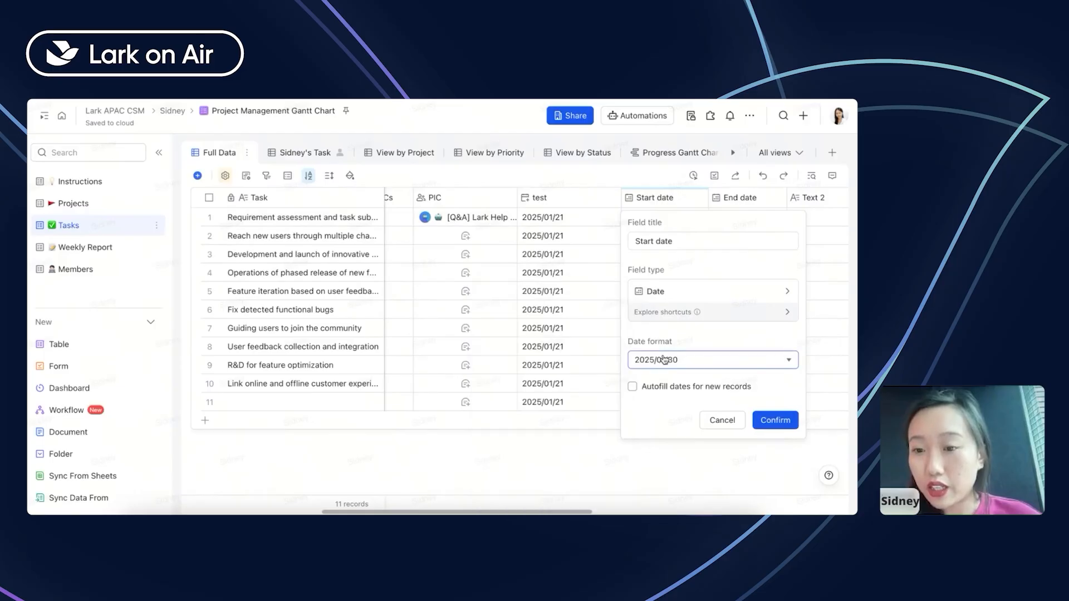
click(664, 360)
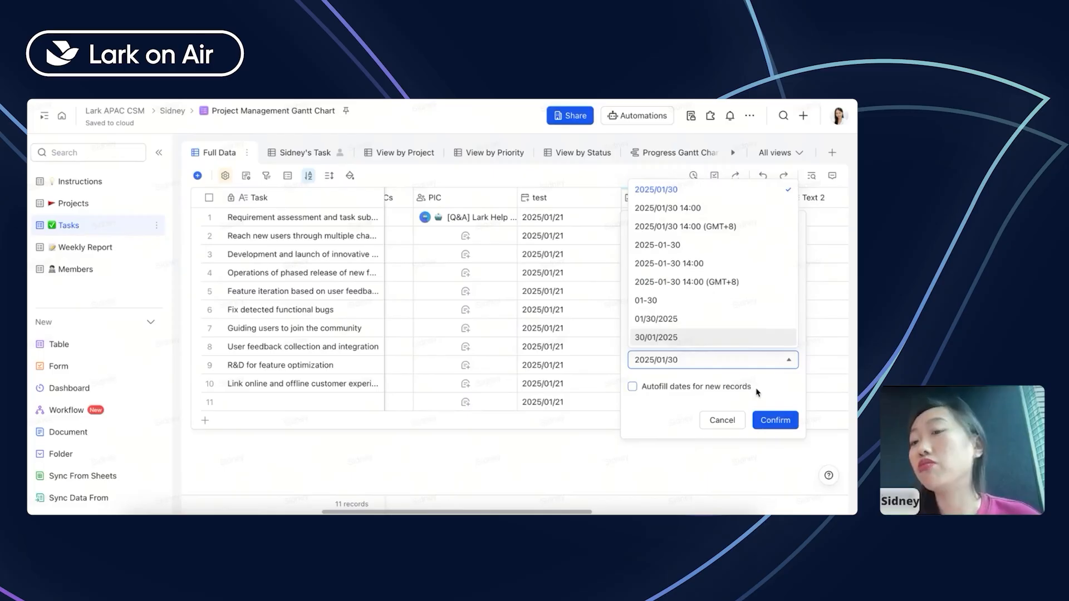
click(727, 420)
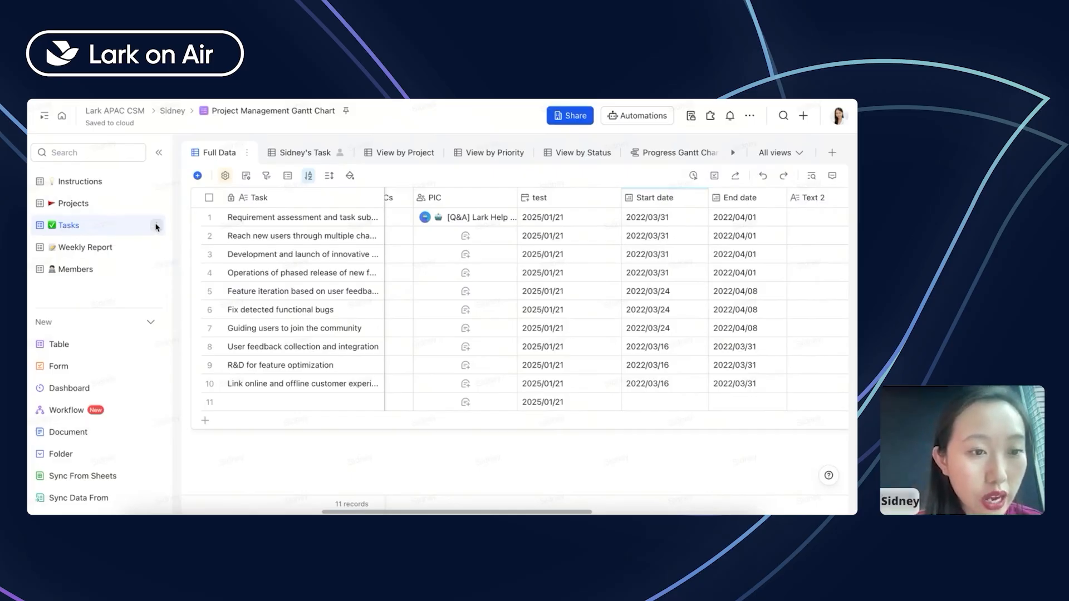
- Look over the Tasks table's management options and the recommended Base extensions
click(156, 226)
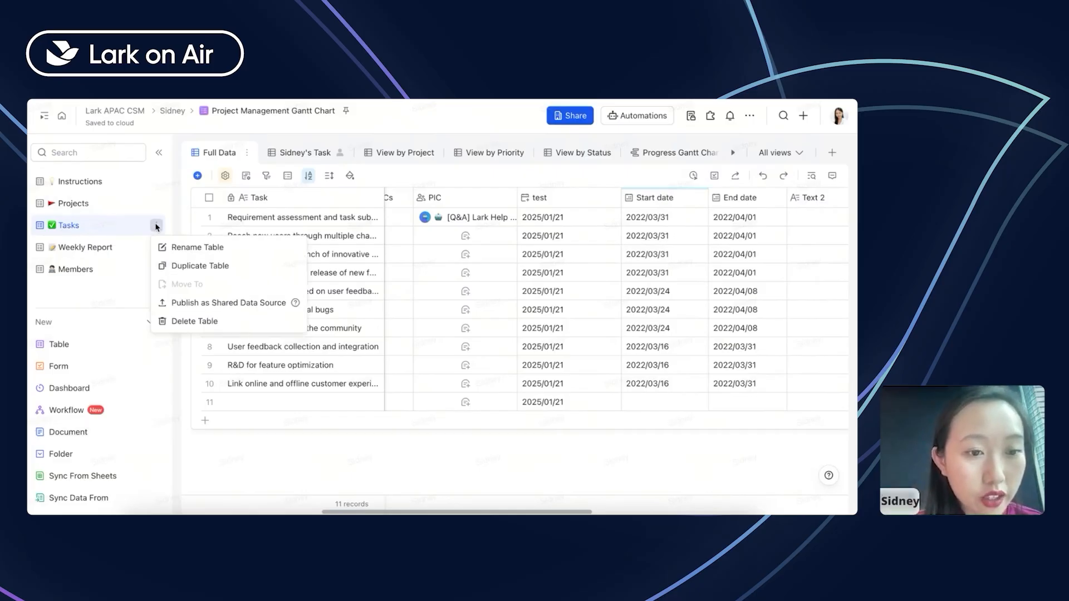
click(111, 326)
click(67, 508)
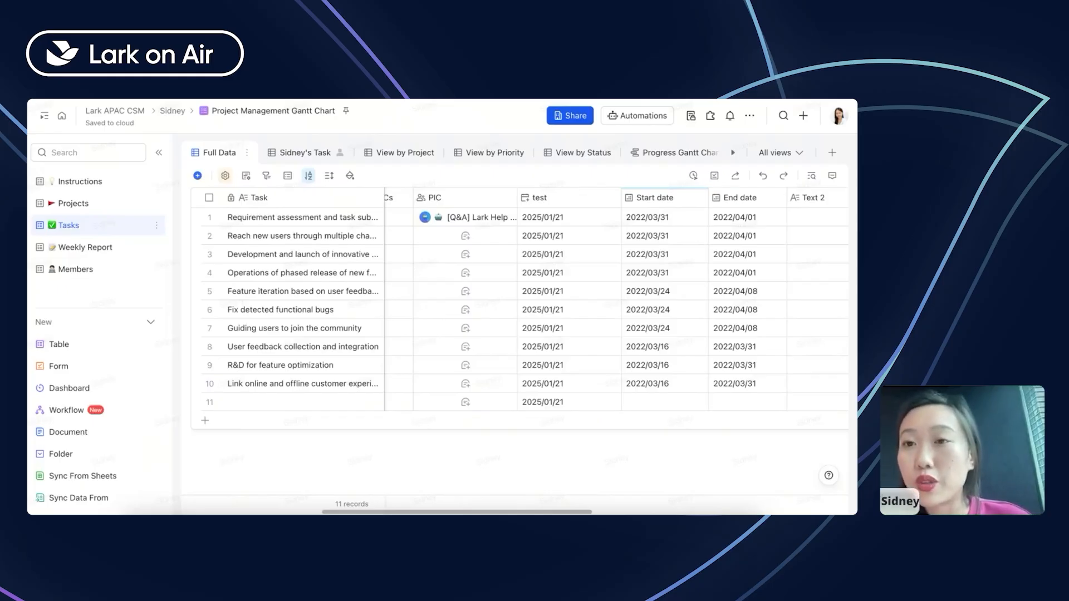
click(710, 117)
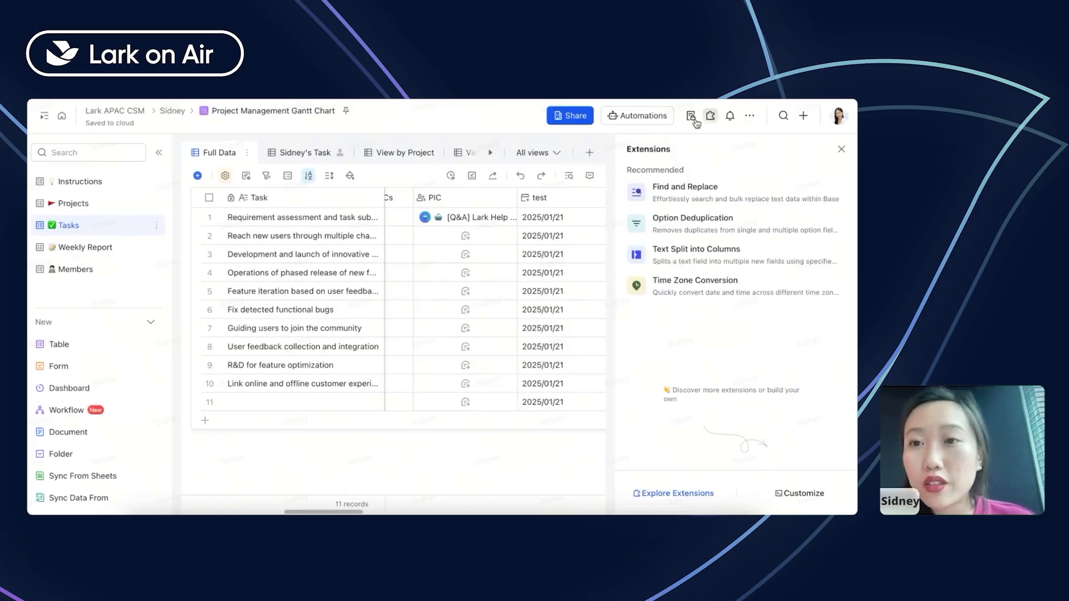
click(807, 142)
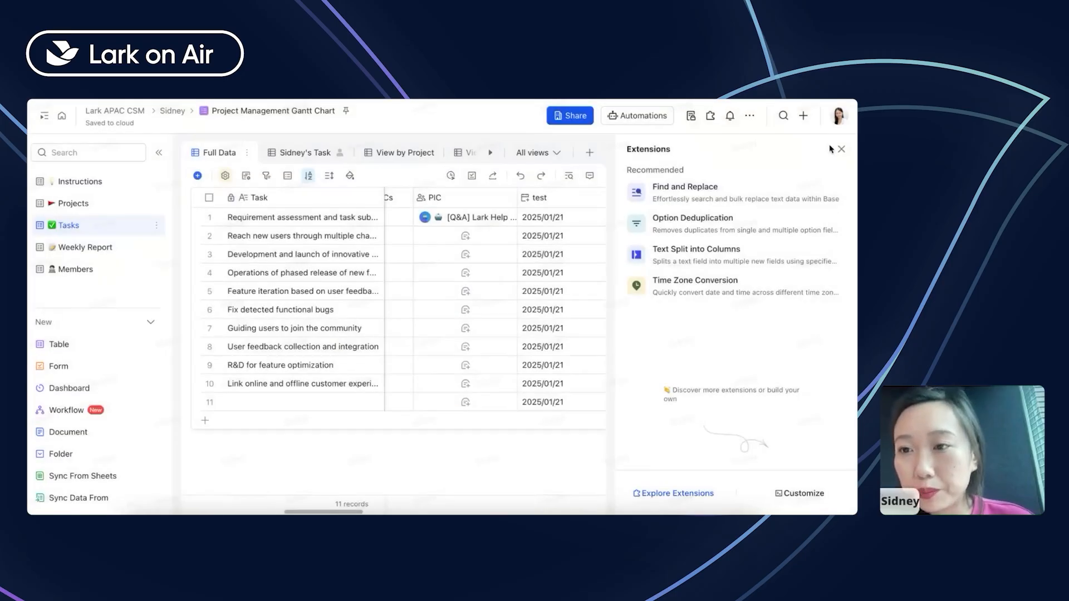
click(841, 149)
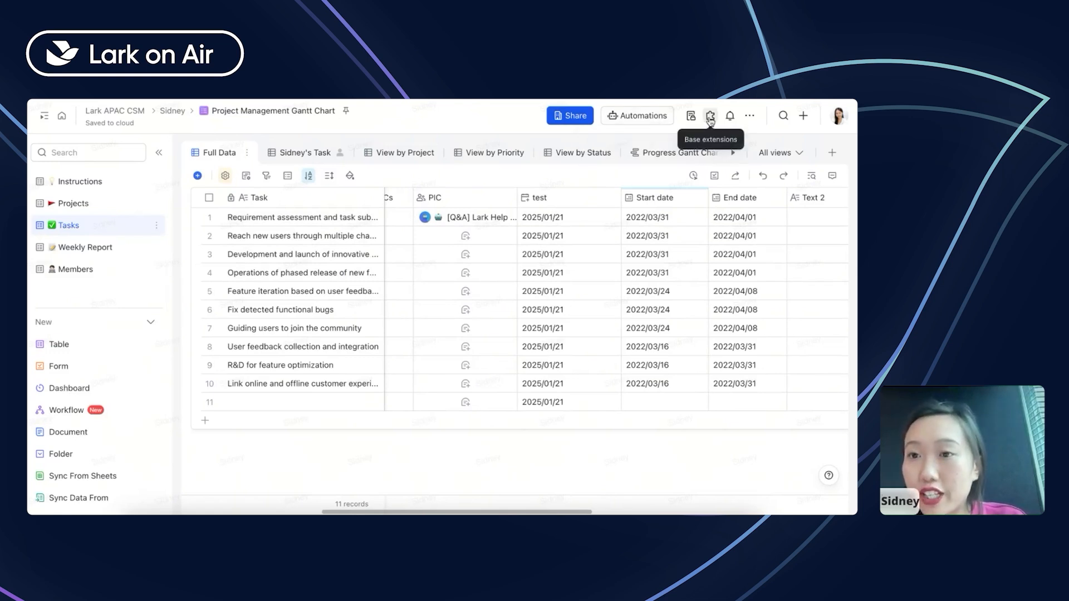
- Open the automation center and start a new custom automation
click(643, 118)
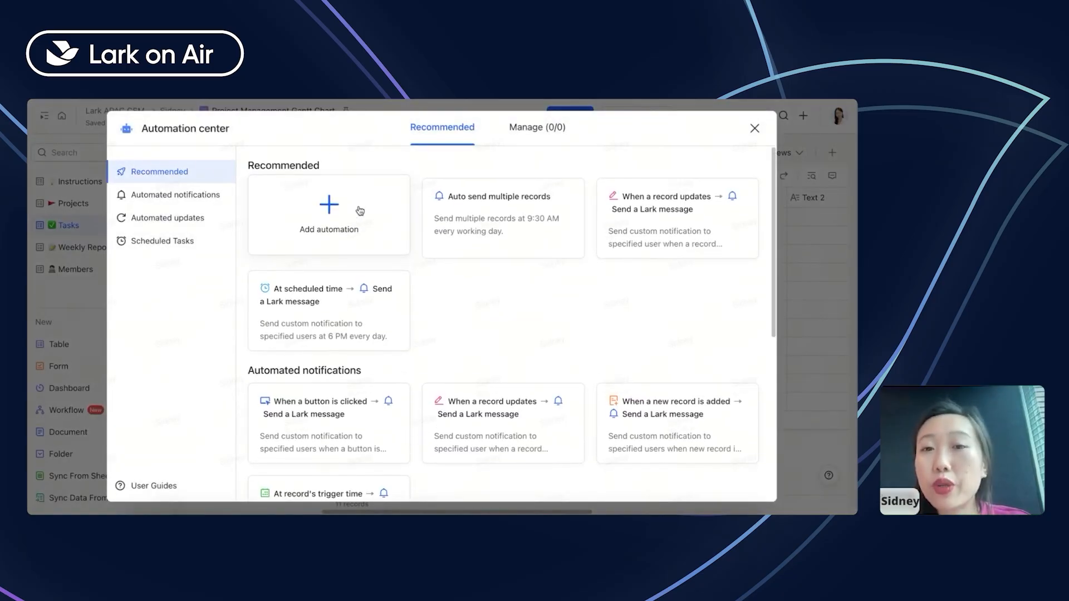
click(334, 217)
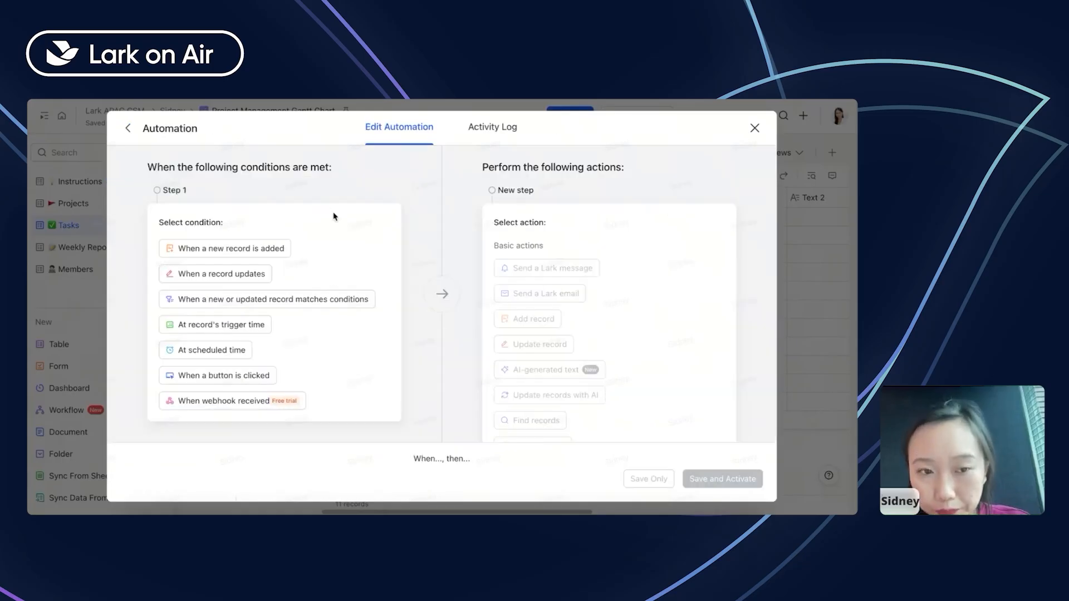
right_click(289, 221)
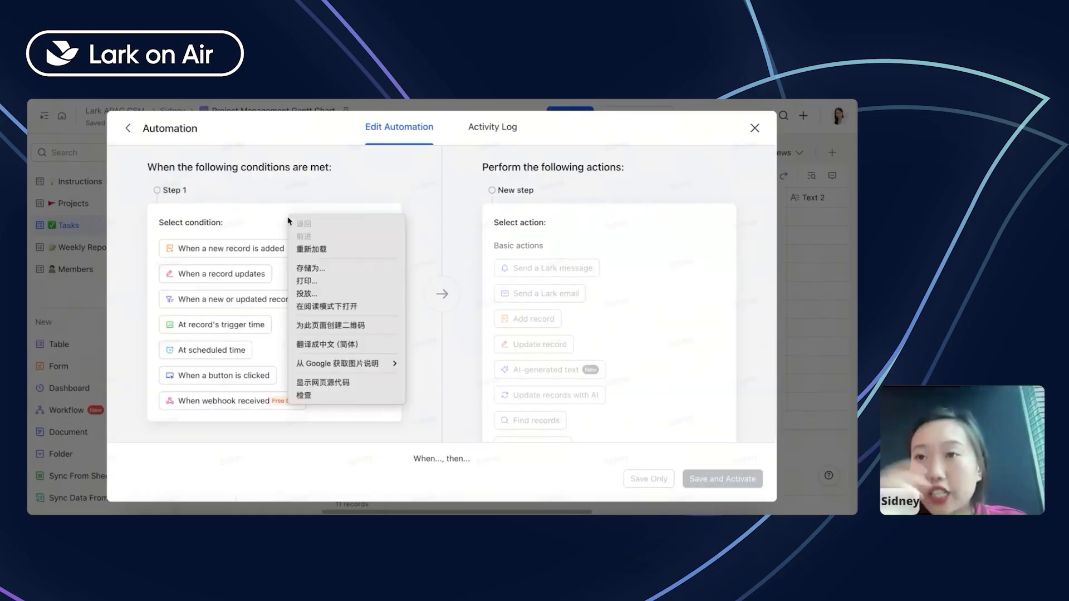
click(292, 189)
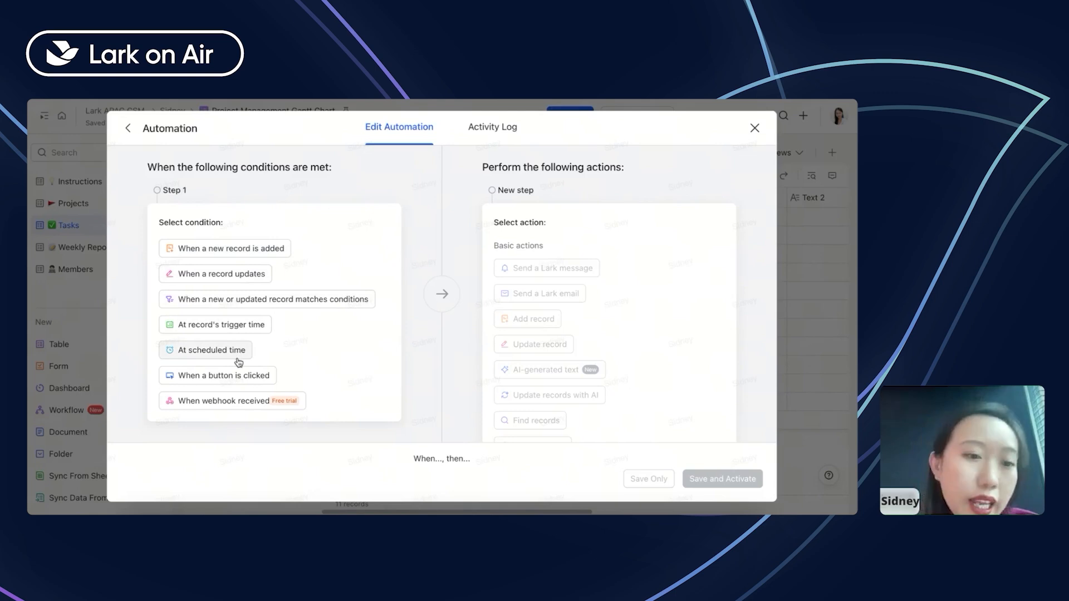
- Try the automation triggers for a newly added record and for a record update
click(276, 257)
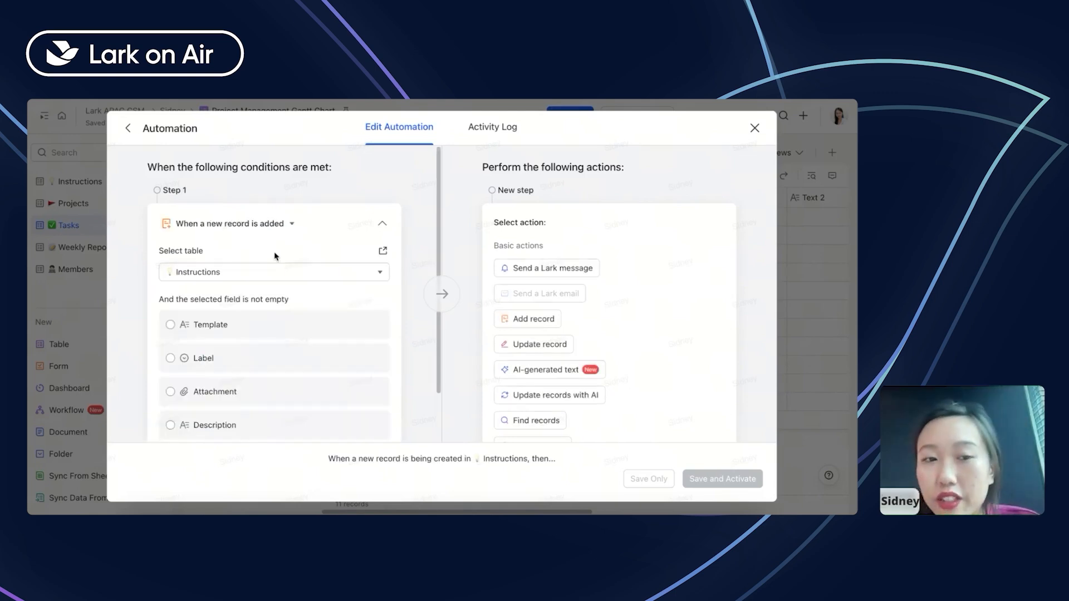
click(268, 226)
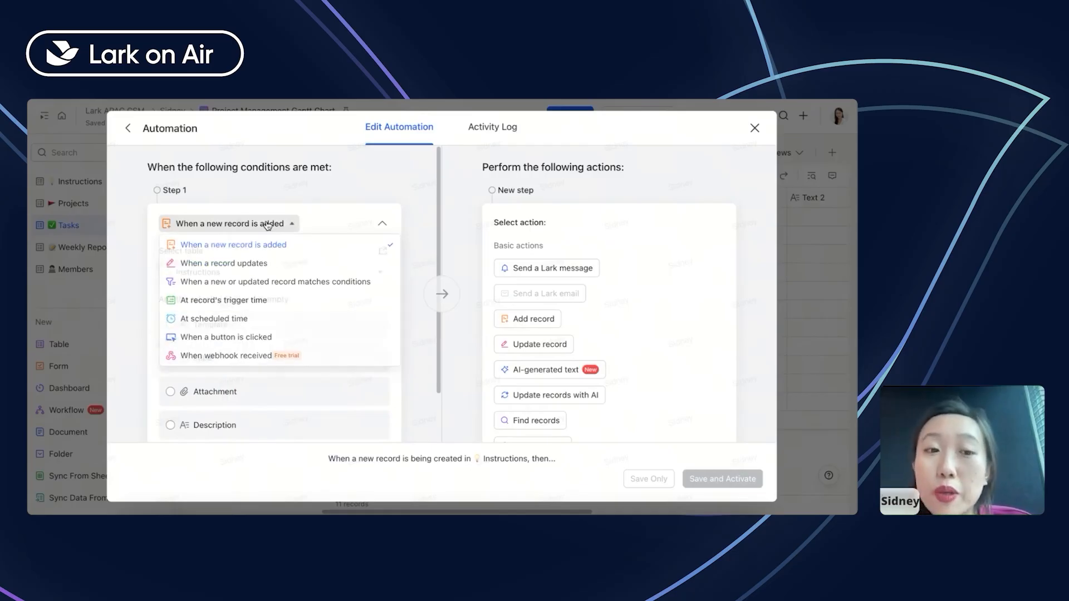
click(240, 266)
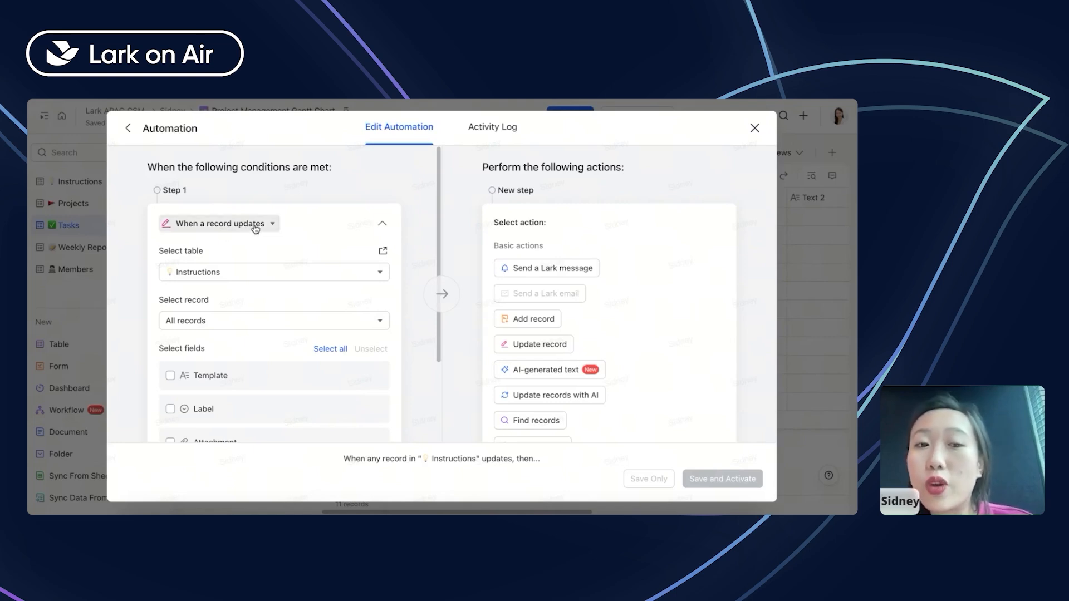
scroll(514, 259, down, 1)
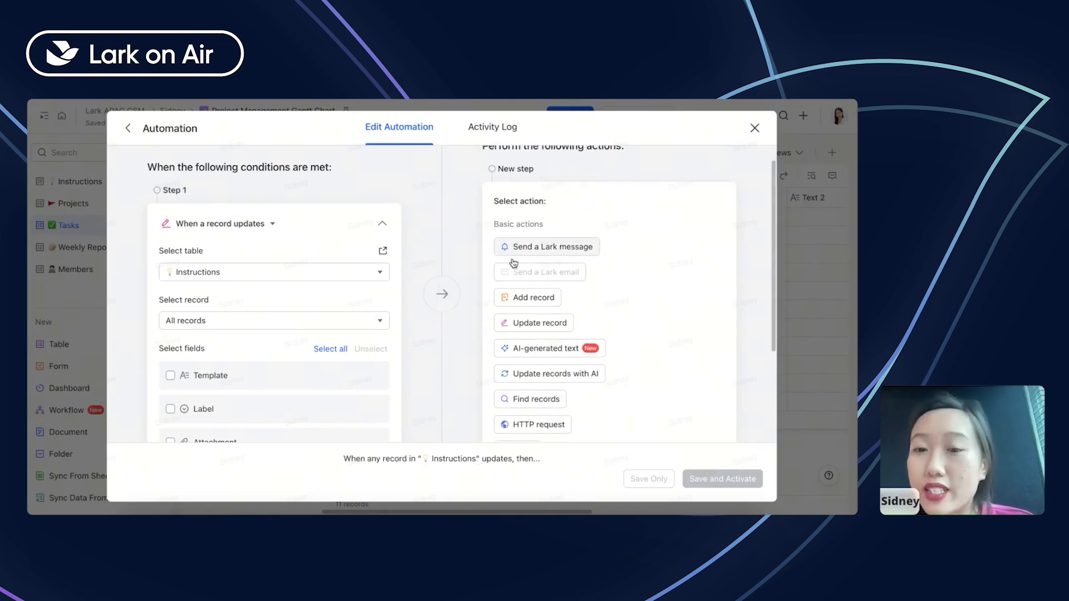
- Try the time-based automation triggers: at a record's trigger time and at a scheduled time
click(184, 222)
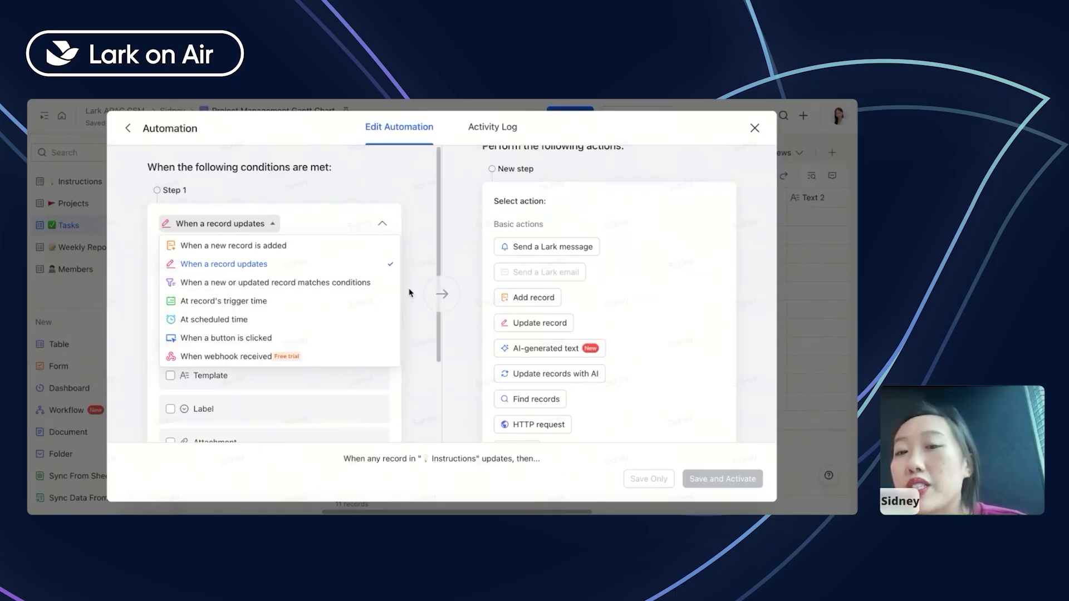
click(250, 308)
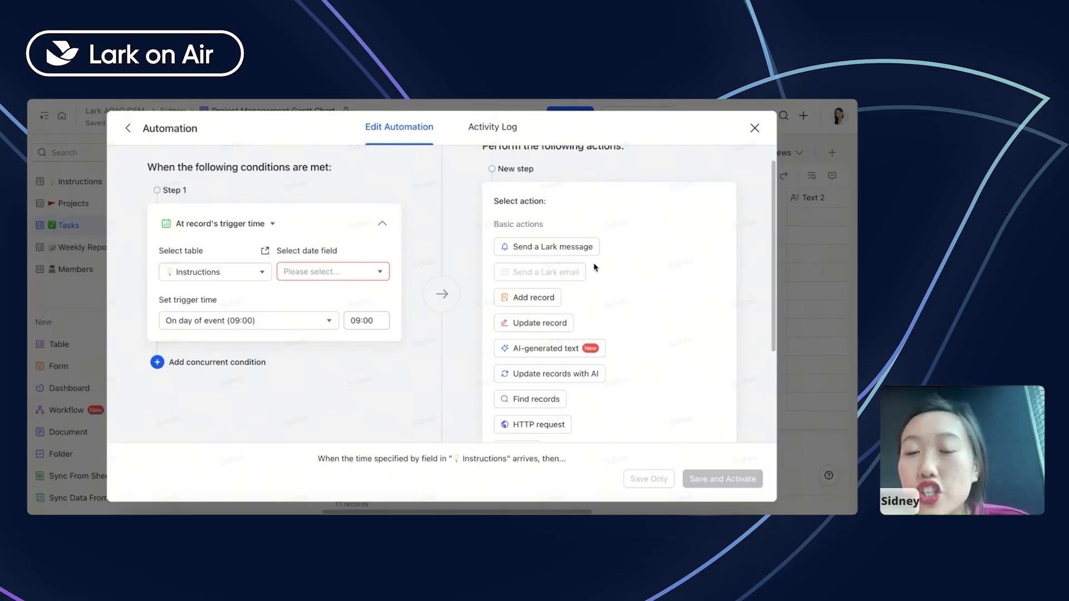
click(250, 224)
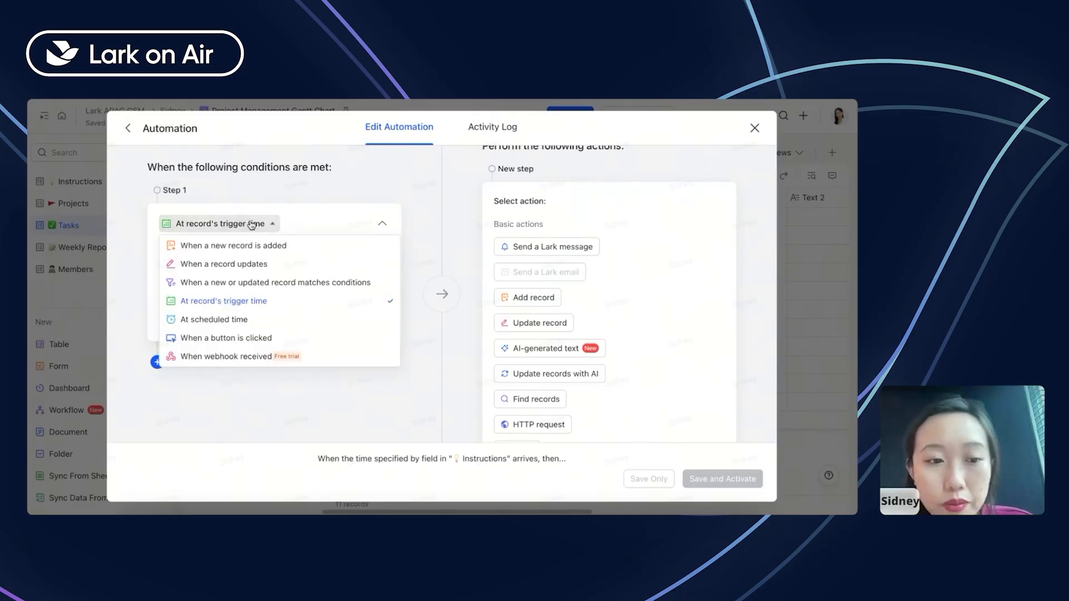
click(273, 326)
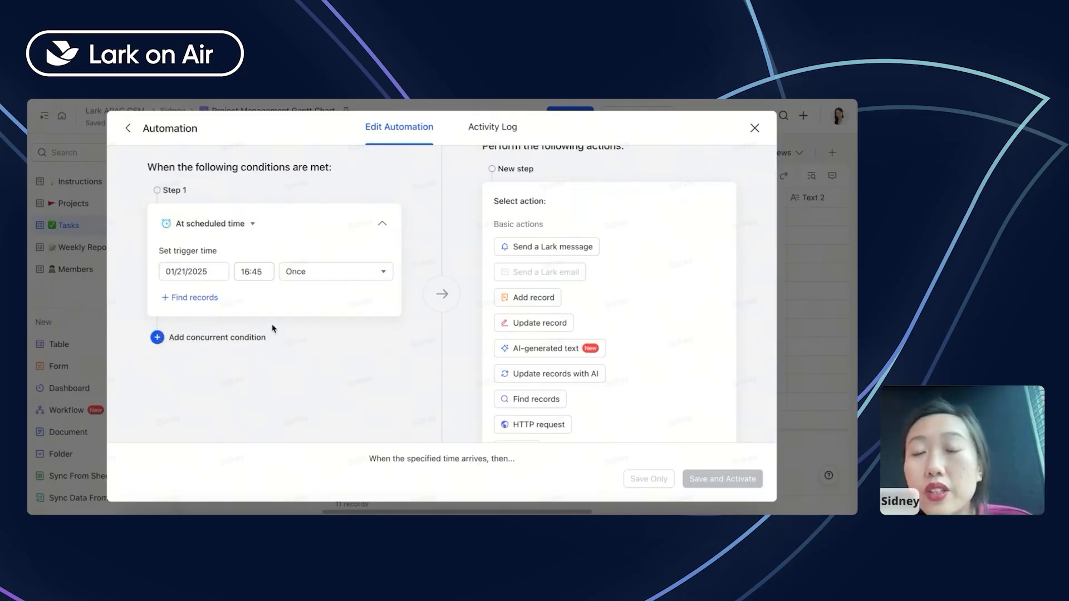
- Set the automation to trigger when a button is clicked and send a Lark message as its action
click(231, 224)
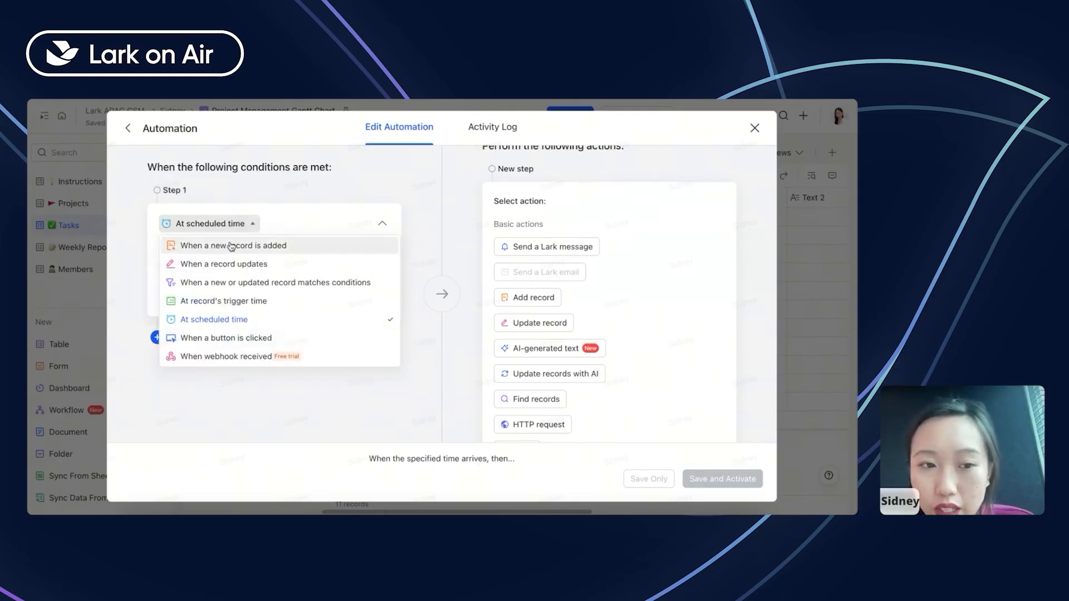
click(233, 345)
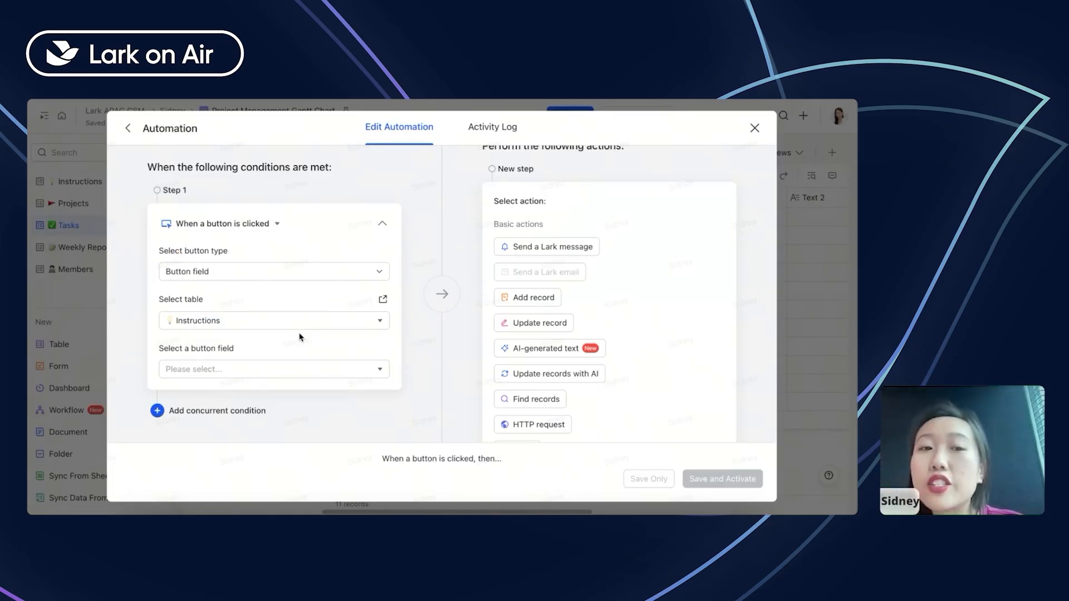
mouse_move(510, 273)
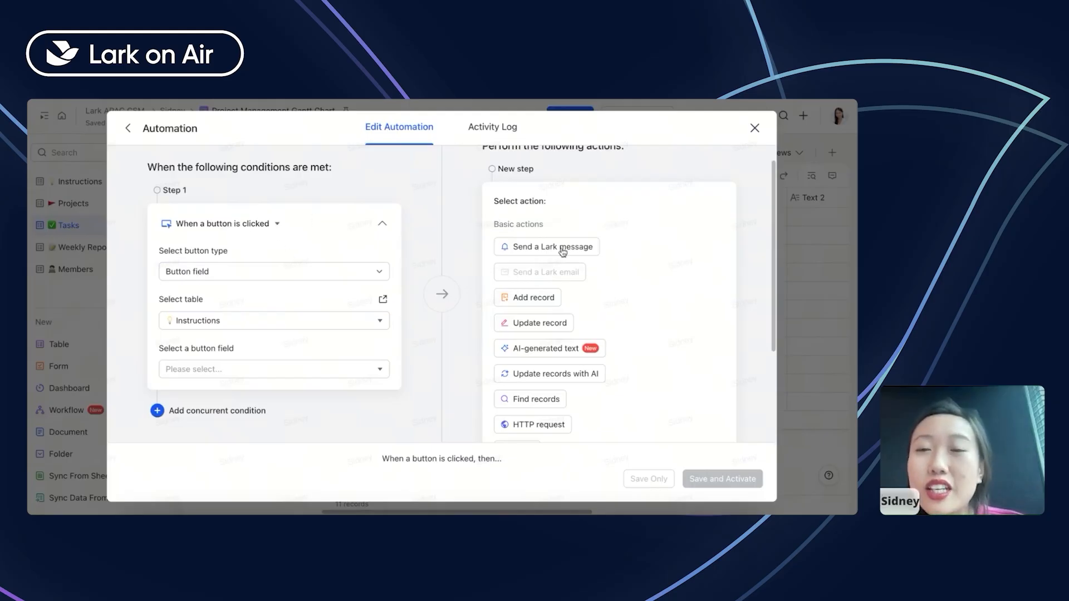
click(584, 251)
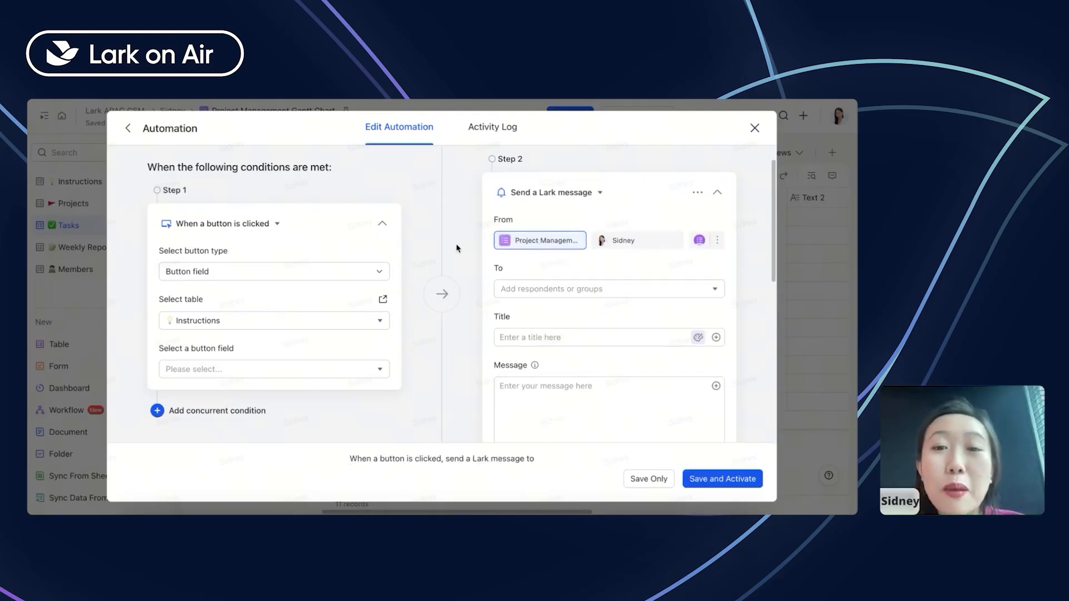
- Examine the button types and the alternative trigger conditions, keeping the button-click trigger with a button field
click(282, 272)
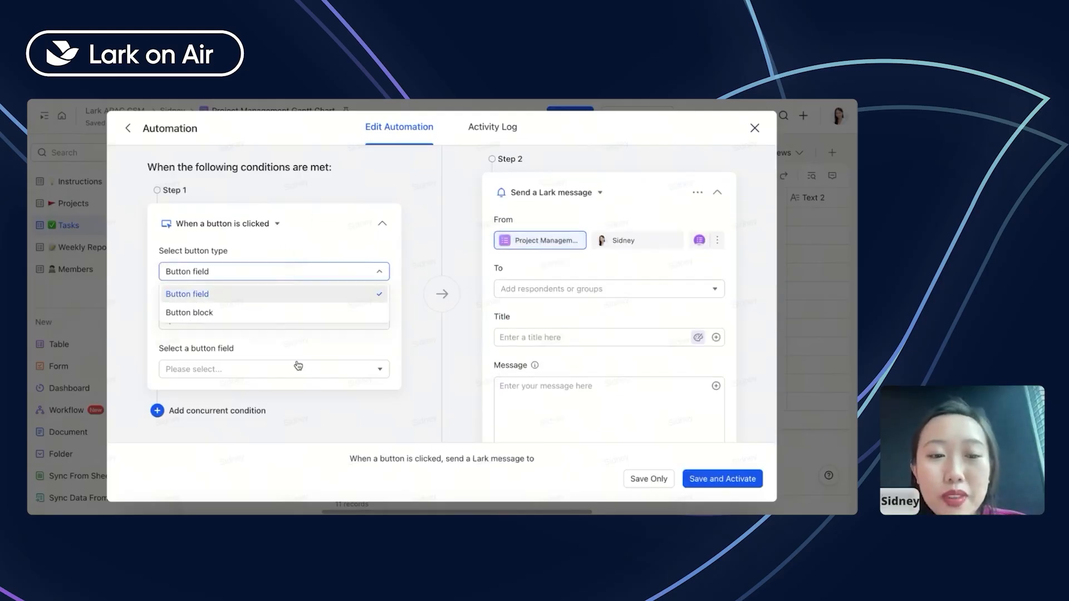
click(248, 225)
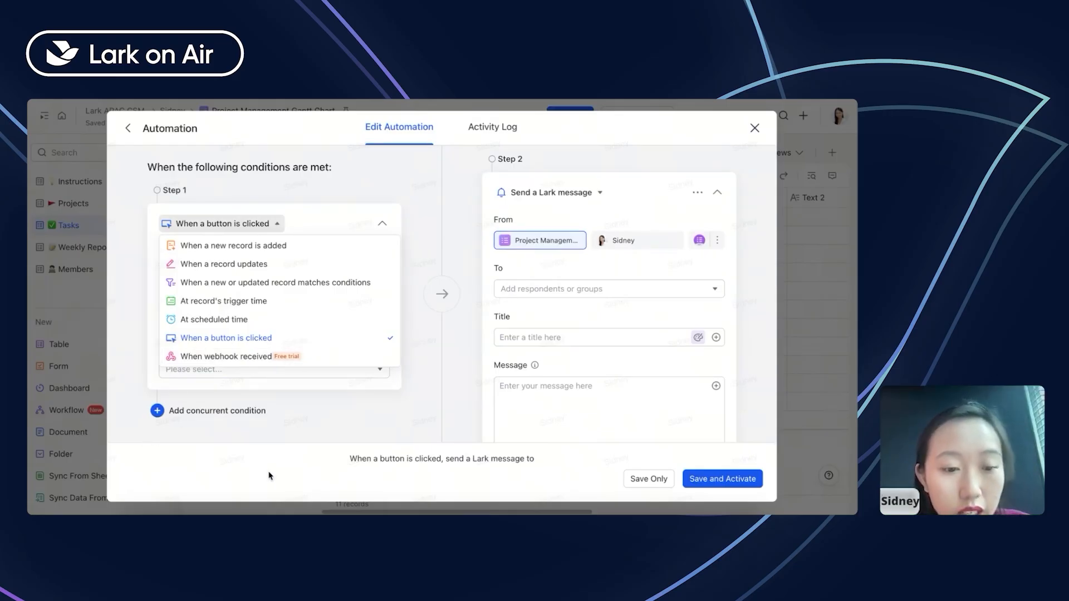
click(280, 431)
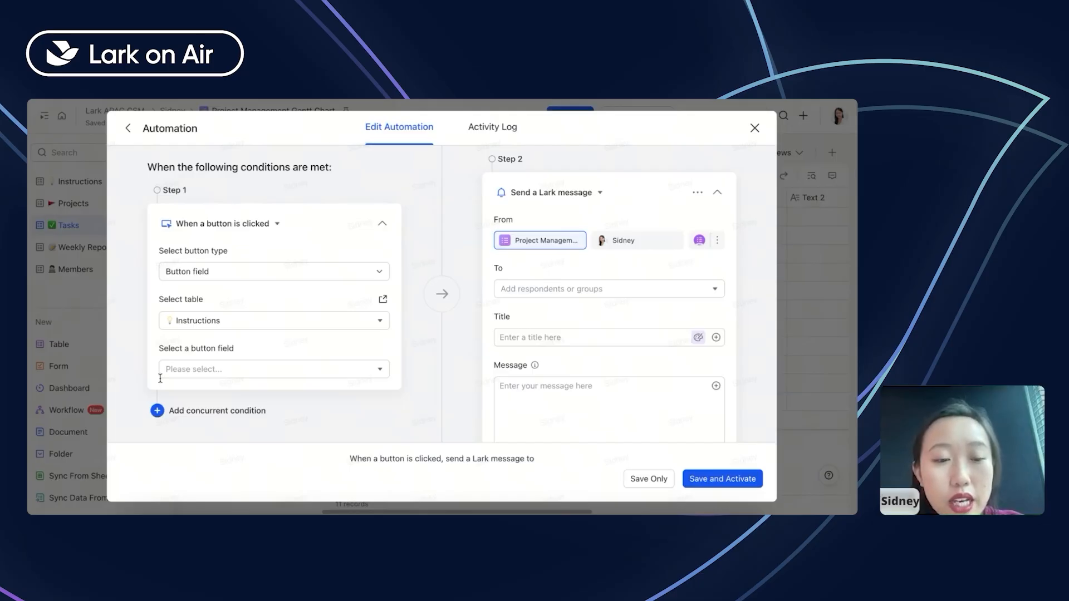
- Change the automation's action to creating a Lark event and review the event's settings
click(543, 193)
scroll(558, 255, down, 1)
scroll(558, 255, down, 3)
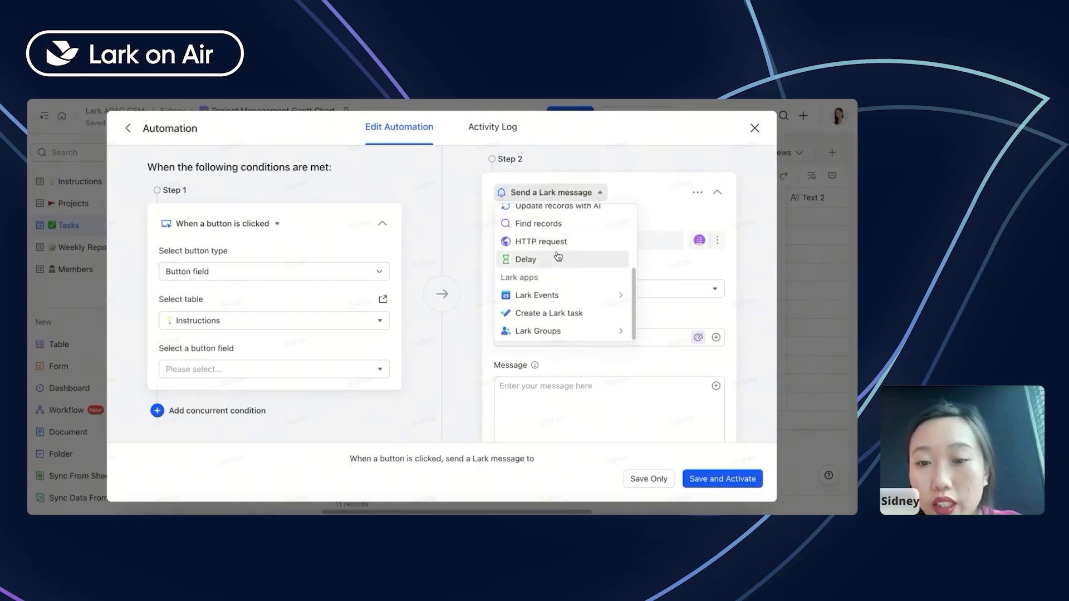
mouse_move(558, 300)
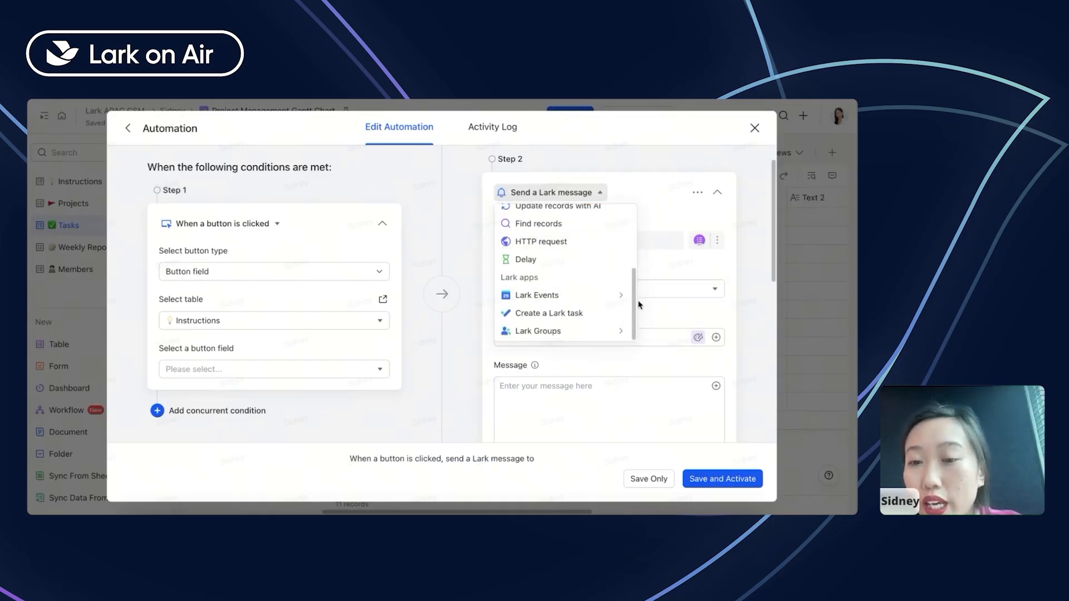
click(644, 296)
scroll(582, 303, down, 3)
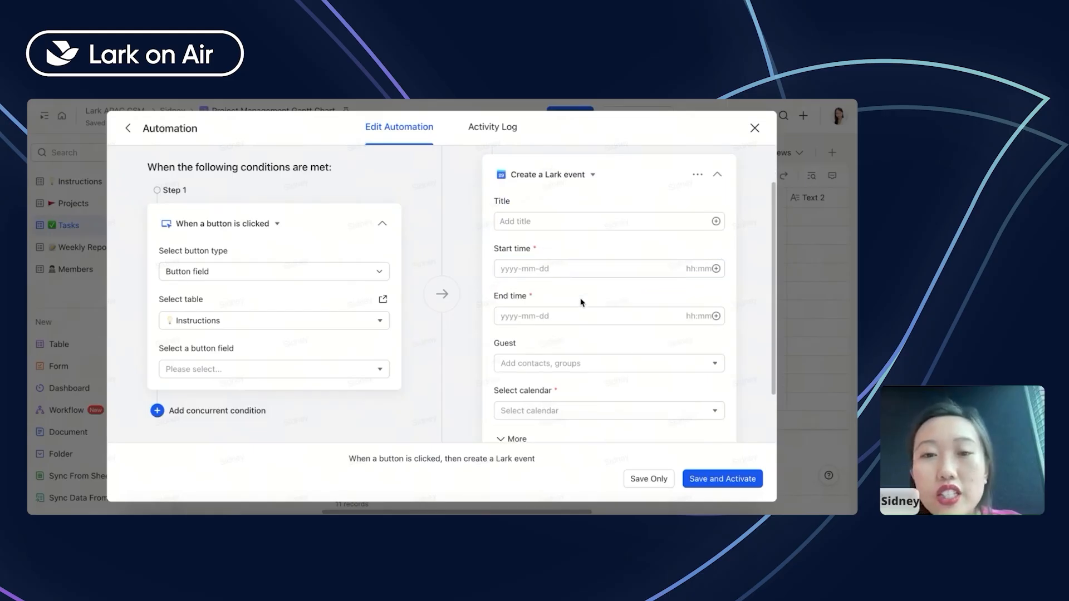
scroll(582, 303, up, 2)
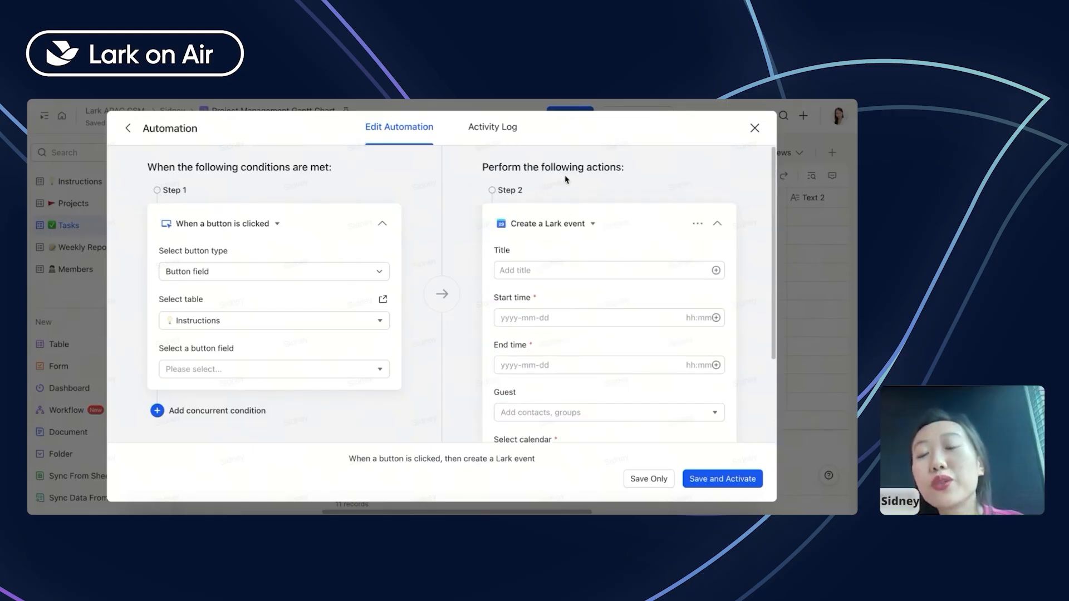
- Change the automation's action from creating a Lark event to sending a Lark message
scroll(566, 179, down, 1)
scroll(566, 174, up, 1)
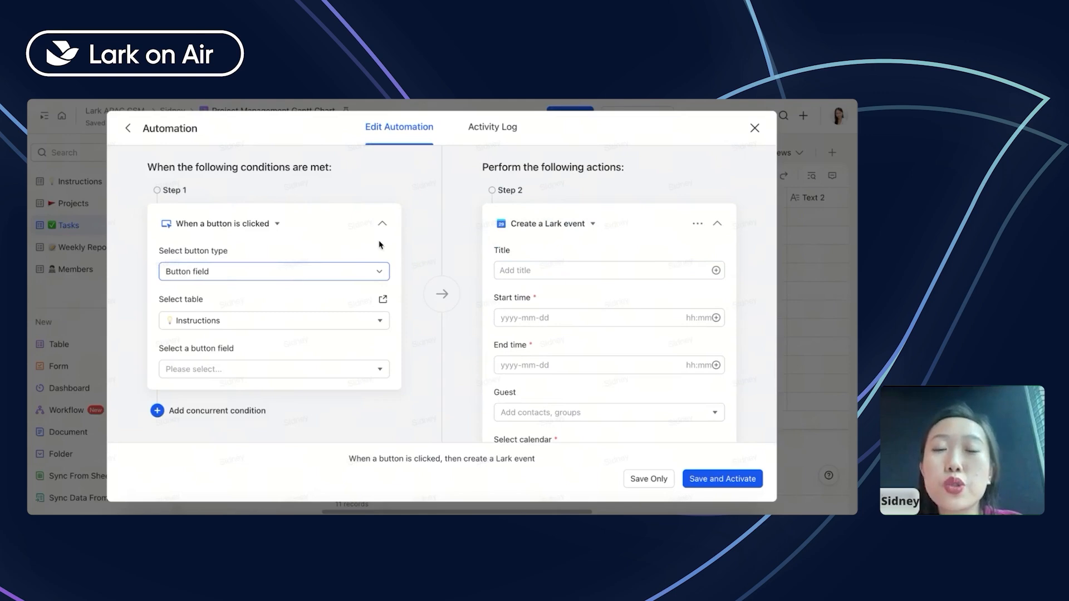
scroll(563, 184, down, 1)
click(553, 198)
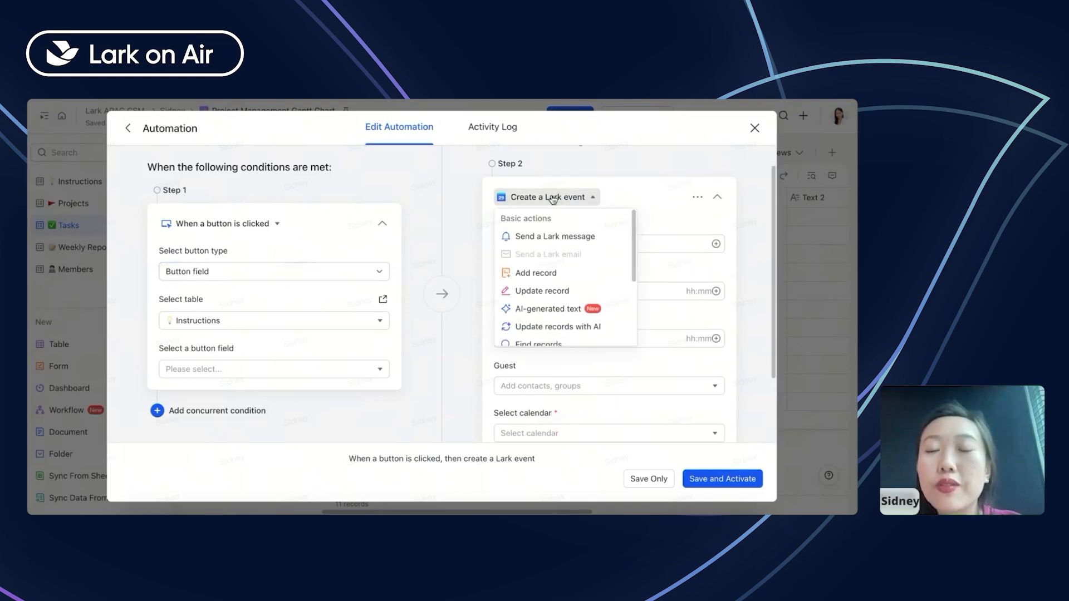
scroll(557, 262, down, 1)
scroll(556, 276, up, 1)
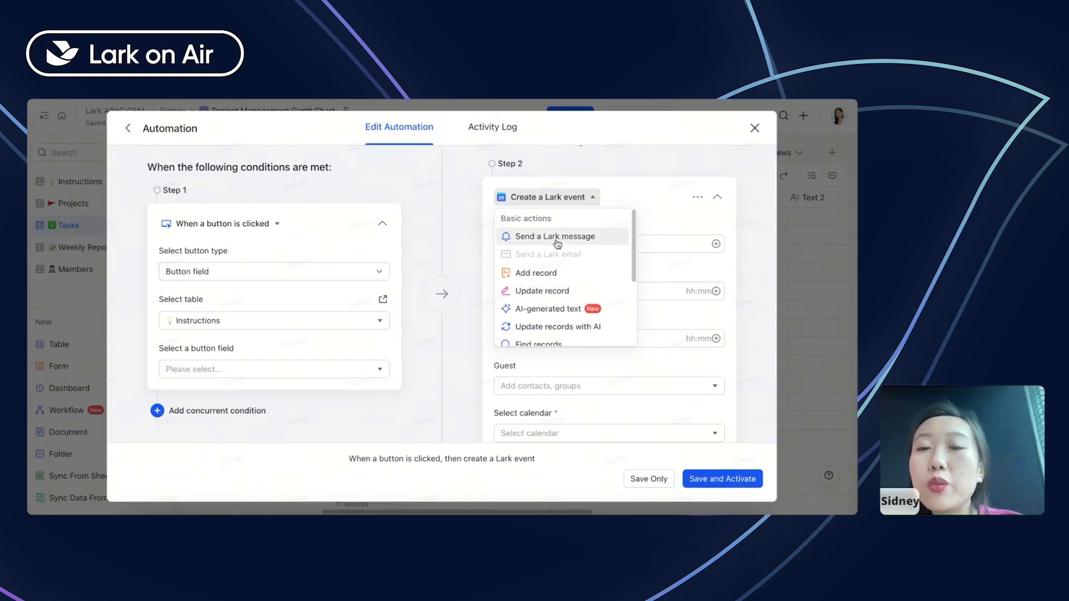
click(558, 238)
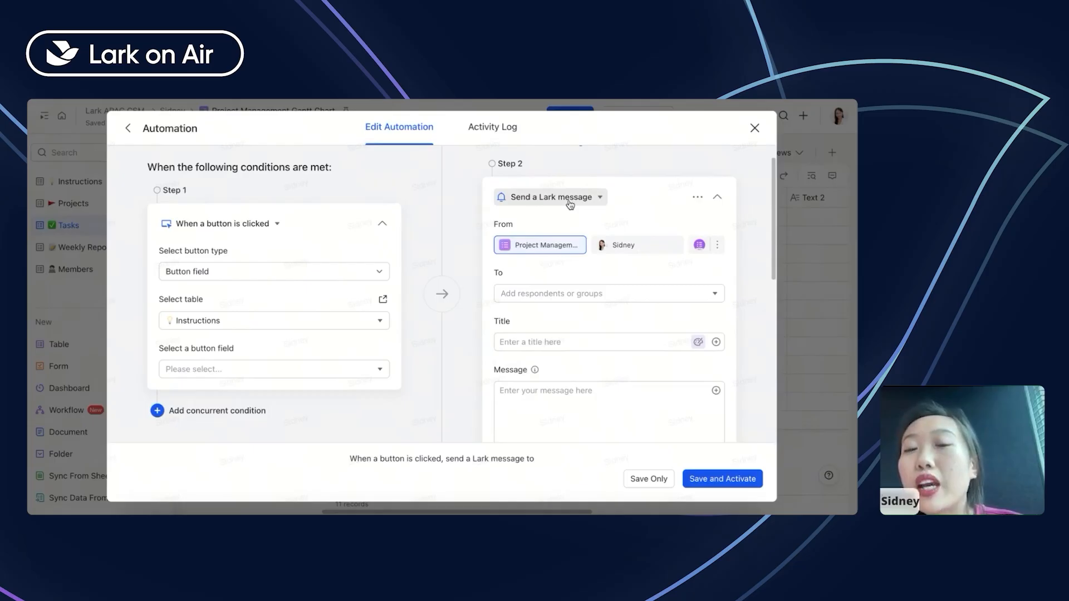
- Check the Lark app actions available for the automation, including the Lark Events options, and keep the Lark message action
click(569, 204)
scroll(567, 276, down, 3)
mouse_move(549, 308)
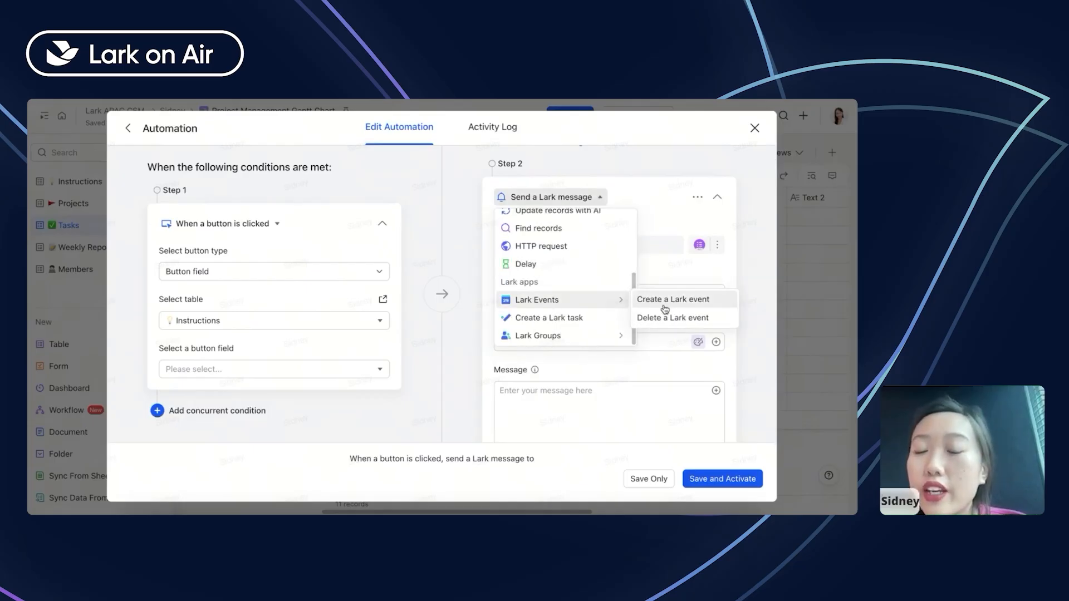
click(652, 274)
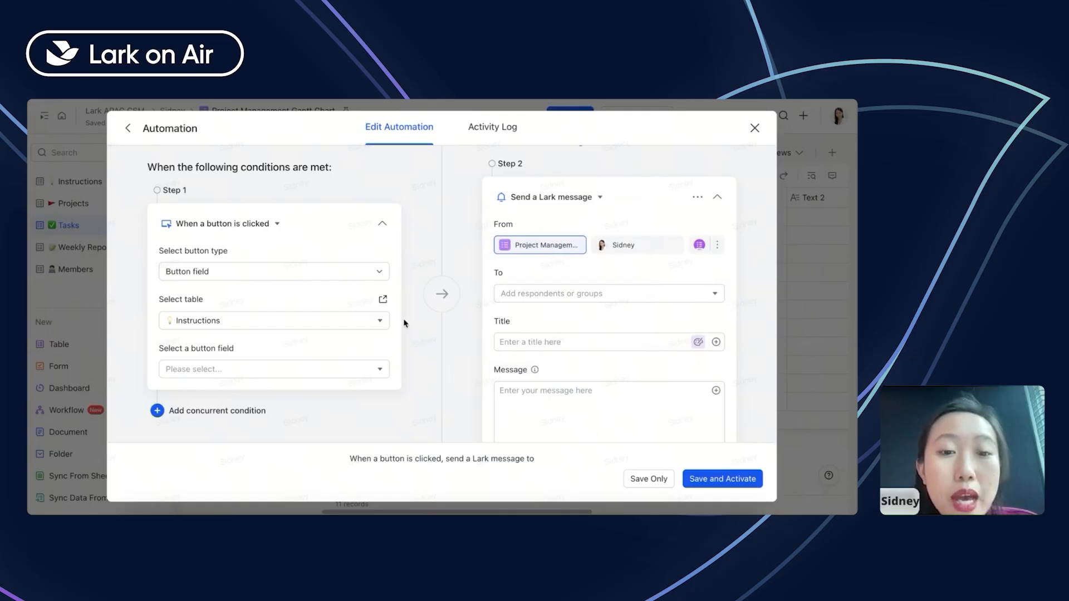
- Set the trigger to a new or updated record matching conditions in the Projects table and check the available condition fields
click(218, 223)
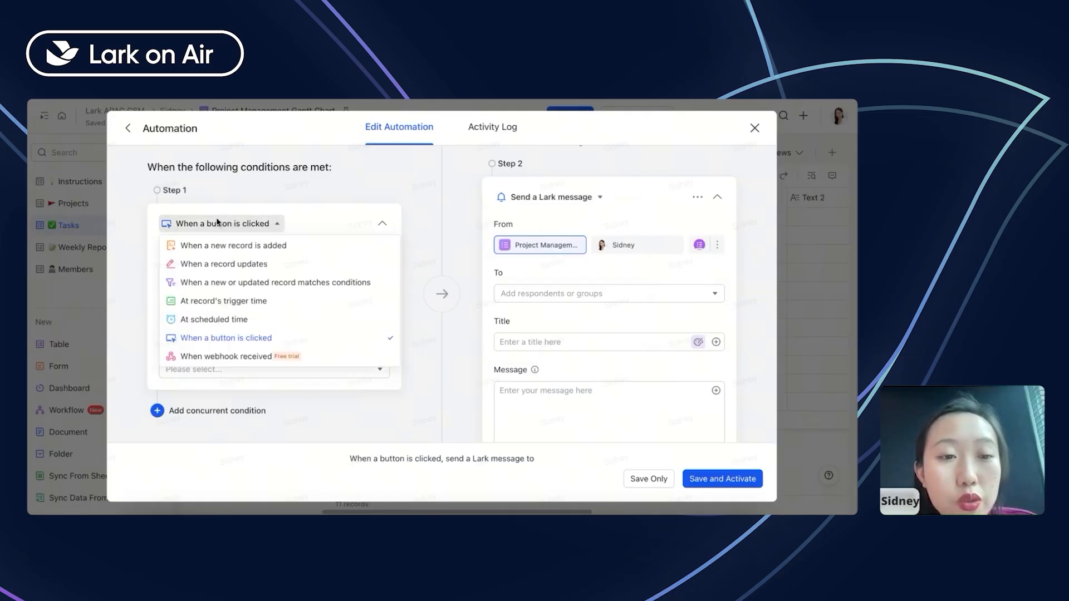
click(275, 283)
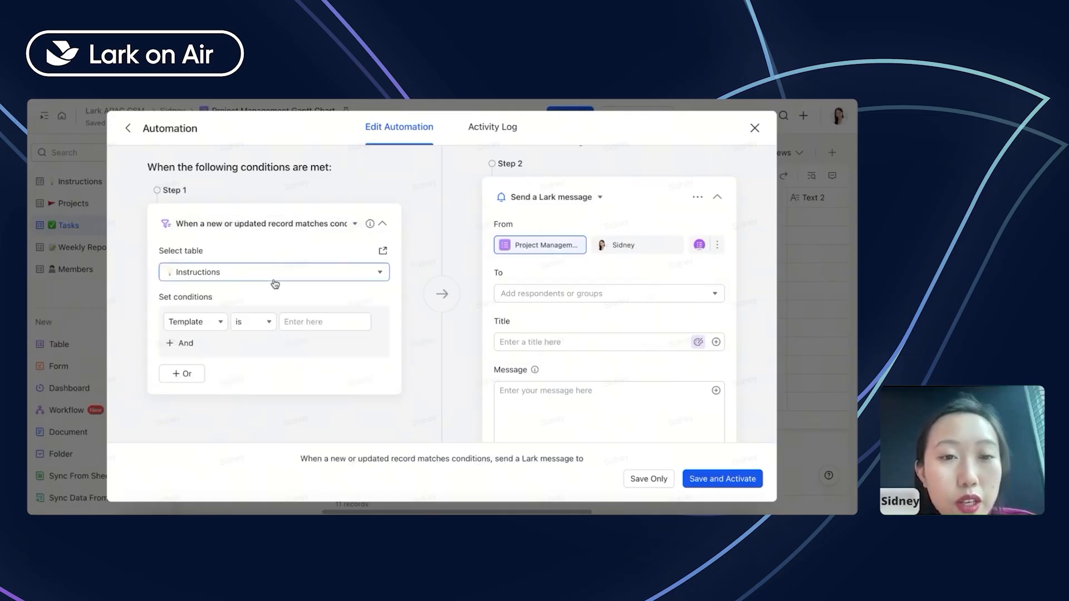
click(232, 227)
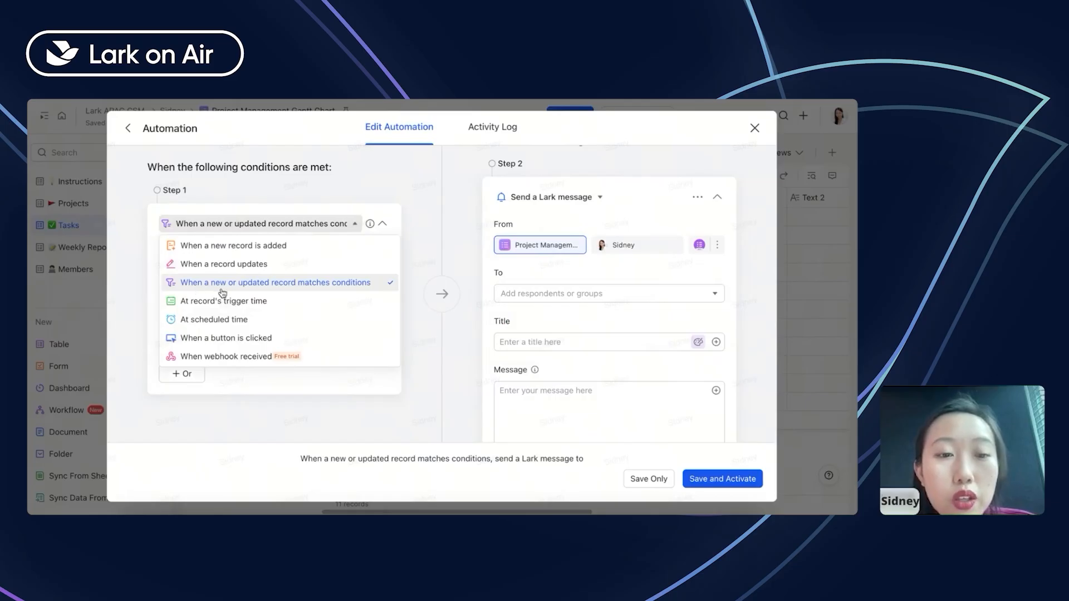
click(378, 284)
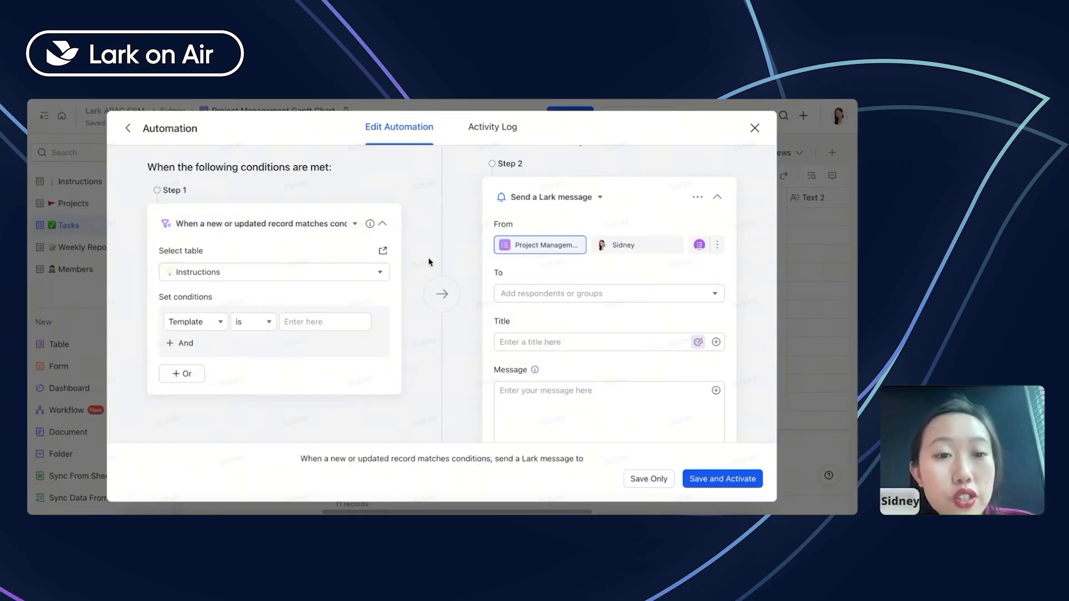
click(281, 274)
click(210, 312)
click(211, 321)
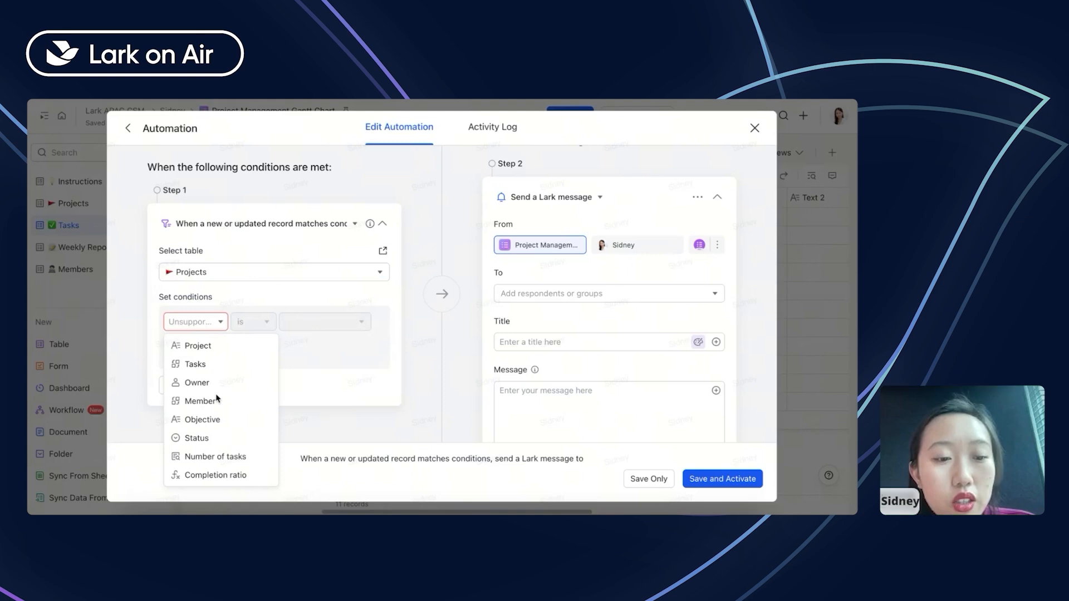
click(325, 381)
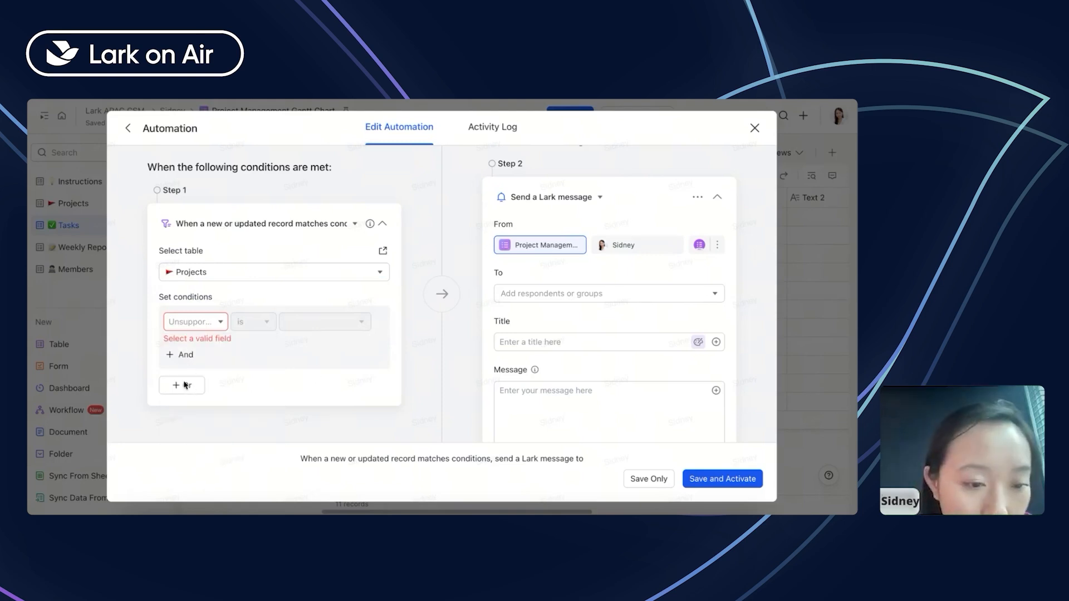
- Add two more "And" conditions on the Project field and remove the last one
click(185, 356)
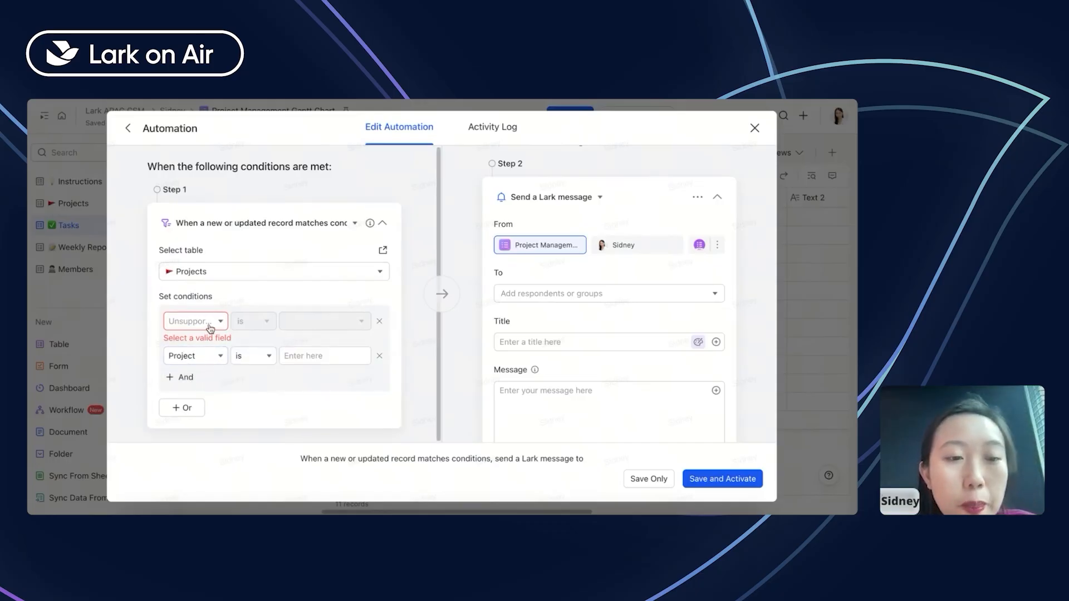
click(190, 379)
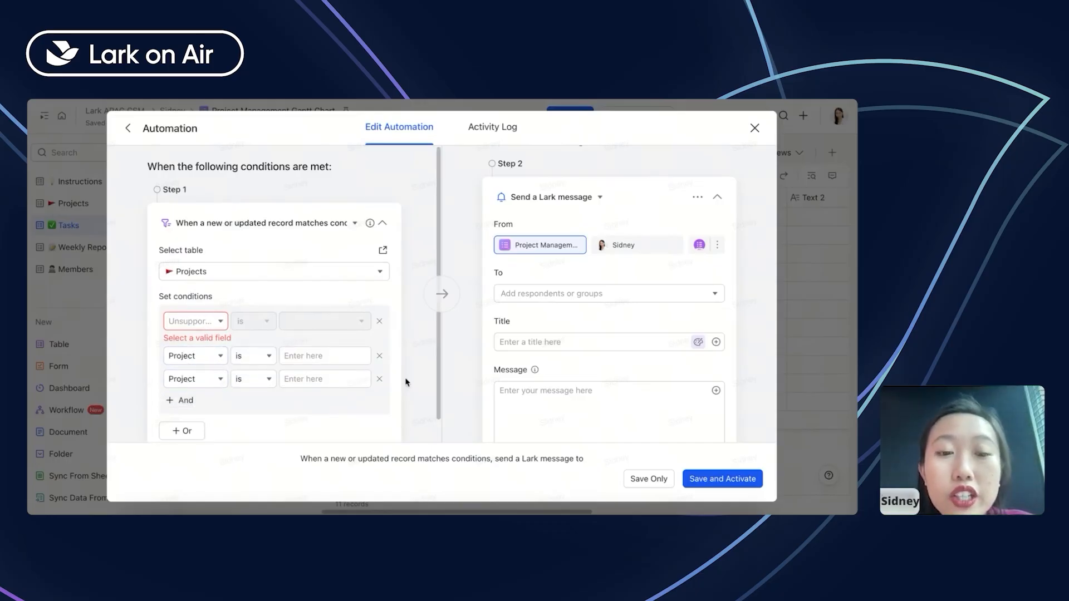
click(379, 379)
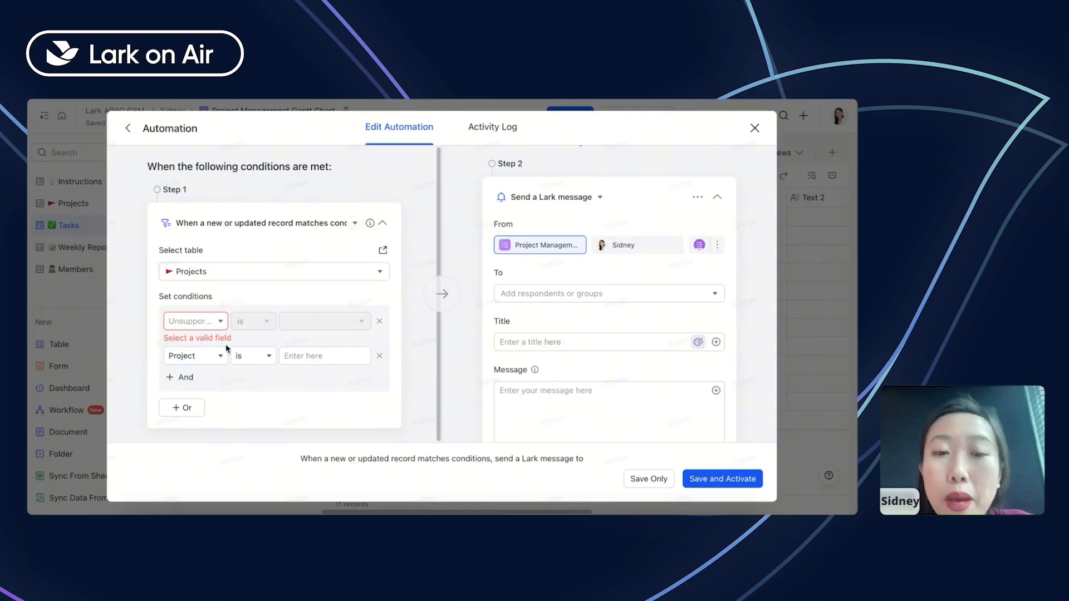
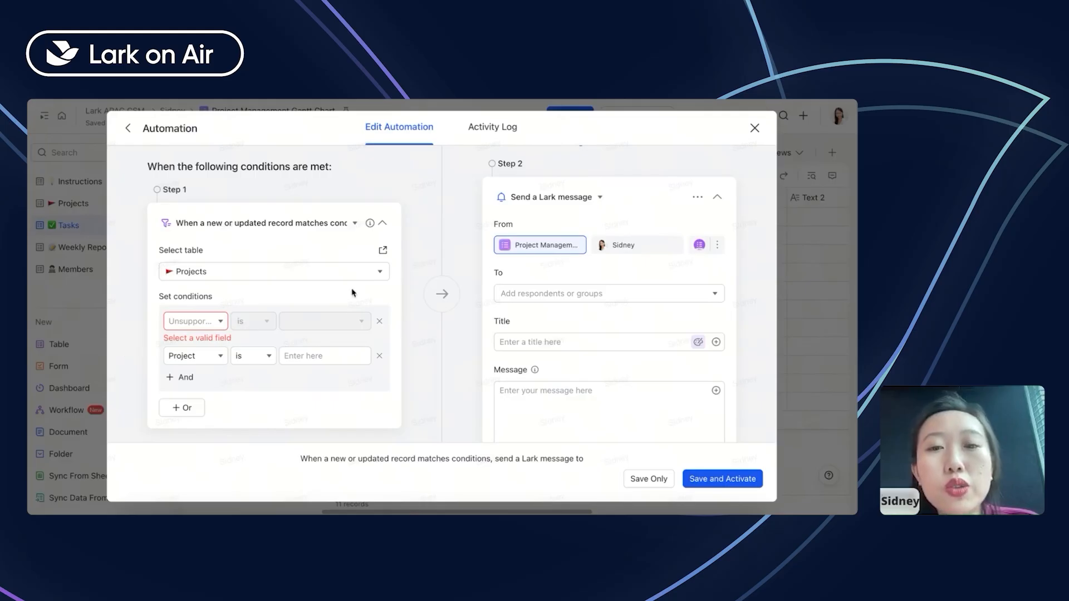
- Examine the basic and Lark app actions the automation can perform, including record, event, task and group actions
click(539, 201)
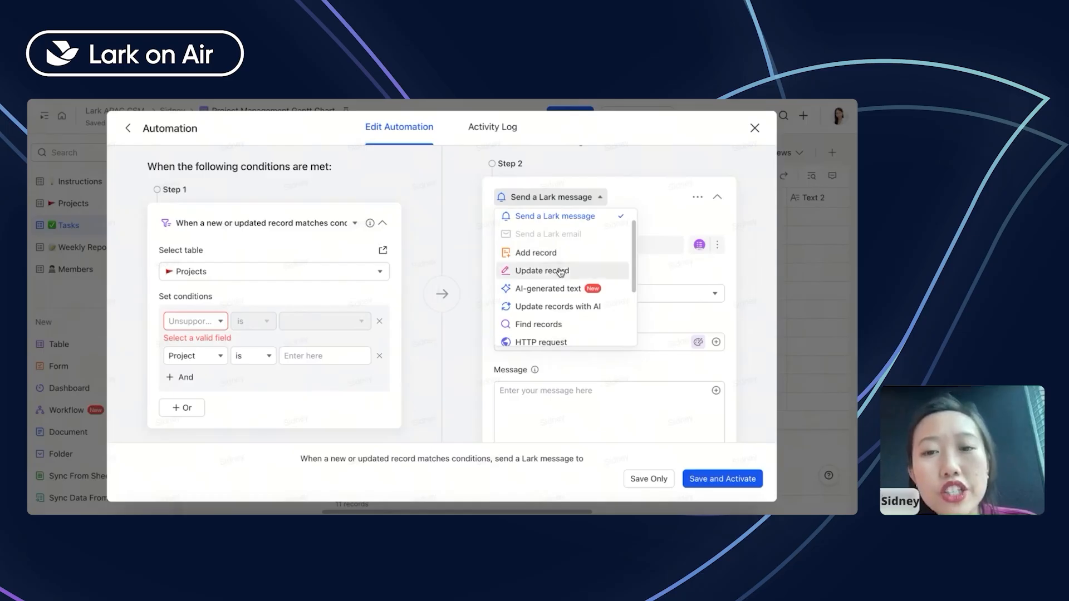
click(446, 255)
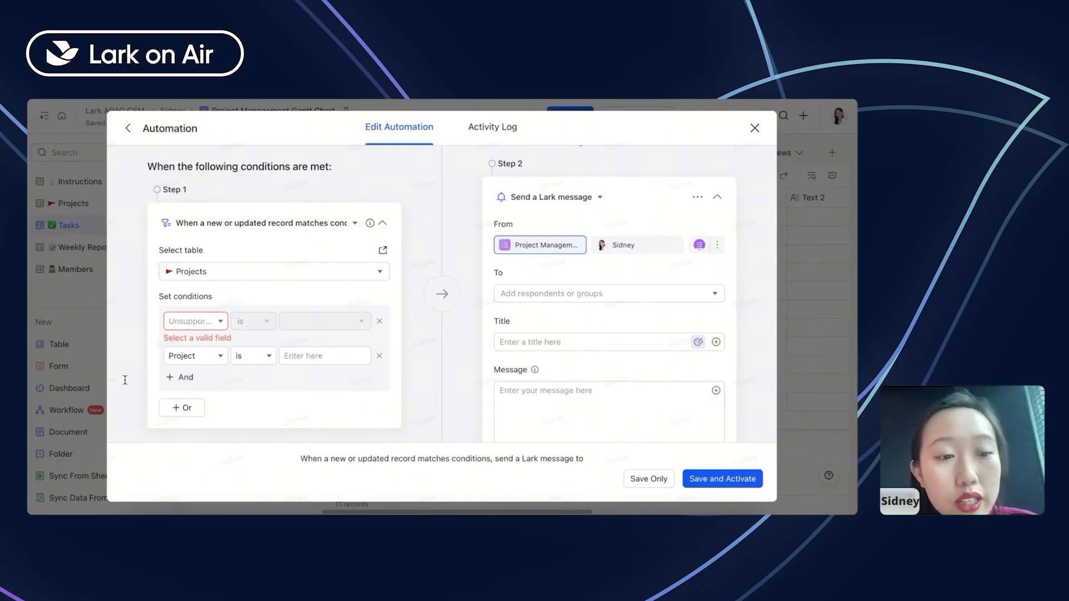
click(555, 199)
scroll(554, 309, down, 3)
mouse_move(550, 300)
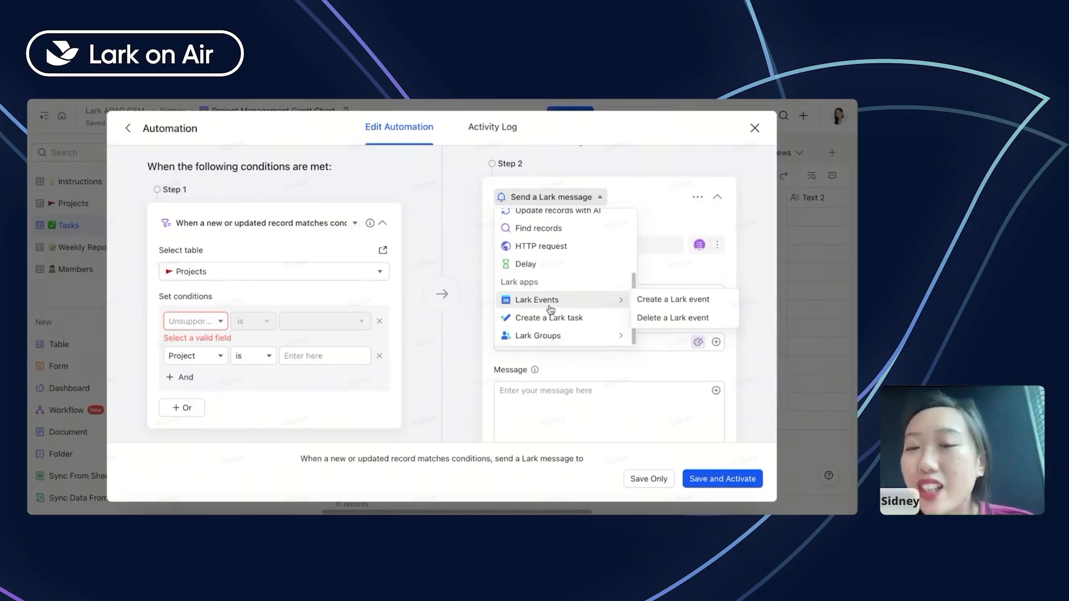
scroll(551, 307, up, 5)
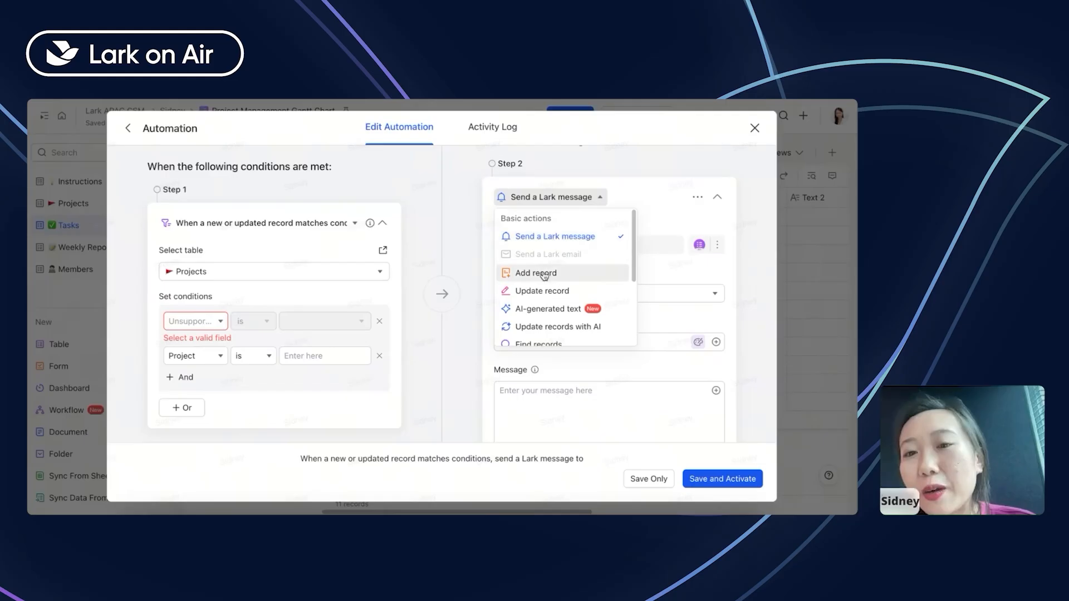
scroll(541, 292, down, 3)
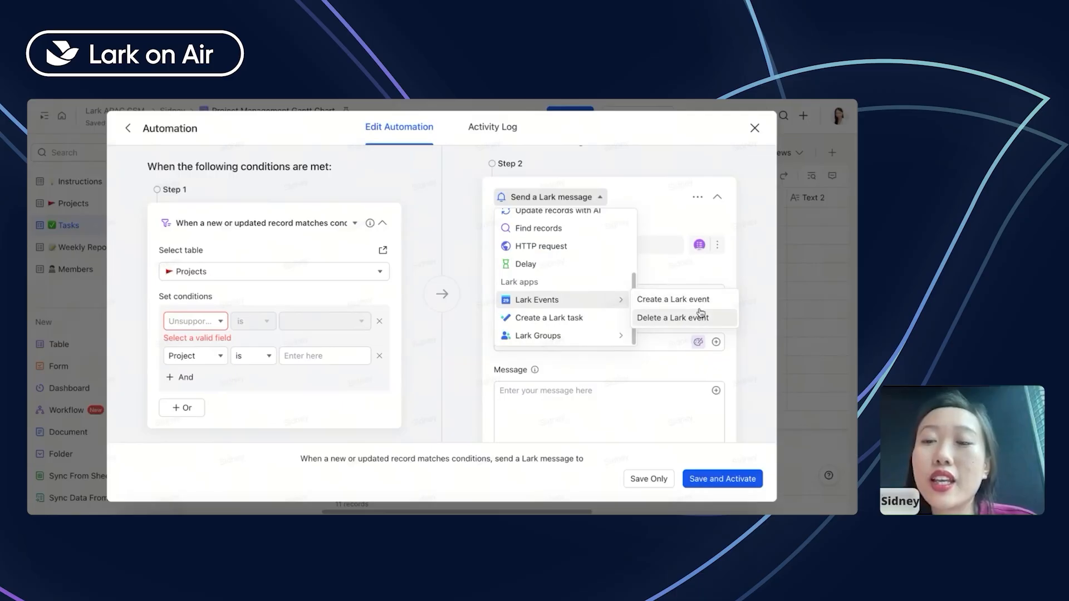
click(458, 326)
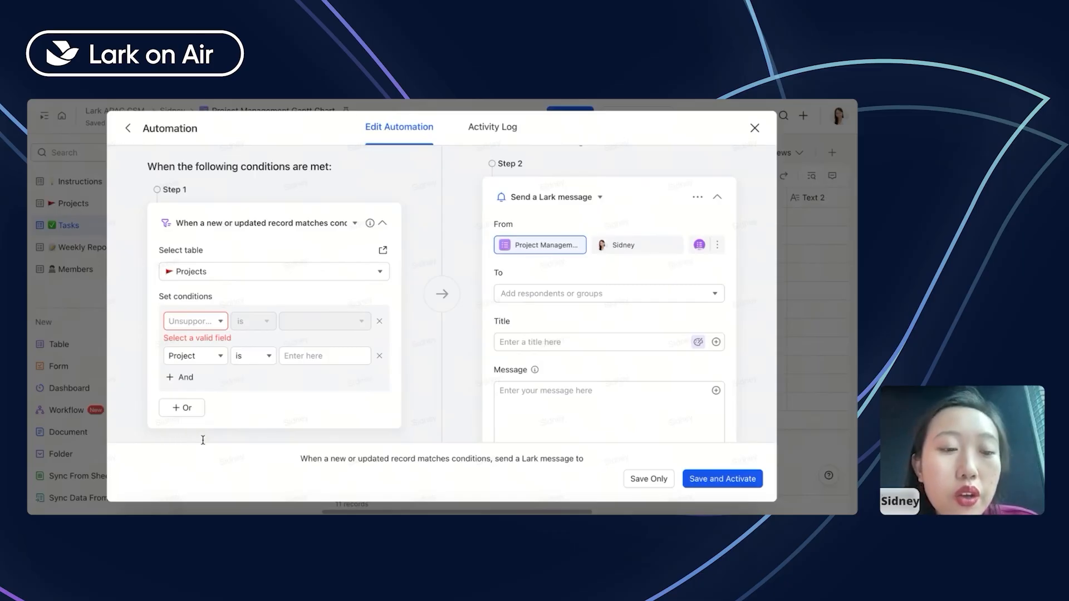
- Set the first trigger condition to Number of tasks greater than 100
click(220, 322)
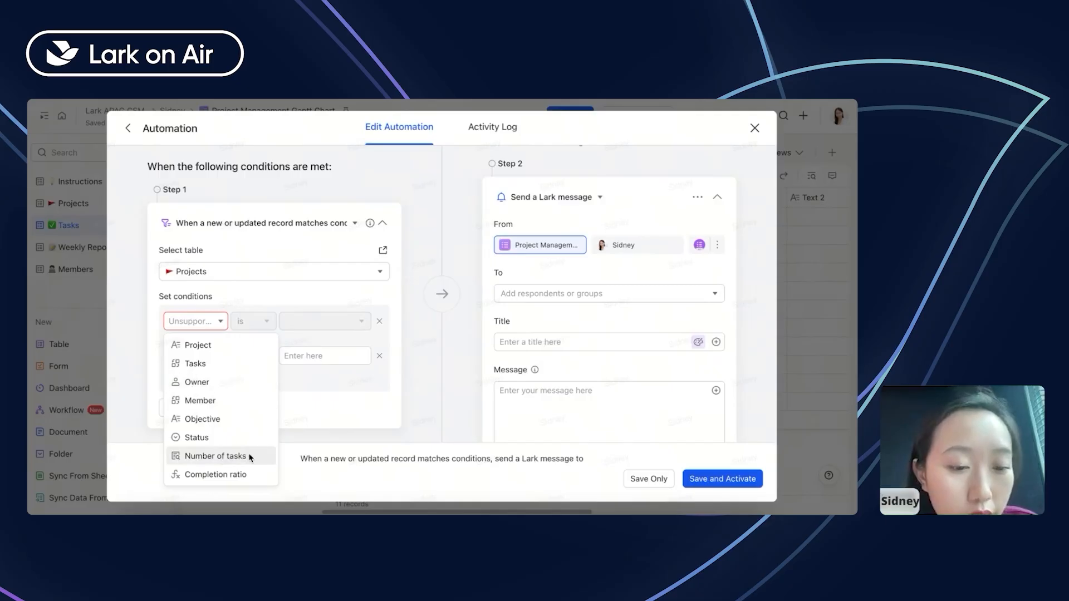
click(234, 456)
click(253, 322)
scroll(273, 445, down, 1)
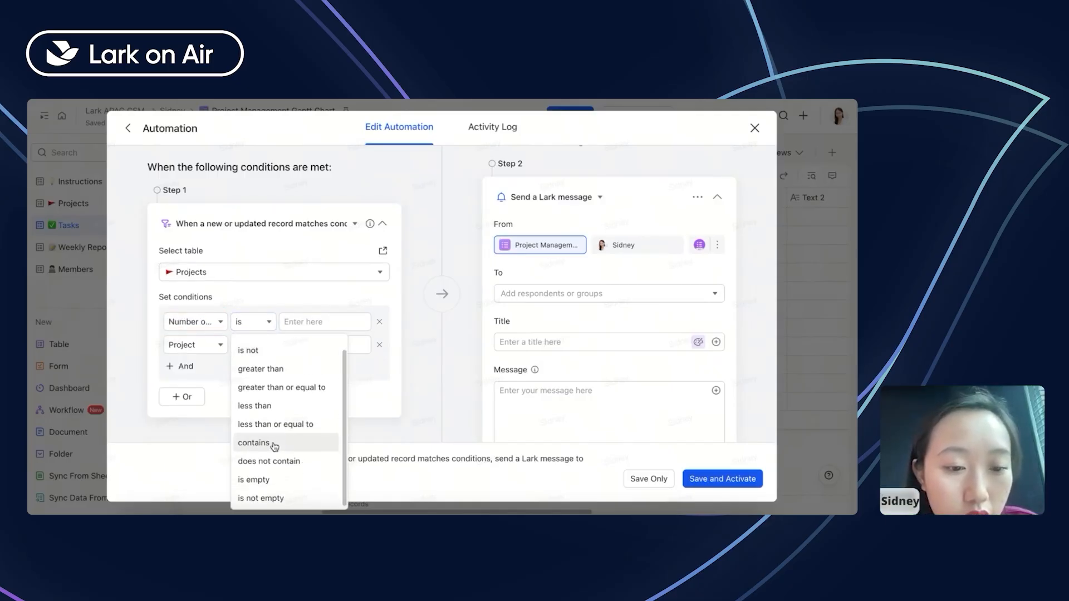
click(195, 322)
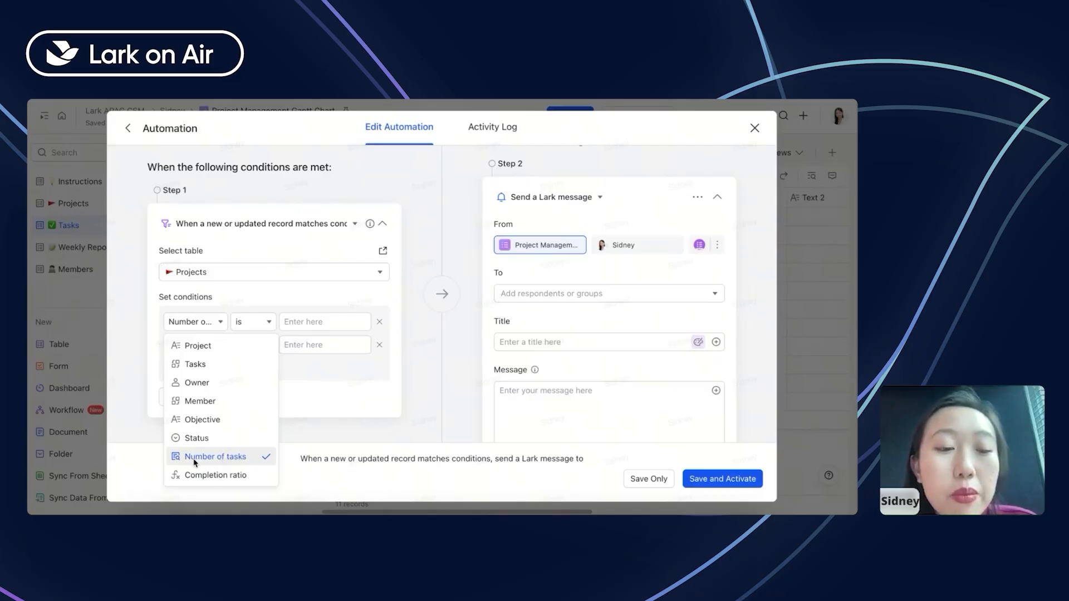
click(256, 321)
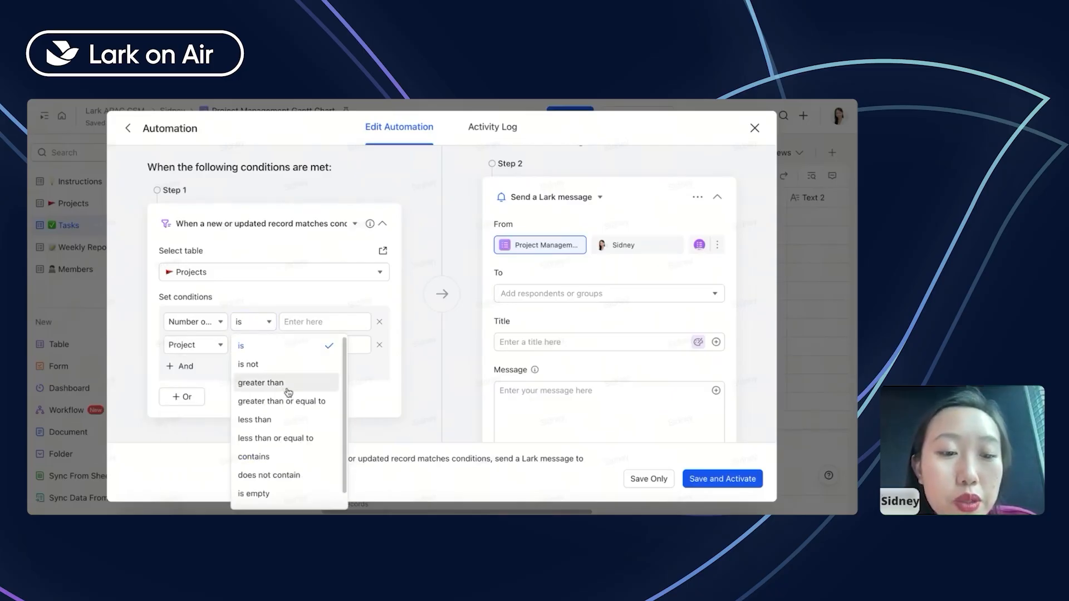
click(262, 382)
click(323, 322)
text(100)
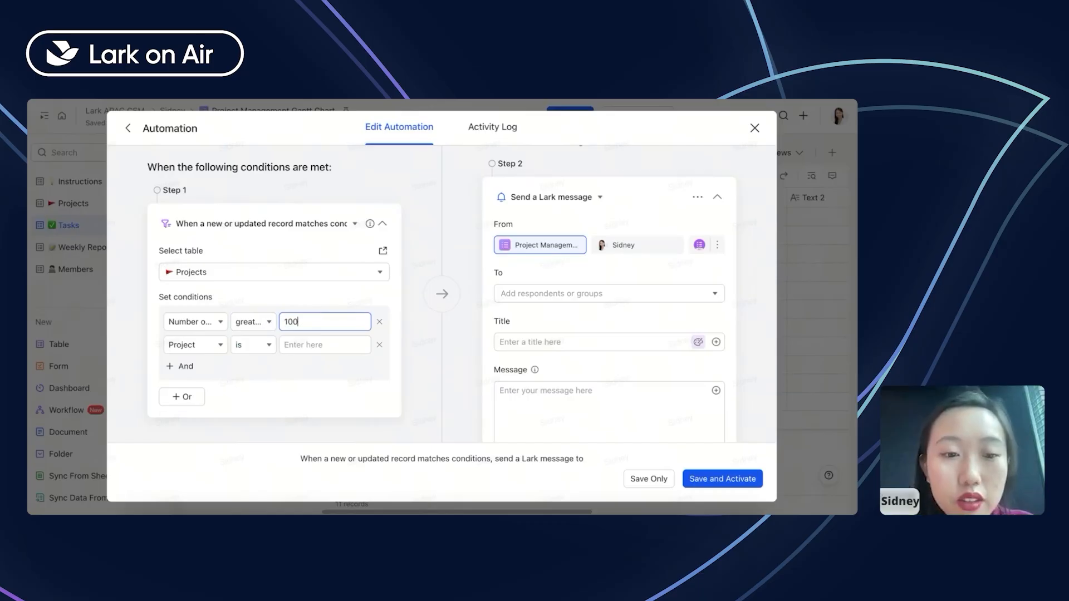
- Change the Number of tasks condition's operator to "is" and delete the empty Project condition
click(252, 322)
click(258, 347)
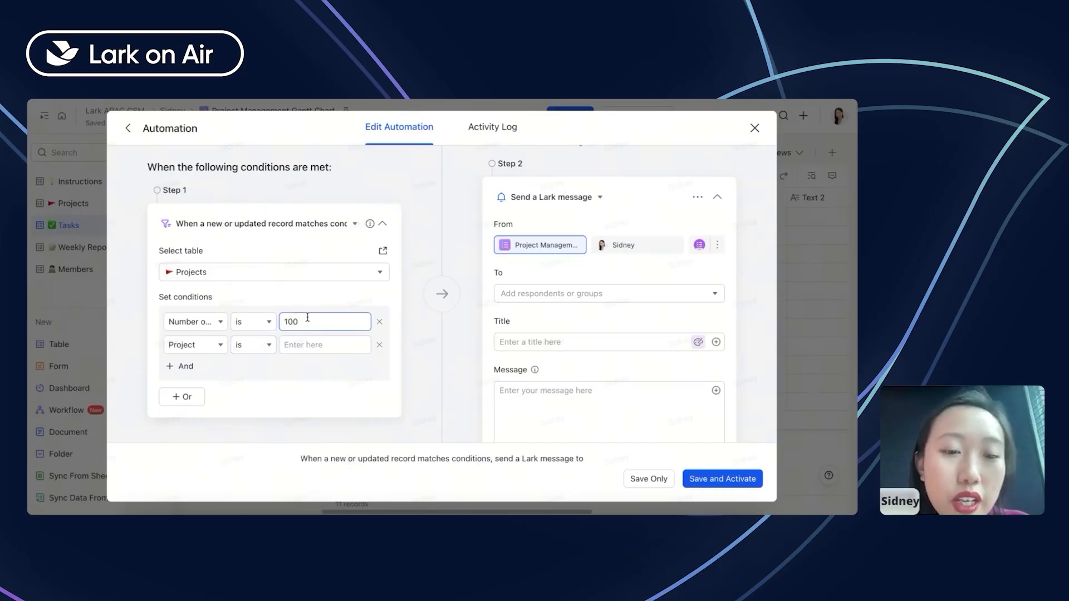
click(379, 345)
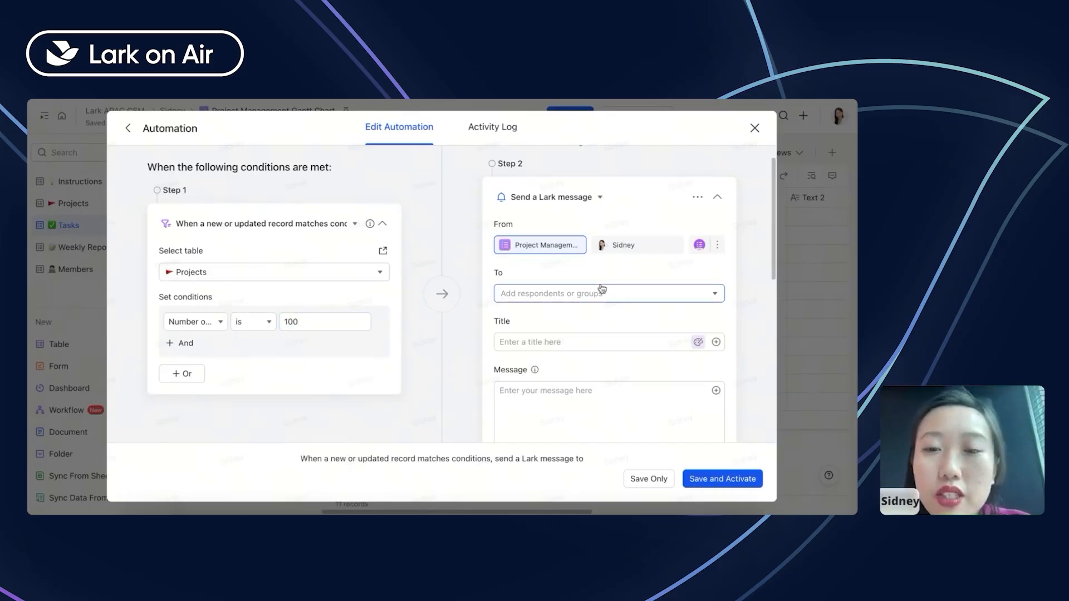
scroll(599, 288, down, 4)
scroll(599, 288, up, 5)
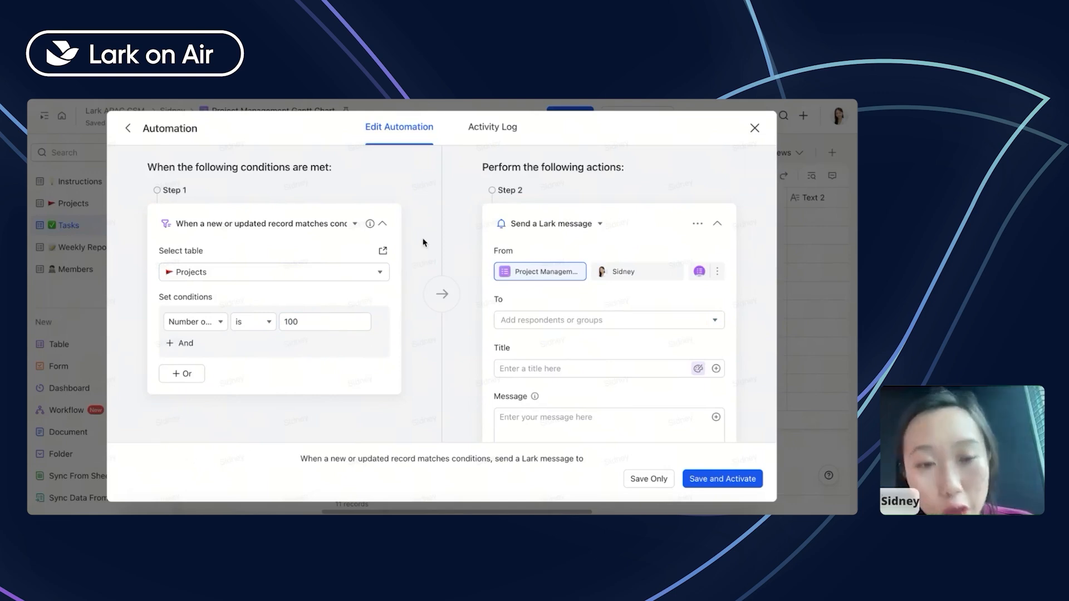
- Try the "At record's trigger time" trigger for the automation
click(282, 222)
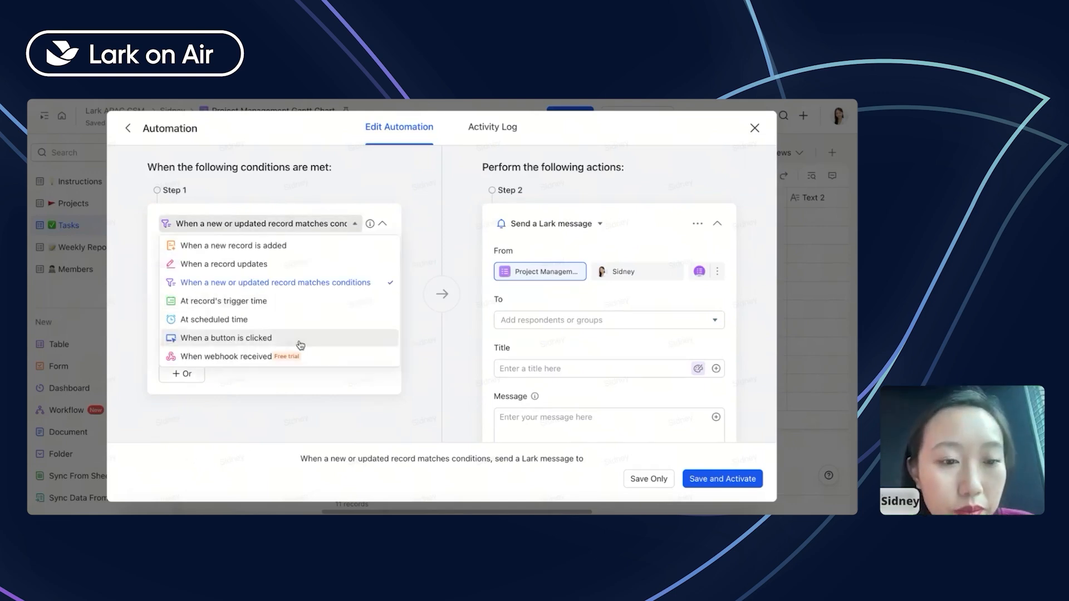
click(282, 304)
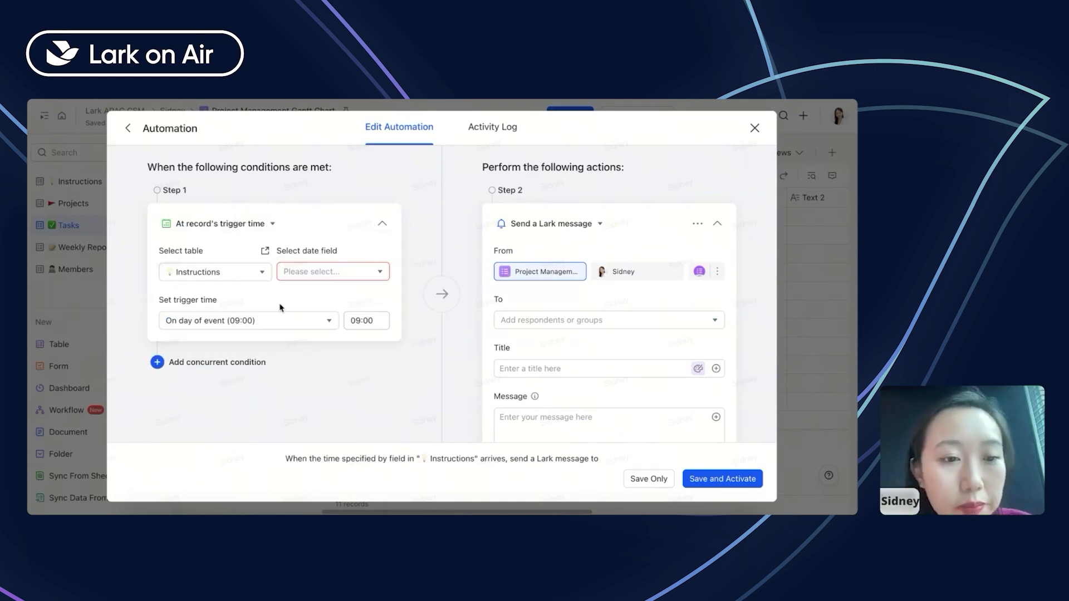
click(212, 228)
click(427, 225)
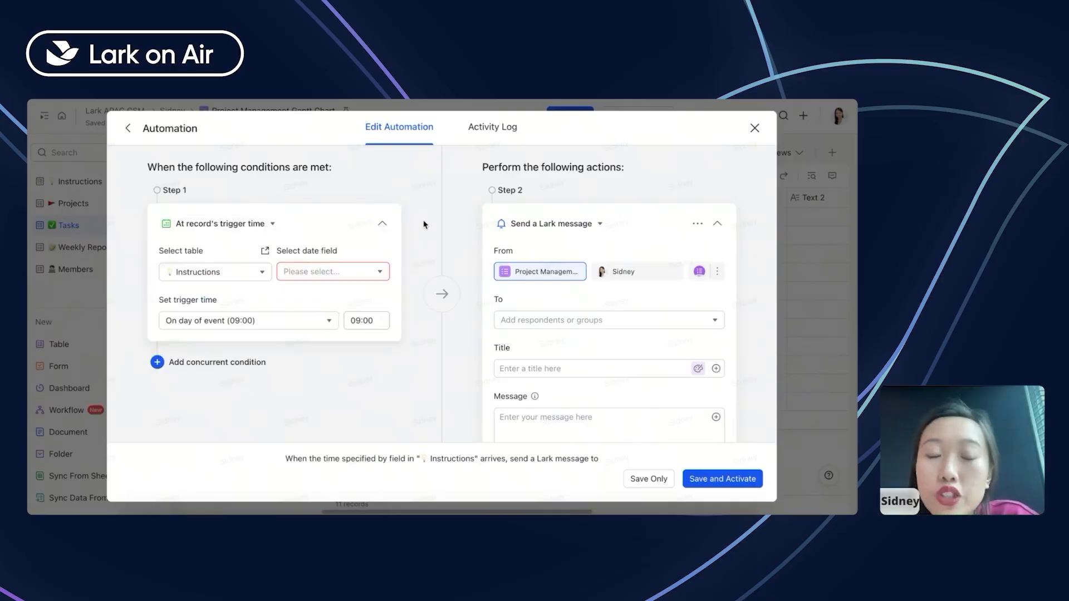
- Set the automation to trigger when a new record is added and review the trigger's settings
click(268, 225)
click(212, 246)
scroll(484, 289, down, 1)
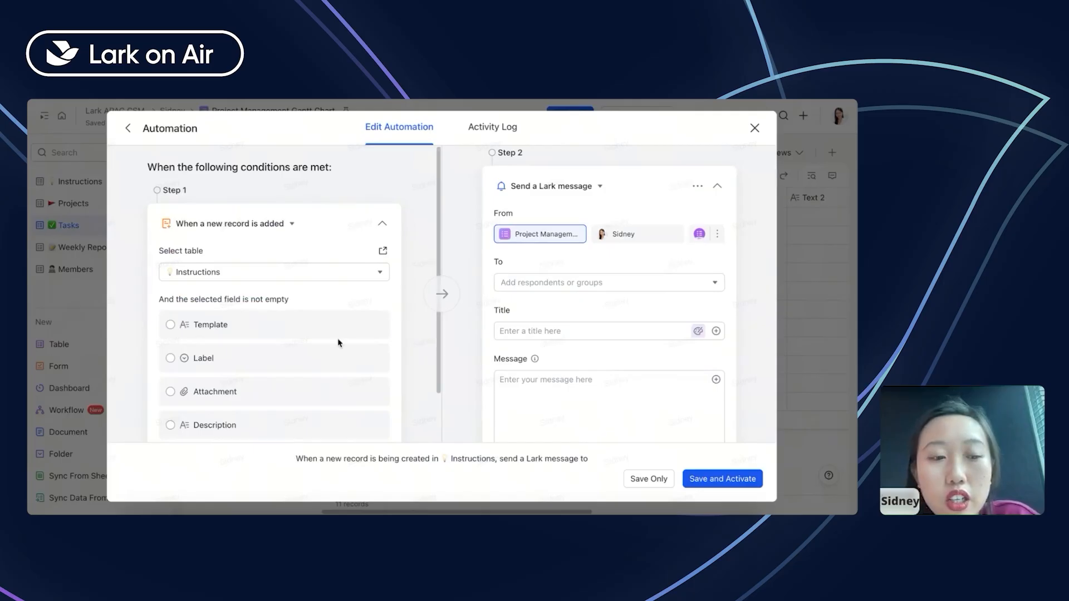
scroll(492, 305, up, 1)
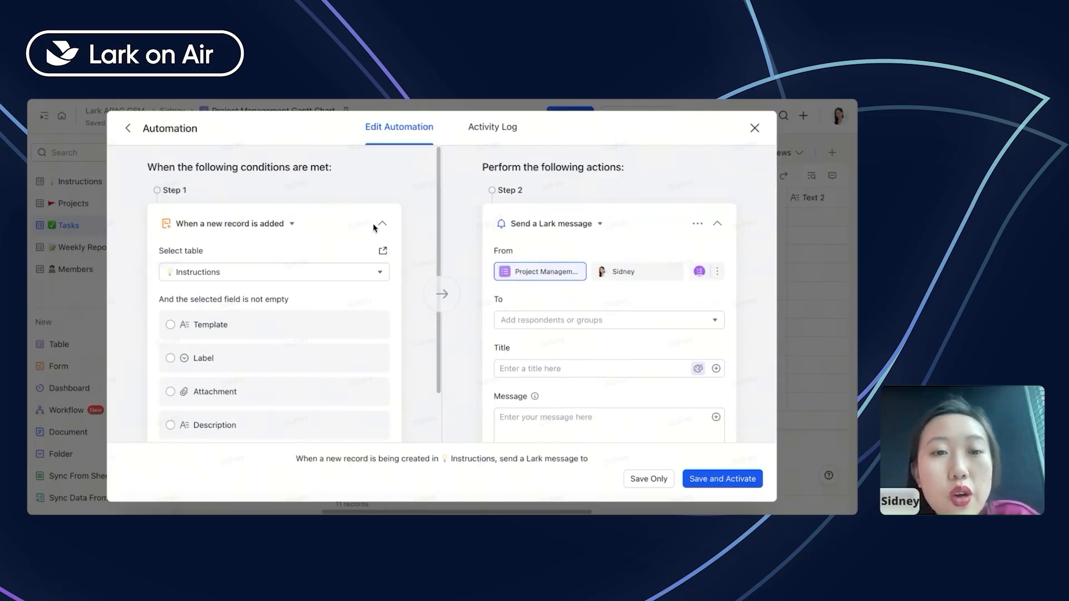
- Set the automation to trigger when a new or updated record in the Tasks table matches conditions
click(291, 223)
click(264, 282)
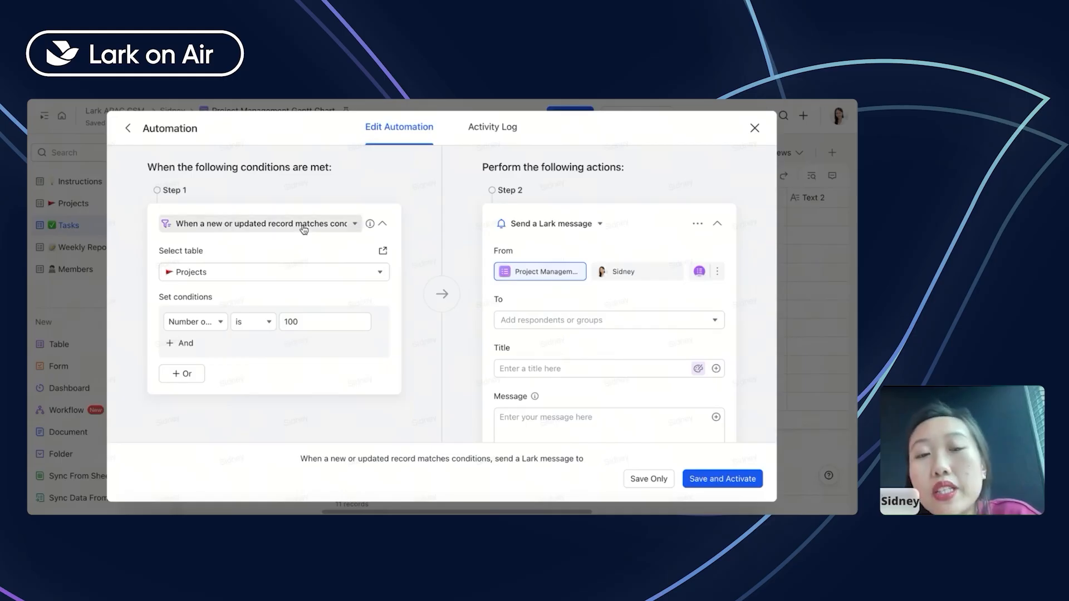
click(202, 272)
click(203, 330)
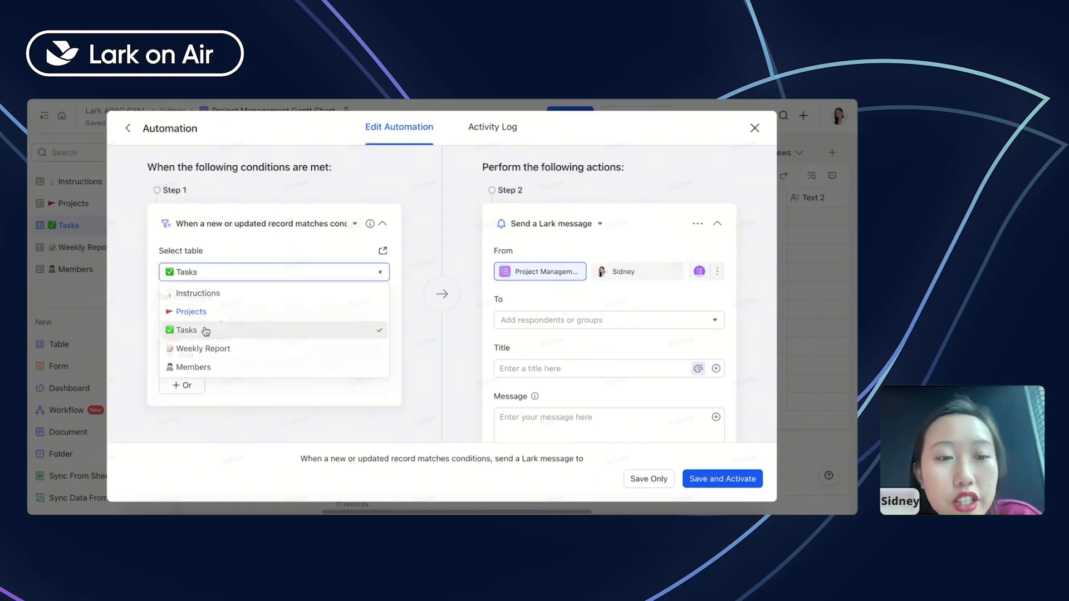
- Set the trigger condition to require that the Status field is not empty
click(198, 323)
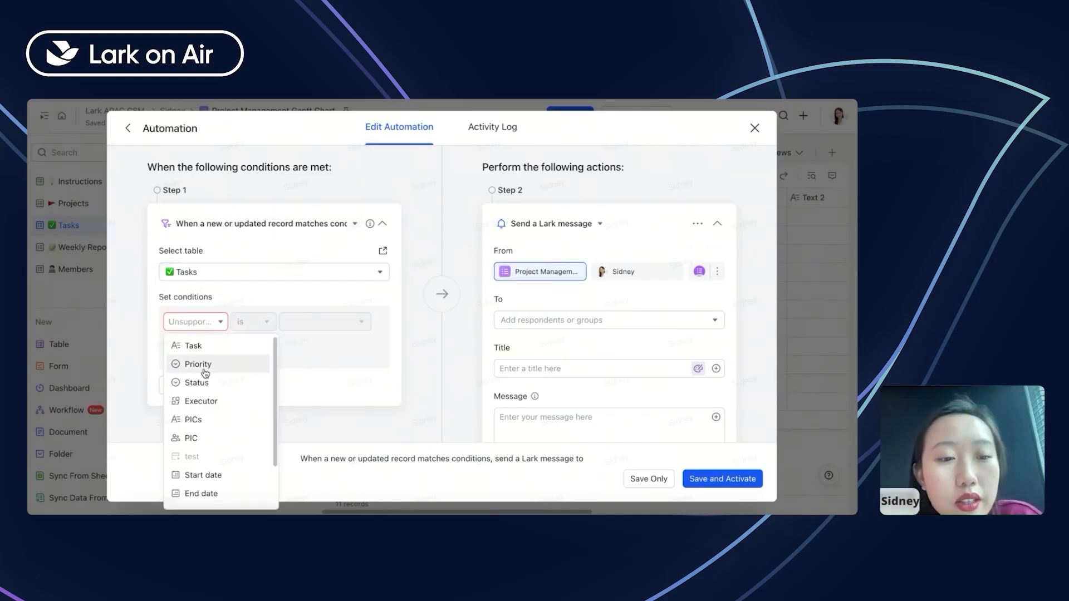
click(205, 353)
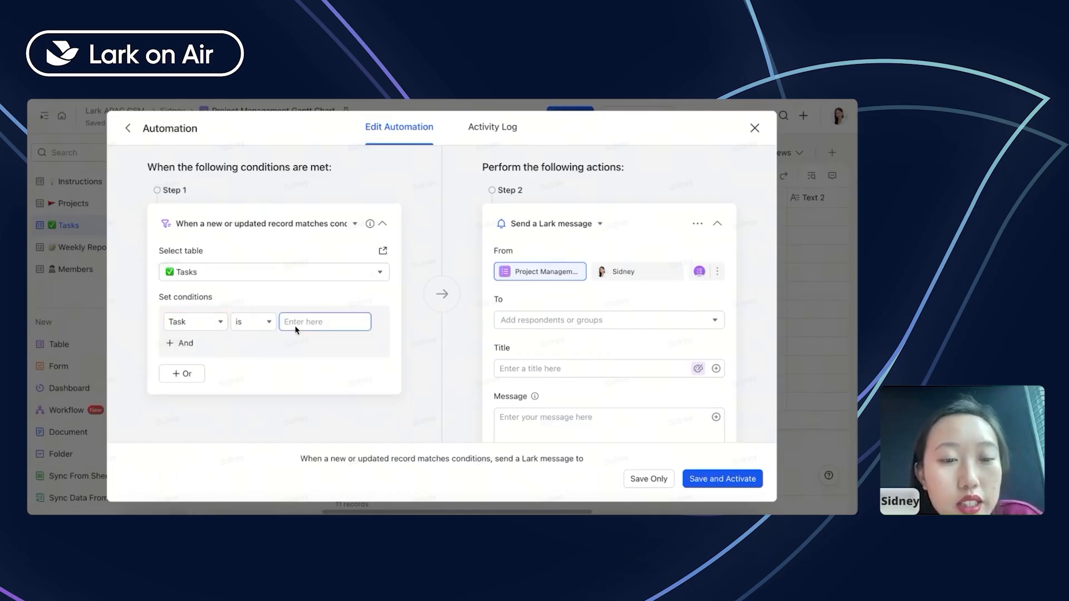
click(205, 322)
click(209, 390)
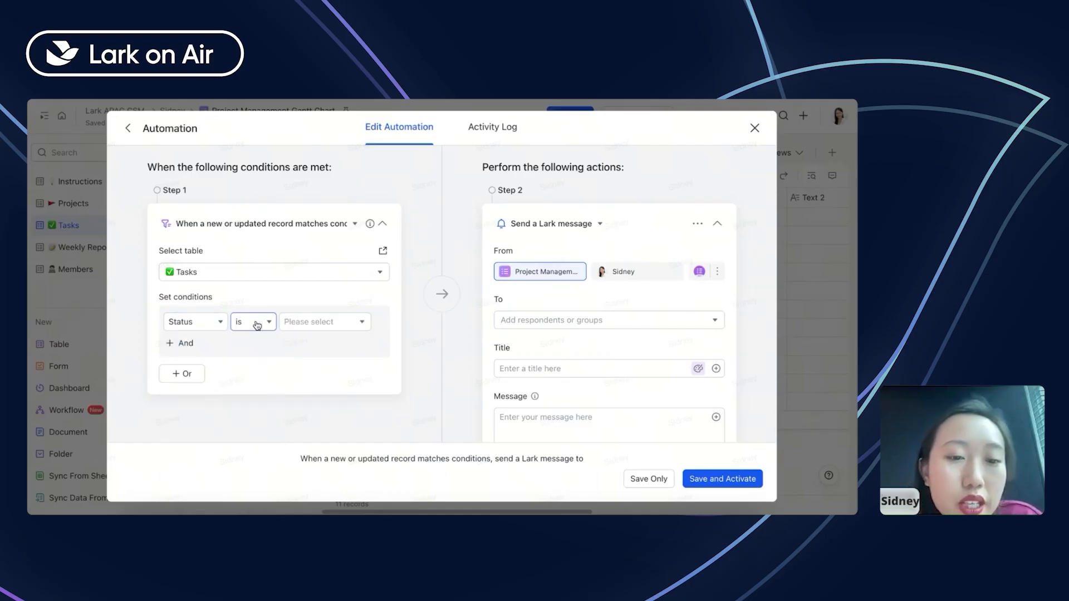
click(254, 325)
click(274, 439)
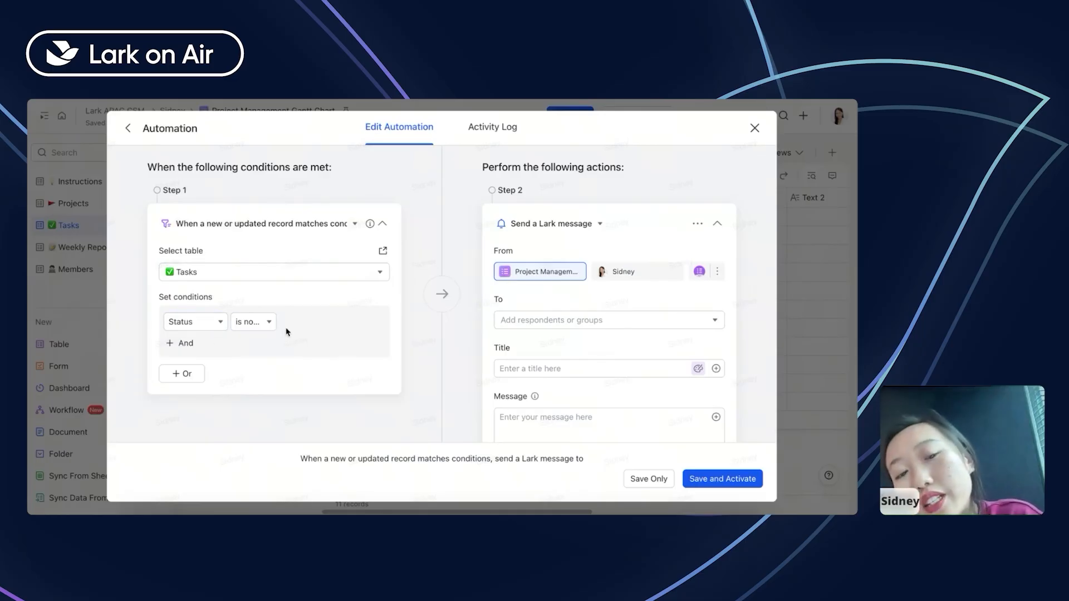
- Try the other sender options for the Lark message and return the sender to the Project Management base
scroll(578, 312, down, 1)
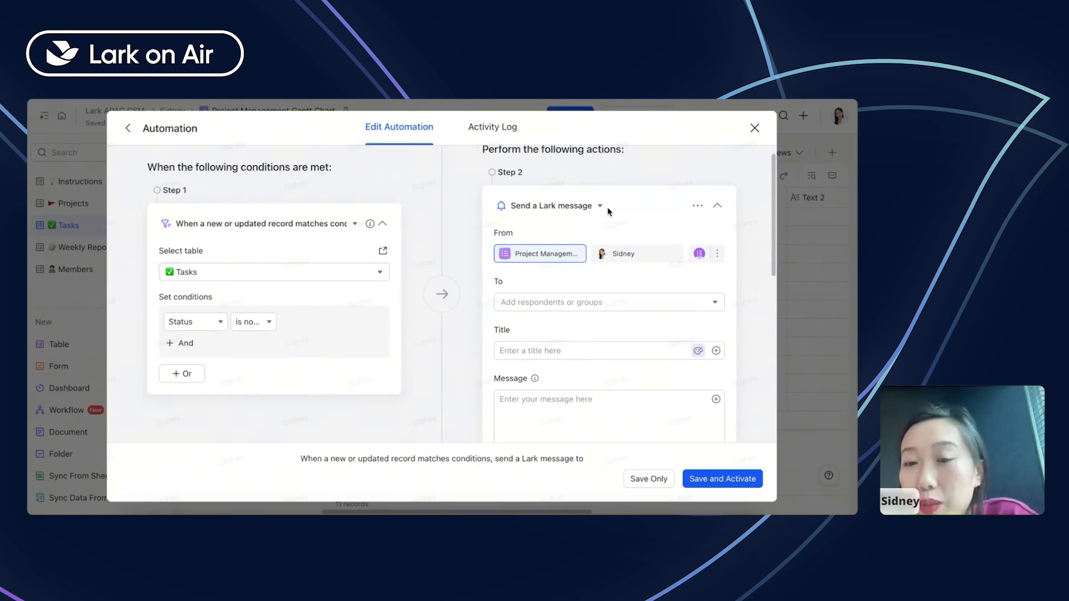
scroll(594, 220, down, 2)
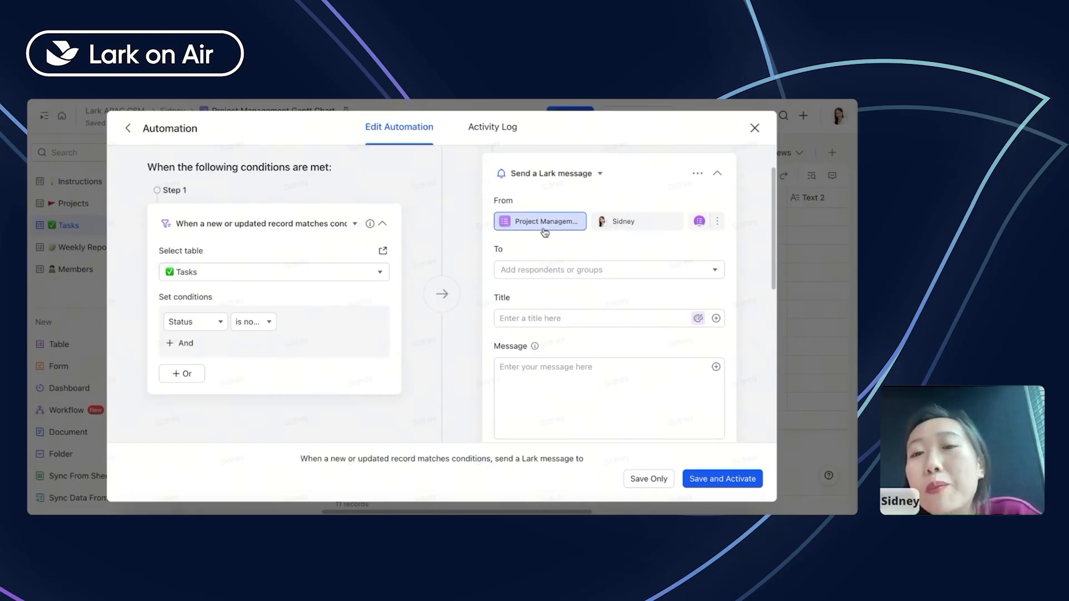
click(703, 225)
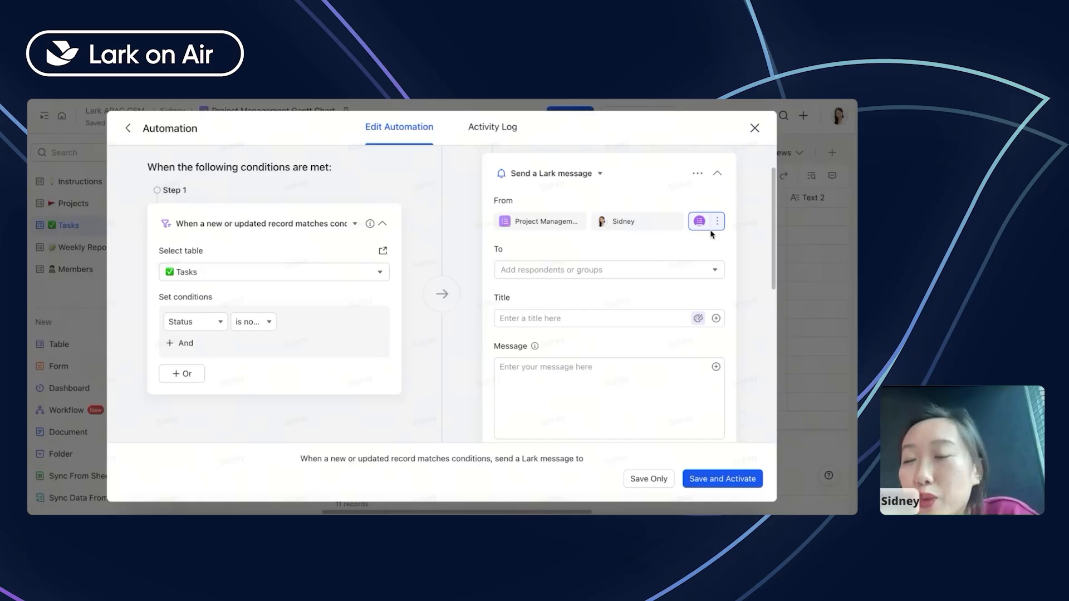
click(560, 220)
click(612, 221)
scroll(611, 225, down, 1)
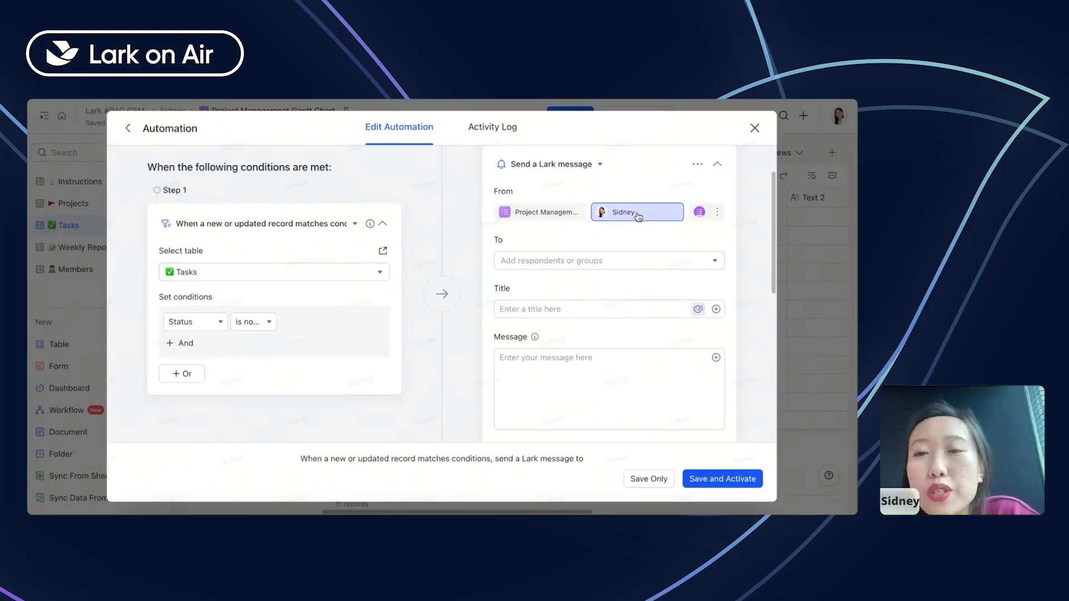
scroll(618, 218, down, 1)
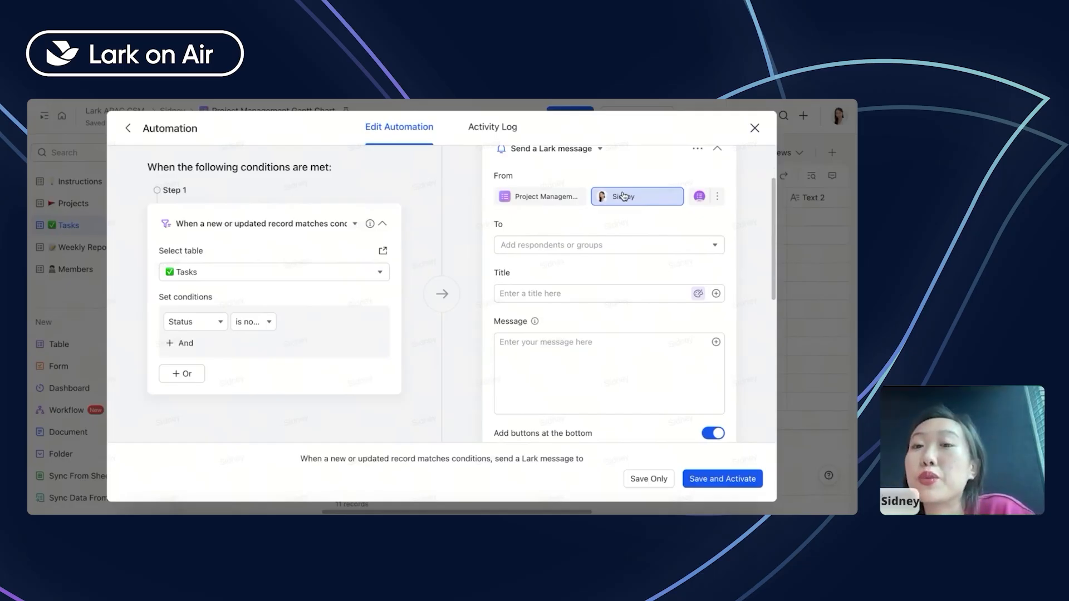
click(540, 196)
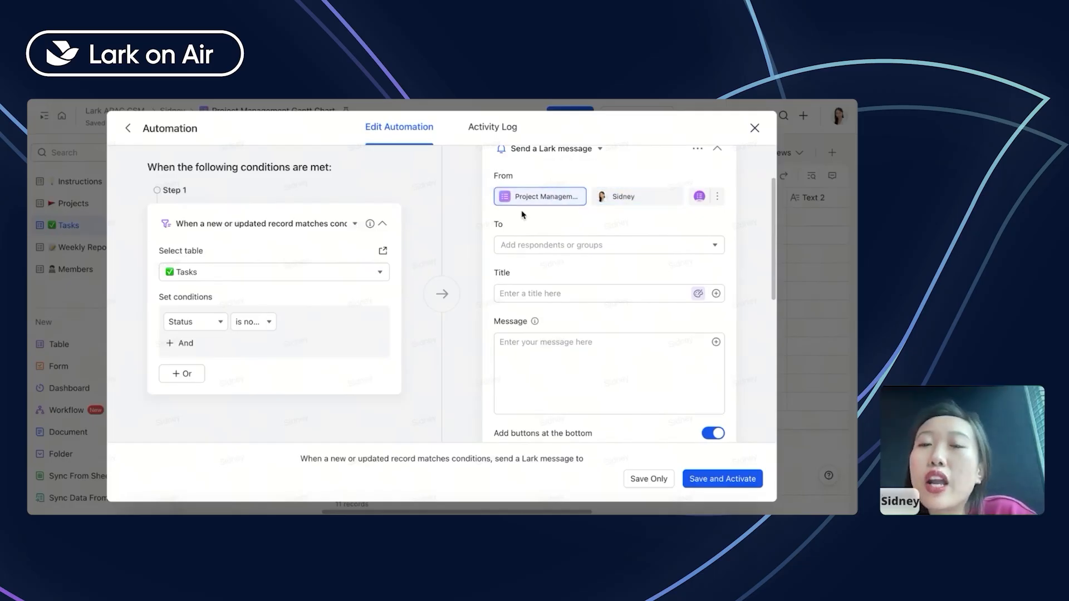
- Try the Lark APAC CSM group as the message recipient, remove it and choose an individual colleague instead
click(544, 243)
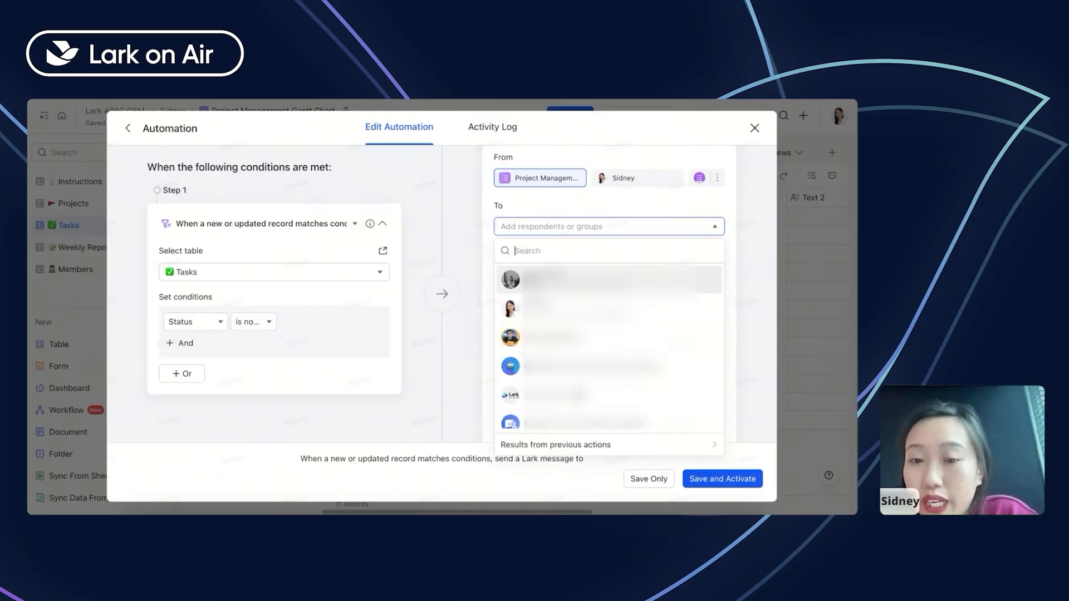
scroll(610, 354, down, 3)
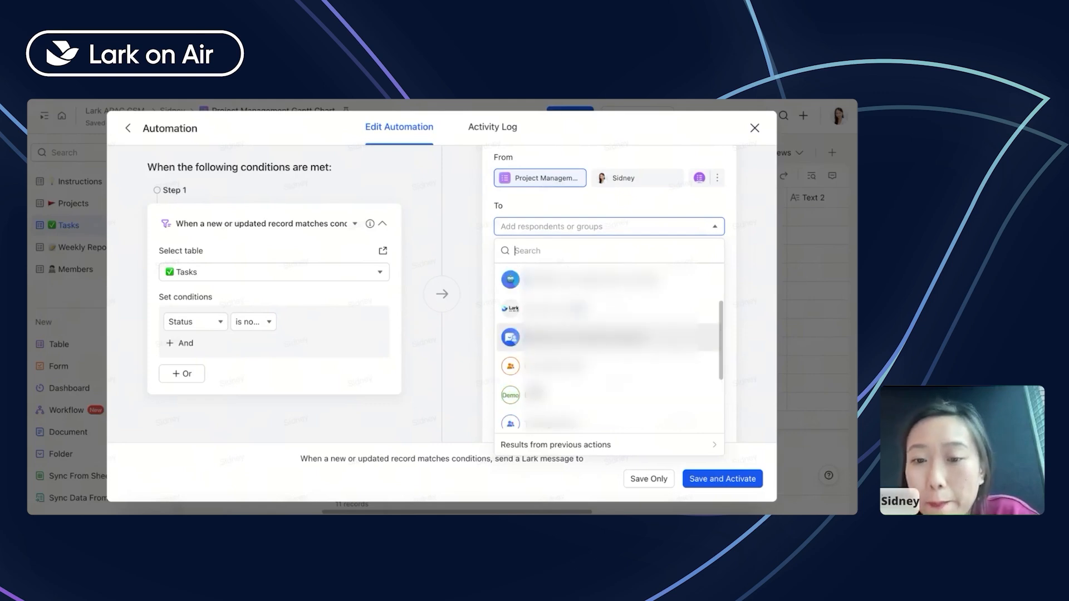
click(609, 354)
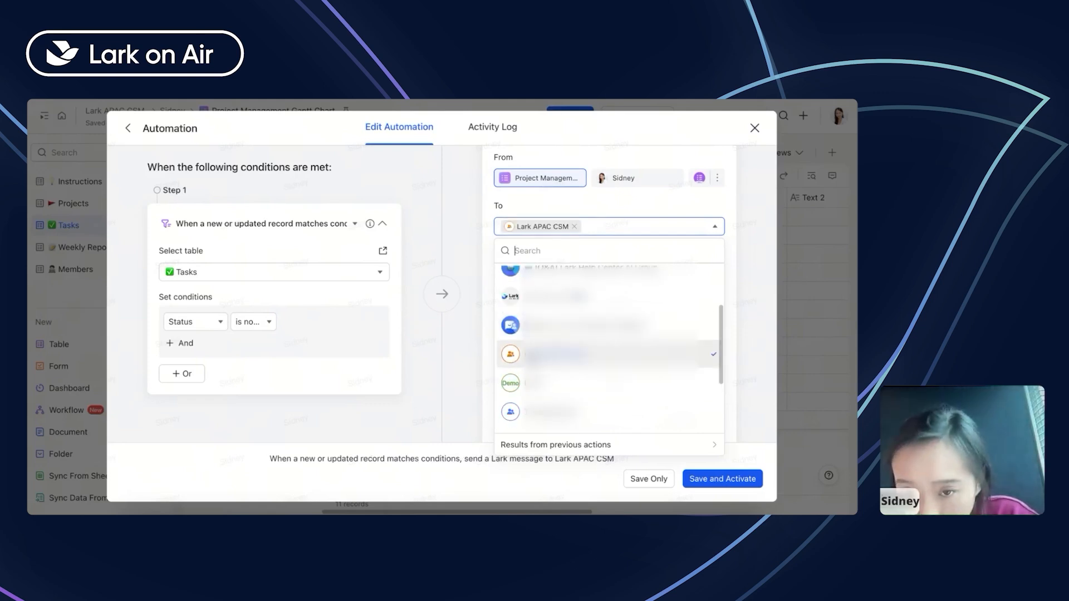
scroll(609, 354, up, 1)
click(574, 226)
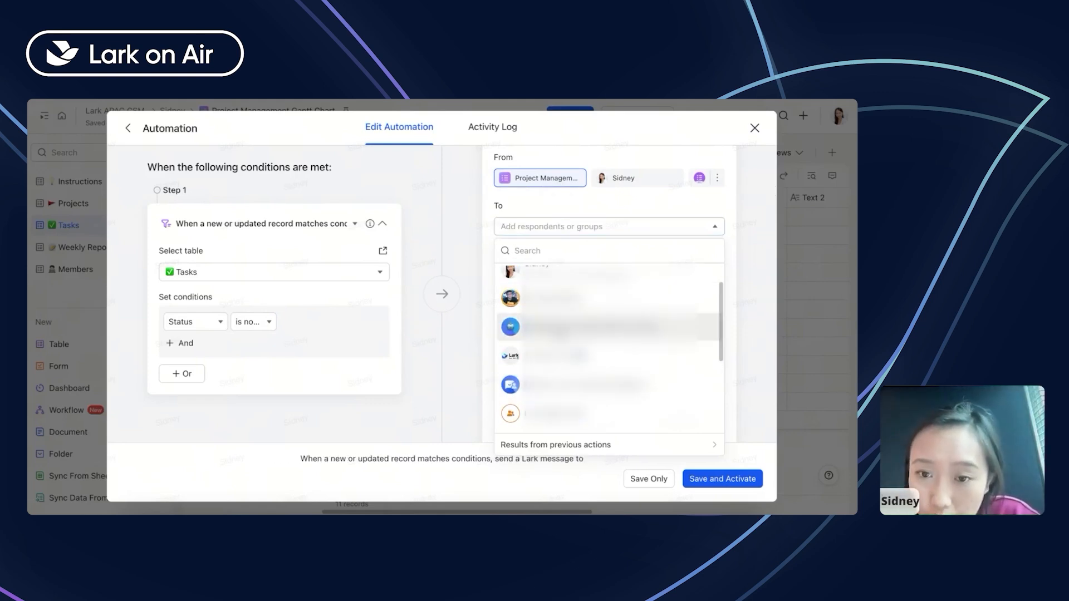
click(463, 254)
scroll(501, 279, down, 1)
- Title the Lark message "New Task Come In, Pls Notice!!!!" and give the title a pink background
click(540, 252)
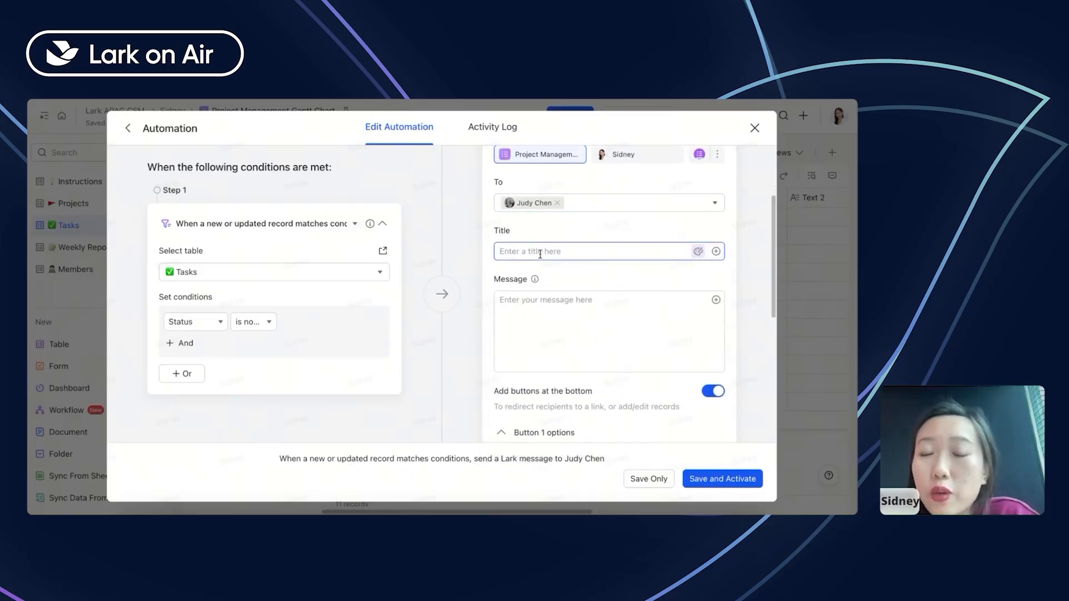
text(New Tas)
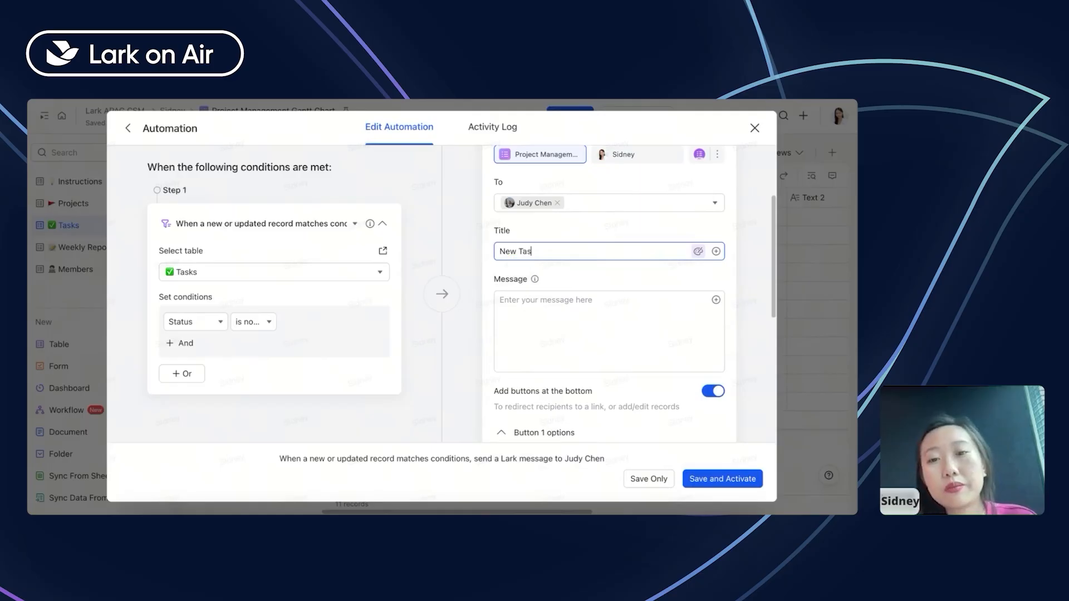
text(k Come IN)
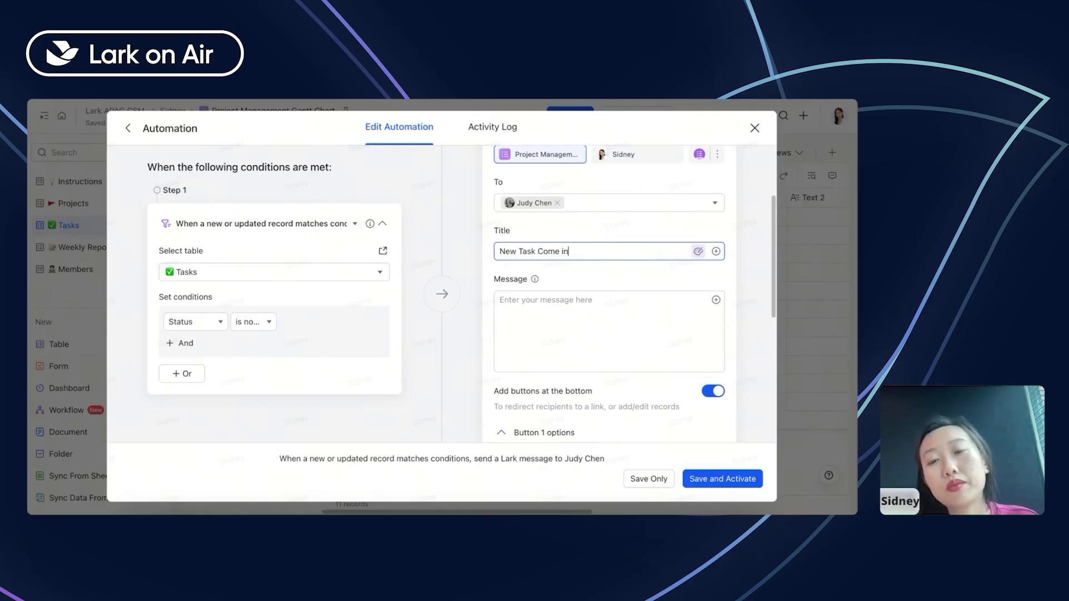
key(BackSpace)
text(n,)
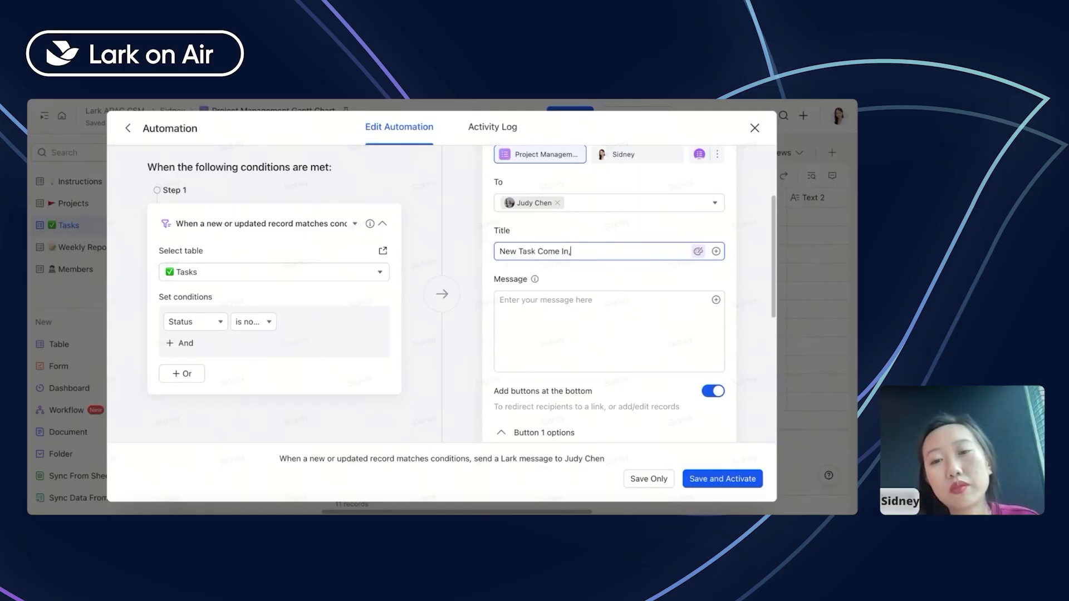
text( Pls Notice!!!!)
click(699, 251)
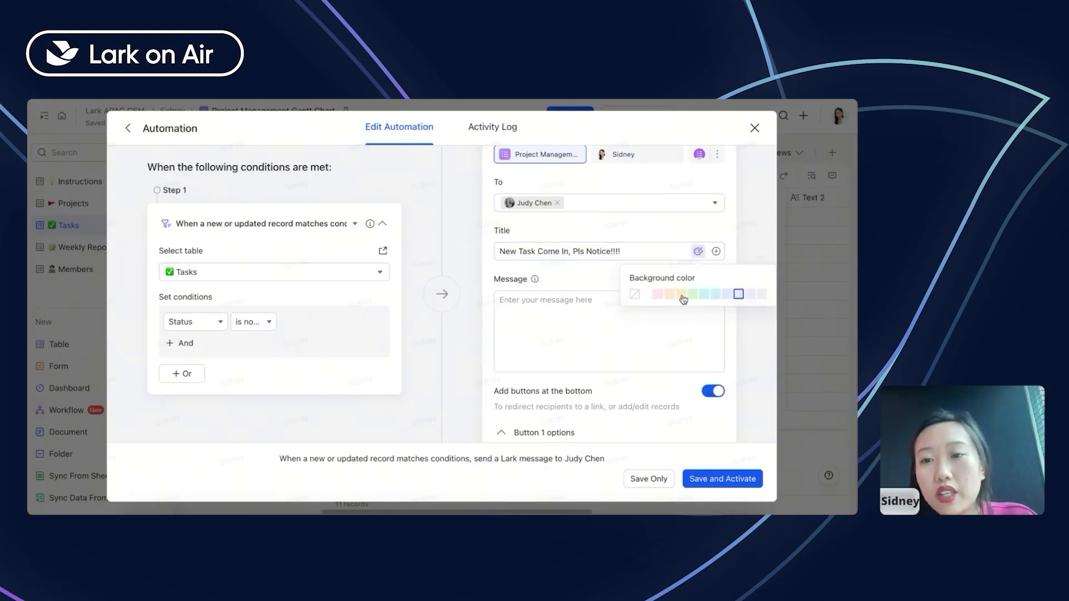
click(661, 295)
- Enter the message body "here is a new task assigned to your, check it now!"
click(565, 305)
scroll(566, 306, down, 1)
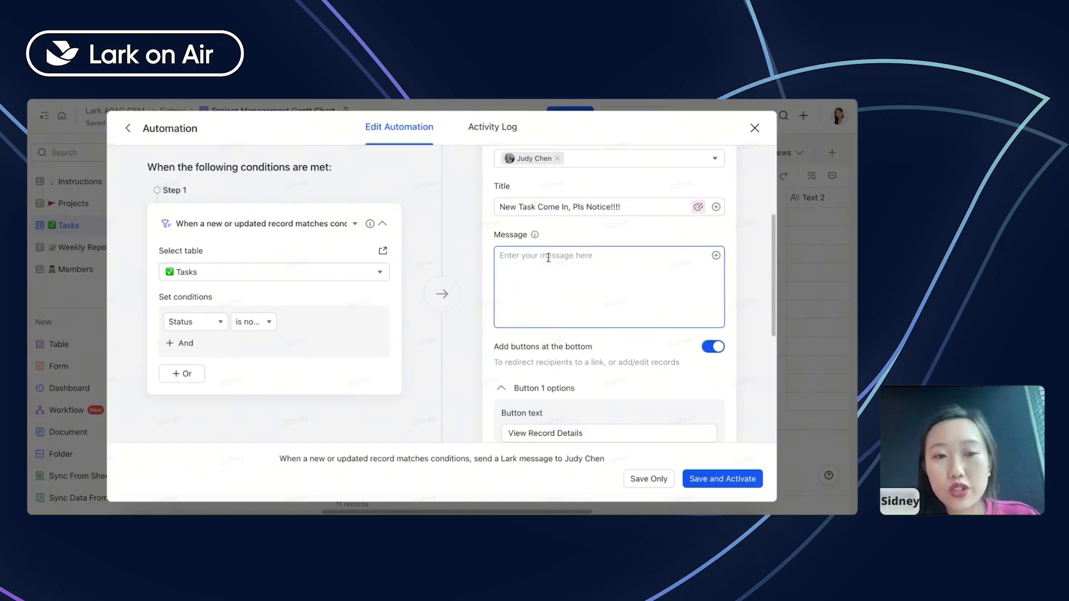
text(here is a new task assigned to your, check it now!)
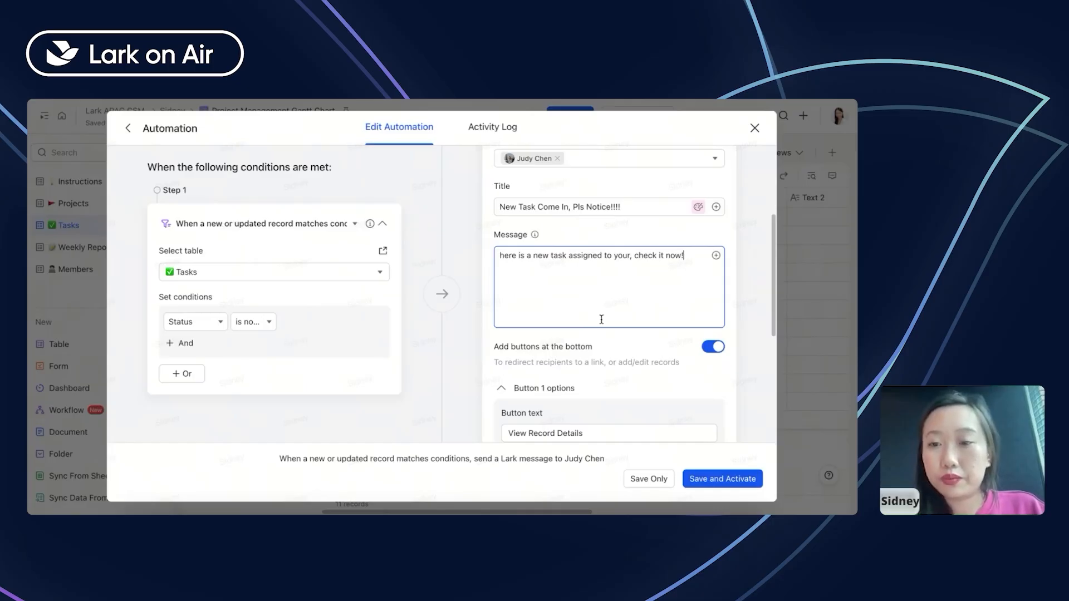
- Replace the text of the message's first button with "Check Now"
scroll(602, 319, down, 4)
double_click(569, 298)
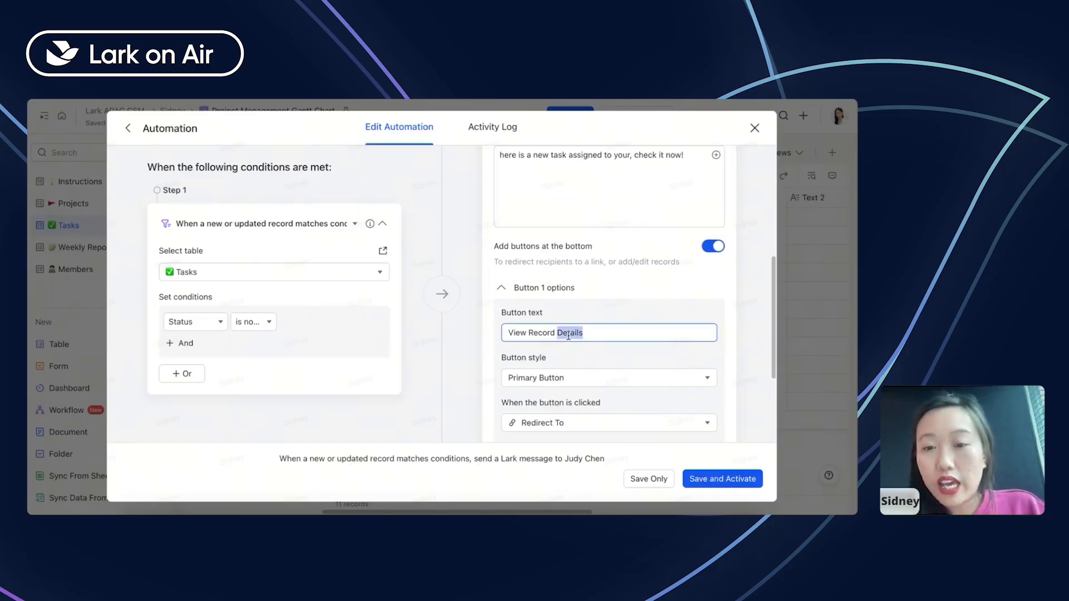
triple_click(556, 298)
key(BackSpace)
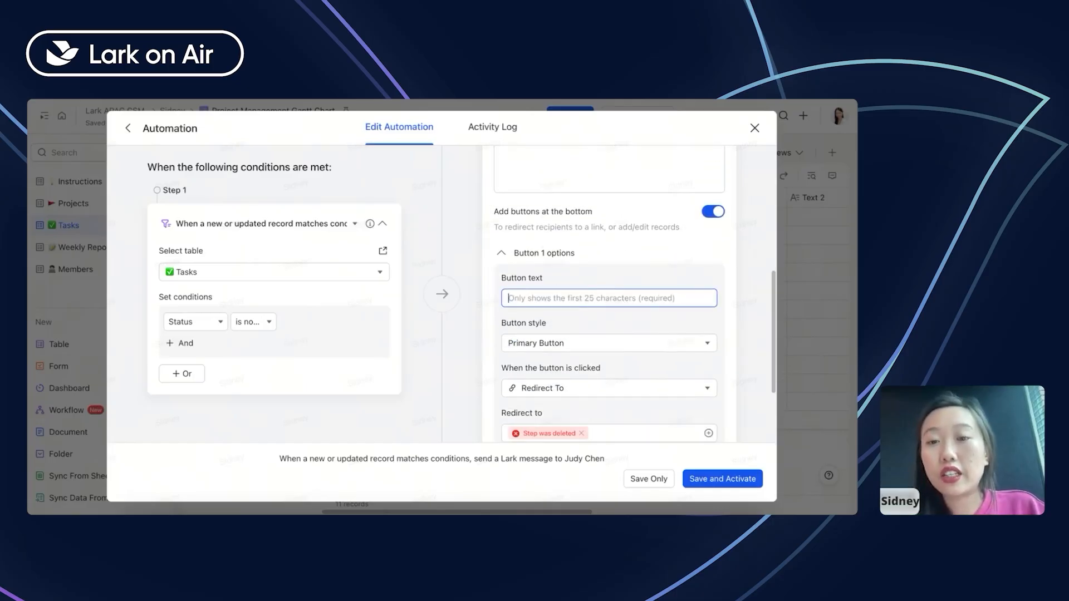
scroll(556, 298, down, 1)
text(Check NOw)
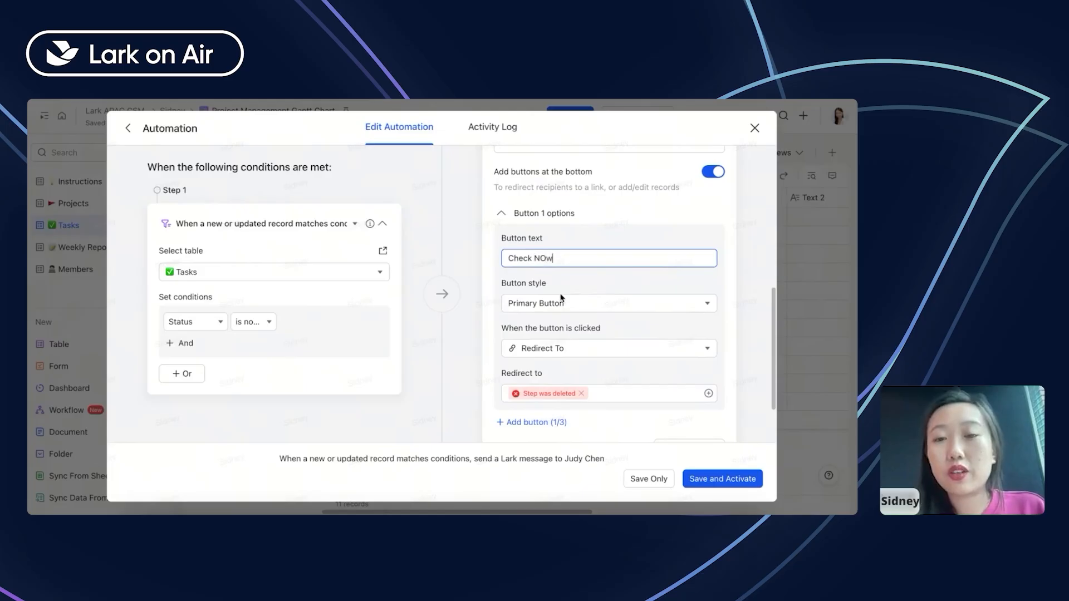
key(BackSpace)
key(BackSpace)
text(ow)
scroll(600, 296, down, 1)
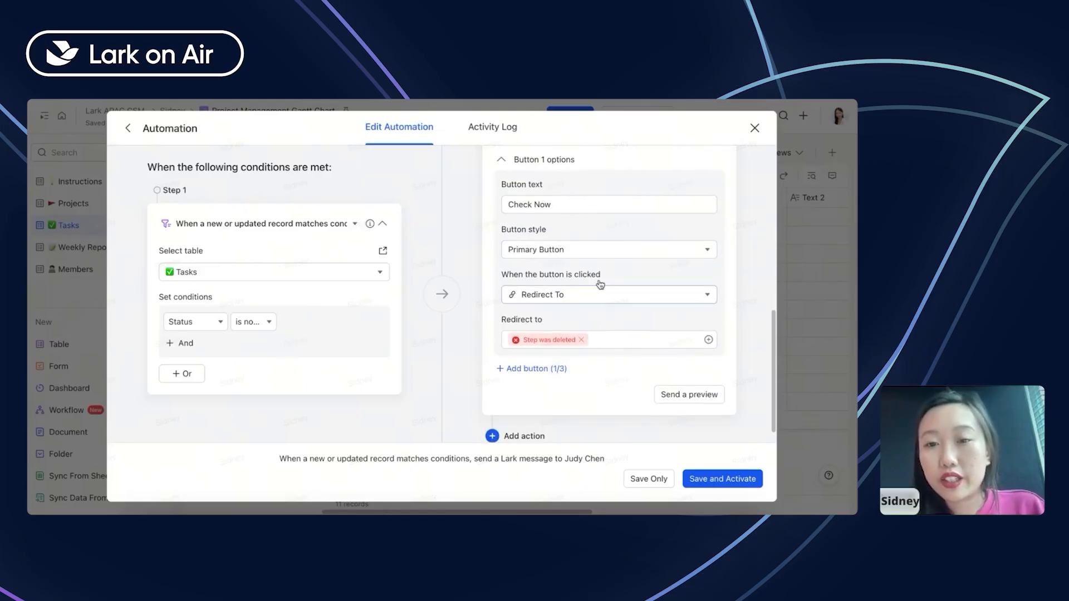
- Review the available styles for the message's Check Now button
click(537, 209)
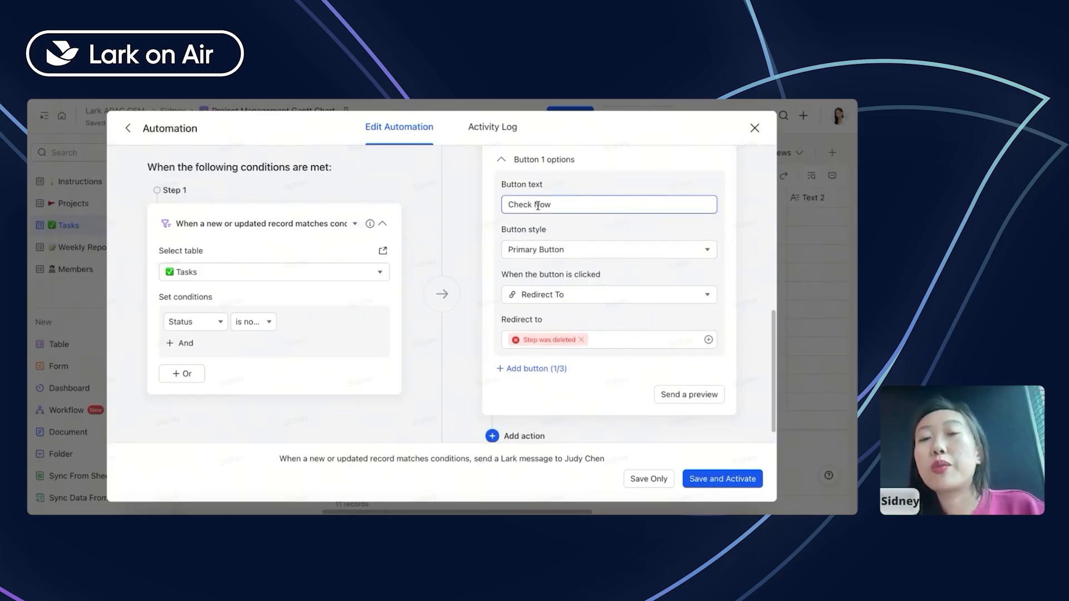
click(575, 223)
click(563, 206)
click(553, 247)
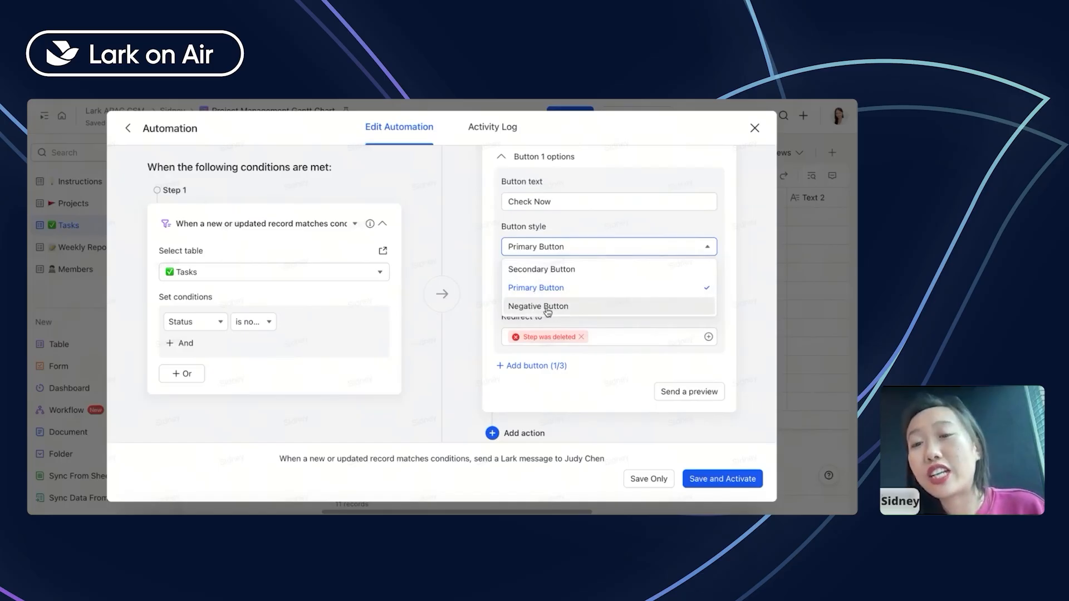
click(479, 263)
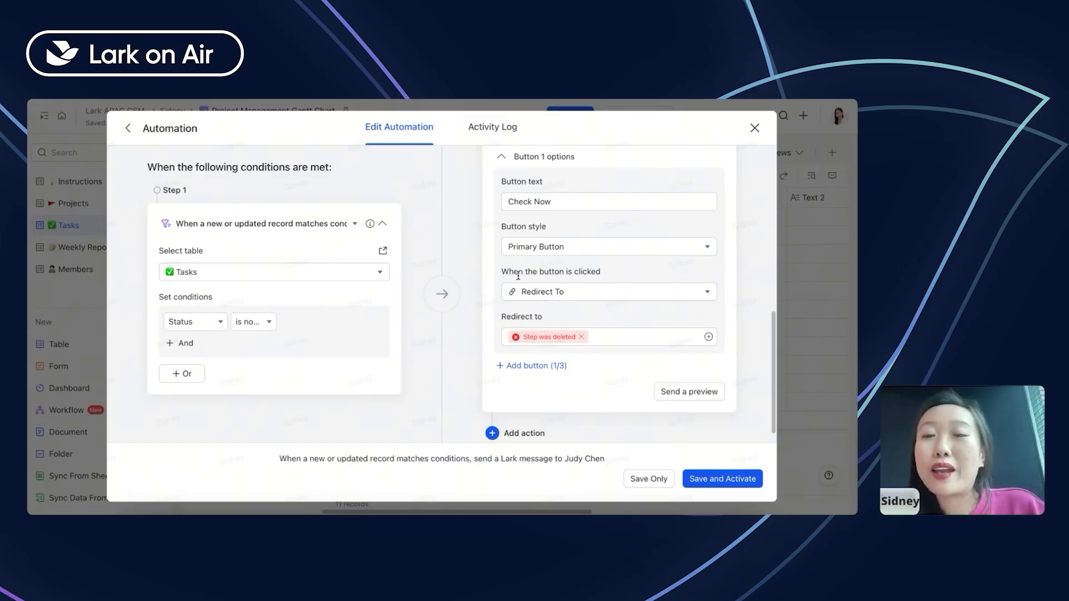
- Keep Redirect To as the button's action and replace its deleted-step reference with the Base ID from Base properties
click(599, 293)
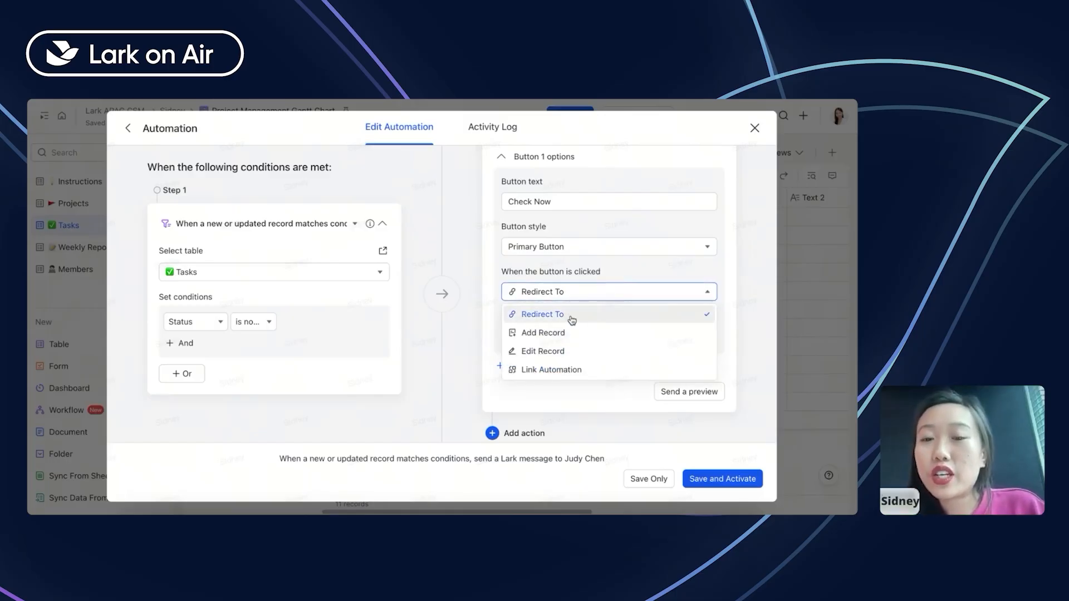
click(572, 319)
click(581, 337)
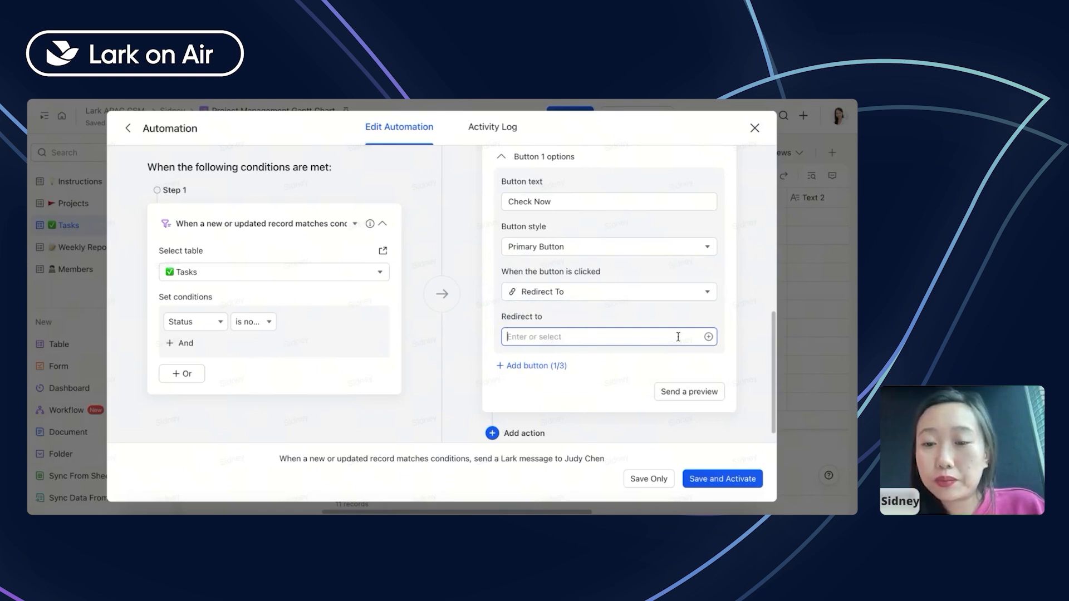
click(705, 294)
click(659, 316)
click(708, 337)
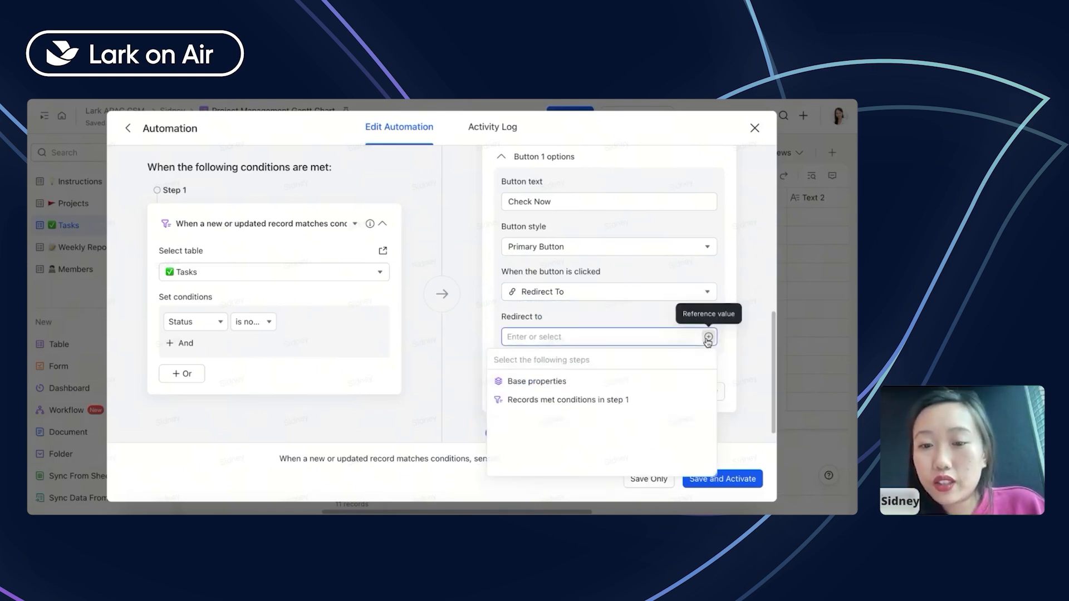
click(700, 382)
click(696, 382)
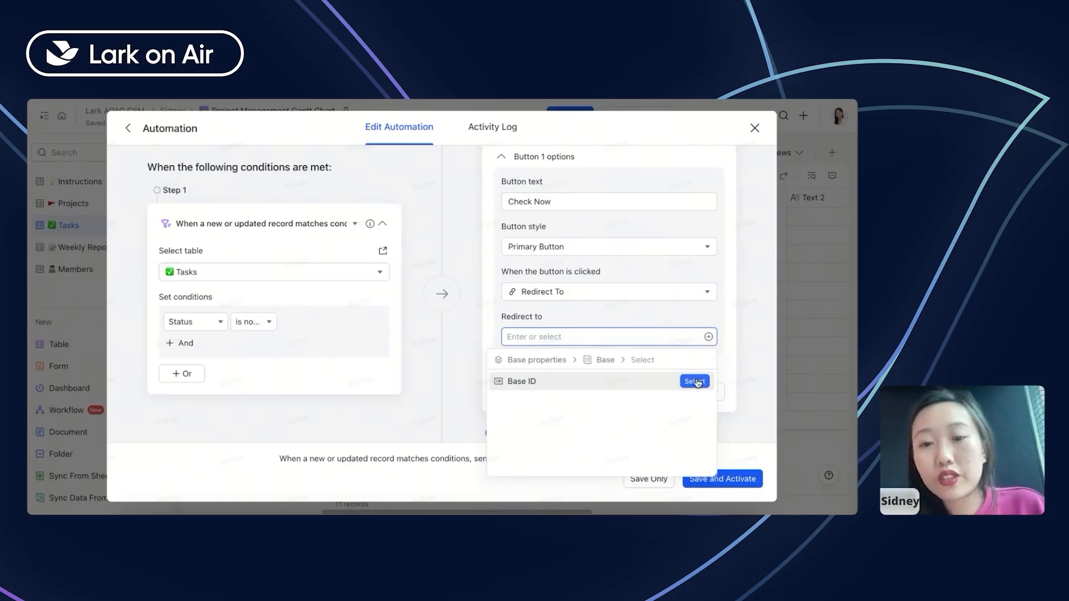
click(695, 381)
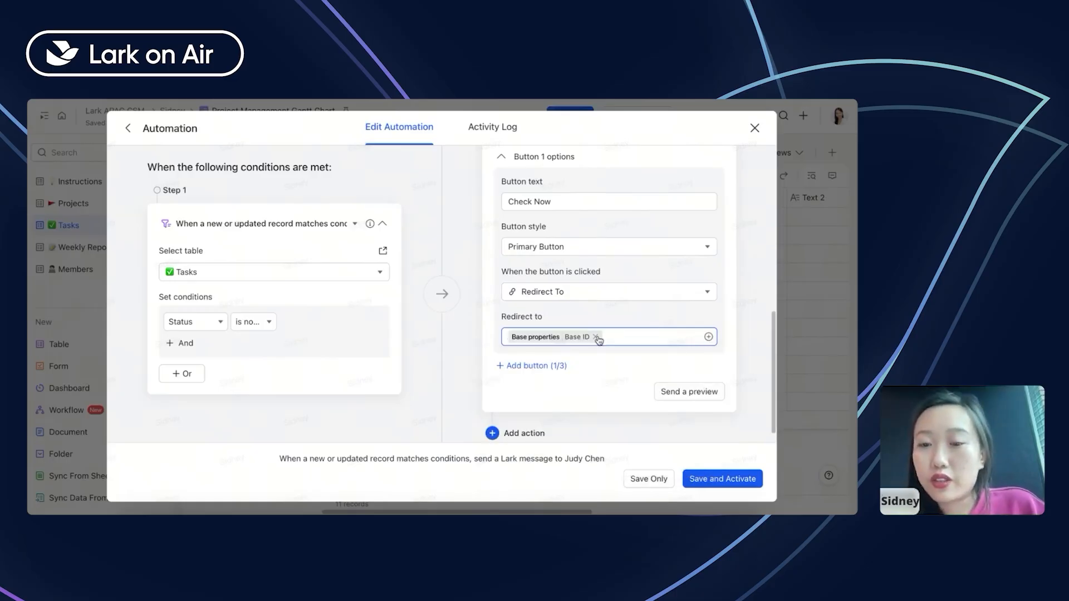
- Replace the Base ID in the Check Now button's redirect target with the Task field of the records that met step 1's conditions
click(597, 337)
click(709, 337)
click(700, 396)
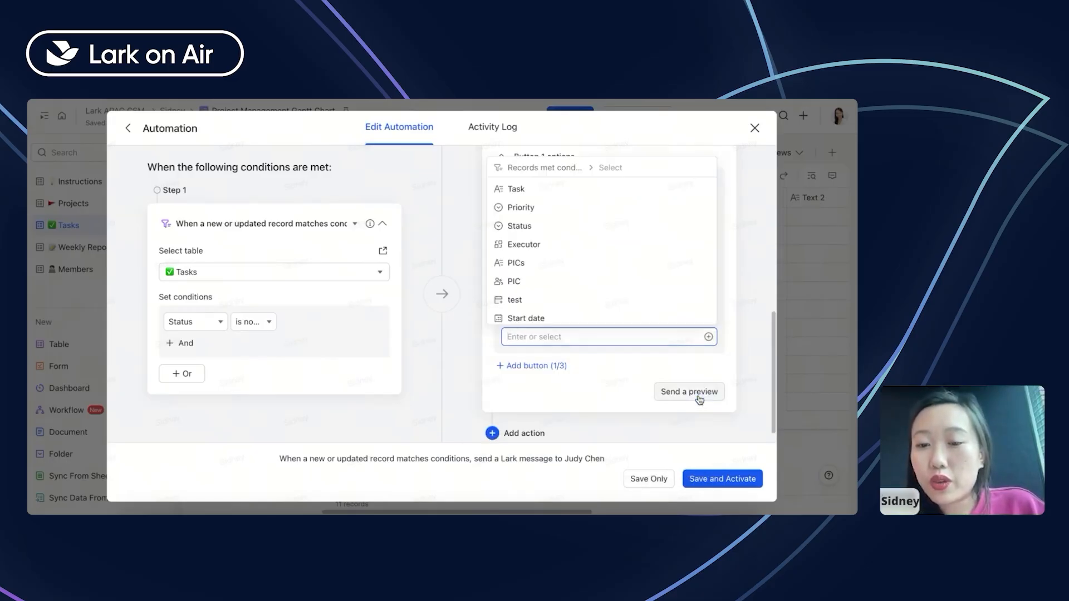
click(689, 189)
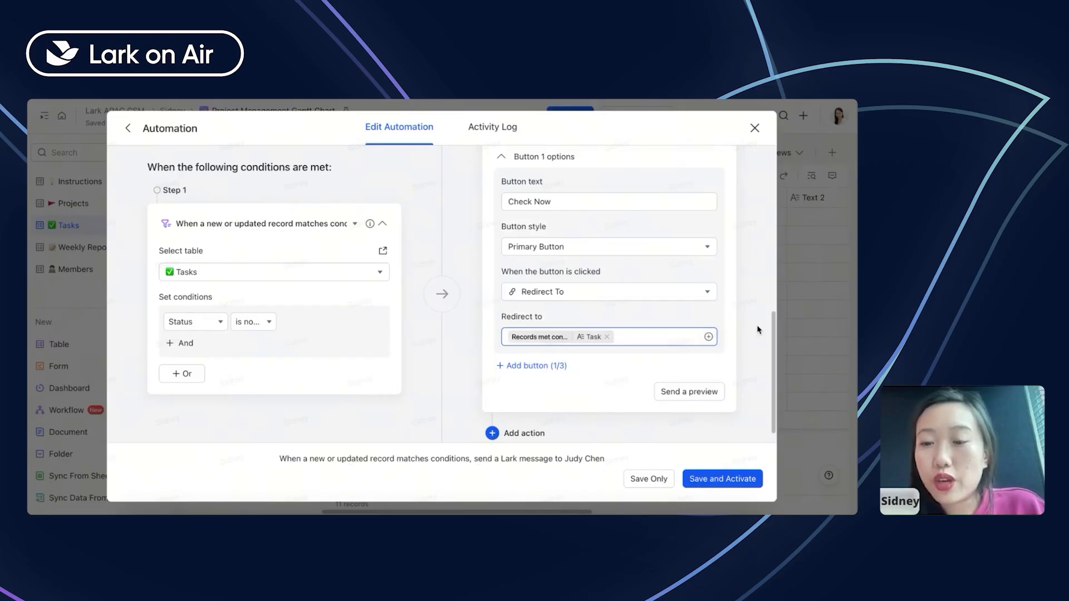
- Send a preview of the automation's message and switch to the Lark messenger to view it in the Base Assistant chat
scroll(724, 384, down, 1)
click(713, 374)
click(528, 355)
click(607, 100)
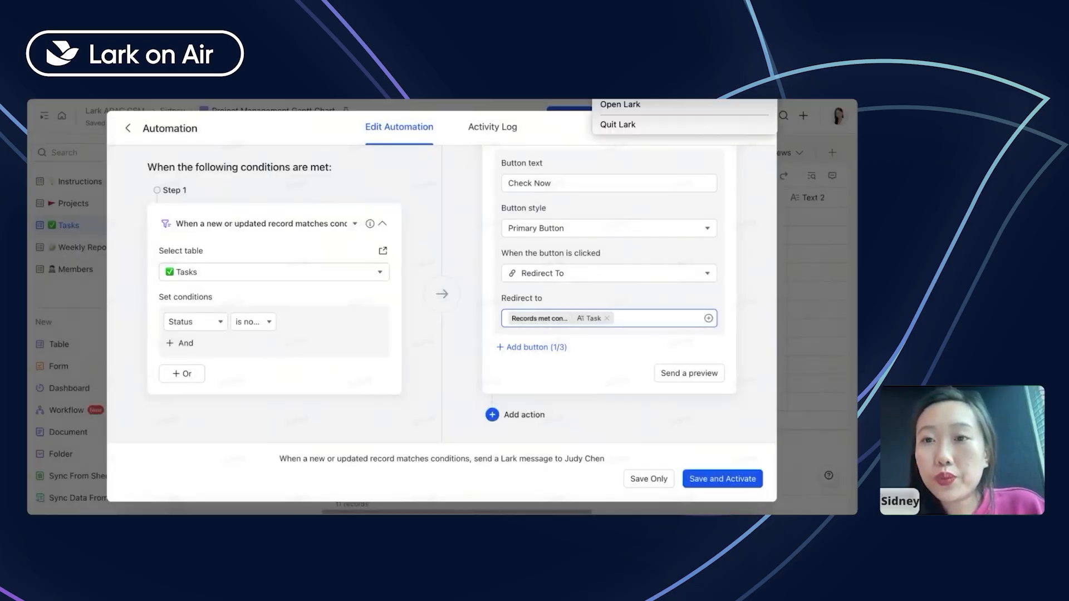
click(620, 104)
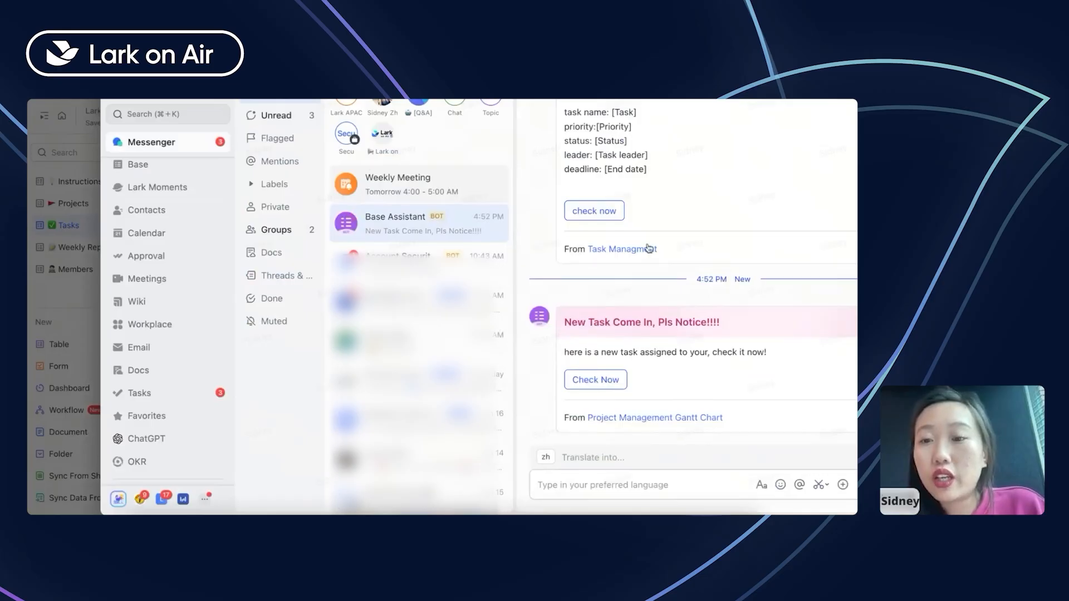
drag(620, 91, 559, 92)
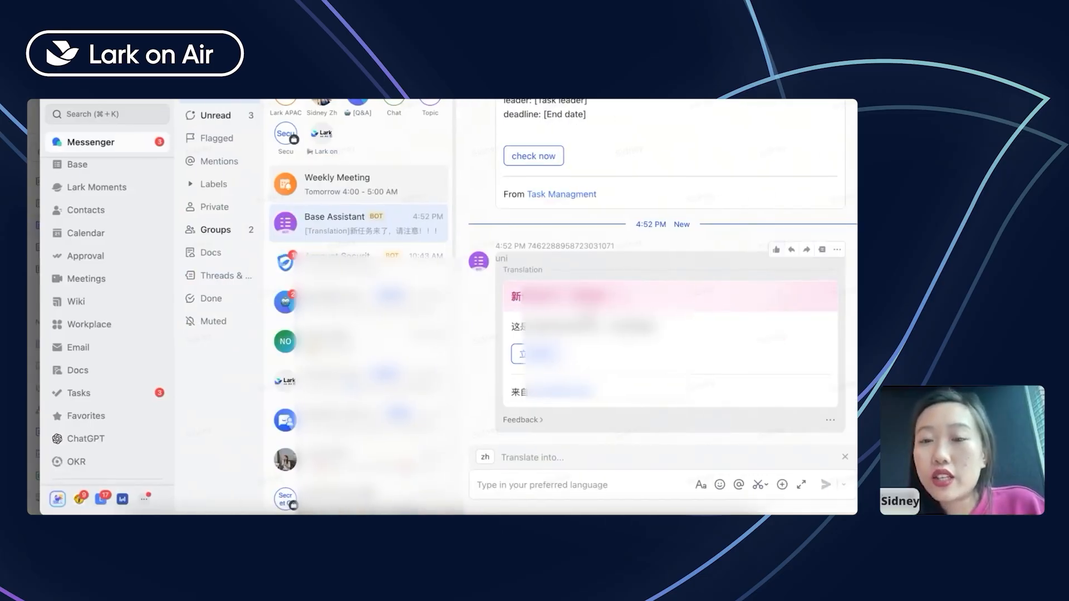
- Show the translated preview message in its original text and examine its body
click(829, 252)
click(533, 222)
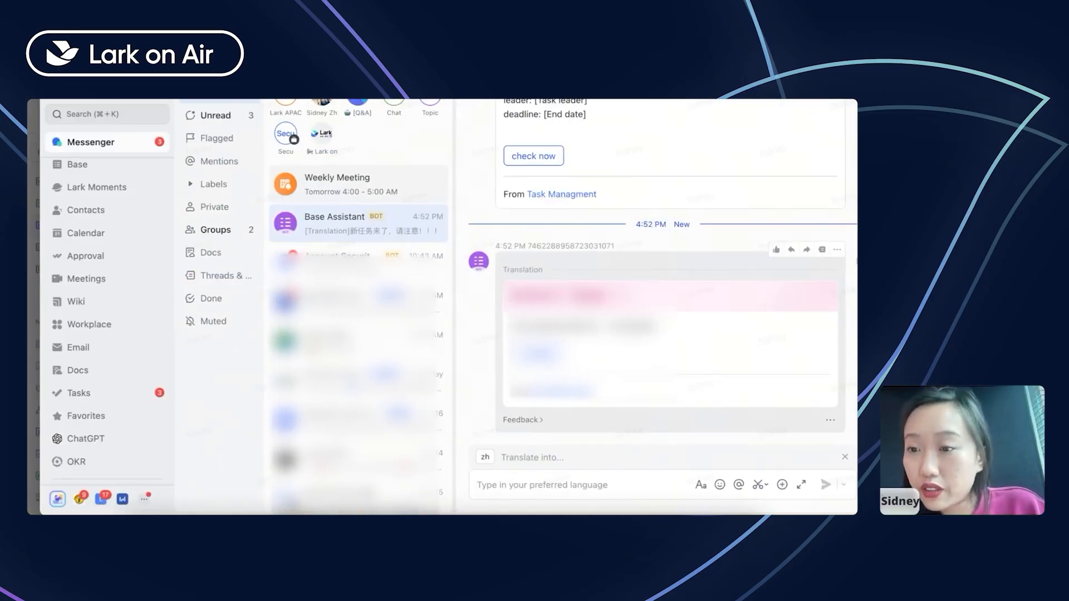
click(837, 254)
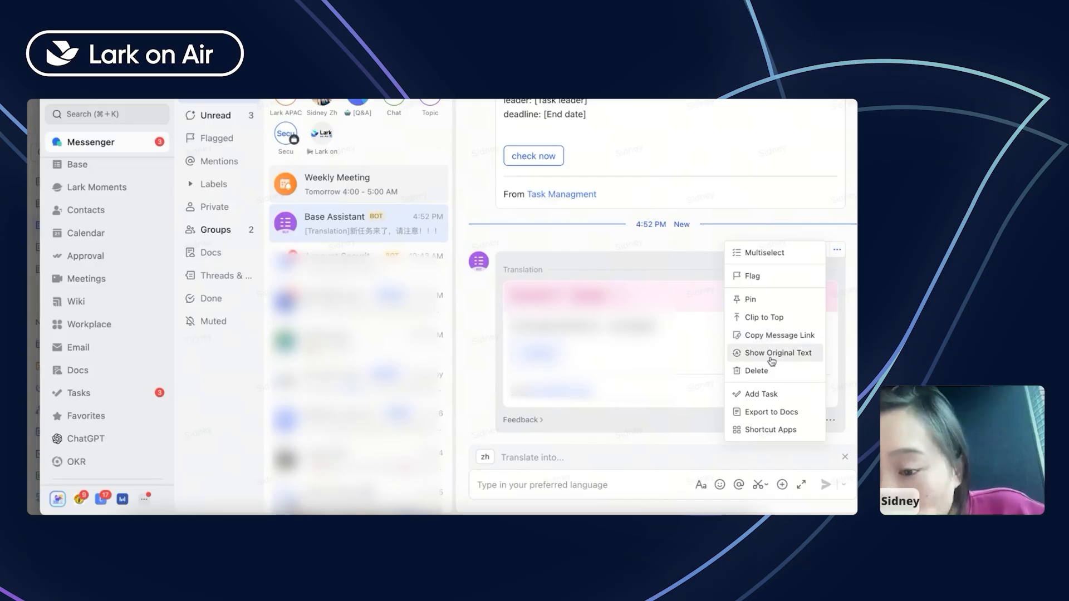
click(761, 357)
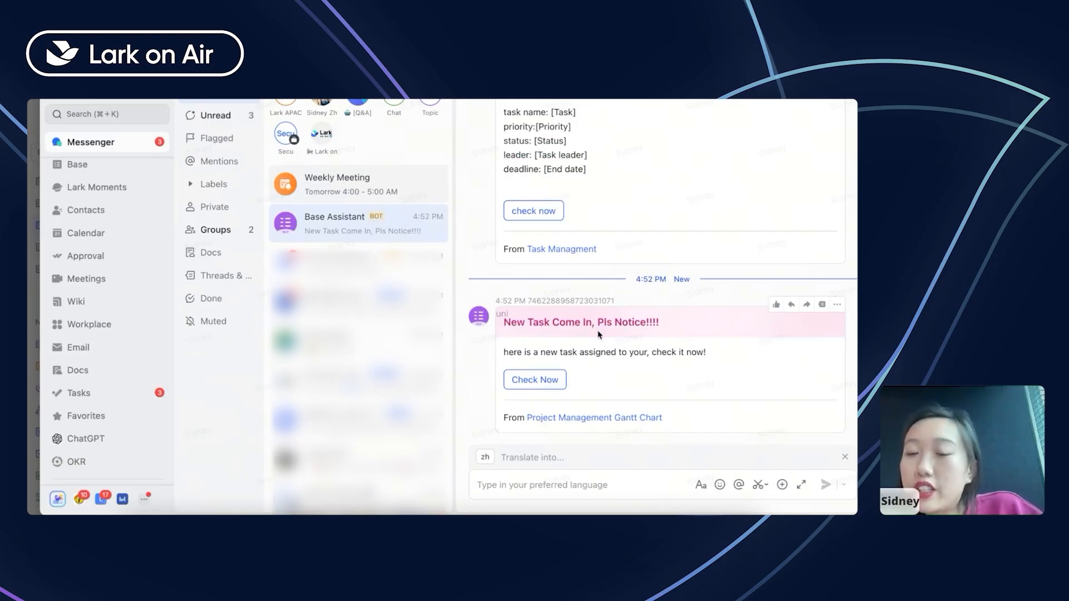
drag(503, 353, 747, 358)
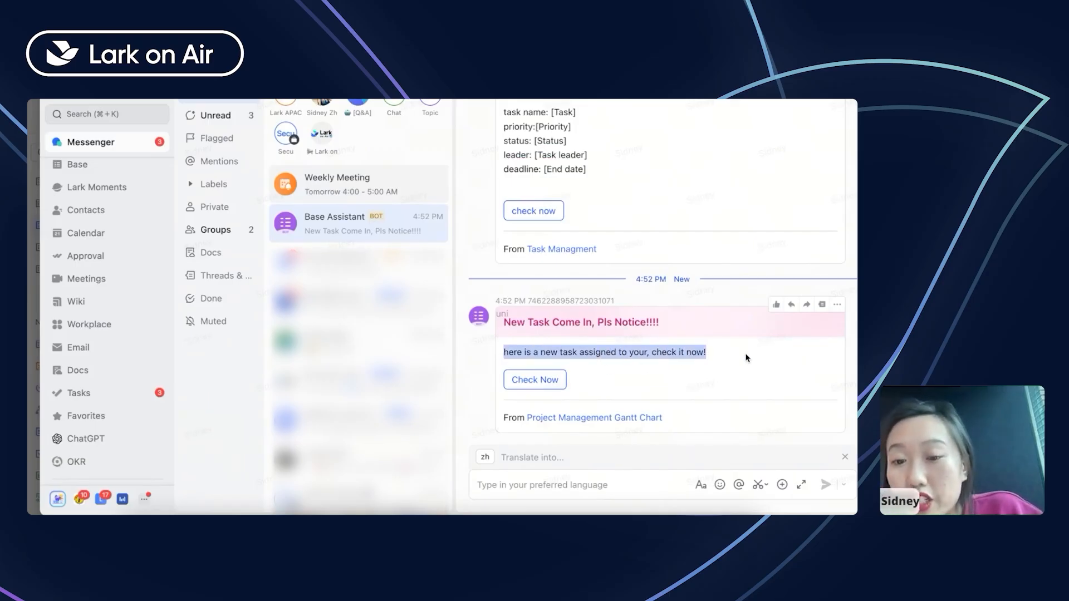
click(748, 358)
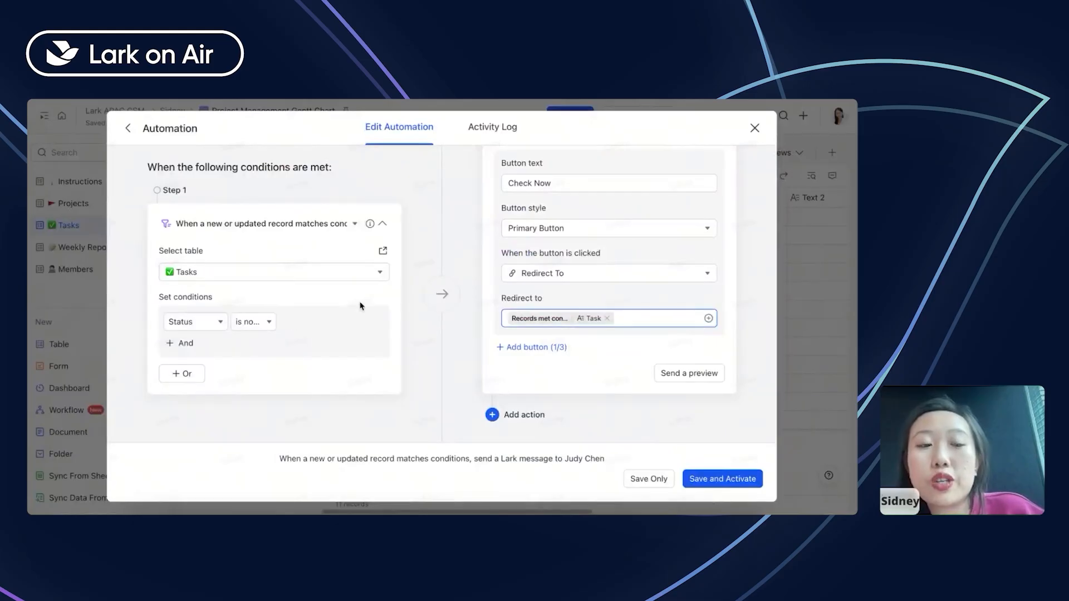
- Review the automation's trigger and the Lark message action's sender, recipient, title and body text
scroll(534, 243, up, 6)
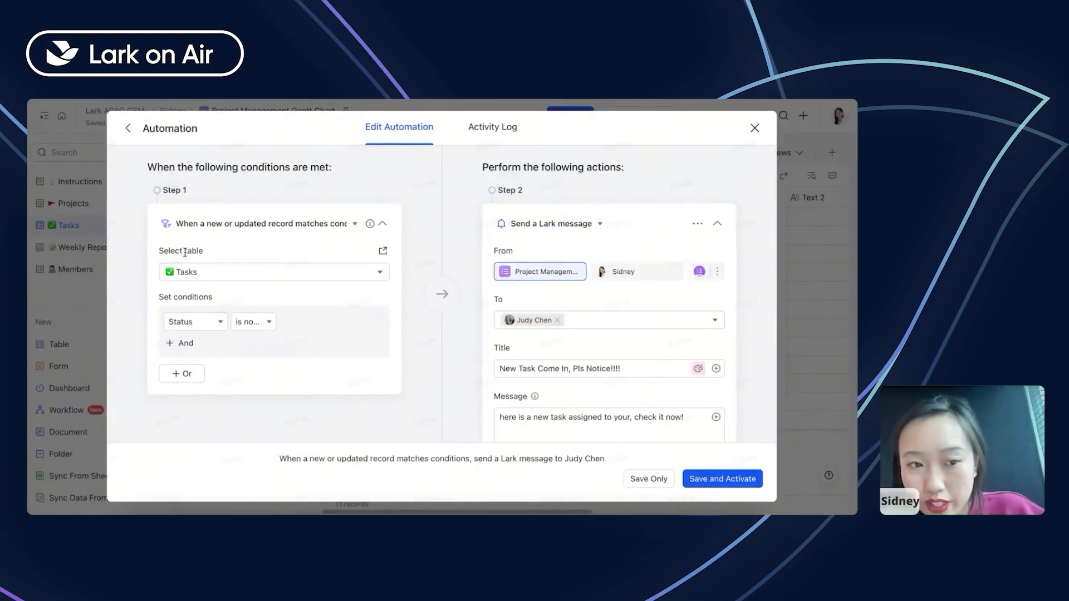
scroll(720, 290, down, 1)
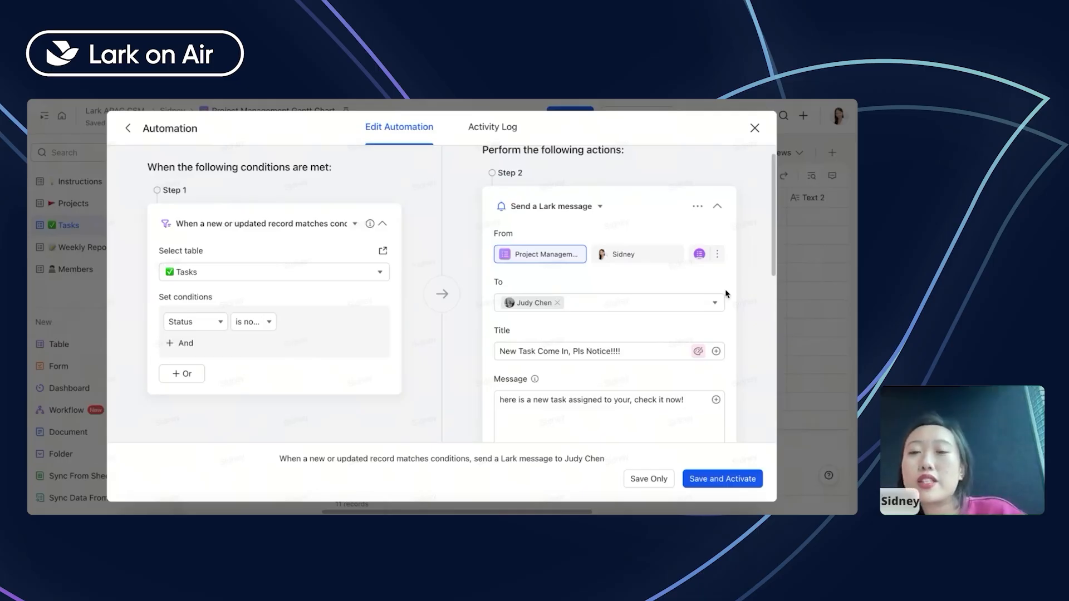
scroll(727, 293, down, 5)
triple_click(607, 253)
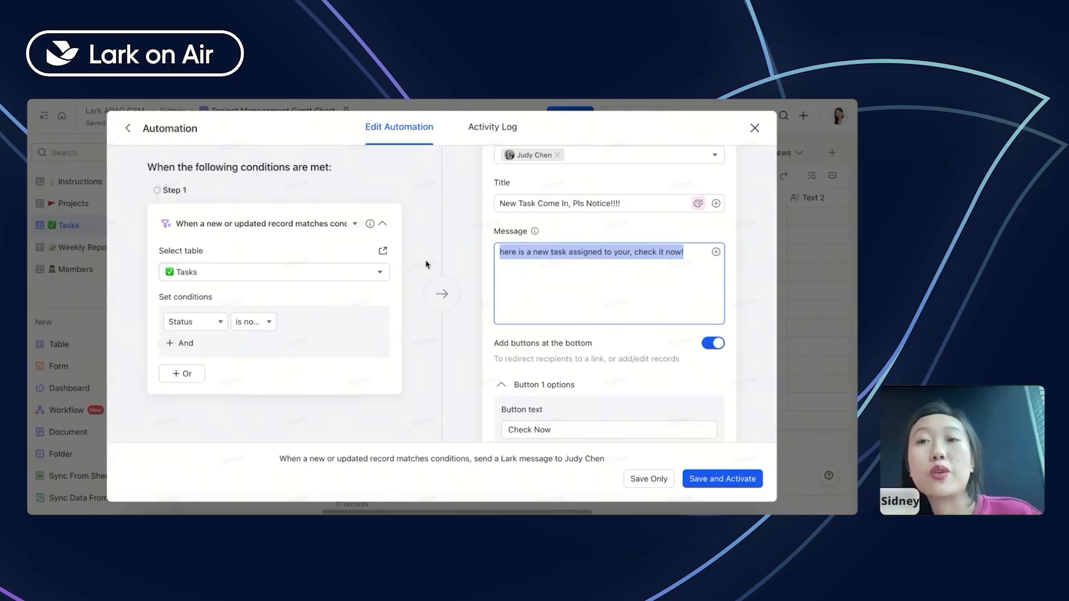
scroll(531, 267, up, 1)
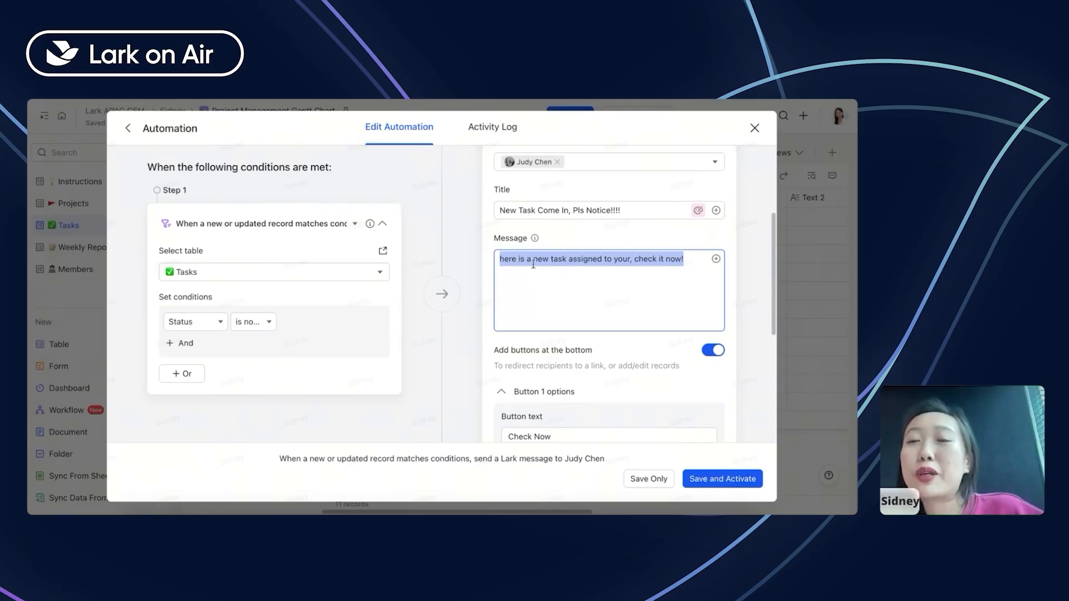
double_click(539, 259)
click(577, 262)
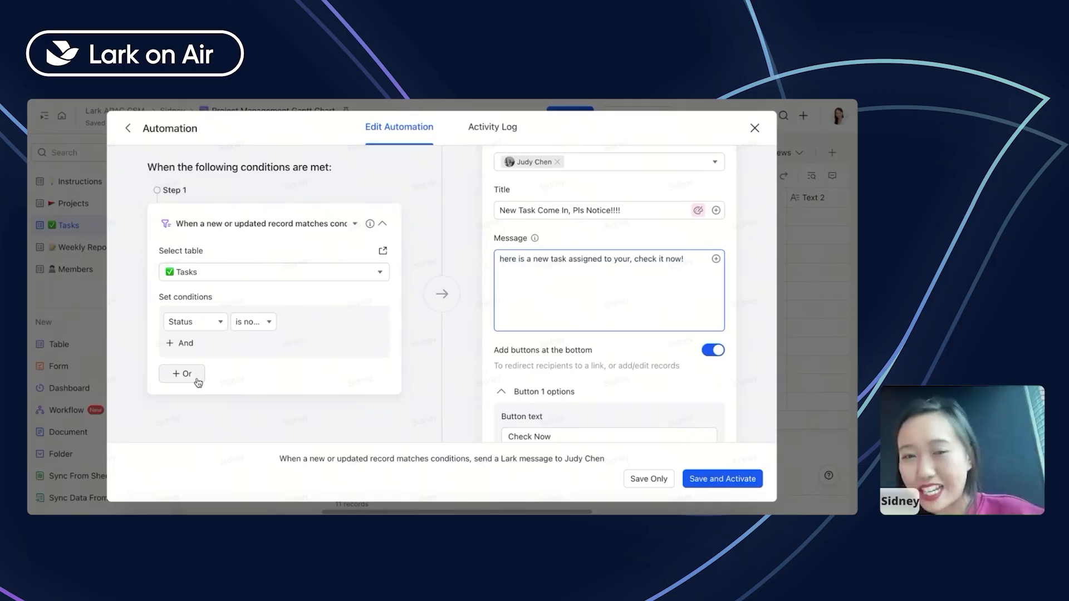
- Replace the message body with three label lines: "Task Name:", "Task Status:" and "Task Priority:"
triple_click(682, 261)
key(BackSpace)
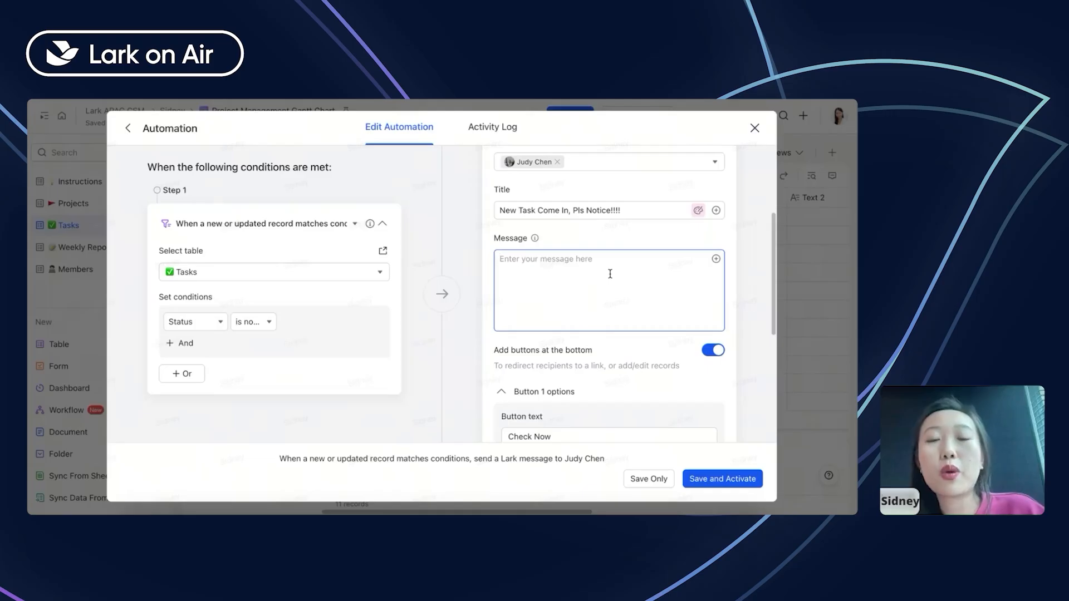
text(Task)
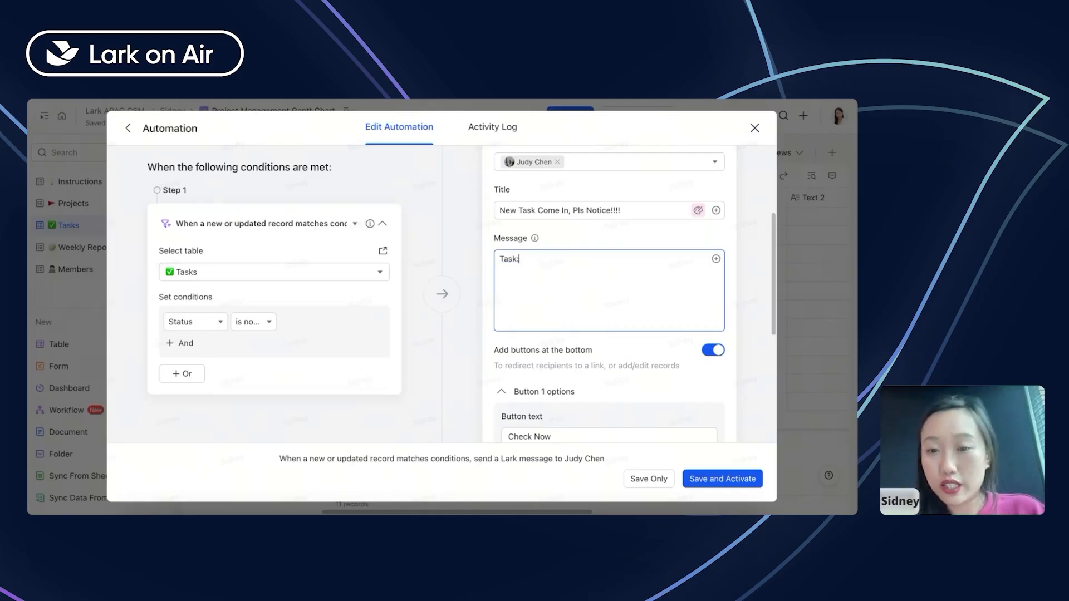
text( Name: )
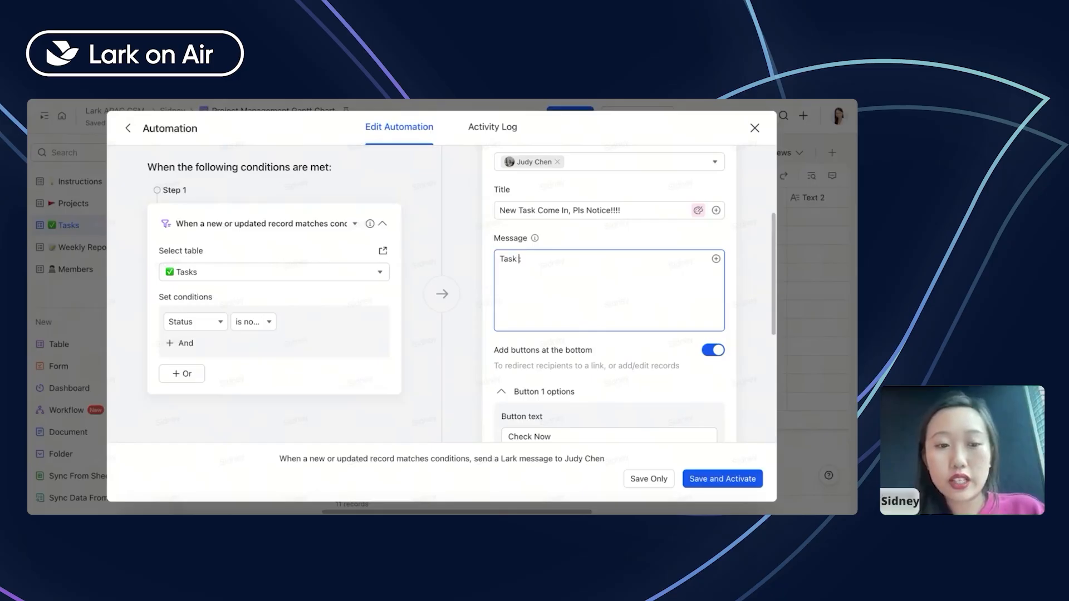
text(Ta)
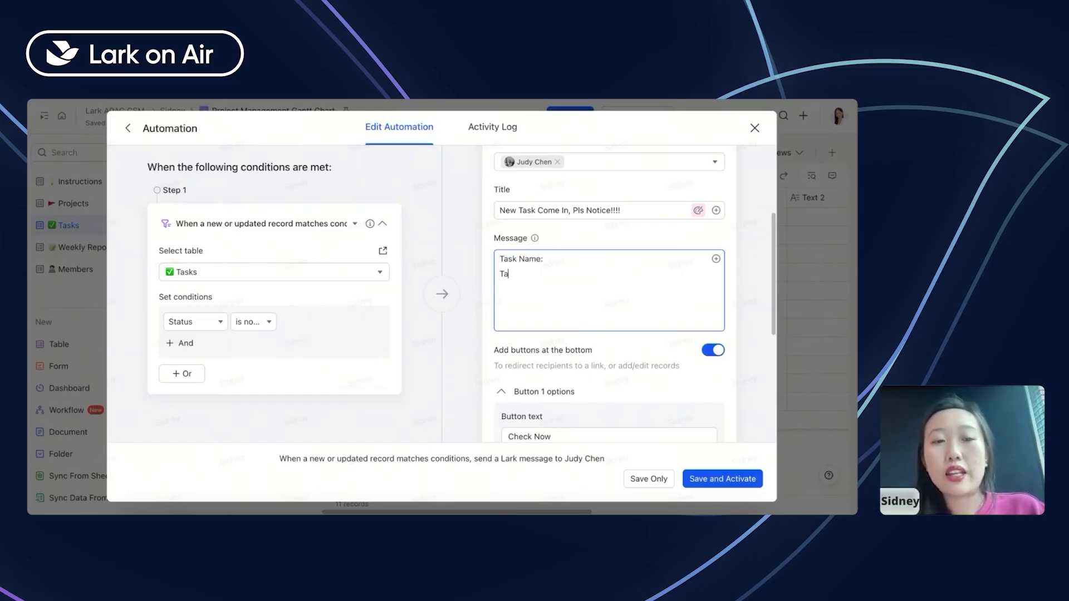
text(sk Status:)
key(Return)
text(Task)
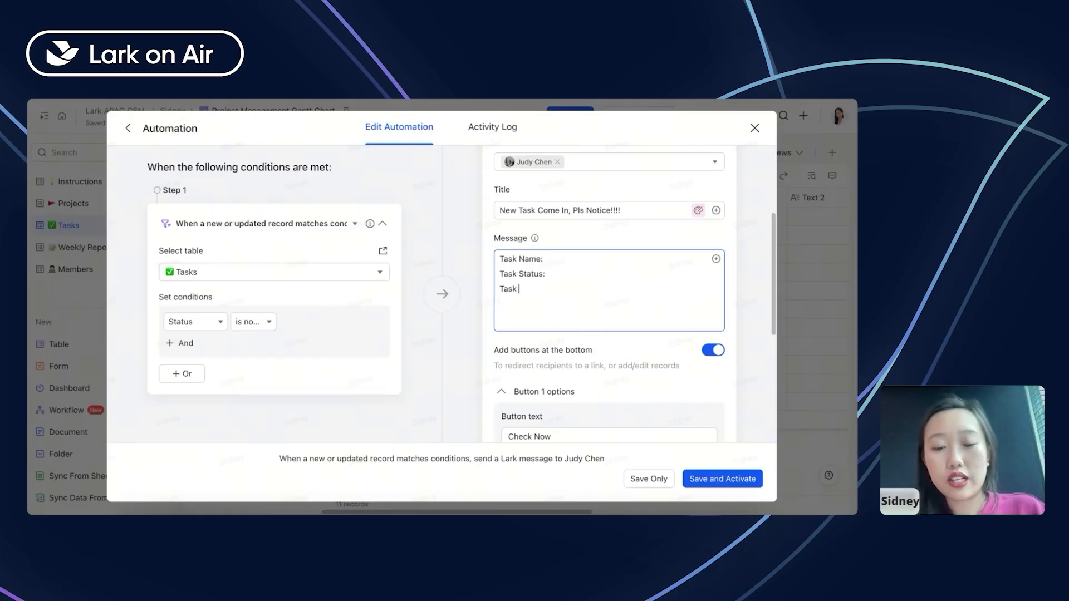
text( Priority:)
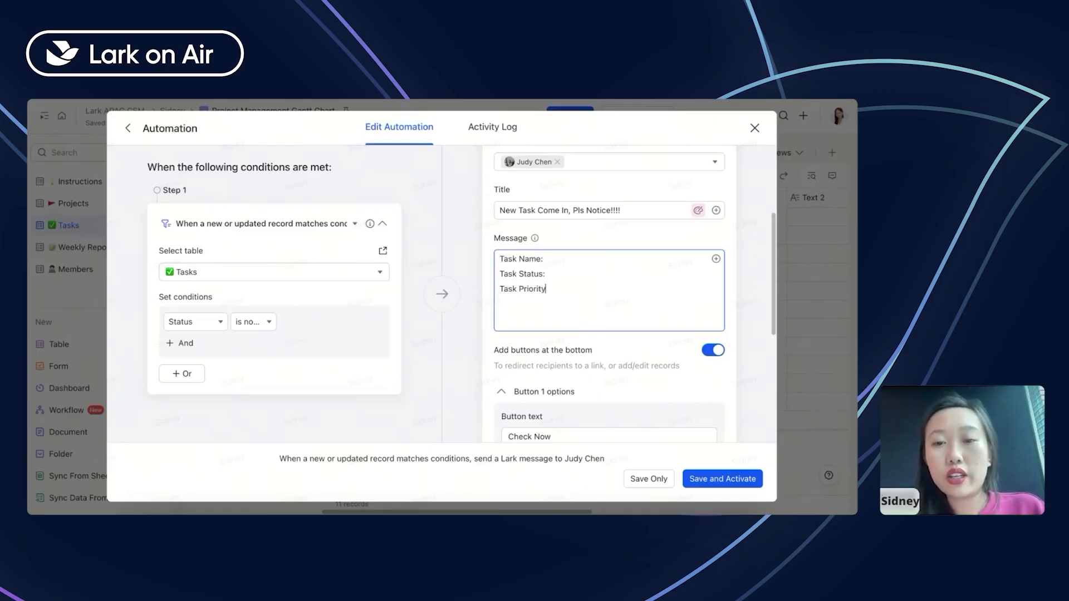
double_click(542, 290)
click(553, 291)
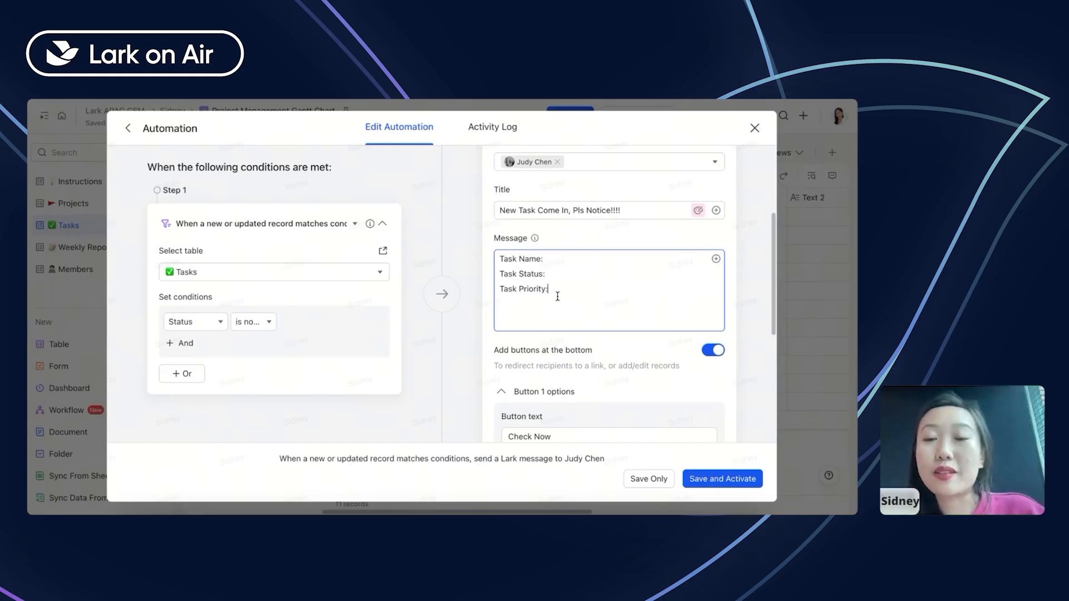
- Insert the Task field of the records that met step 1's conditions after "Task Name:" in the message body
click(603, 262)
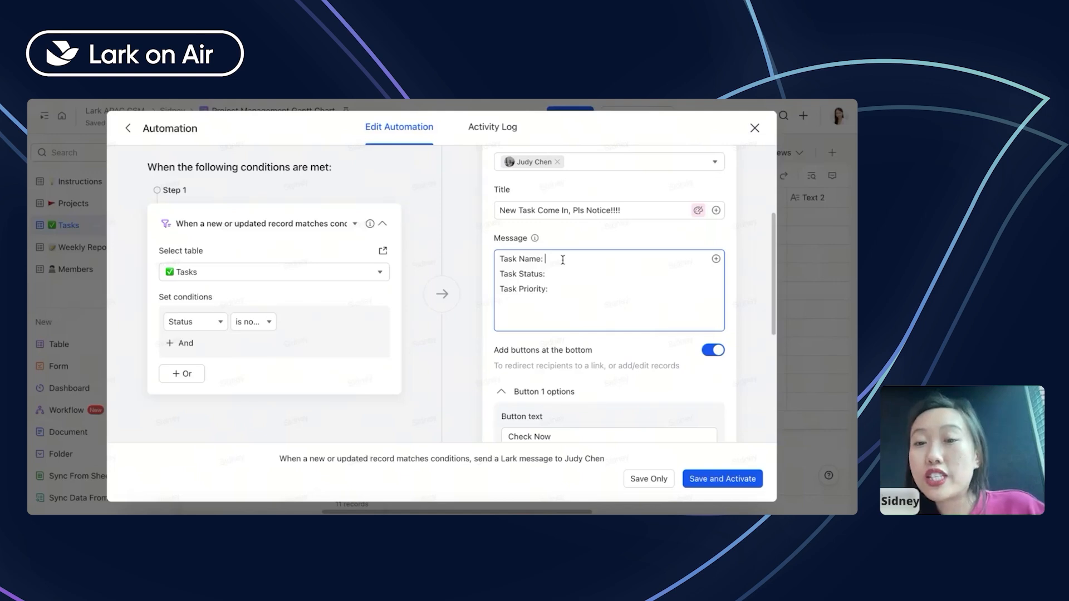
click(716, 258)
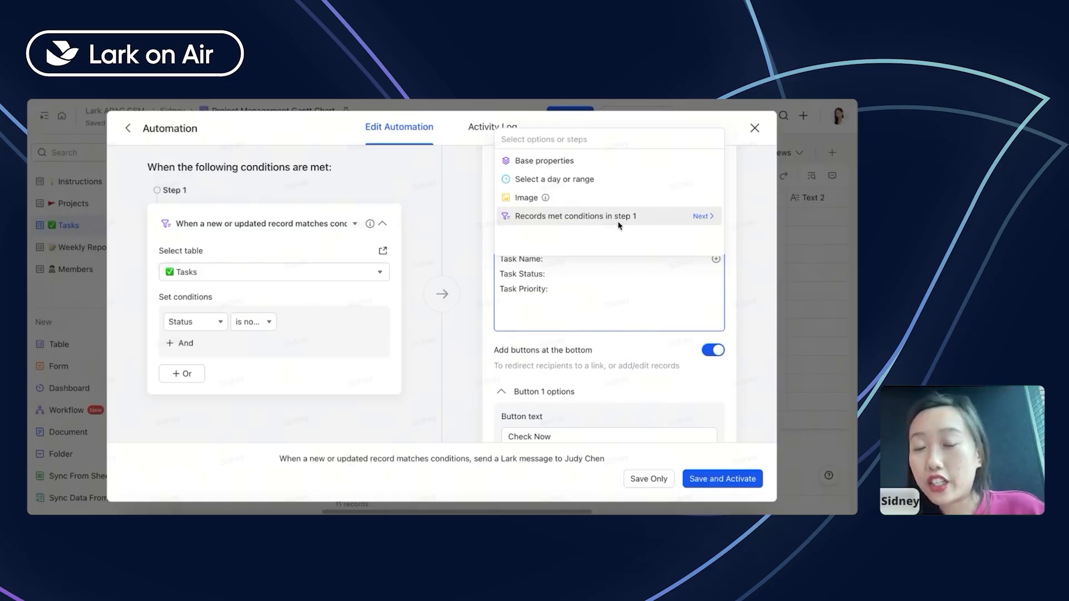
click(700, 217)
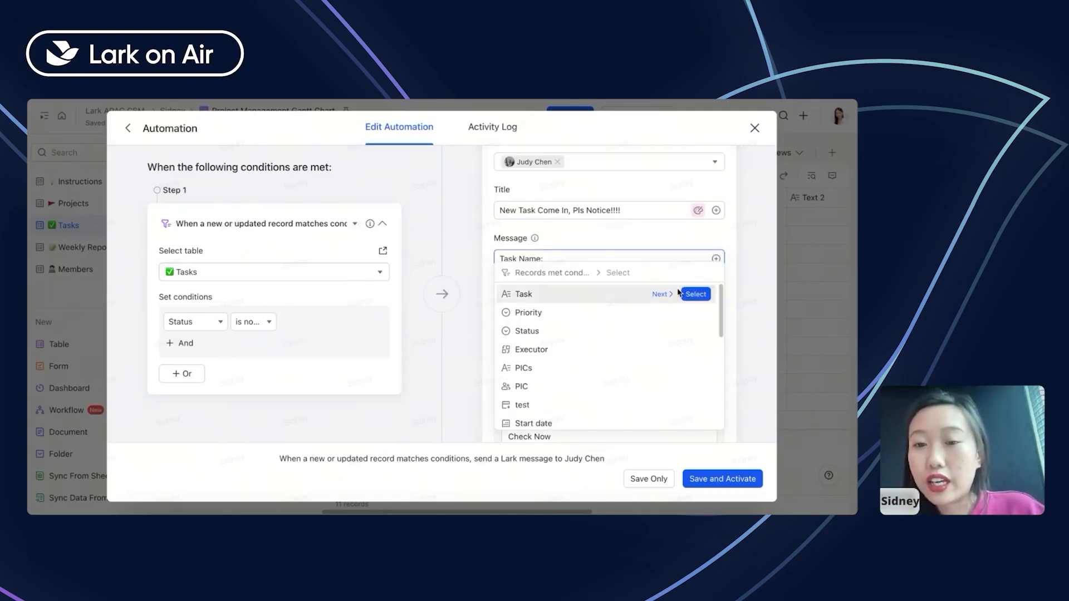
click(711, 296)
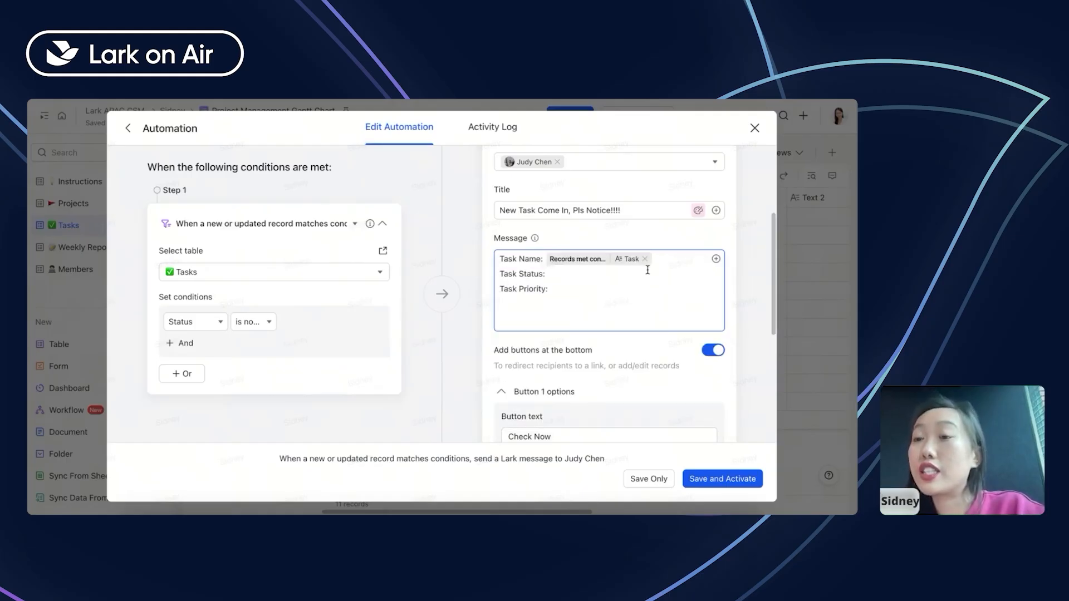
- Insert the Status field of the records that met step 1's conditions after "Task Status:" in the message body
click(612, 275)
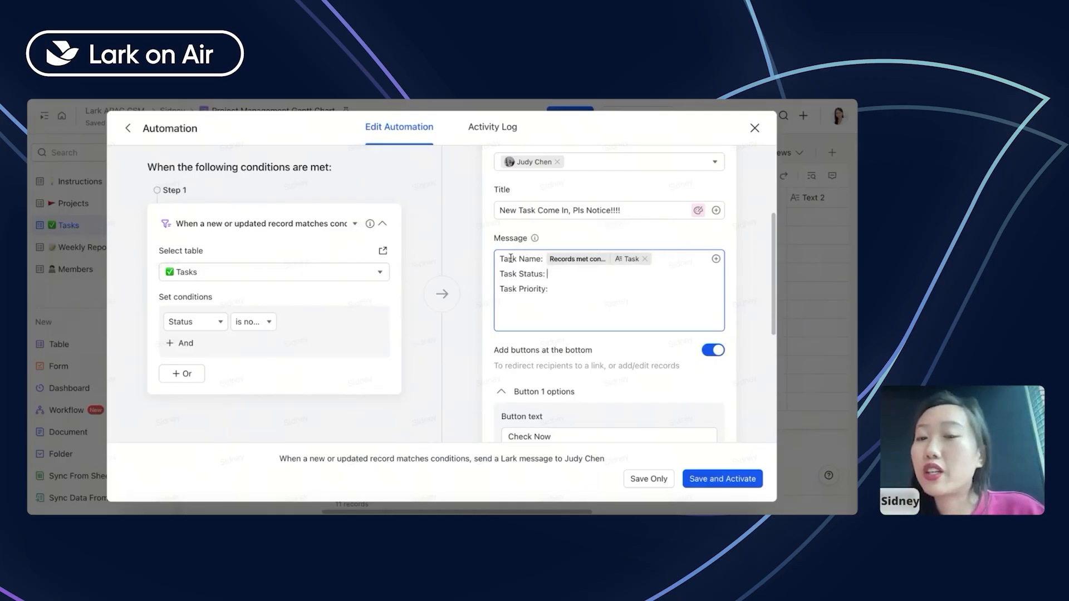
click(716, 258)
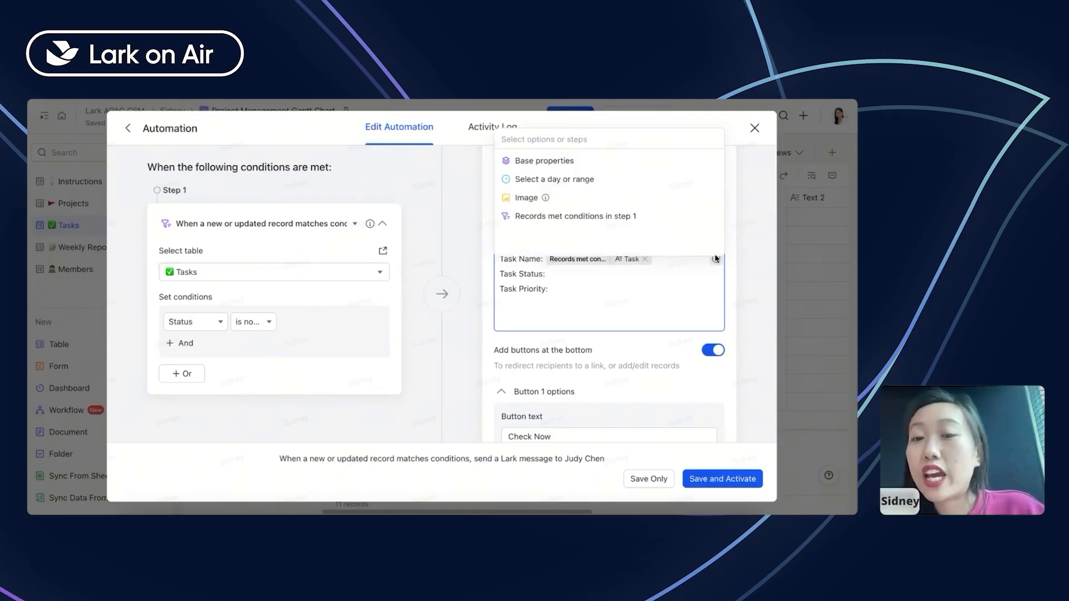
click(705, 216)
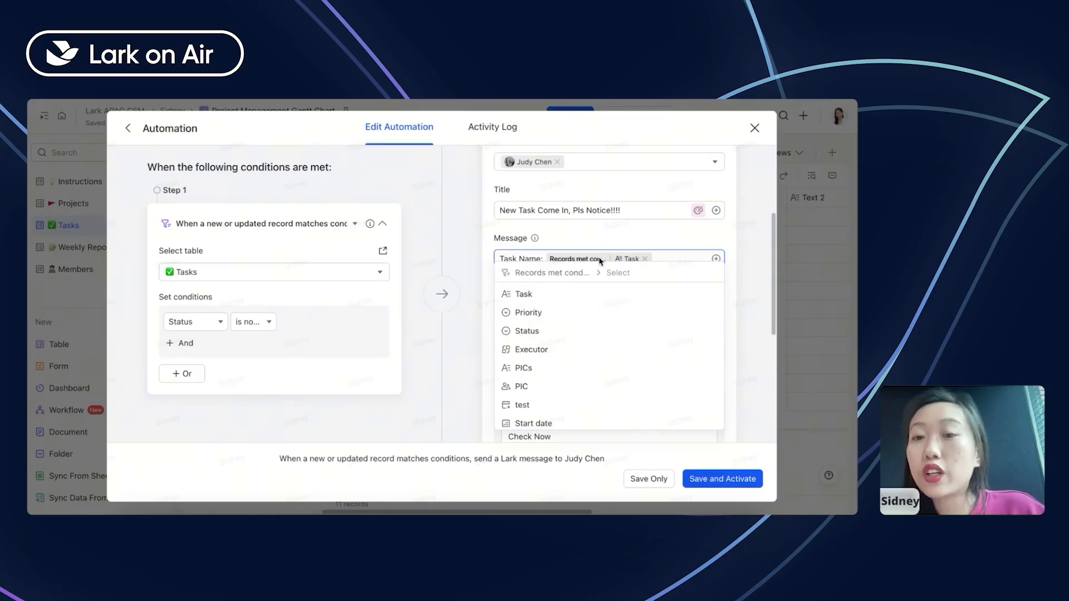
click(551, 272)
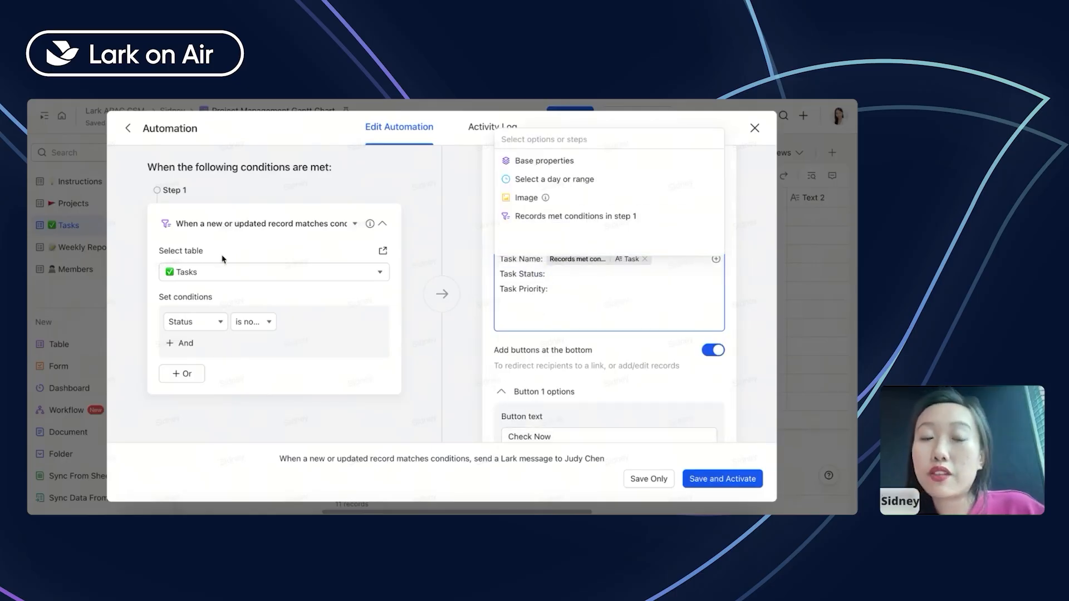
click(704, 216)
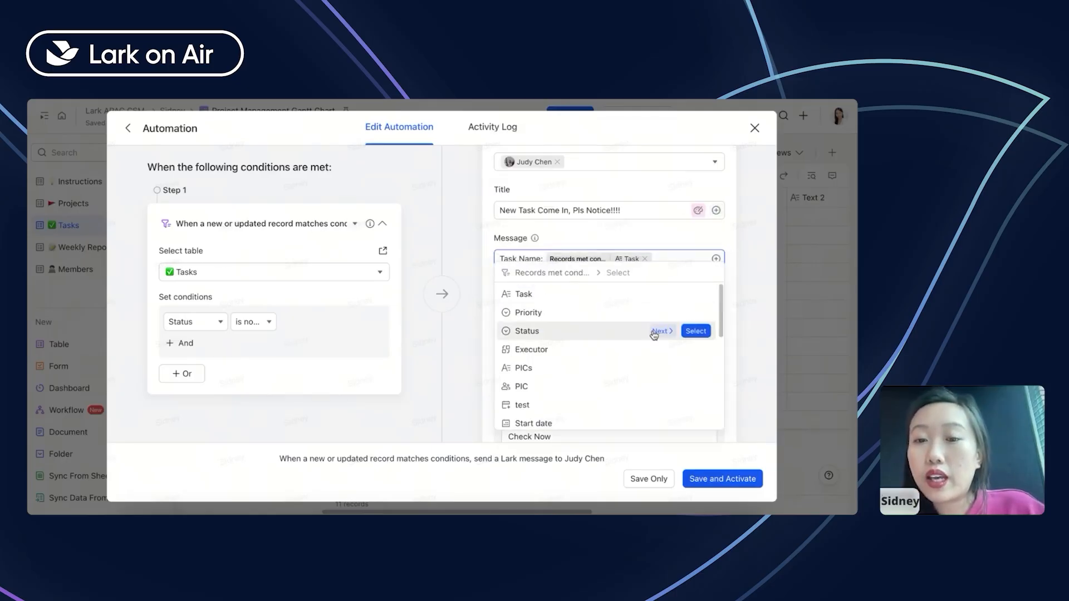
click(697, 331)
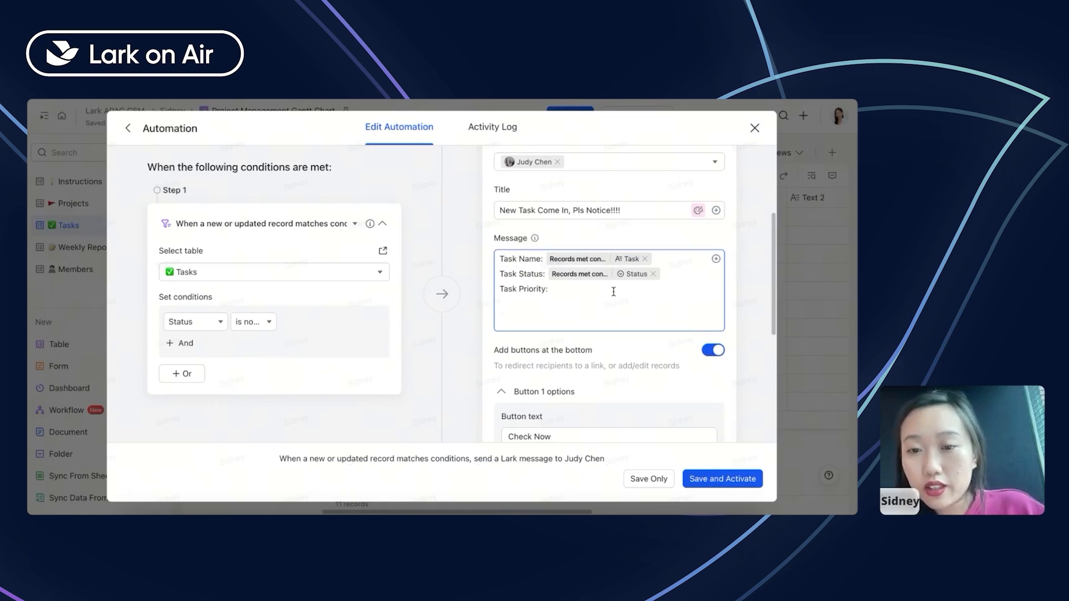
- Insert the Priority field of the records that met step 1's conditions after "Task Priority:" in the message body
click(716, 258)
click(706, 217)
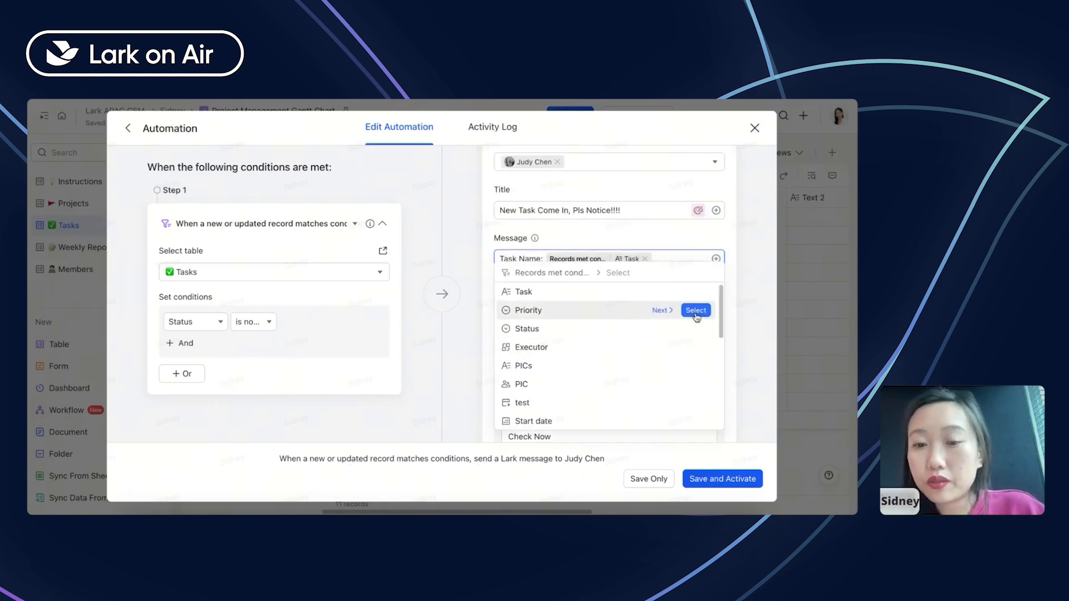
- Insert the matched record's Priority field reference after the "Task Priority:" label in the message
click(695, 314)
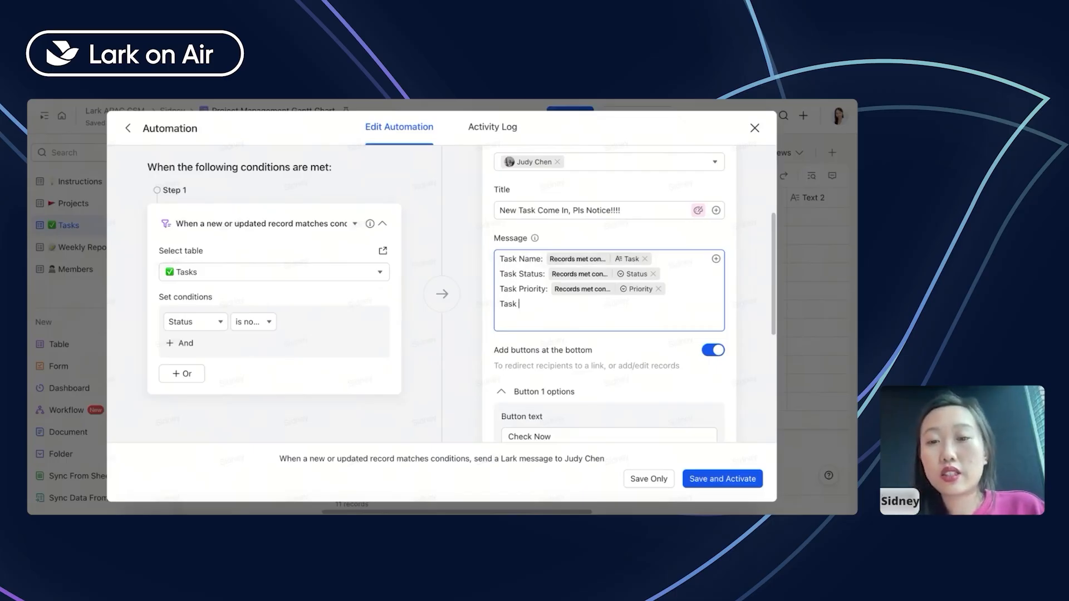
click(716, 259)
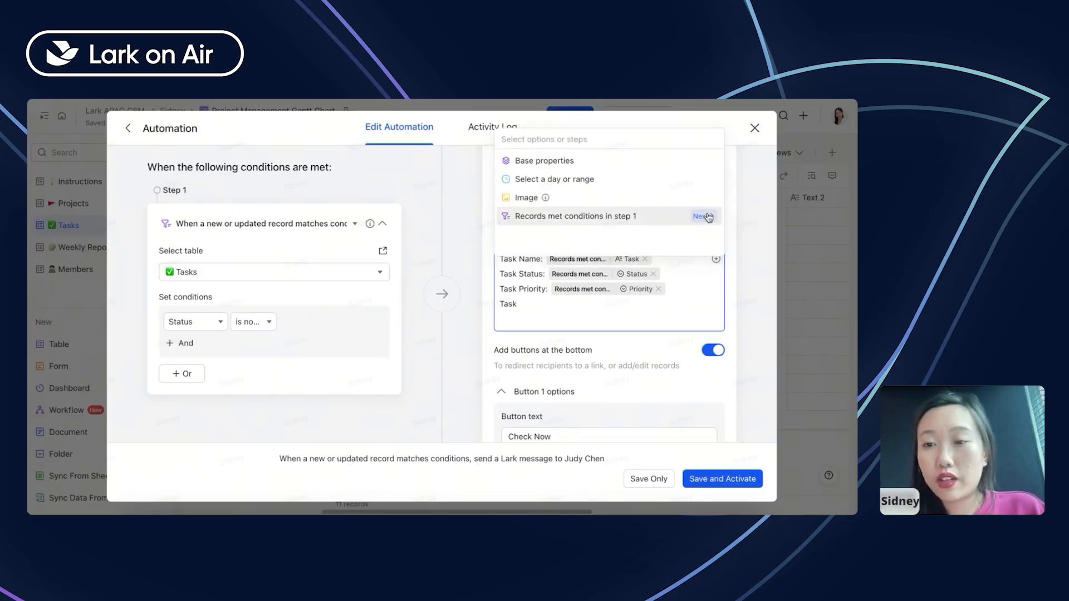
click(703, 216)
scroll(633, 355, down, 1)
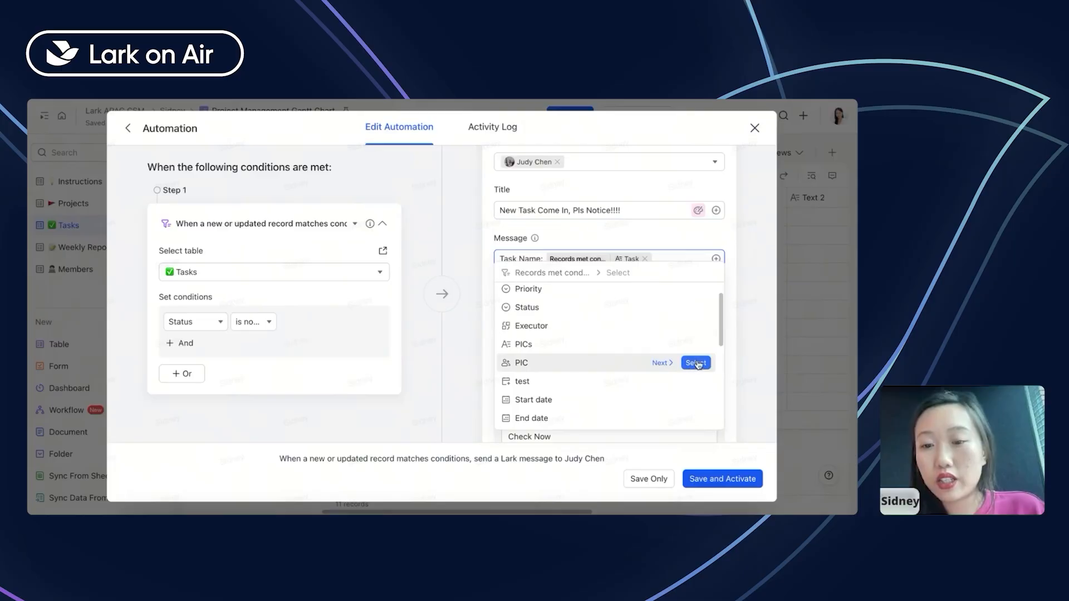
click(696, 364)
key(BackSpace)
key(BackSpace)
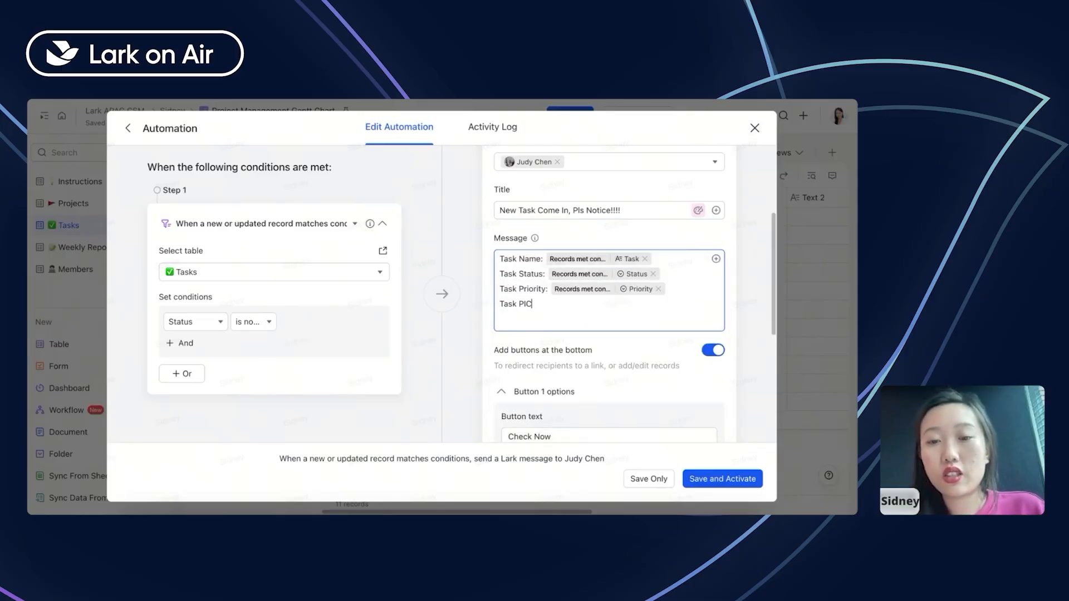
- Complete the "Task PIC:" message line with a reference to the PIC field of the records met in step 1
click(716, 258)
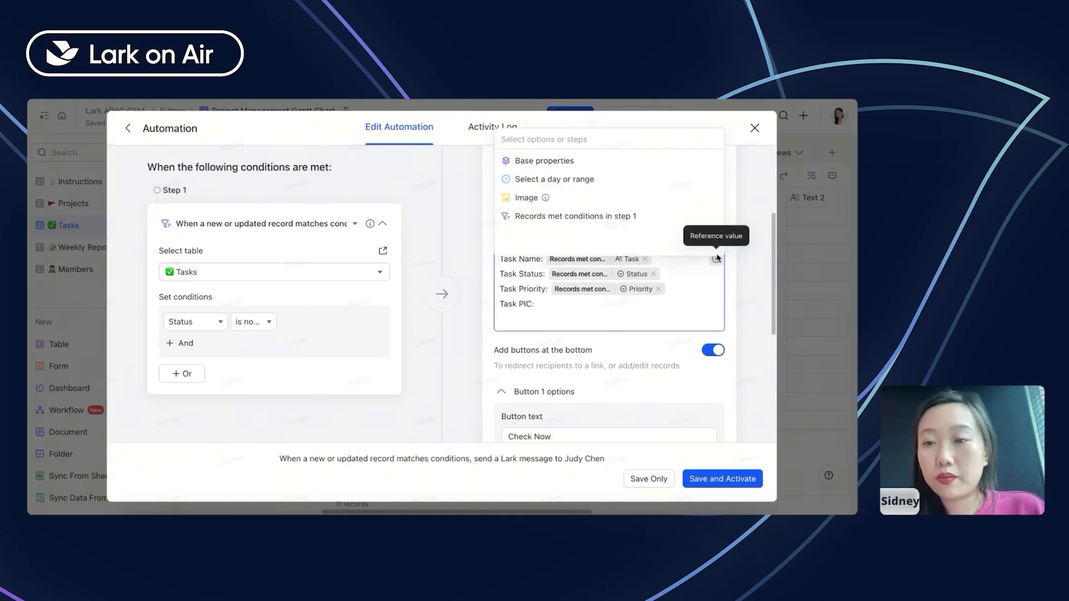
click(703, 216)
scroll(673, 334, down, 2)
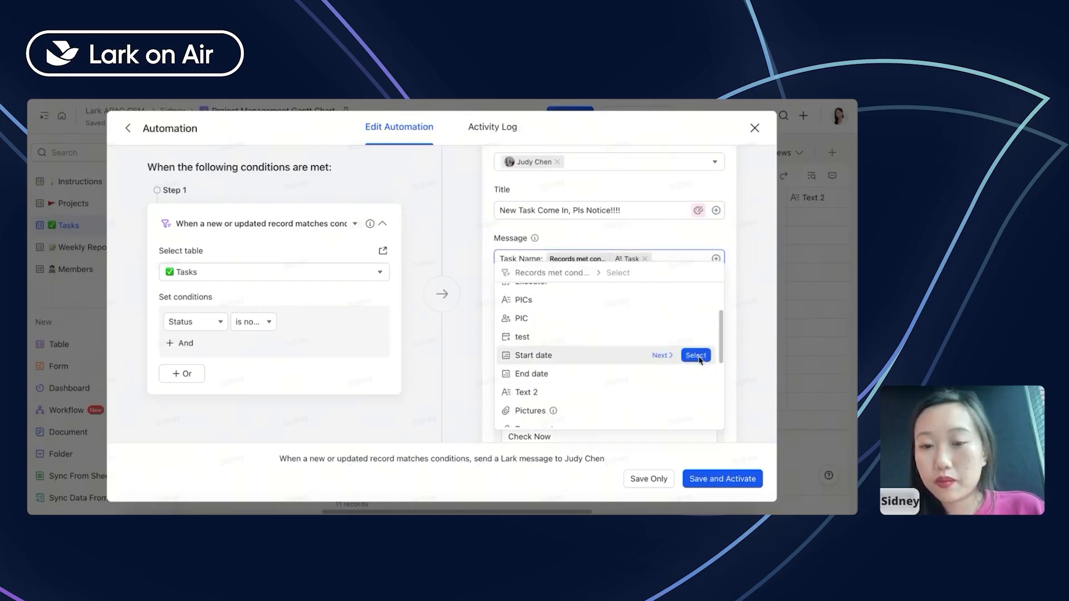
click(698, 318)
scroll(682, 310, up, 1)
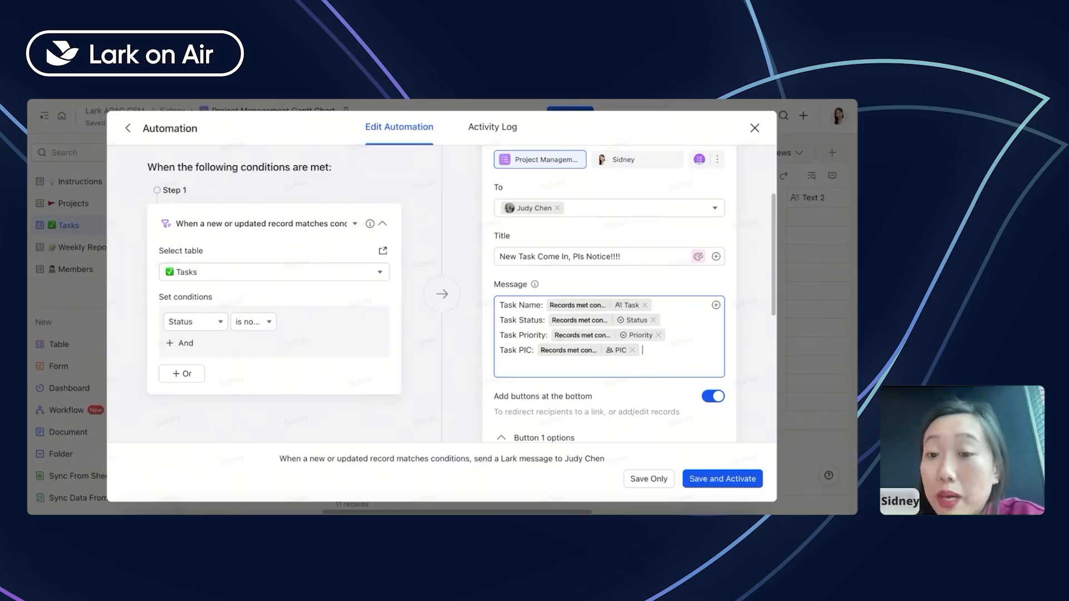
scroll(644, 323, down, 1)
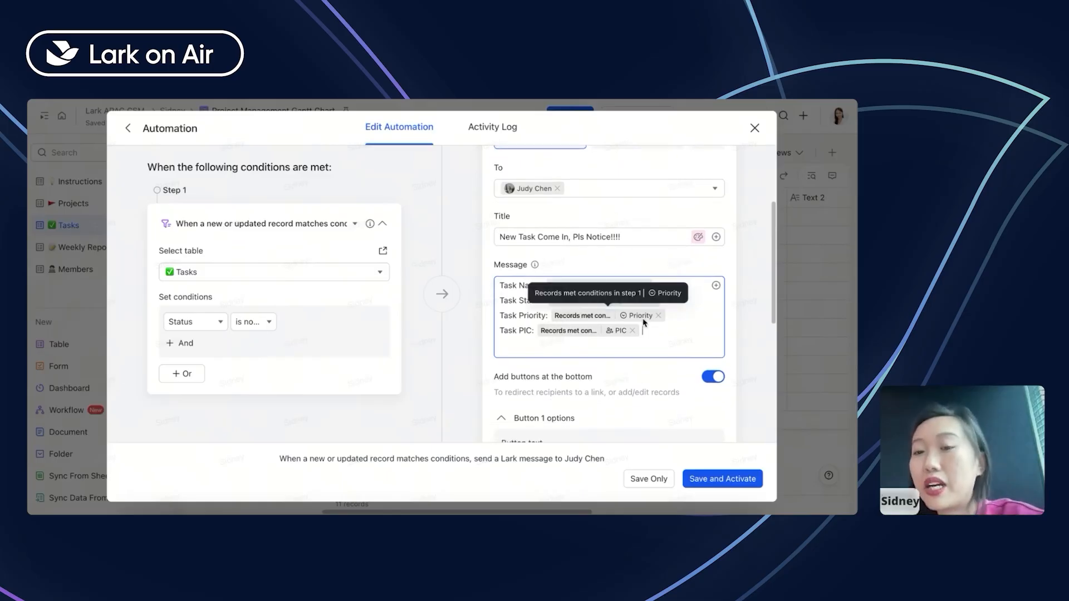
scroll(644, 323, up, 1)
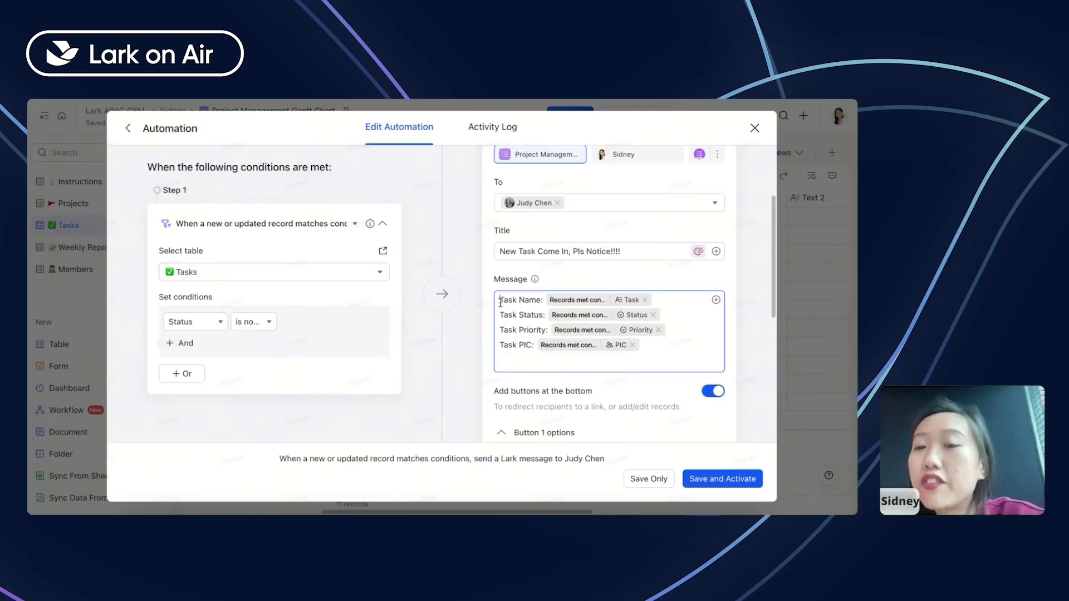
drag(500, 301, 658, 364)
click(660, 366)
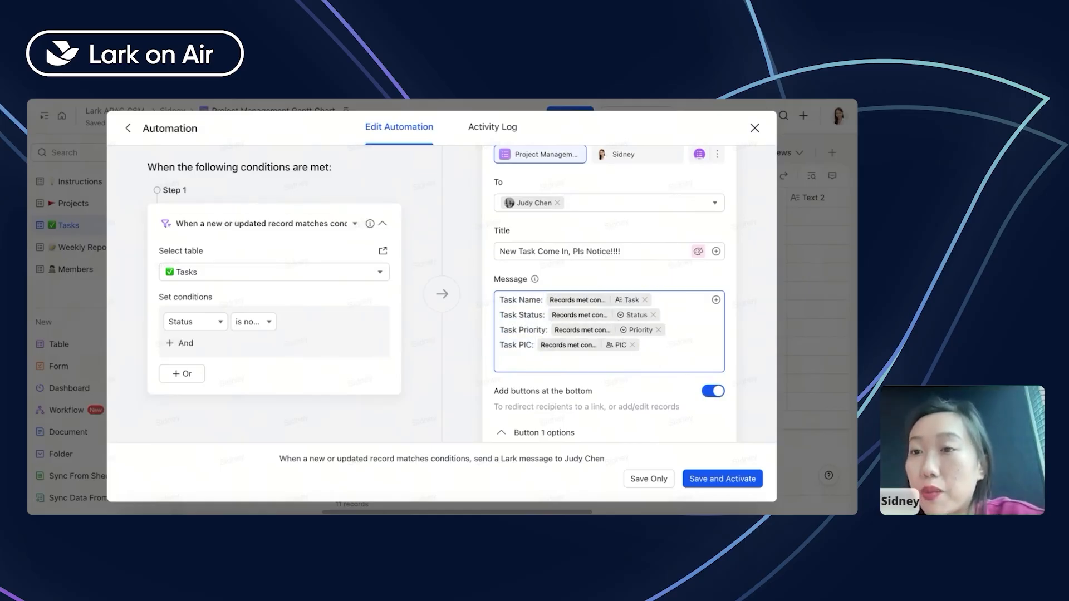
- Replace the fixed message recipient with the PIC field from the records that met the conditions in step 1
scroll(633, 210, up, 2)
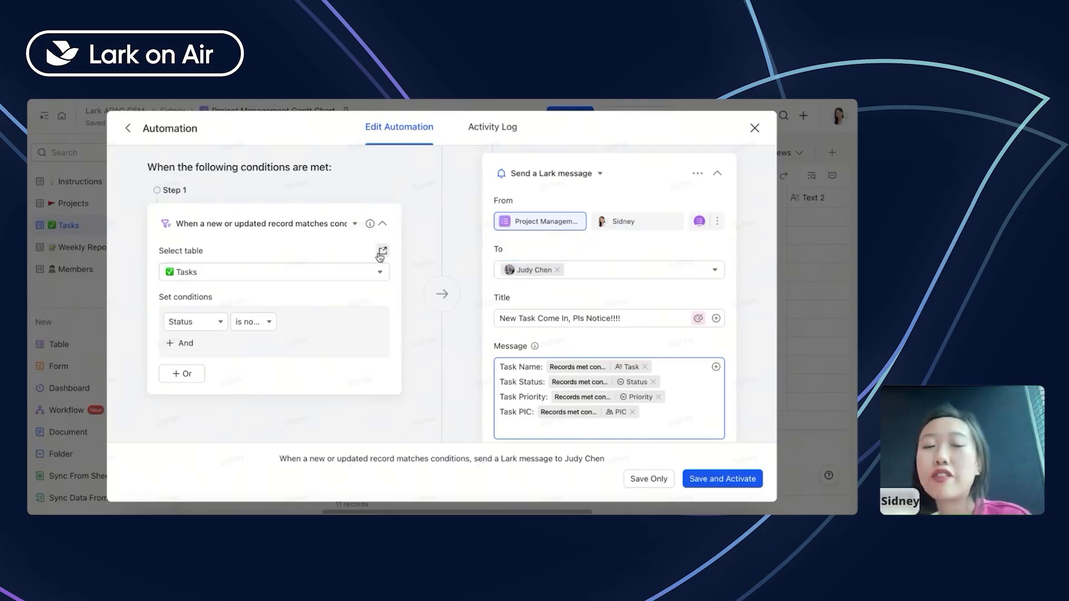
click(557, 270)
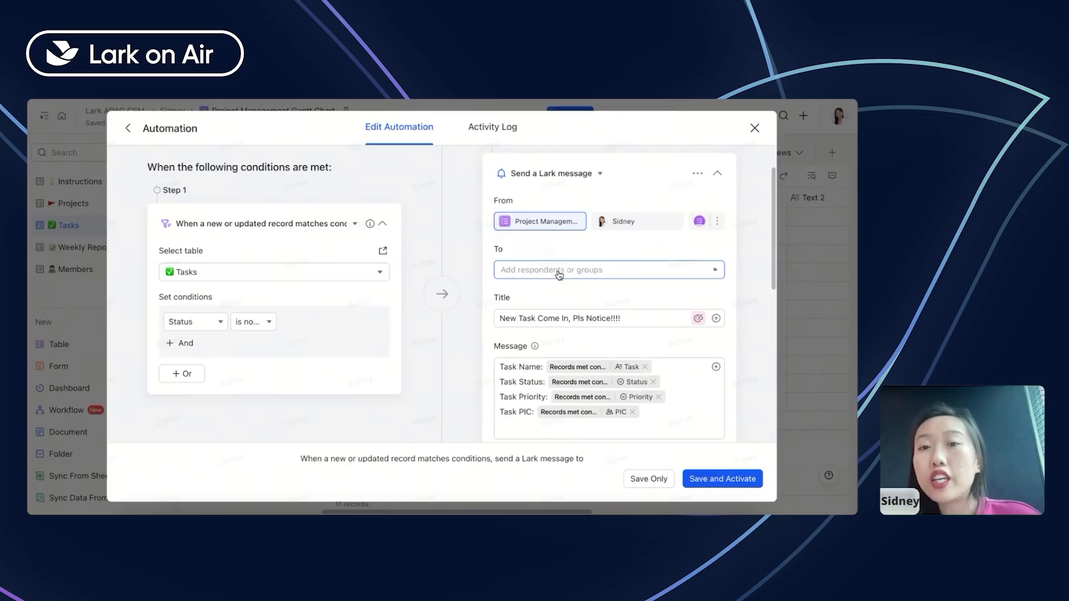
click(559, 273)
mouse_move(700, 496)
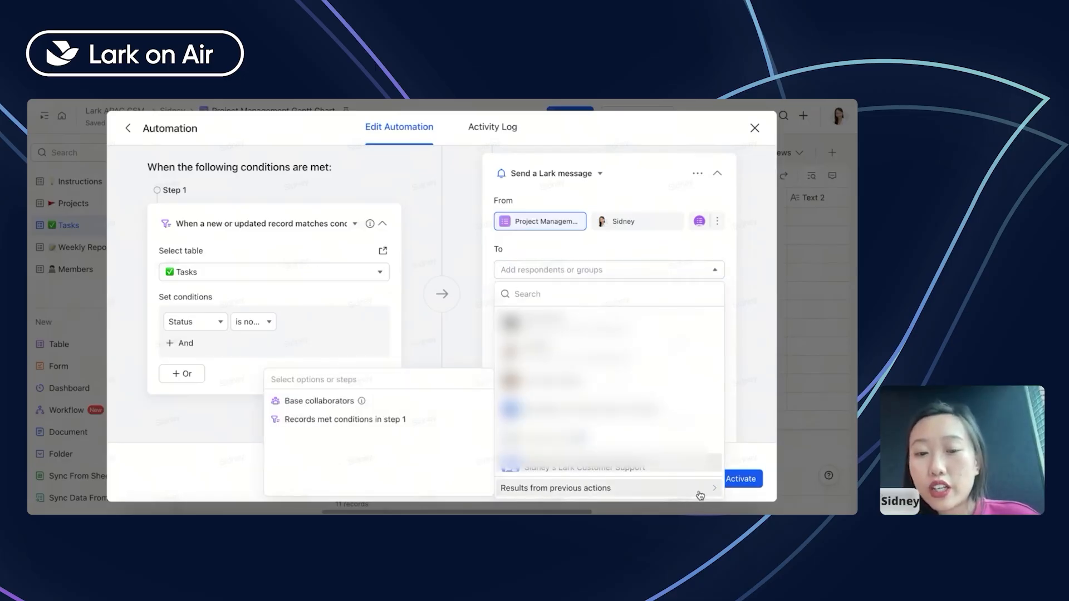
click(468, 420)
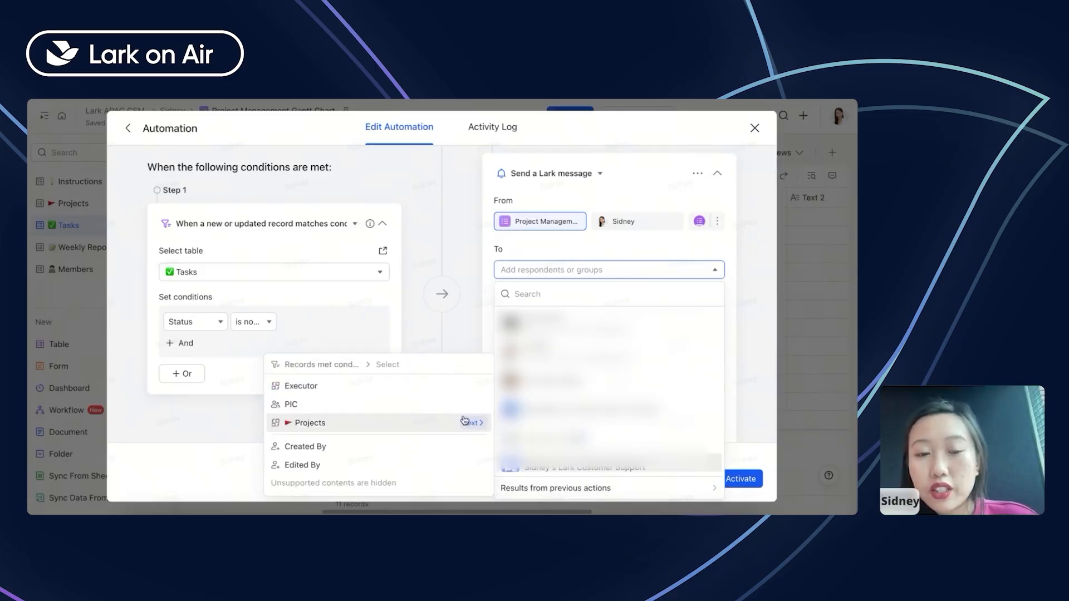
mouse_move(469, 410)
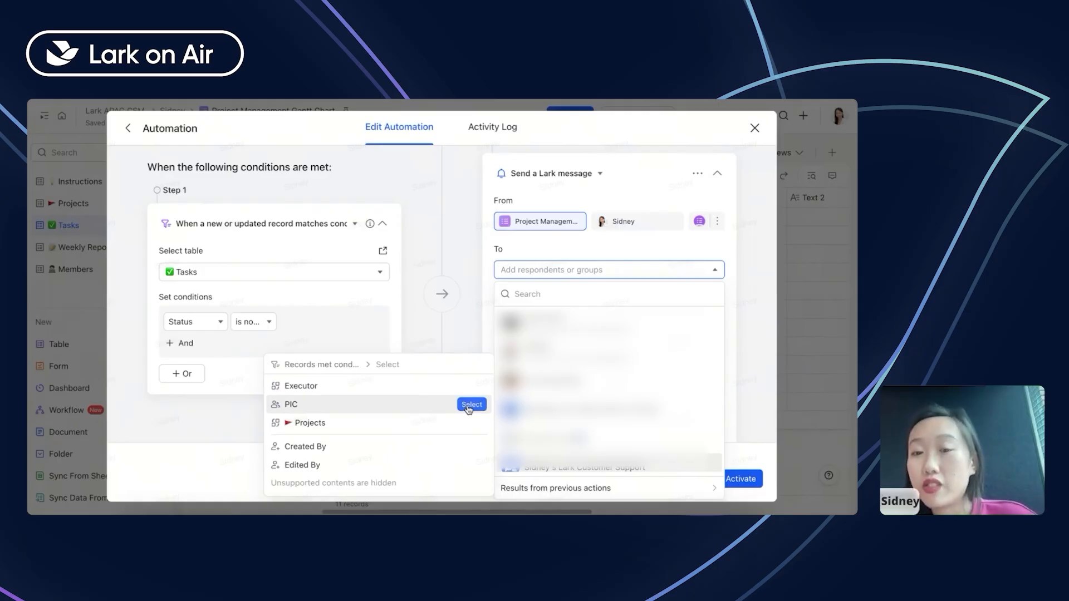
click(471, 405)
- Save and activate the automation with its Check Now button settings
scroll(622, 254, down, 2)
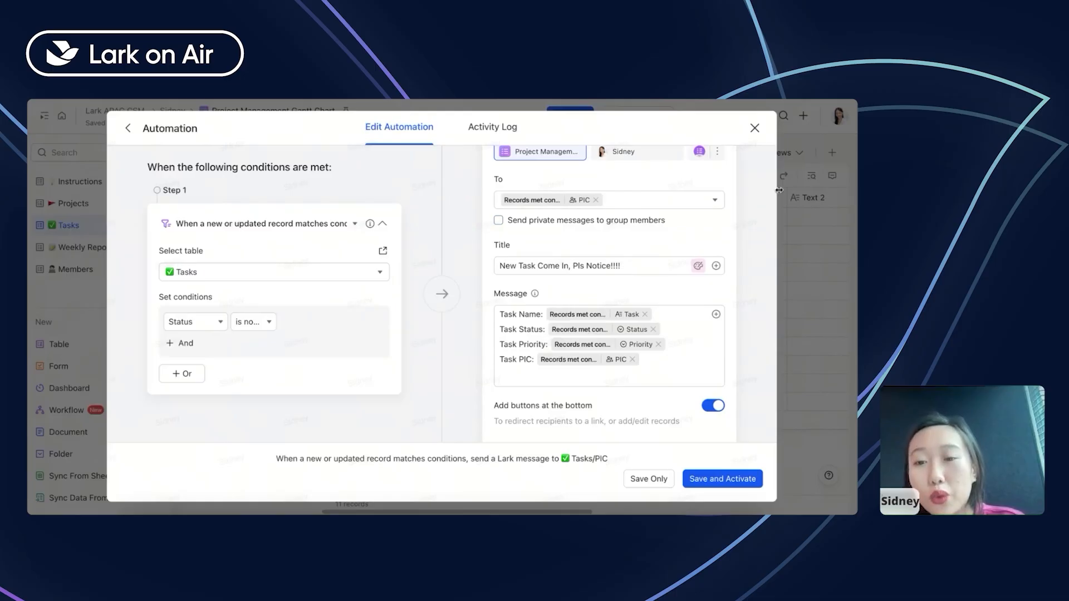
scroll(585, 310, down, 3)
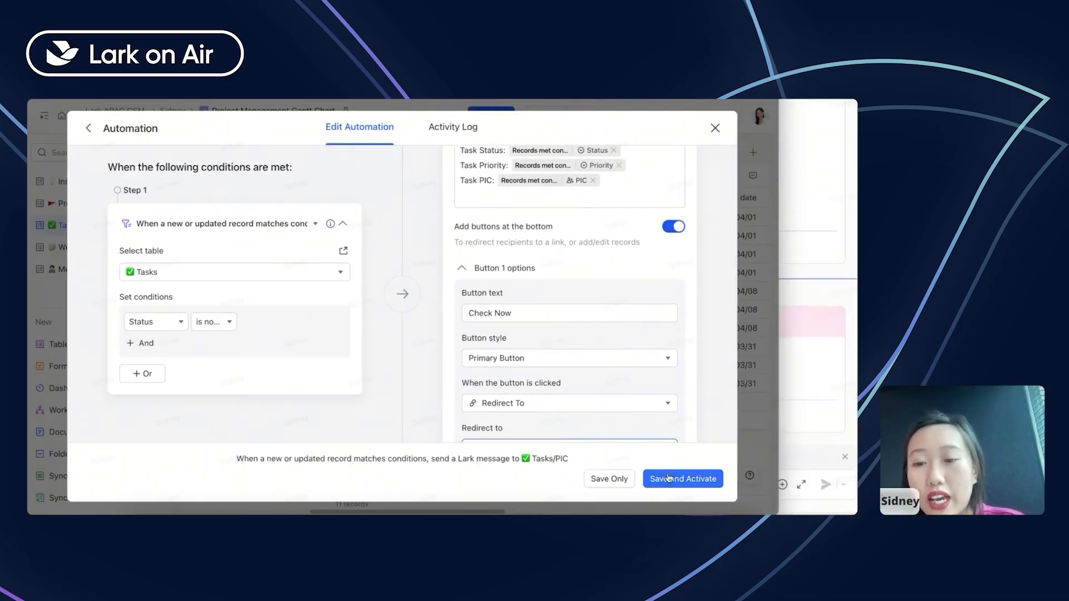
click(669, 477)
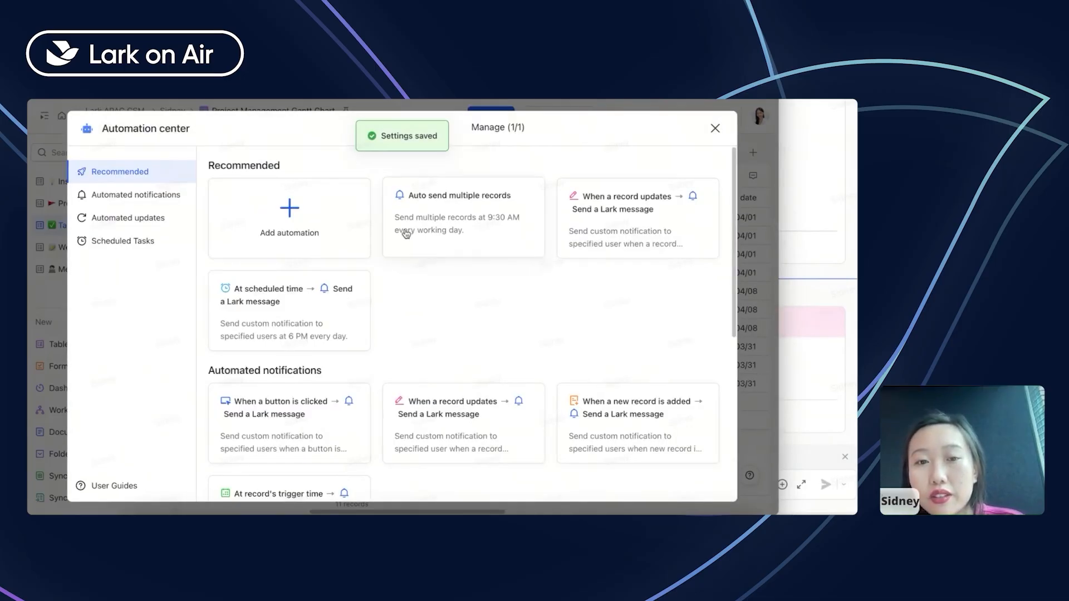
- Deactivate the saved automation in the managed automations list and rename it "New Task Notice"
click(494, 129)
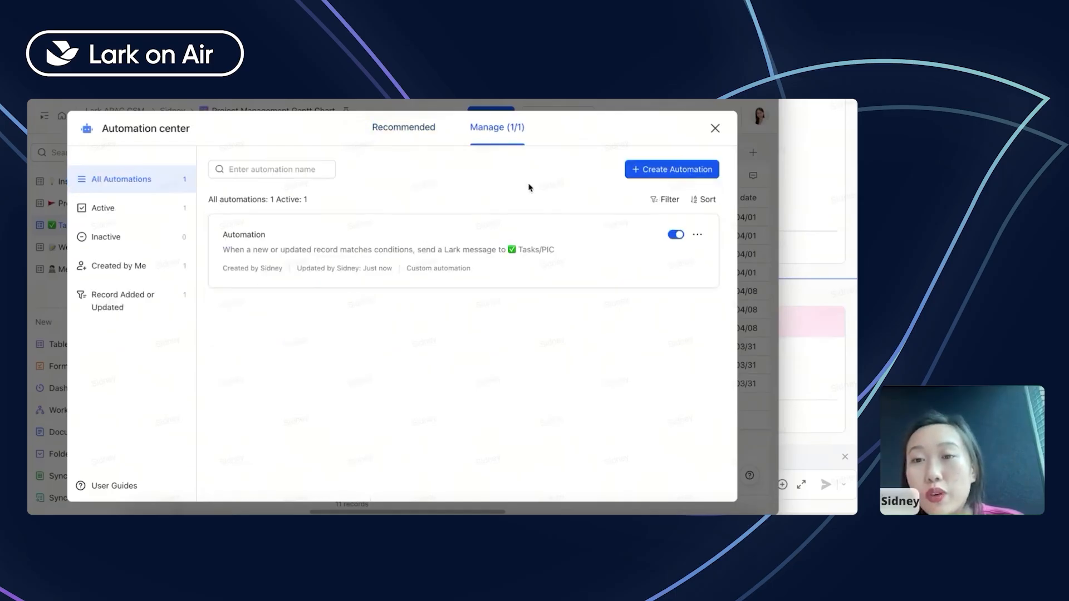
click(678, 232)
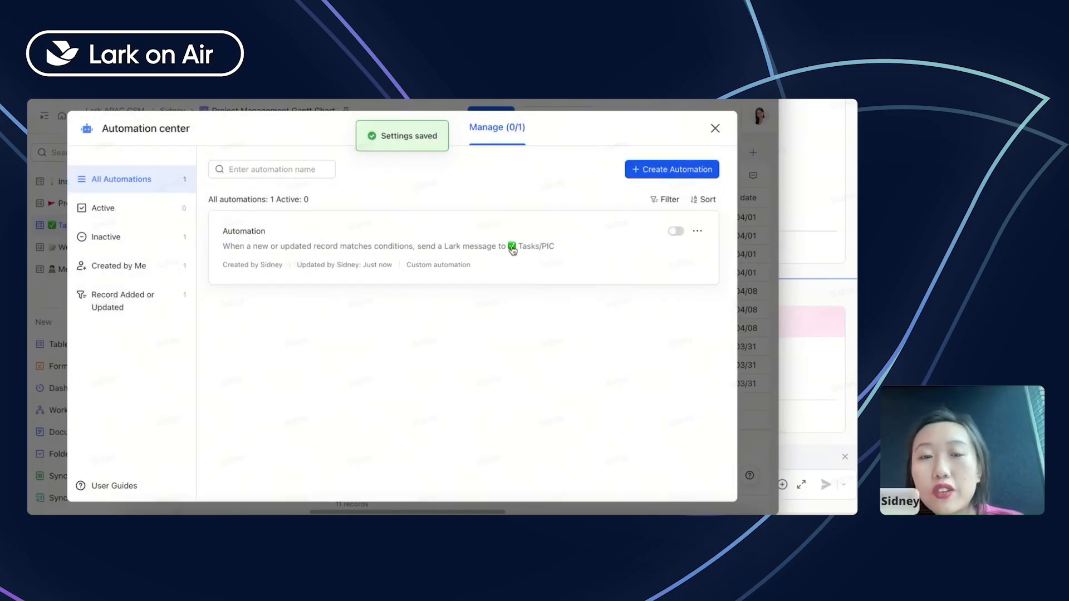
click(353, 232)
click(122, 128)
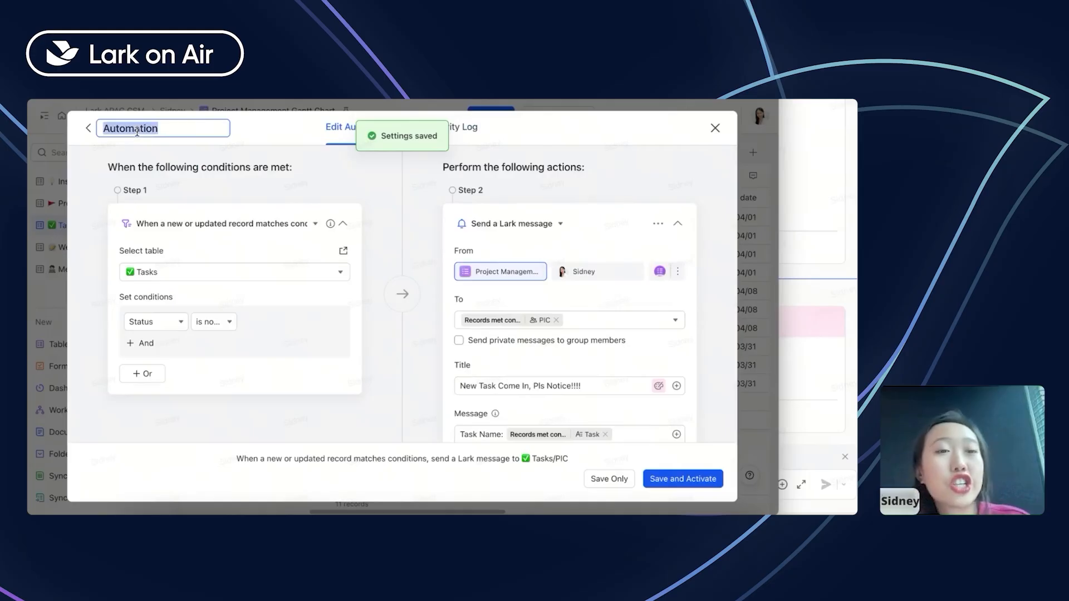
key(BackSpace)
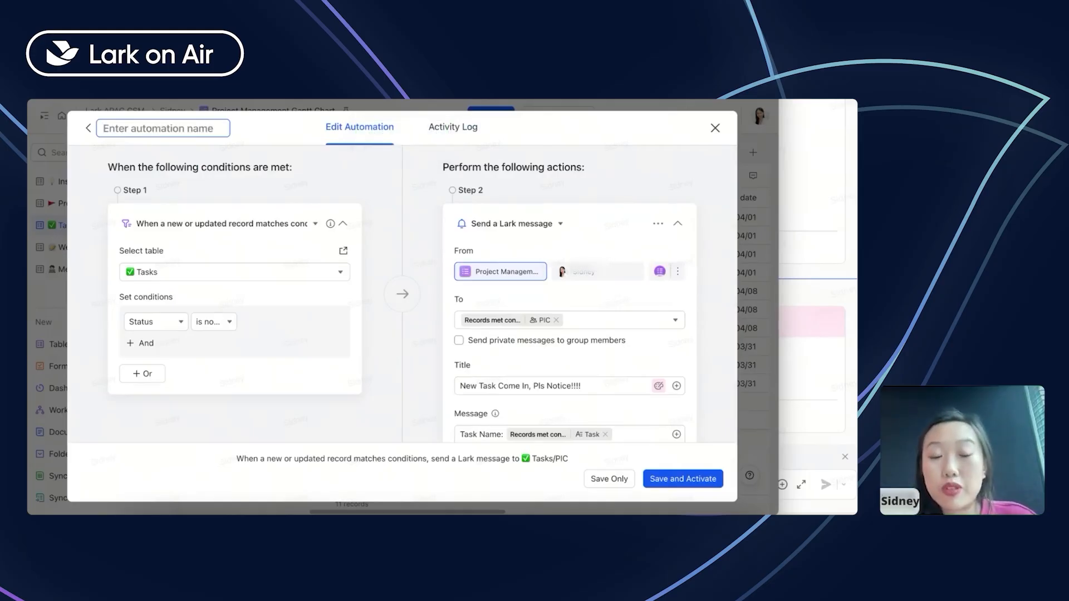
text(New )
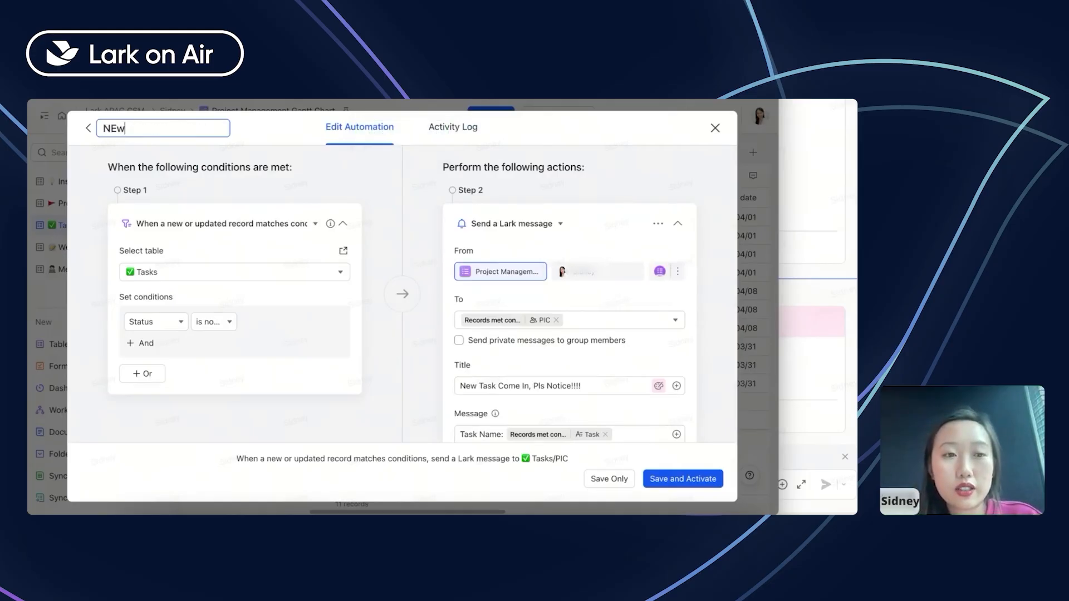
text(Task Notice)
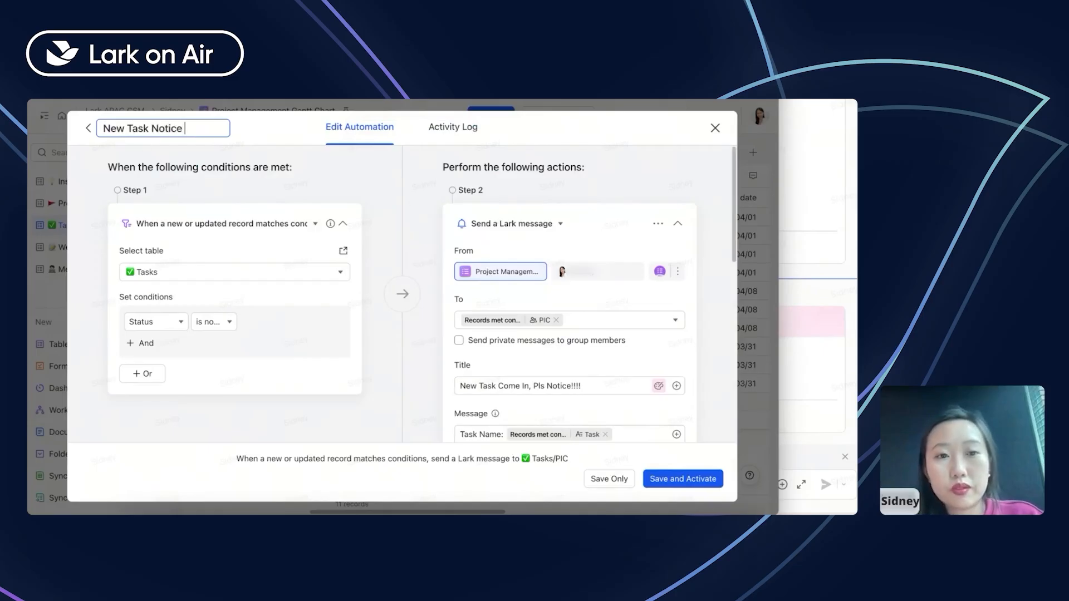
click(395, 198)
- Send a preview of the message and show the Base Assistant preview in its original language
scroll(568, 251, down, 10)
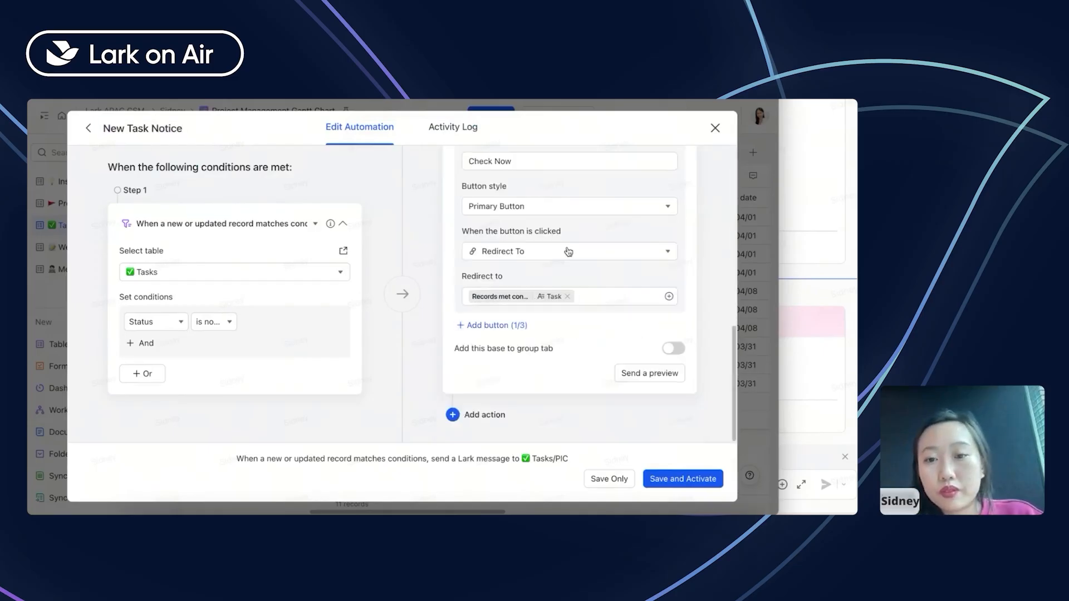
click(649, 374)
click(492, 356)
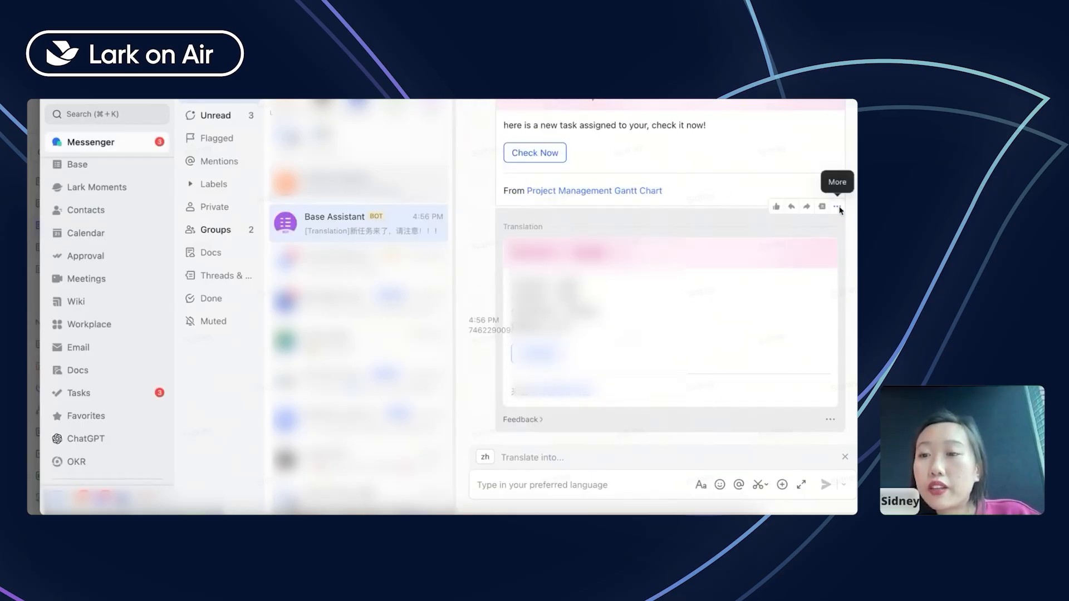
click(837, 207)
click(788, 309)
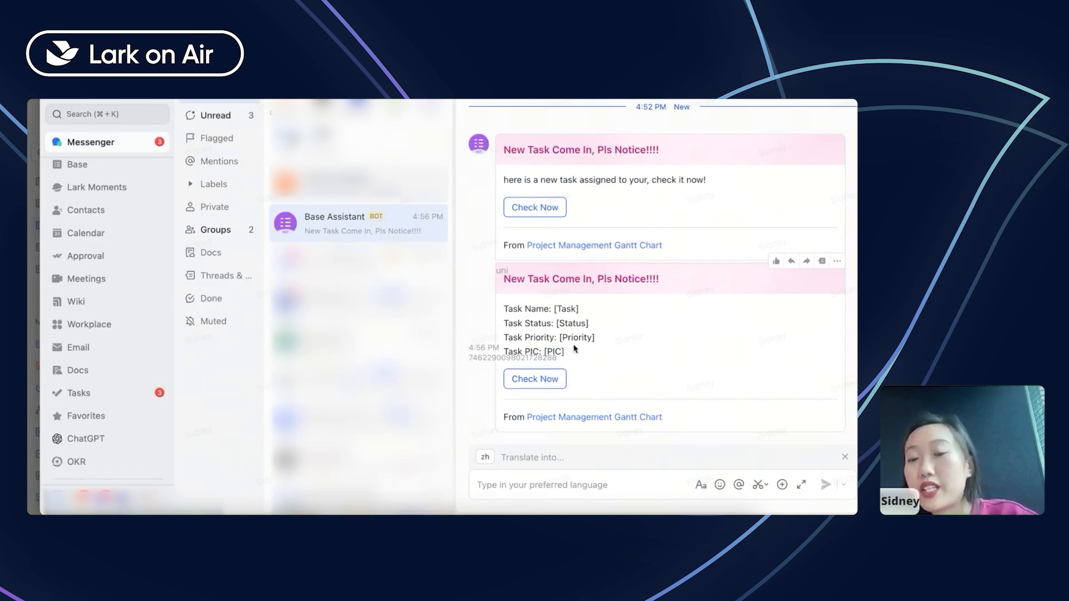
- Return to the automation editor, save and activate New Task Notice, and close the automation center
click(28, 271)
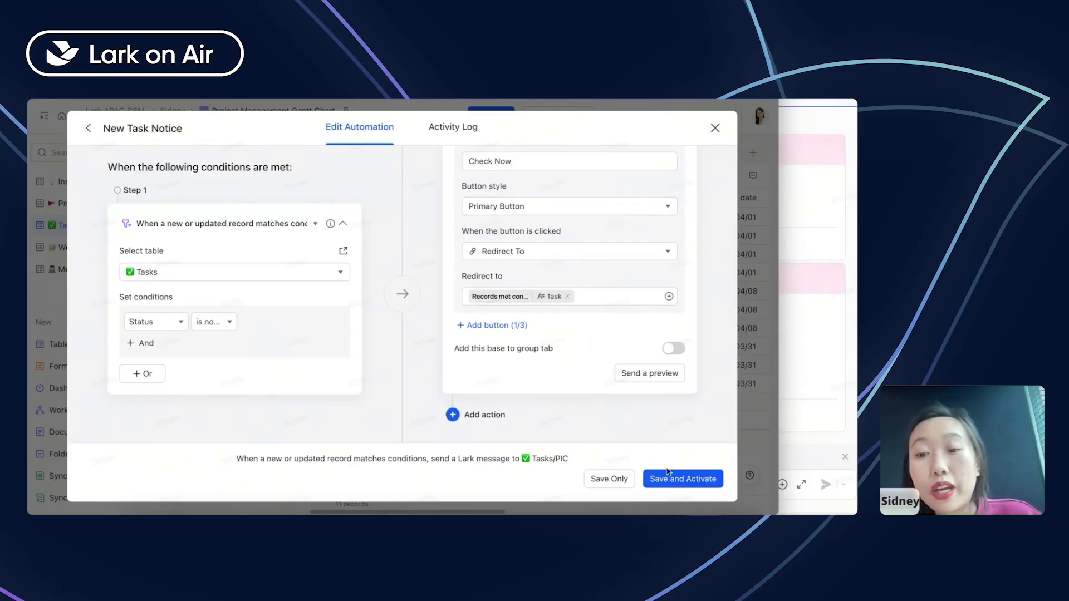
click(681, 479)
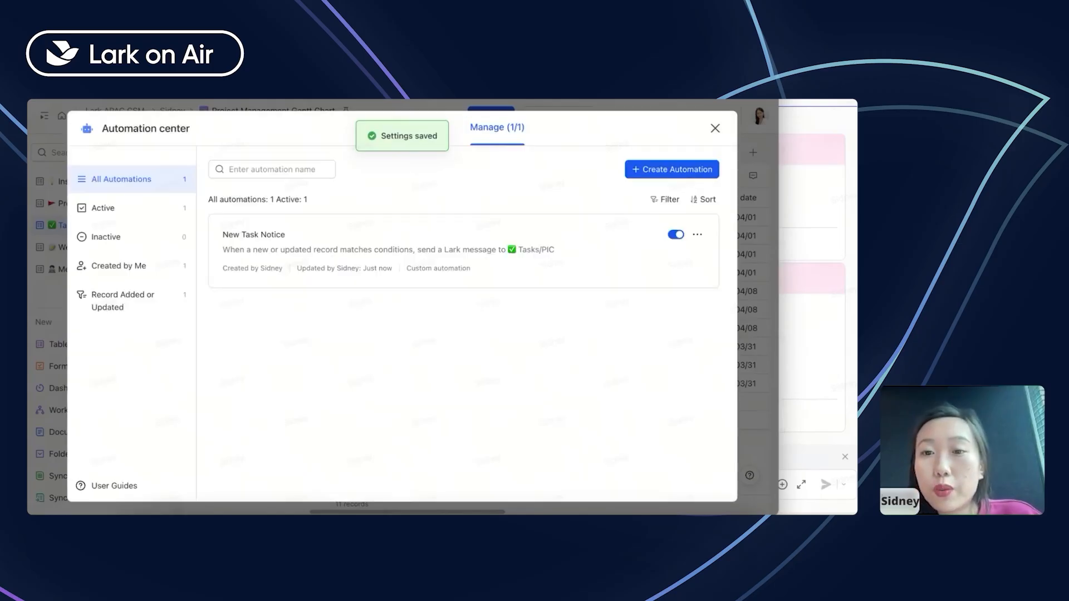
click(716, 129)
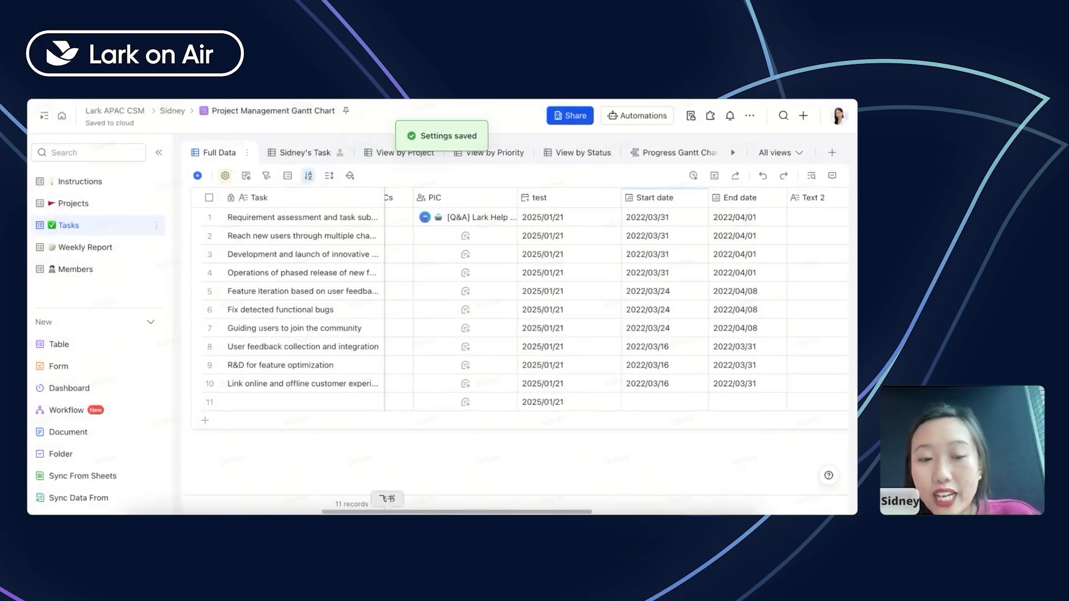
- Review the New Task Notice entry in the automation center and return to the Tasks table
click(644, 117)
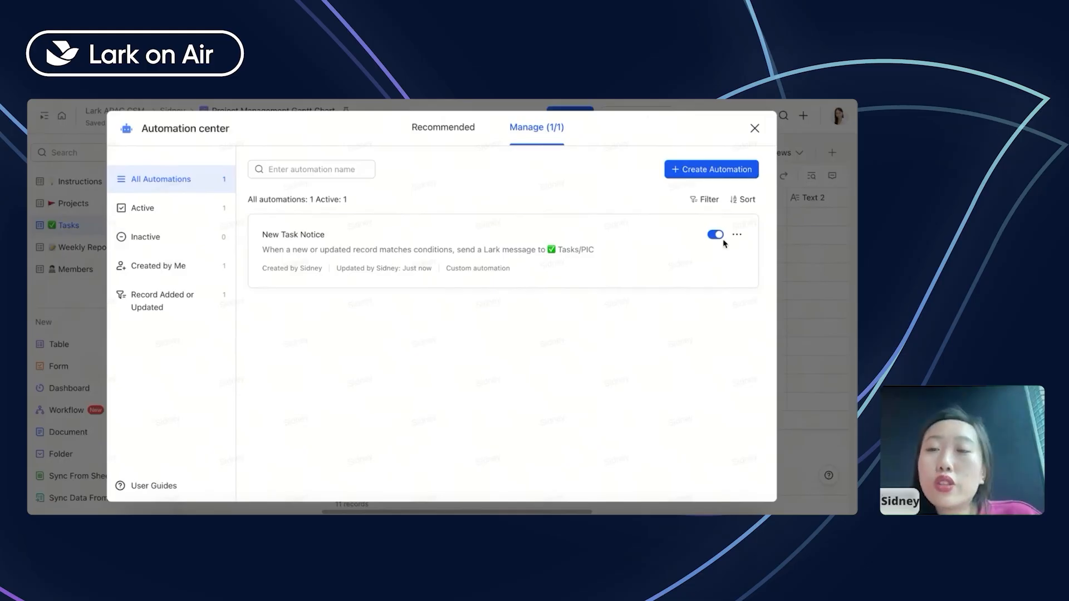
click(755, 130)
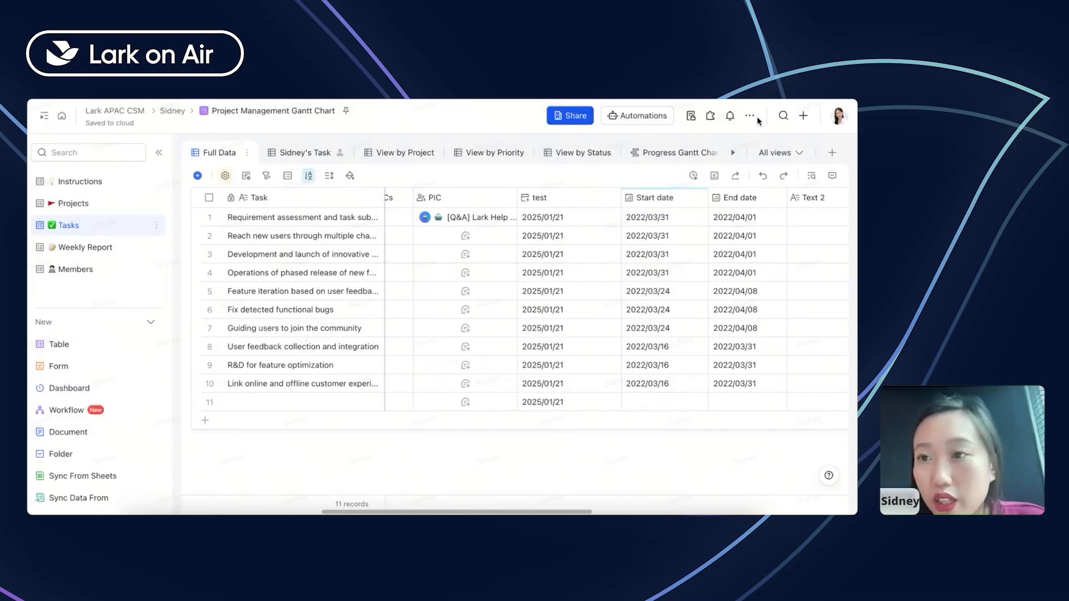
click(804, 117)
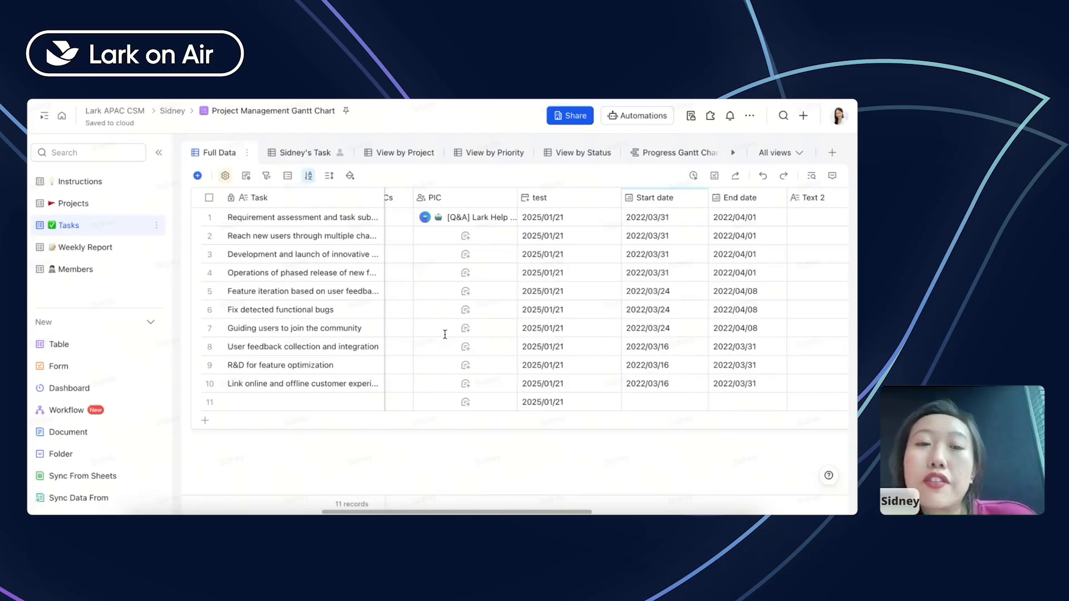
scroll(590, 397, right, 1)
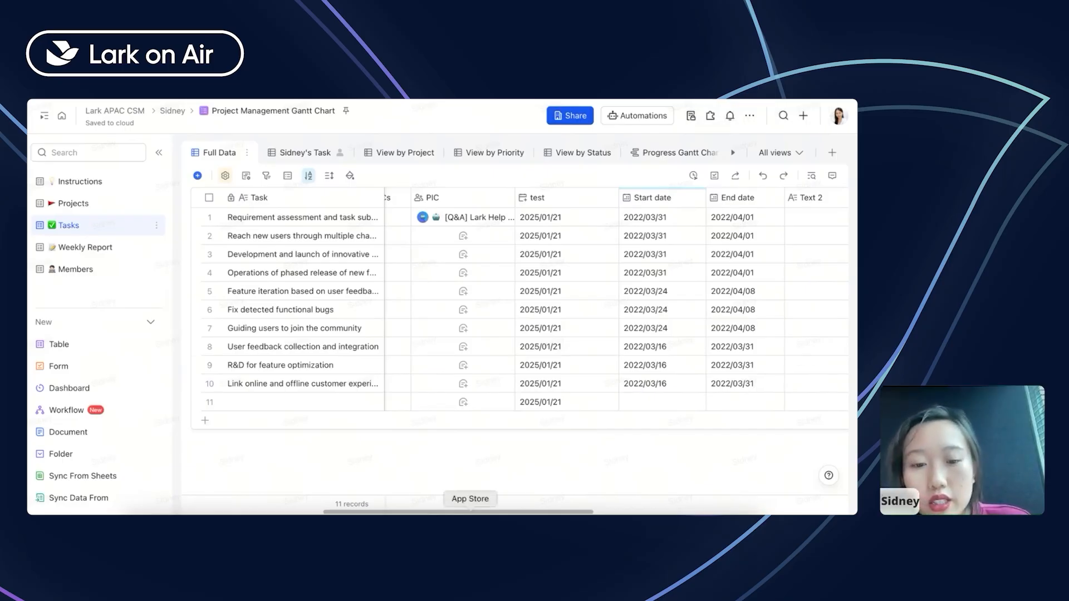
click(360, 515)
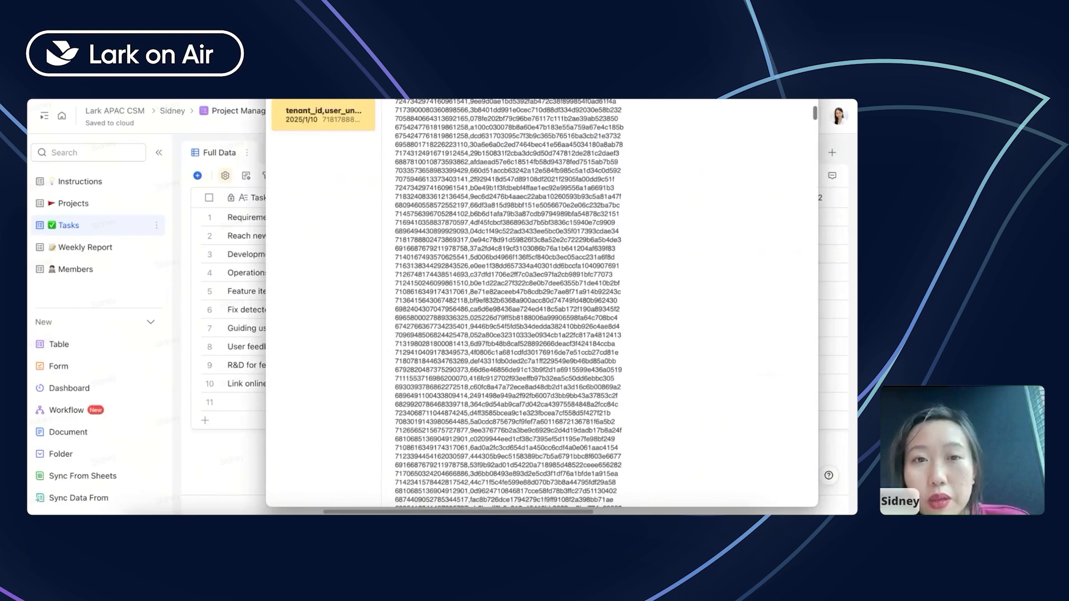
- Switch to the Notes app, move its window aside, and title the new note "Email Sync"
click(436, 61)
drag(462, 62, 599, 146)
text(L)
key(BackSpace)
text(Gmail)
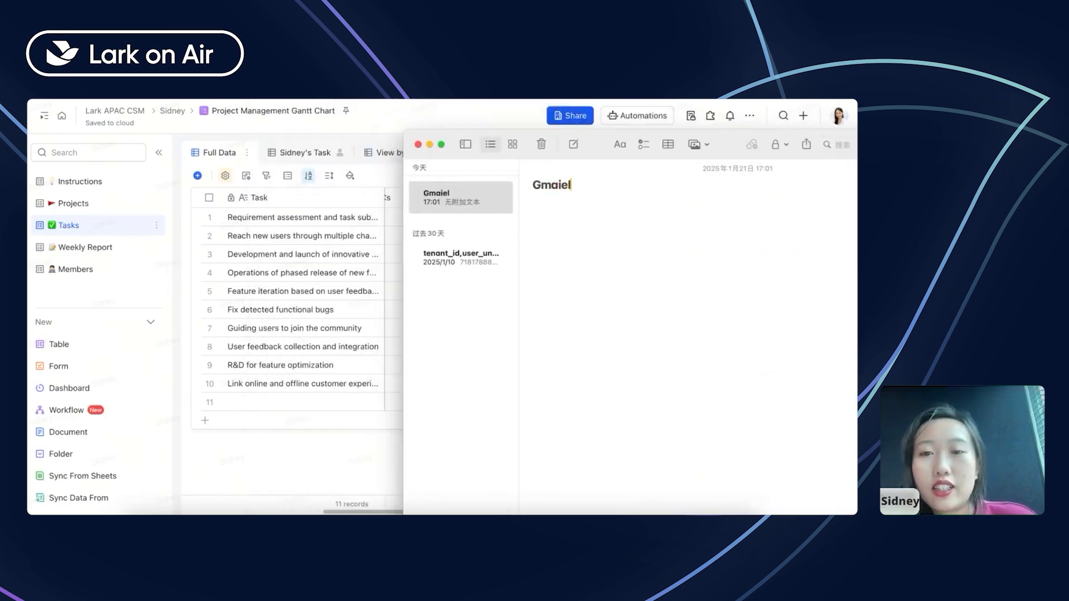
key(BackSpace)
key(BackSpace)
key(BackSpace)
key(BackSpace)
key(BackSpace)
text(Em)
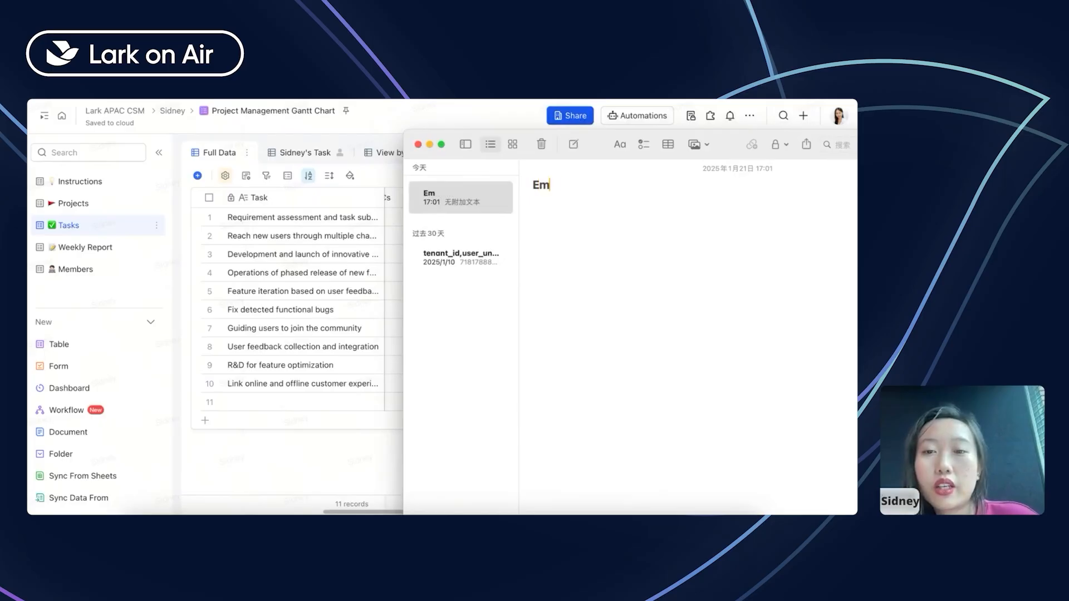
text(ail Sync)
key(Return)
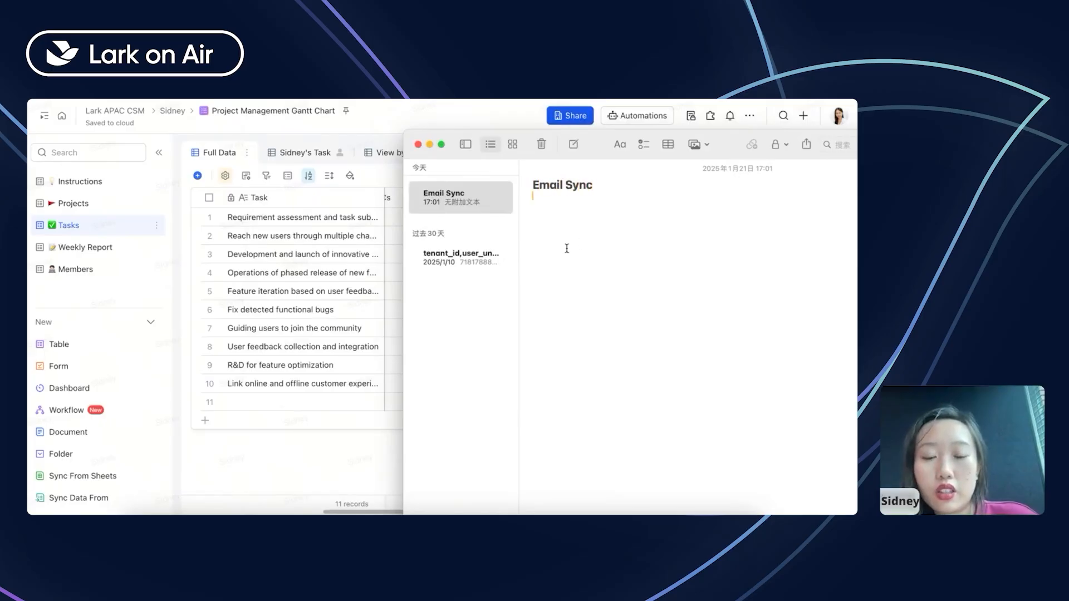
- Add the lines "Google sheet" and "Data input" to the note and minimize the Notes window
text(Google)
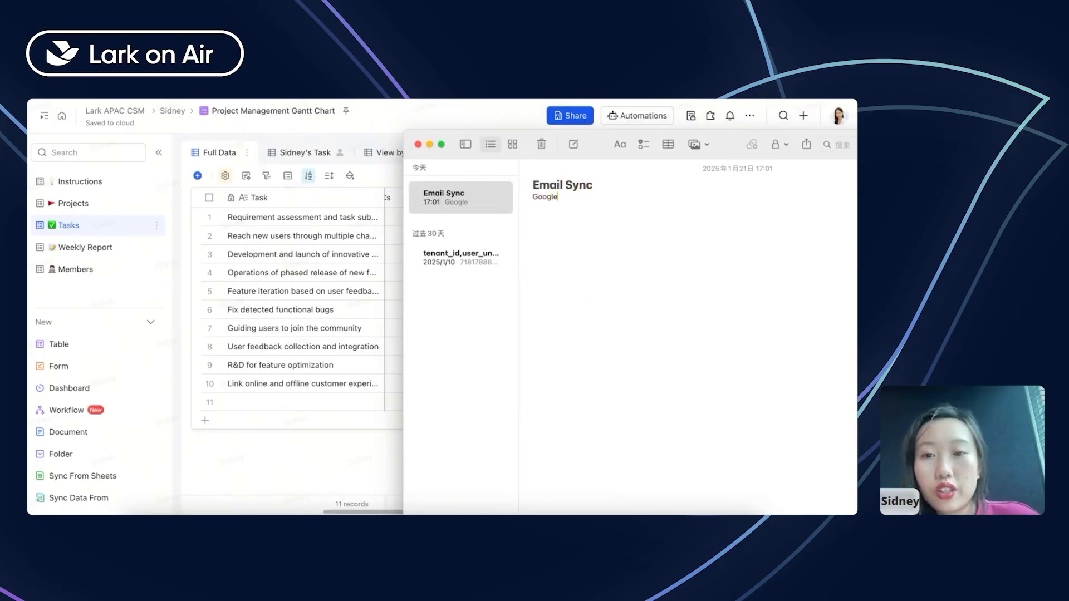
text( sheet )
text(Data input)
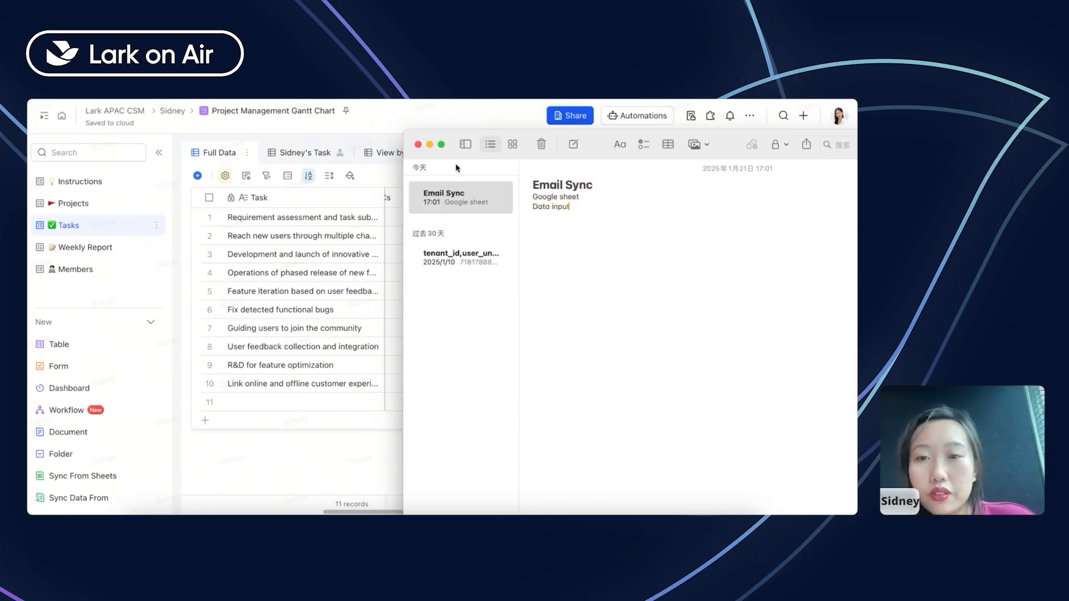
click(430, 145)
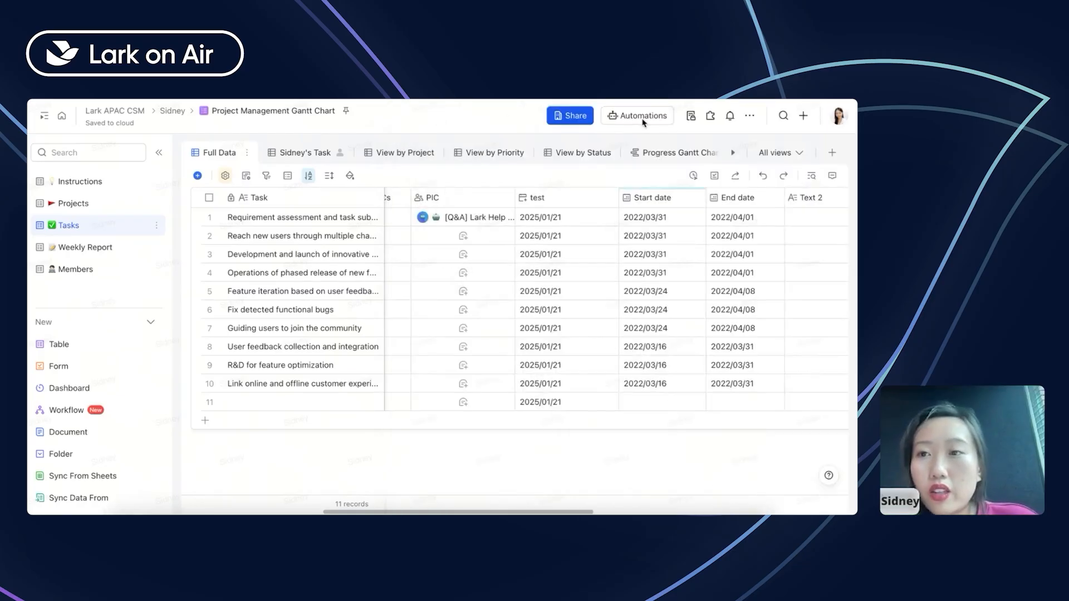
- Check the automation center briefly and turn on advanced permissions for the base
click(640, 116)
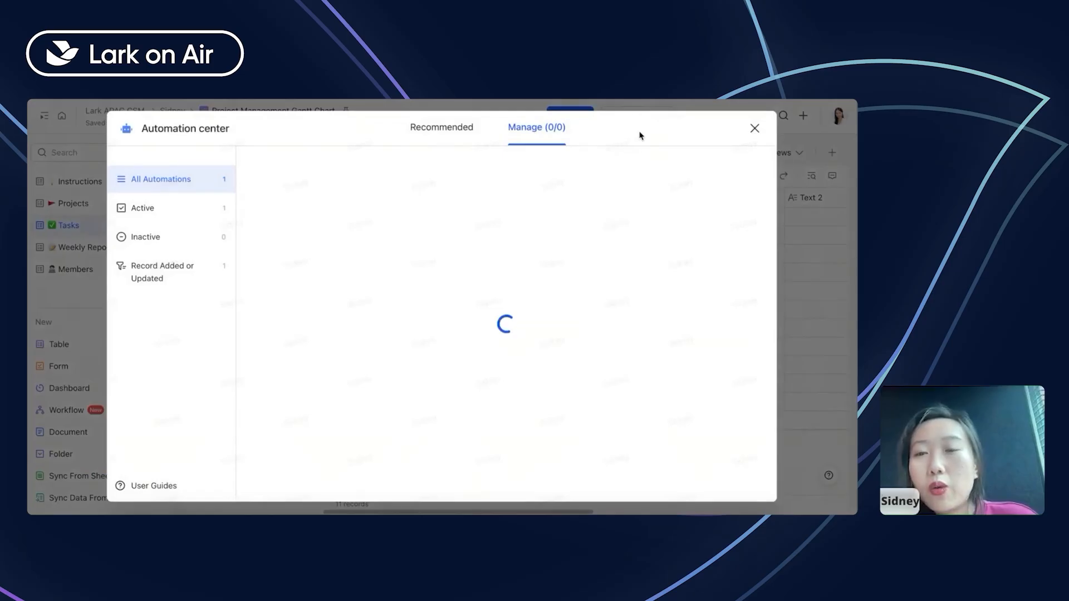
click(756, 129)
click(691, 115)
click(430, 397)
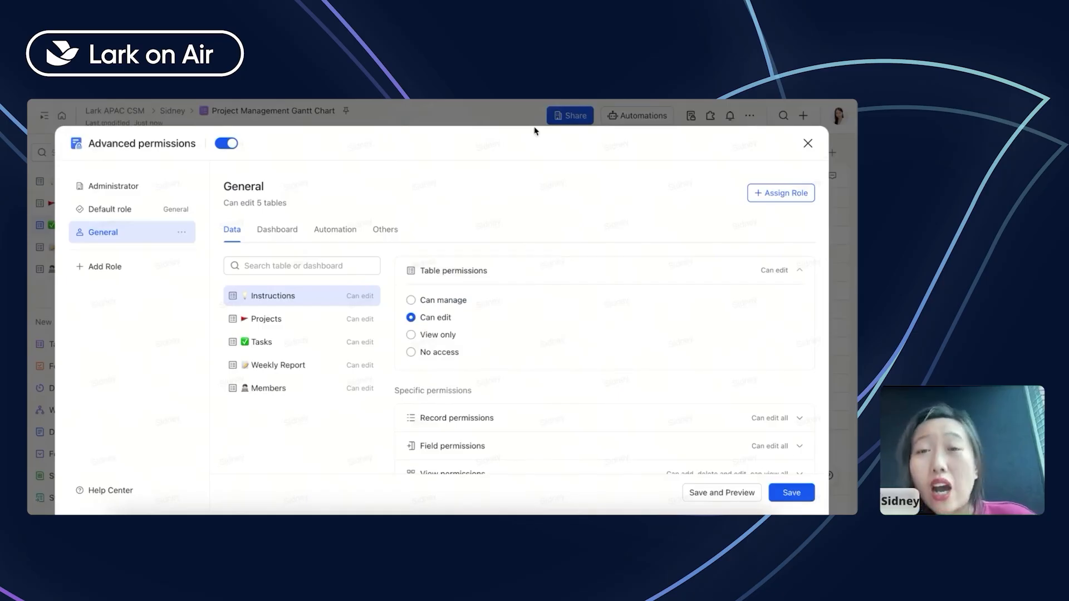
- Examine the General role's table and specific permissions, and return to the leading columns of the Tasks table
scroll(533, 170, down, 2)
scroll(526, 286, up, 2)
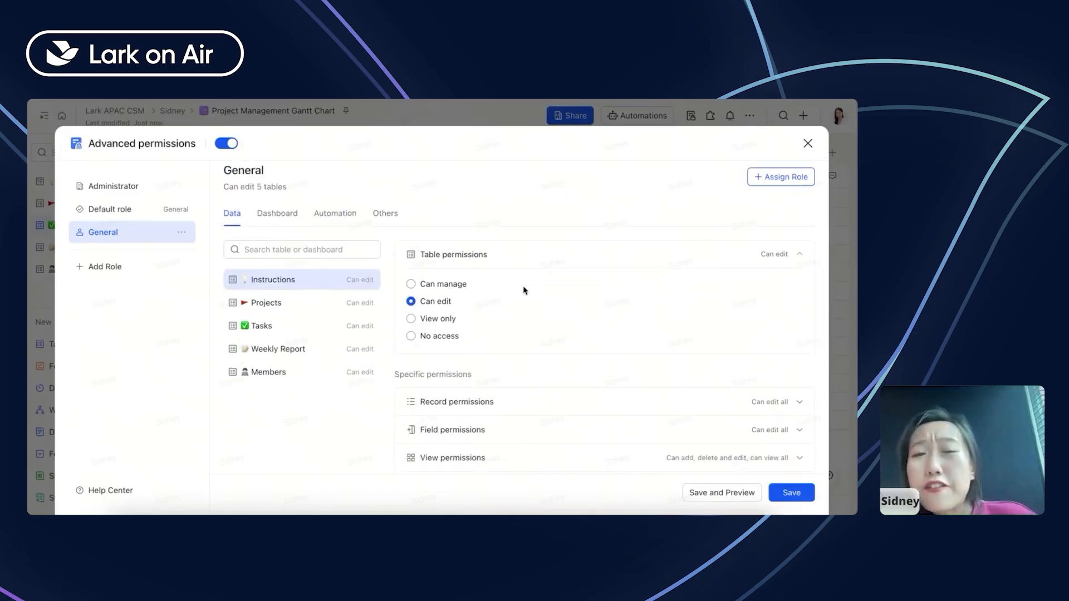
scroll(556, 242, down, 1)
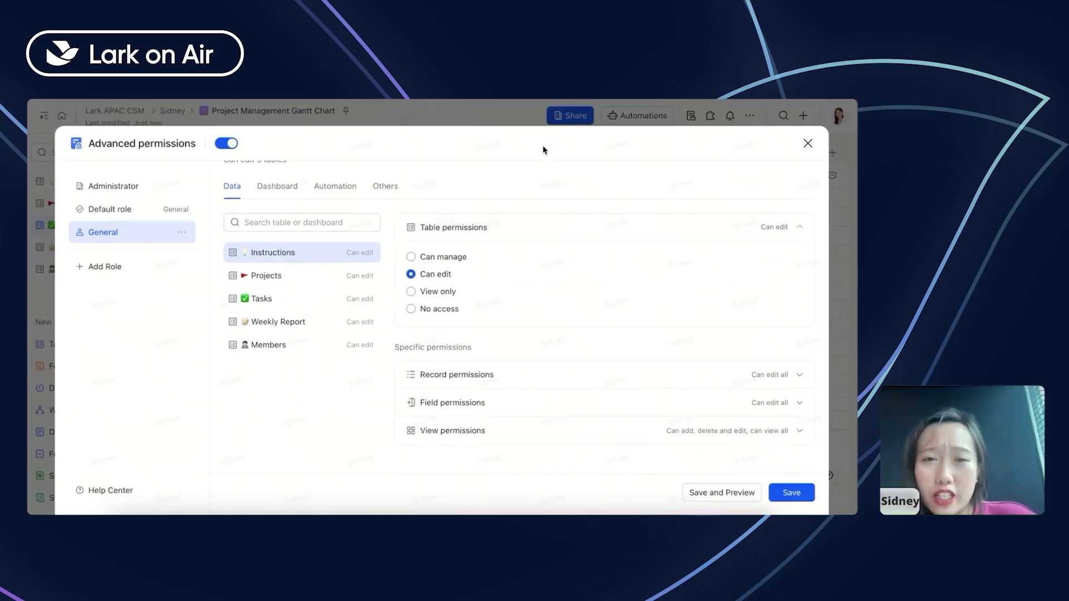
scroll(504, 224, up, 1)
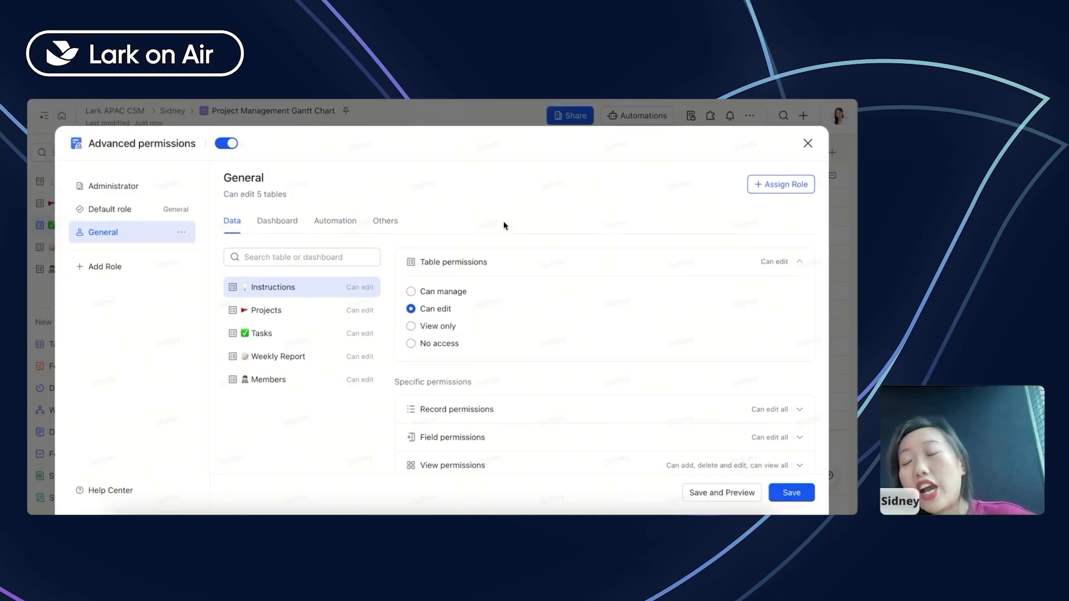
click(808, 143)
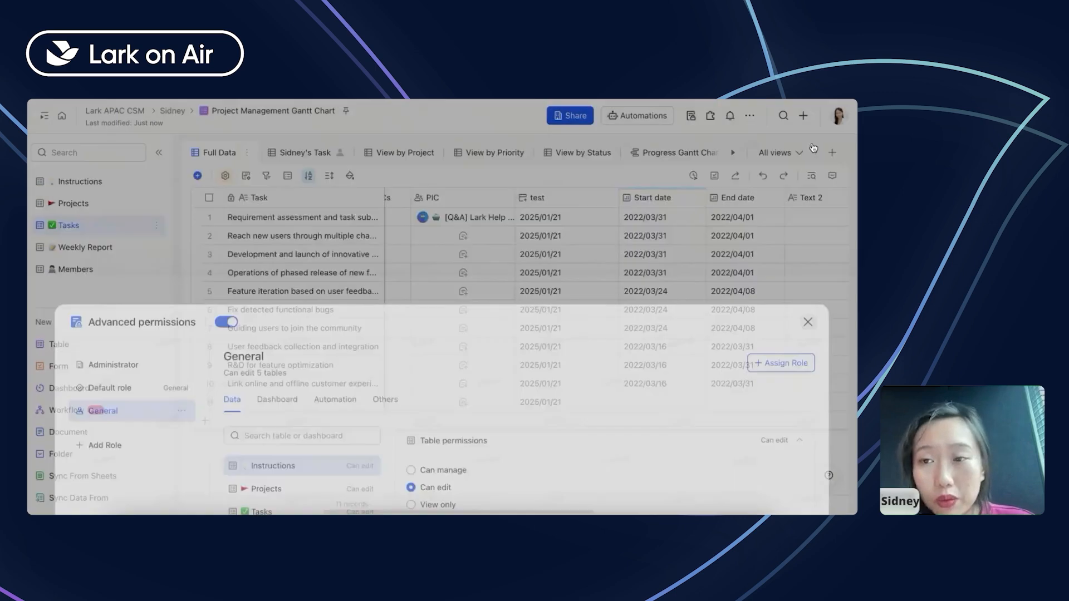
scroll(621, 277, left, 5)
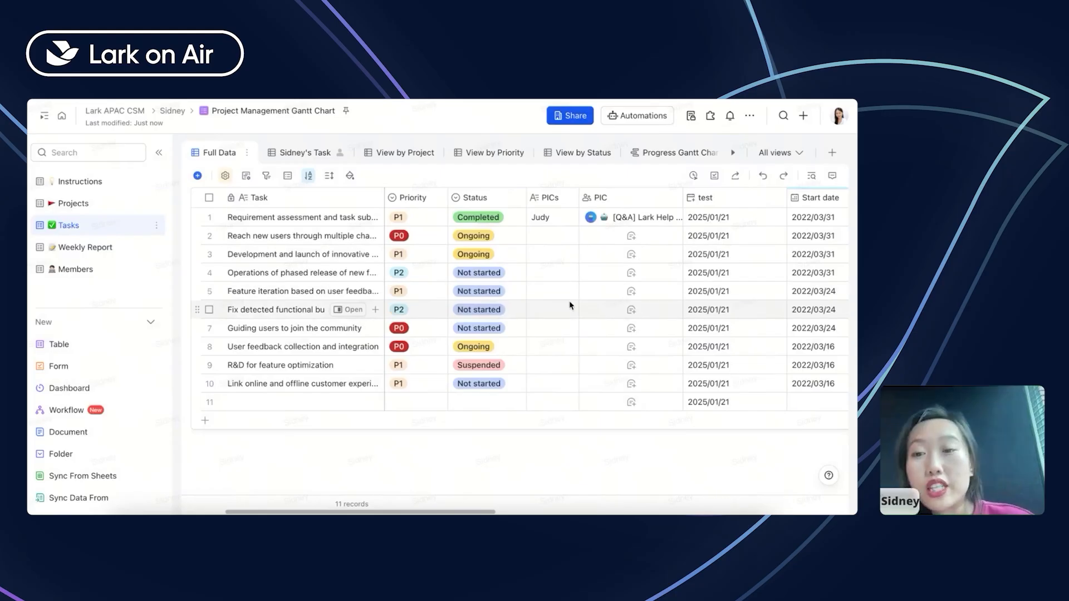
- Add a role named "East Region Sales" in the base's advanced permissions
click(692, 115)
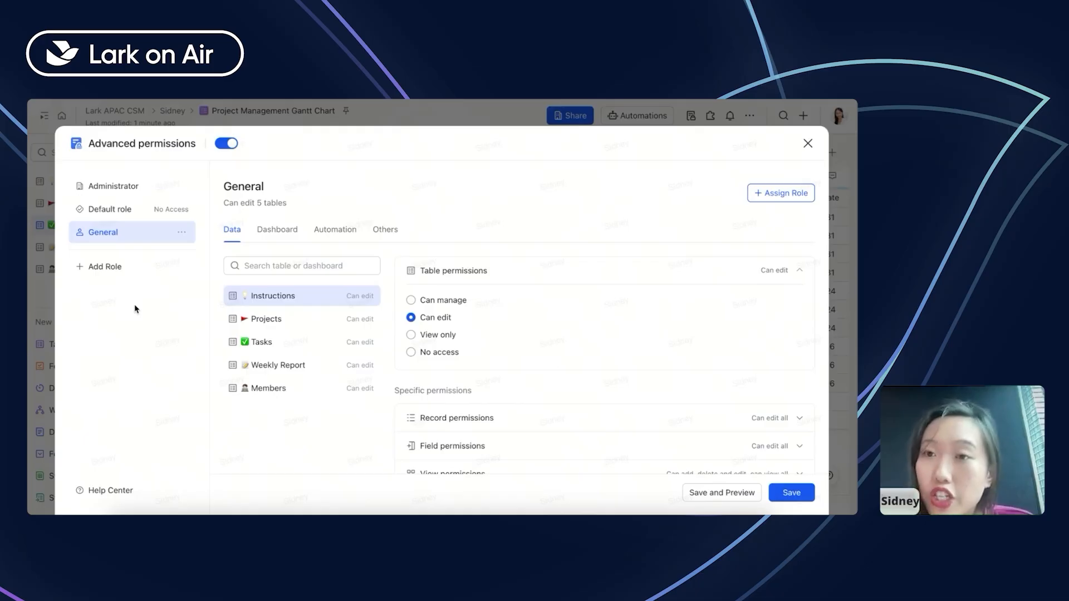
click(110, 270)
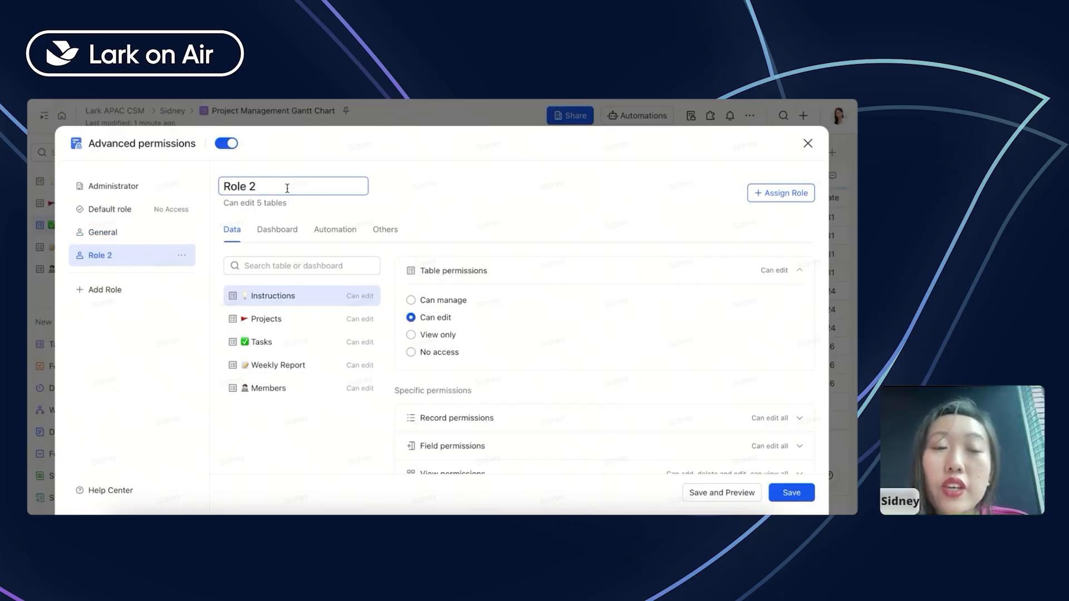
key(ctrl+a)
key(BackSpace)
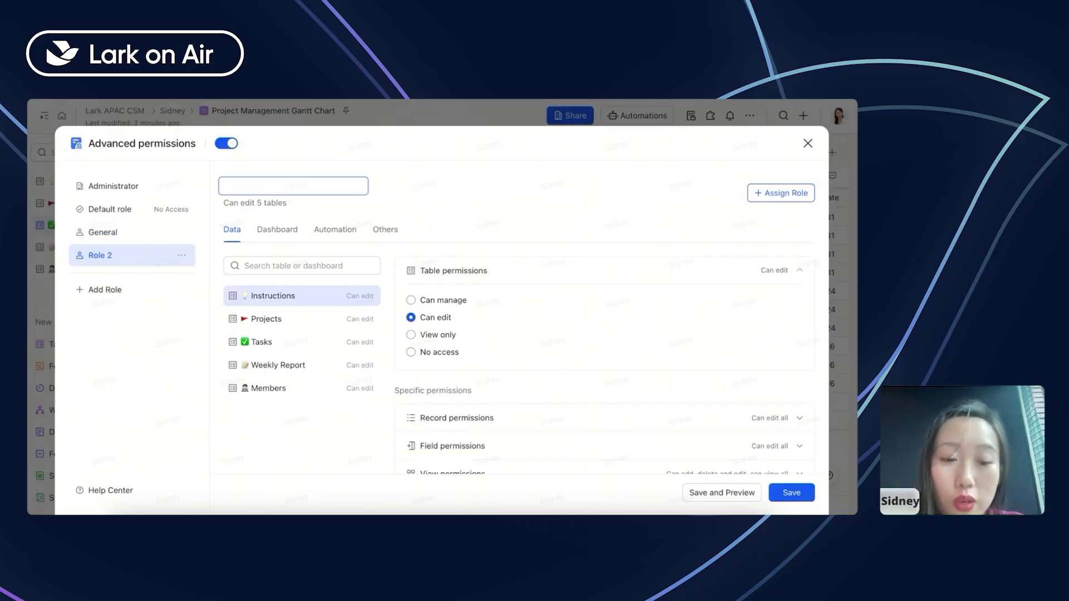
text(East)
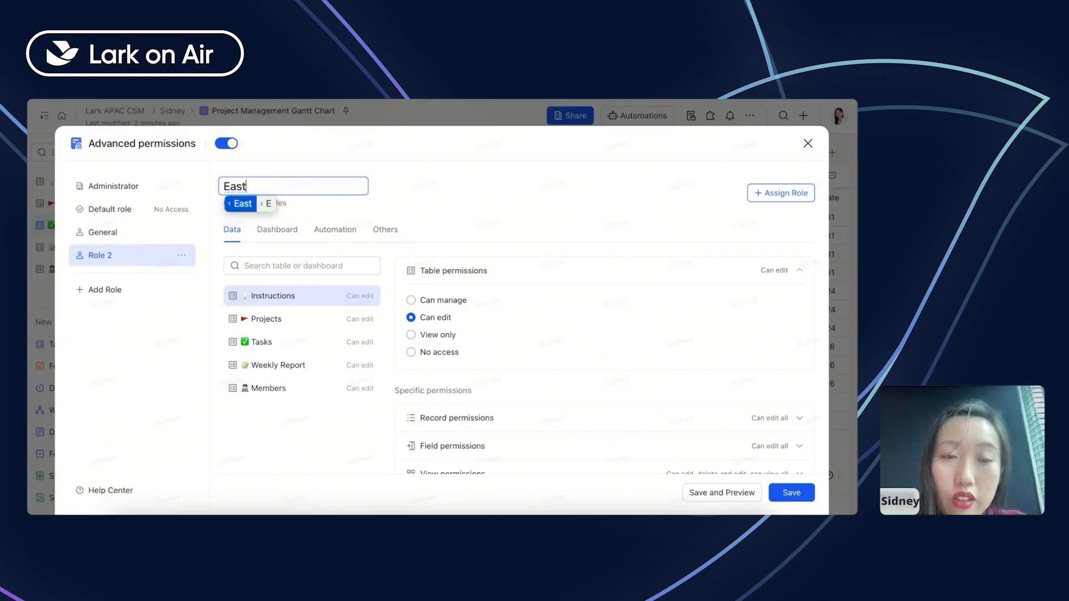
text( Regi)
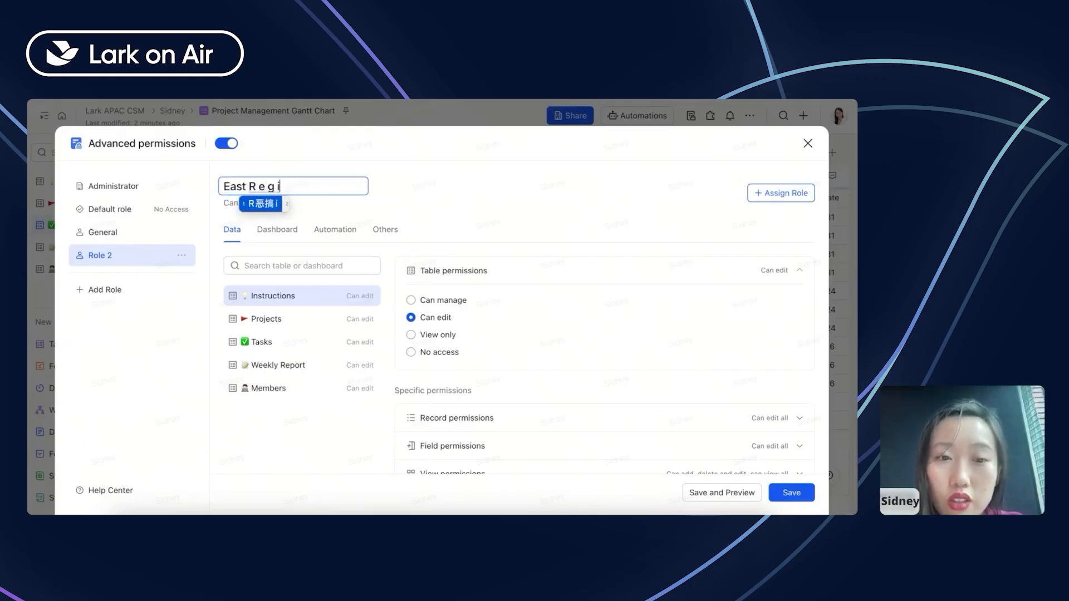
text(on Sales)
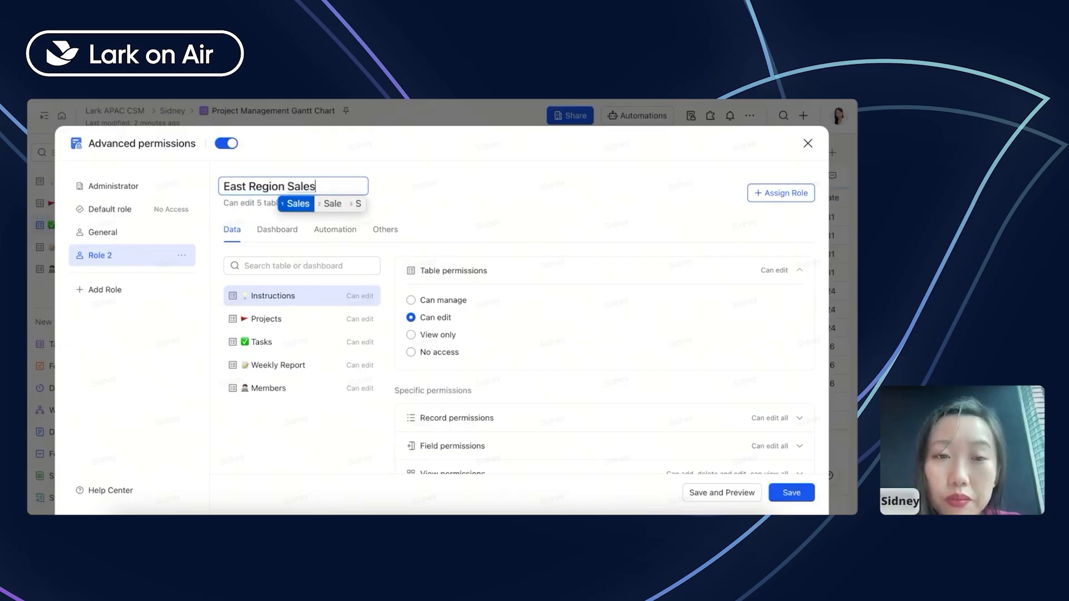
key(Return)
key(Return)
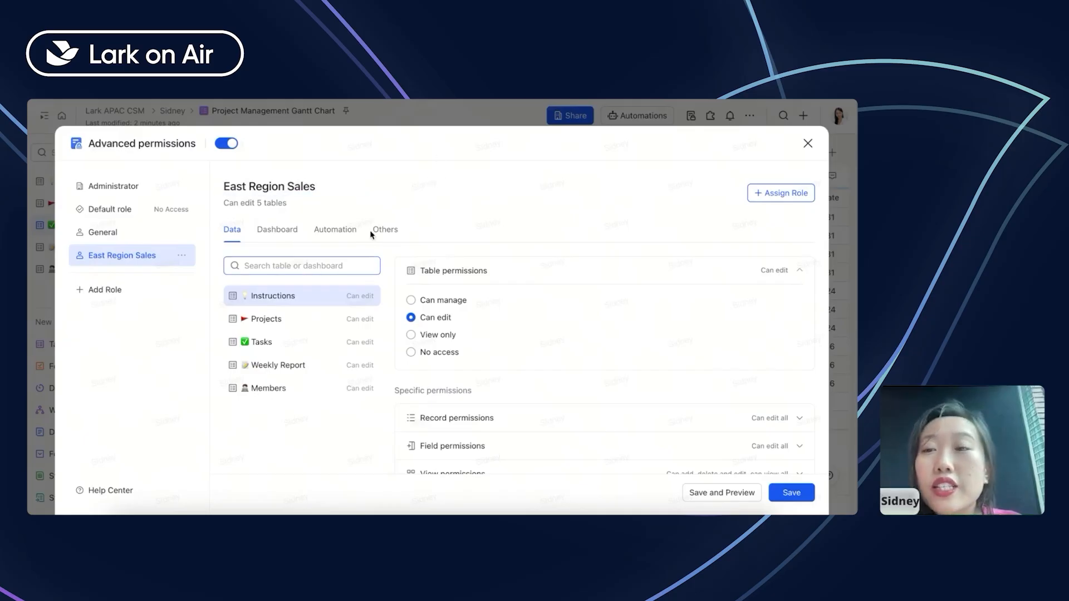
- Look through the East Region Sales role's permissions for the Projects, Tasks and Members tables
click(299, 318)
click(292, 343)
click(292, 388)
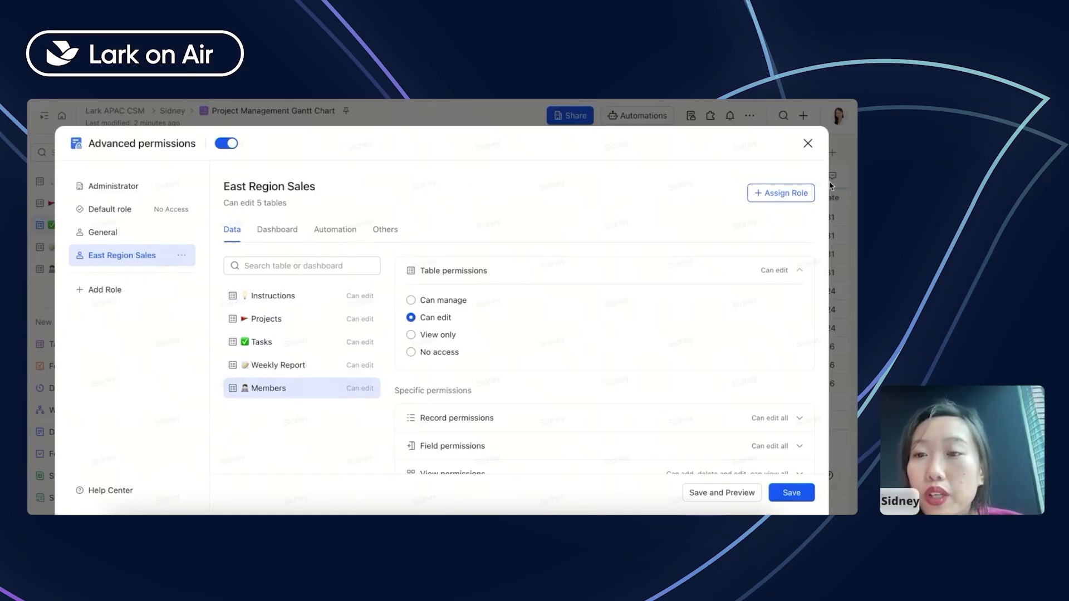
- Assign three members to the East Region Sales role, save the assignment, and return to the role's data permissions
click(797, 194)
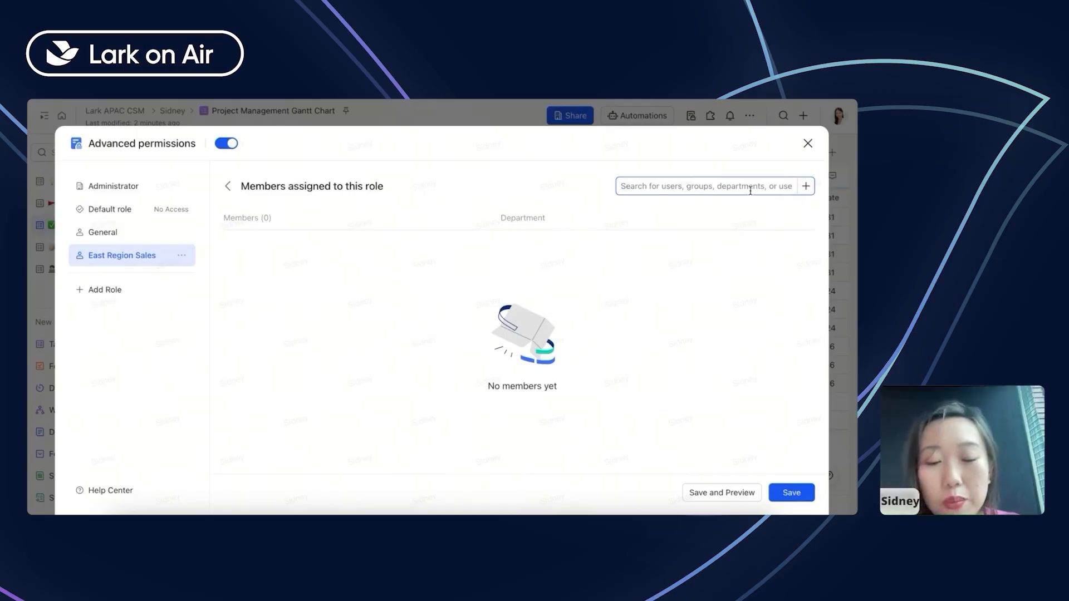
text(judy)
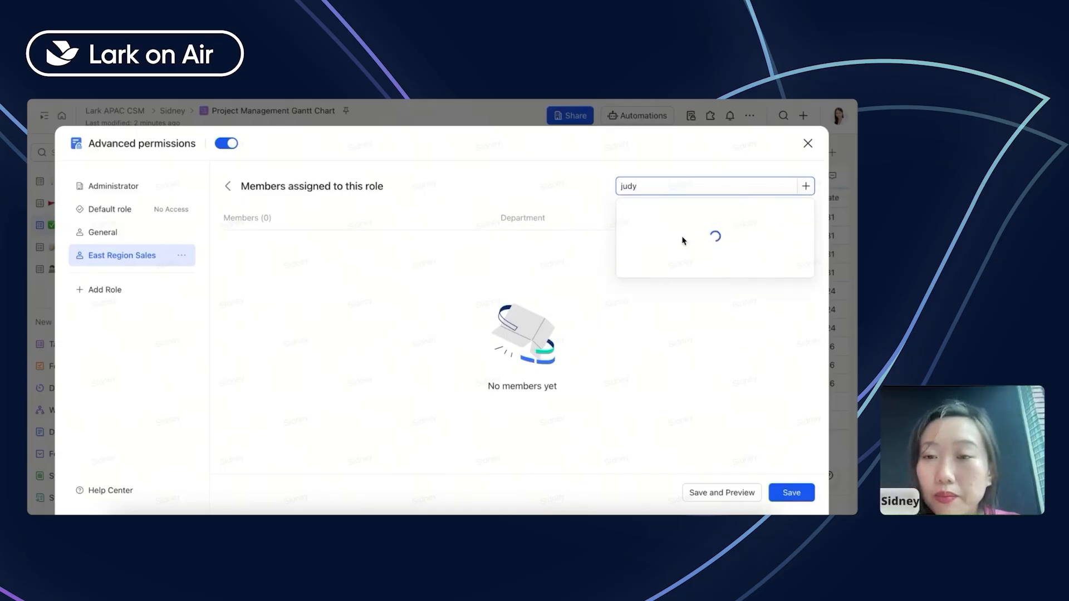
click(660, 212)
text(sidney)
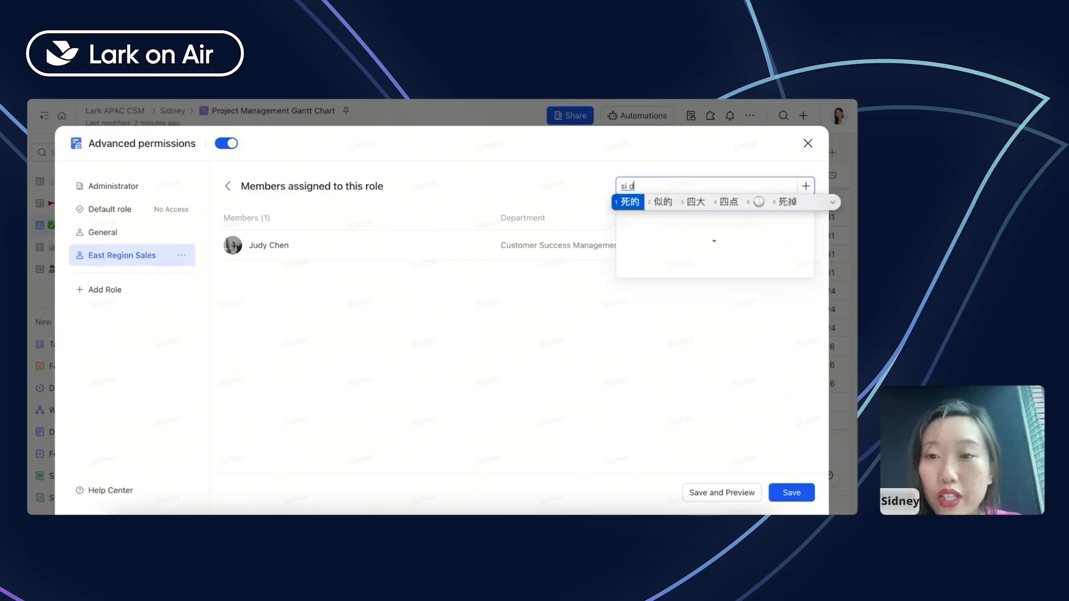
click(662, 215)
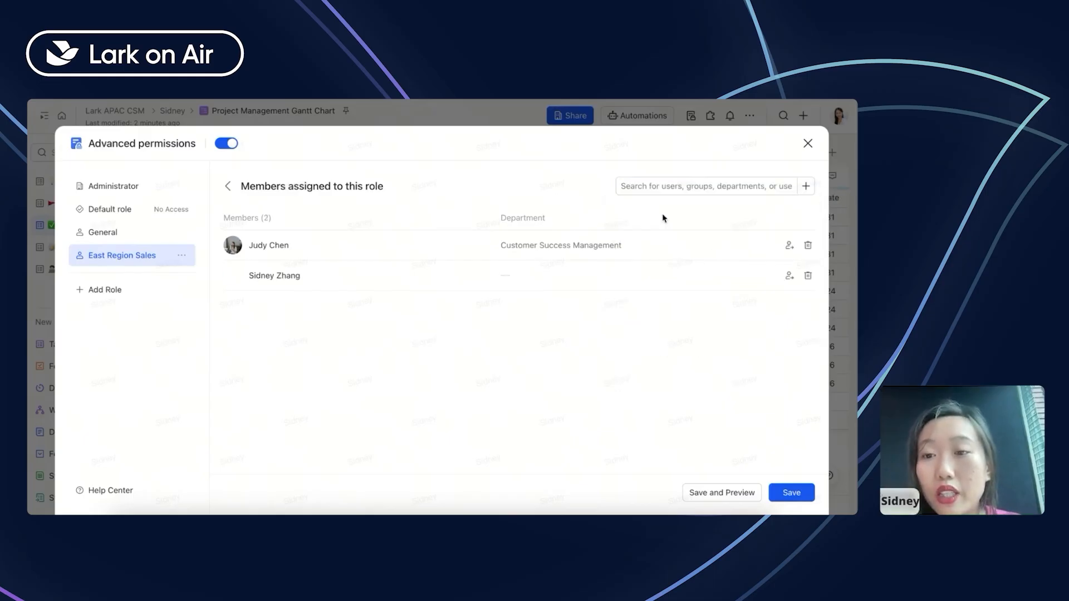
text(simon)
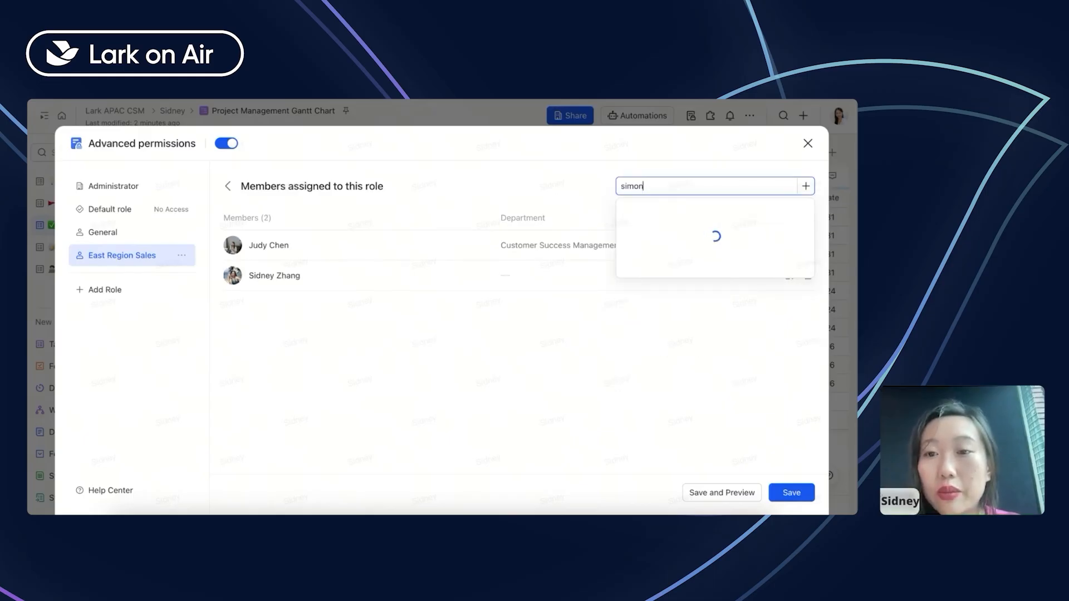
click(689, 217)
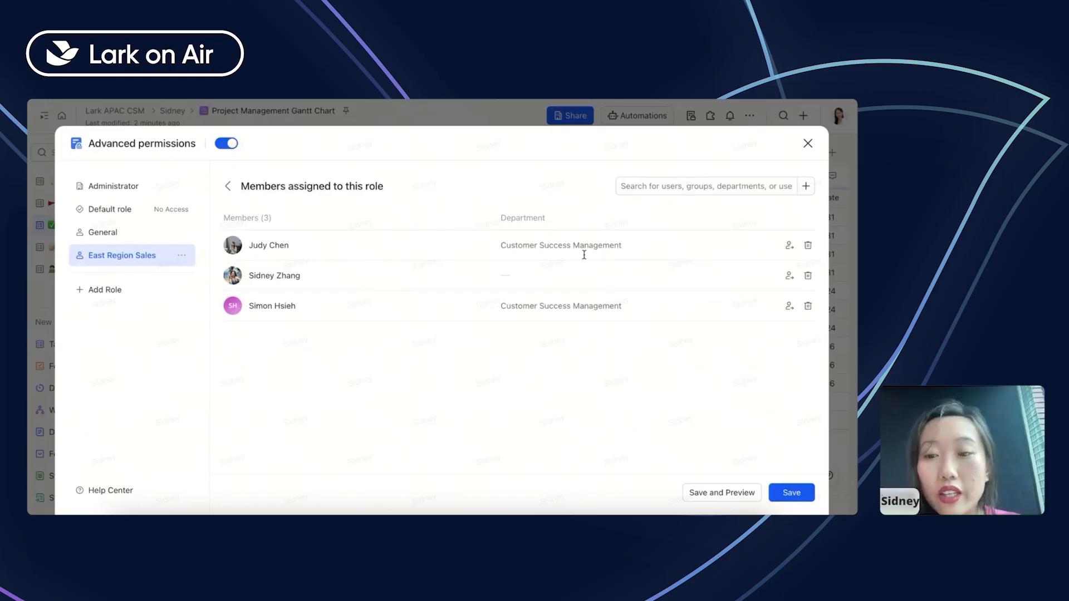
click(791, 493)
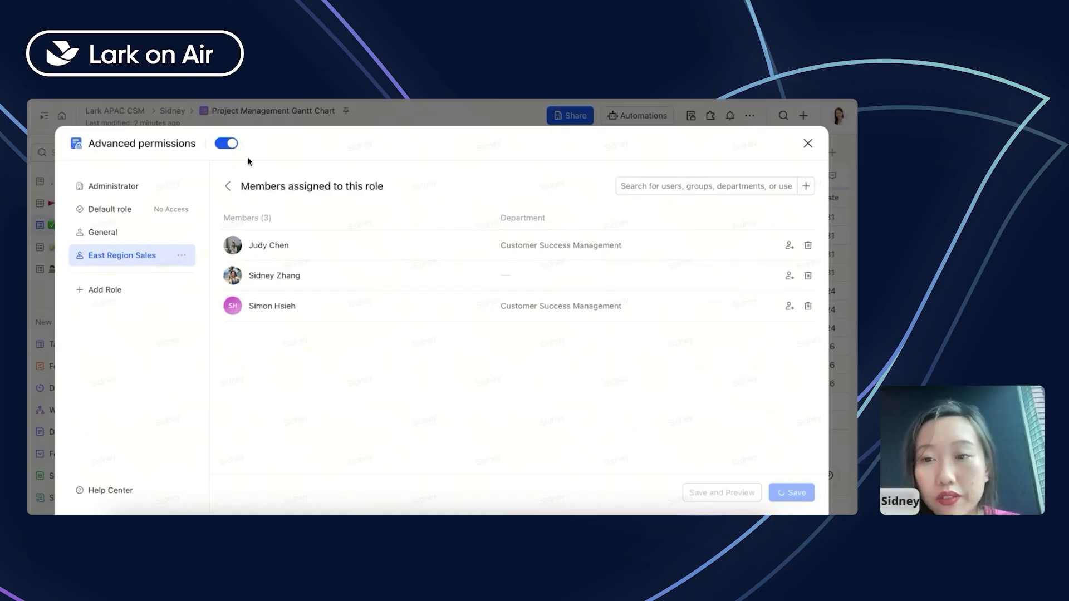
click(228, 186)
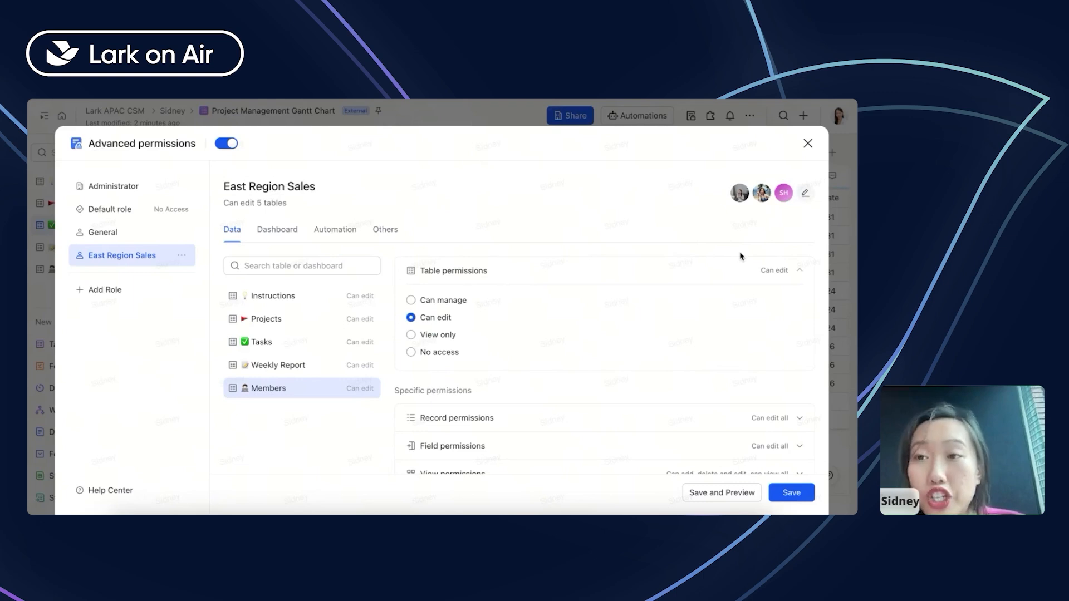
- Set the East Region Sales role's table permission for the Tasks table to No access
click(293, 294)
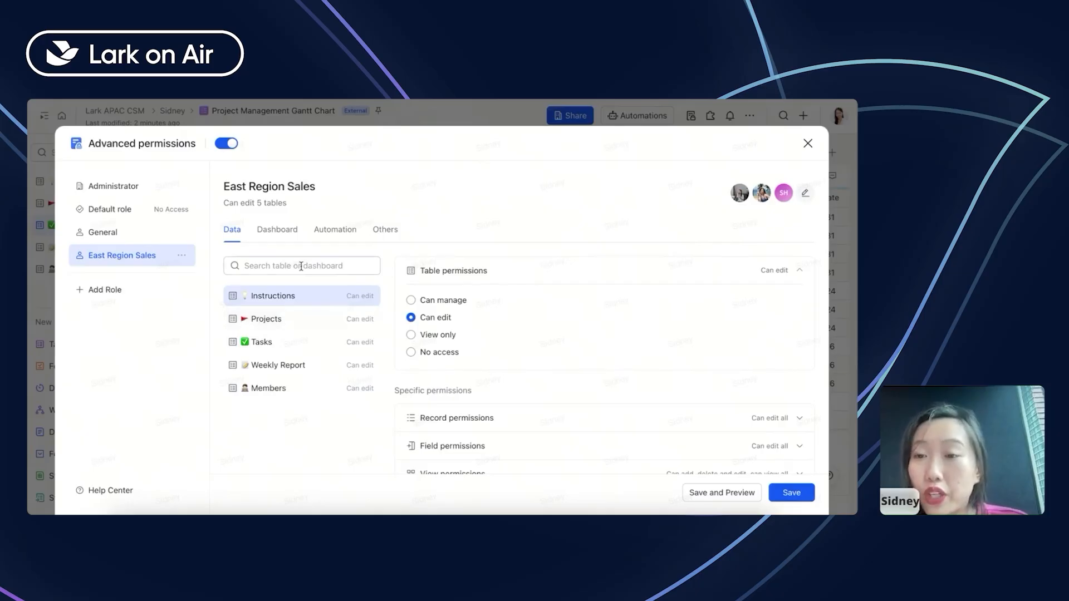
click(269, 345)
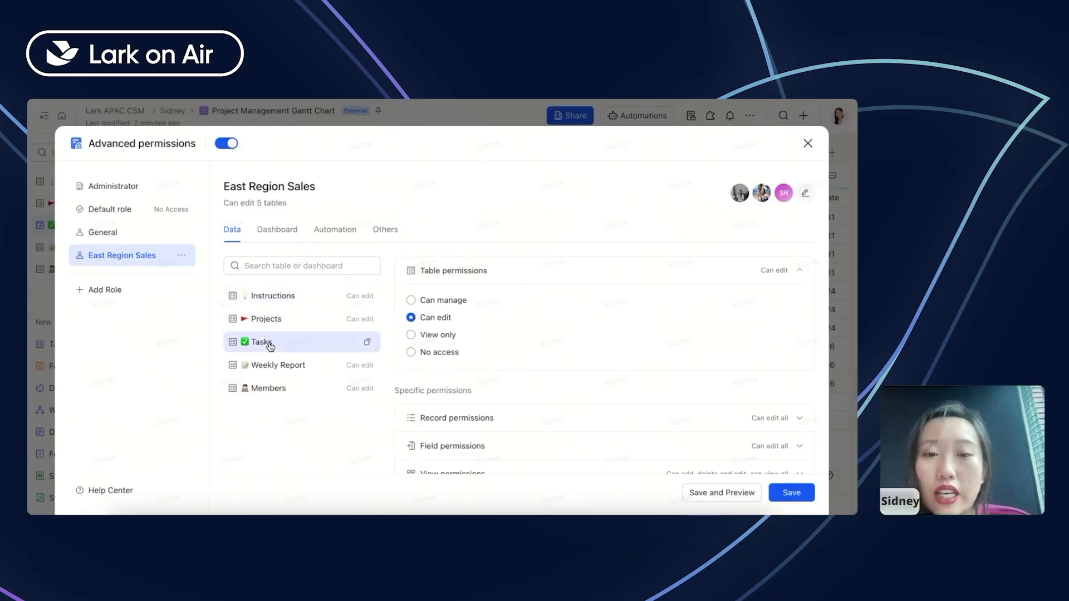
scroll(442, 334, down, 1)
scroll(441, 323, up, 1)
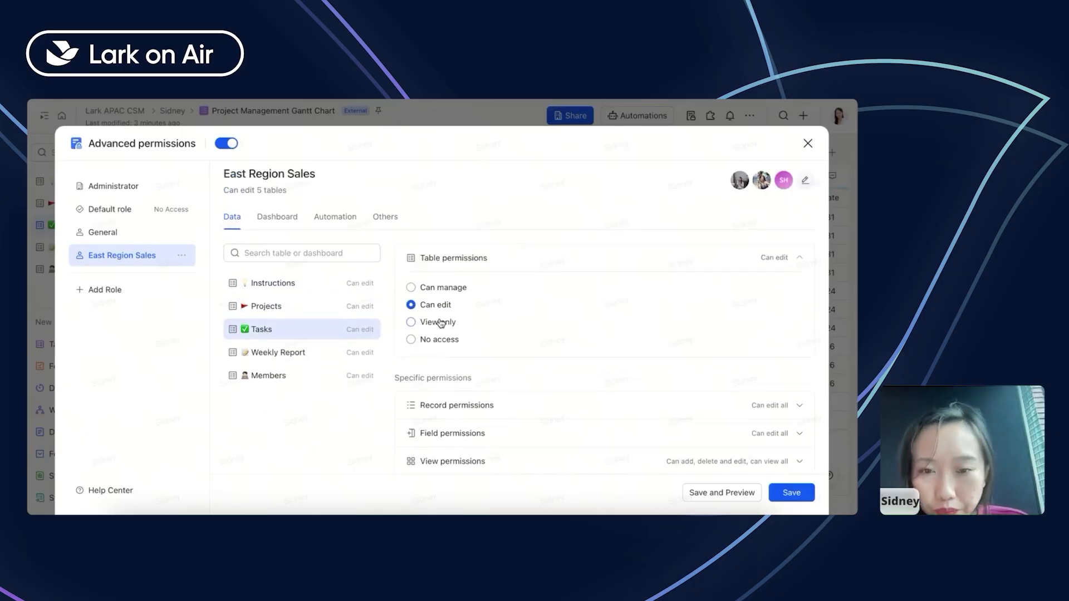
scroll(443, 322, down, 1)
click(462, 243)
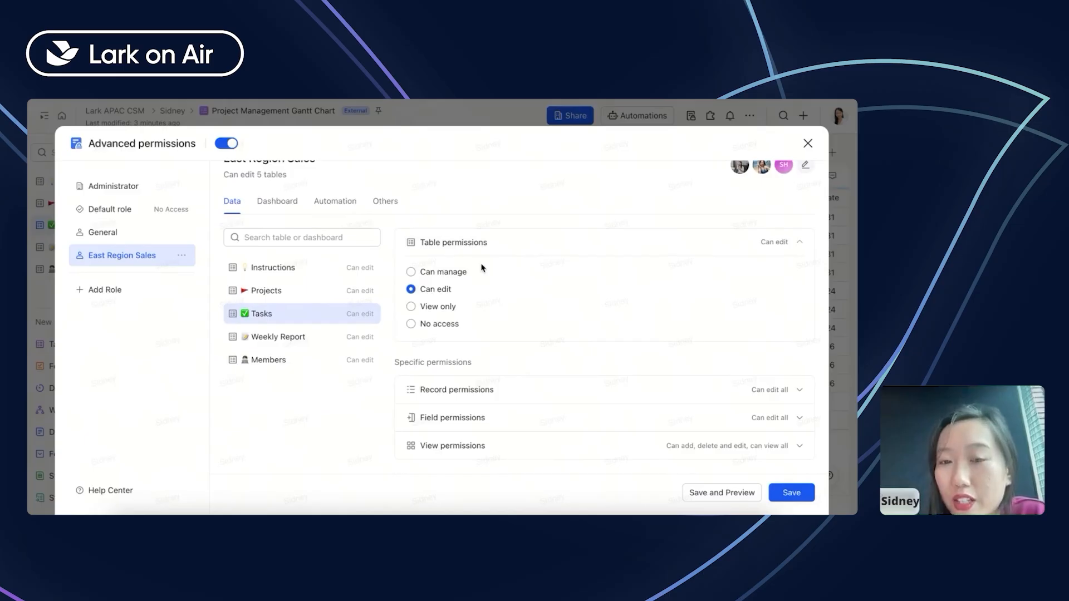
scroll(439, 287, down, 1)
click(439, 265)
click(440, 284)
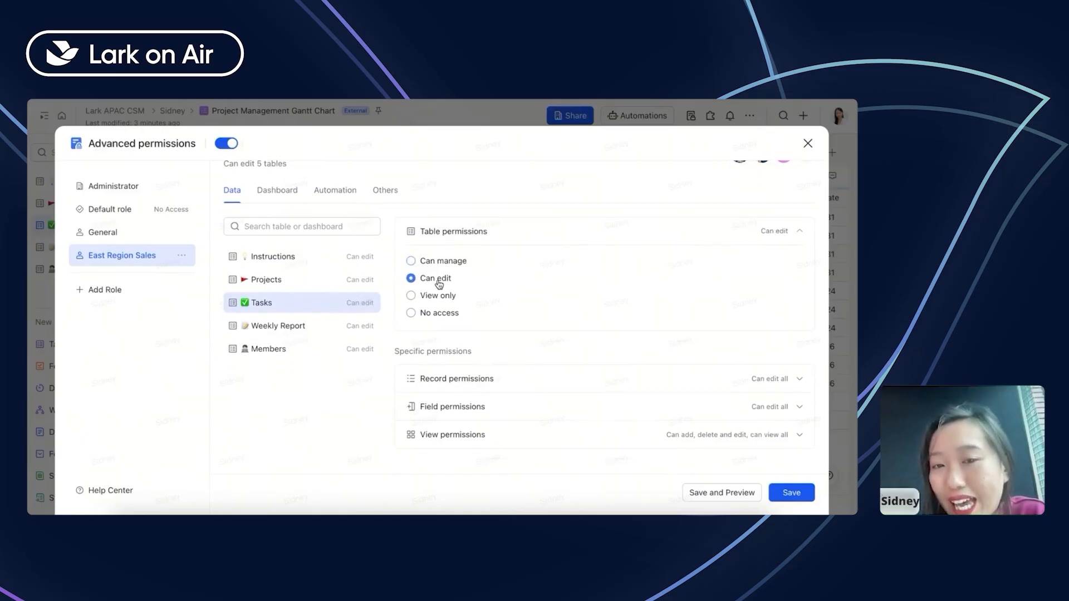
click(439, 296)
scroll(439, 297, down, 1)
click(440, 298)
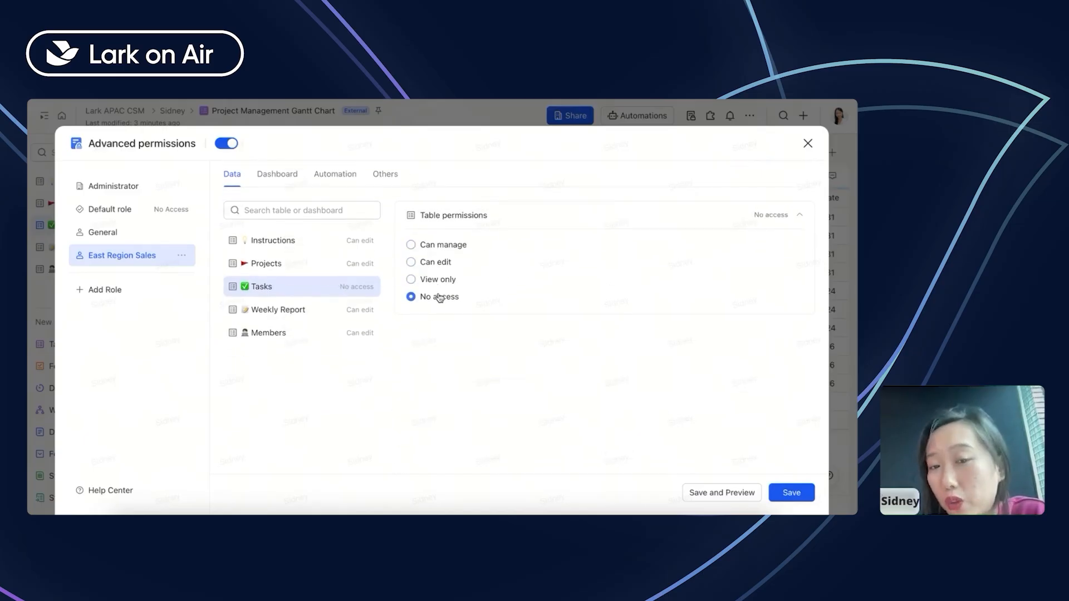
- Set the East Region Sales role's table permission for the Tasks table to Can edit and show its record permission settings
click(435, 265)
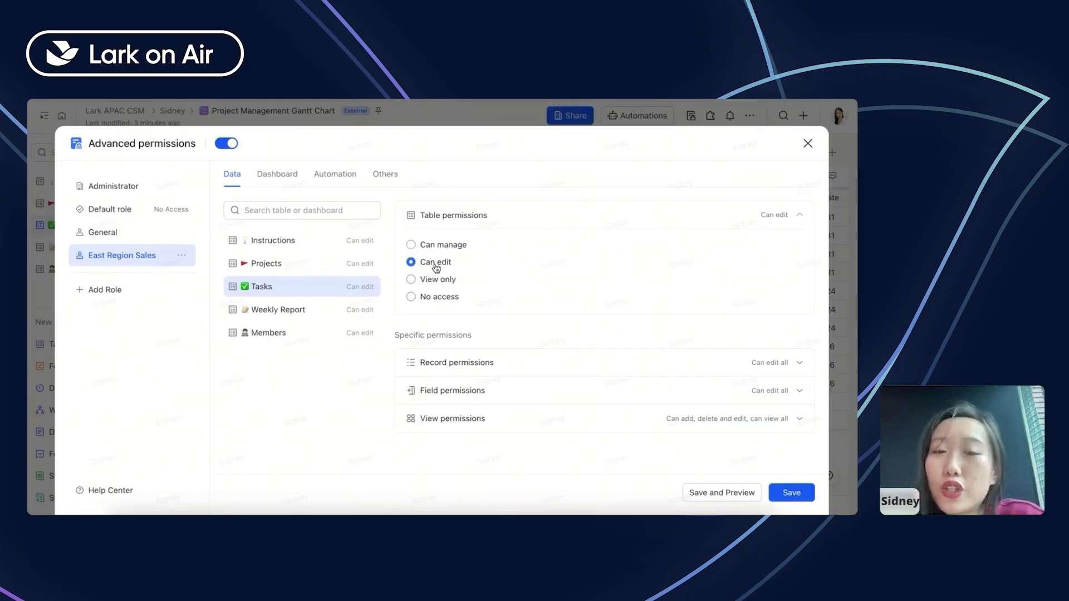
click(450, 226)
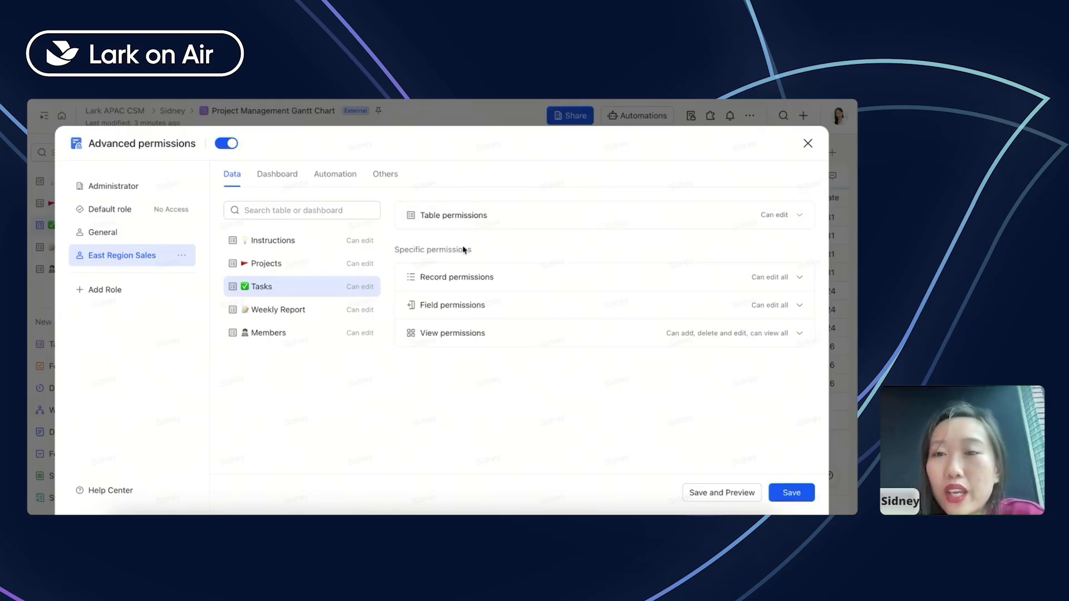
click(465, 287)
scroll(463, 286, down, 1)
scroll(484, 195, up, 2)
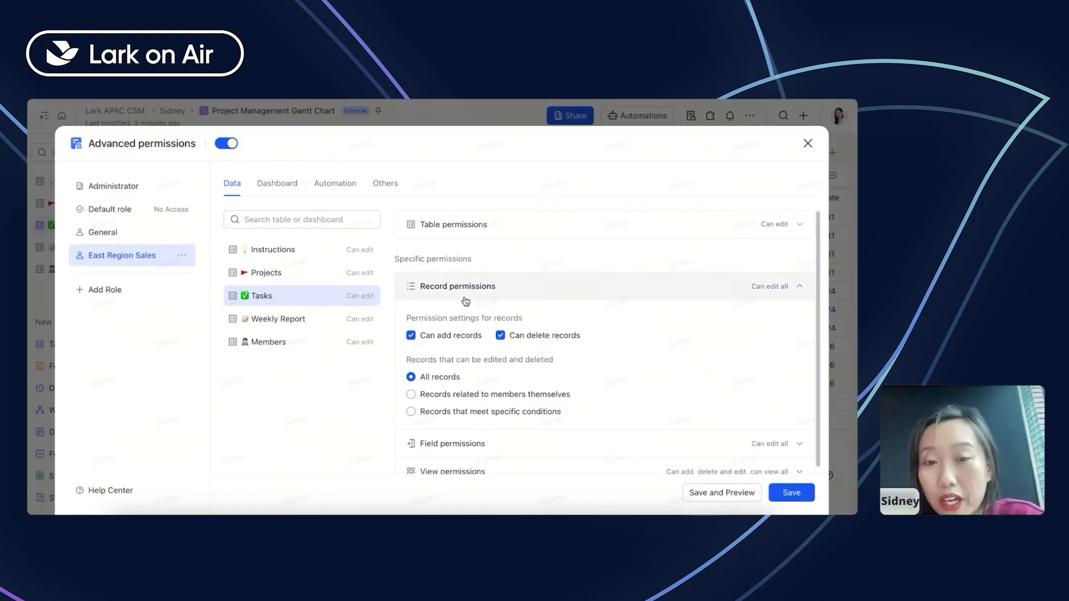
scroll(466, 301, down, 2)
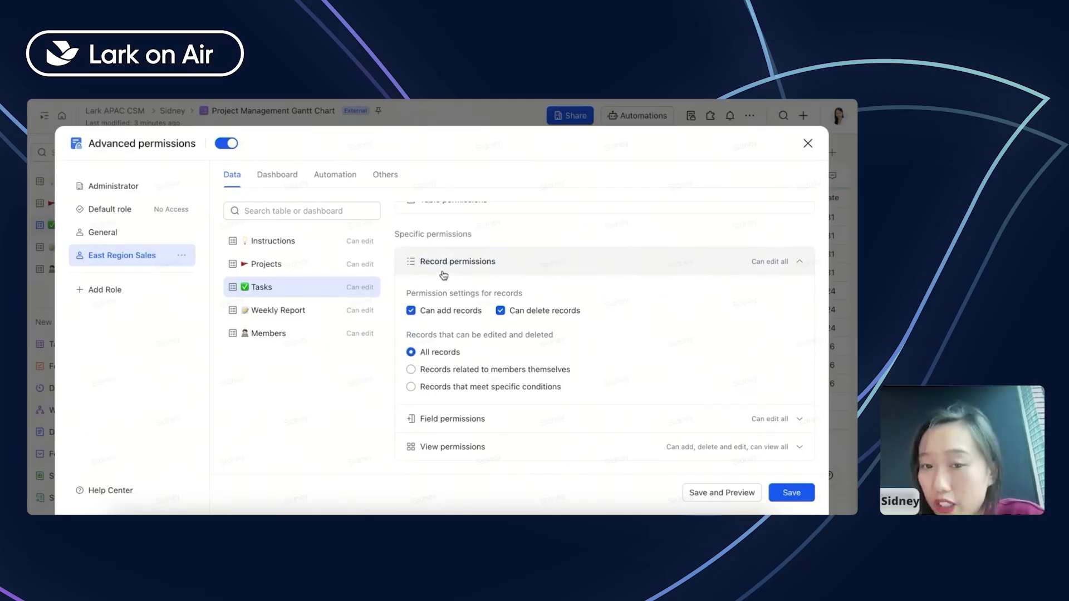
click(443, 272)
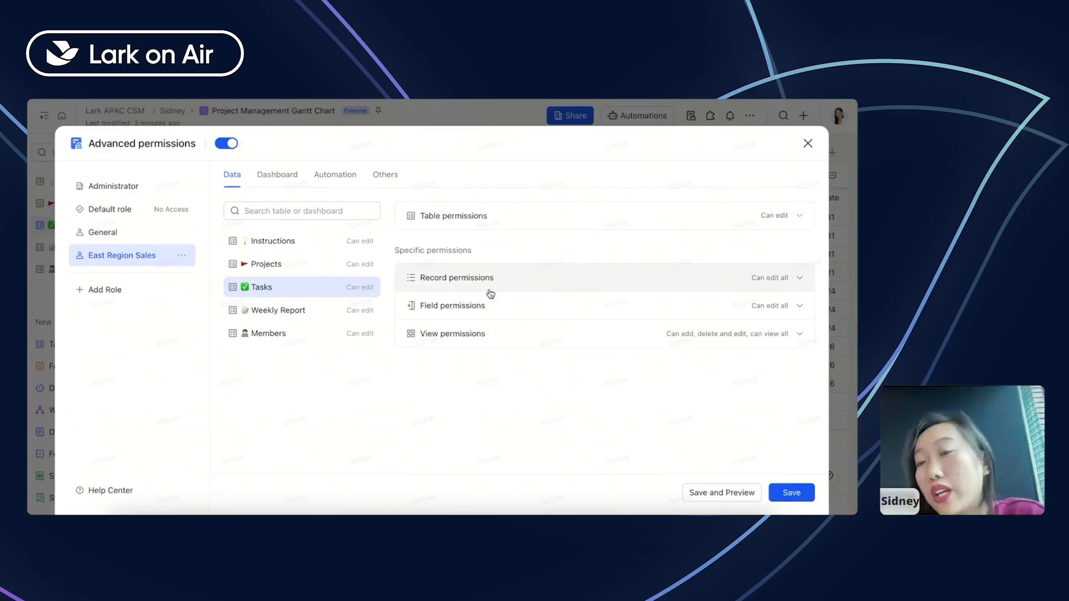
click(413, 290)
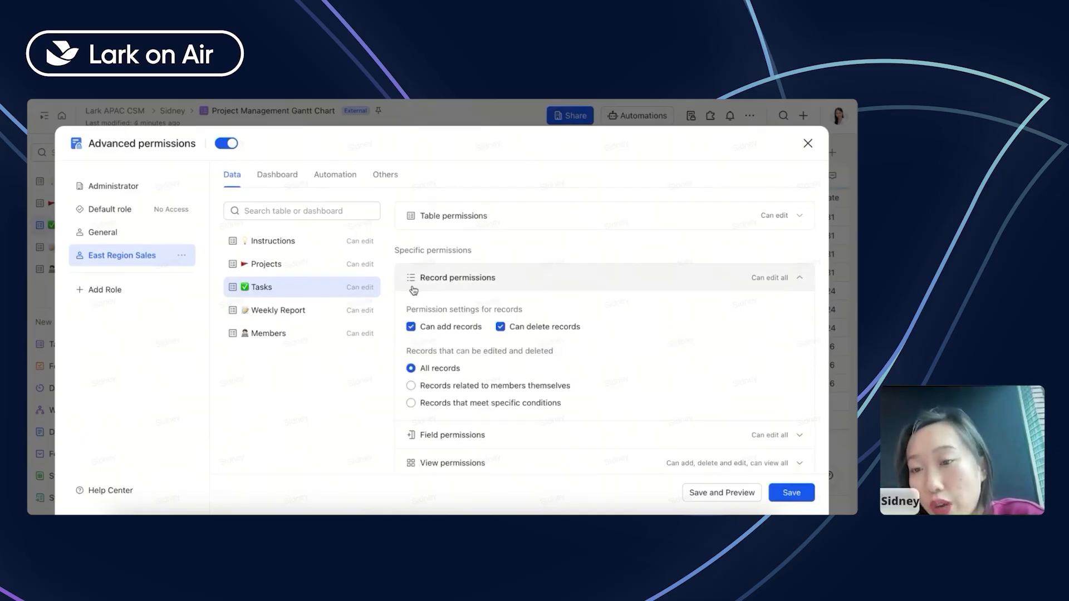
scroll(456, 312, down, 1)
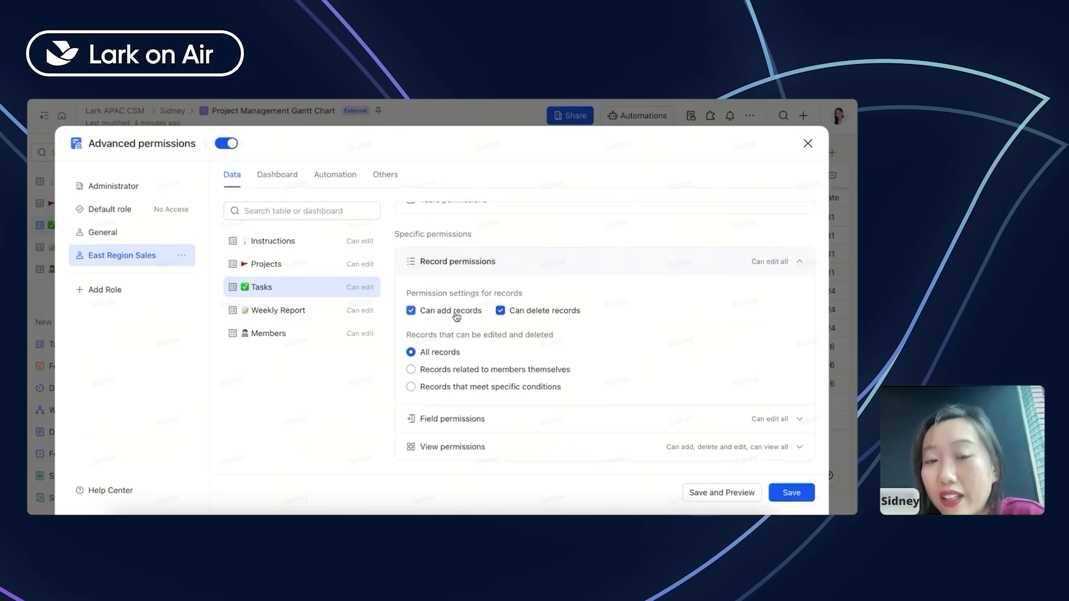
- Limit editable and deletable Tasks records to those related to members themselves, keep records created by members included, and save the role
click(441, 370)
scroll(443, 365, down, 1)
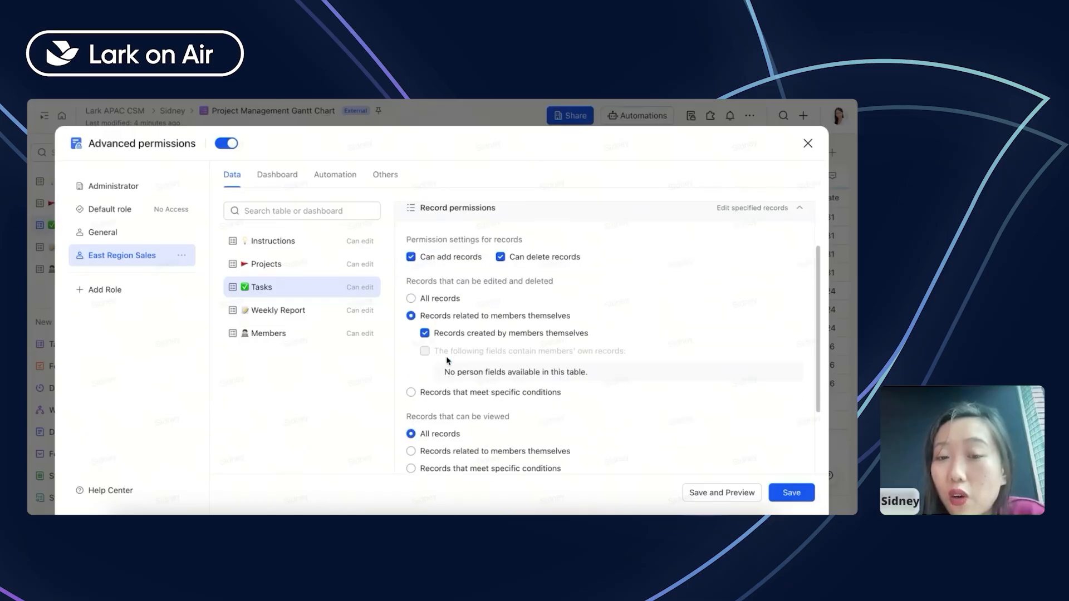
click(488, 324)
scroll(487, 322, down, 1)
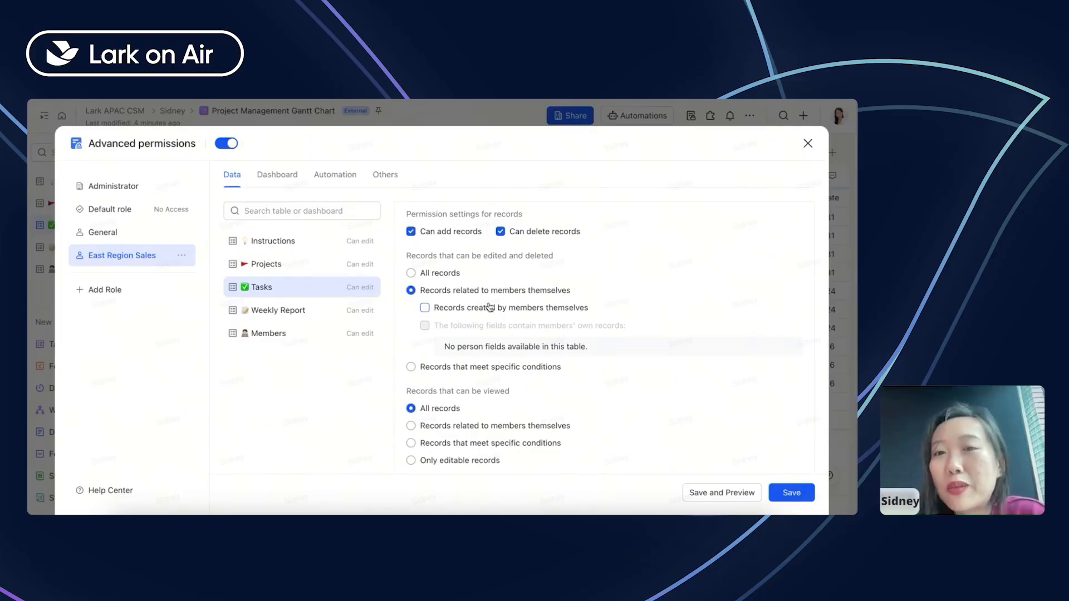
scroll(451, 296, down, 1)
click(453, 303)
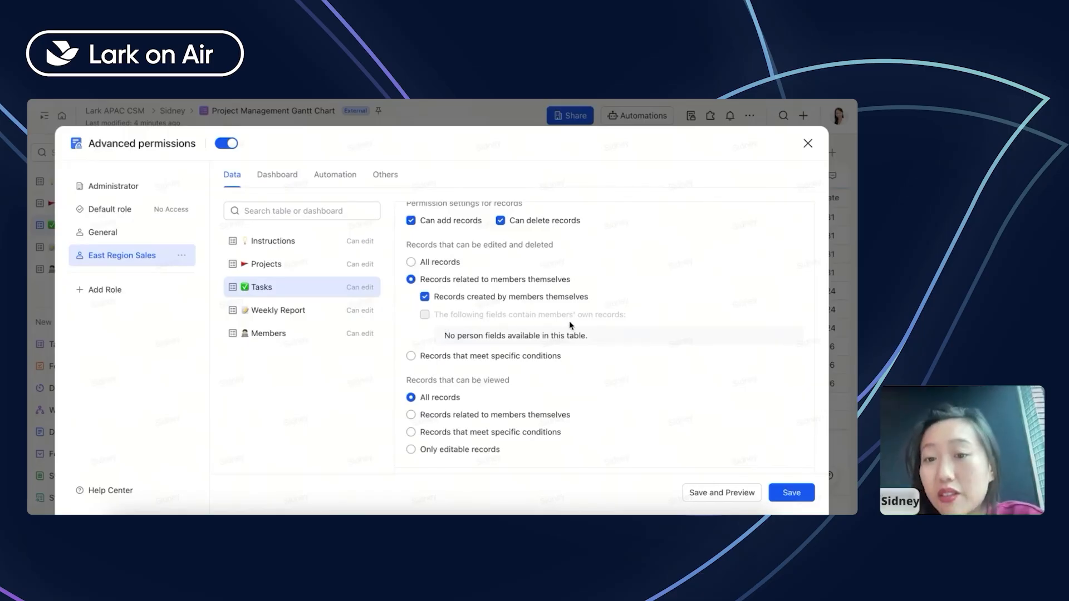
click(805, 146)
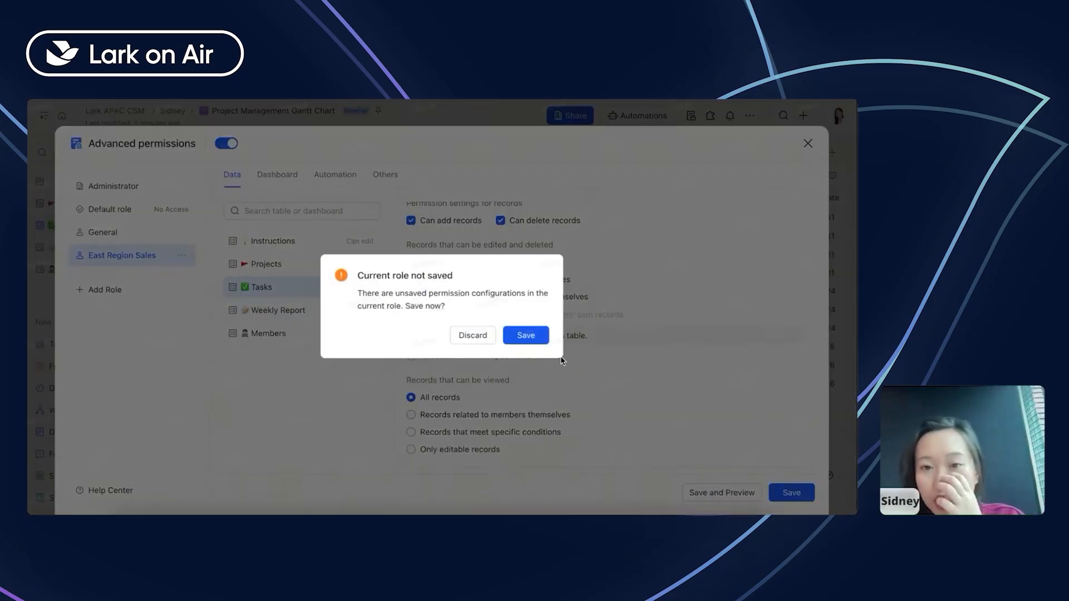
click(512, 339)
- Insert a field titled Person, with field type Person, directly after the PICs field in the Tasks table
scroll(554, 216, right, 10)
scroll(555, 216, left, 10)
right_click(535, 201)
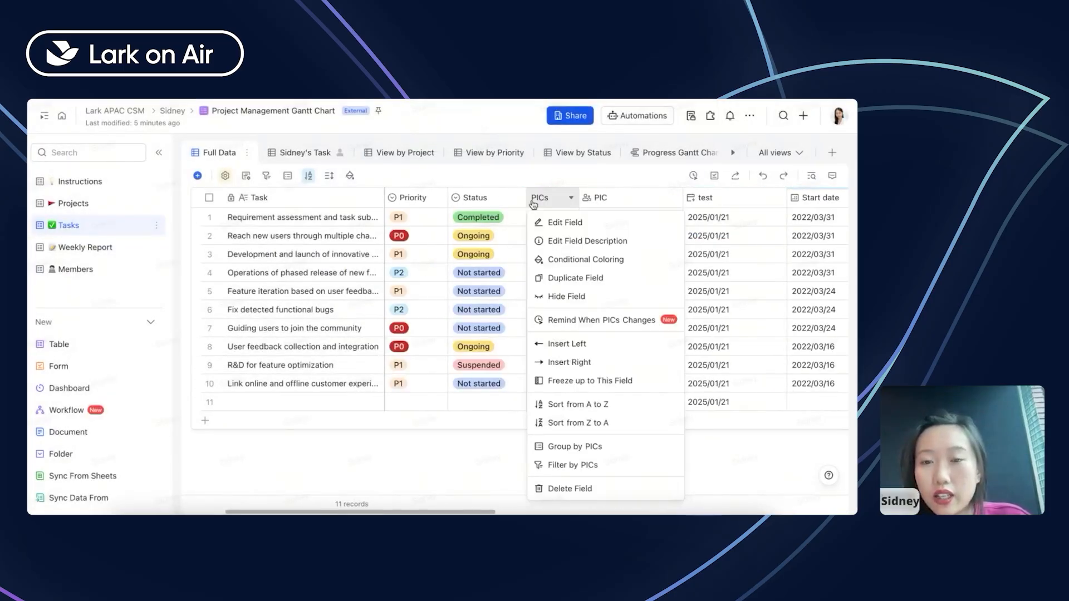
click(556, 362)
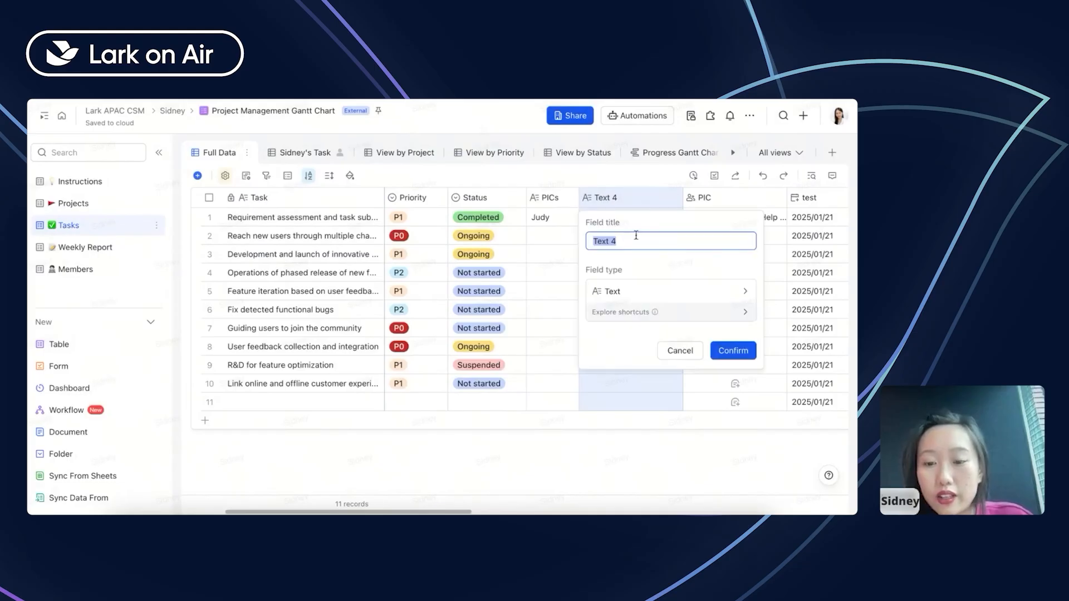
key(BackSpace)
text(Person)
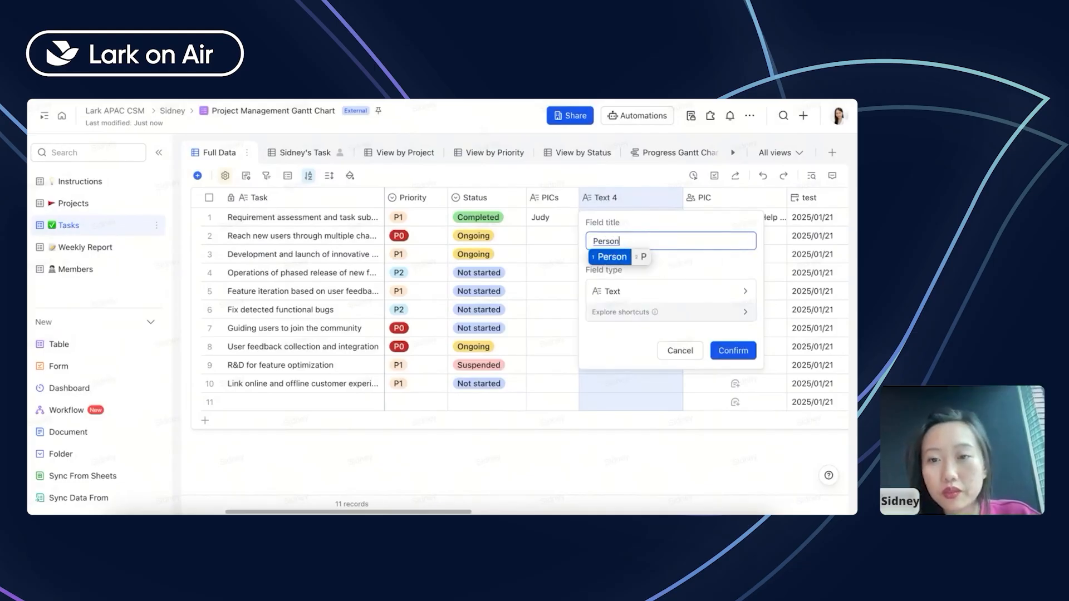
click(638, 291)
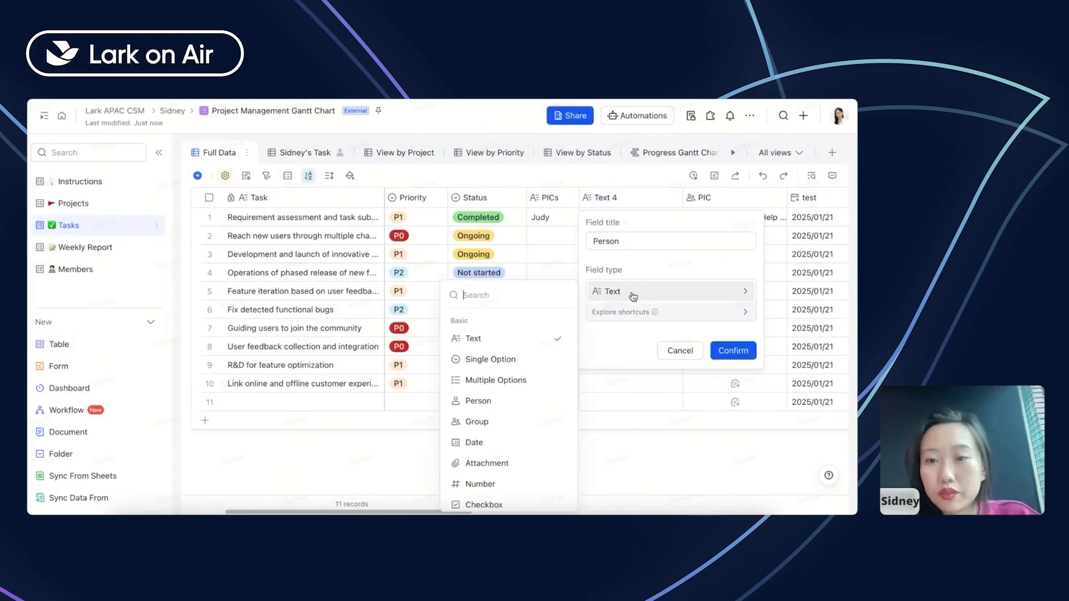
click(479, 402)
click(733, 417)
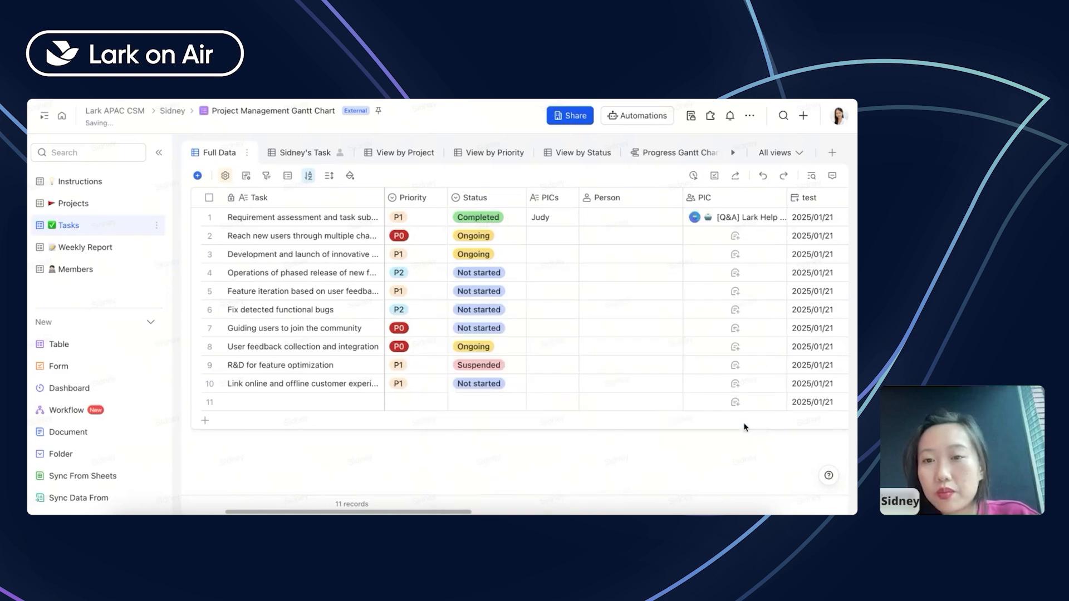
double_click(604, 204)
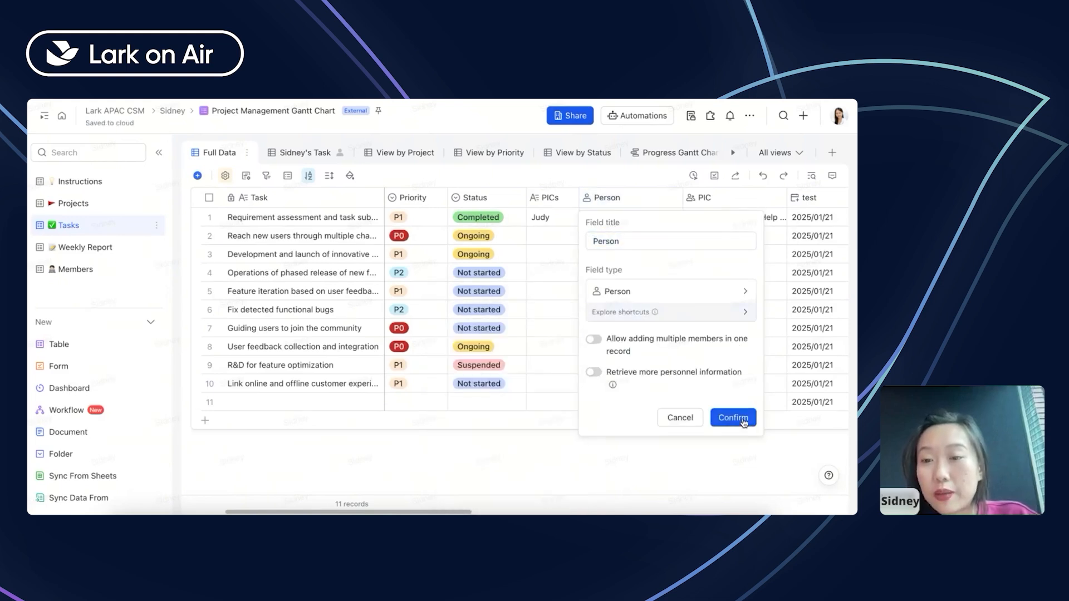
click(733, 417)
- Assign a different member in the Person field of each of the first three task records
double_click(620, 213)
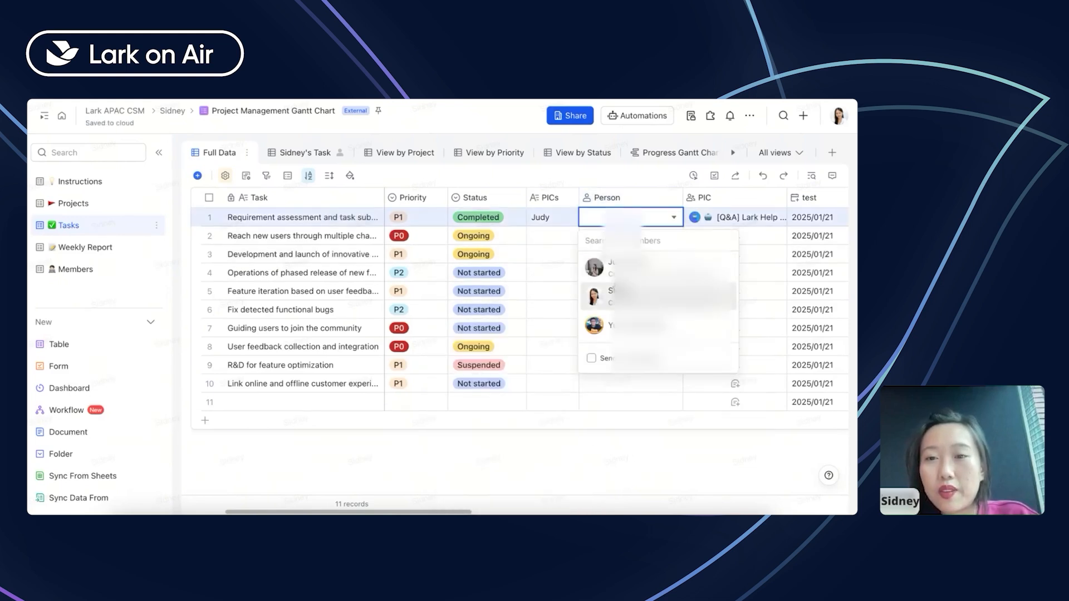
click(621, 298)
double_click(618, 237)
click(615, 284)
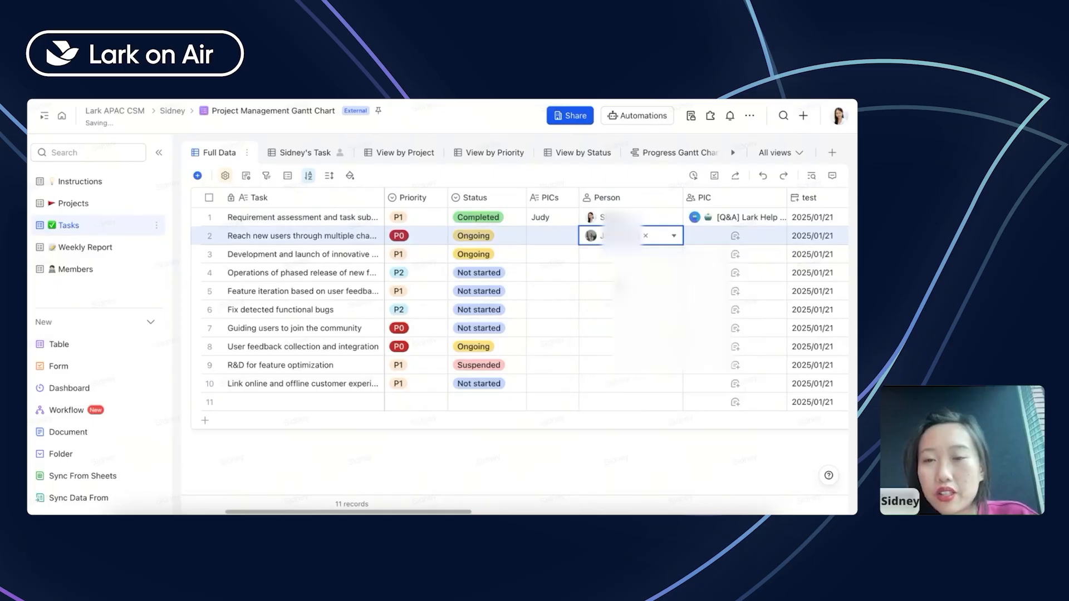
click(605, 261)
click(605, 262)
click(611, 360)
click(558, 292)
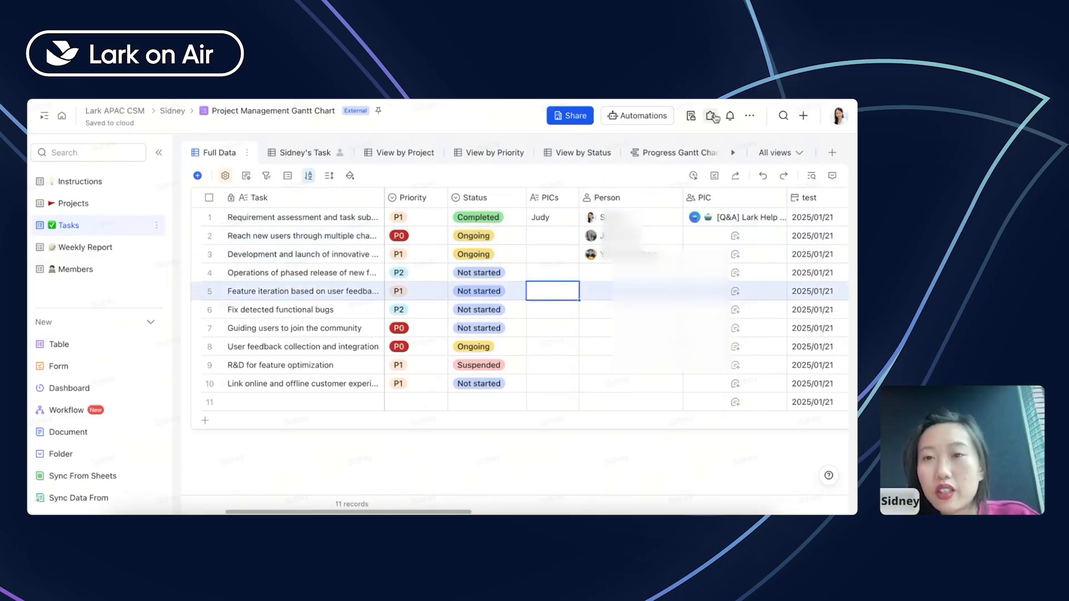
- Reopen advanced permissions and limit the Instructions table's editable and deletable records to those related to members themselves
click(691, 115)
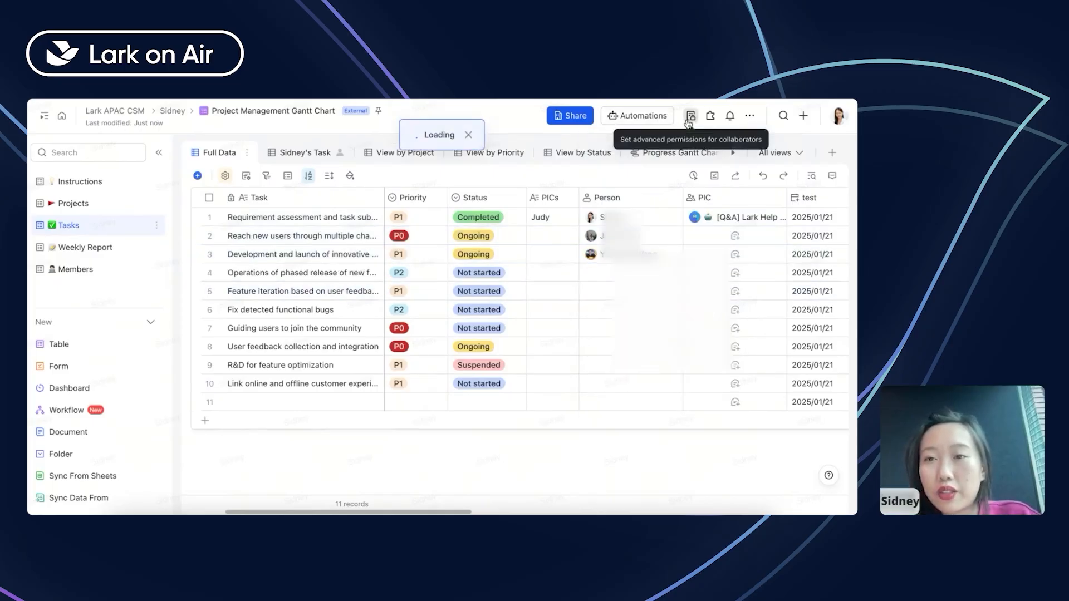
scroll(479, 357, down, 2)
click(474, 369)
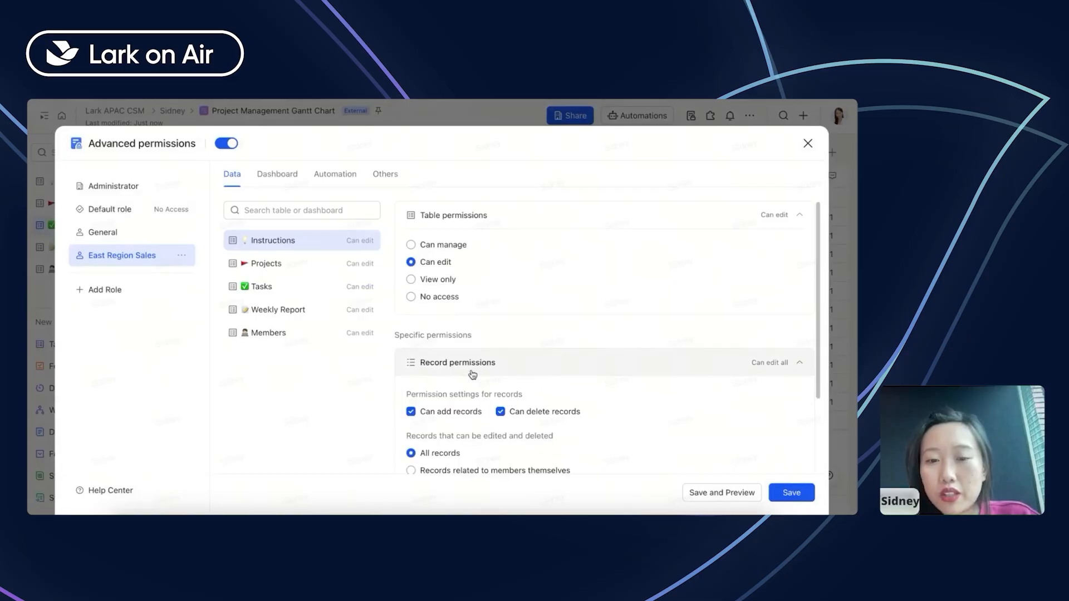
scroll(473, 374, down, 2)
click(453, 370)
scroll(440, 346, down, 2)
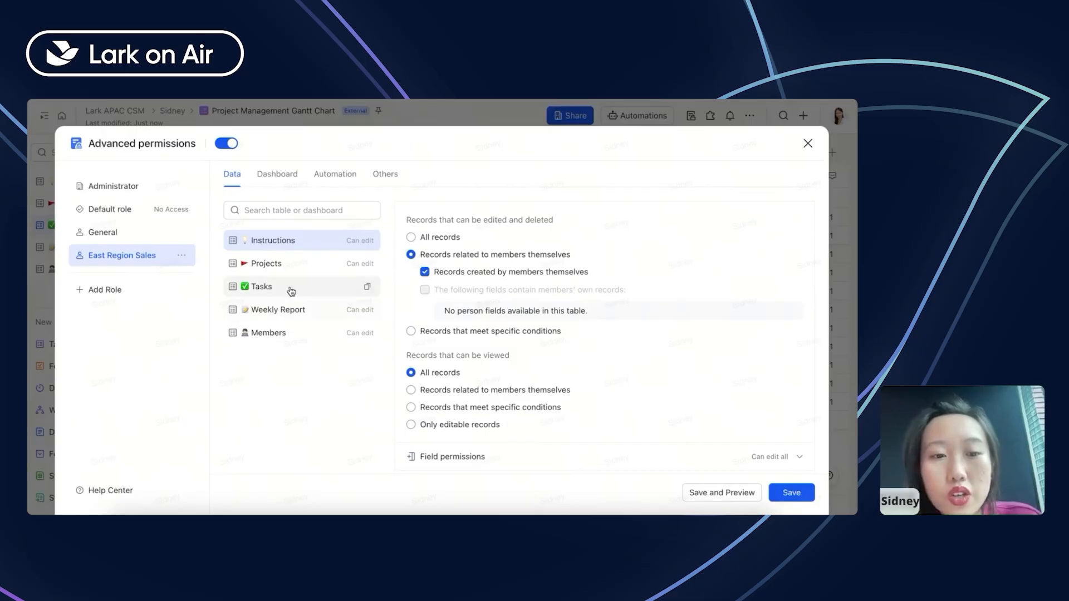
- Include the Person field as identifying members' own editable and deletable records in the Tasks table
click(361, 286)
scroll(482, 322, down, 2)
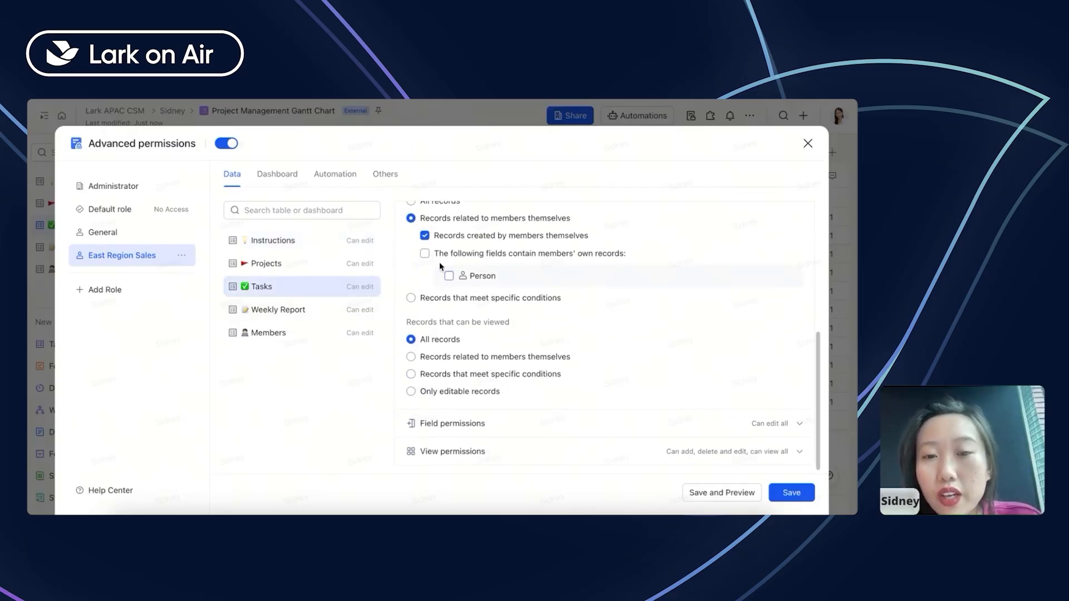
scroll(440, 264, up, 3)
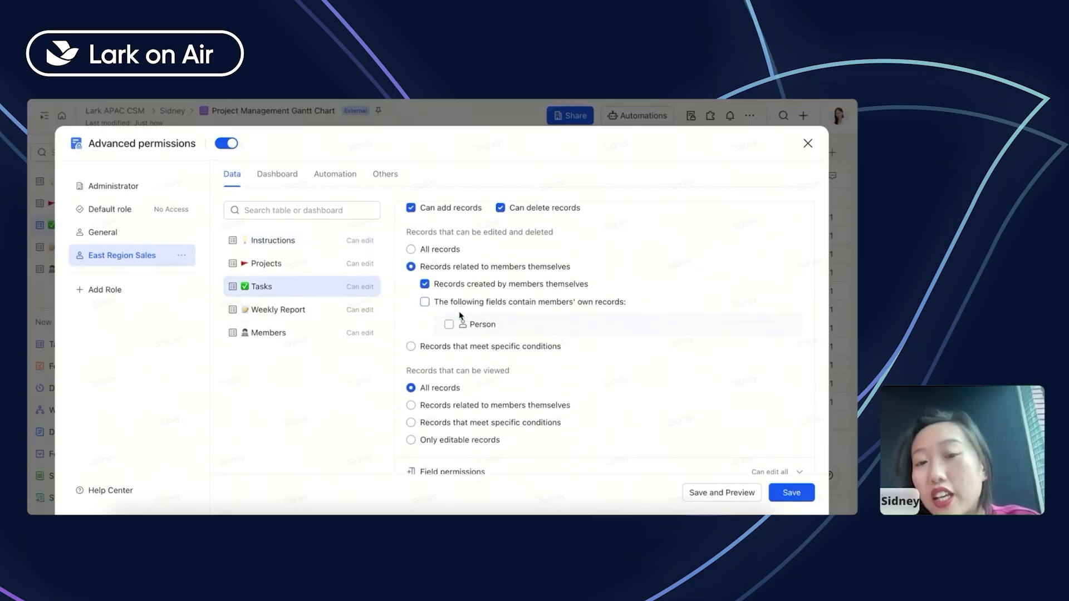
click(481, 327)
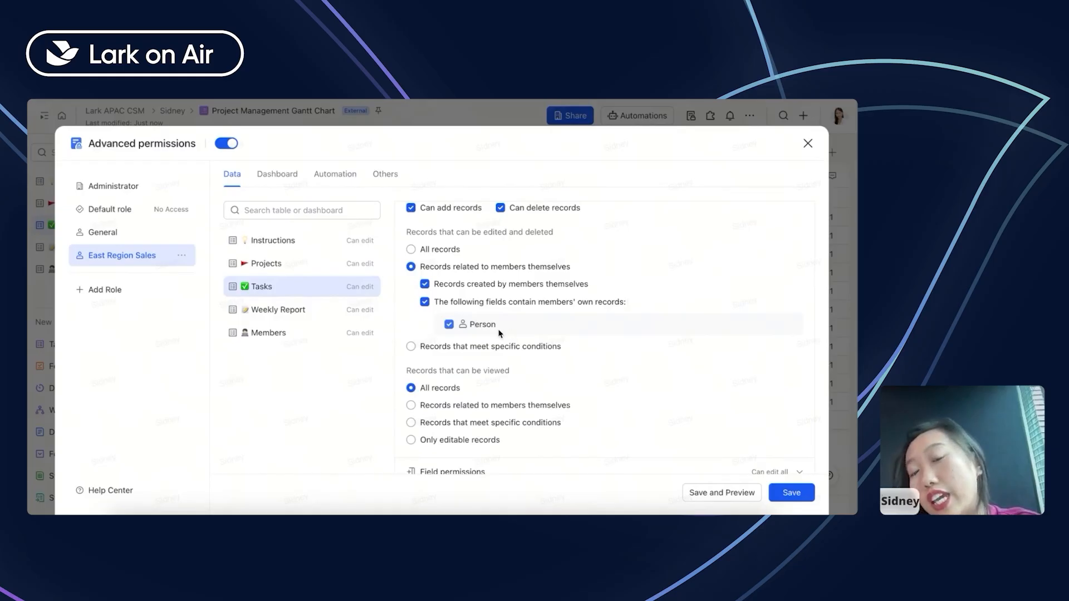
- Review the Tasks record permissions and limit the records that can be viewed to those related to members themselves
scroll(499, 334, down, 1)
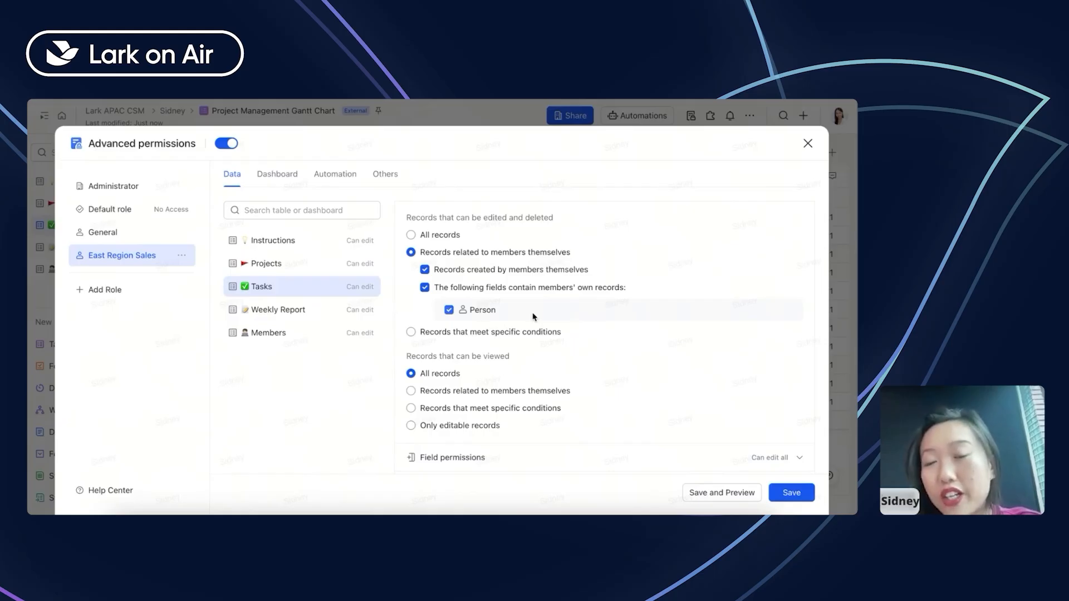
scroll(501, 303, down, 1)
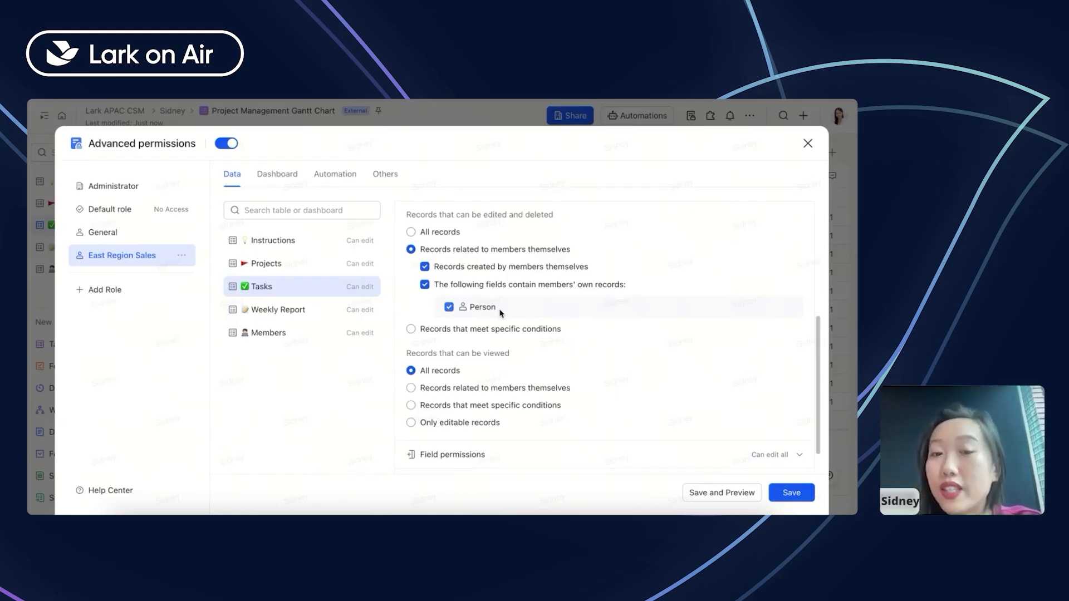
scroll(490, 295, up, 1)
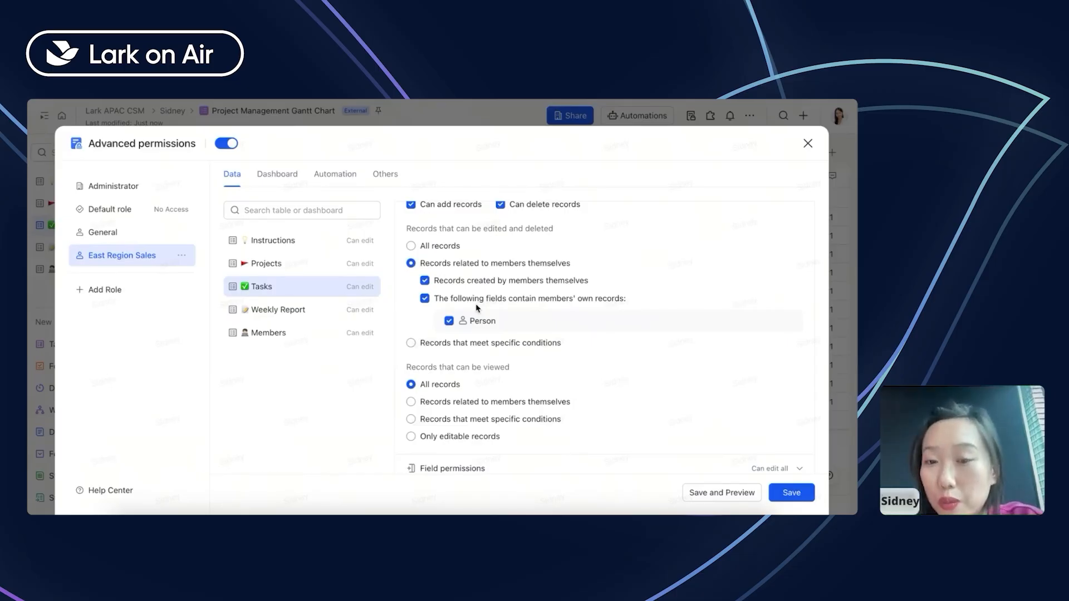
scroll(477, 308, up, 2)
scroll(468, 314, down, 3)
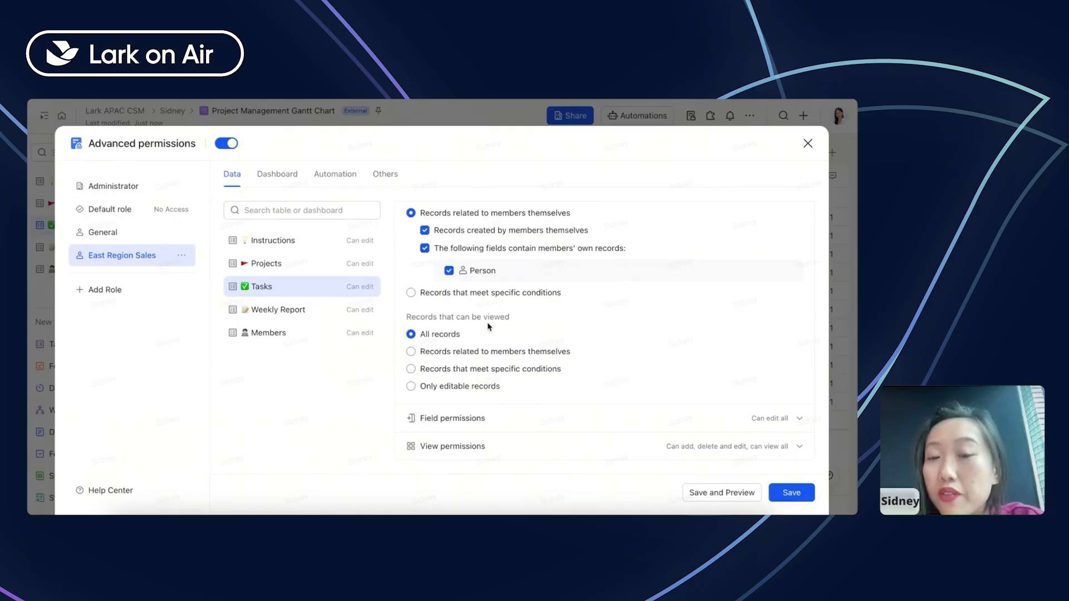
scroll(489, 326, up, 3)
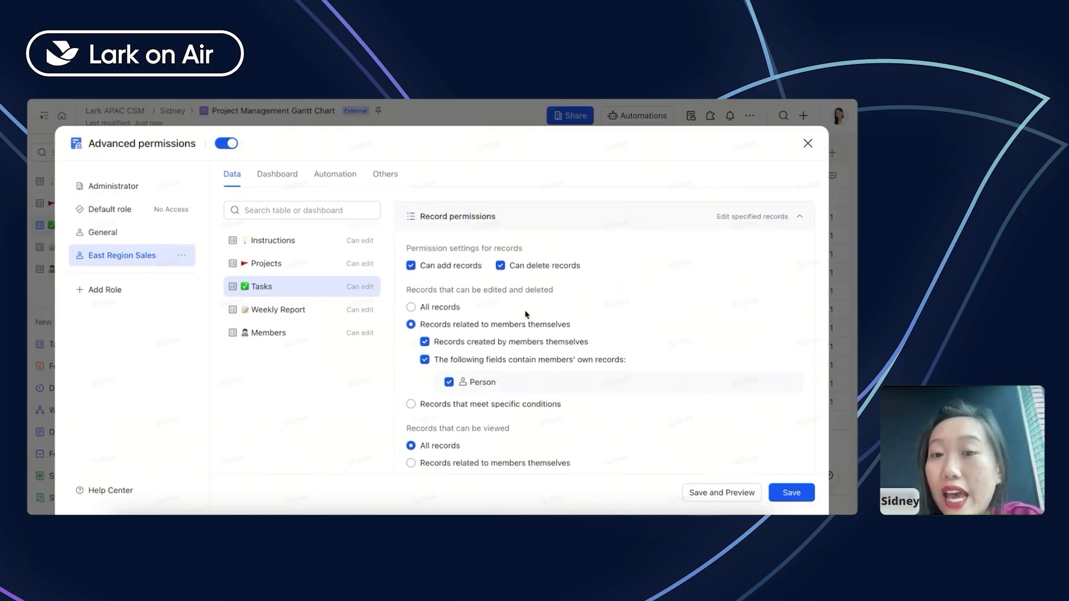
scroll(520, 285, down, 3)
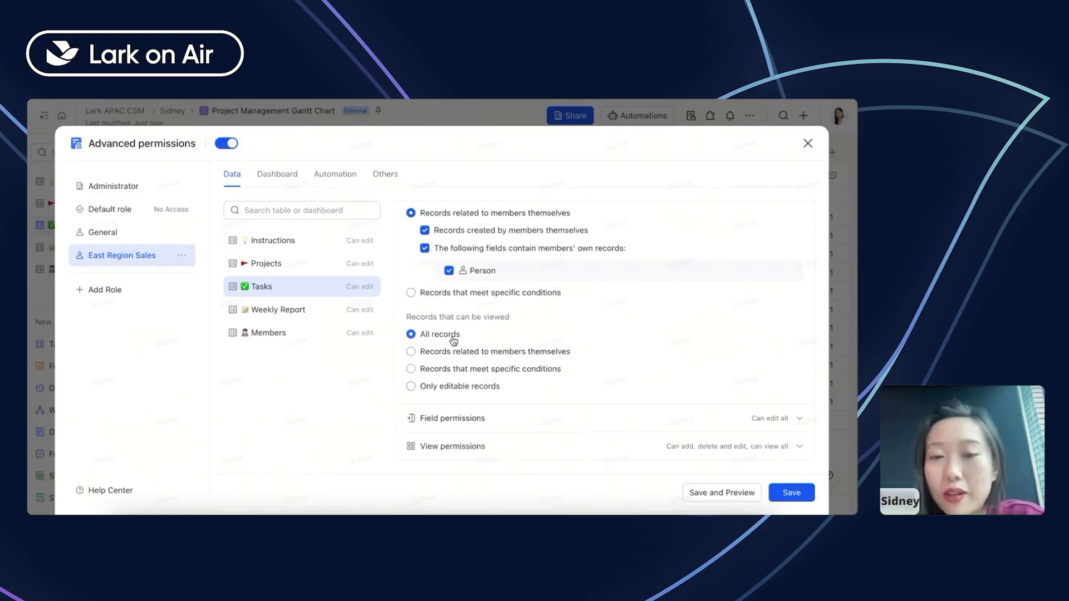
click(430, 352)
scroll(432, 349, down, 1)
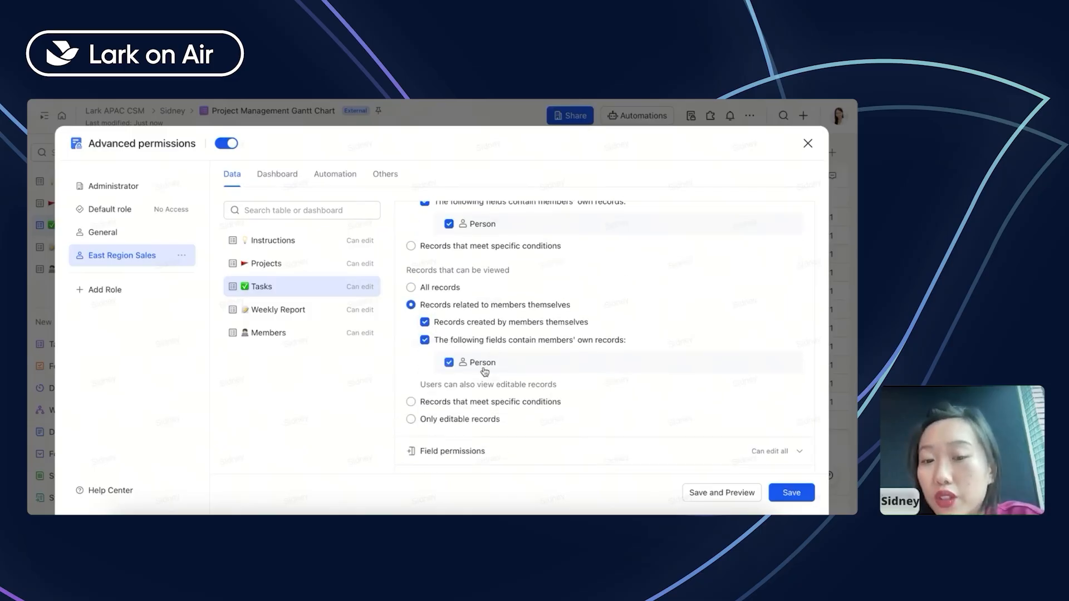
scroll(484, 372, down, 1)
scroll(505, 370, up, 1)
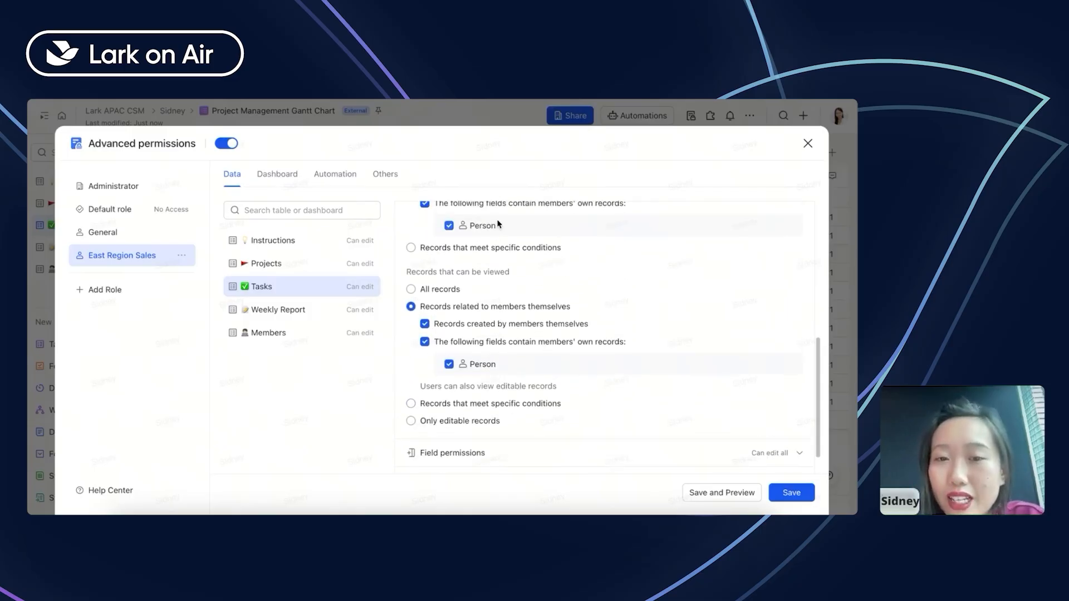
- Limit the Tasks records that can be edited and deleted to those whose Priority is P2
click(527, 249)
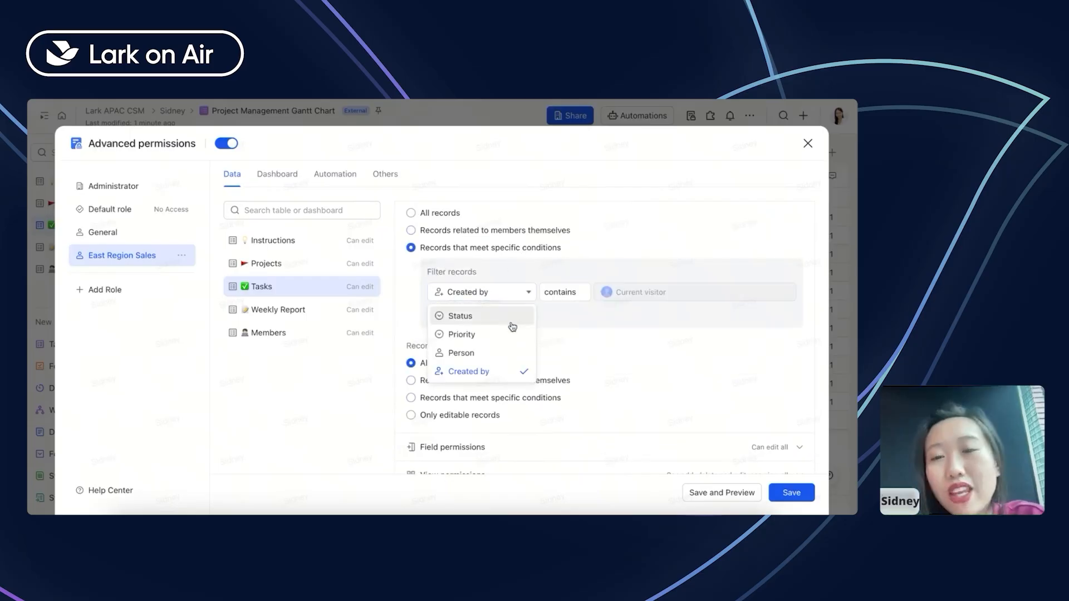
click(496, 335)
click(560, 303)
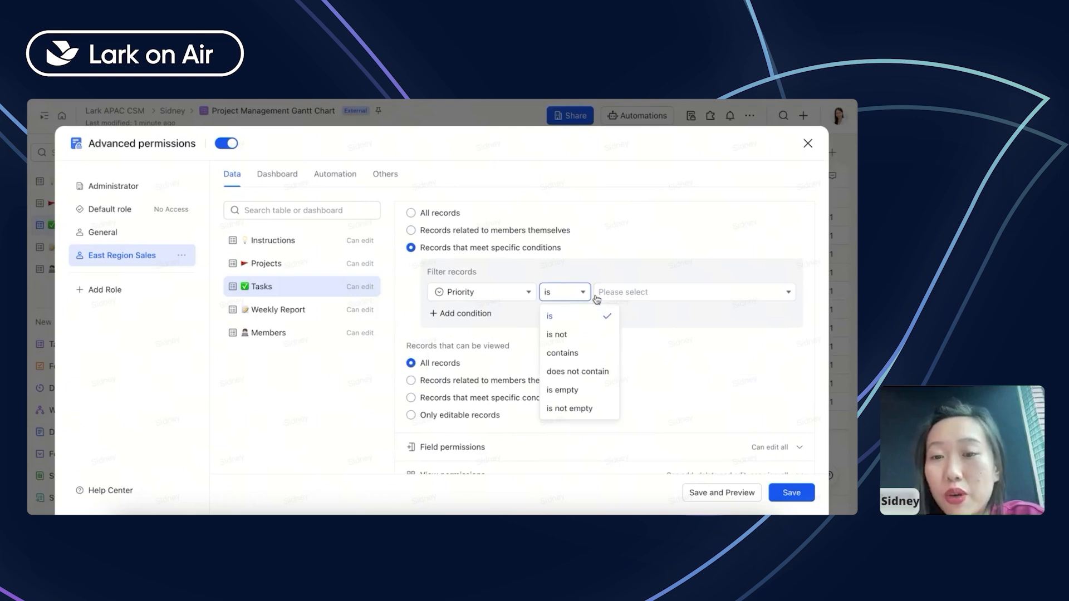
click(612, 293)
click(633, 340)
click(606, 294)
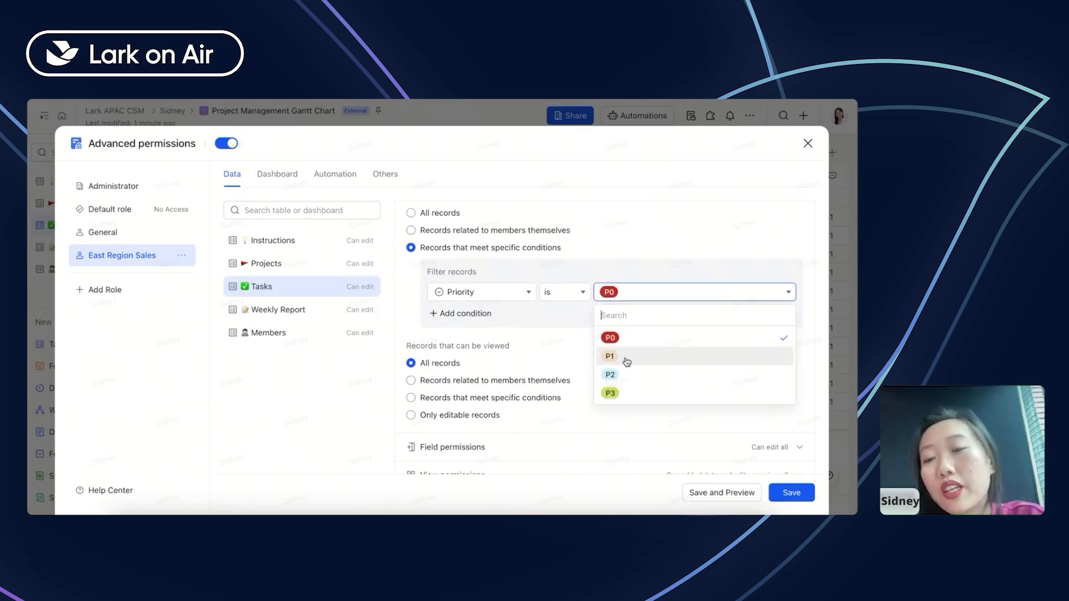
click(634, 396)
scroll(613, 336, up, 1)
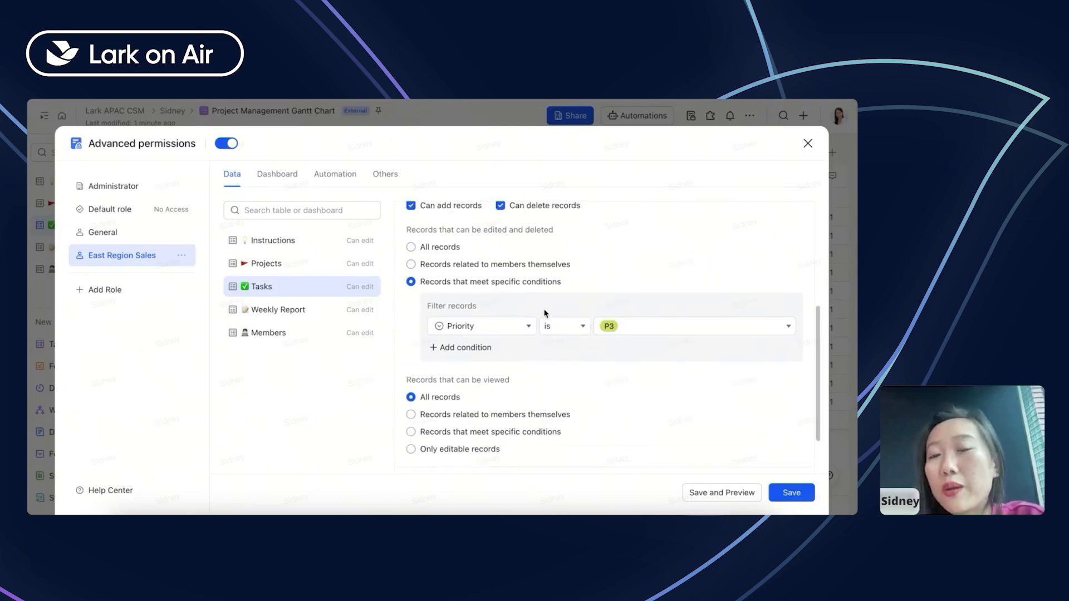
click(632, 329)
click(640, 409)
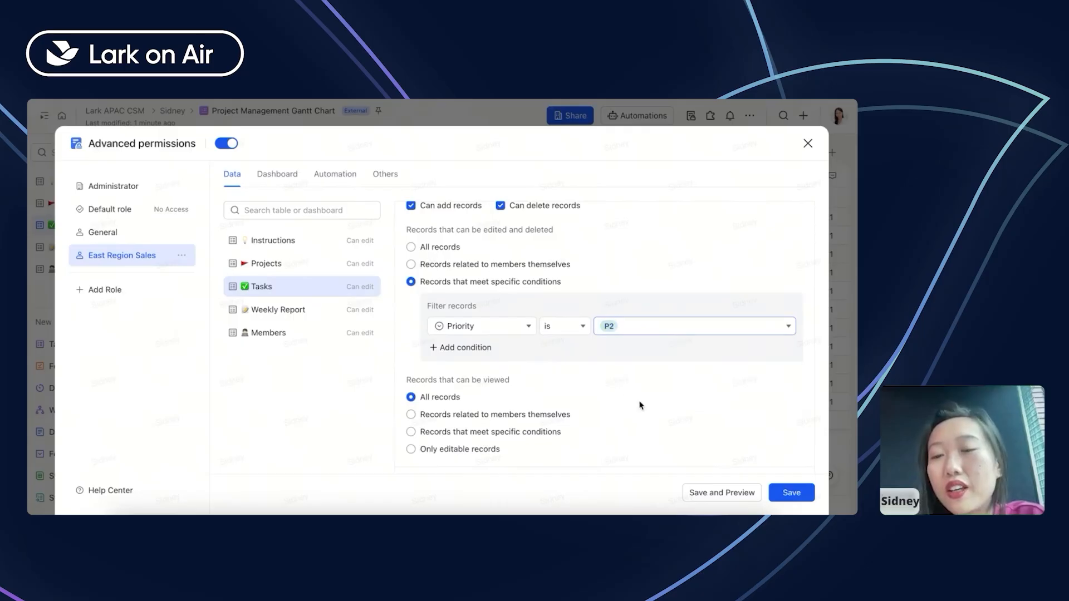
- Limit the Tasks records that can be viewed to those meeting the condition Priority is P3
scroll(585, 358, down, 2)
click(475, 391)
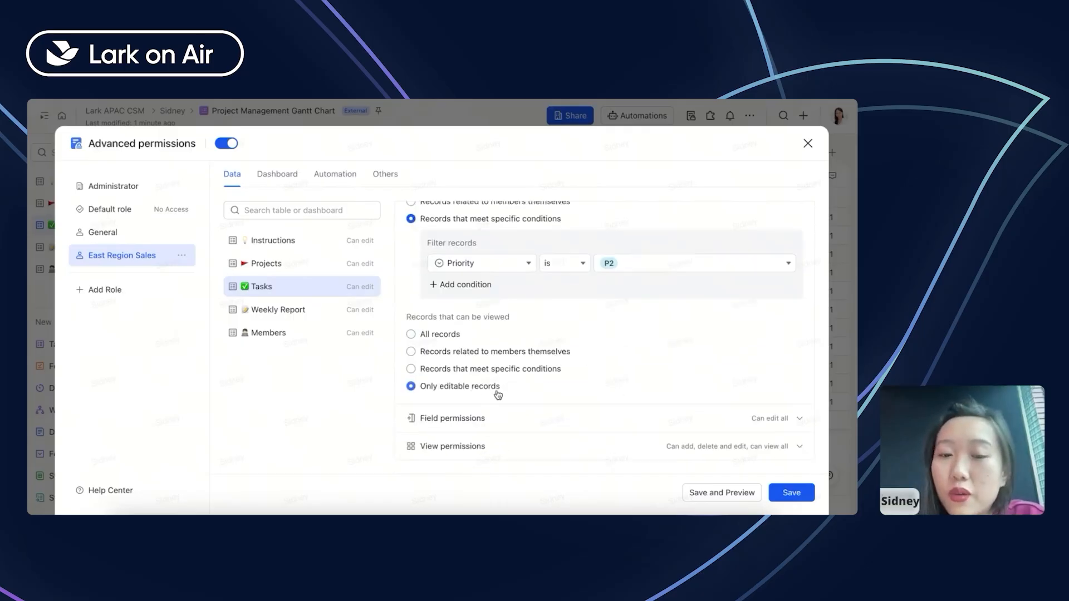
click(488, 371)
click(501, 413)
click(493, 474)
click(492, 415)
click(480, 455)
scroll(585, 390, down, 2)
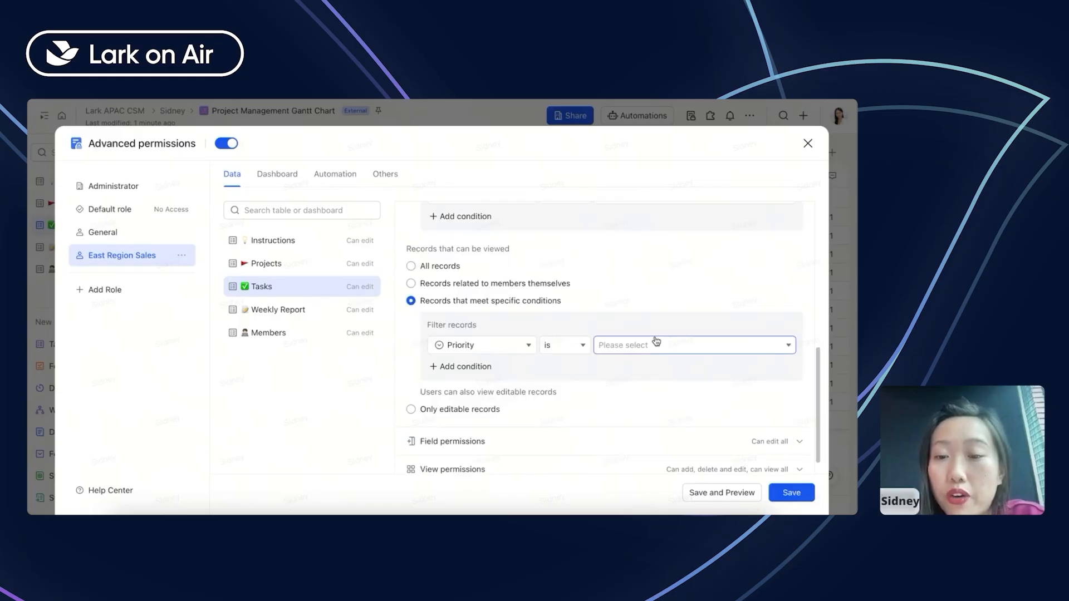
click(656, 343)
click(633, 445)
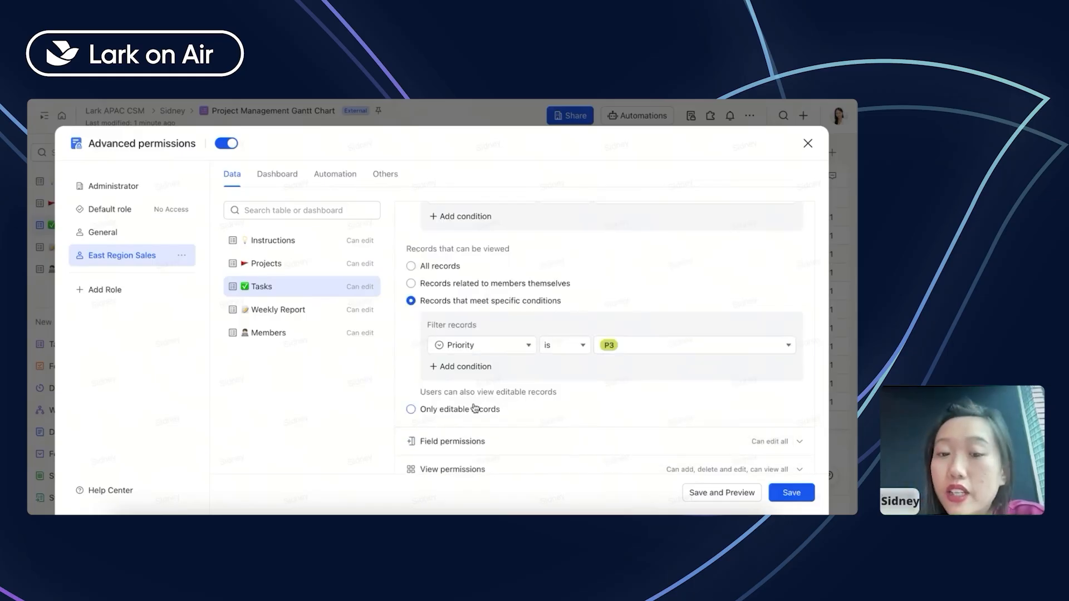
- Restrict the viewable Tasks records to only editable records and review the record permissions
scroll(473, 410, up, 5)
click(458, 367)
double_click(457, 367)
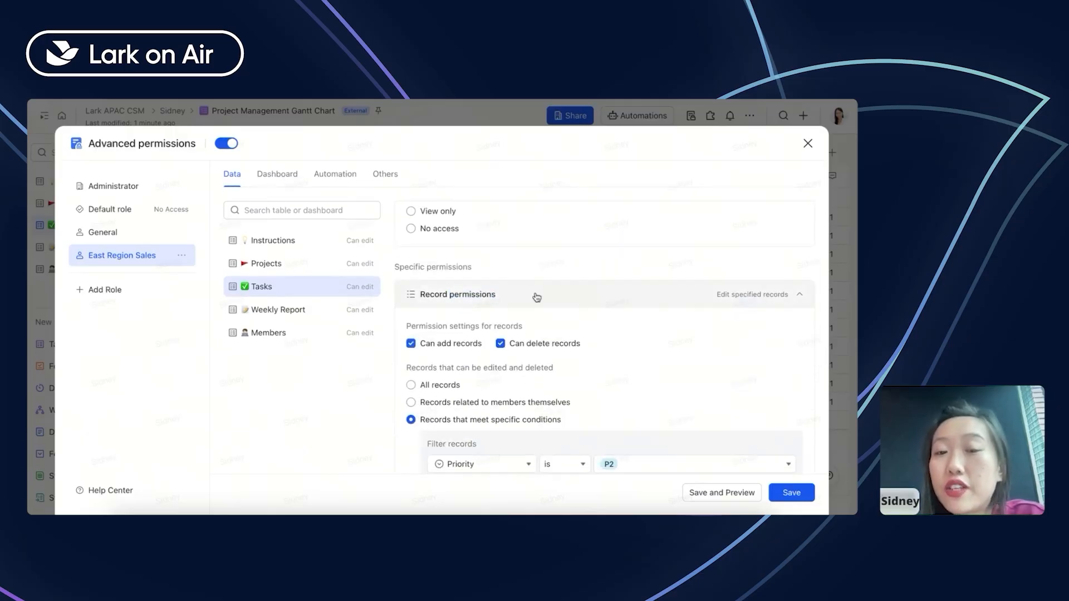
scroll(537, 297, down, 5)
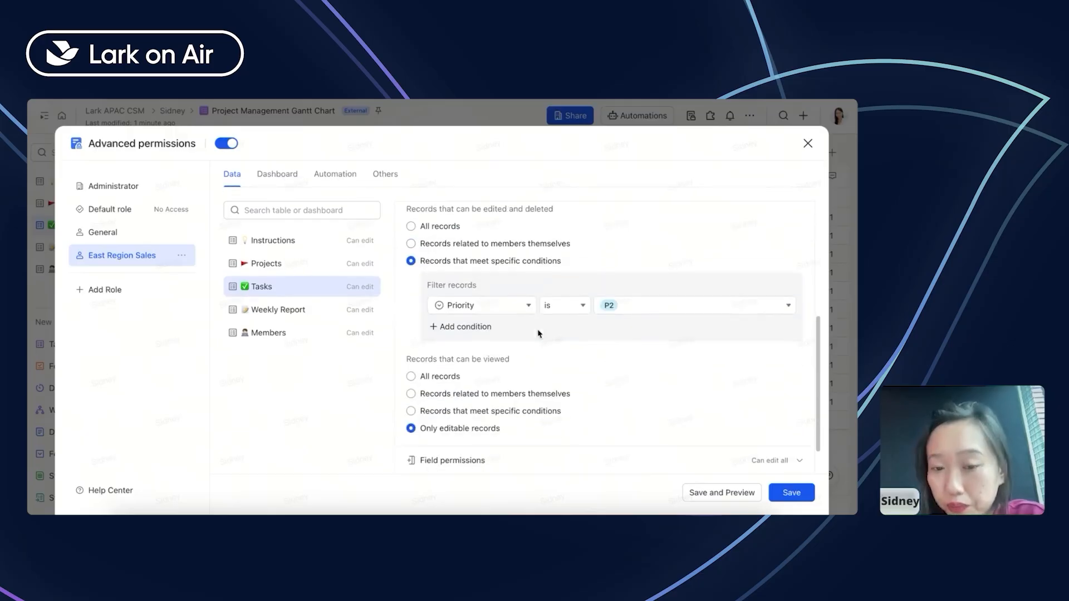
scroll(511, 327, up, 2)
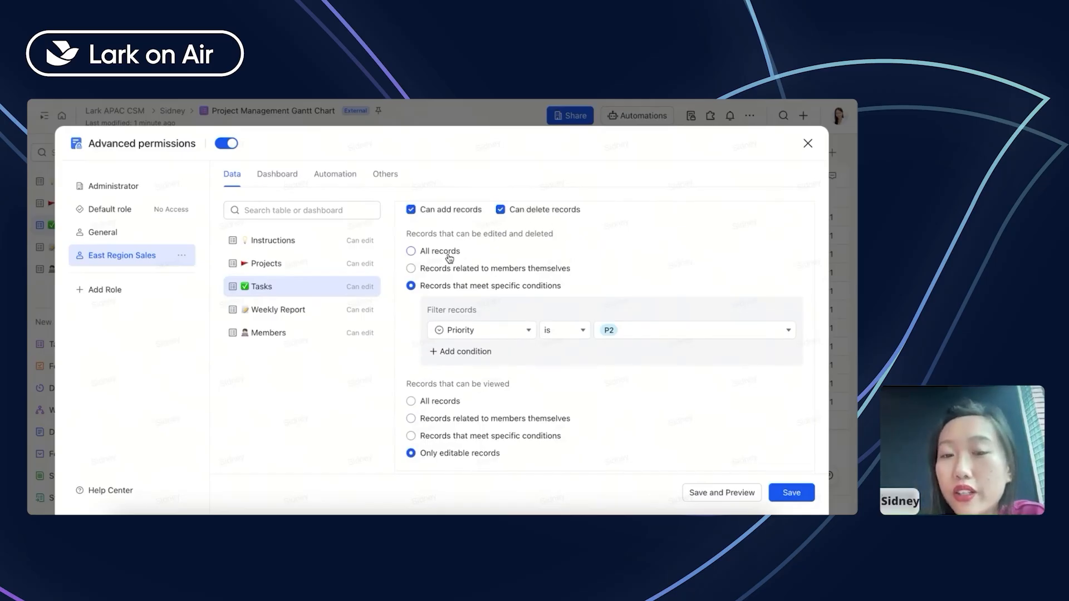
- Reset the editable and deletable Tasks records to the specific condition that Created by contains the current visitor
click(460, 270)
scroll(461, 327, down, 1)
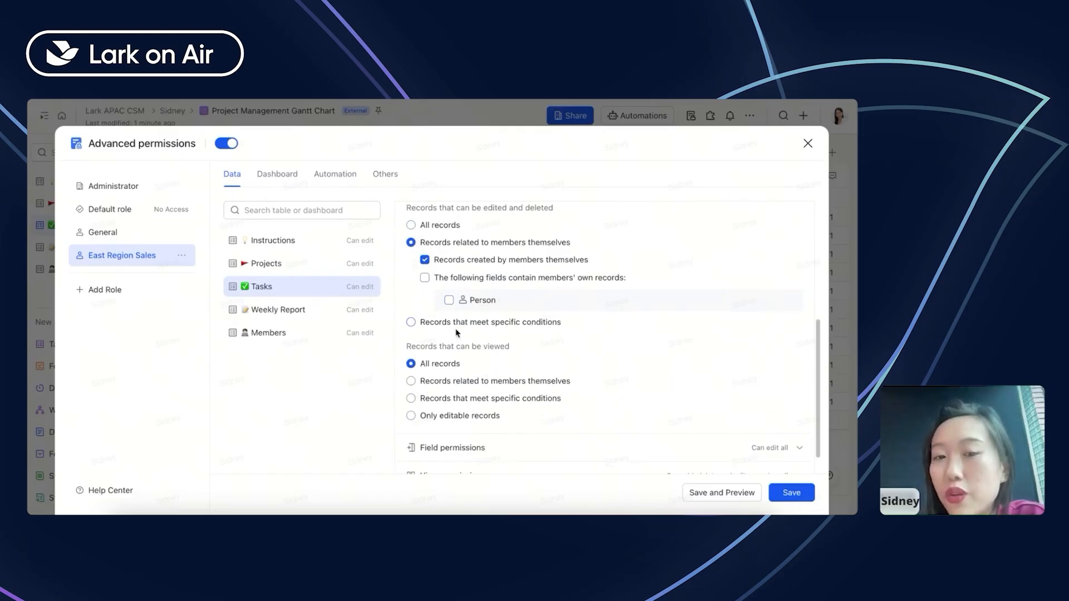
click(454, 327)
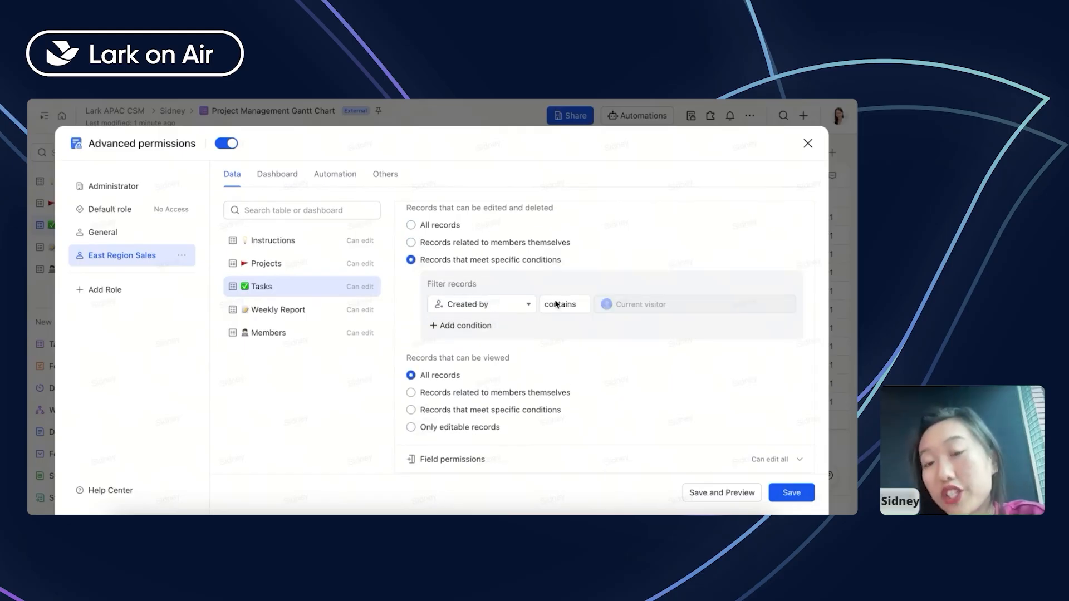
scroll(515, 272, up, 2)
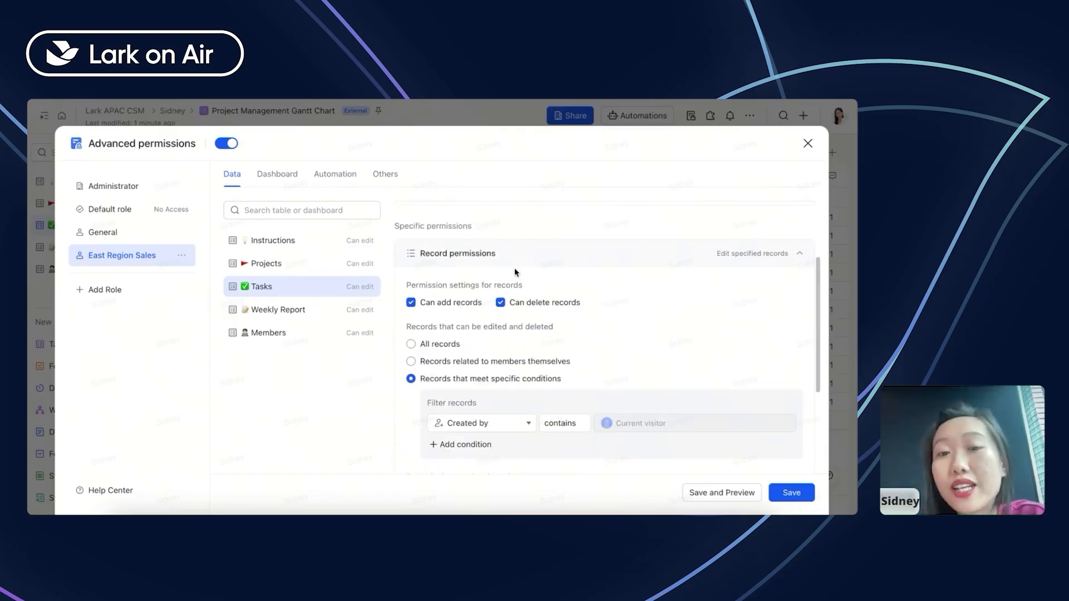
- Switch the Tasks table's field permissions to Custom and remove view, add and edit access to the Priority field
click(478, 264)
click(450, 395)
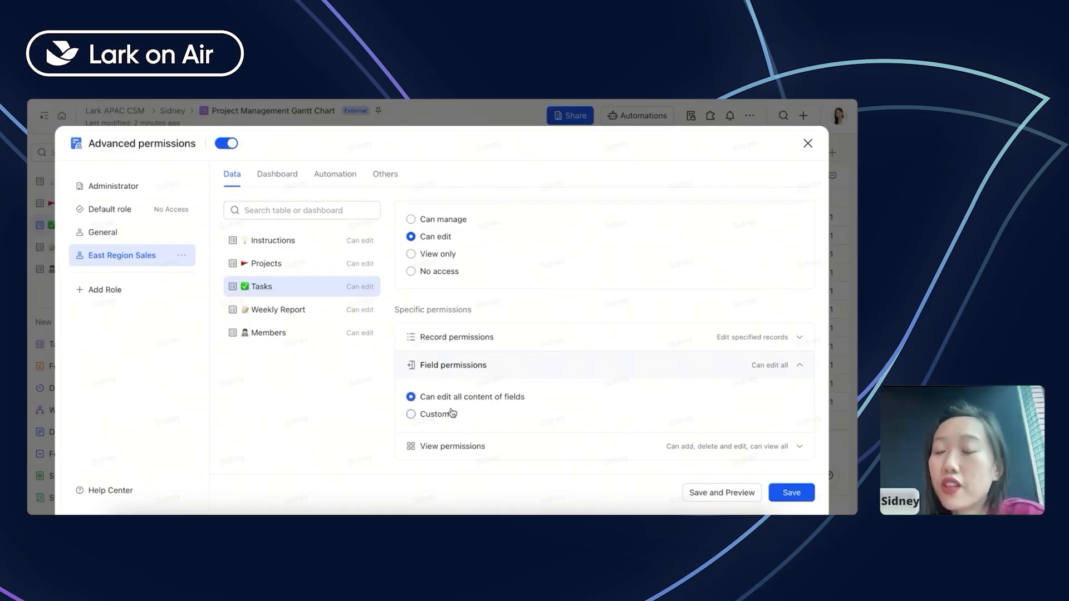
scroll(462, 407, up, 3)
scroll(668, 258, down, 3)
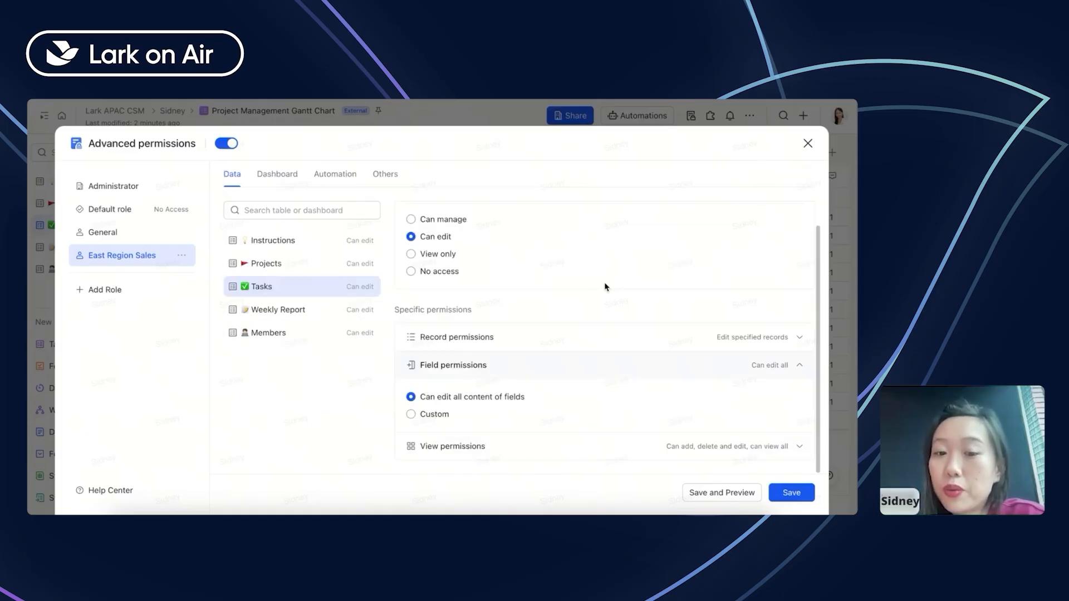
click(426, 419)
scroll(425, 418, down, 3)
scroll(425, 418, down, 3)
scroll(425, 418, up, 3)
scroll(601, 271, down, 1)
scroll(601, 279, down, 3)
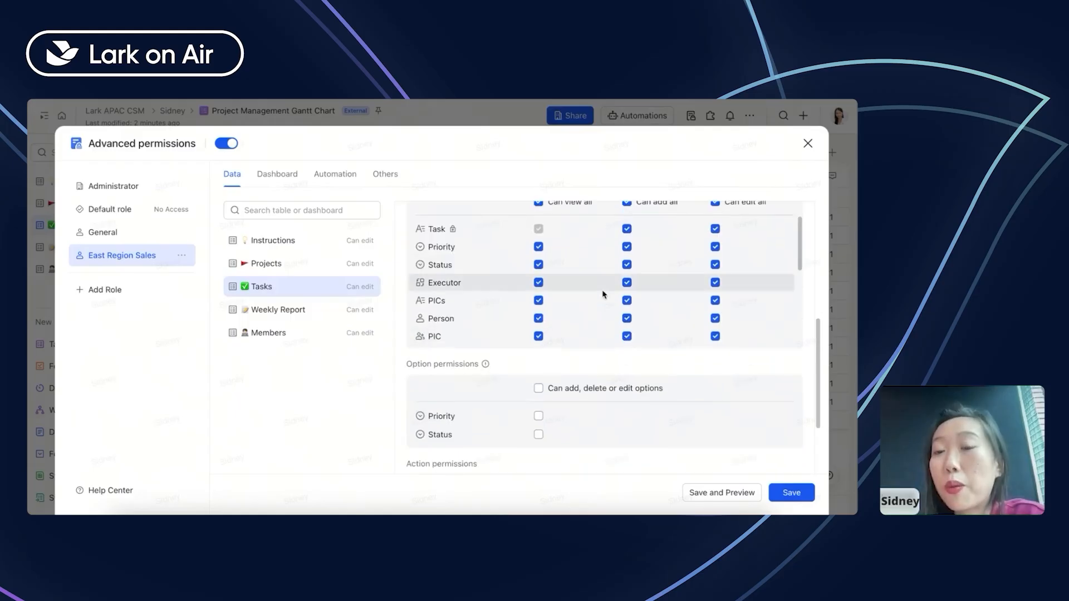
scroll(604, 284, up, 3)
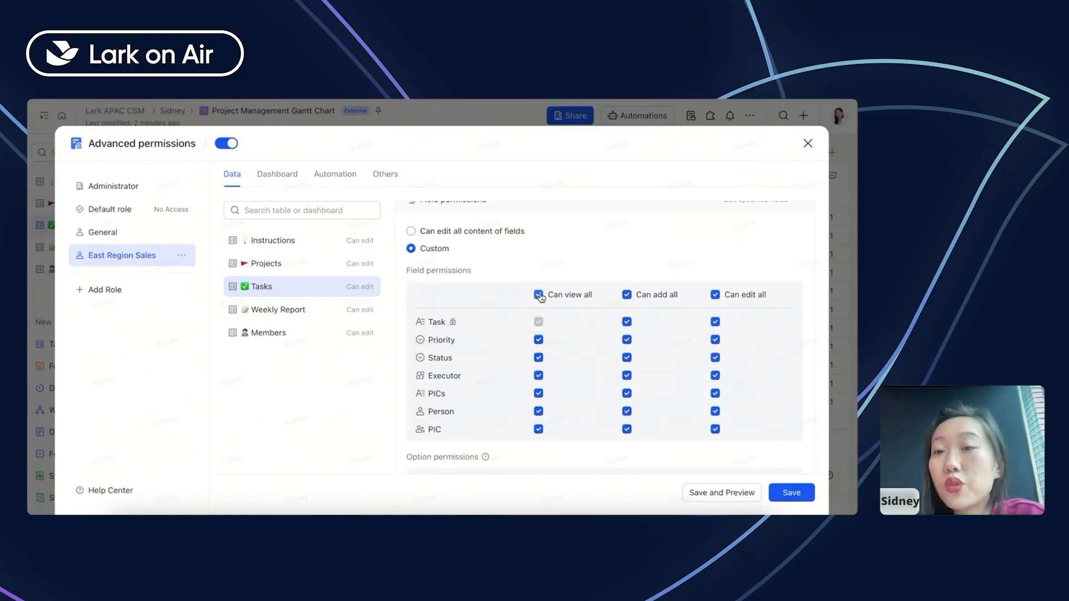
click(538, 340)
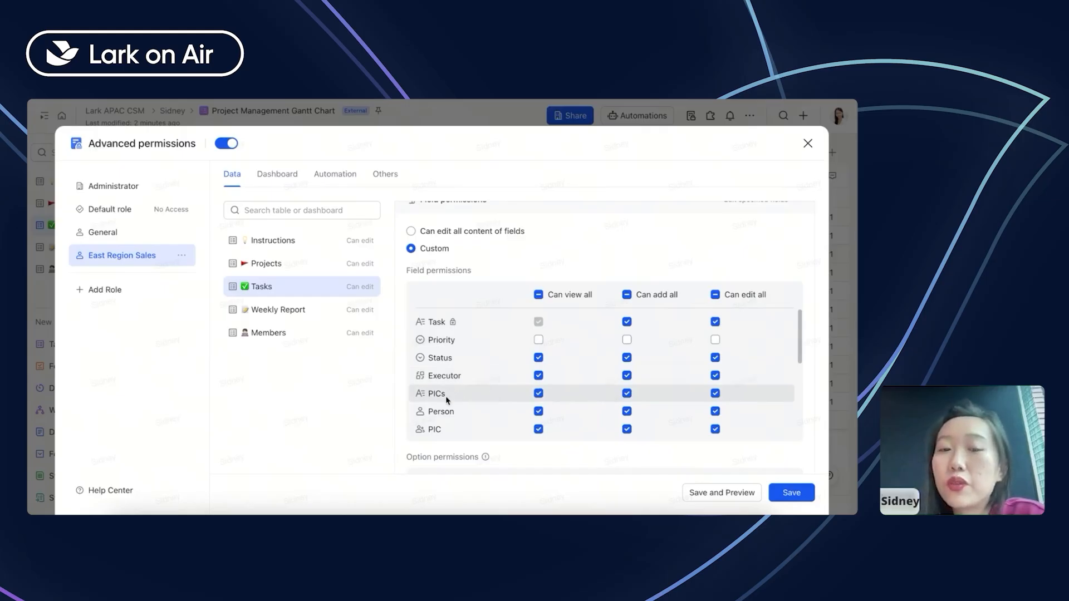
- Remove the edit and add permissions for the Person field while leaving it viewable
double_click(446, 411)
scroll(507, 413, down, 3)
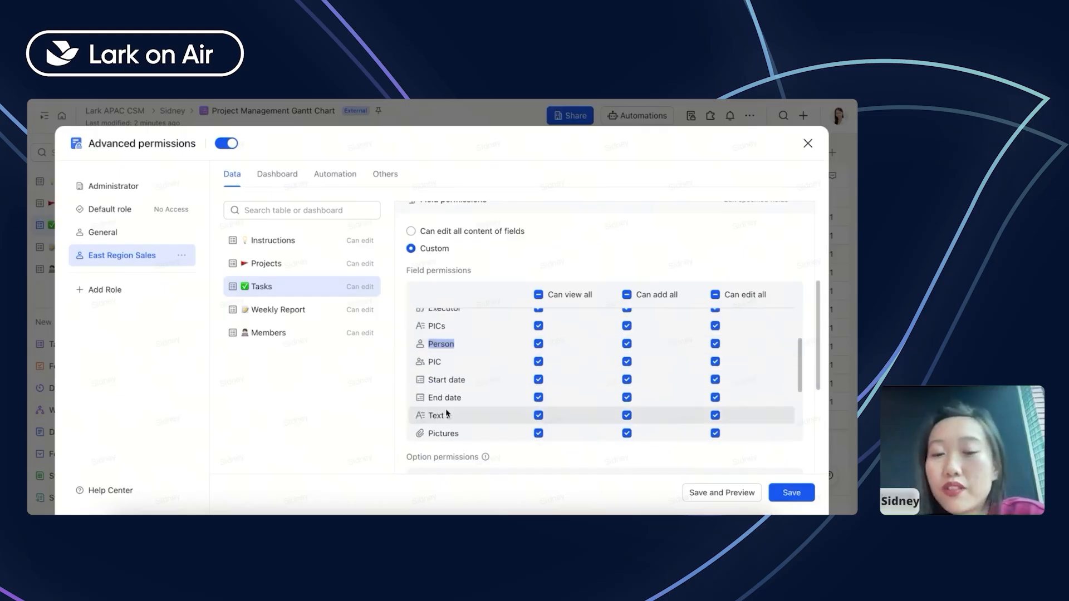
scroll(553, 359, down, 1)
scroll(553, 359, up, 1)
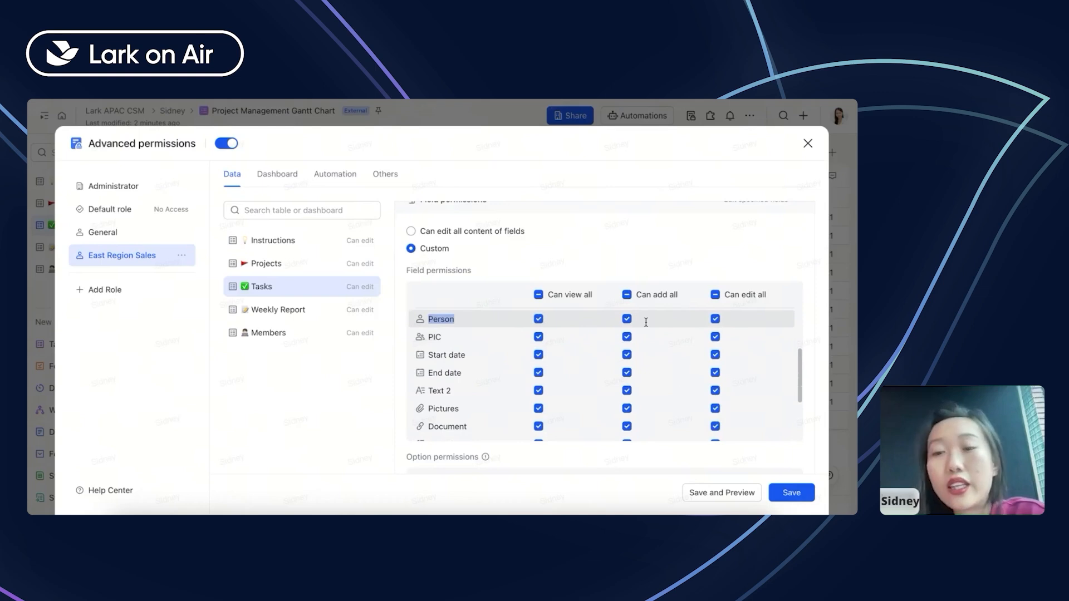
click(716, 320)
click(627, 320)
- Remove view, add and edit access to the Pictures and Document fields
click(538, 409)
click(539, 427)
scroll(549, 423, down, 3)
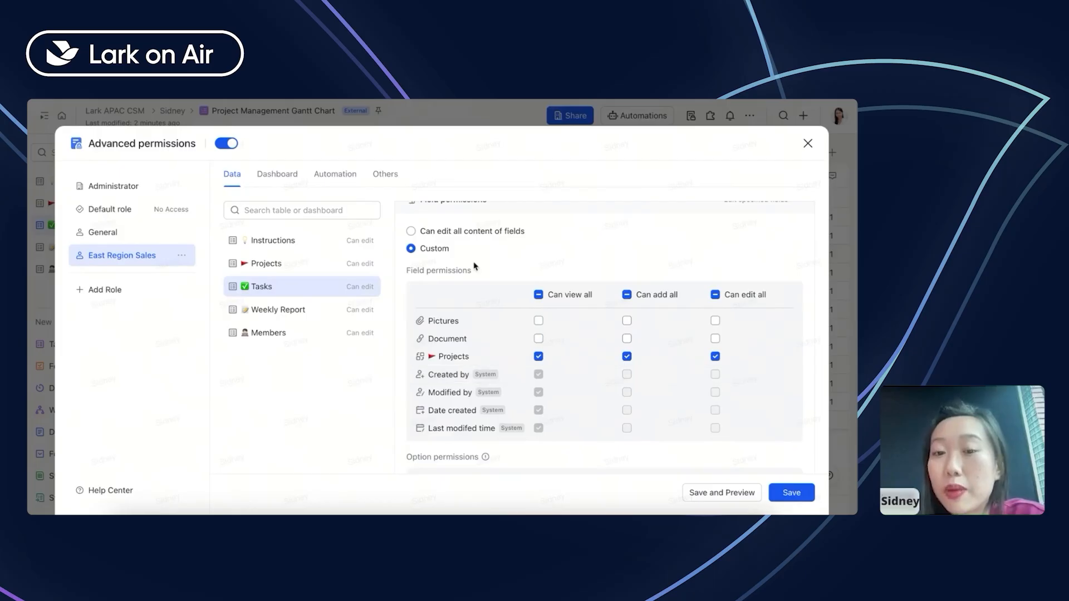
- Set the Tasks table's visible views to Specific views, keeping all listed views selected
scroll(472, 262, up, 1)
click(494, 227)
click(506, 425)
scroll(509, 429, down, 3)
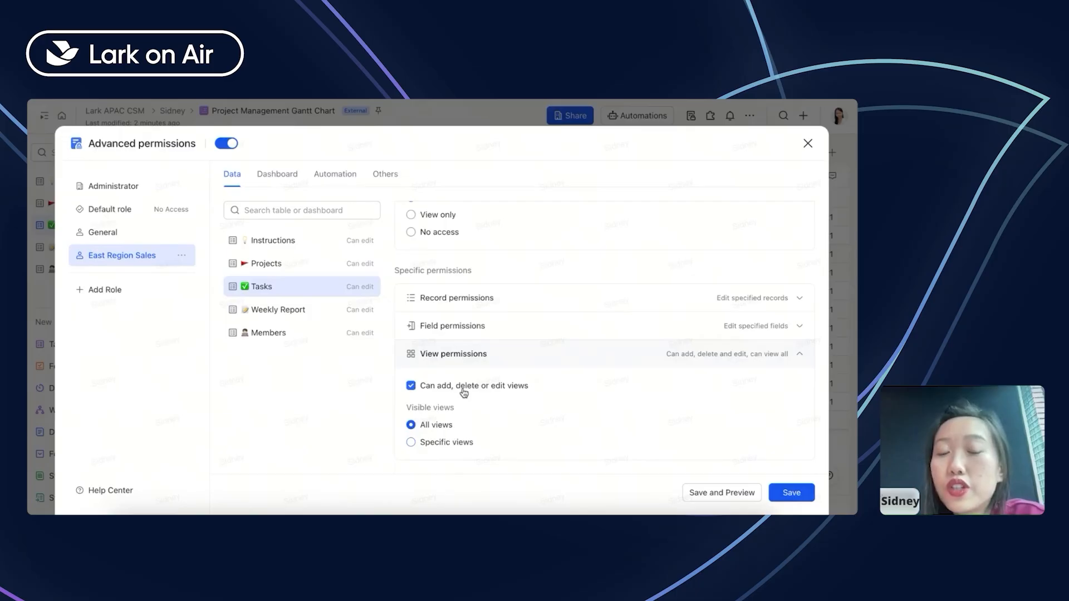
click(444, 441)
scroll(443, 440, down, 3)
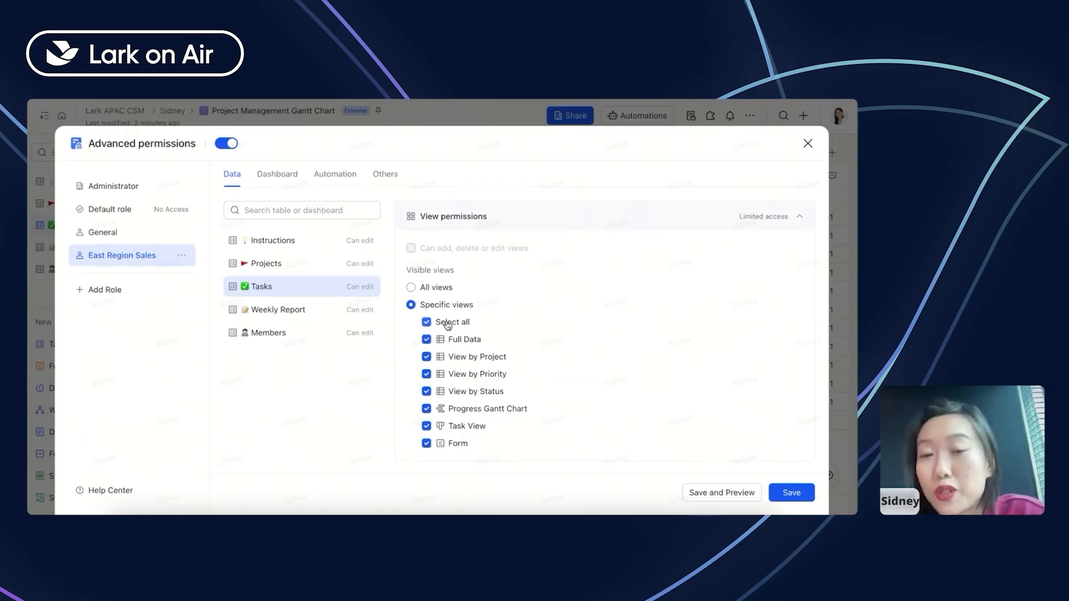
scroll(443, 288, up, 3)
scroll(442, 286, down, 1)
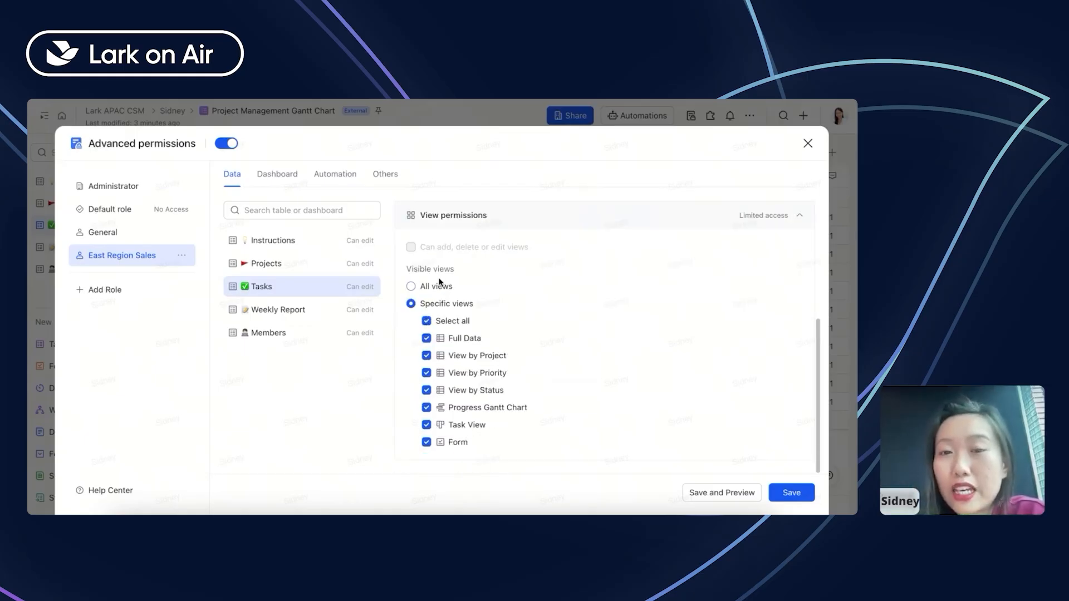
- Examine the East Region Sales role's permission settings for each table, from Instructions through Members, and return to Tasks
scroll(440, 250, up, 5)
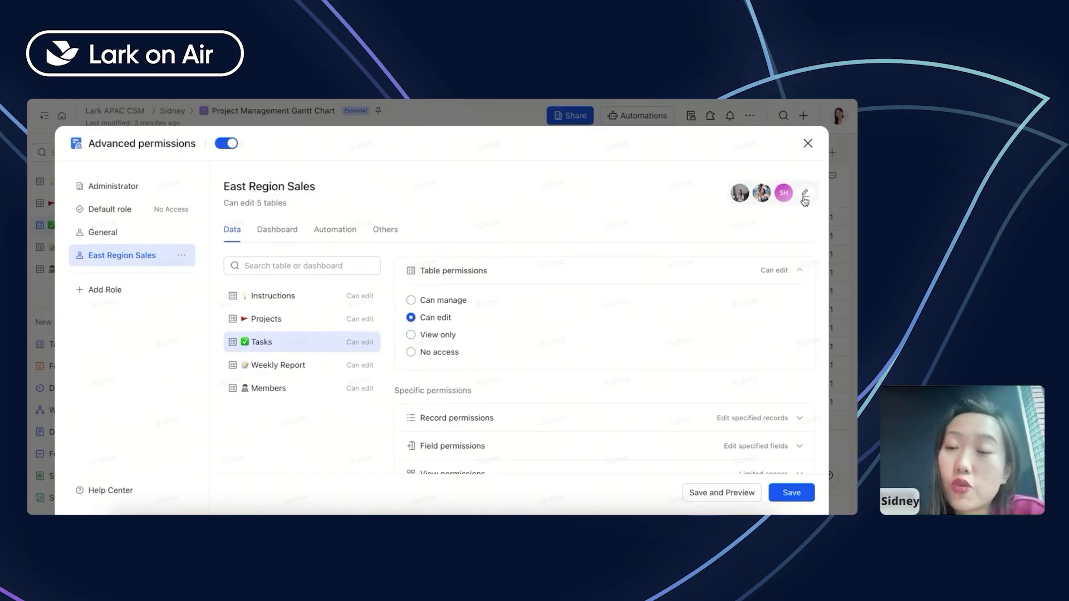
scroll(275, 259, down, 1)
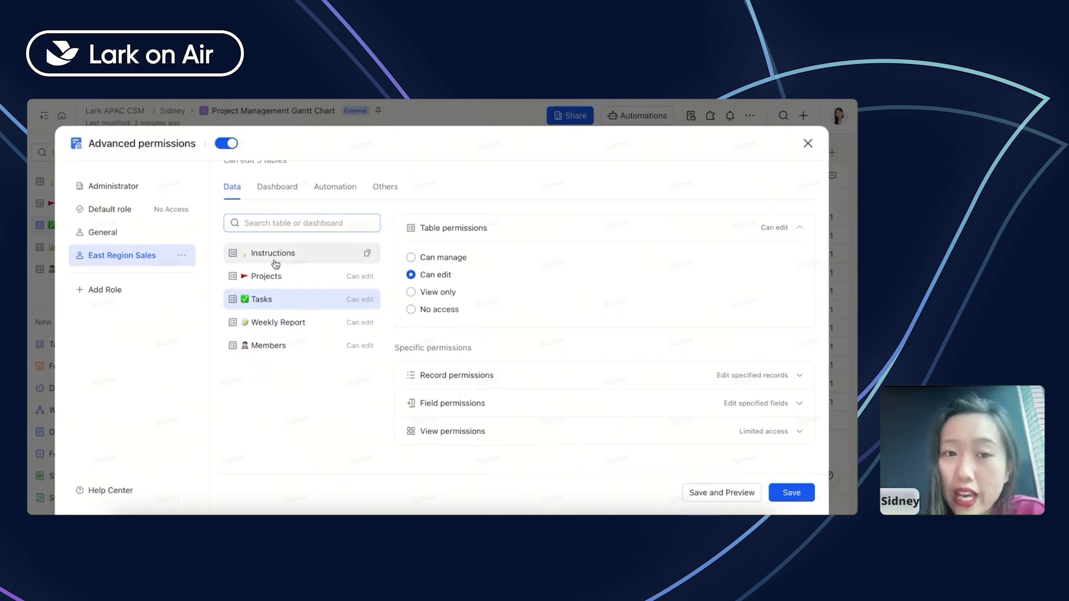
click(275, 261)
click(275, 277)
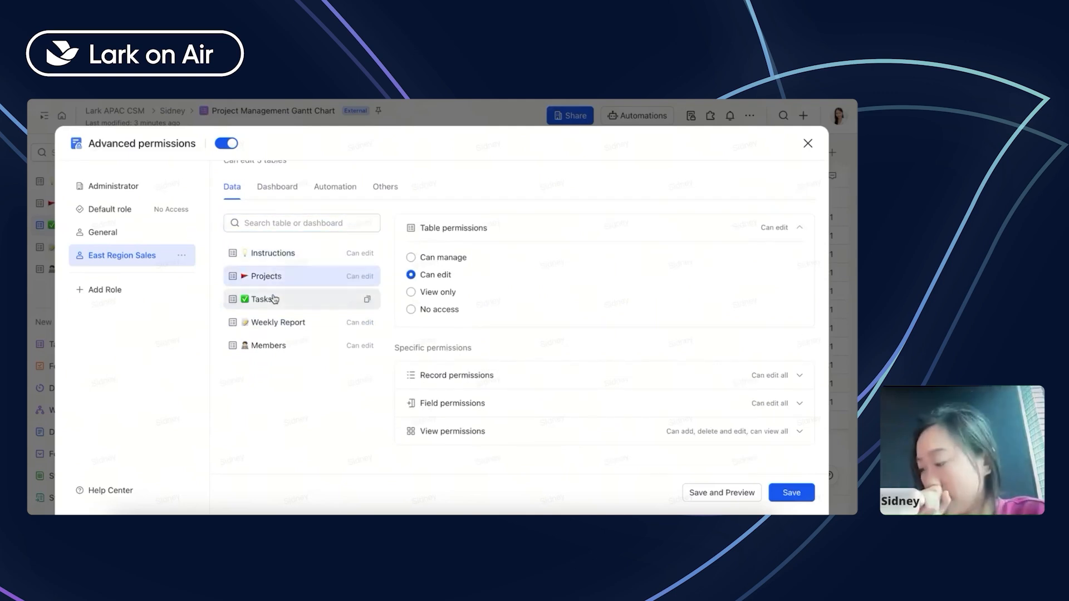
click(274, 299)
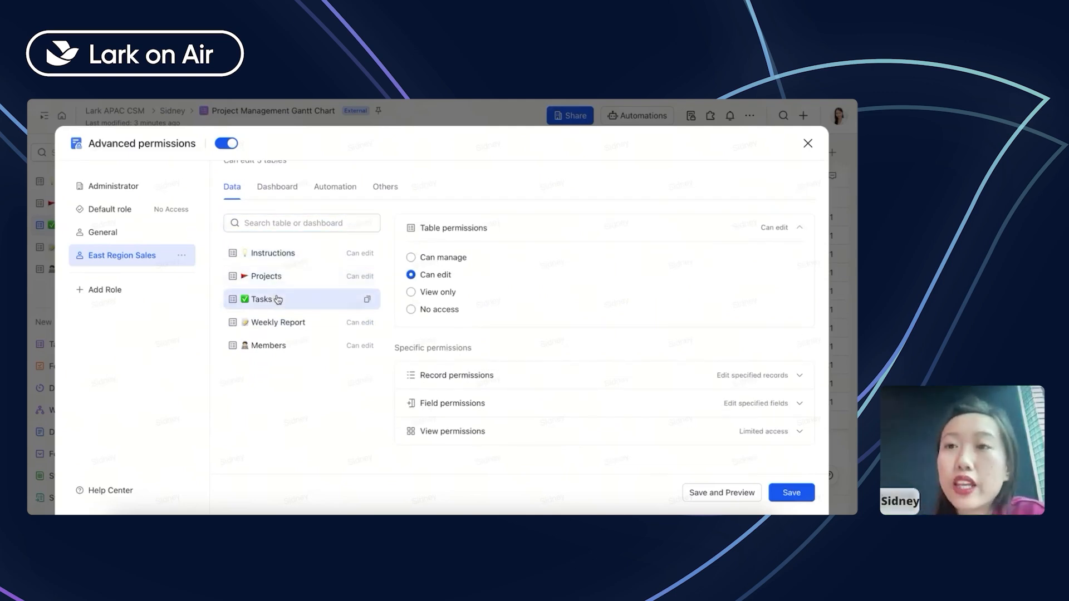
click(303, 322)
click(311, 342)
click(317, 320)
click(314, 301)
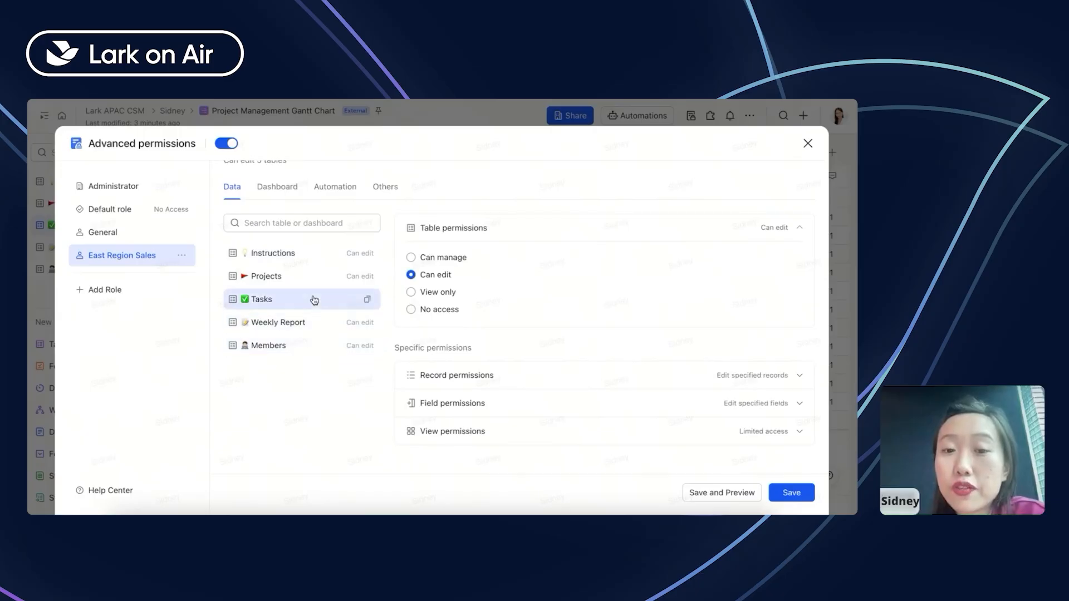
- Collapse the table permissions and review the Tasks table's record permissions
scroll(443, 313, up, 2)
click(440, 270)
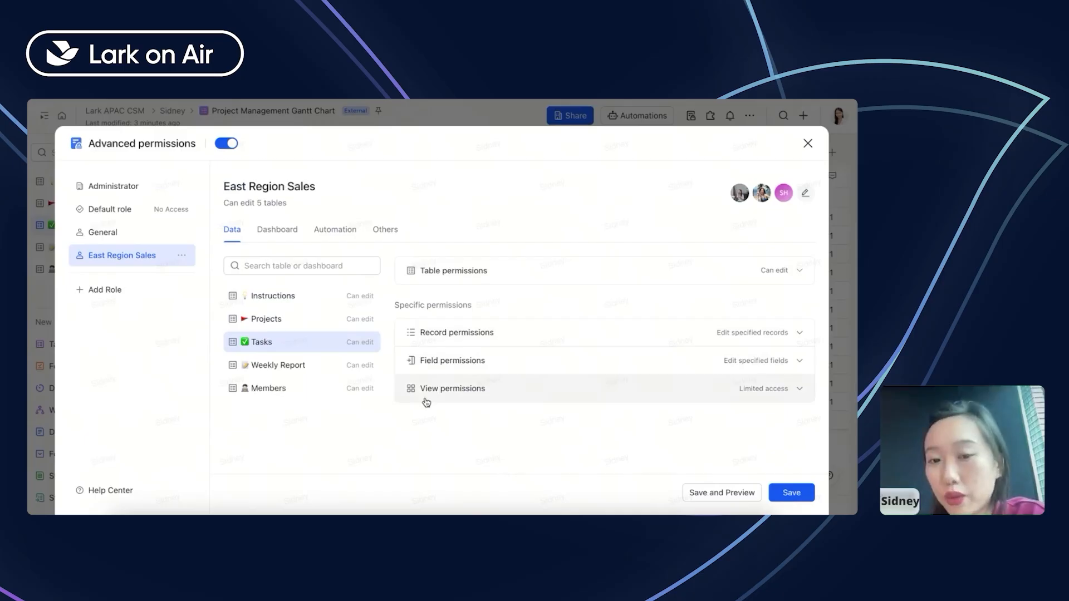
click(454, 332)
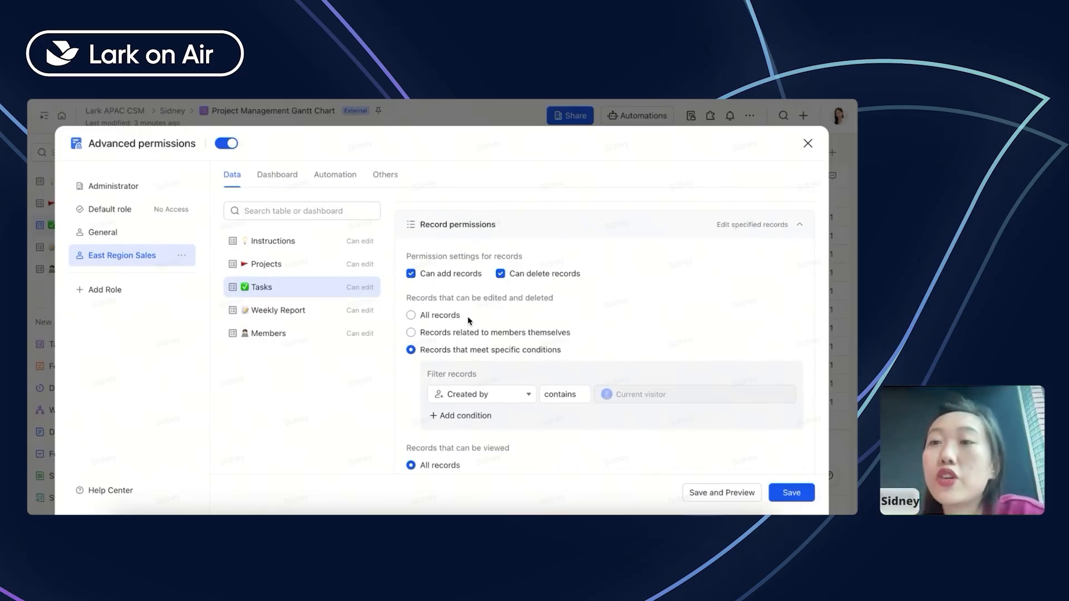
scroll(469, 322, down, 1)
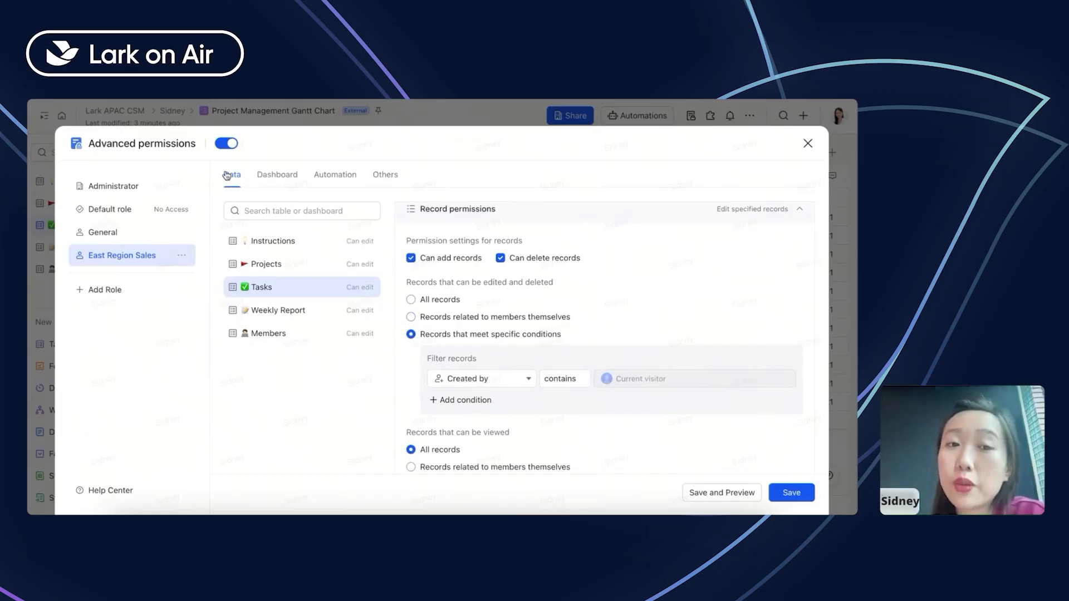
- Check the role's dashboard and automation permissions, and its basic permissions for copying, duplicating, downloading or printing
click(278, 176)
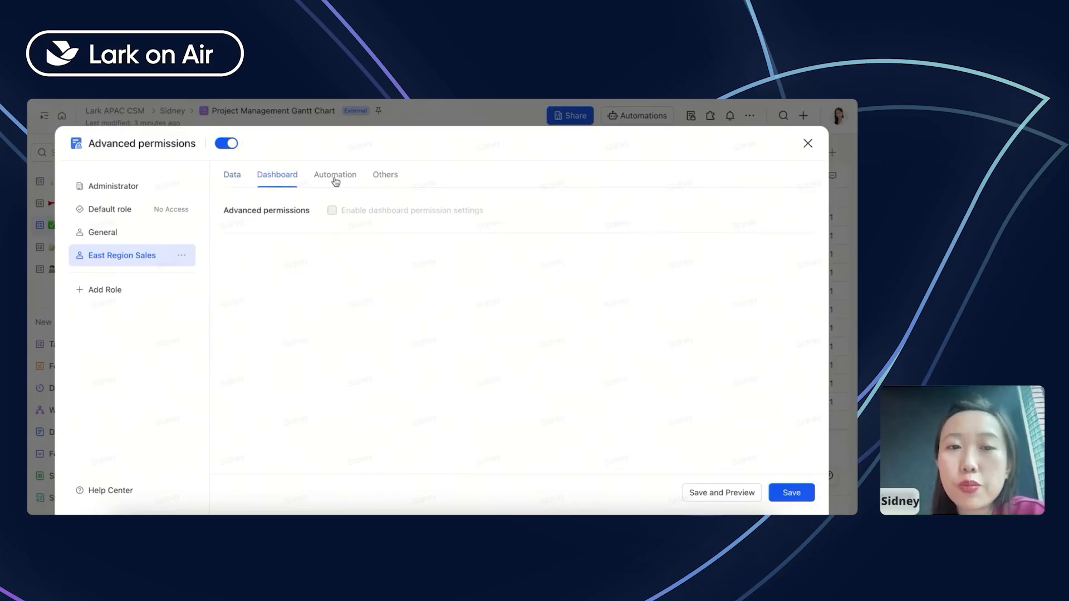
click(336, 177)
click(385, 177)
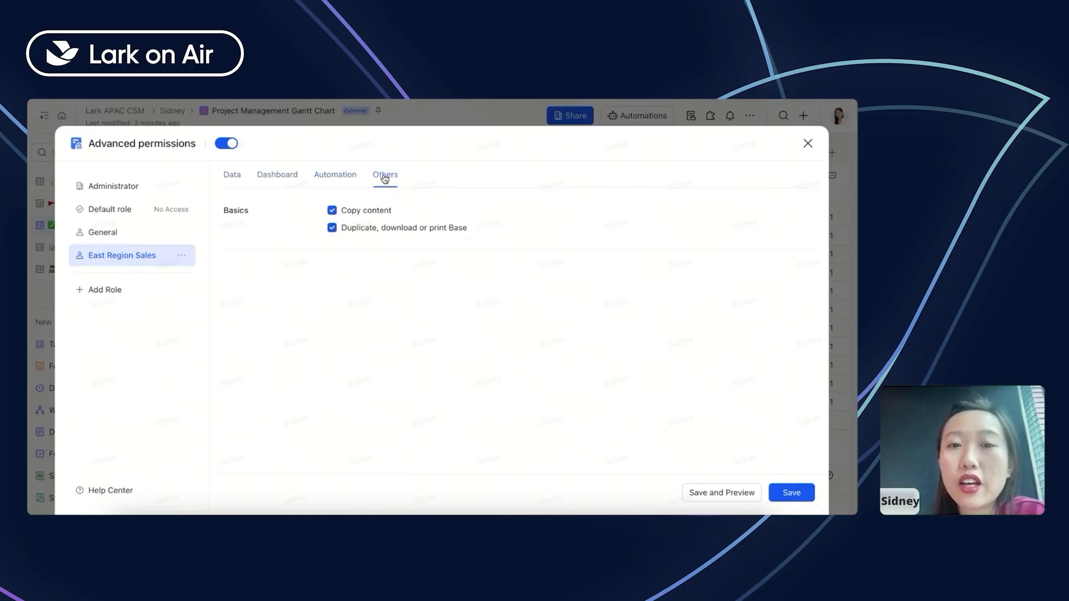
- Recheck the East Region Sales role's dashboard, automation and data permissions, and close advanced permissions while discarding the unsaved changes
click(267, 176)
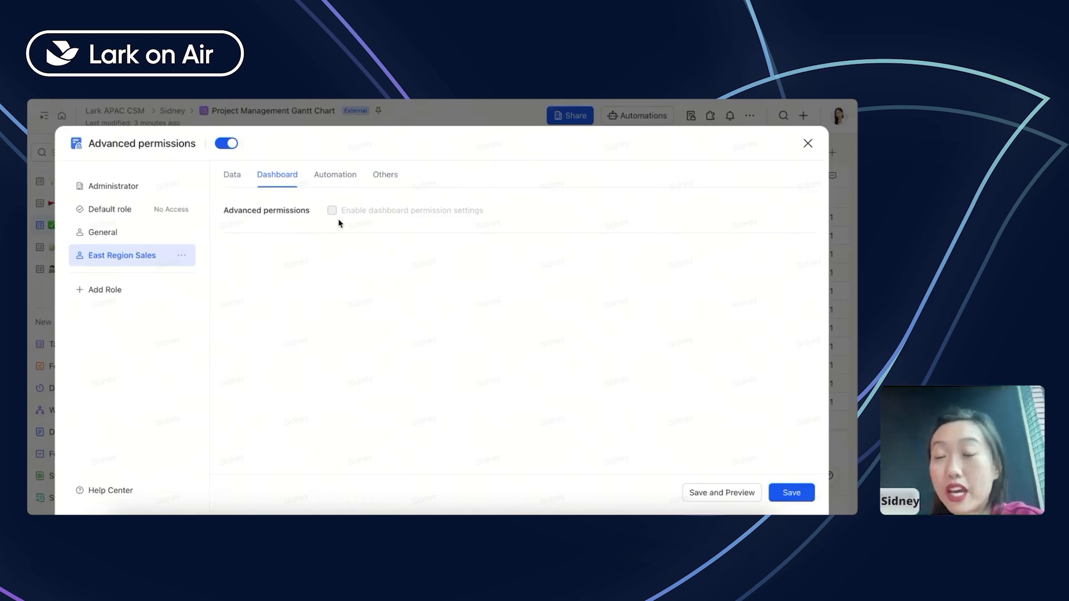
click(342, 179)
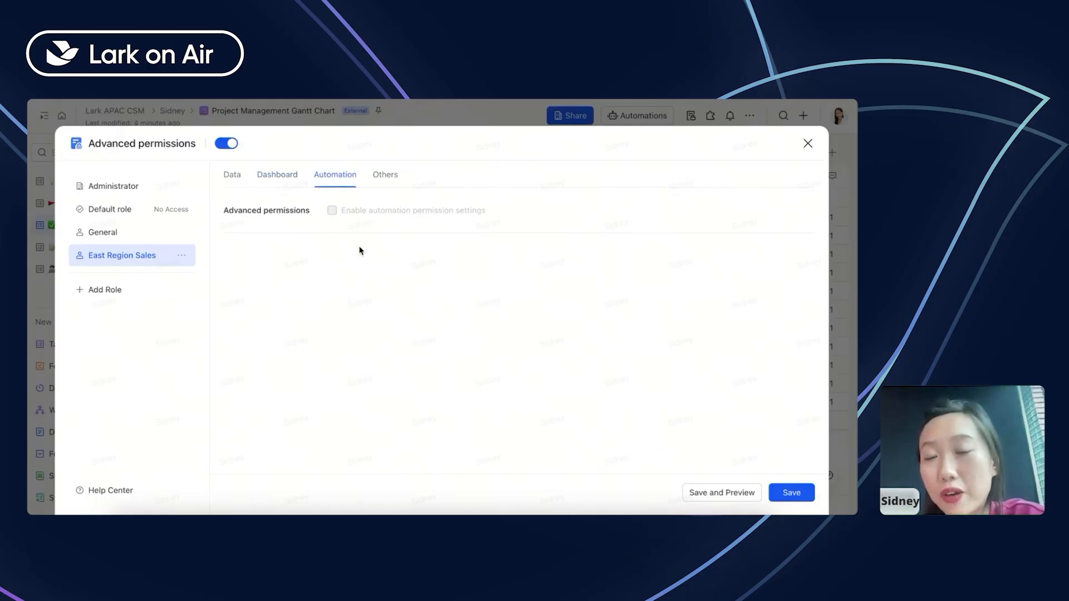
click(235, 176)
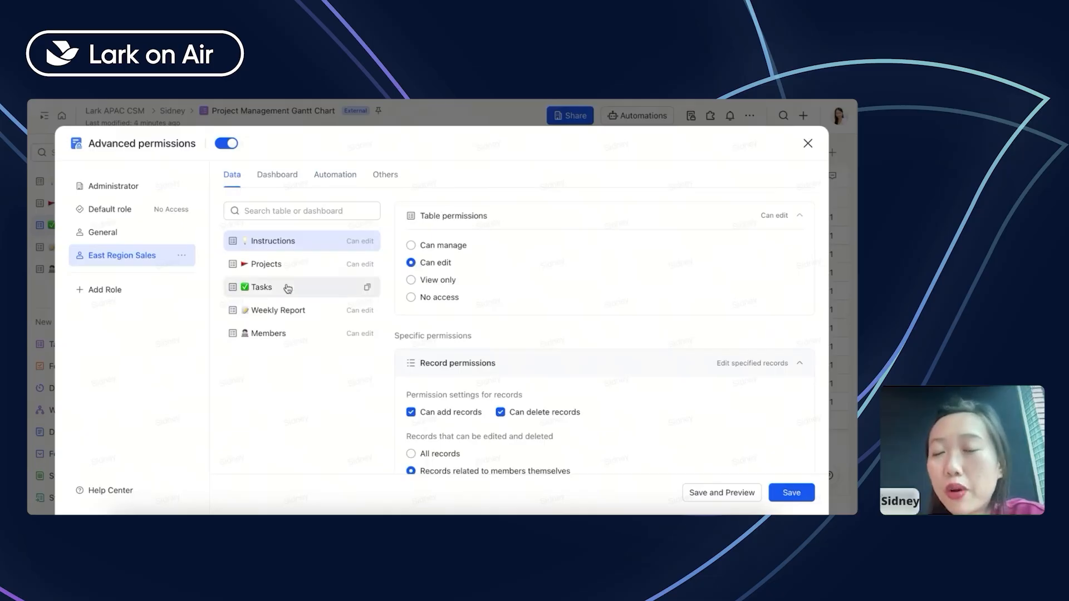
scroll(529, 393, down, 5)
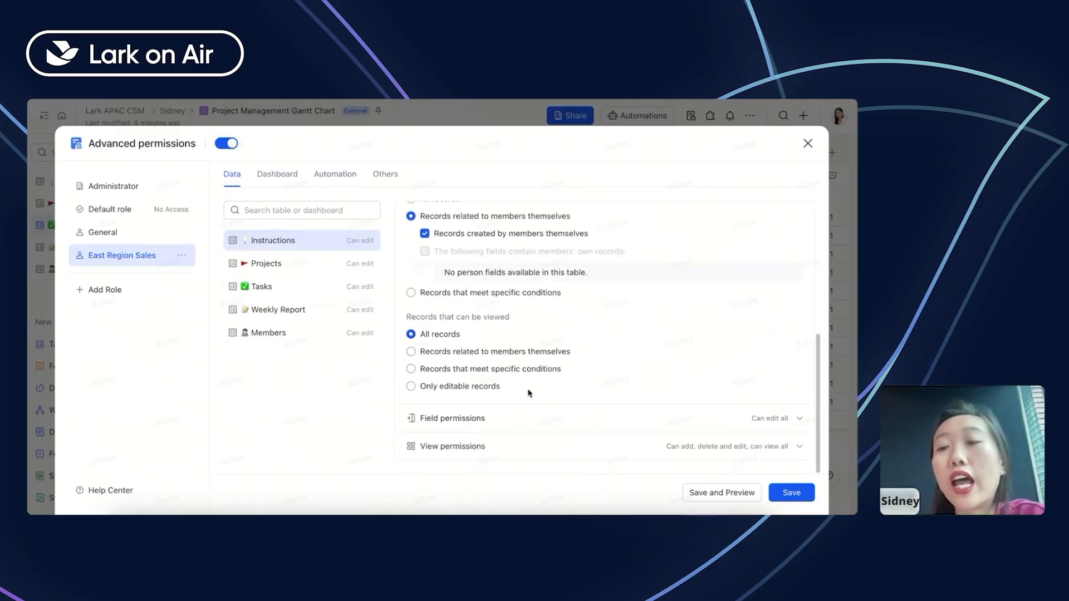
click(807, 144)
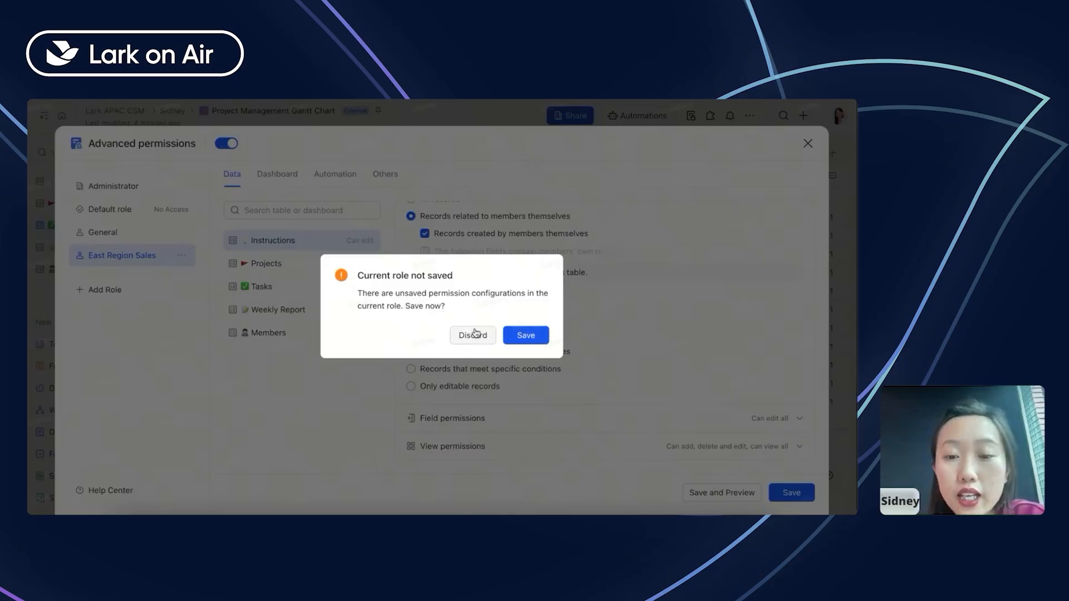
click(475, 334)
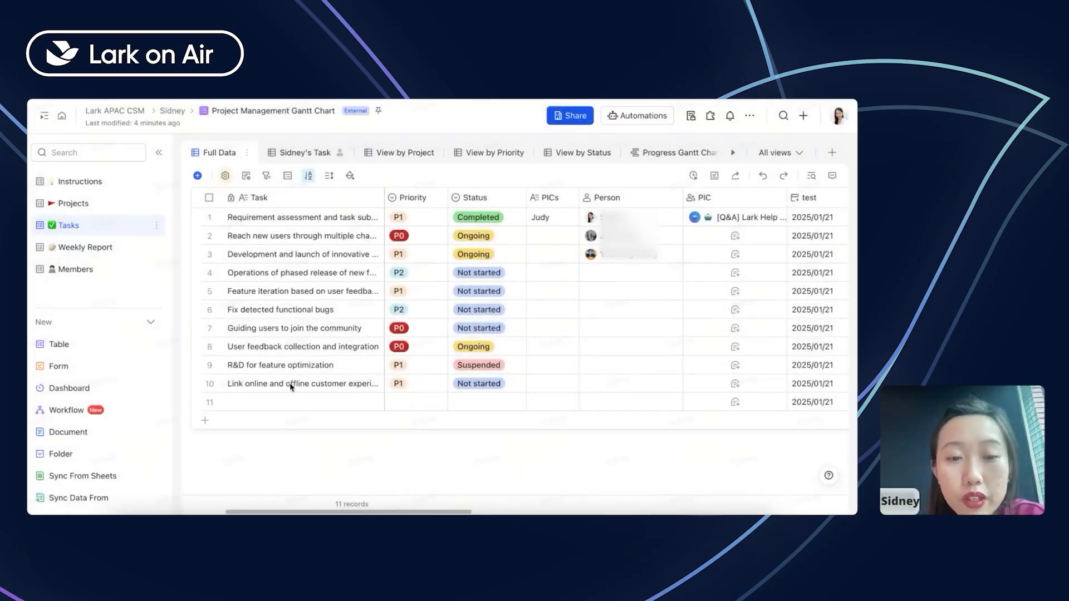
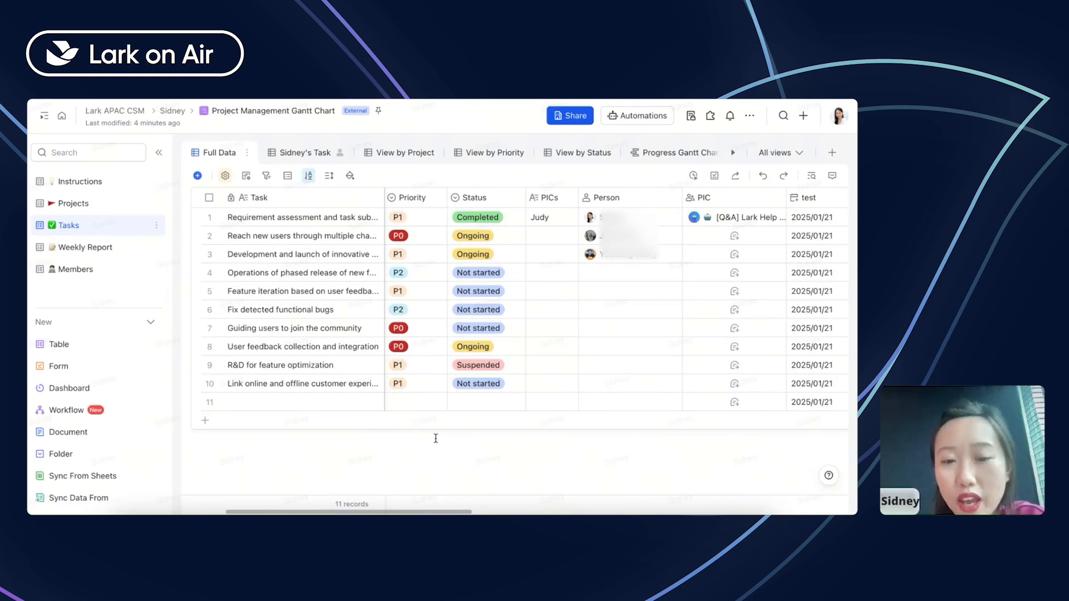
- Switch to Notes and add the line "lark api" to the Email Sync note, moving the window to uncover the base
click(719, 515)
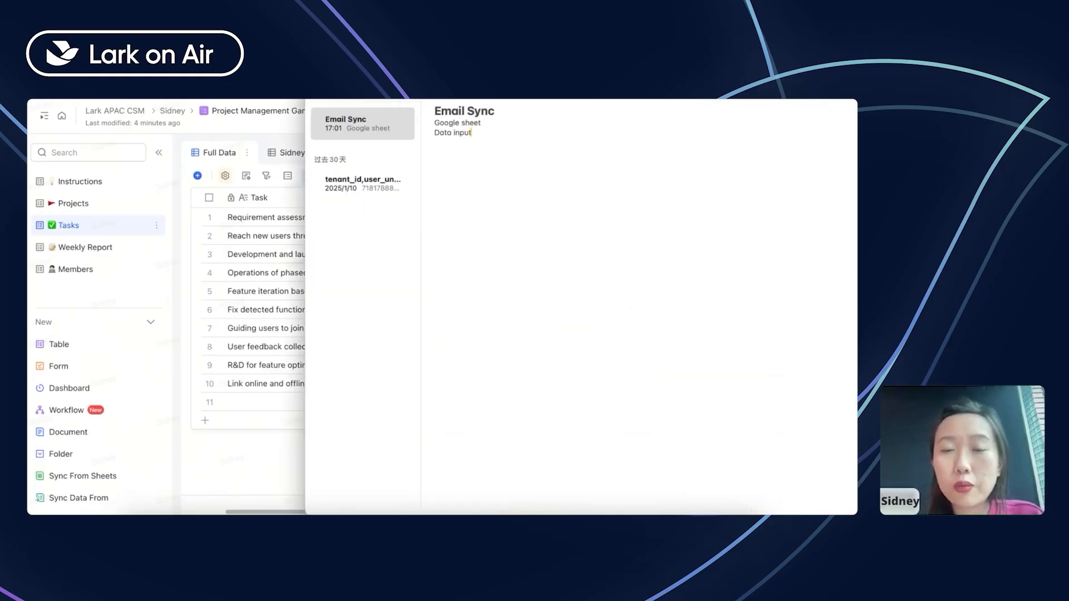
text(lark api)
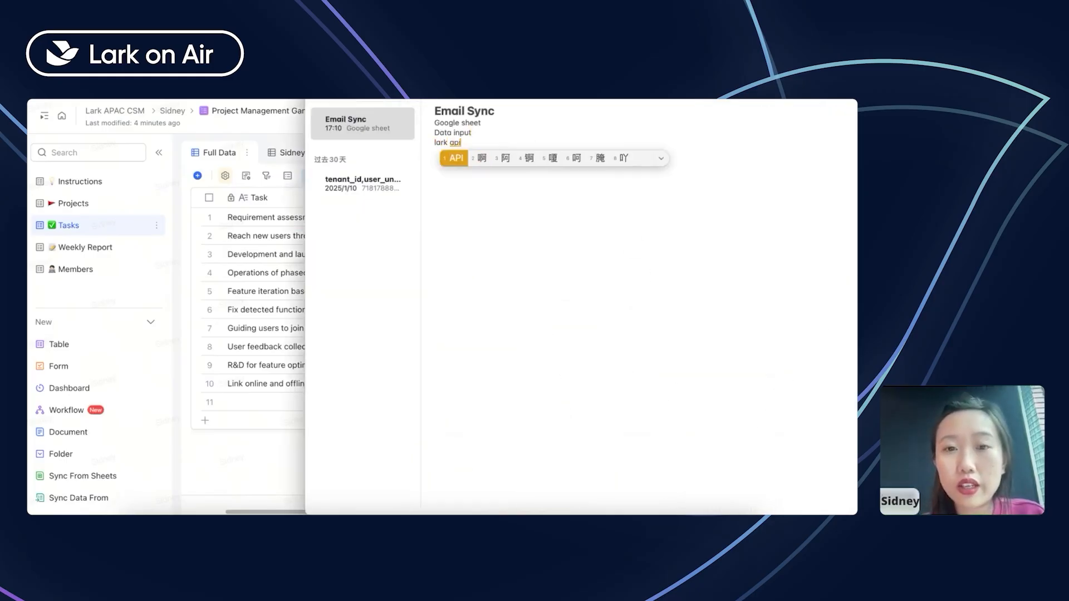
drag(490, 77, 576, 133)
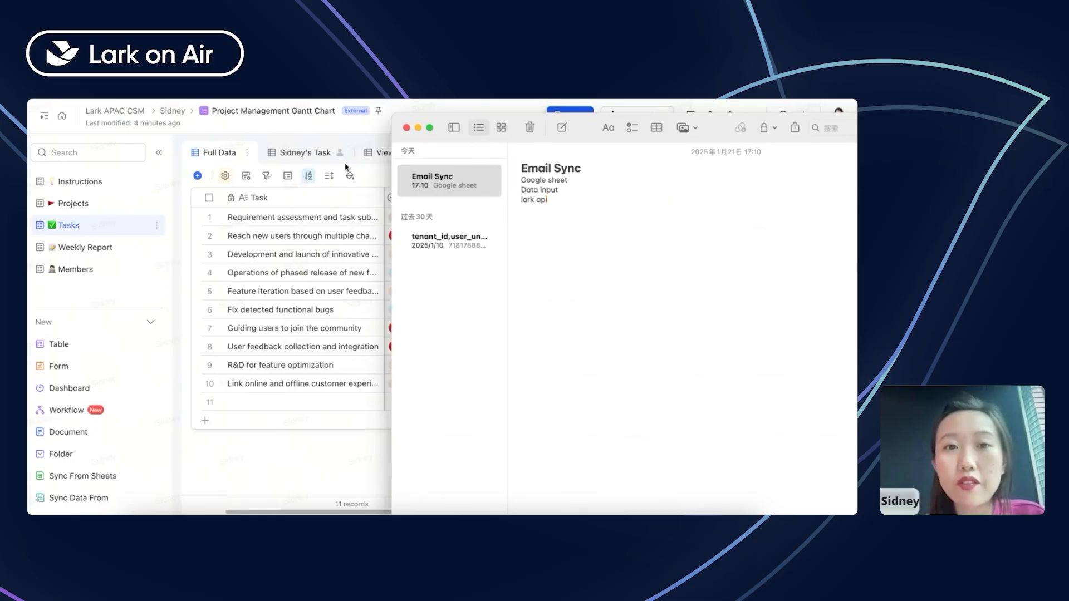
- Return to Lark Base and, in the Sales Management base, open the Revenue Insight dashboard and move it above Lead Insight
click(377, 183)
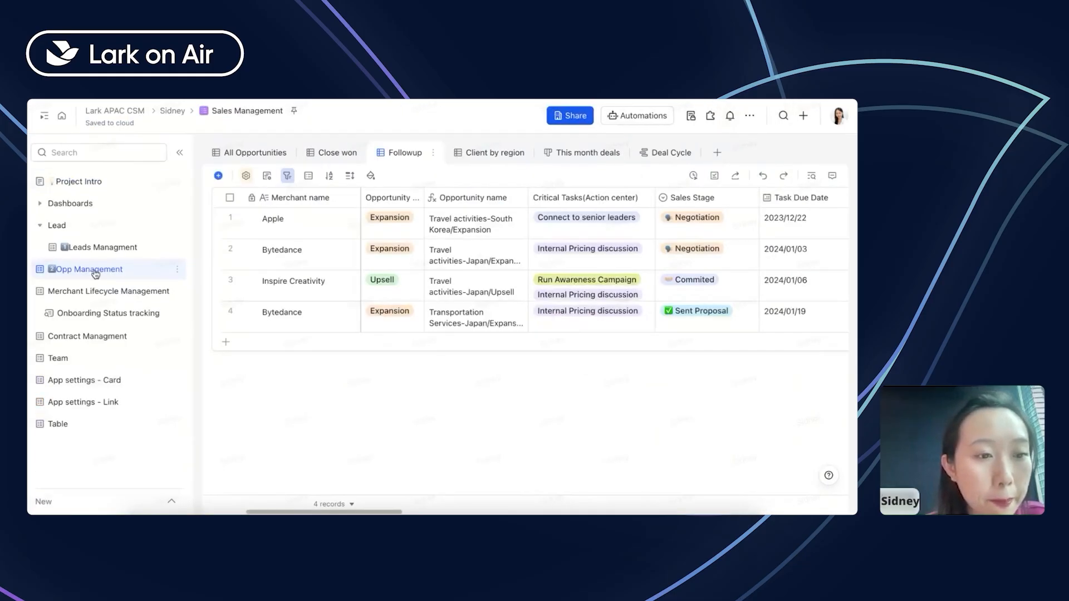
click(81, 203)
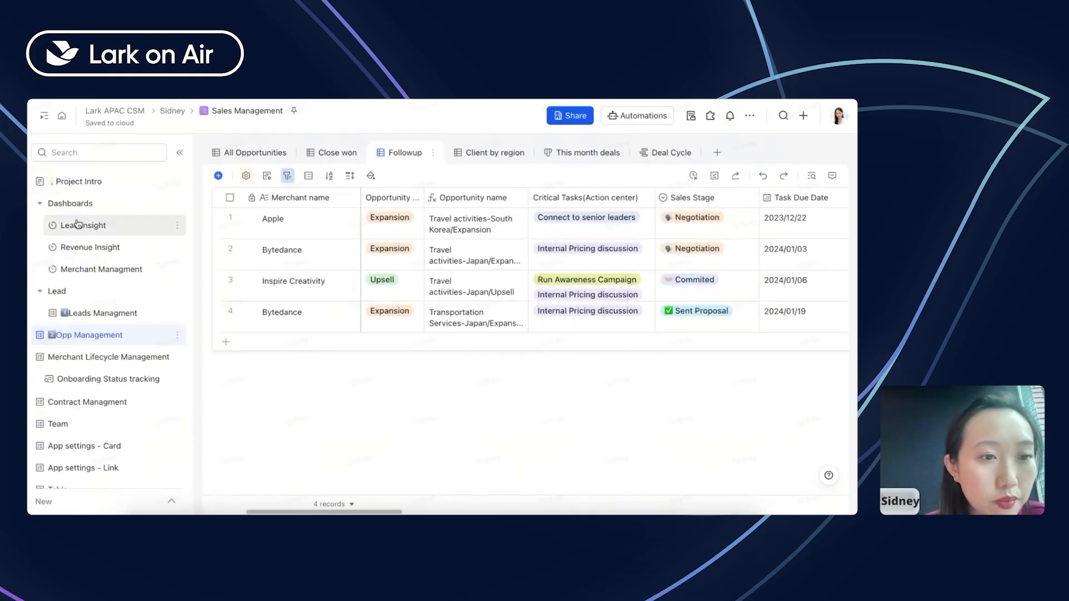
click(106, 225)
click(88, 246)
drag(88, 246, 144, 223)
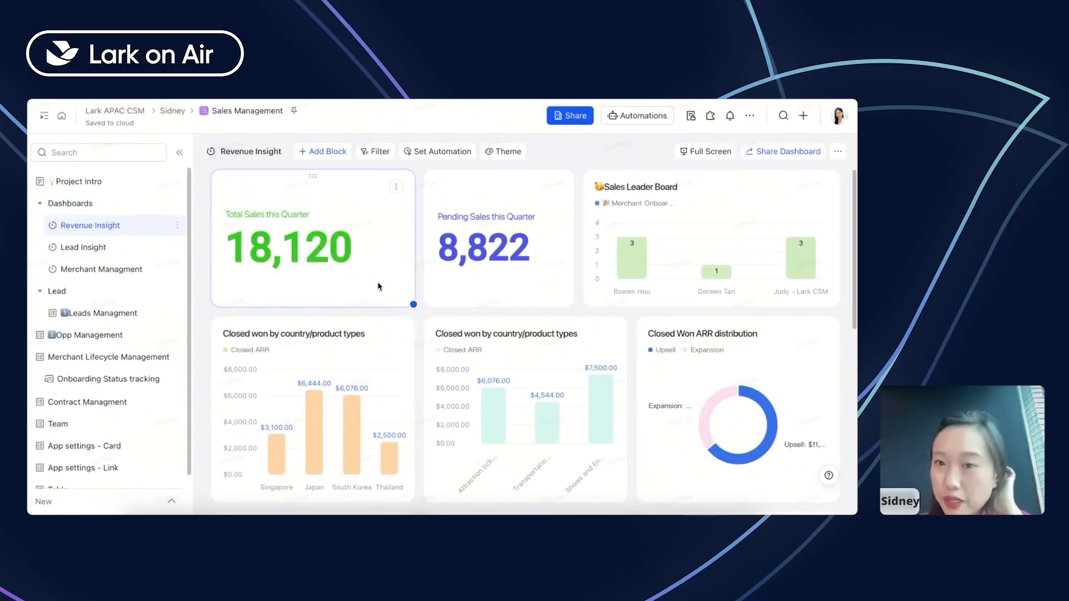
- Examine the Revenue Insight dashboard's sales totals, closed-won charts by country and product type, and ARR distribution
scroll(378, 287, down, 1)
scroll(378, 286, down, 7)
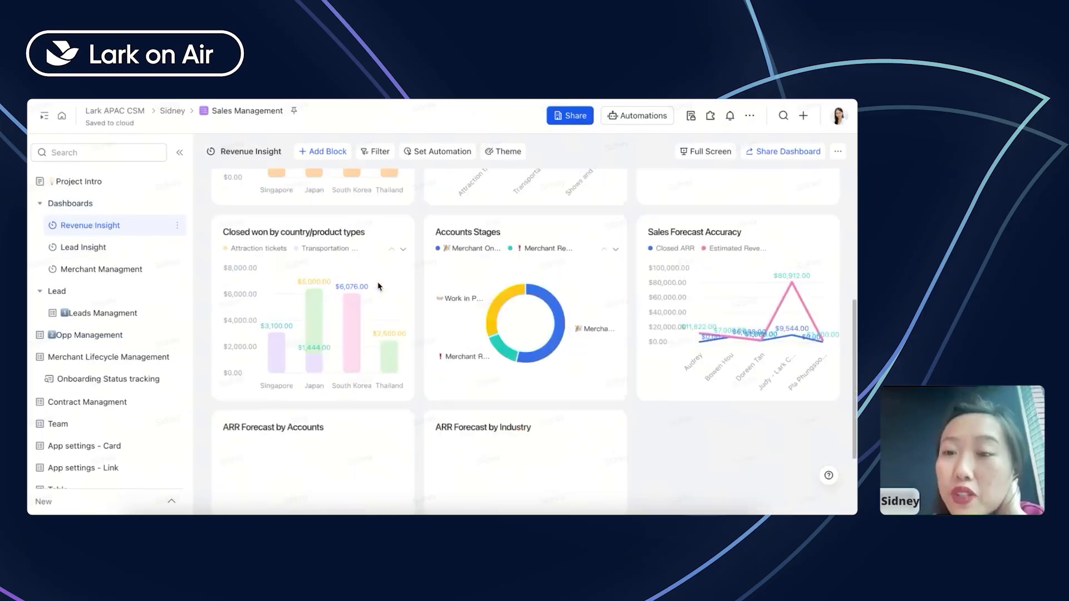
scroll(437, 313, up, 7)
click(347, 258)
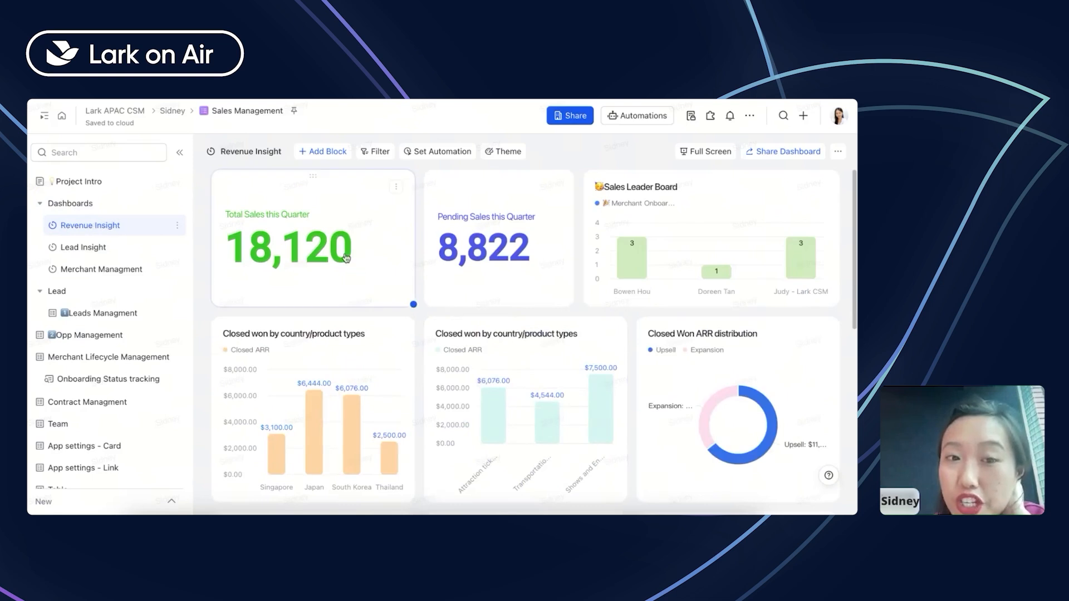
scroll(277, 257, down, 2)
click(283, 405)
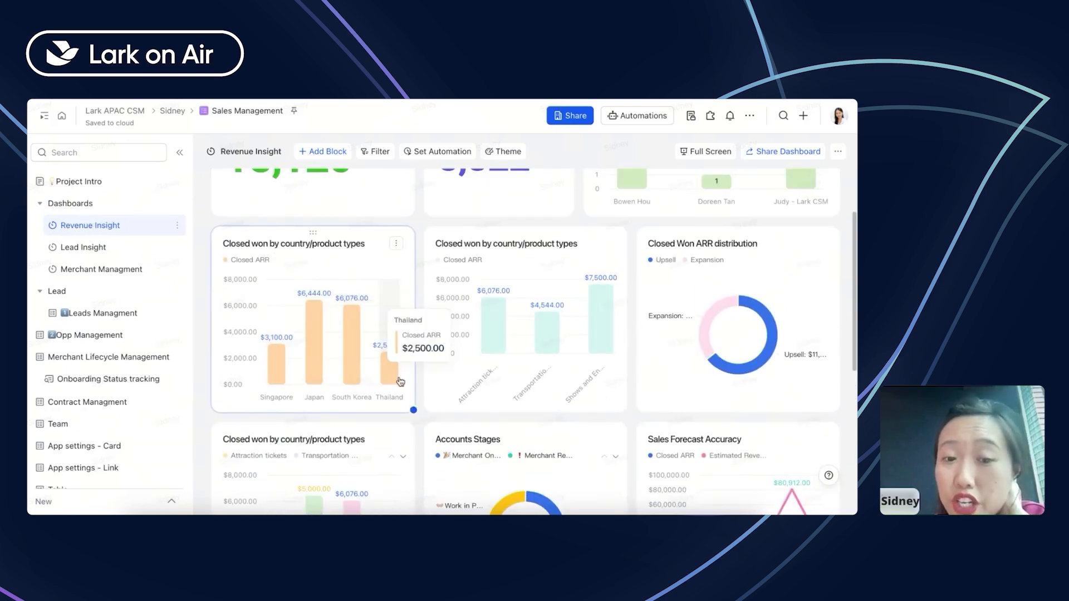
click(426, 313)
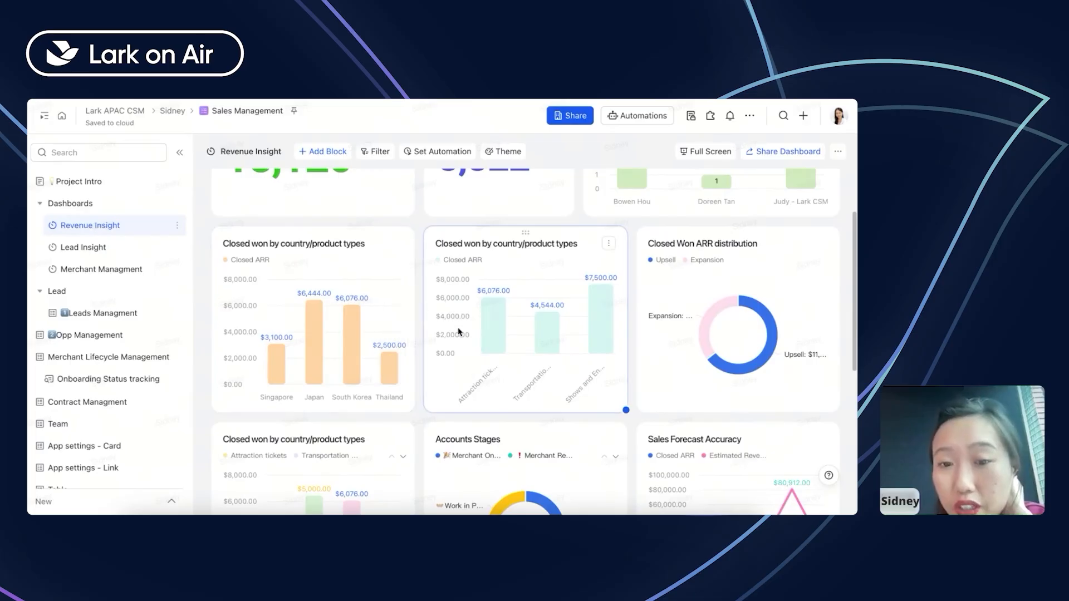
scroll(459, 332, up, 1)
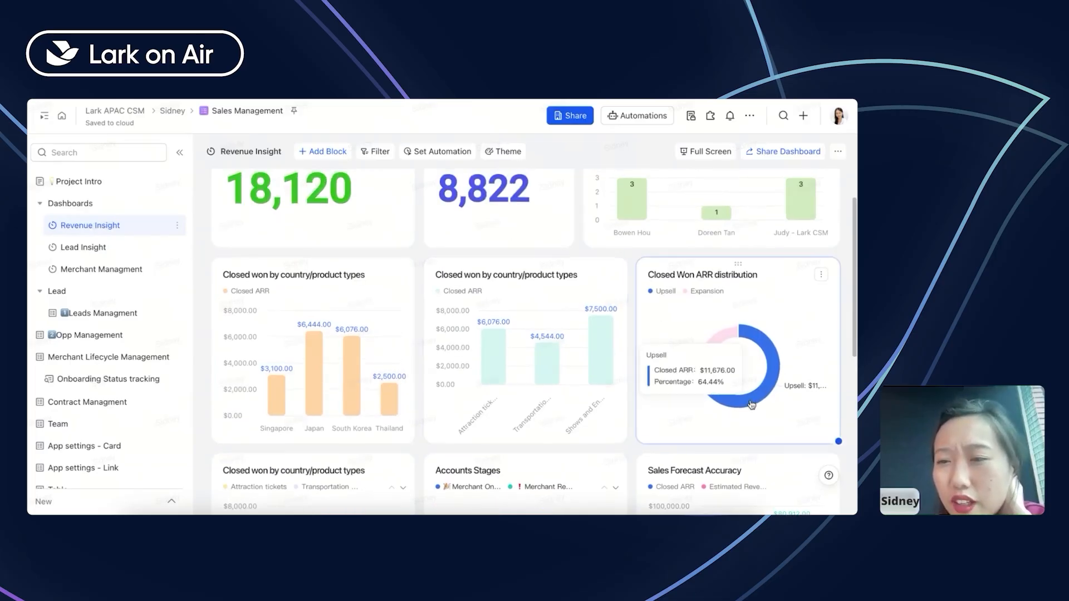
scroll(751, 402, up, 2)
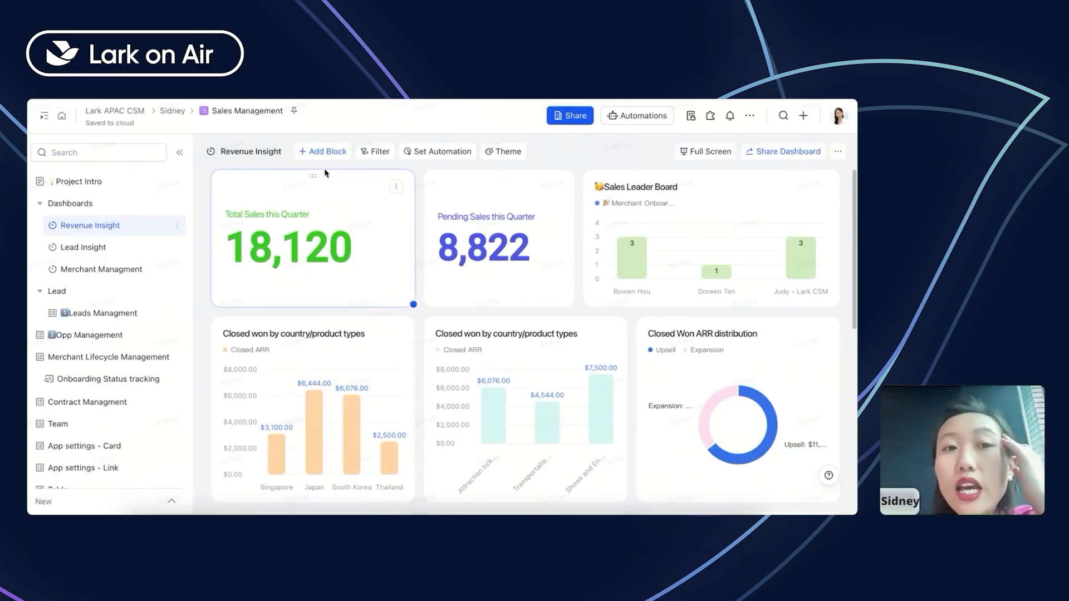
- Create a new blank dashboard in the Sales Management base and review the available chart, view, other and extension blocks
click(173, 503)
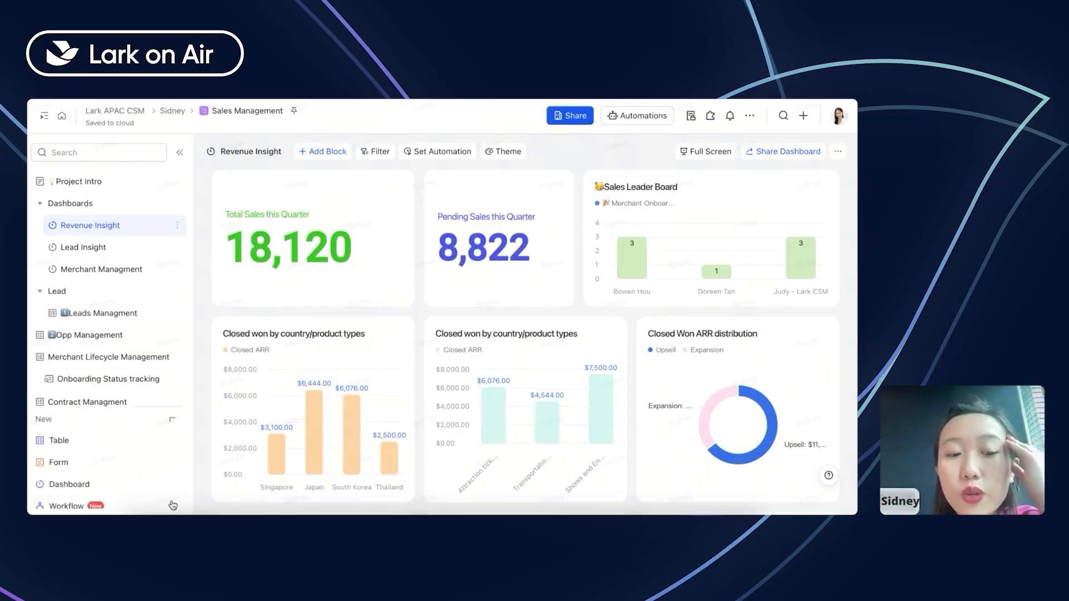
click(74, 391)
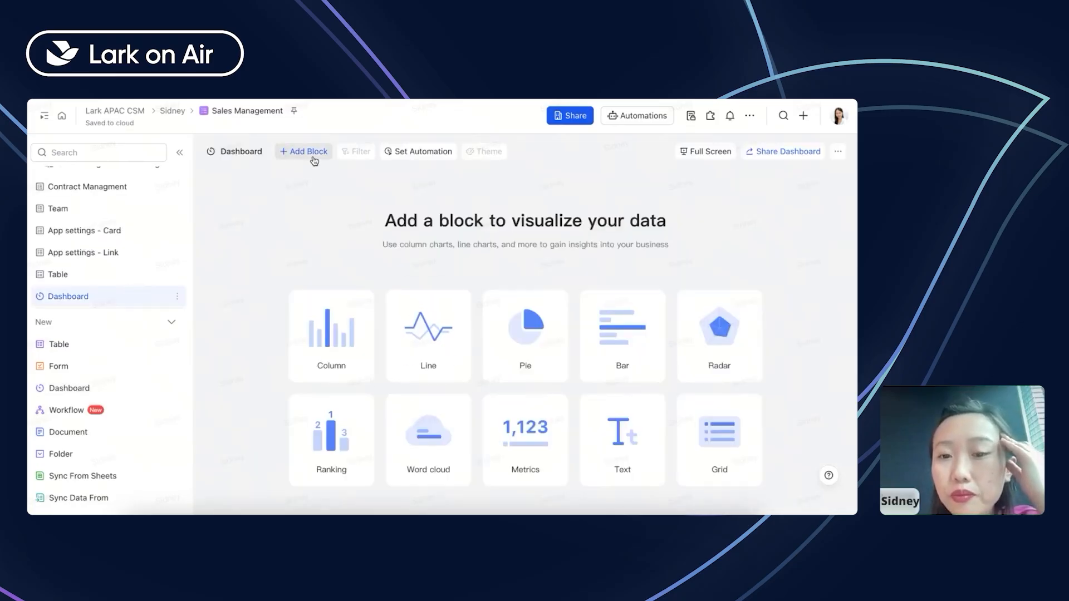
click(315, 161)
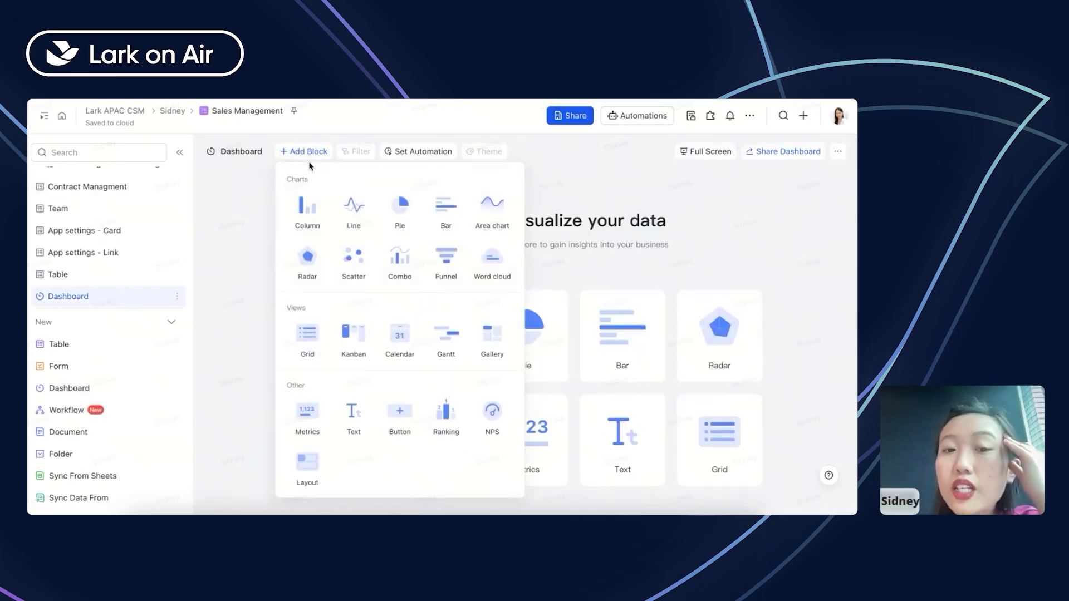
scroll(396, 466, down, 3)
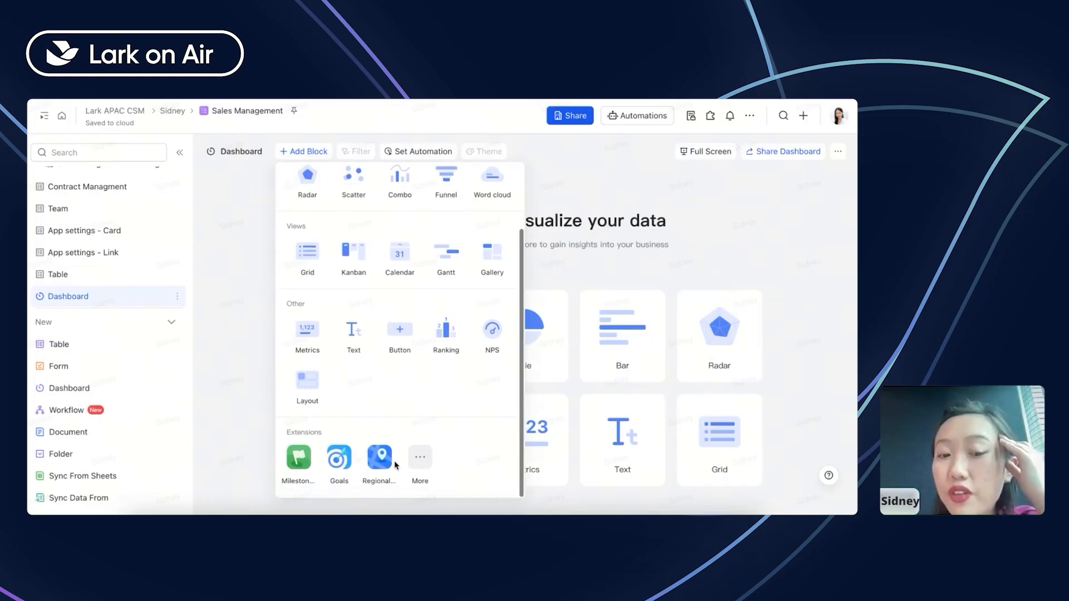
scroll(388, 383, up, 3)
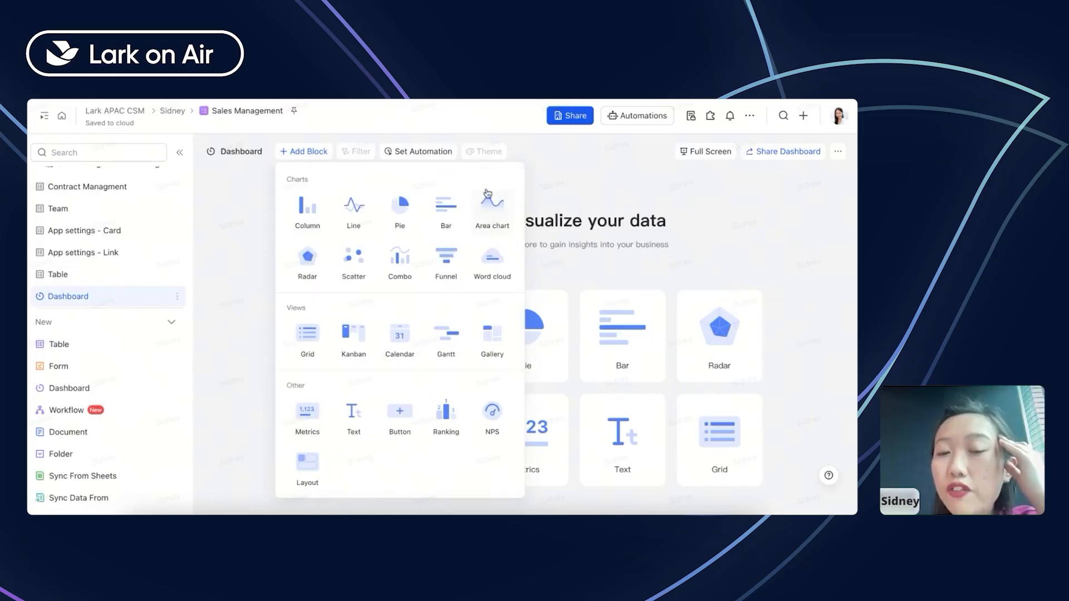
scroll(359, 345, down, 3)
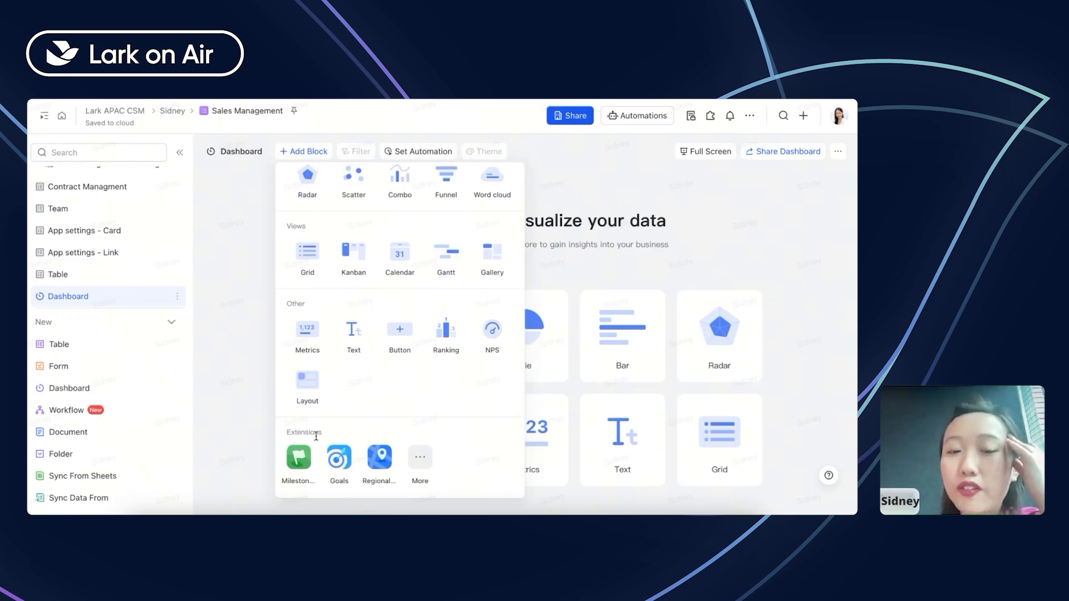
scroll(316, 437, up, 3)
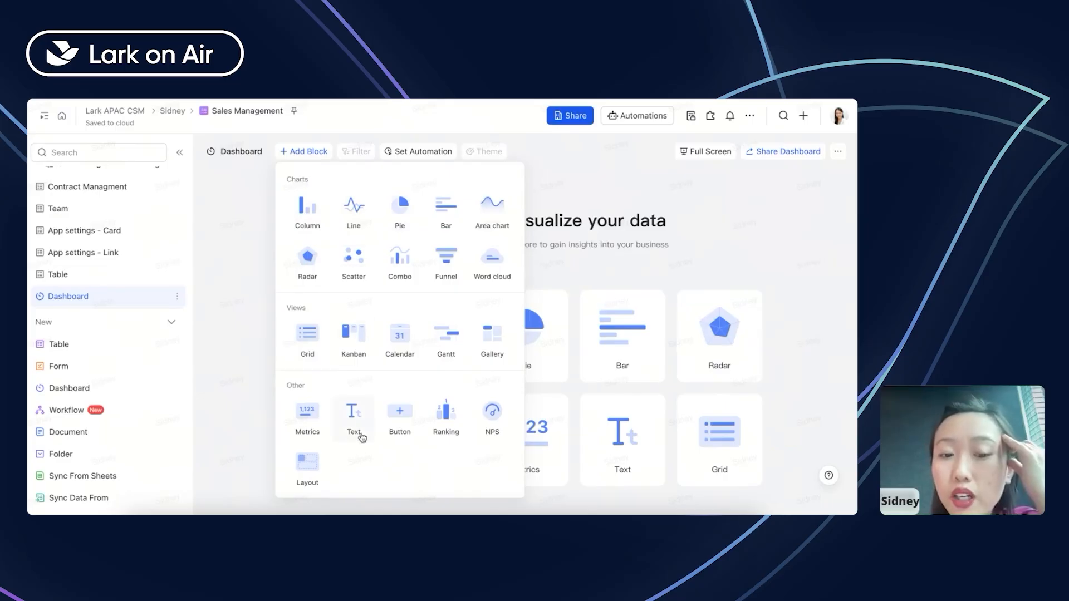
- Add a Metrics block to the new dashboard with the Leads Managment table as its data source
click(306, 420)
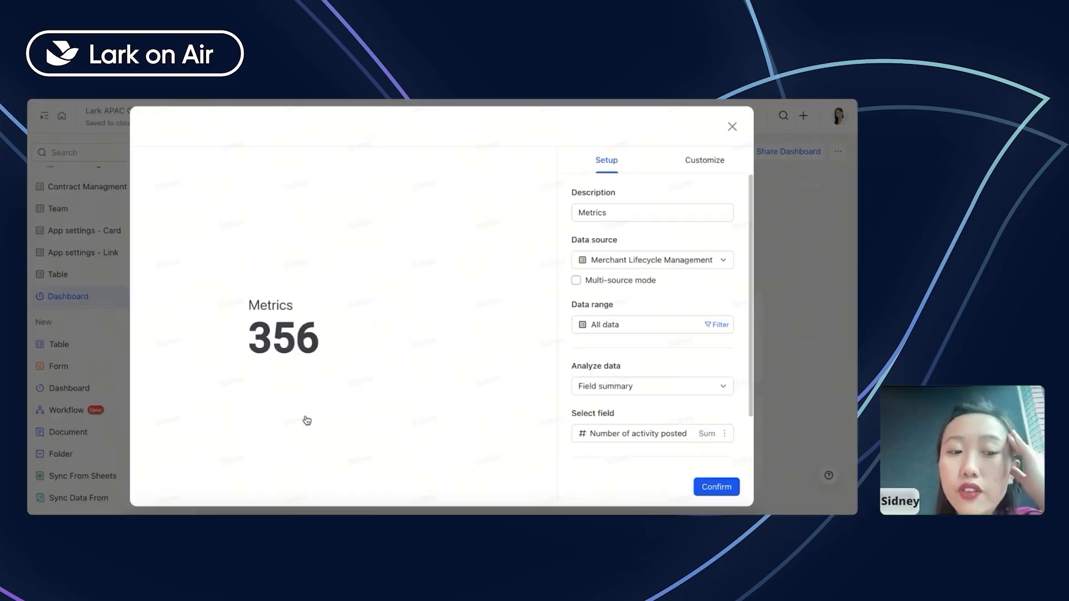
click(646, 260)
click(626, 283)
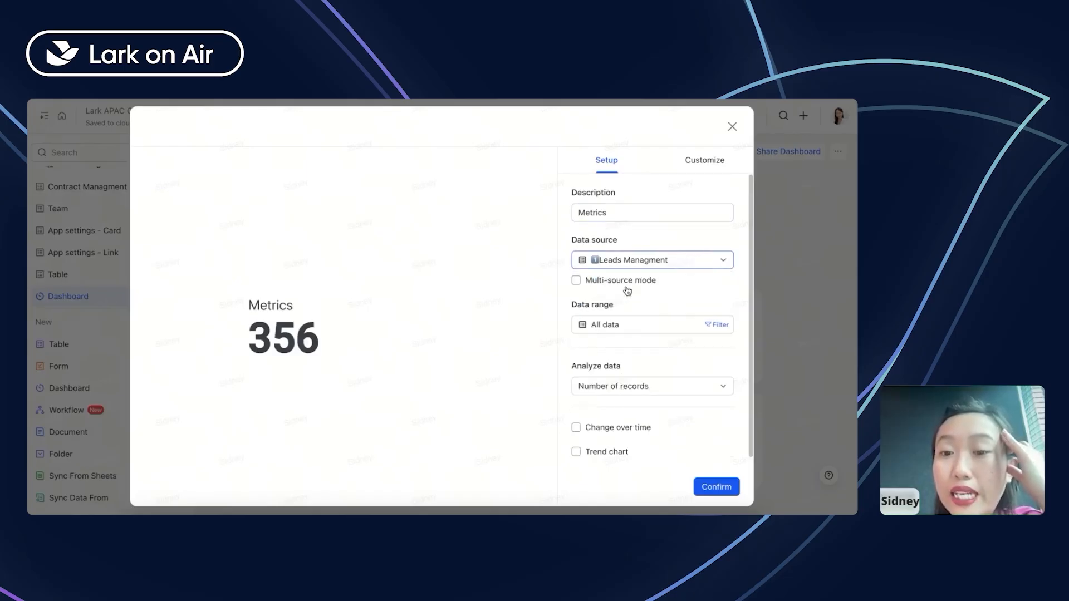
- Set the metric's description to "Lead No."
click(613, 207)
double_click(613, 207)
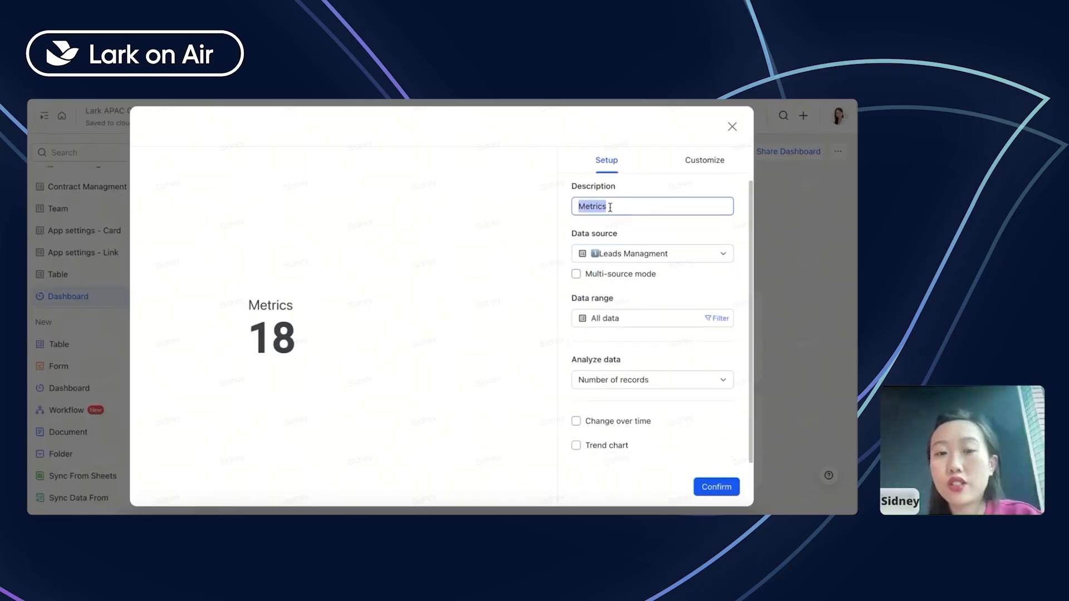
text(Lead)
text( Nu)
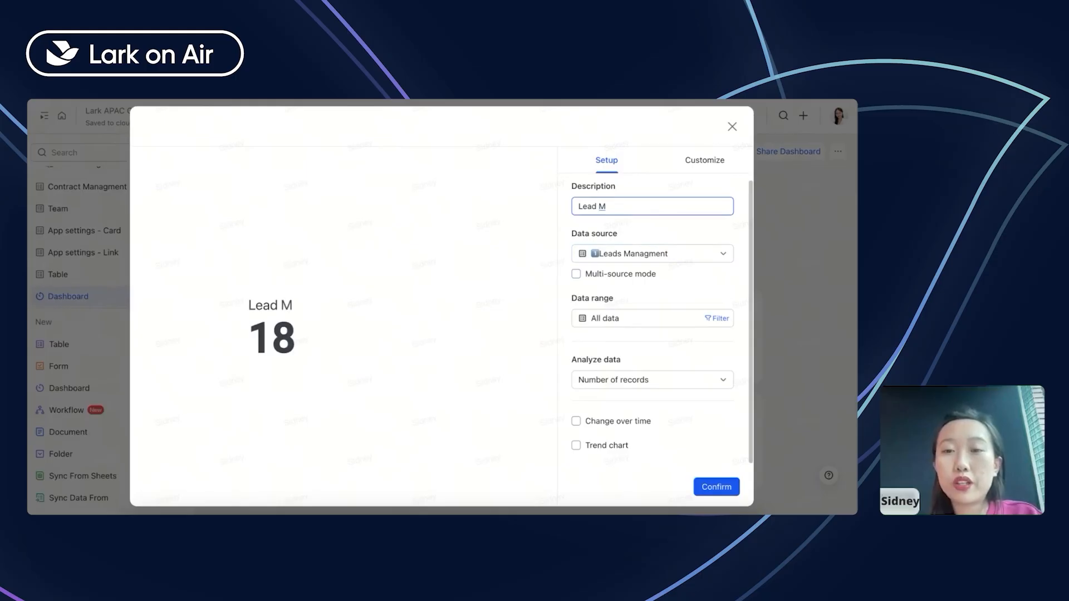
key(BackSpace)
key(BackSpace)
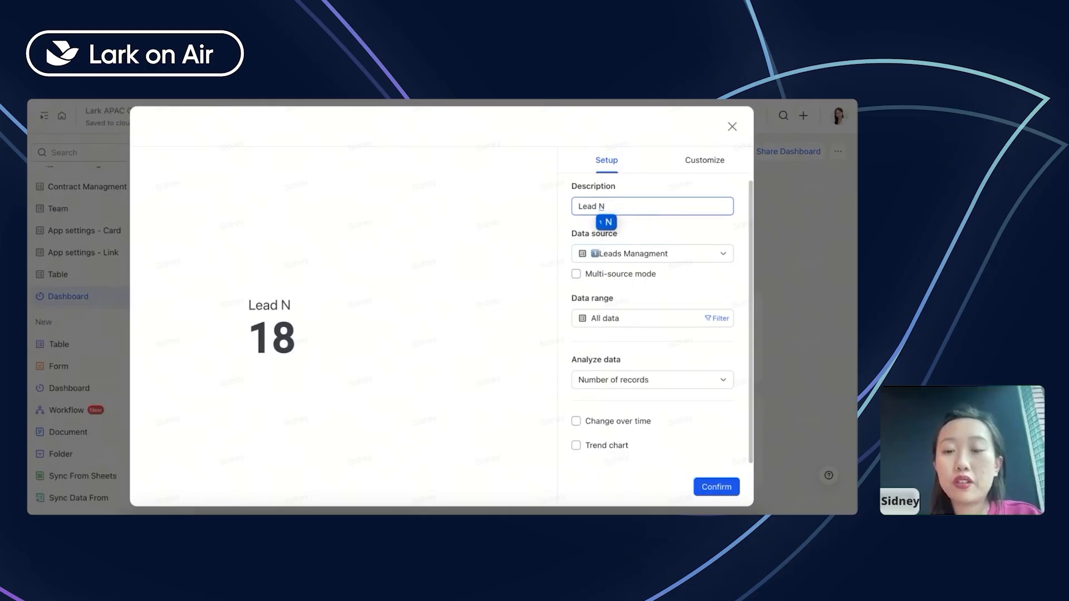
text(No.)
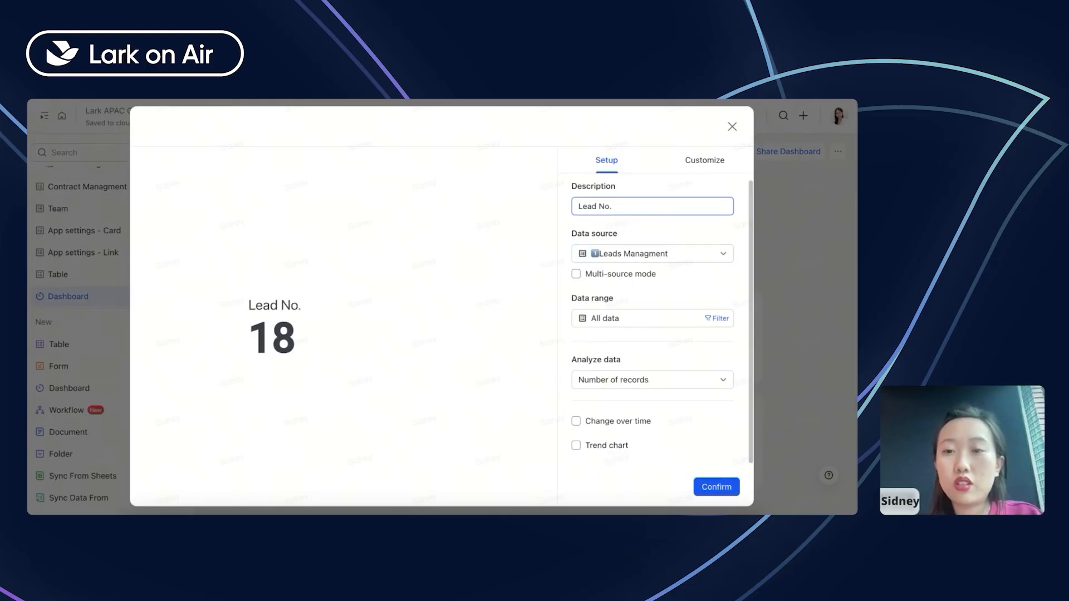
- Filter the lead count metric's data range to records where Industry is Internet
click(676, 259)
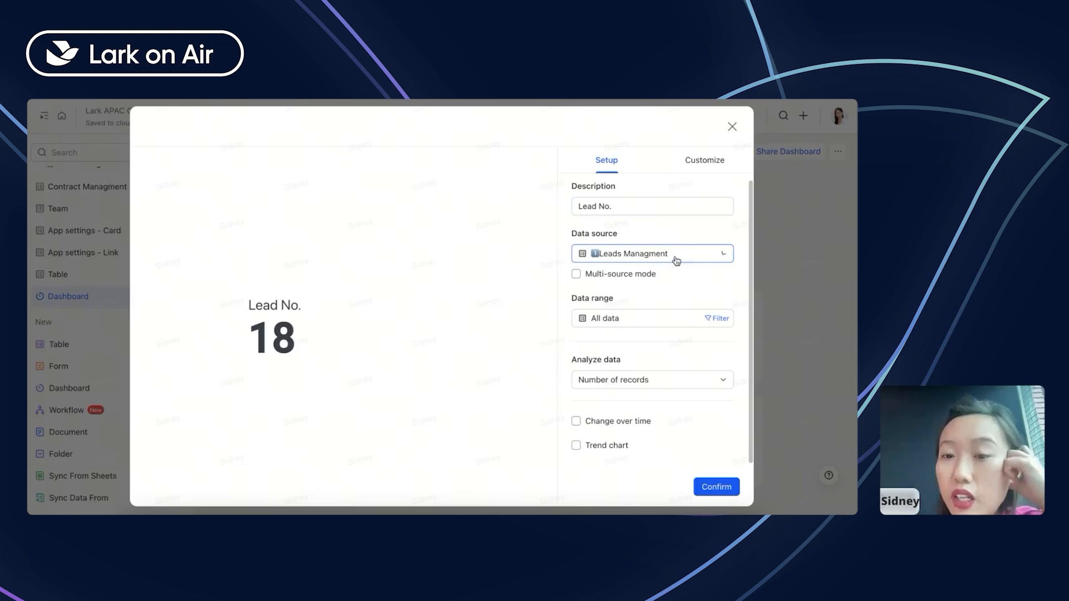
click(718, 318)
click(329, 271)
click(310, 278)
scroll(350, 375, down, 1)
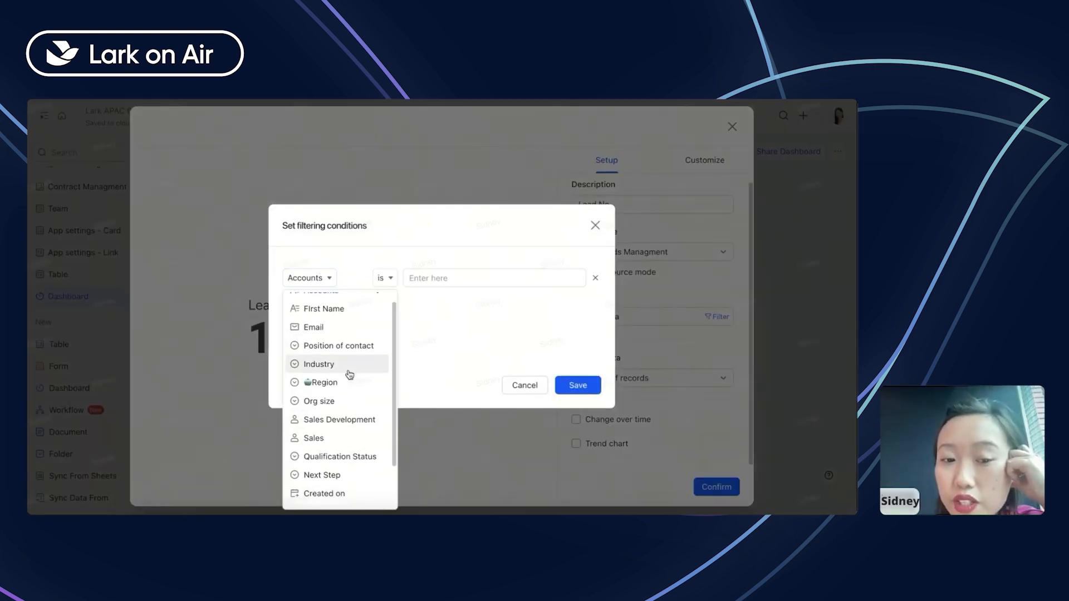
scroll(337, 389, down, 2)
scroll(337, 412, up, 4)
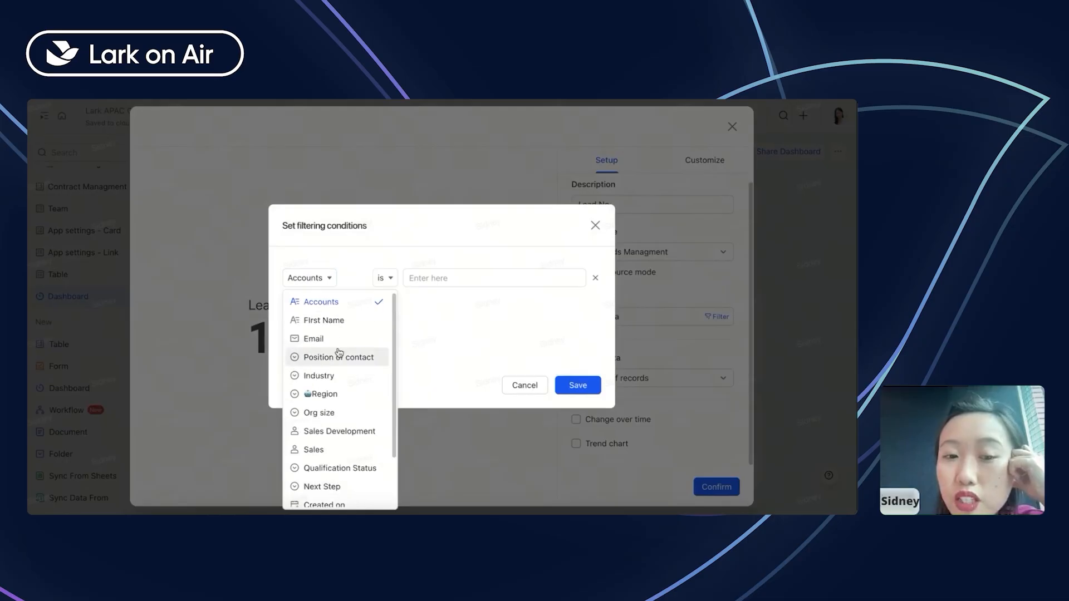
click(326, 378)
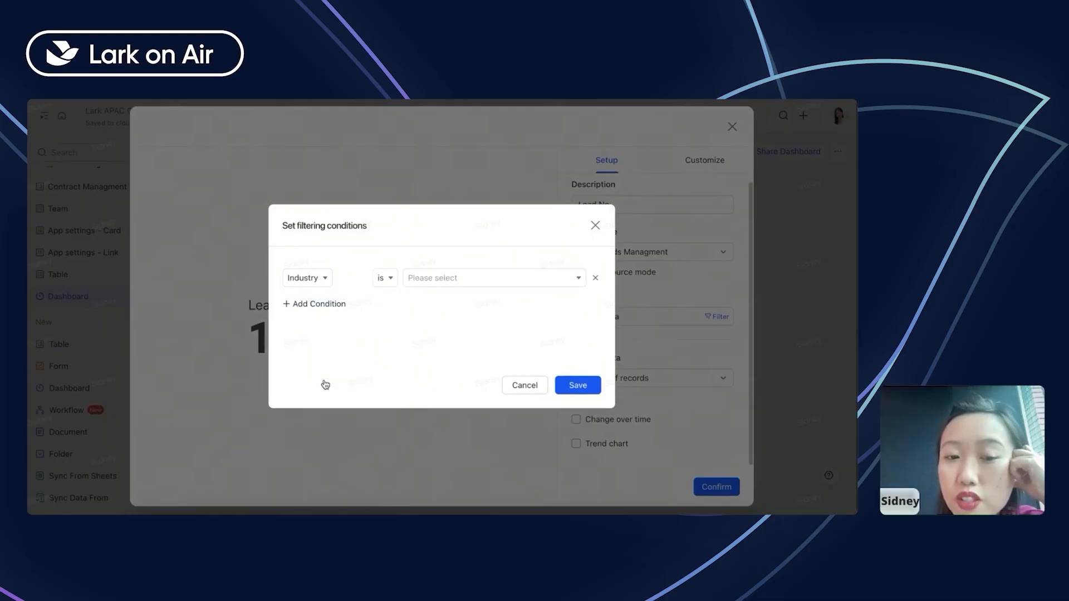
click(422, 286)
click(462, 324)
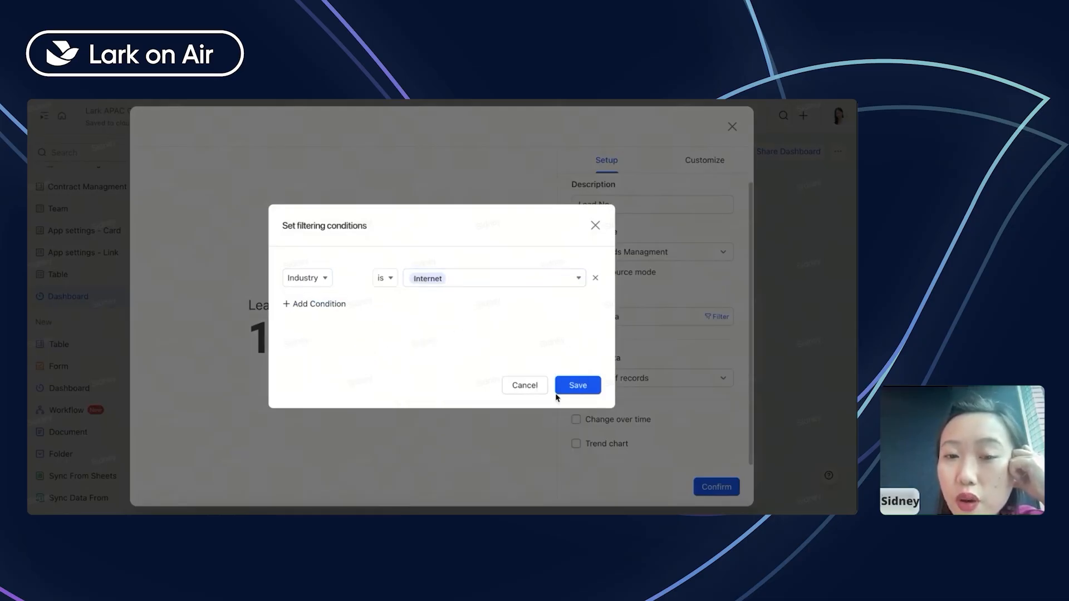
click(571, 386)
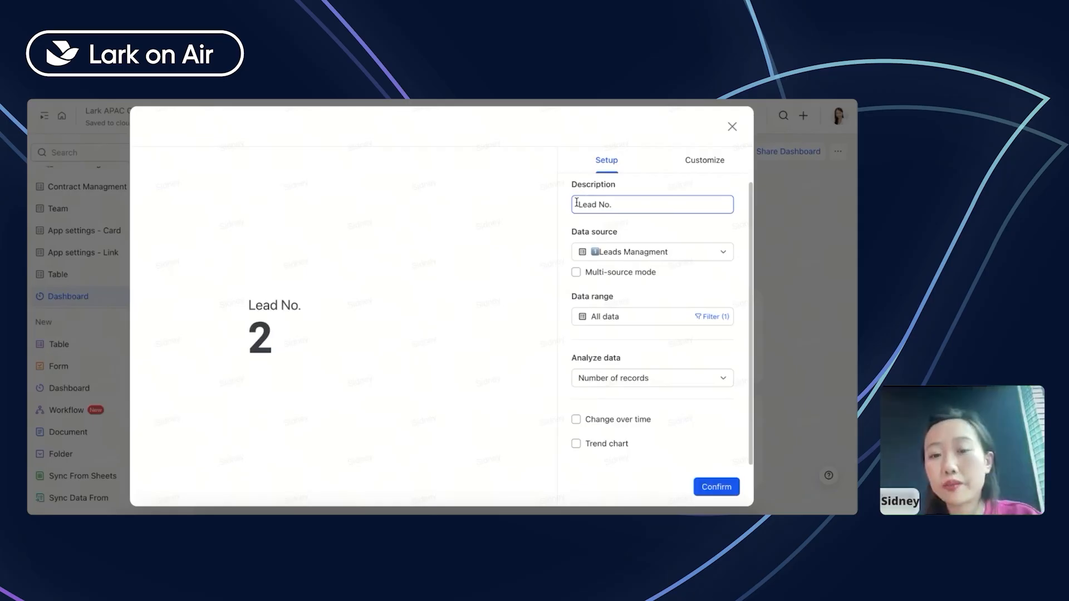
- Change the metric's description to "[Tech] Lead No."
key(BackSpace)
key(BackSpace)
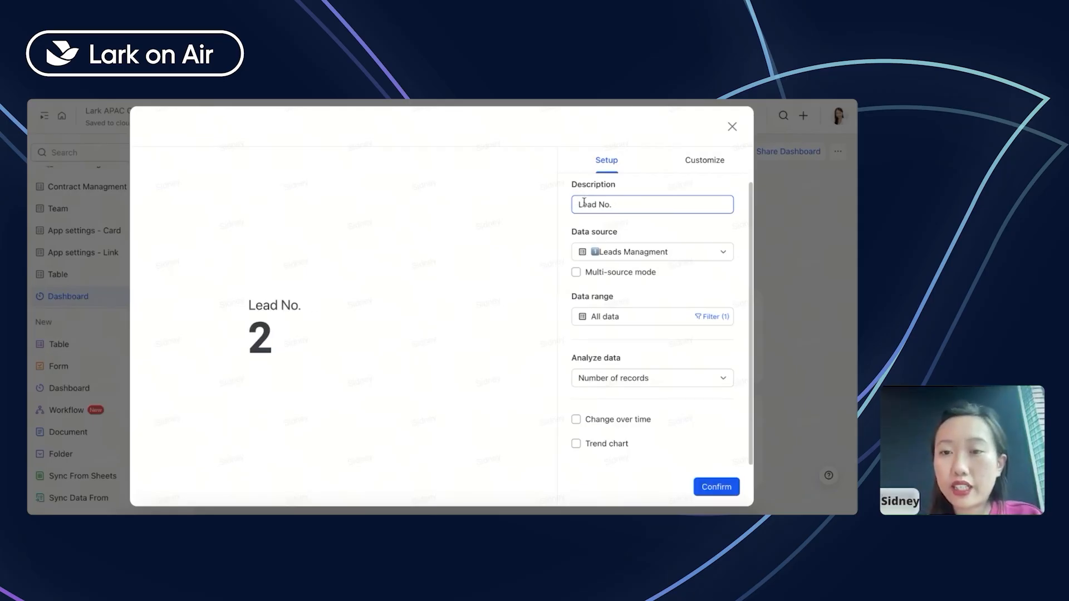
text(Tech ])
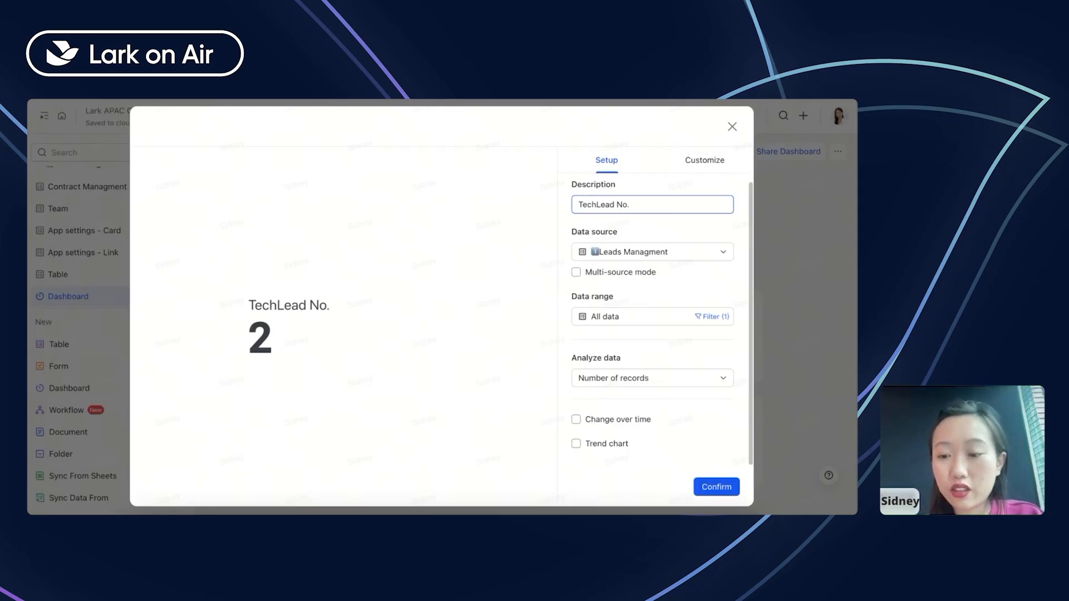
key(Left)
key(BackSpace)
key(BackSpace)
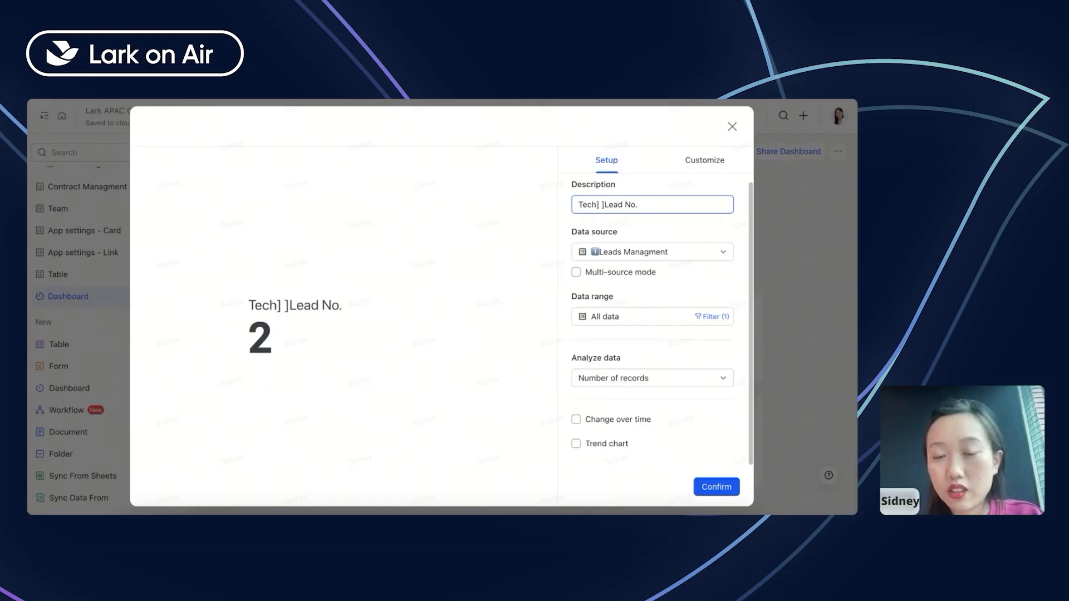
text(h)
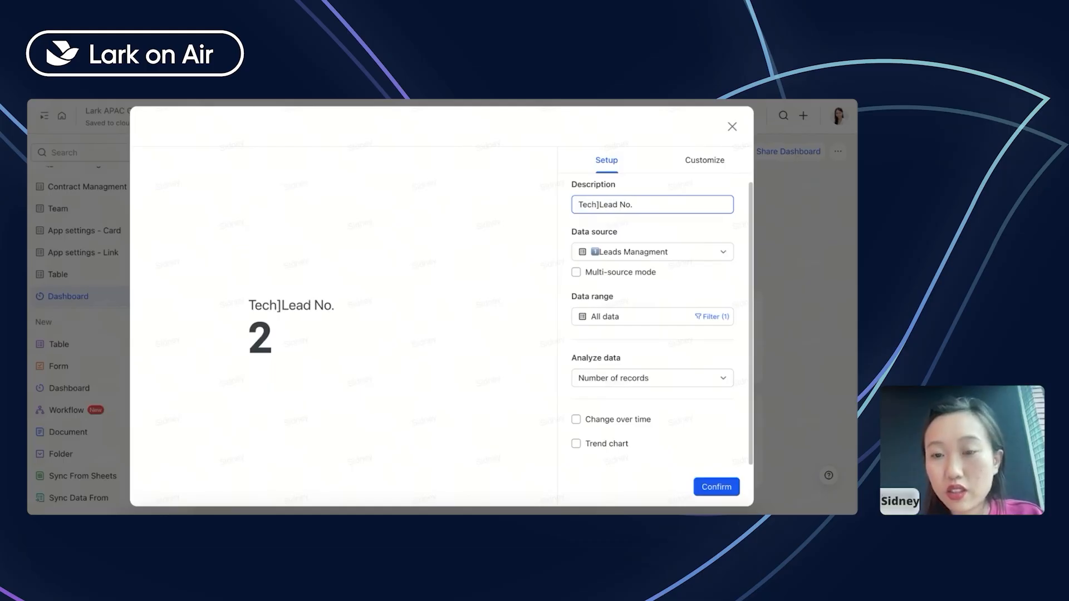
text([)
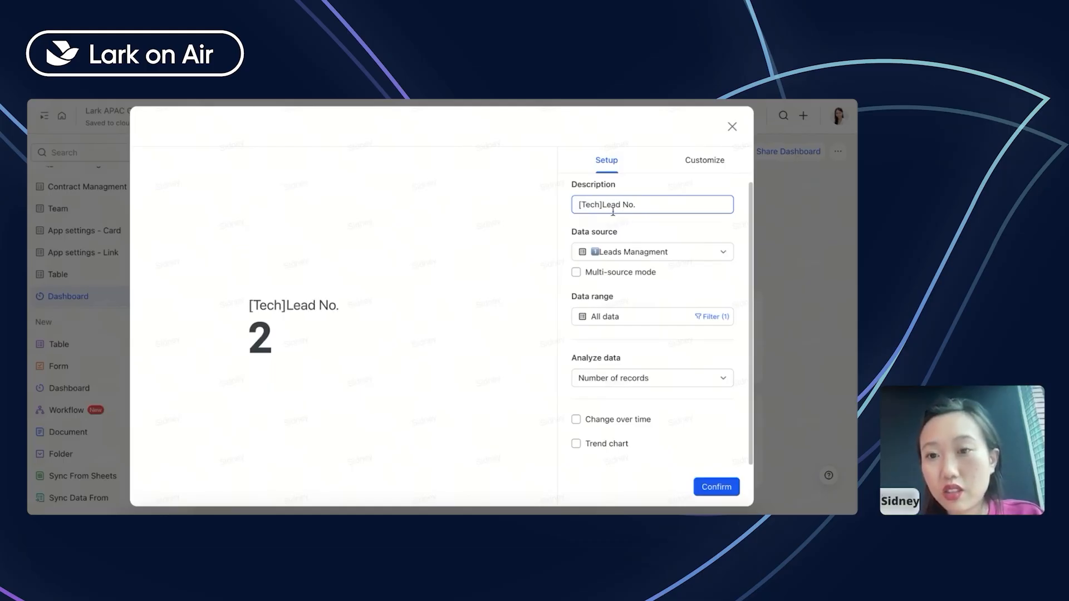
click(709, 287)
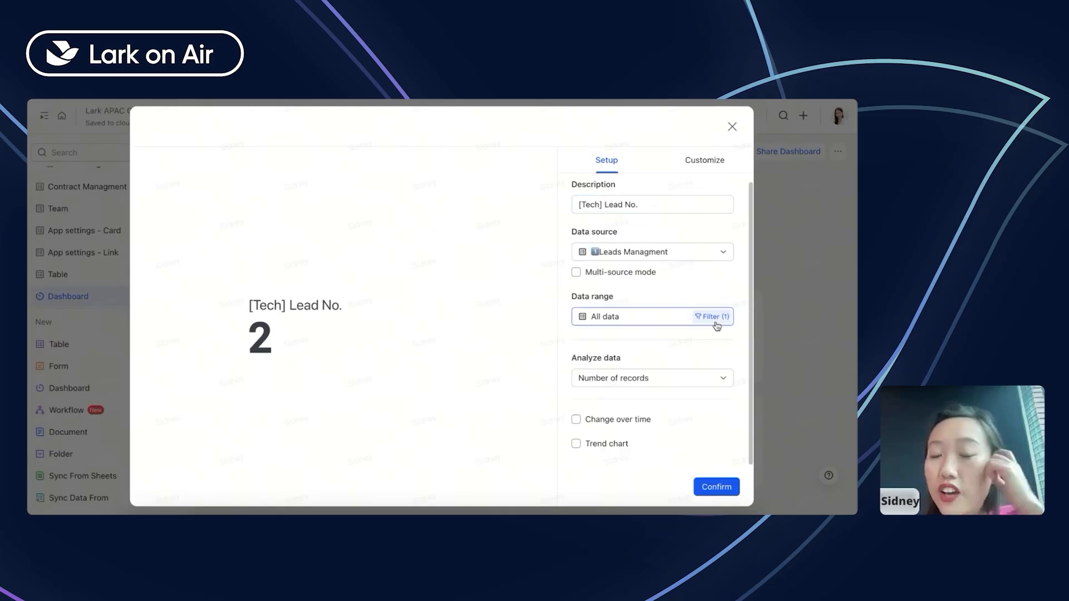
- Review the metric's filter condition, and try the Field summary analysis before restoring Number of records
click(713, 317)
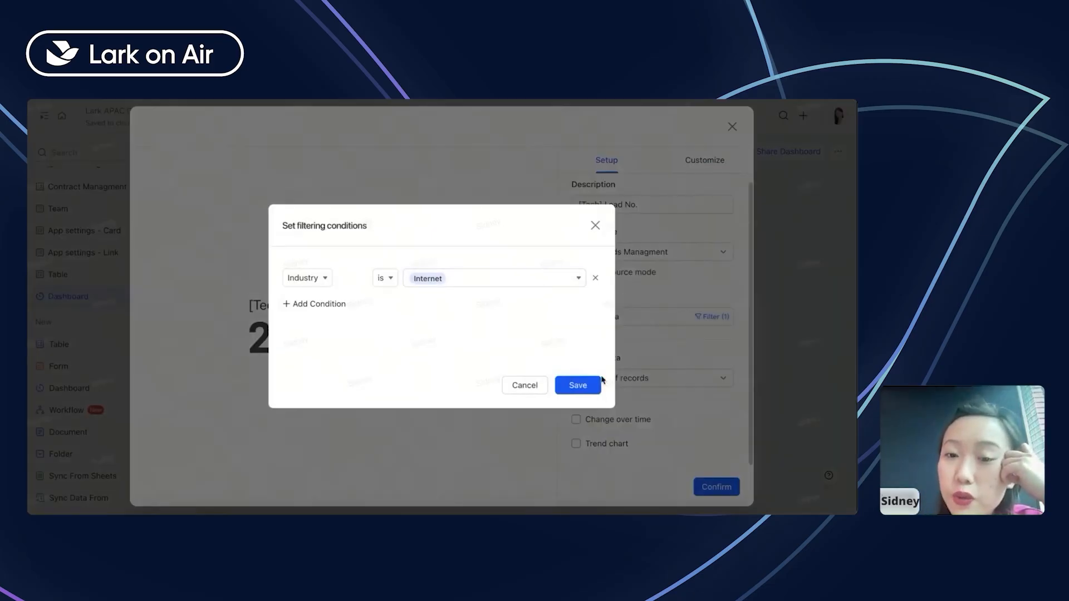
click(585, 386)
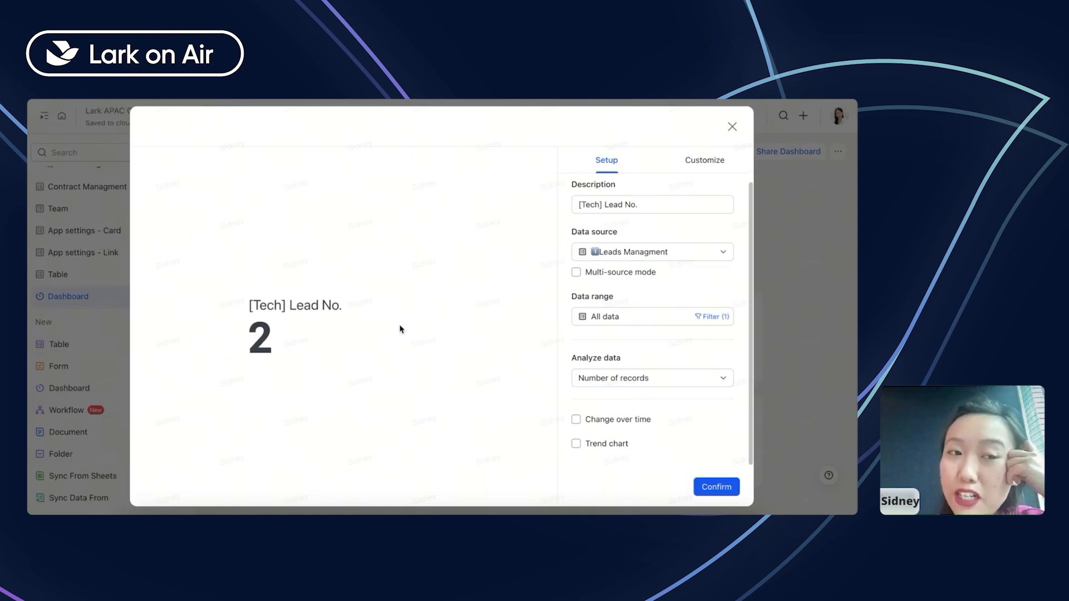
click(614, 382)
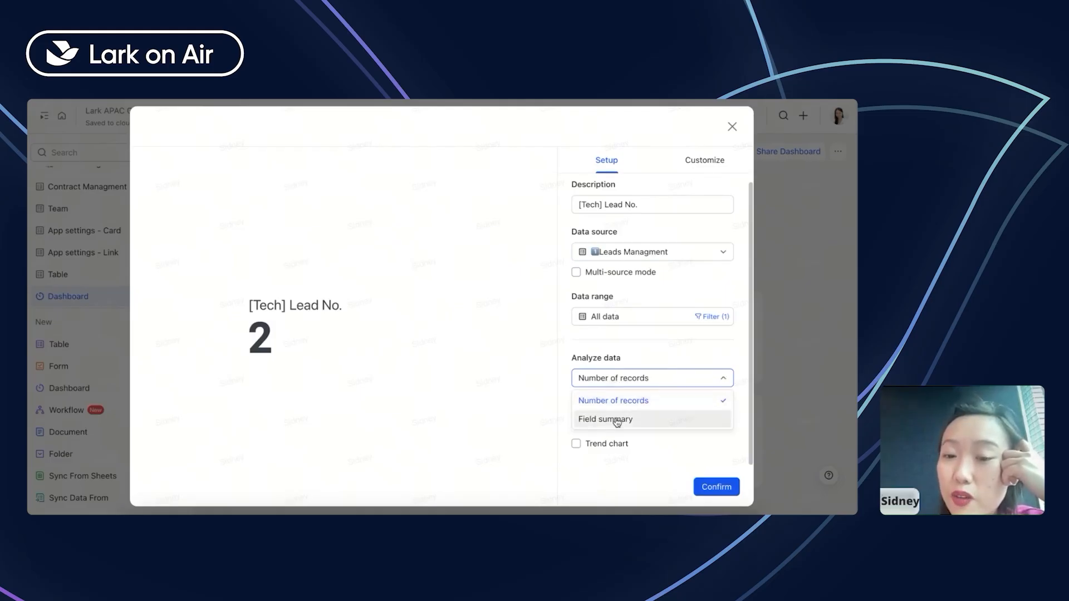
click(617, 420)
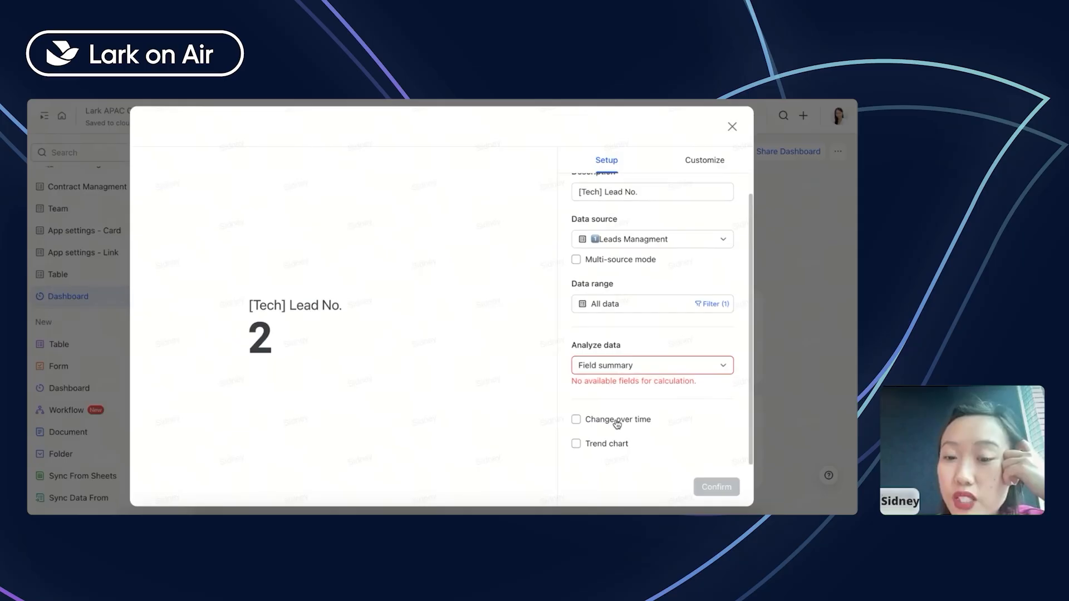
click(698, 369)
click(633, 388)
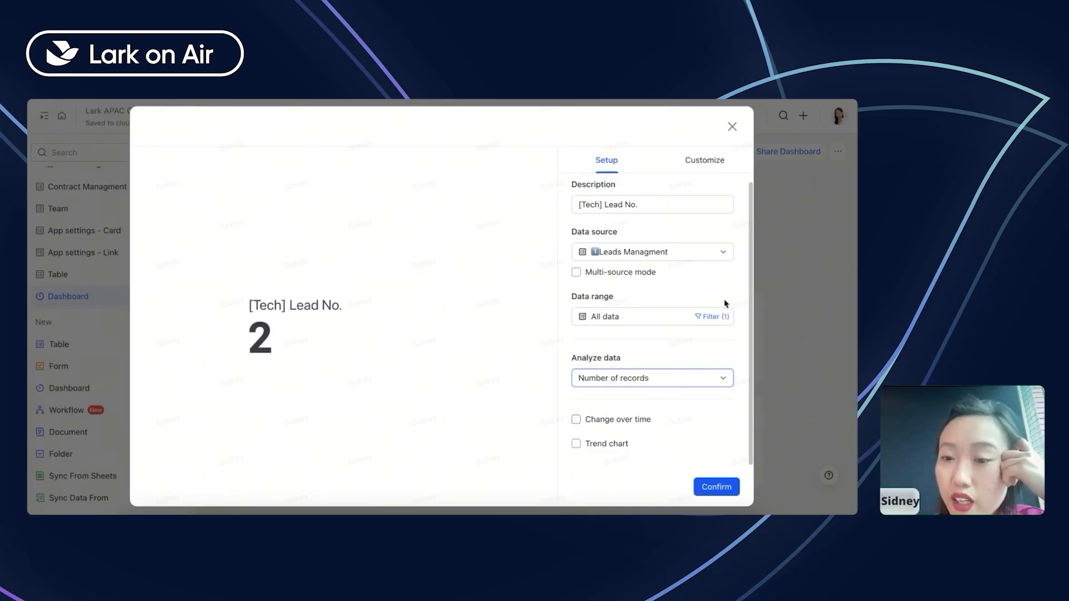
- Confirm the metric setup to place the "[Tech] Lead No." block on the dashboard
click(704, 486)
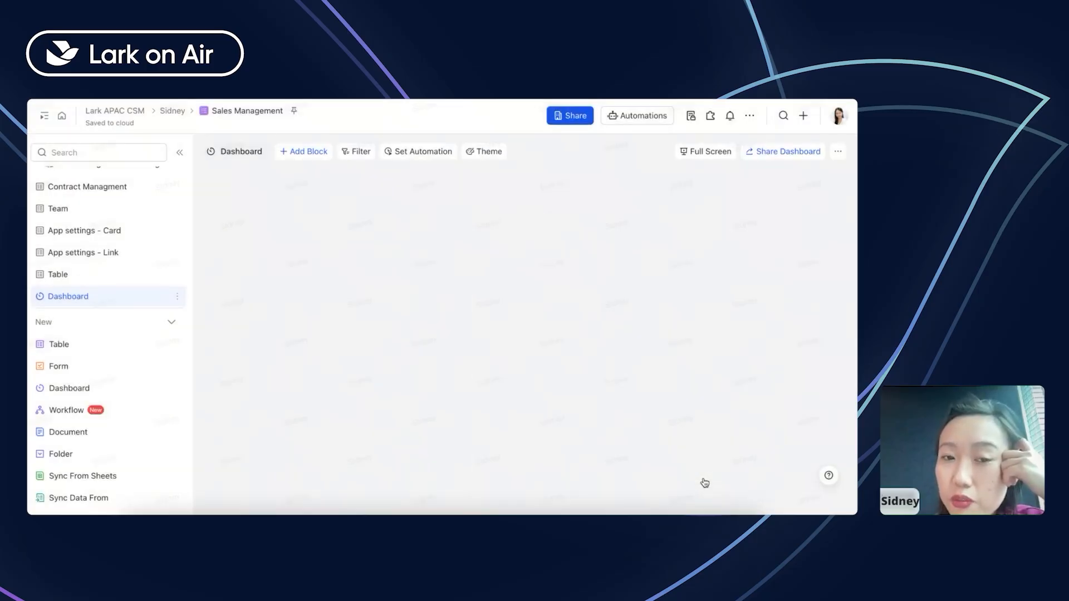
mouse_move(337, 250)
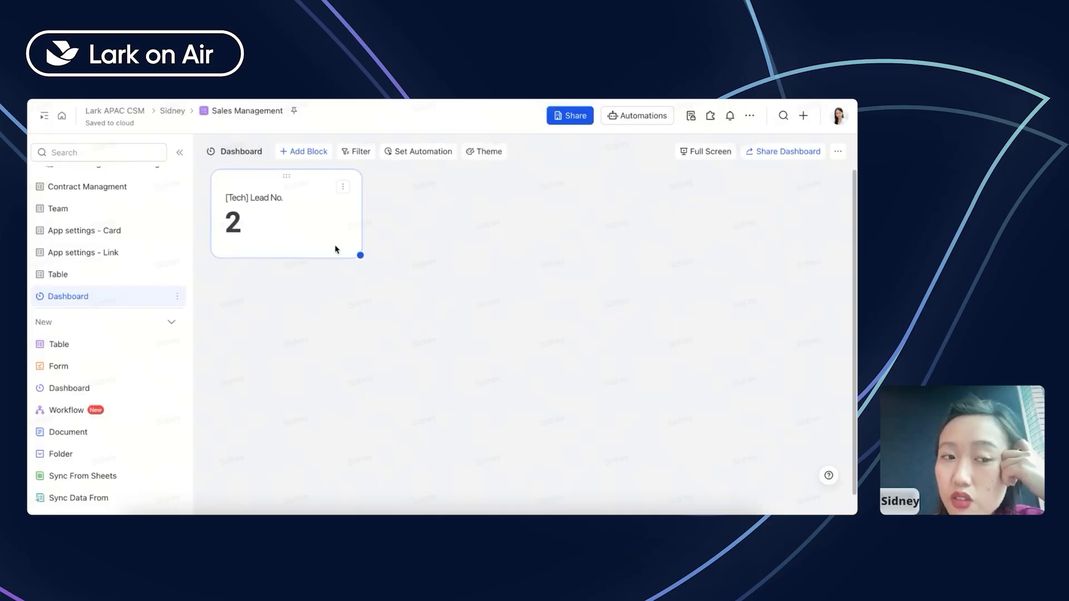
- Add a Column chart block to the dashboard with the Opp Management table as its data source
click(299, 153)
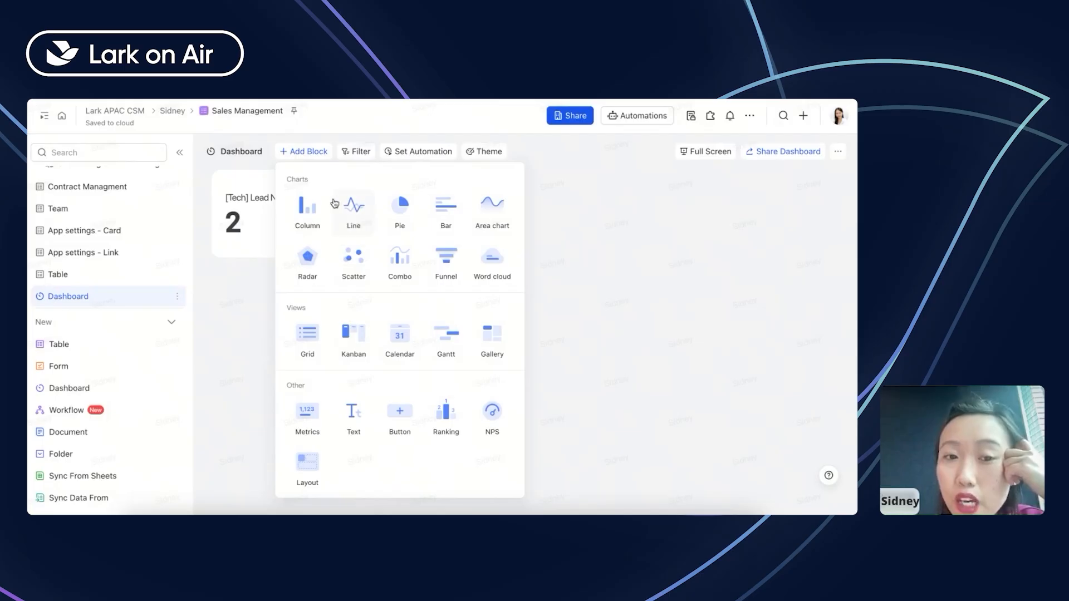
click(309, 212)
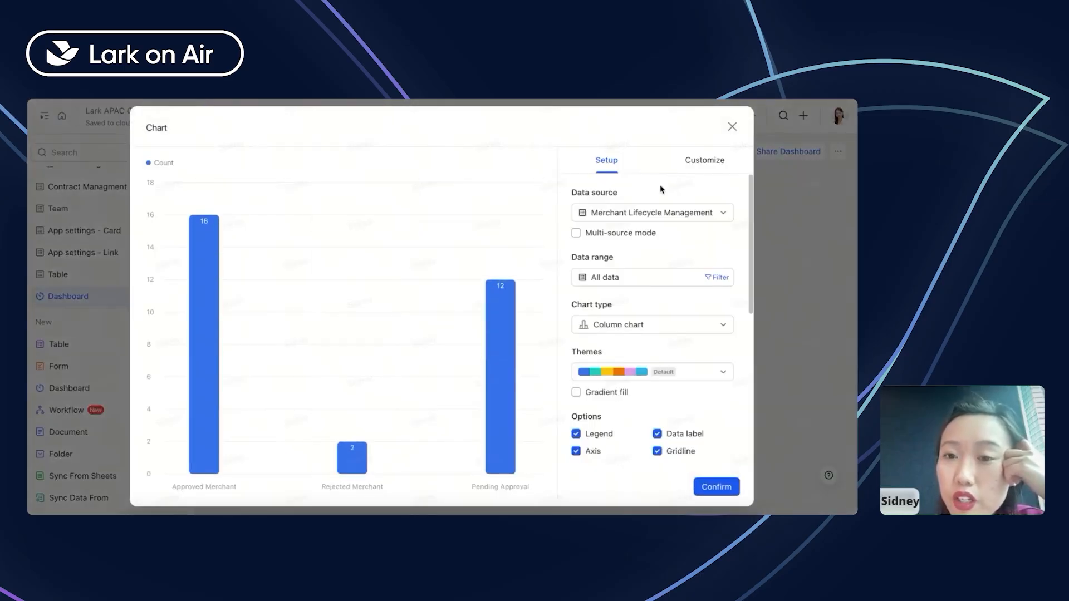
click(663, 213)
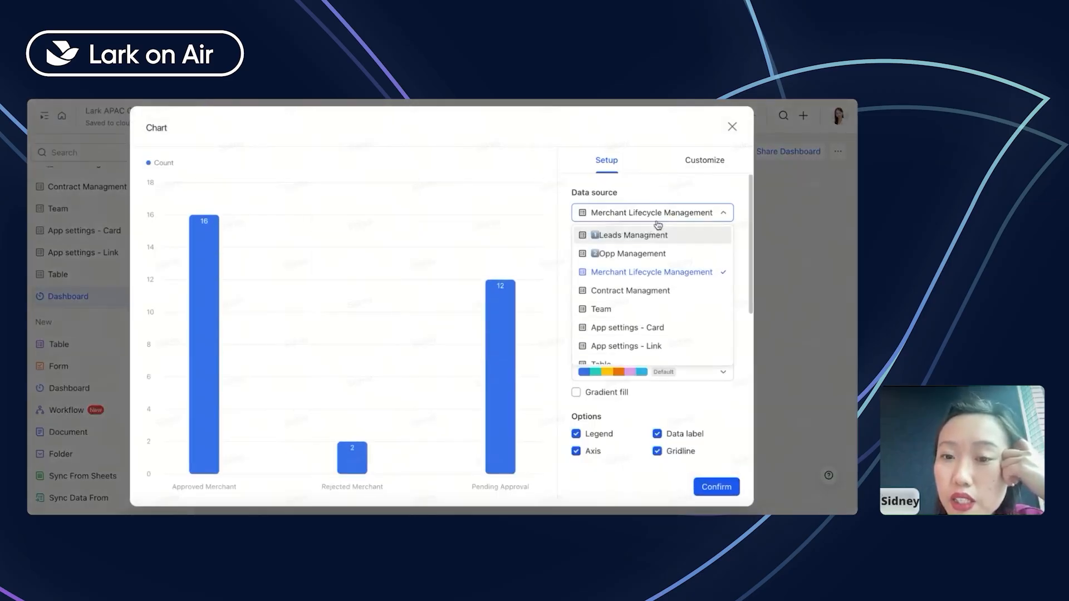
click(631, 252)
scroll(629, 290, down, 1)
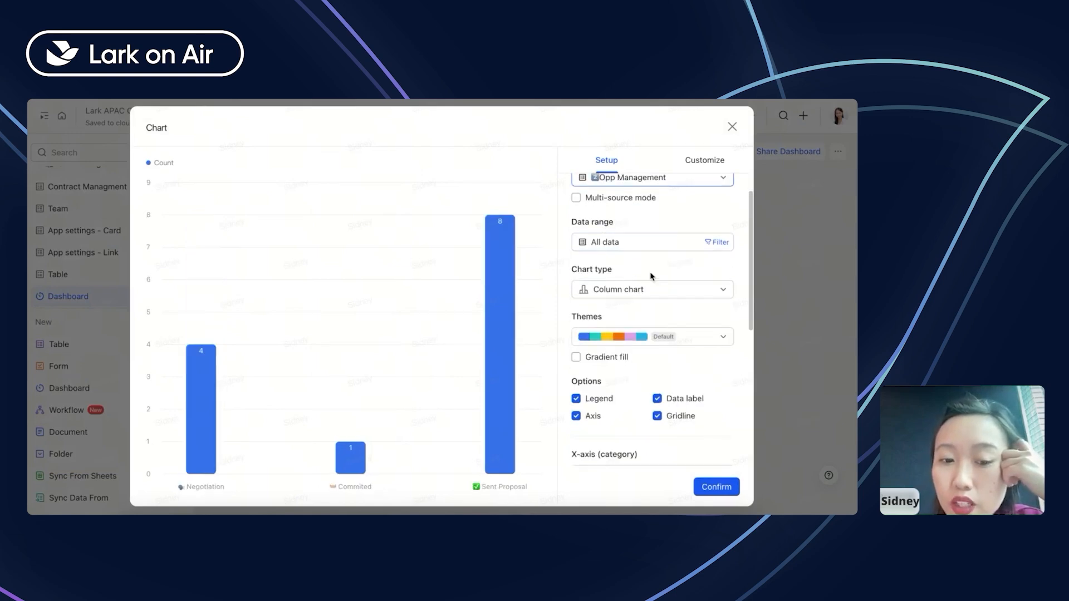
scroll(643, 254, up, 1)
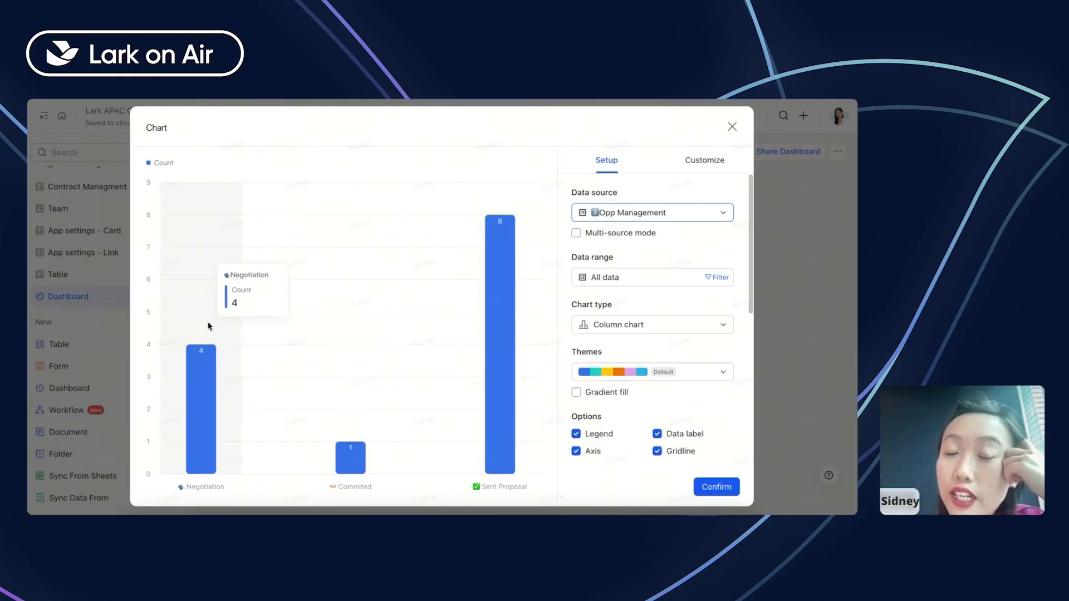
- Review the column chart's data source, data range and available chart types, keeping Opp Management and Column chart
scroll(611, 396, down, 1)
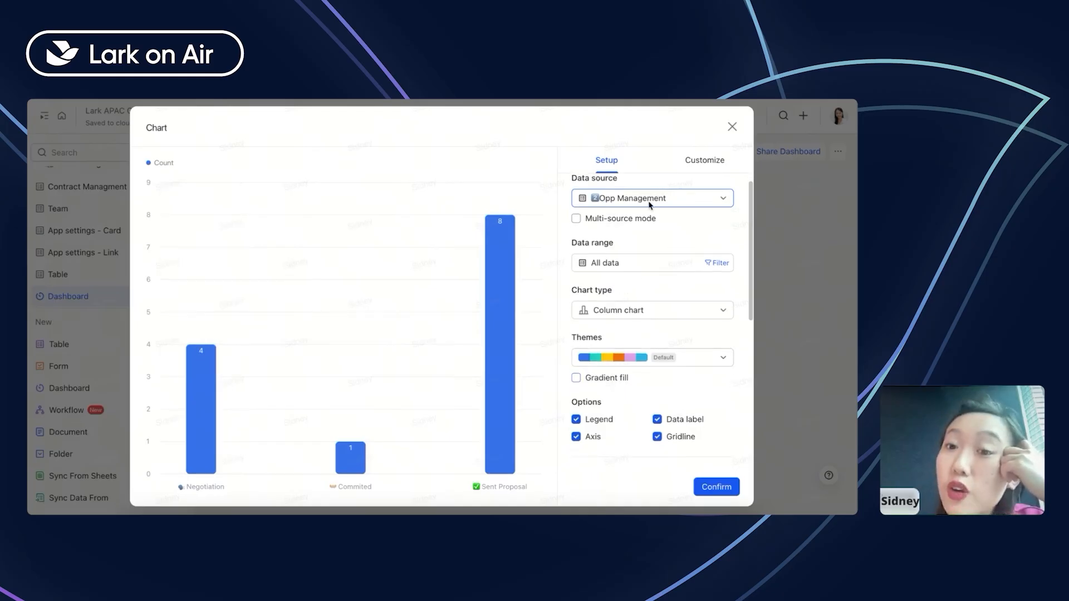
click(645, 204)
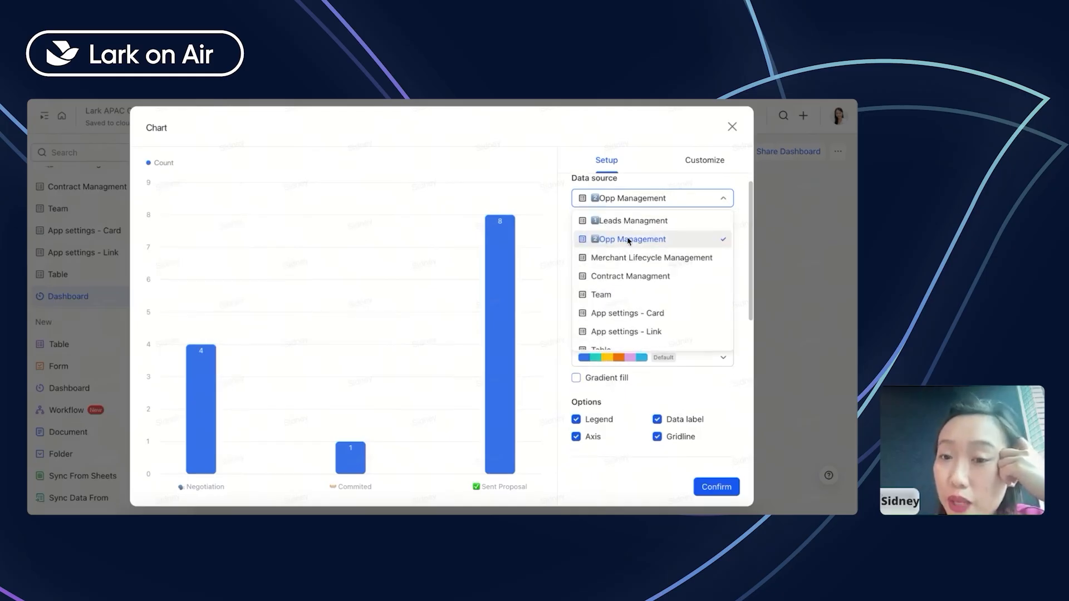
click(627, 240)
scroll(594, 262, down, 3)
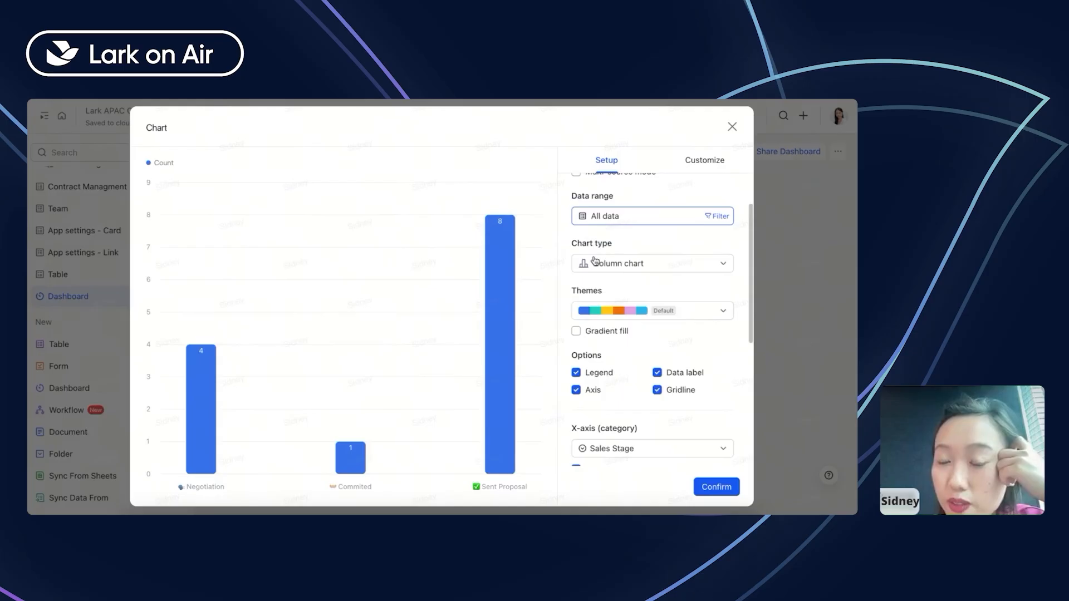
click(721, 219)
click(591, 228)
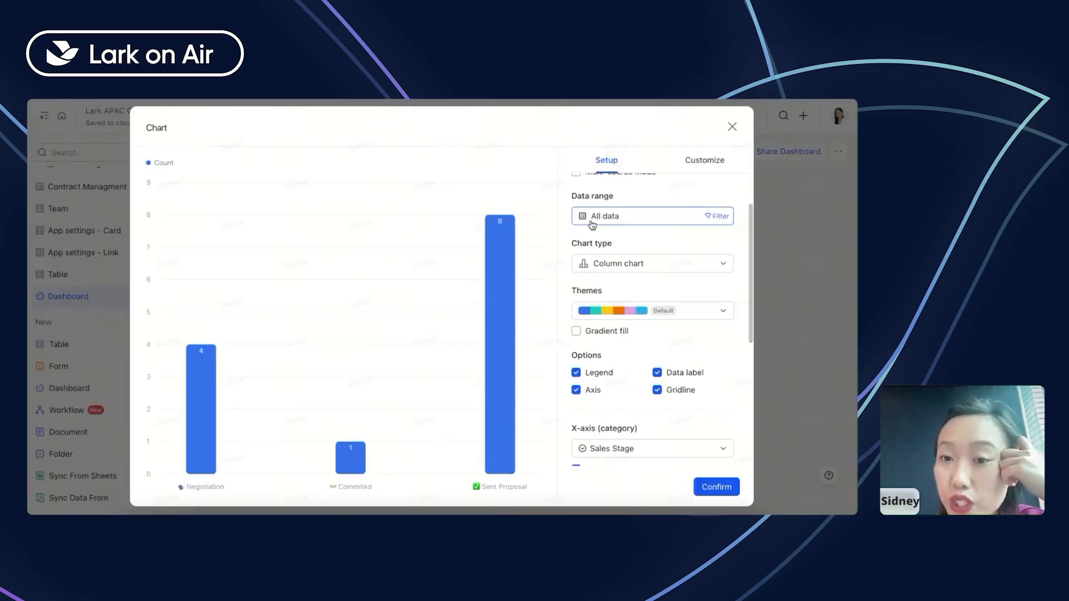
click(633, 265)
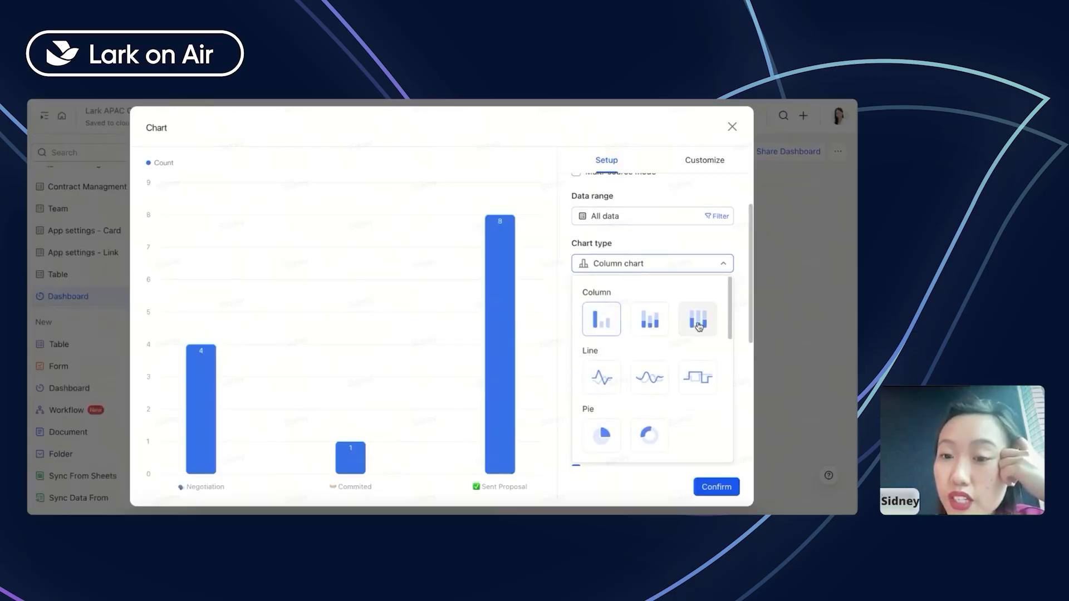
scroll(638, 338, down, 2)
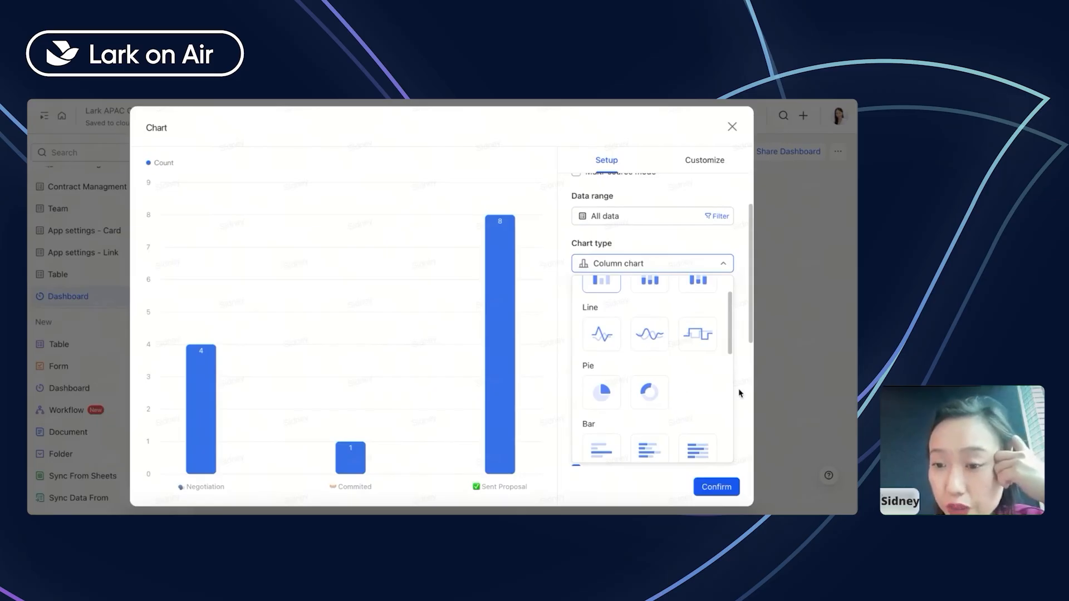
scroll(656, 366, up, 2)
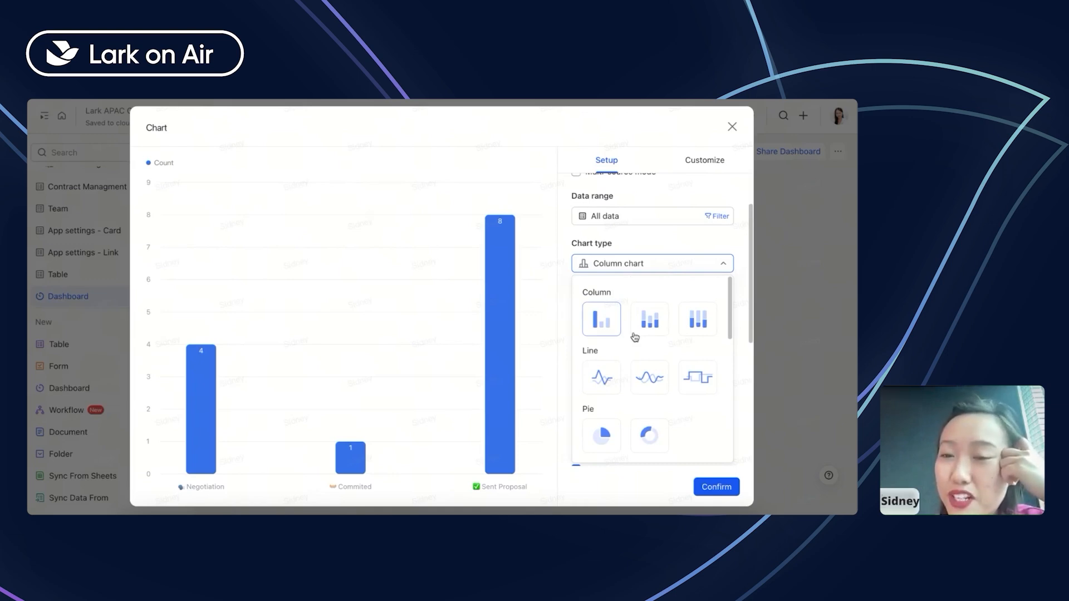
click(737, 399)
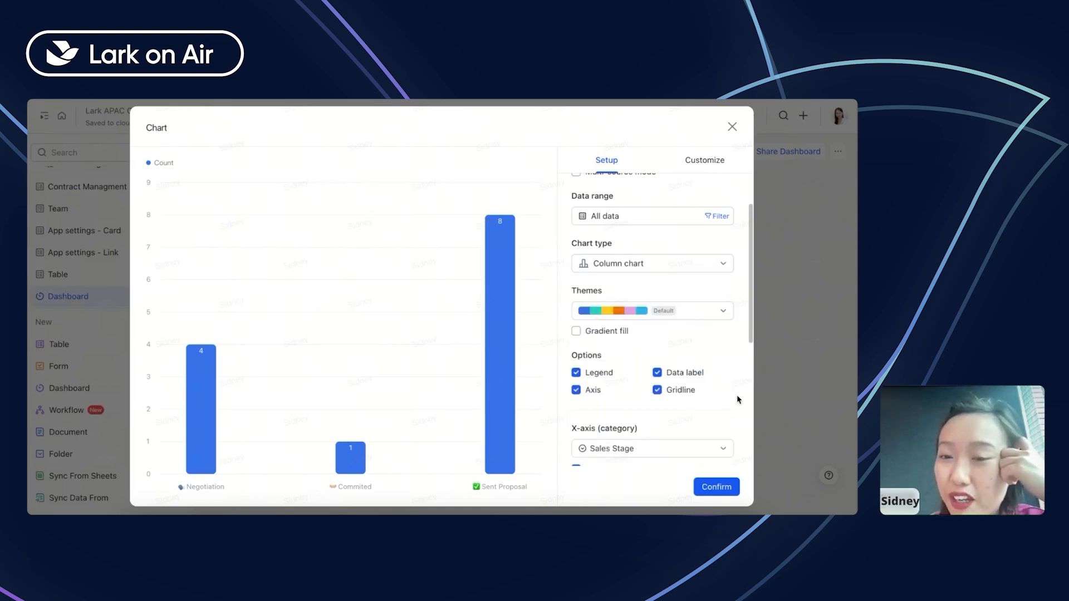
- Apply the pastel blue-to-yellow color theme to the column chart
scroll(690, 229, down, 2)
click(685, 256)
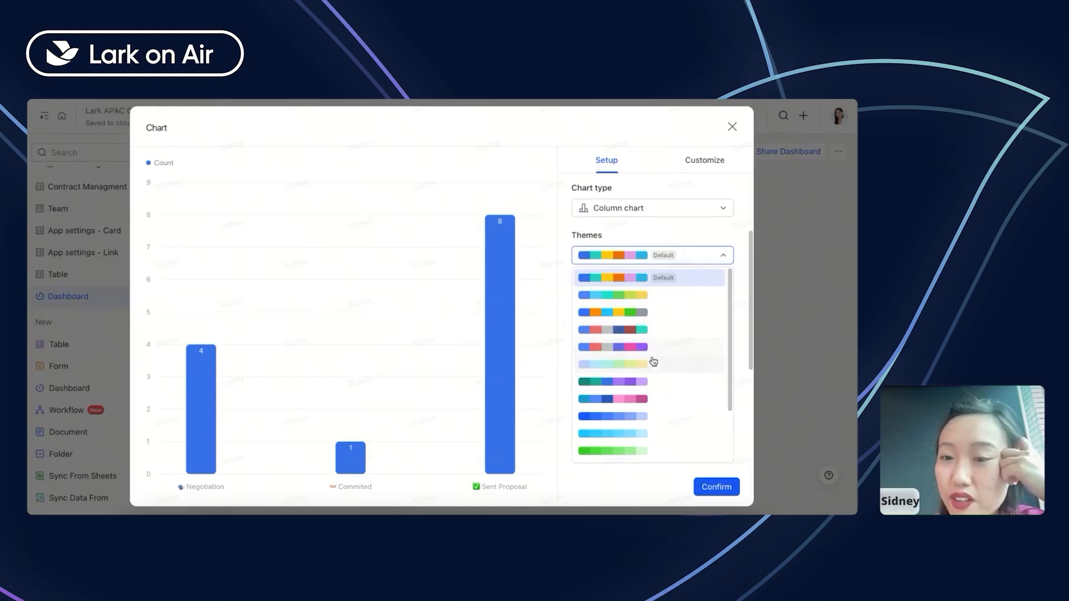
click(649, 362)
- Toggle the column chart's legend and axis off and back on to preview each option
scroll(690, 308, down, 2)
click(609, 256)
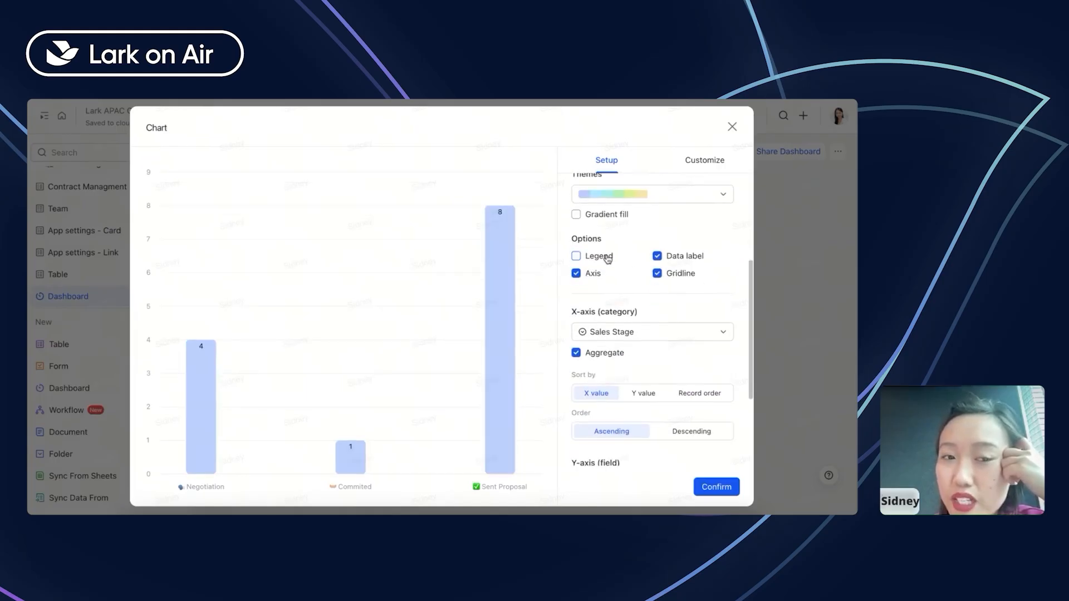
click(606, 257)
click(594, 276)
click(593, 275)
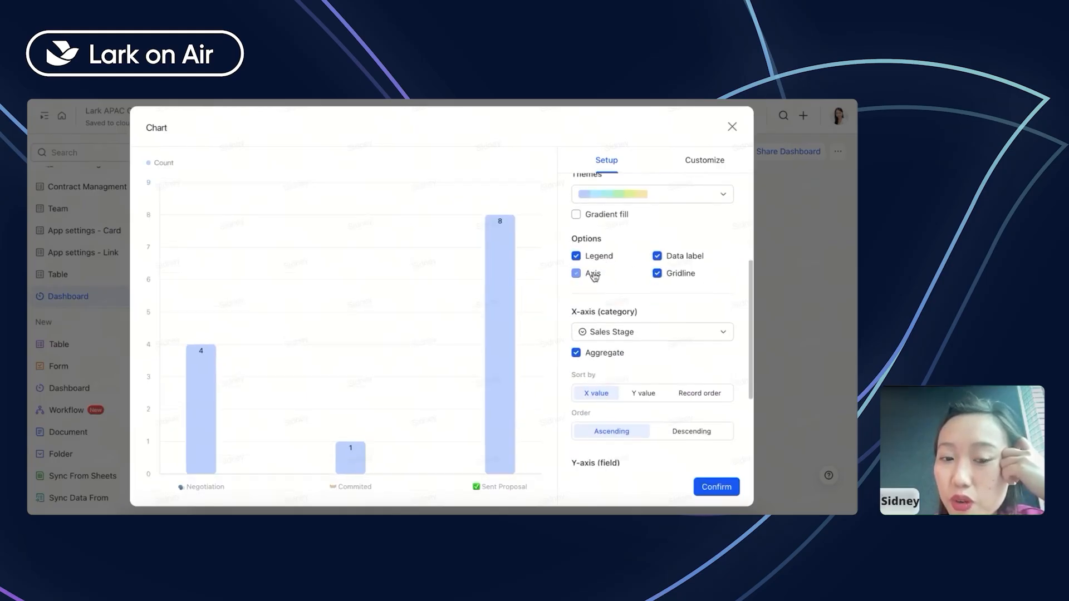
- Toggle the column chart's gridlines and data labels off and back on to preview each option
click(678, 277)
click(677, 275)
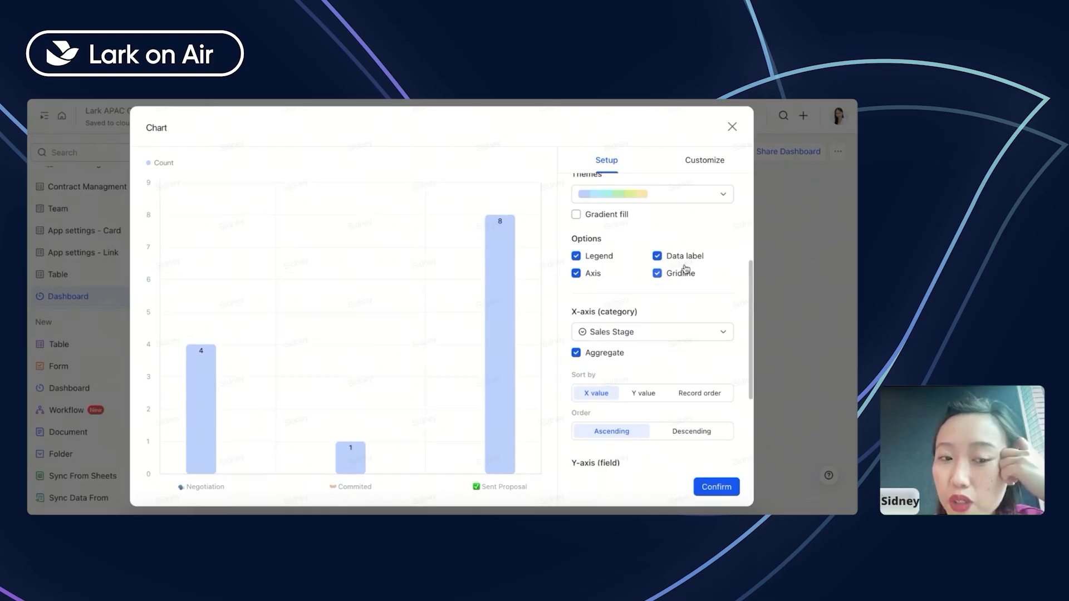
click(689, 257)
scroll(687, 290, down, 3)
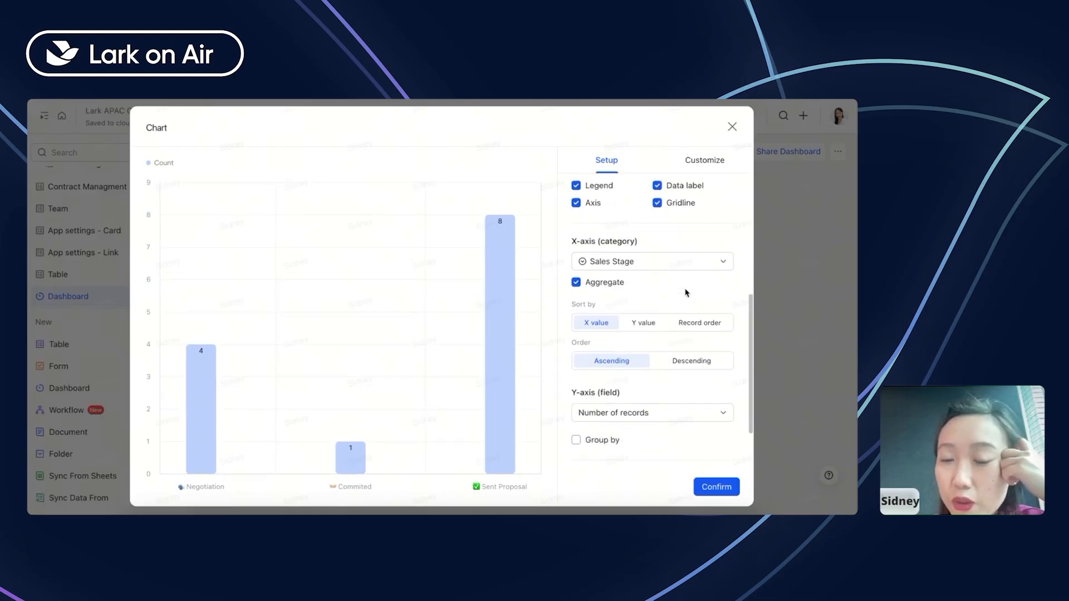
- Set the column chart's X-axis category to Industry
click(652, 252)
click(629, 245)
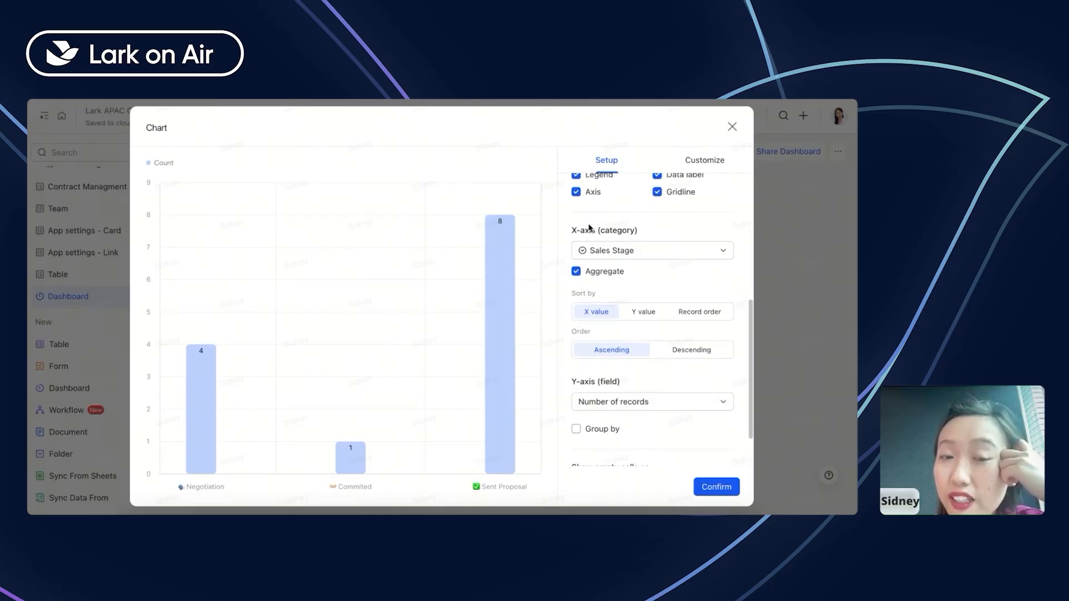
scroll(597, 232, down, 2)
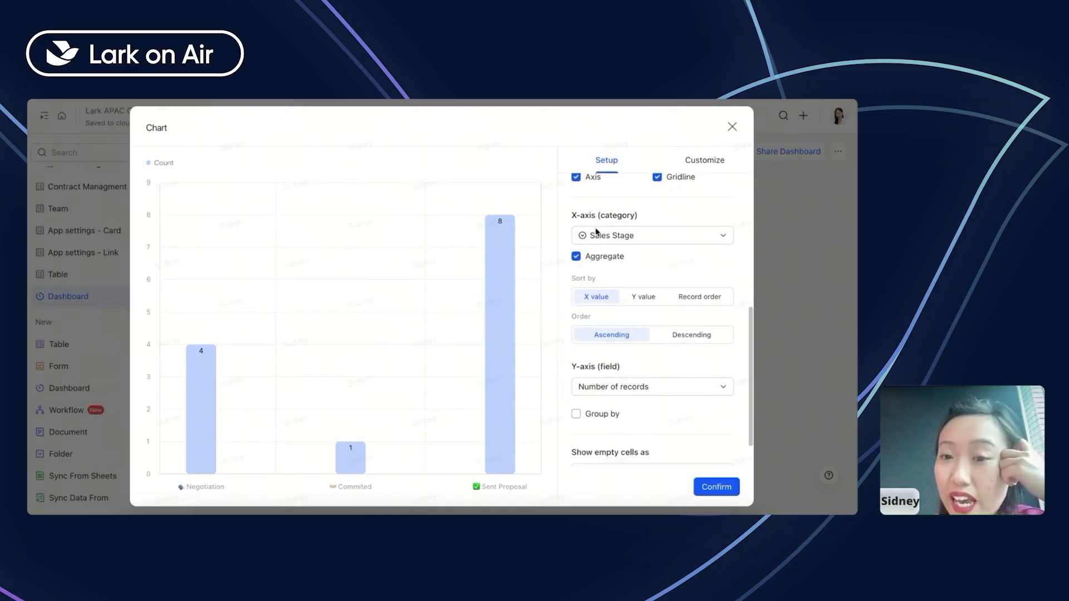
click(623, 220)
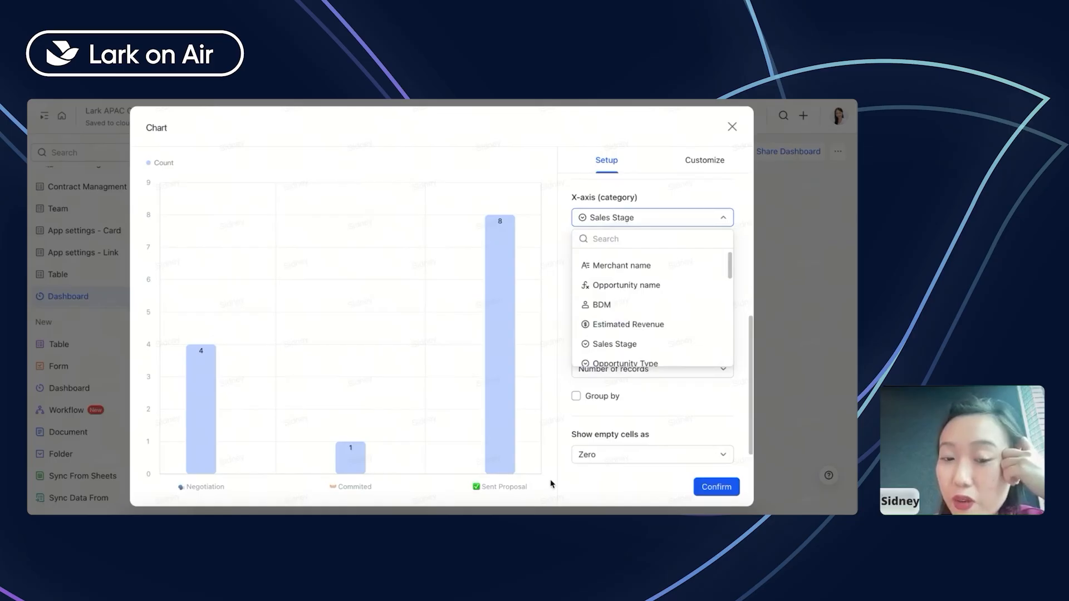
mouse_move(235, 458)
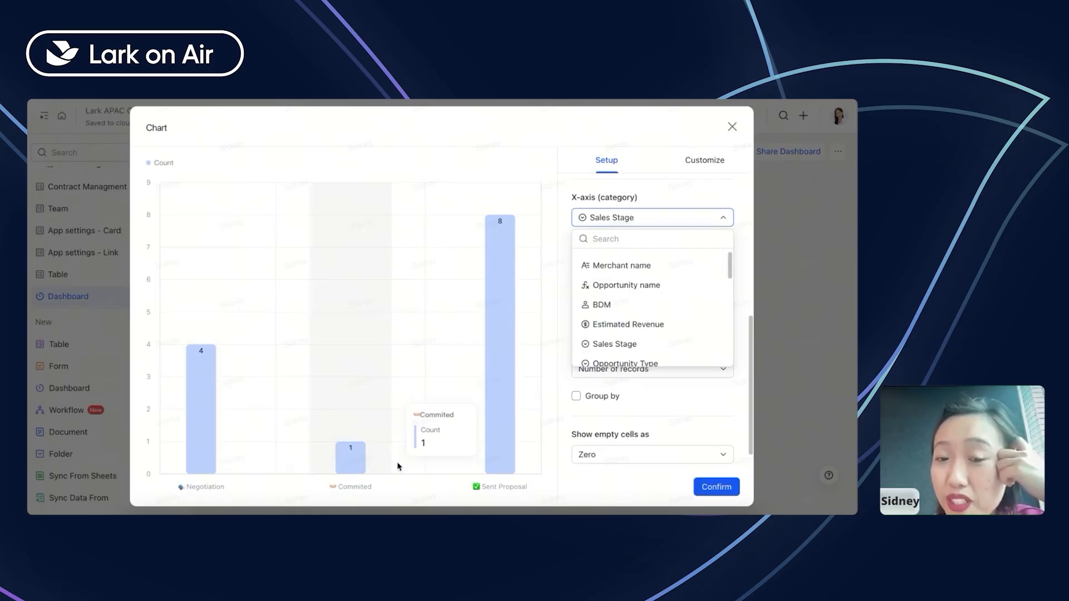
scroll(678, 317, down, 2)
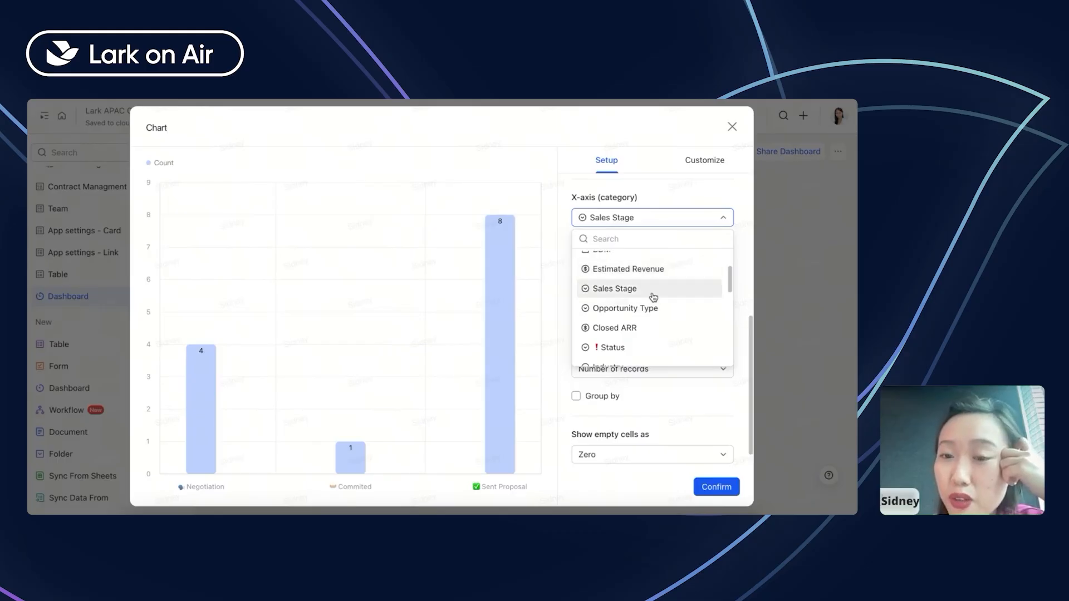
scroll(646, 312, down, 1)
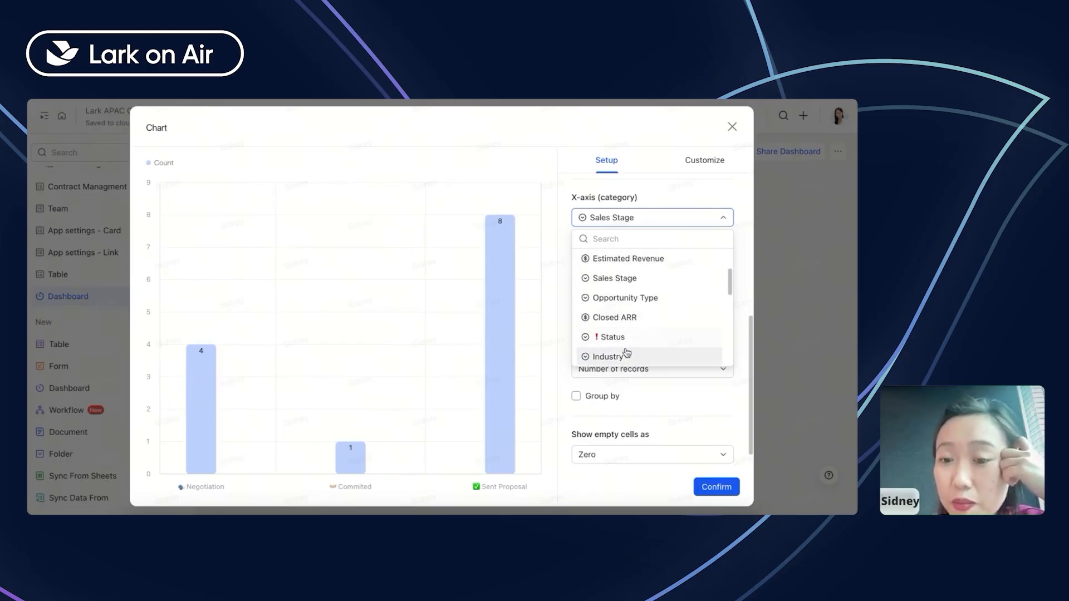
click(628, 353)
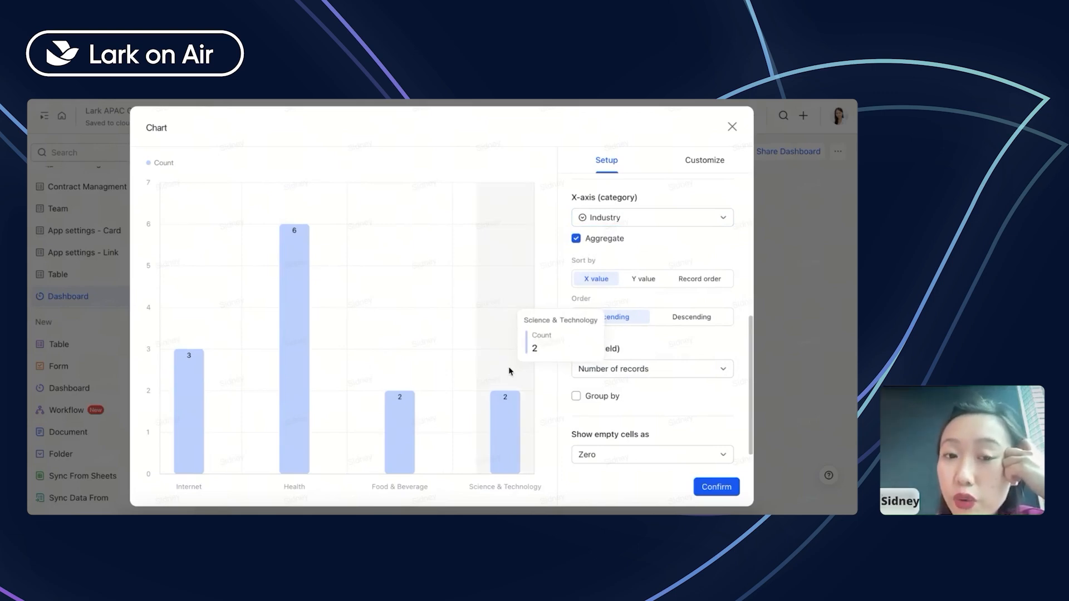
- Set the column chart's X-axis category to Org size
click(644, 217)
scroll(641, 337, down, 2)
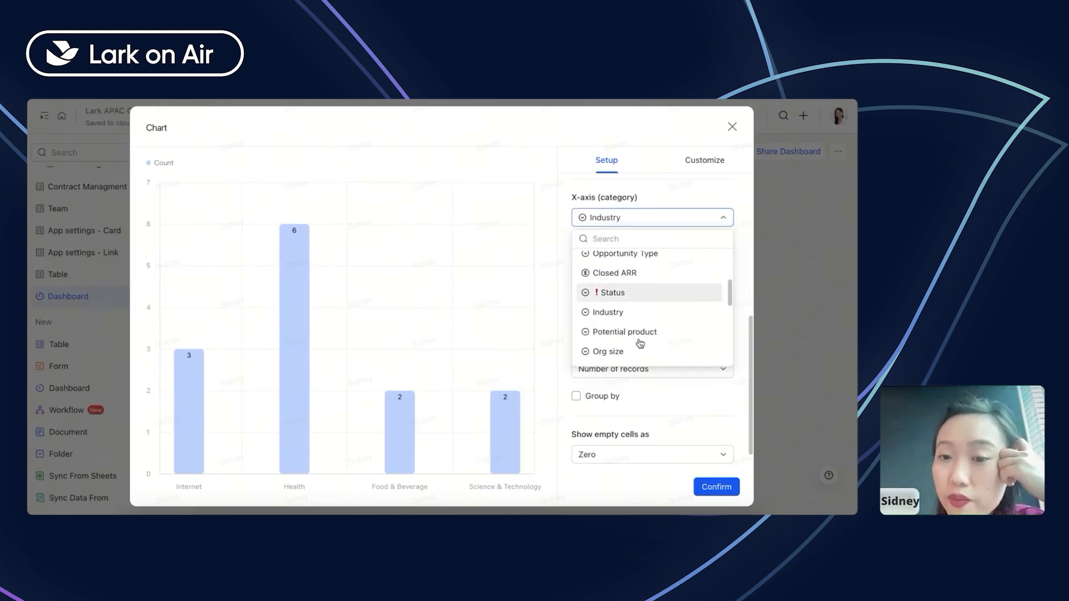
click(621, 352)
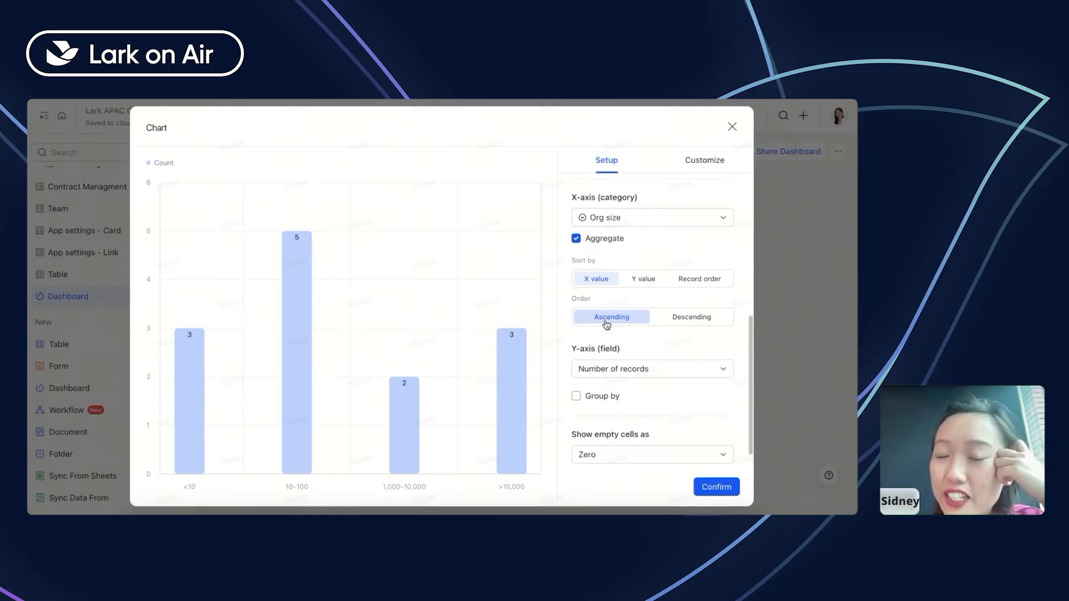
- Set the column chart's Y-axis to a field summary showing the sum of Closed ARR
scroll(647, 273, down, 1)
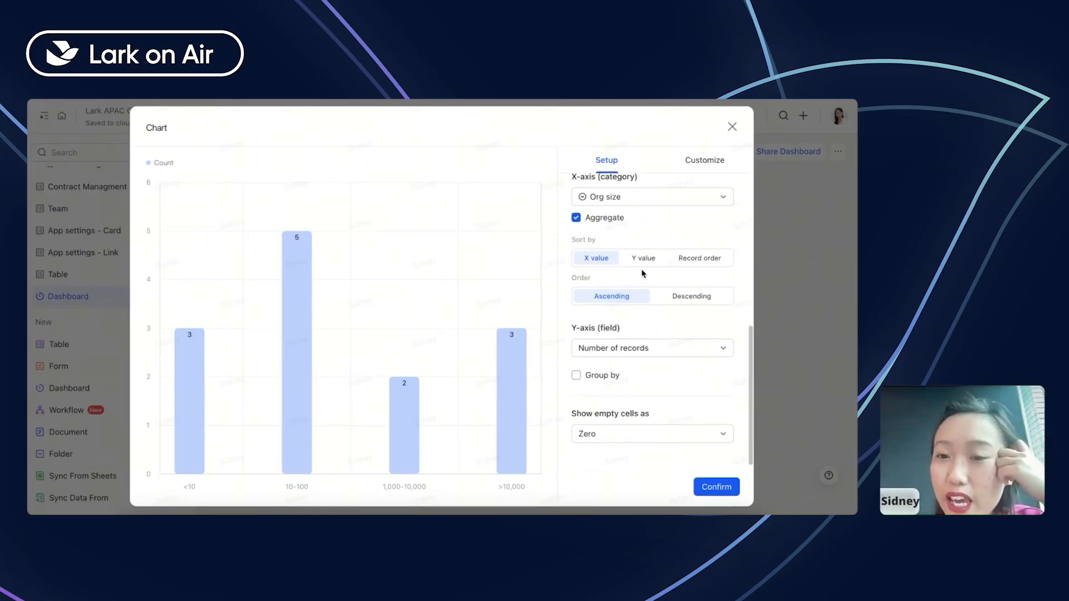
click(637, 347)
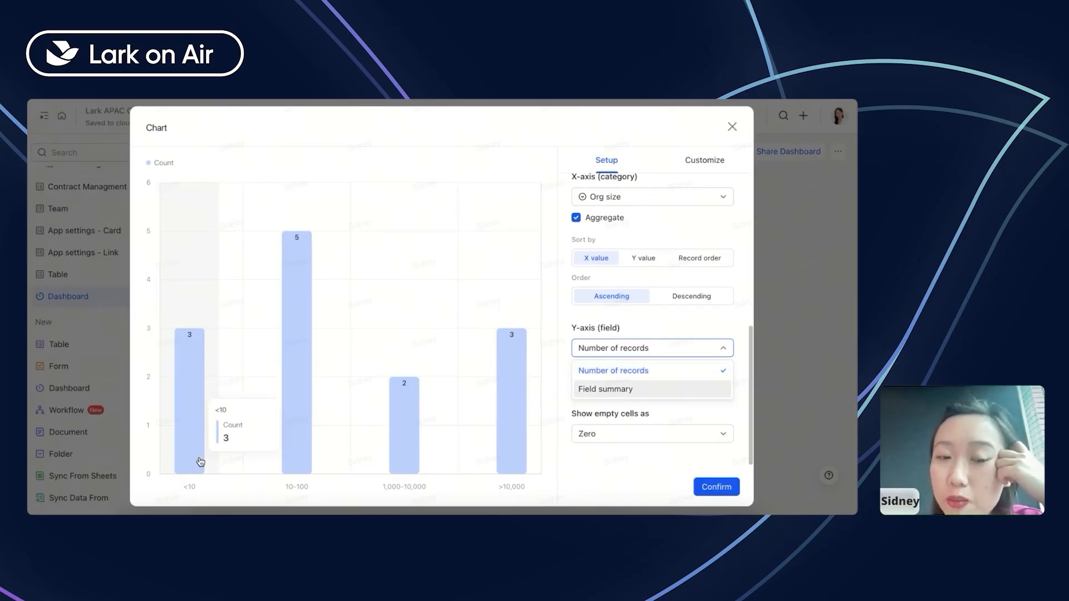
click(206, 428)
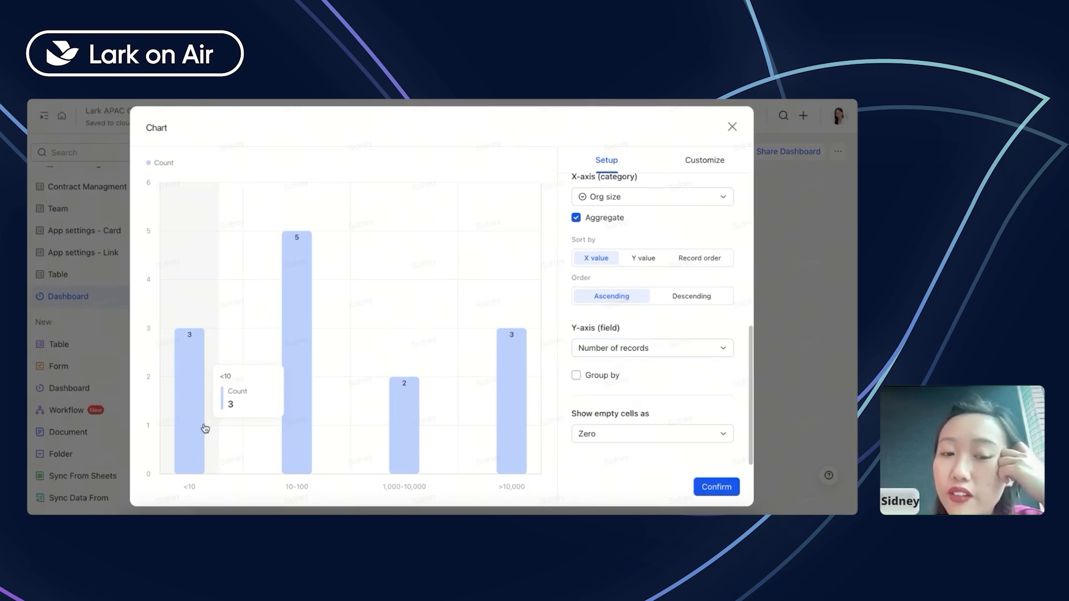
click(649, 351)
click(637, 397)
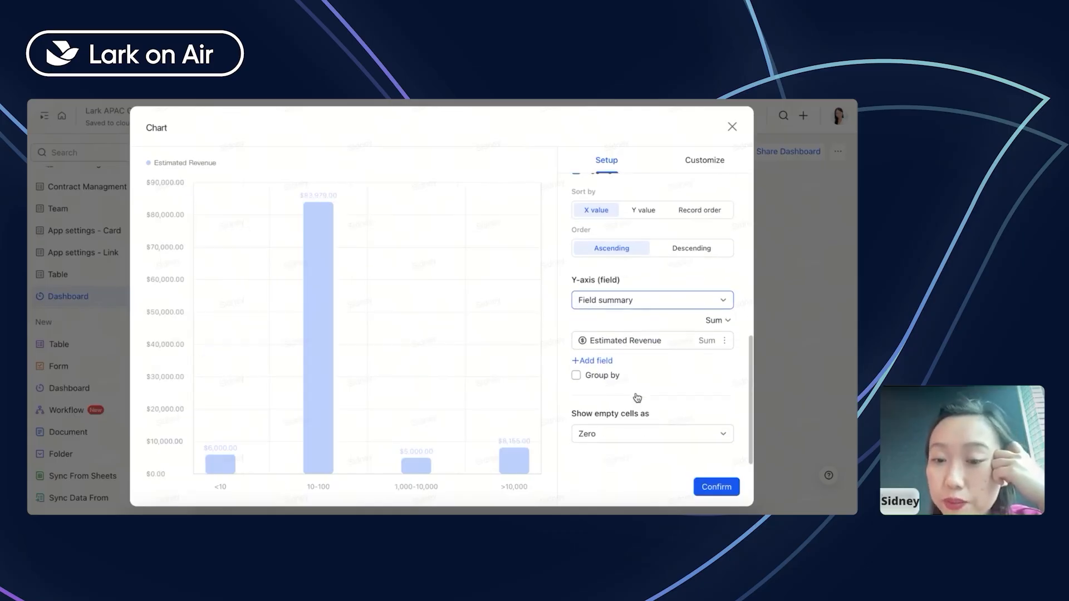
click(612, 343)
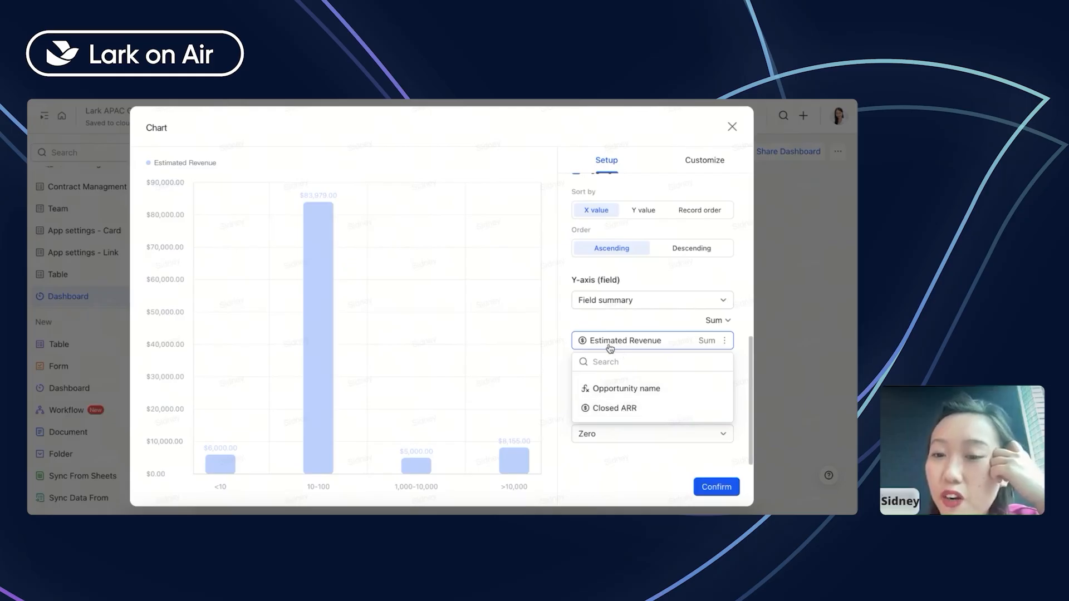
click(639, 413)
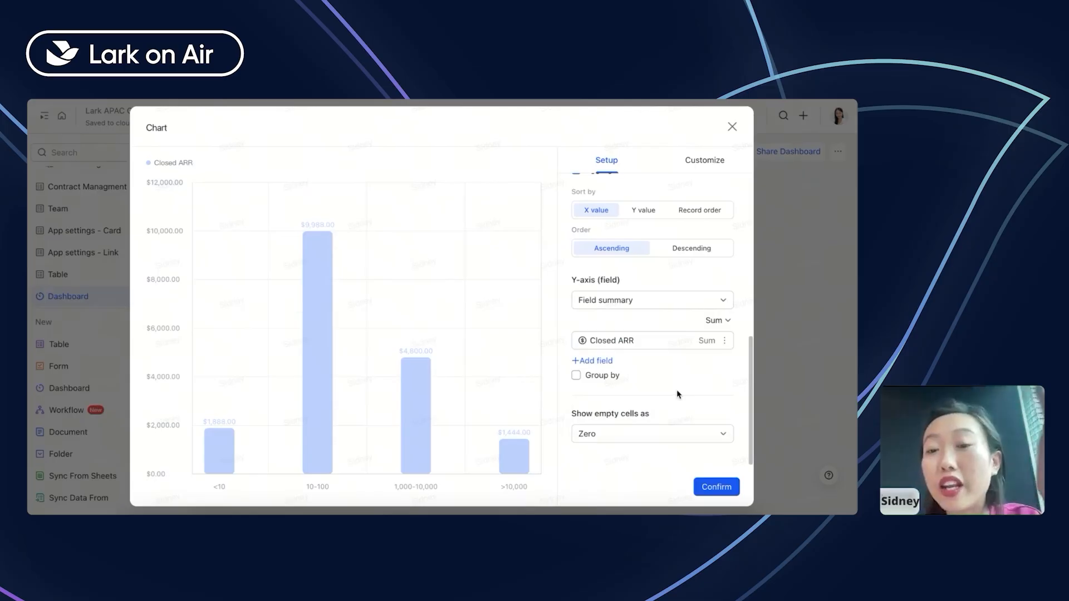
click(616, 341)
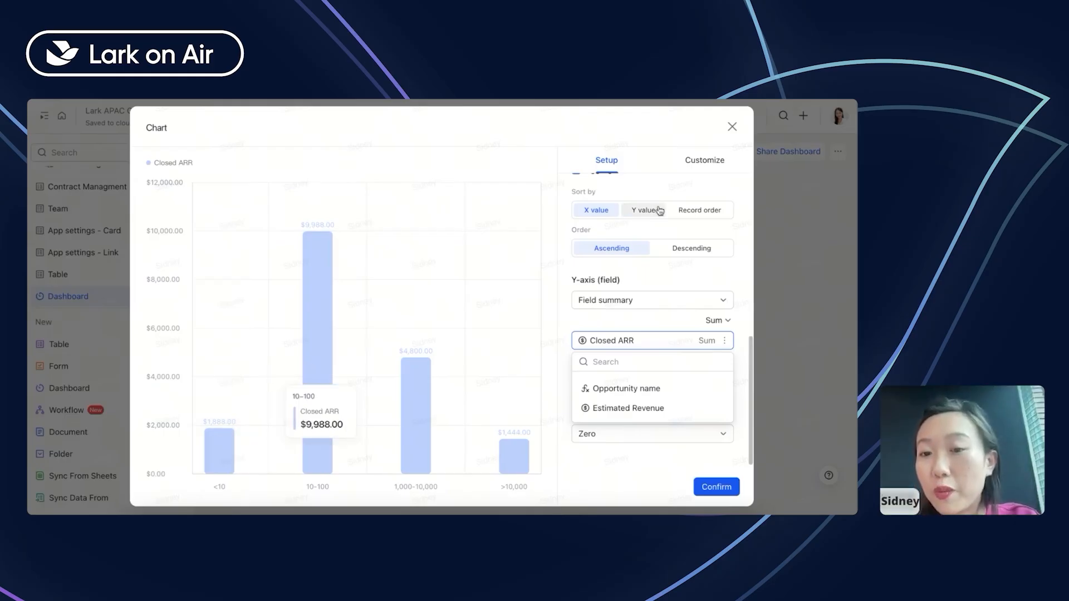
click(660, 300)
click(660, 300)
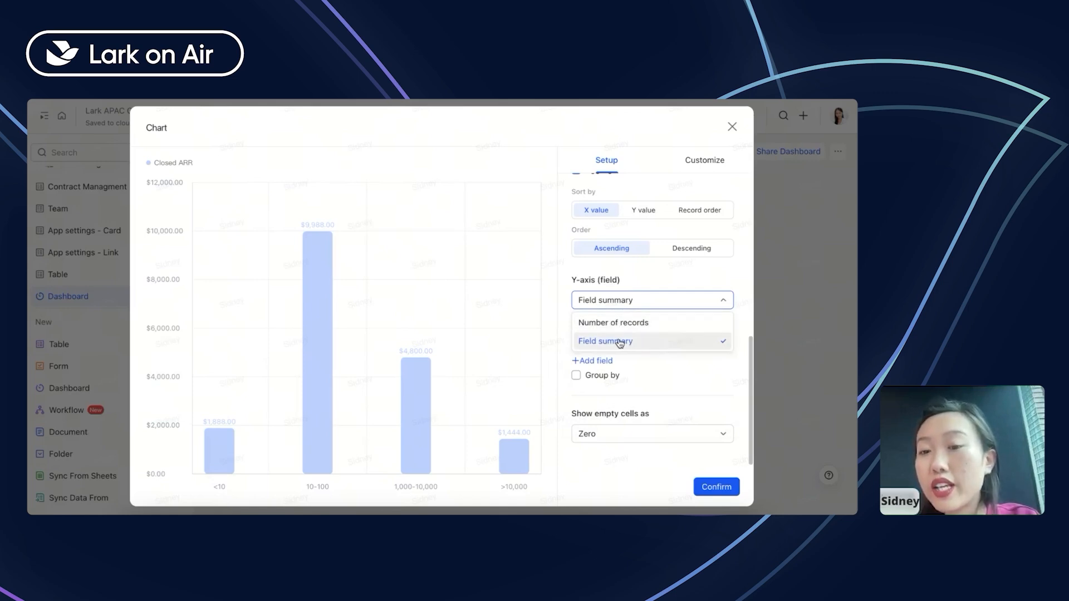
click(553, 336)
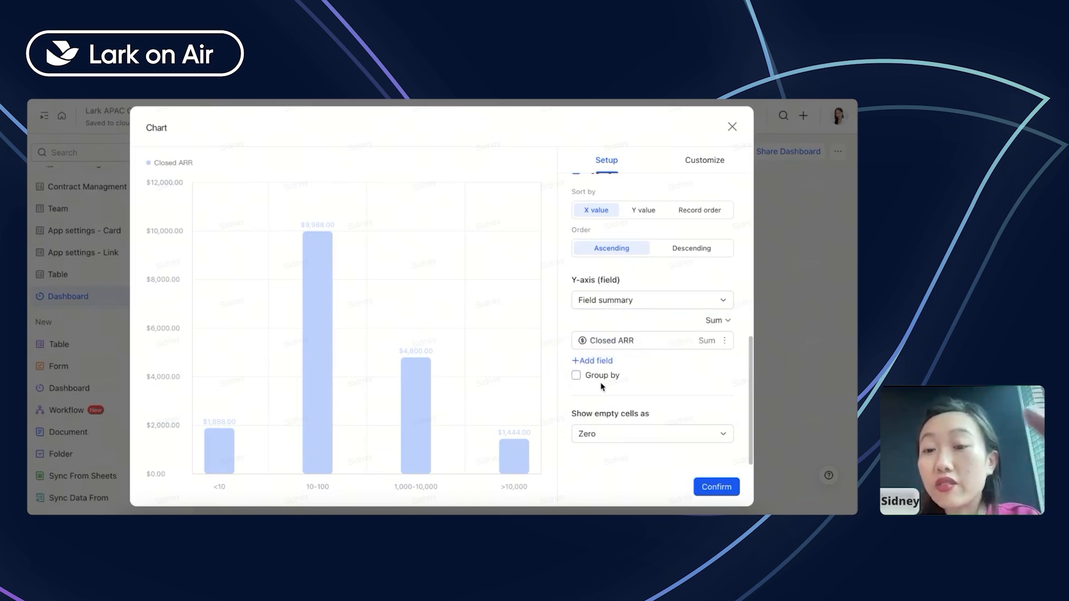
- Turn on grouping for the column chart and group the Closed ARR columns by Industry
click(600, 382)
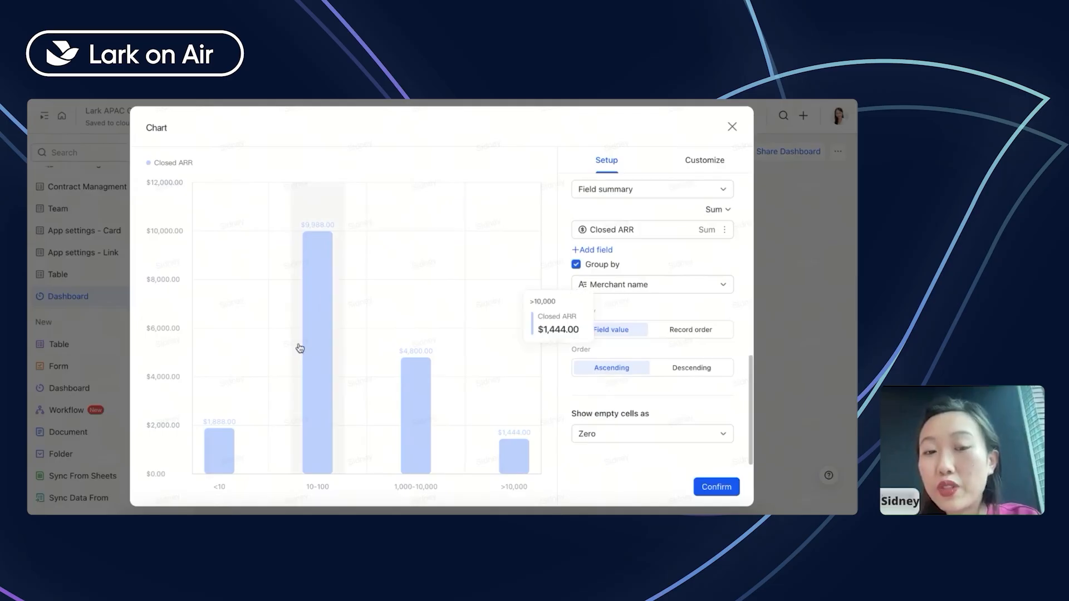
click(657, 291)
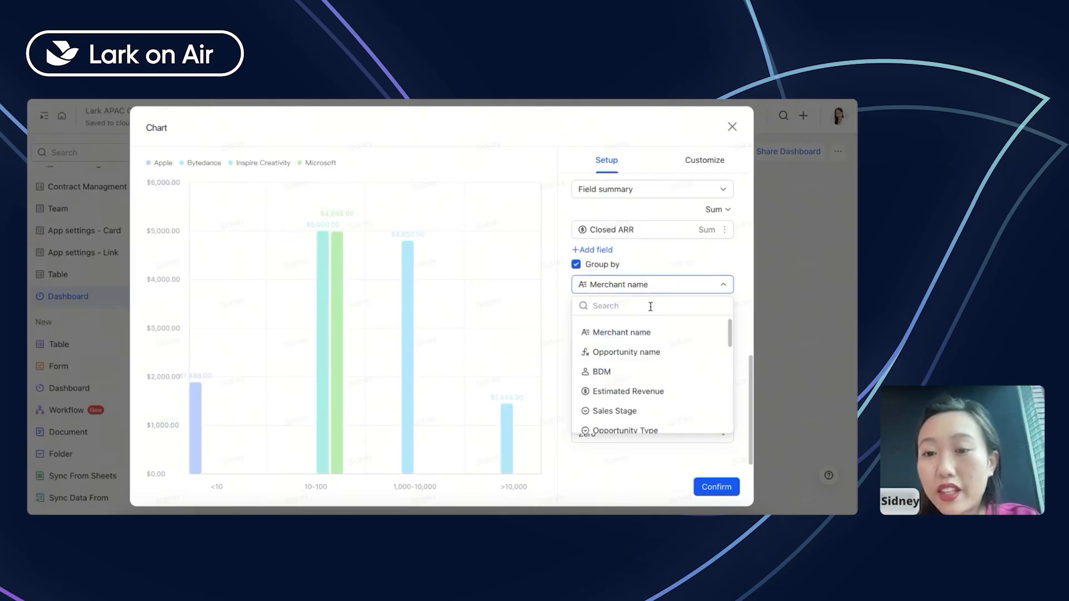
scroll(640, 389, down, 3)
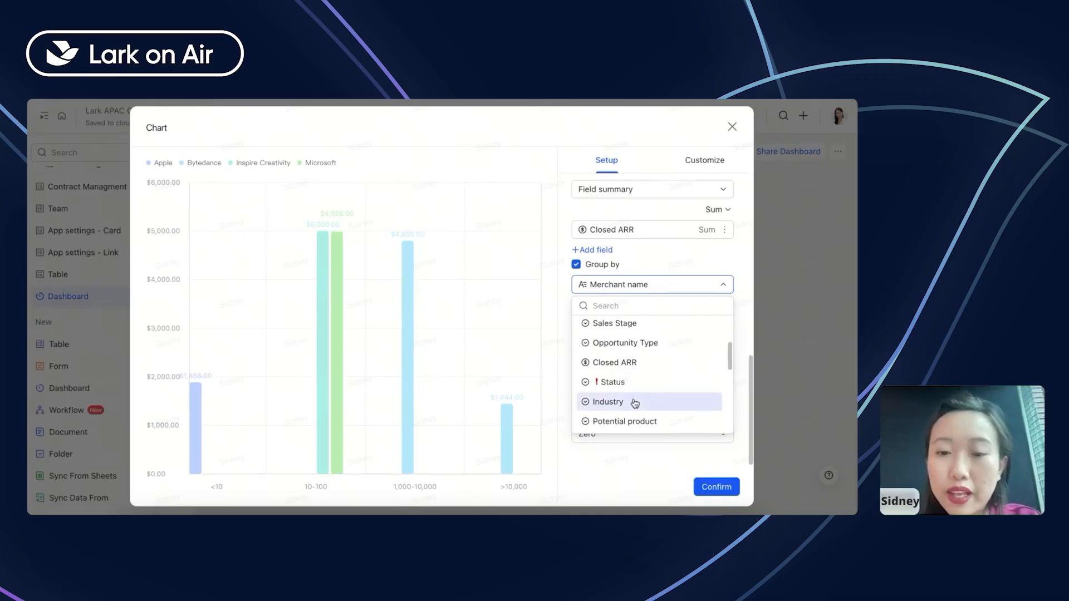
click(635, 403)
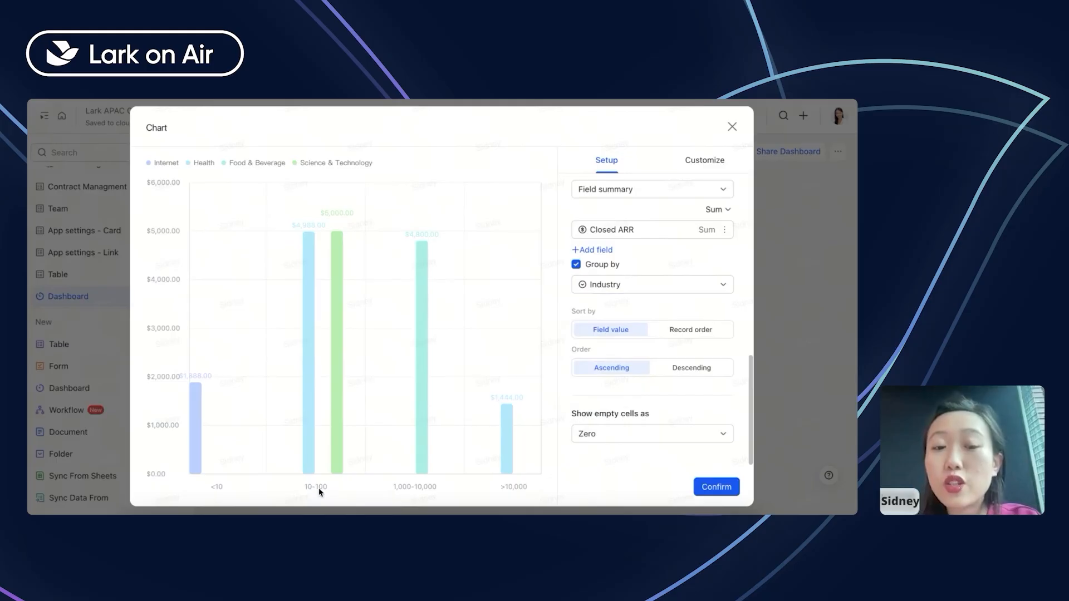
mouse_move(314, 457)
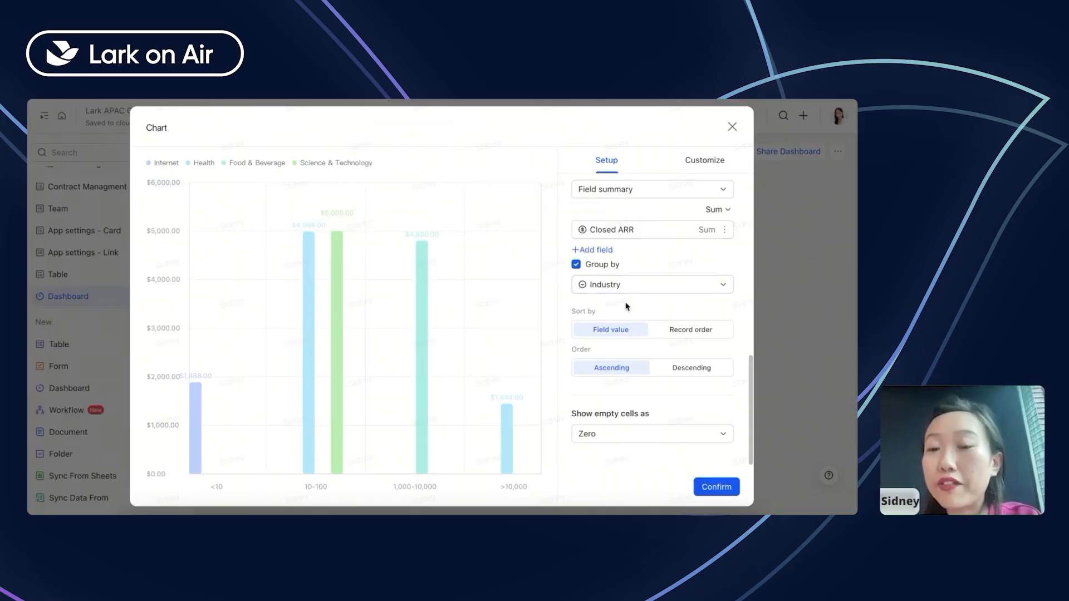
- Look through the fields available for grouping the column chart, keeping Industry
click(660, 291)
scroll(640, 401, up, 1)
scroll(640, 379, up, 3)
scroll(653, 340, down, 2)
scroll(680, 337, down, 6)
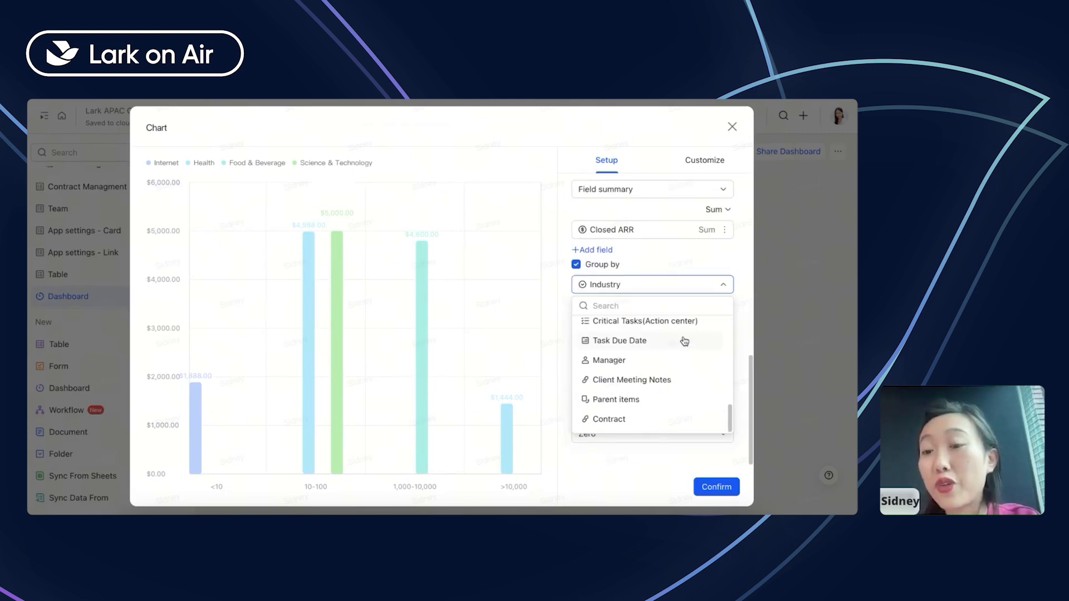
click(744, 384)
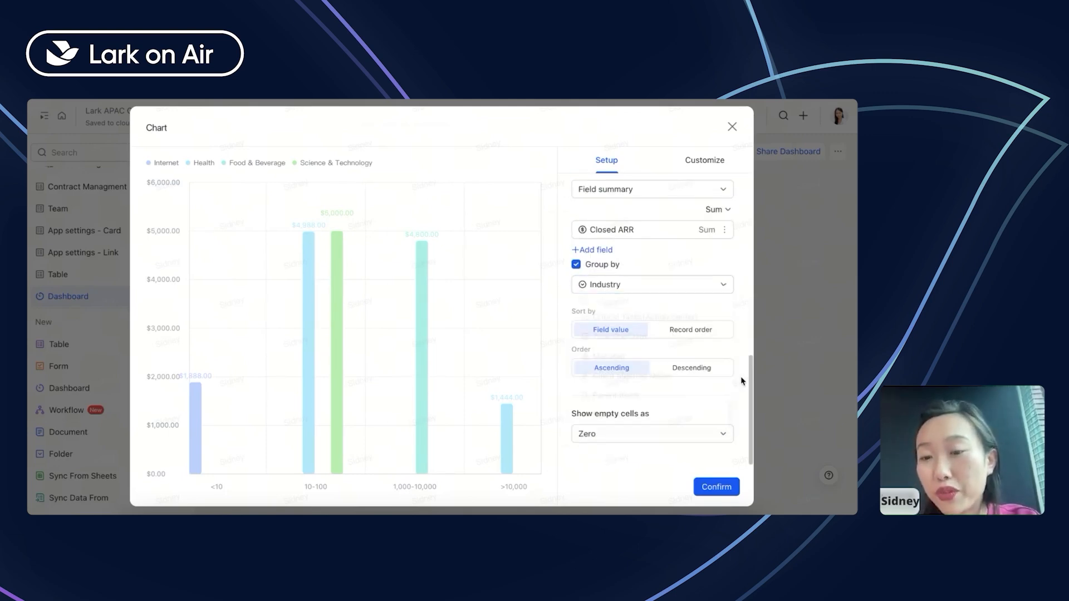
- Set the column chart's font color to Sky blue in its customization settings
click(698, 170)
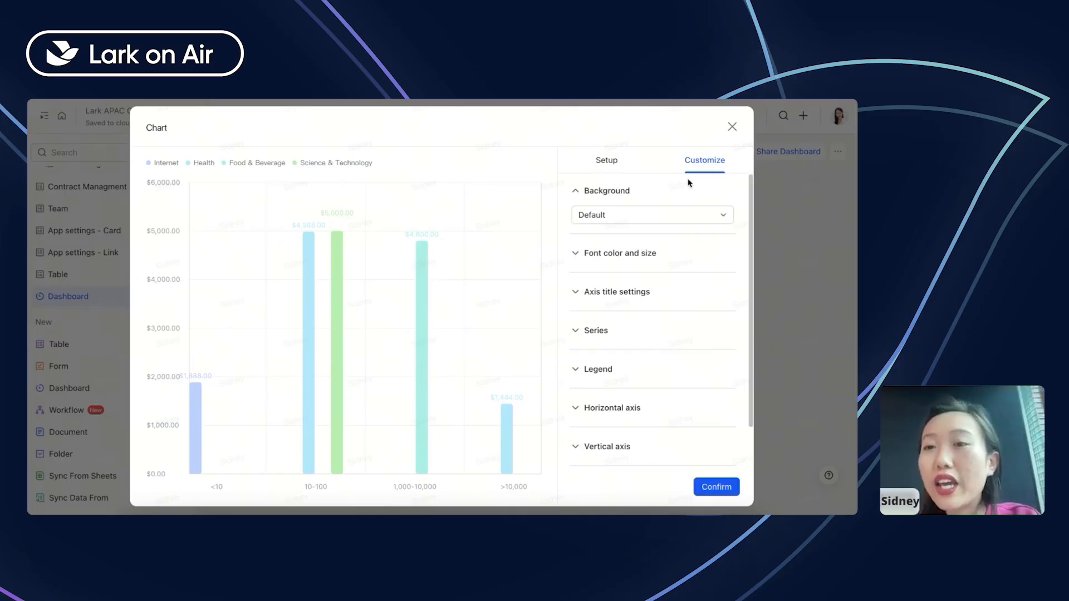
click(679, 188)
click(642, 234)
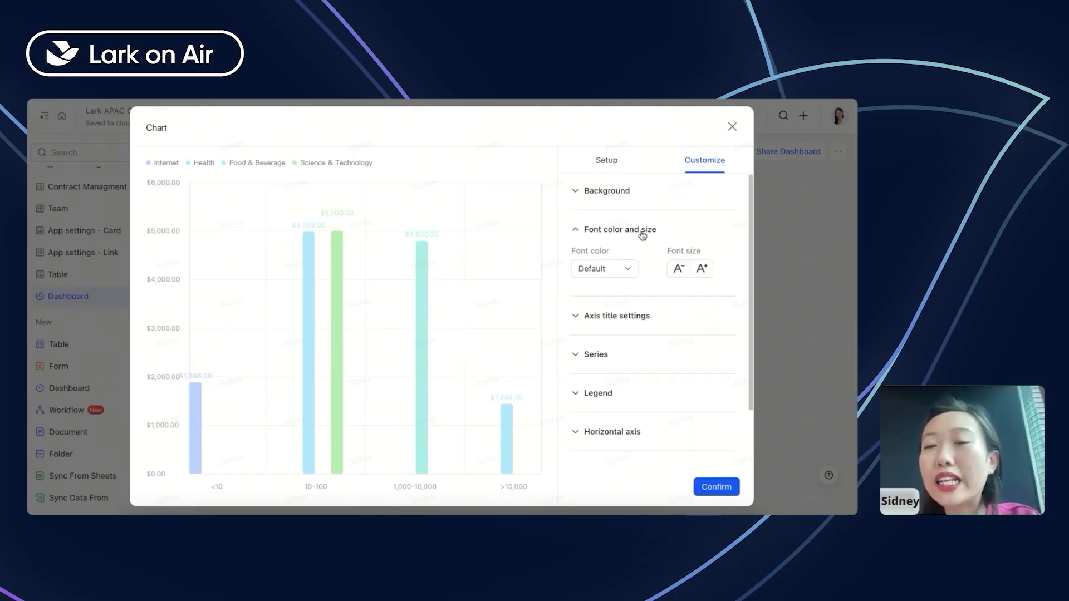
click(617, 270)
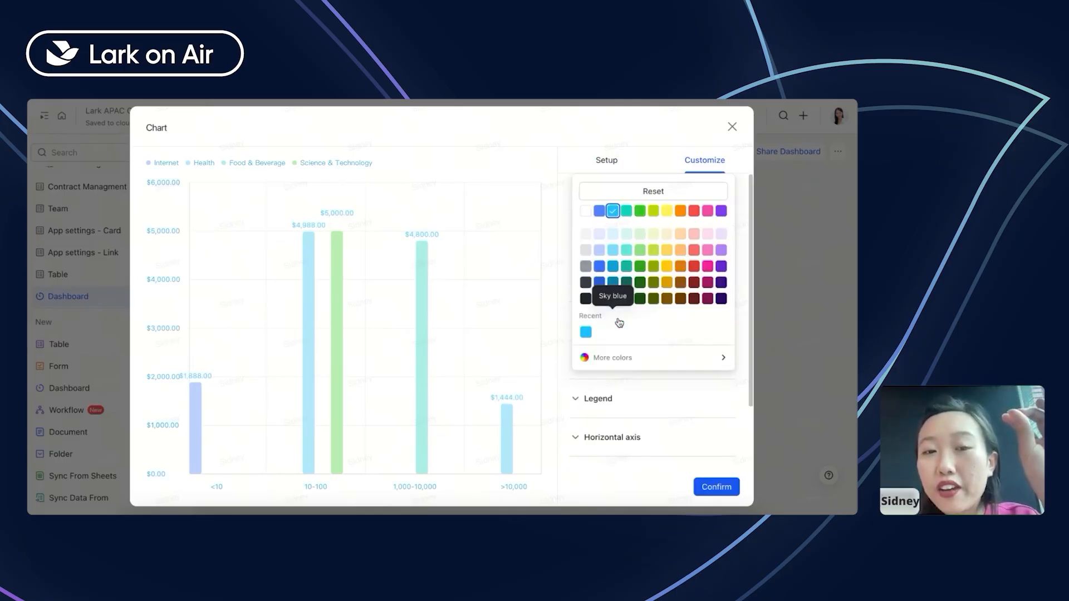
click(639, 159)
- Examine the column chart's axis title settings, including the axis choices and the title color palette
click(596, 230)
click(610, 274)
scroll(611, 261, down, 1)
click(607, 243)
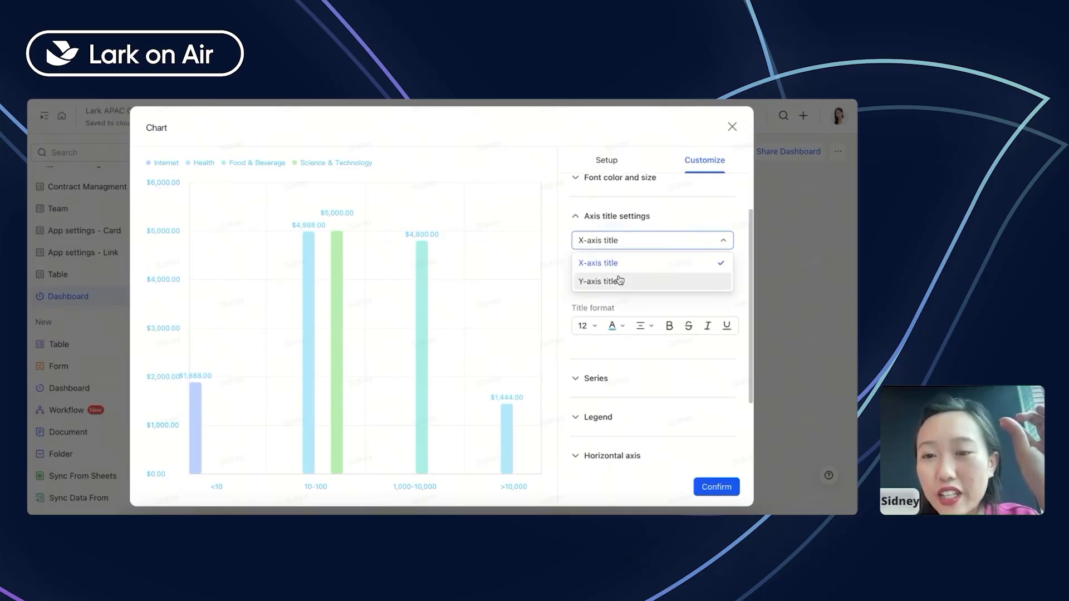
click(604, 320)
click(614, 331)
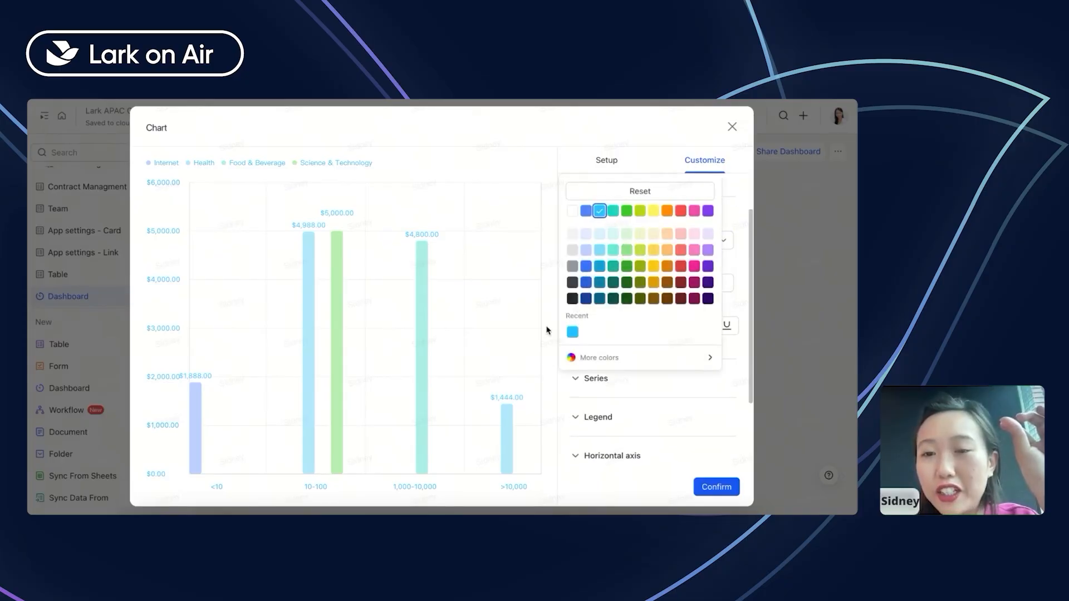
click(549, 329)
click(599, 281)
- Select the Internet series in the column chart's series settings and set its chart border color to pink
scroll(601, 311, down, 1)
click(603, 334)
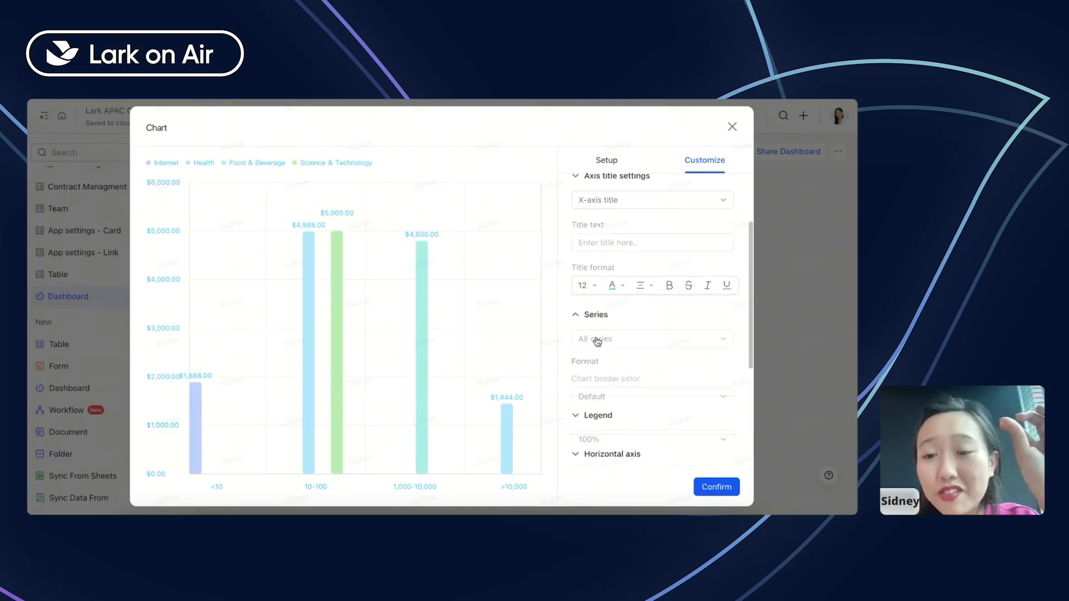
scroll(603, 323, down, 3)
click(616, 217)
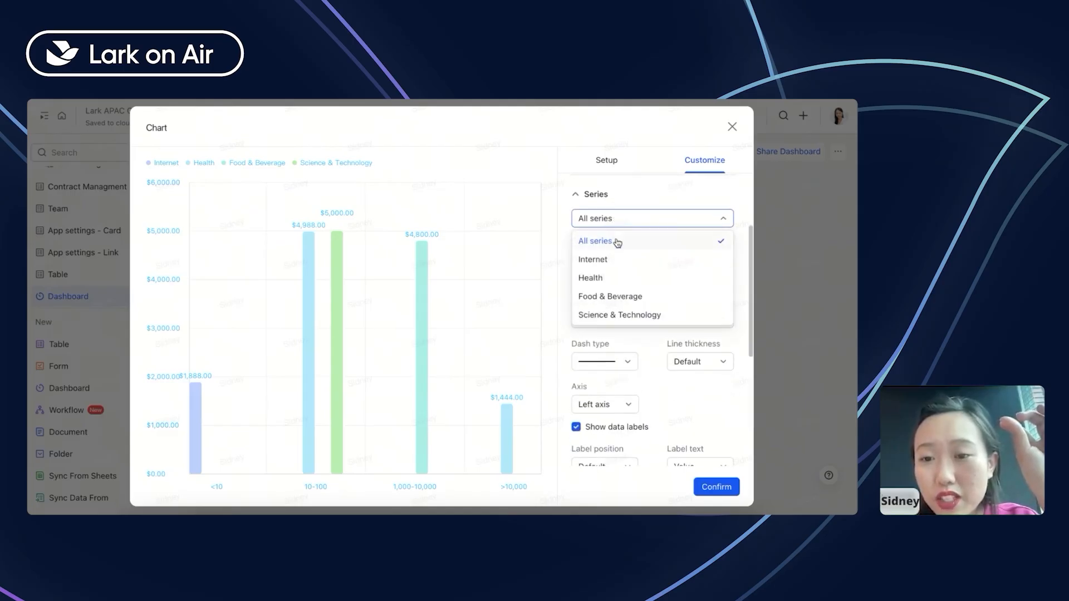
click(617, 261)
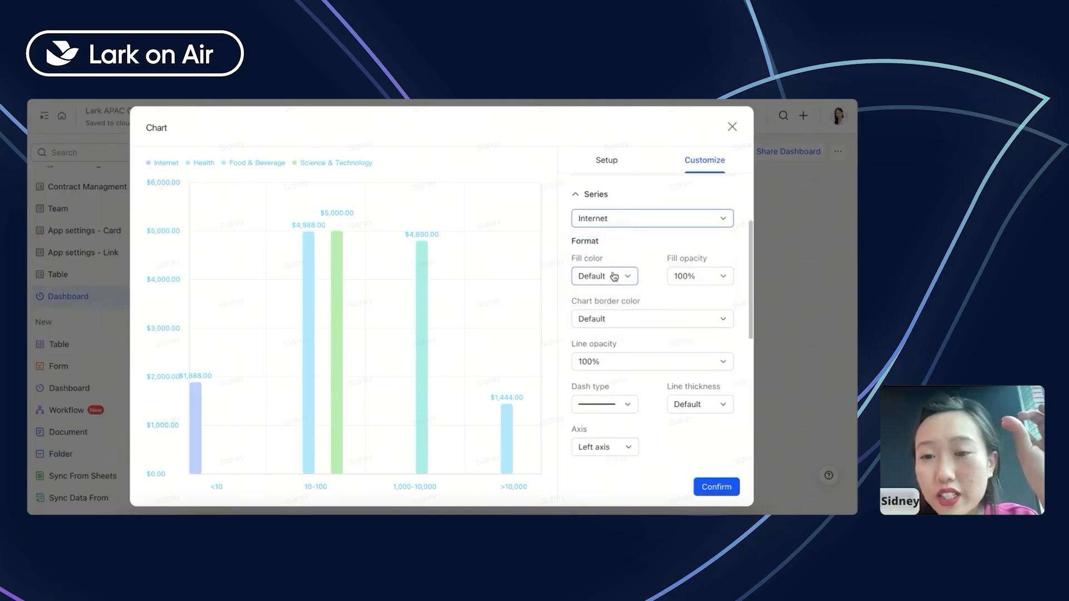
click(597, 323)
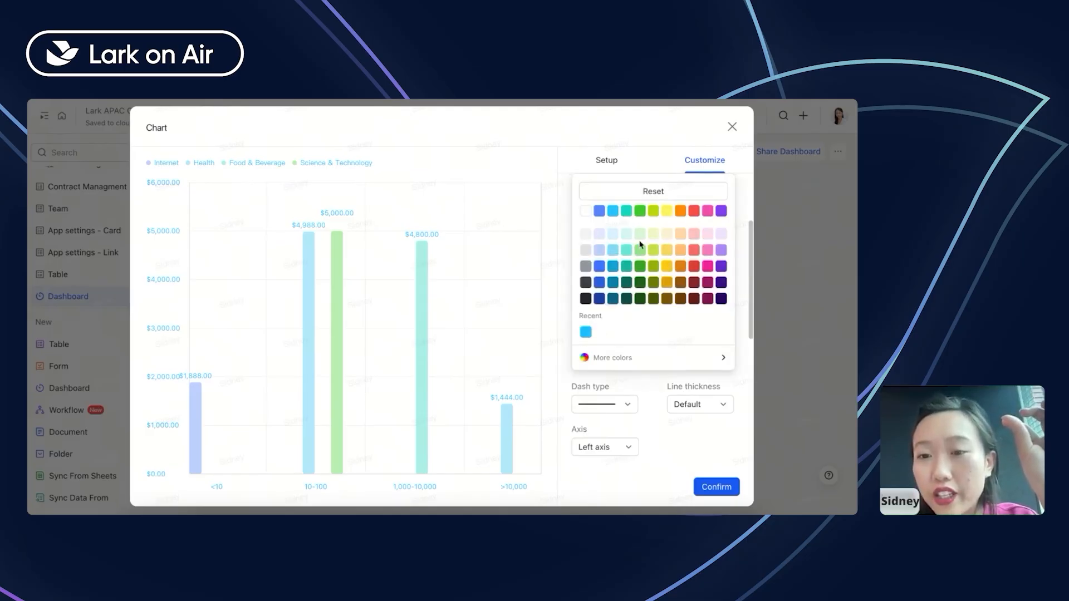
click(694, 233)
click(708, 250)
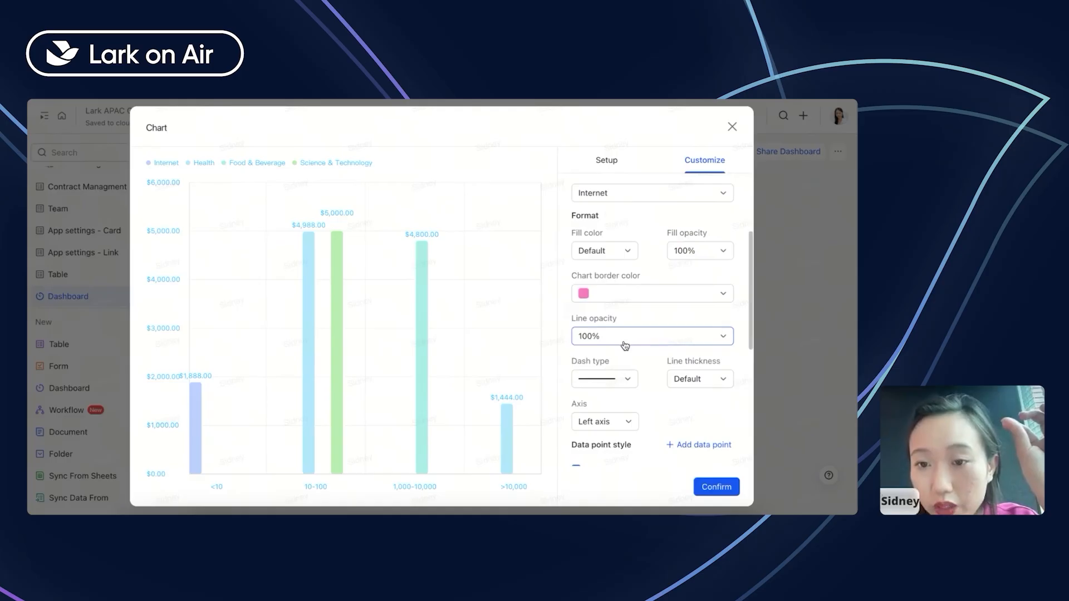
- Set the Internet series' fill color to Light pink 1
scroll(623, 300, up, 1)
click(619, 266)
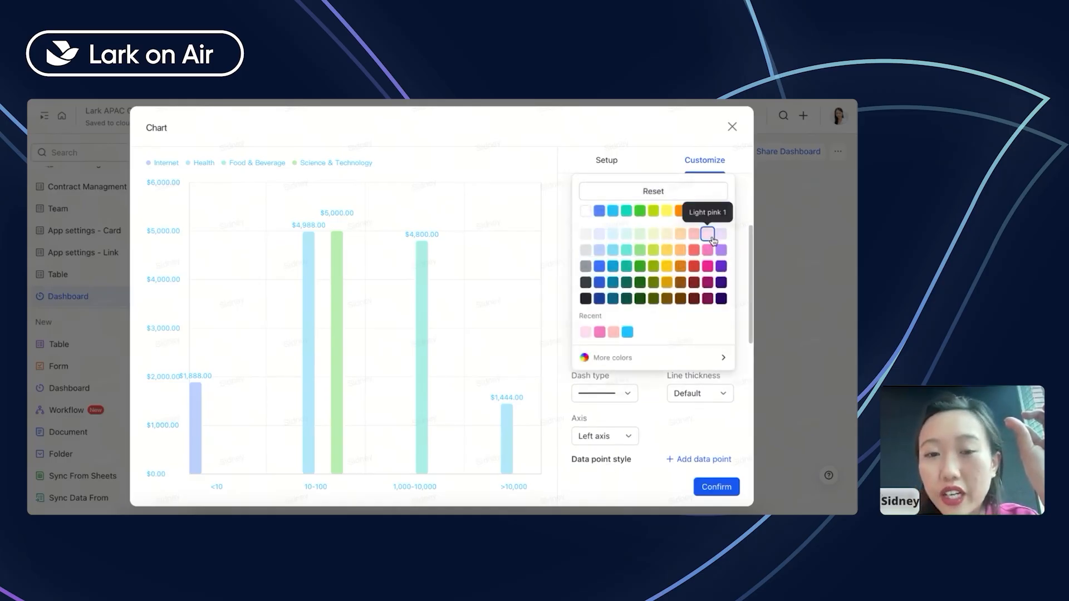
click(708, 234)
click(606, 267)
- Set the Food & Beverage series' fill color to light purple and collapse the series settings
click(608, 212)
click(626, 284)
click(621, 271)
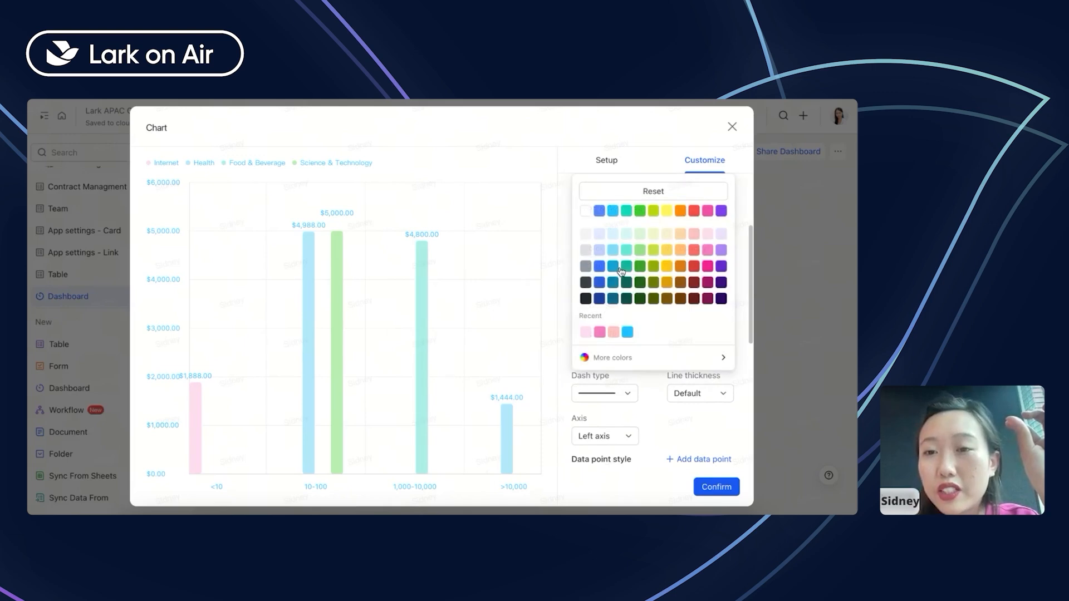
click(721, 249)
click(746, 260)
scroll(622, 367, down, 1)
scroll(625, 363, up, 3)
click(601, 288)
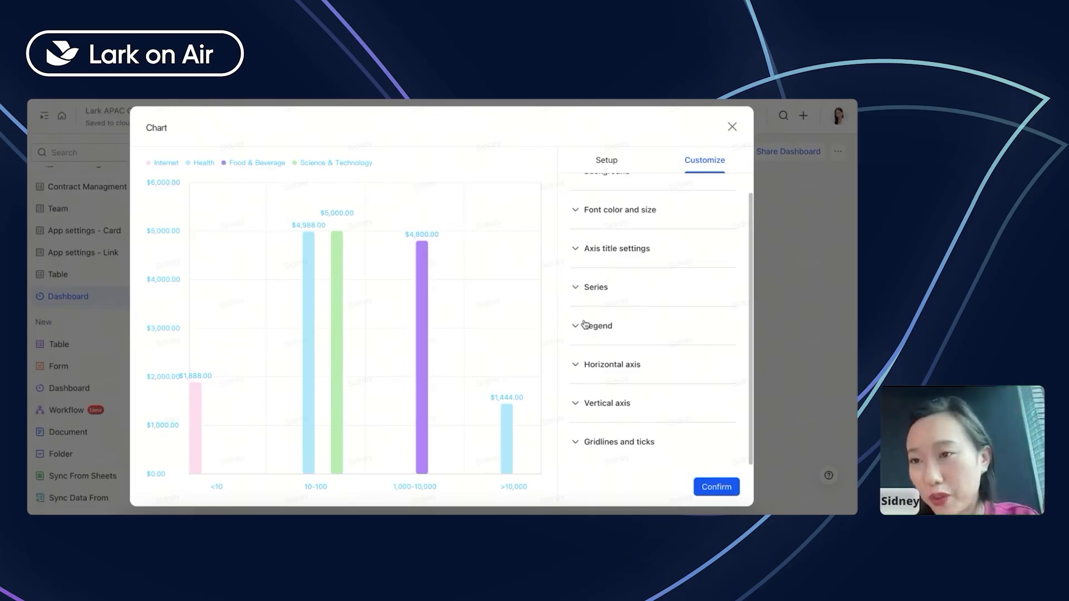
- Confirm the column chart's configuration and widen its block on the dashboard
click(608, 163)
scroll(655, 232, up, 5)
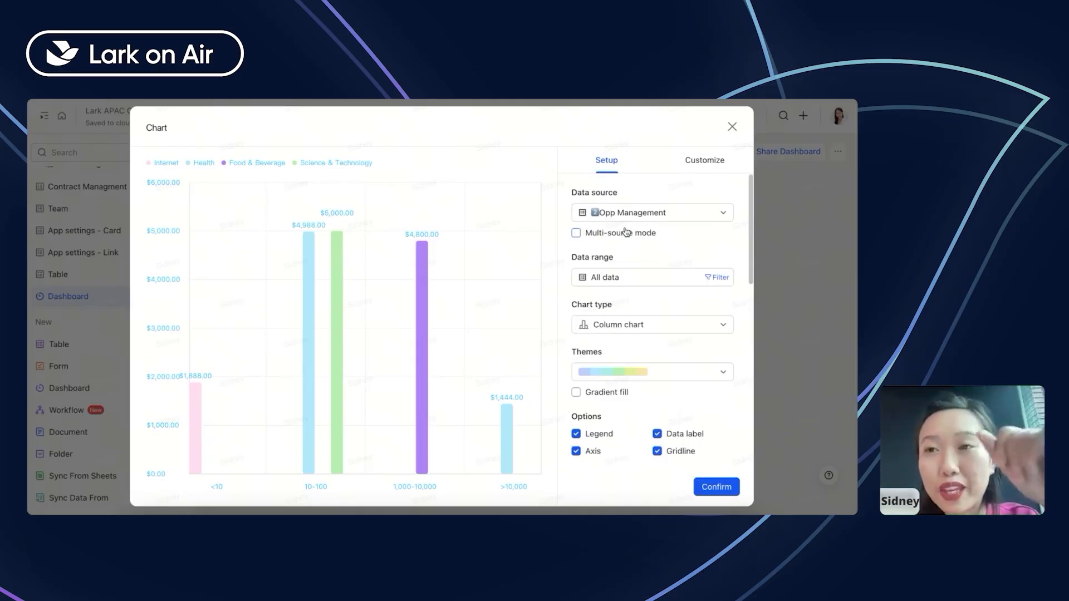
scroll(634, 253, down, 4)
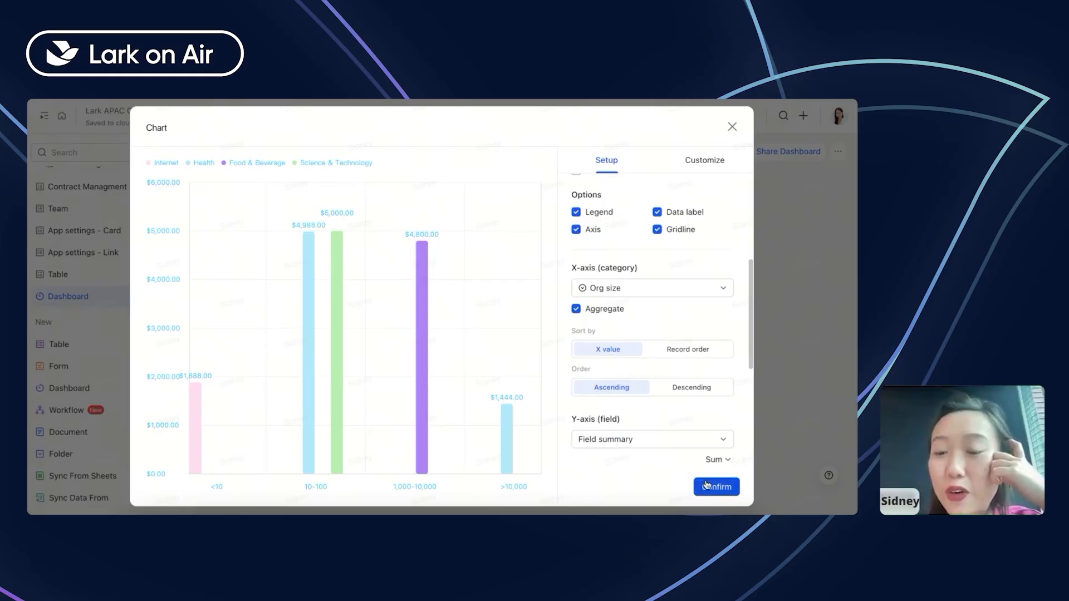
click(708, 487)
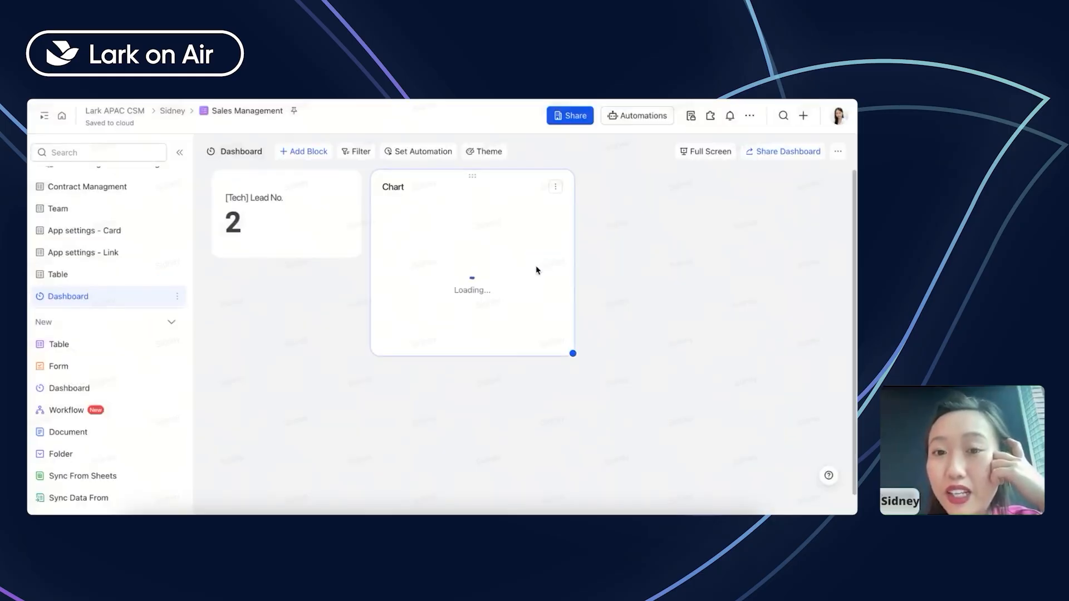
drag(655, 347, 678, 353)
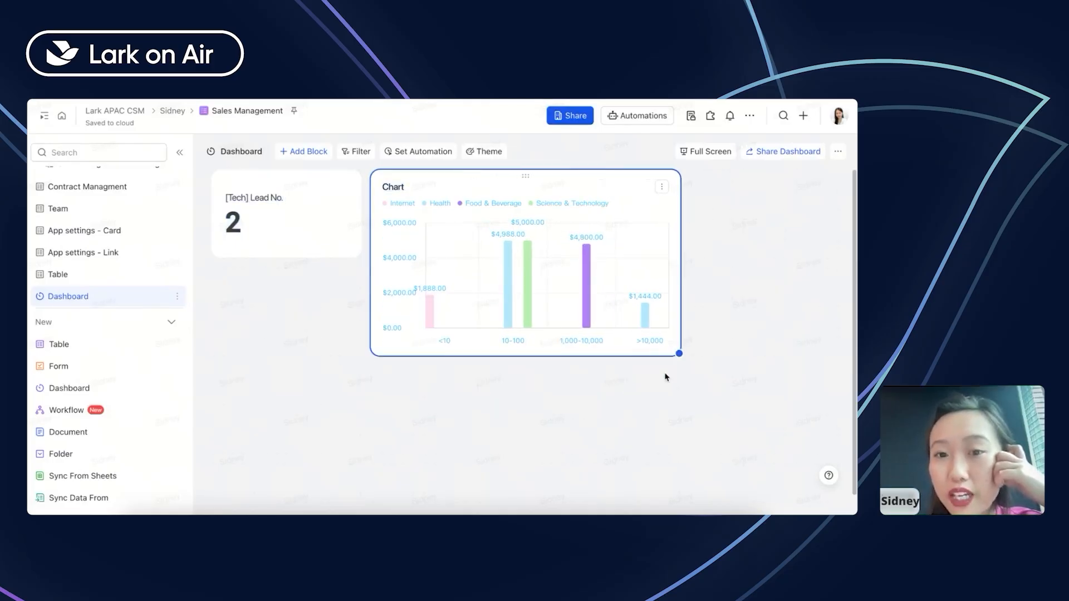
- Add a Layout block to the dashboard below the lead metric and the column chart
click(310, 157)
scroll(414, 341, down, 2)
click(305, 390)
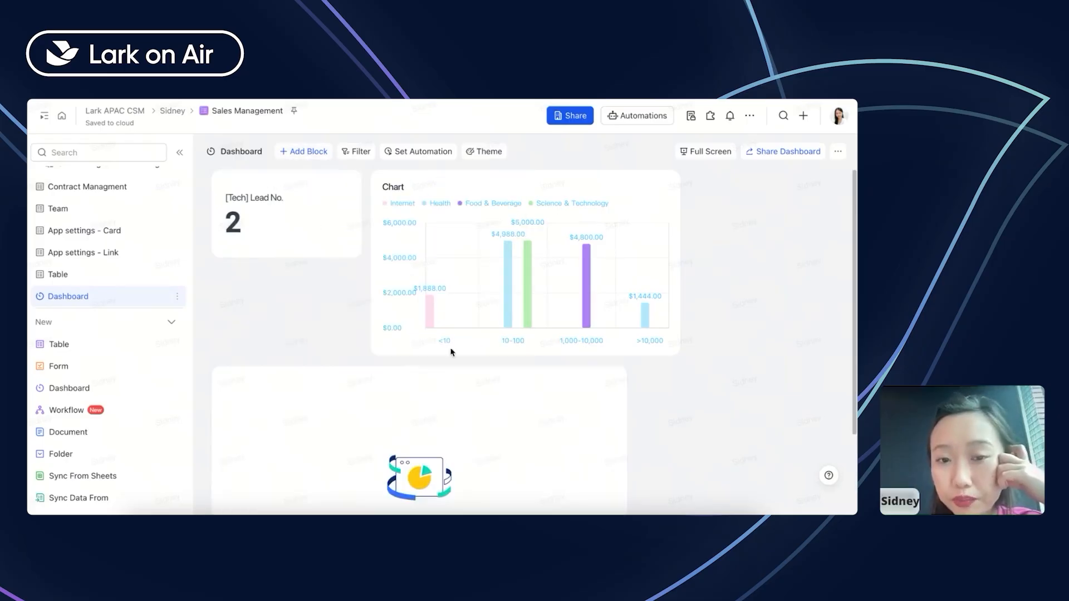
scroll(567, 405, down, 2)
scroll(567, 404, up, 2)
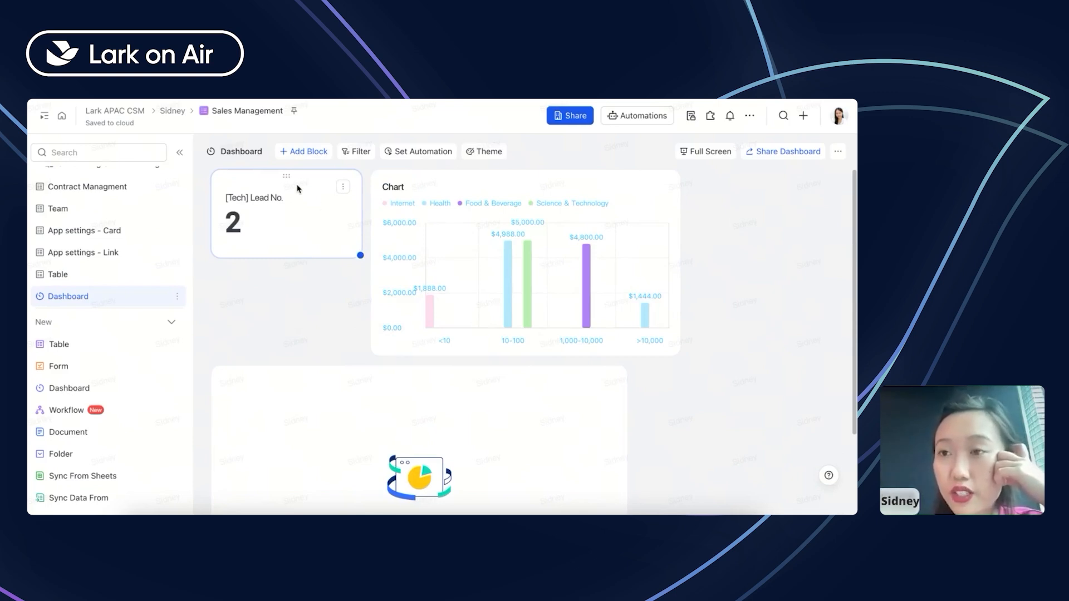
click(304, 151)
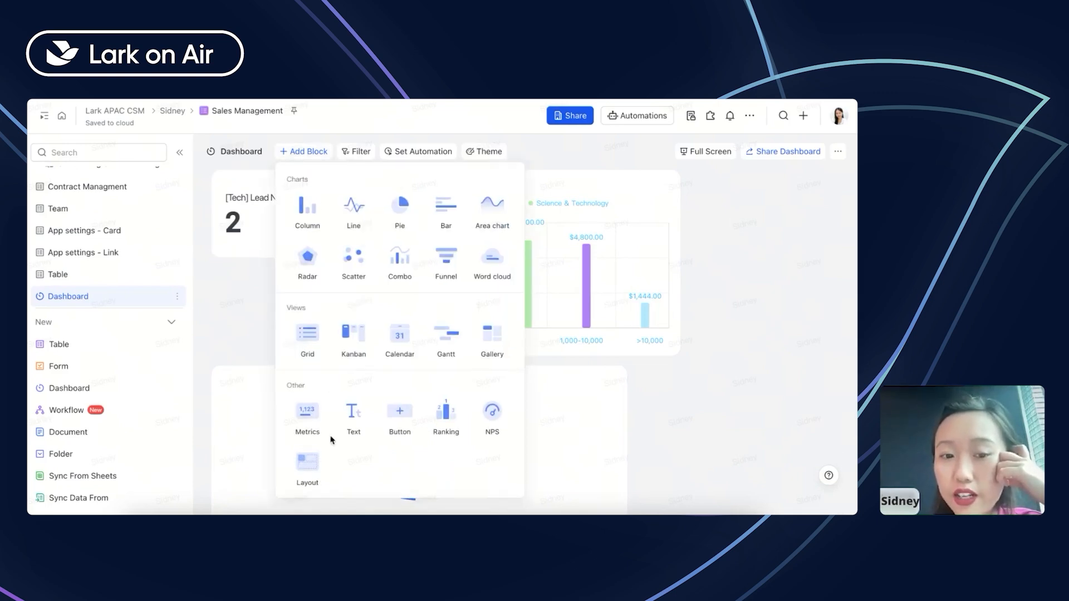
click(303, 196)
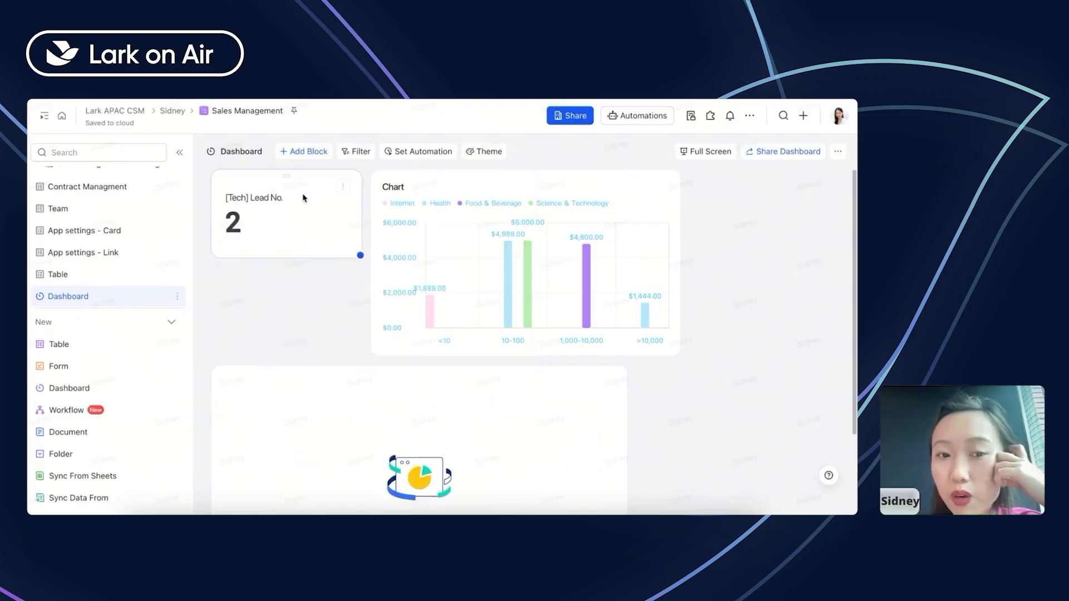
- Move the [Tech] Lead No. metric and the column chart into the layout, then shrink the chart and shift it right
drag(294, 184, 314, 398)
scroll(390, 351, down, 2)
scroll(419, 330, up, 2)
drag(494, 183, 334, 385)
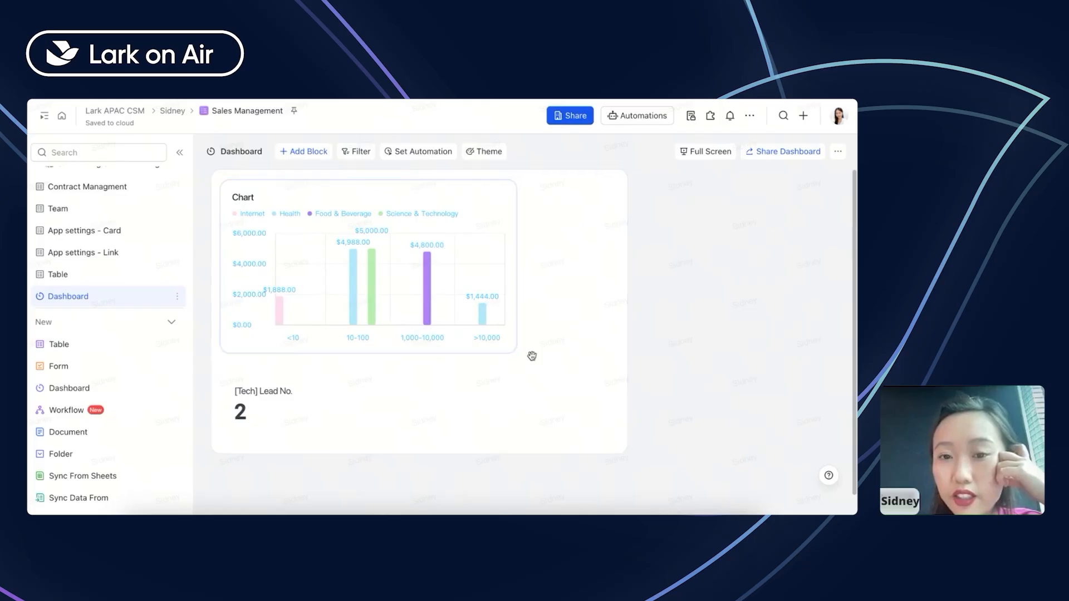
drag(515, 350, 457, 304)
drag(340, 189, 449, 191)
- Set the layout block's background color to light cyan
click(594, 197)
click(538, 154)
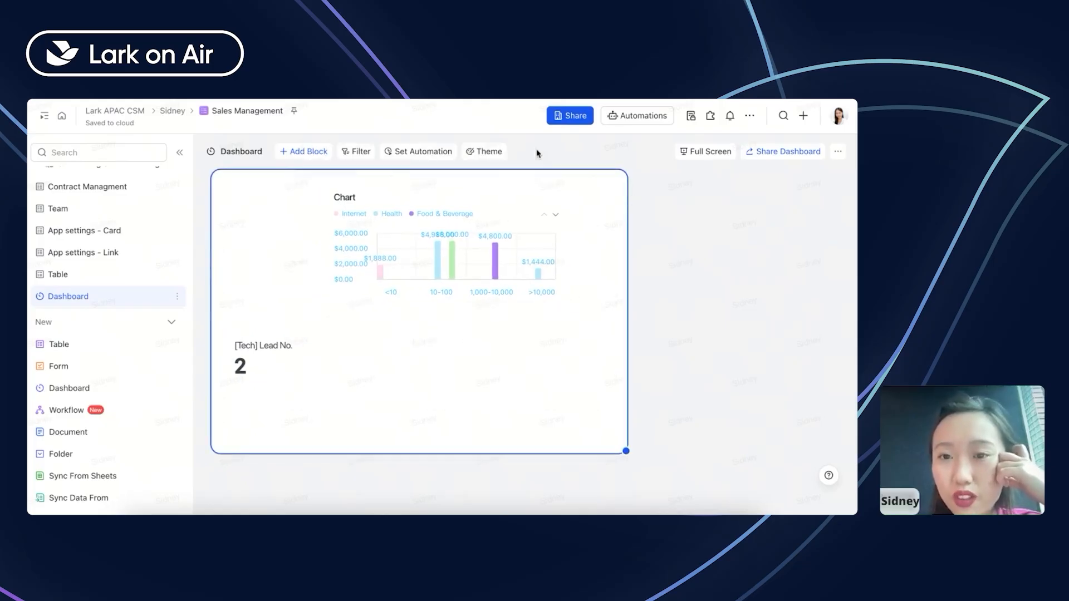
click(496, 178)
click(487, 152)
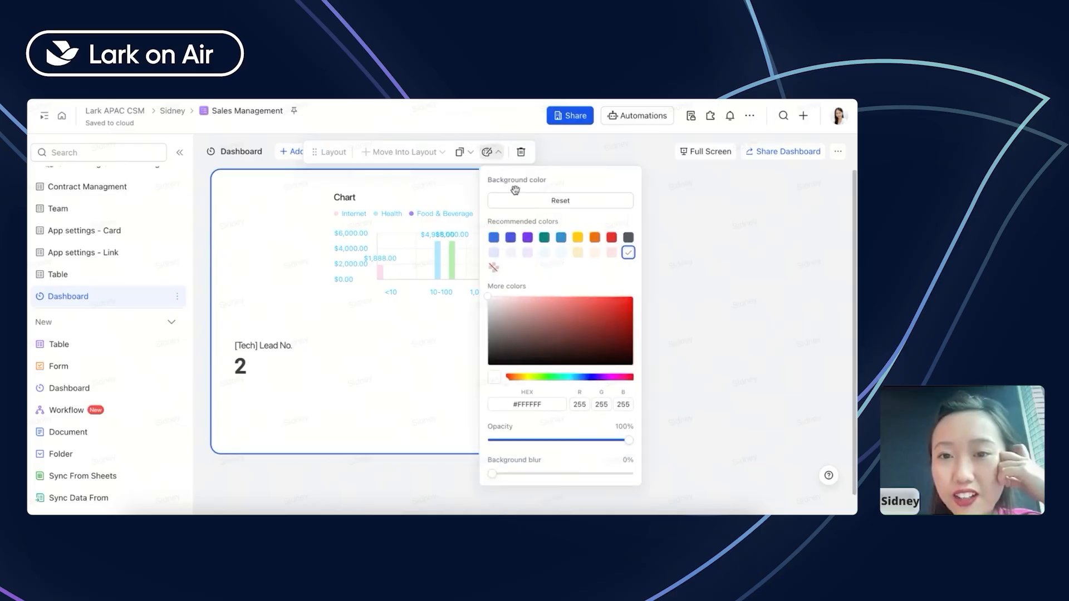
click(561, 253)
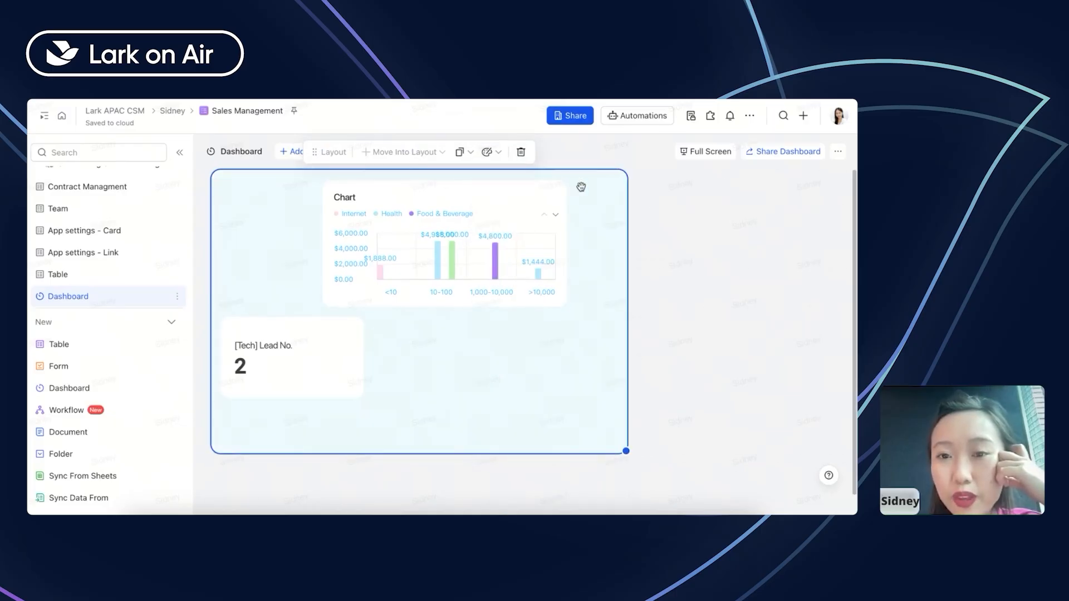
- Remove the column chart's background color and move the chart to the right side of the layout
click(549, 198)
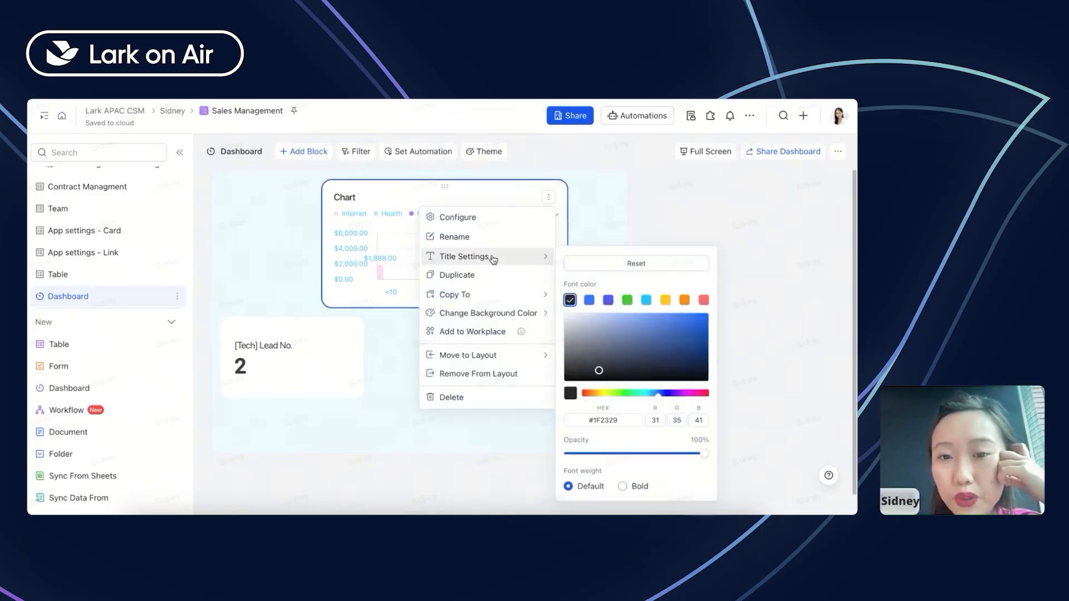
mouse_move(488, 316)
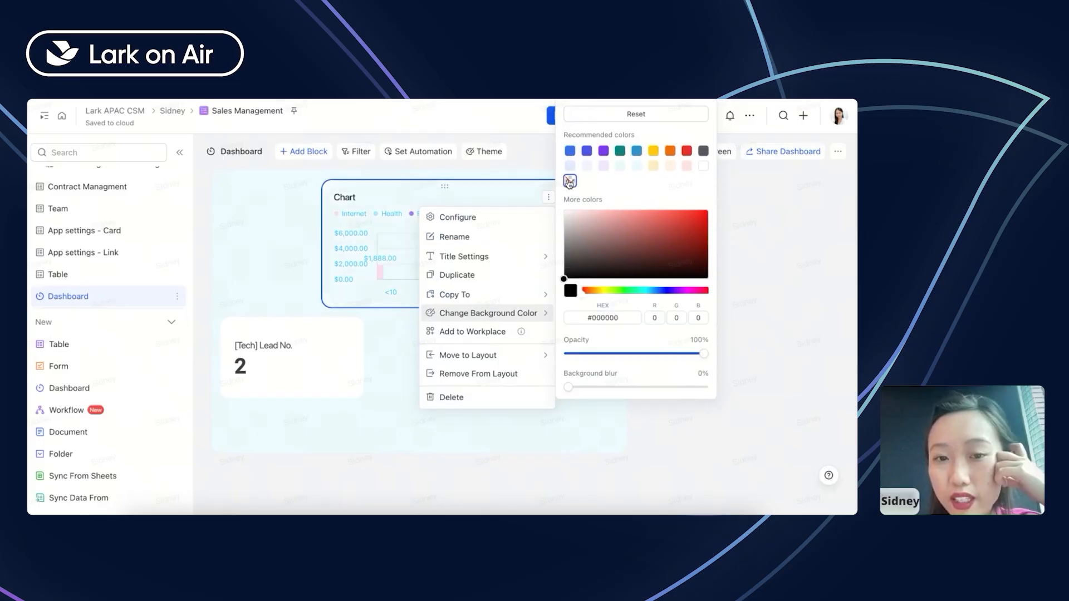
drag(404, 193, 479, 194)
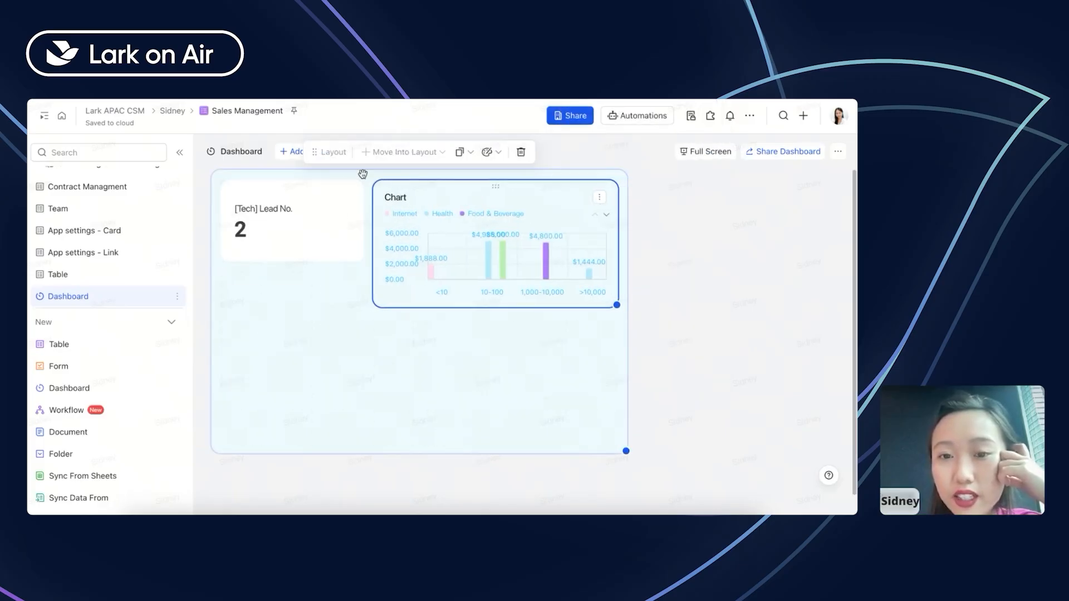
- Set the [Tech] Lead No. metric's background color to light orange and make the column chart taller within the layout
click(346, 197)
mouse_move(313, 276)
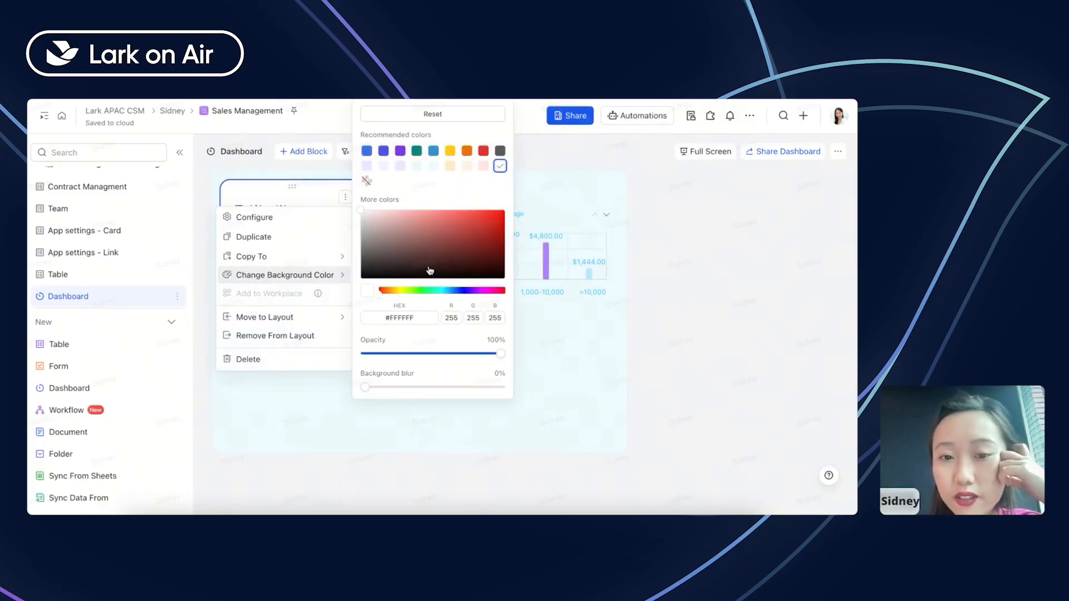
click(466, 166)
click(492, 332)
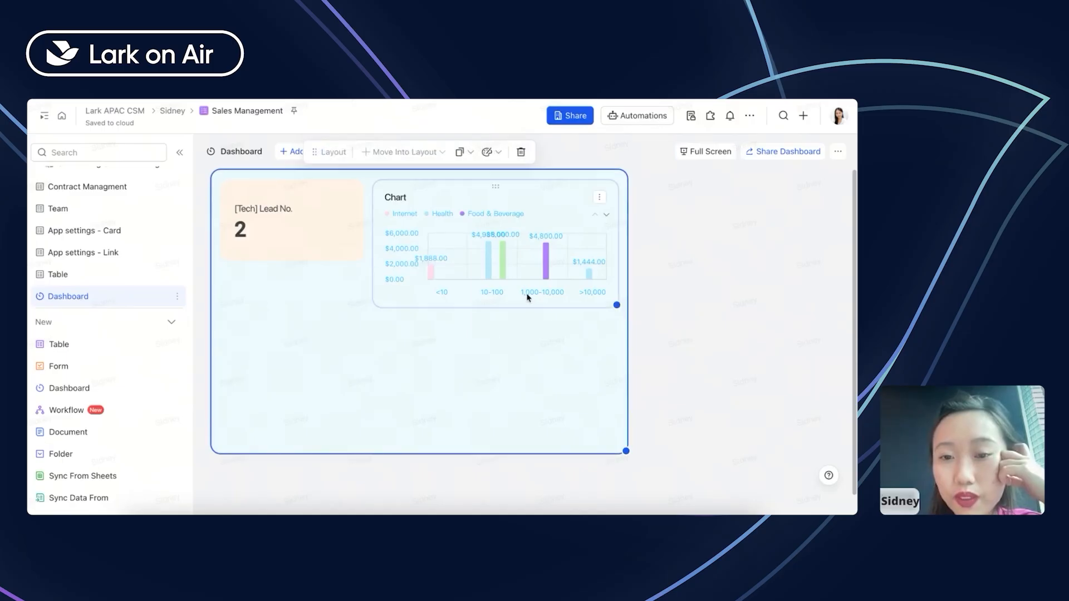
drag(615, 309, 626, 354)
click(292, 187)
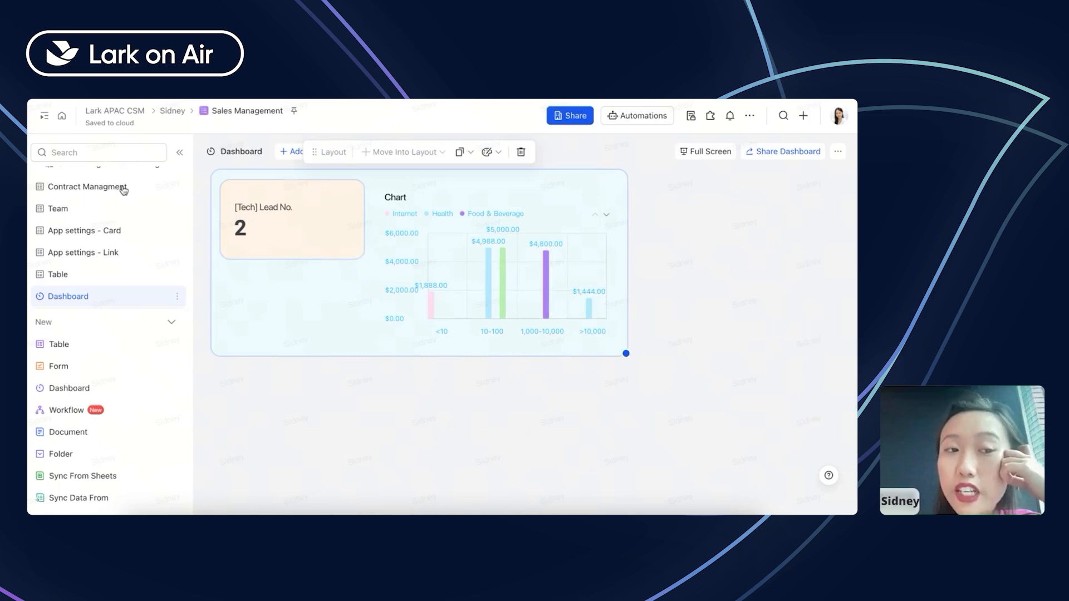
- Look through the base's tables and the data source and axis options of a new column chart, without adding it
scroll(83, 223, up, 5)
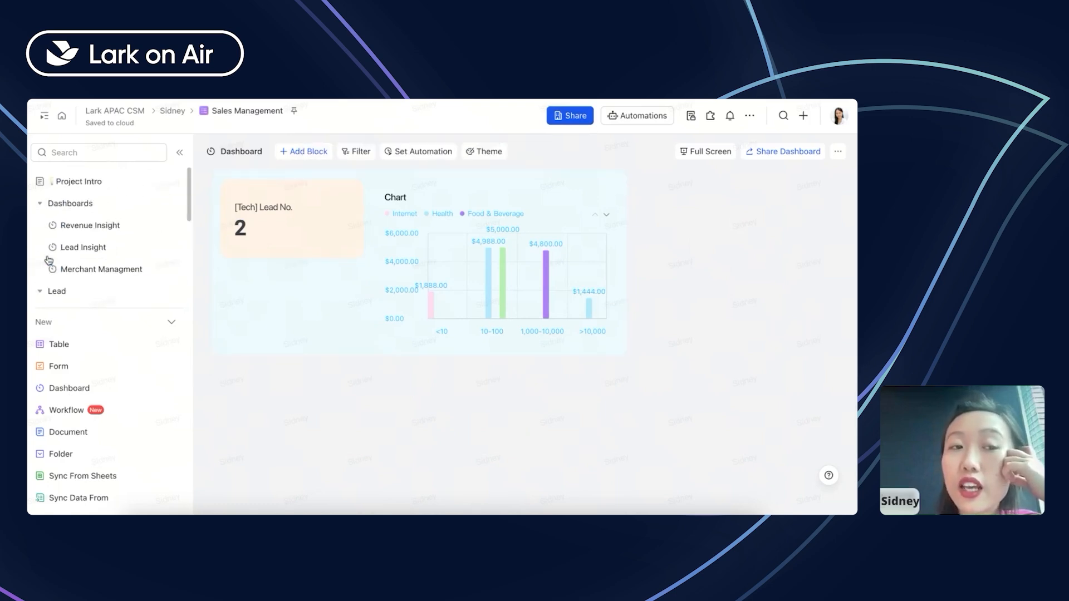
scroll(49, 260, down, 5)
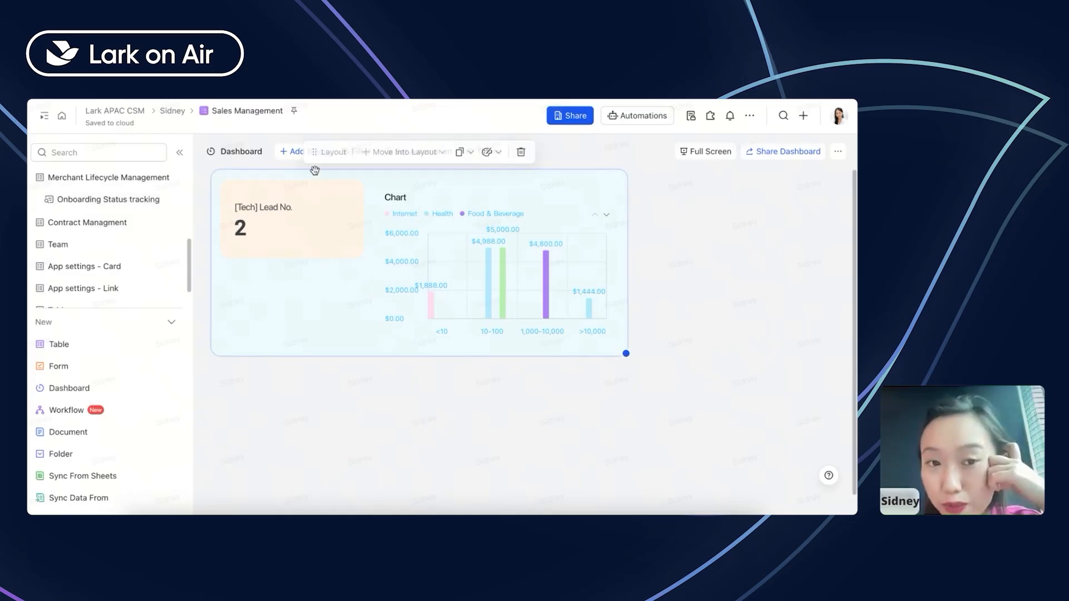
click(295, 154)
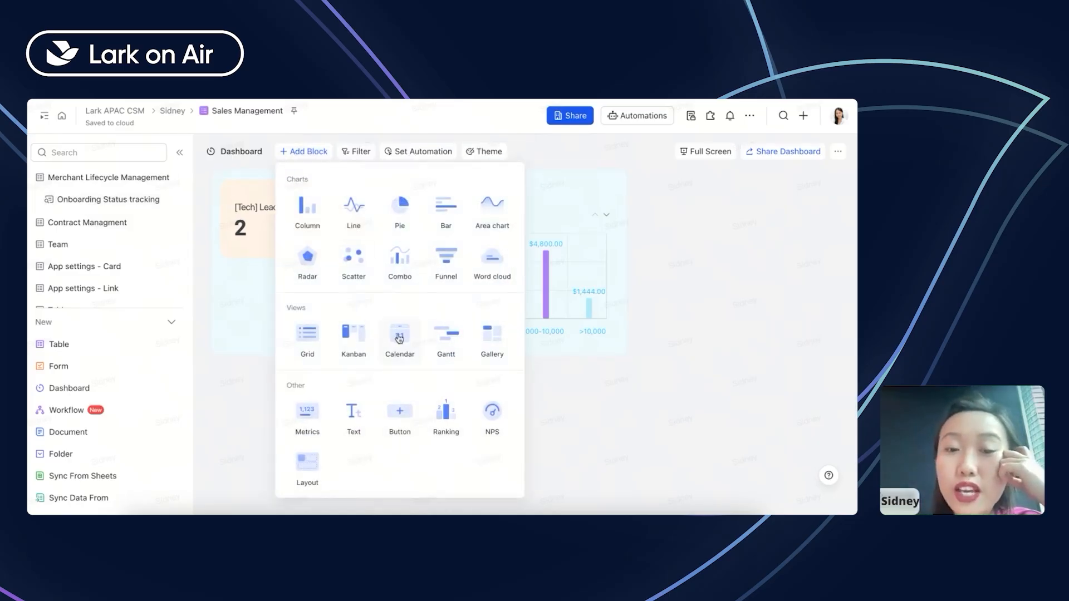
click(309, 211)
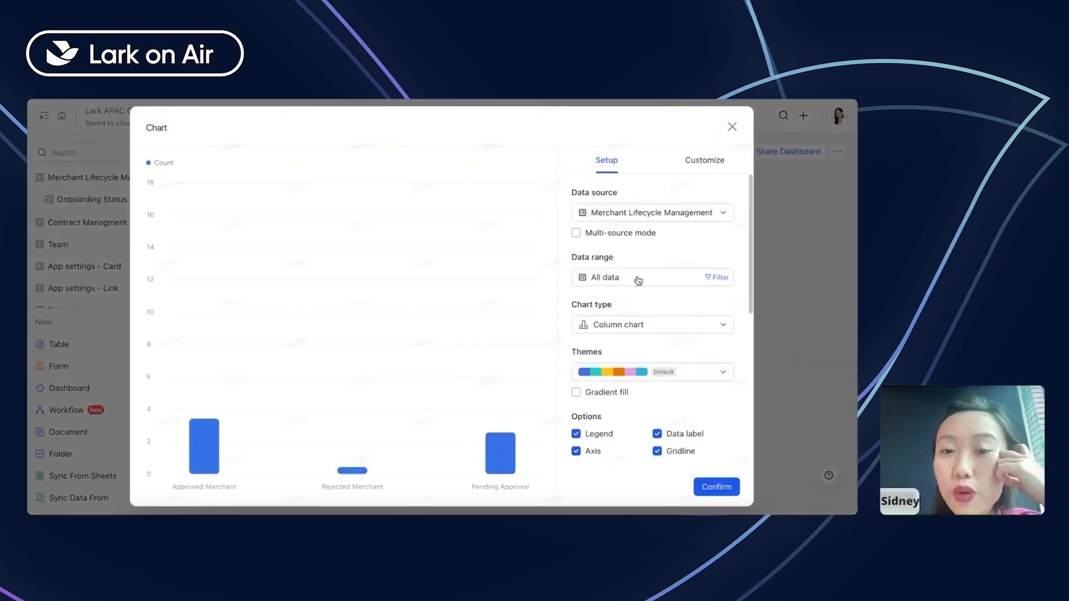
click(655, 215)
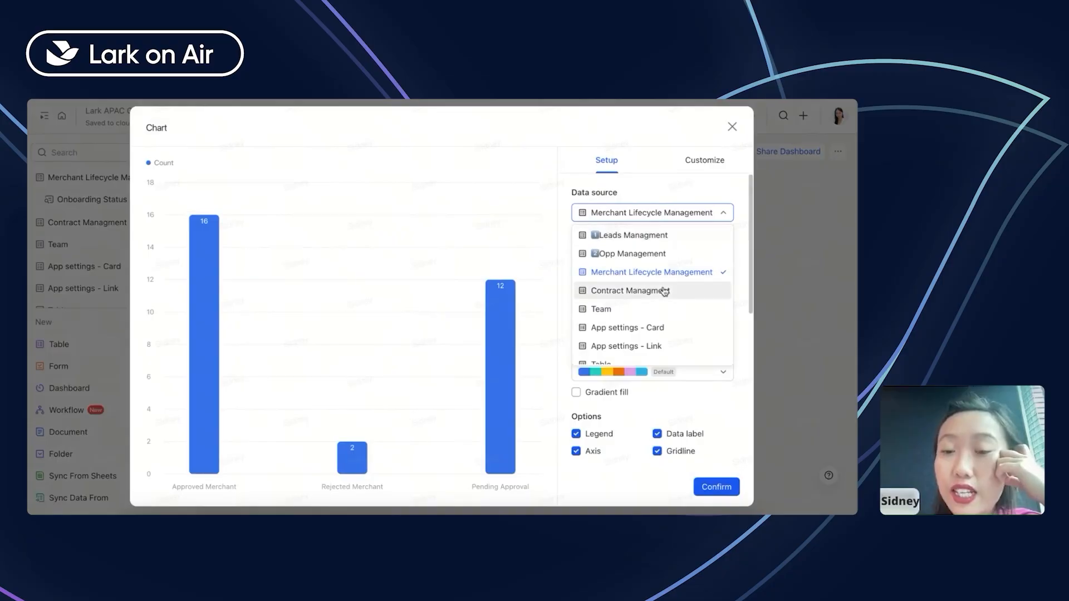
scroll(658, 290, down, 2)
click(747, 298)
scroll(680, 370, down, 5)
scroll(600, 334, down, 2)
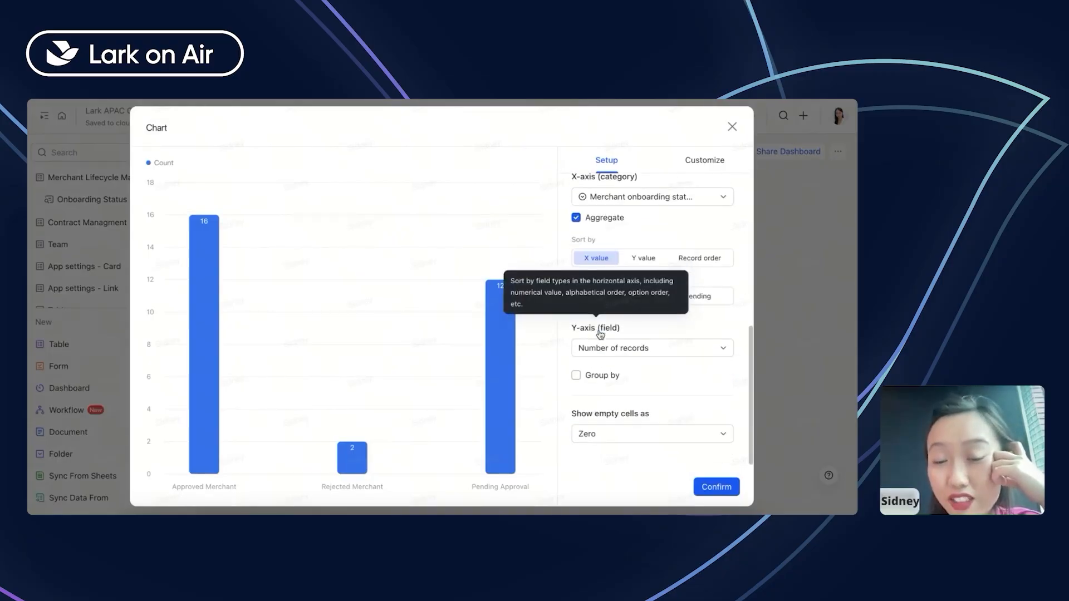
click(732, 126)
- View the dashboard in full screen and return to the editing view
click(780, 207)
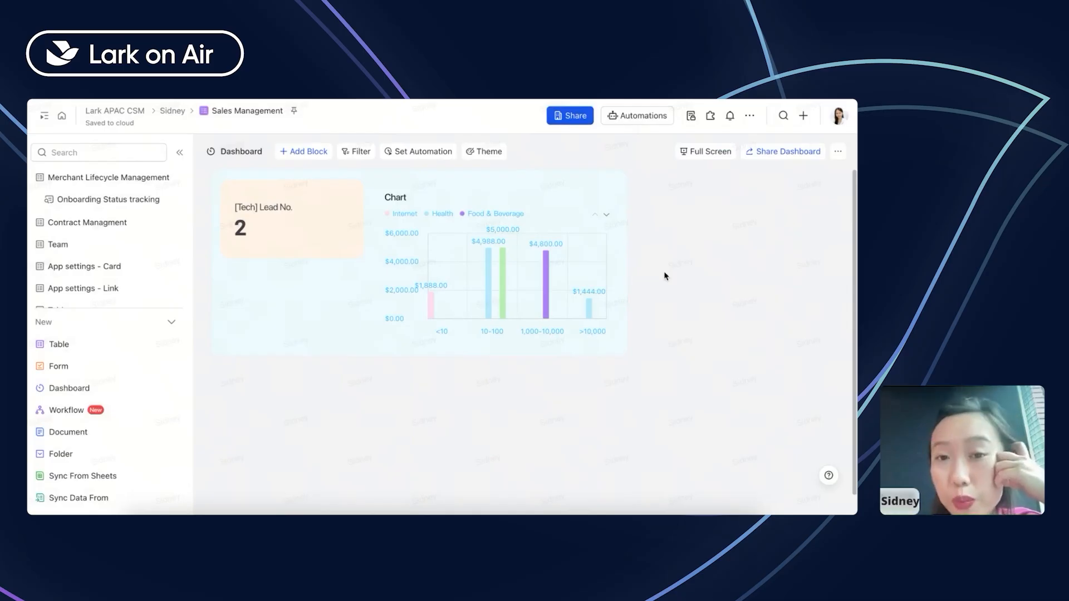
click(706, 159)
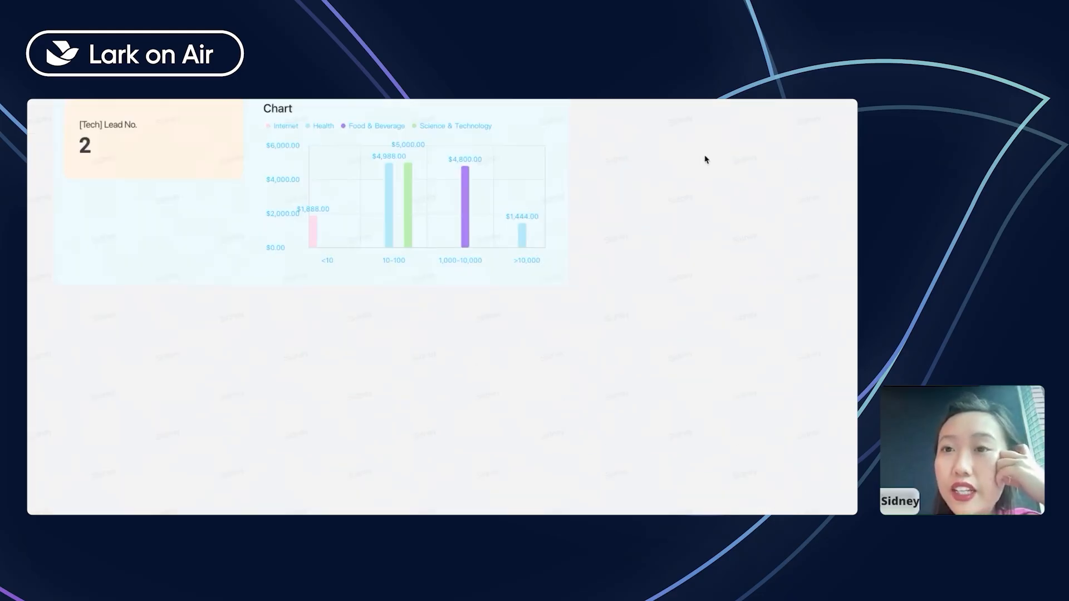
key(Escape)
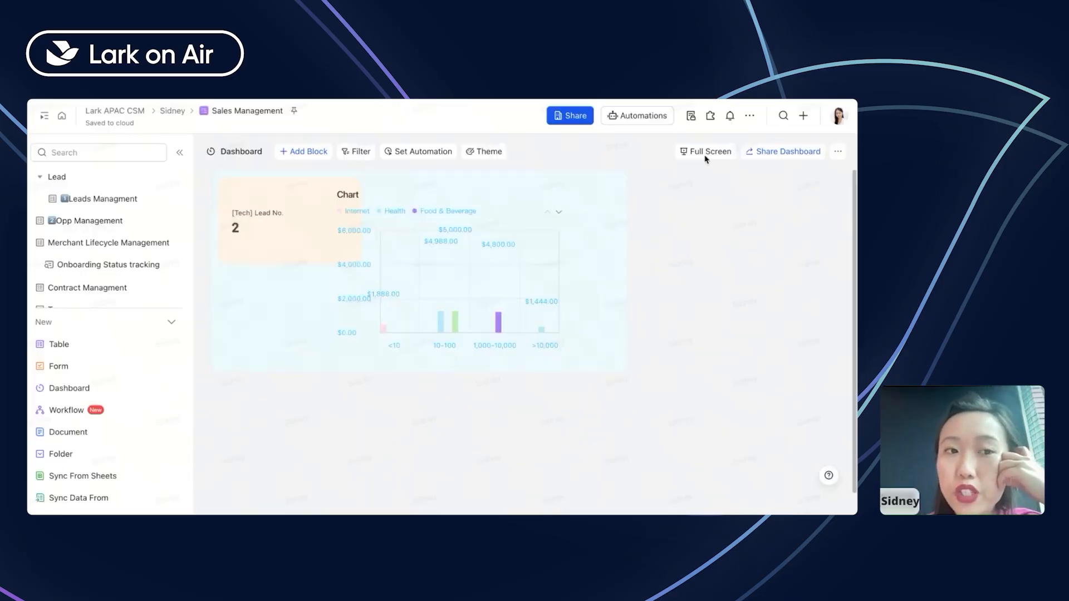
- Open the Revenue Insight dashboard in full screen and look through its metrics and charts
scroll(107, 249, up, 3)
click(64, 223)
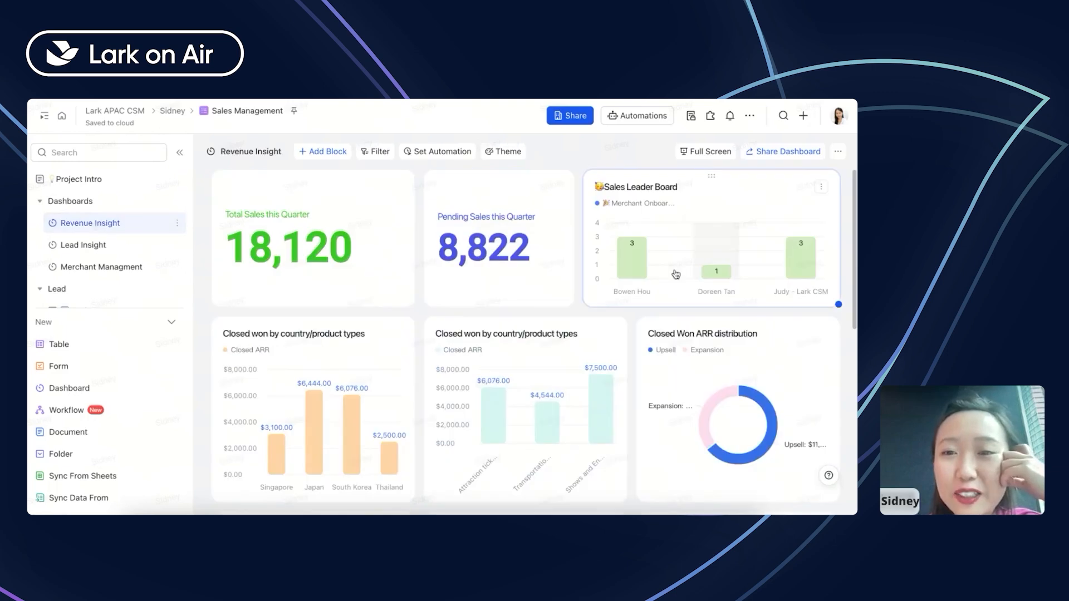
scroll(707, 151, down, 2)
click(714, 154)
scroll(542, 232, down, 1)
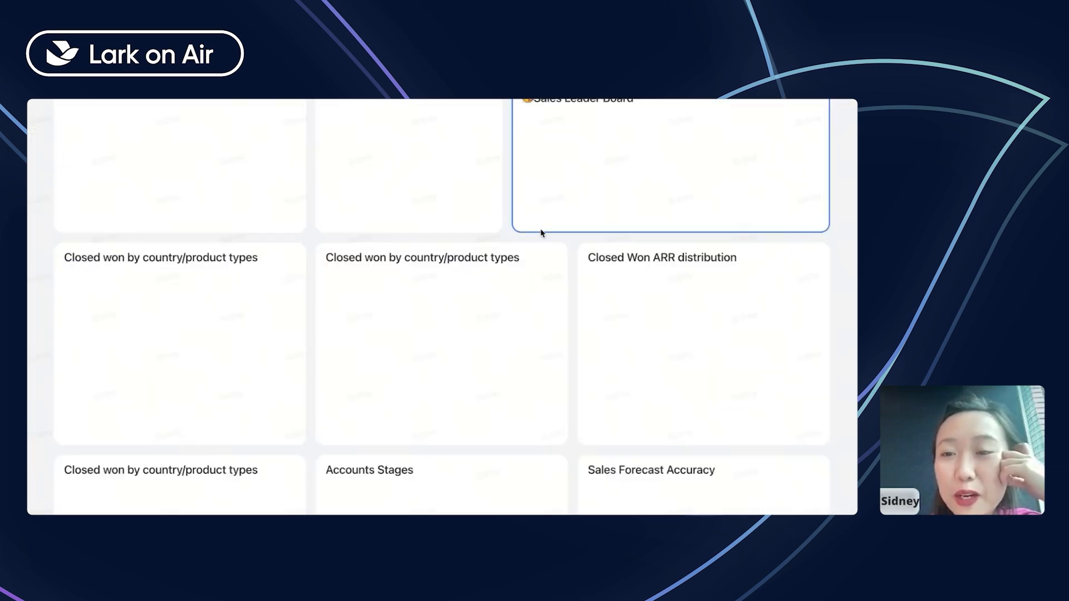
scroll(509, 349, down, 2)
scroll(509, 350, down, 4)
scroll(477, 239, up, 5)
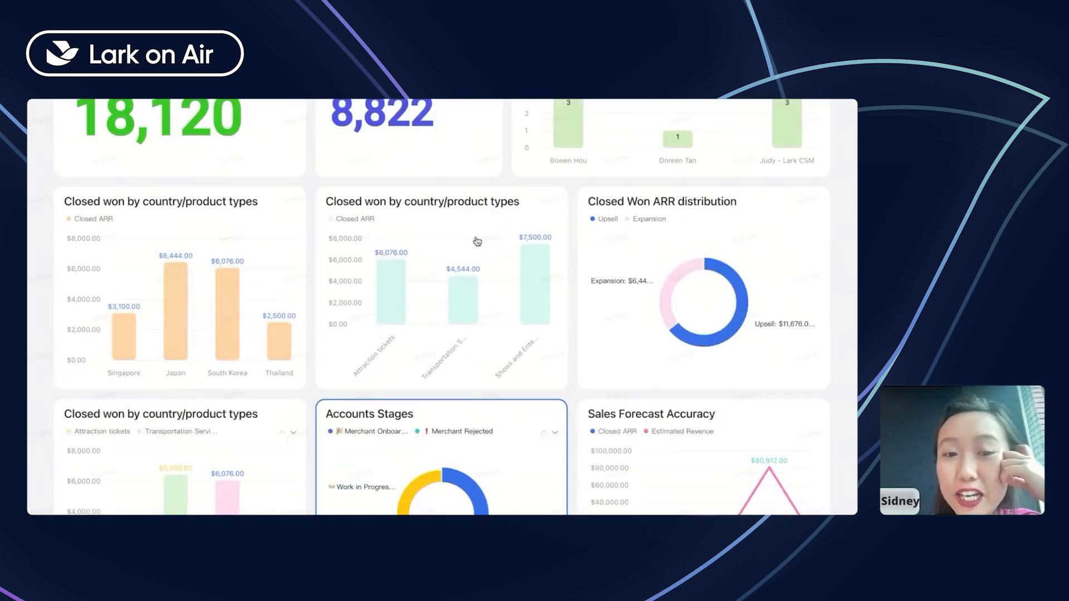
- View the records behind the Pending Sales this Quarter metric across all their fields, and close the details
click(399, 167)
click(700, 110)
click(568, 226)
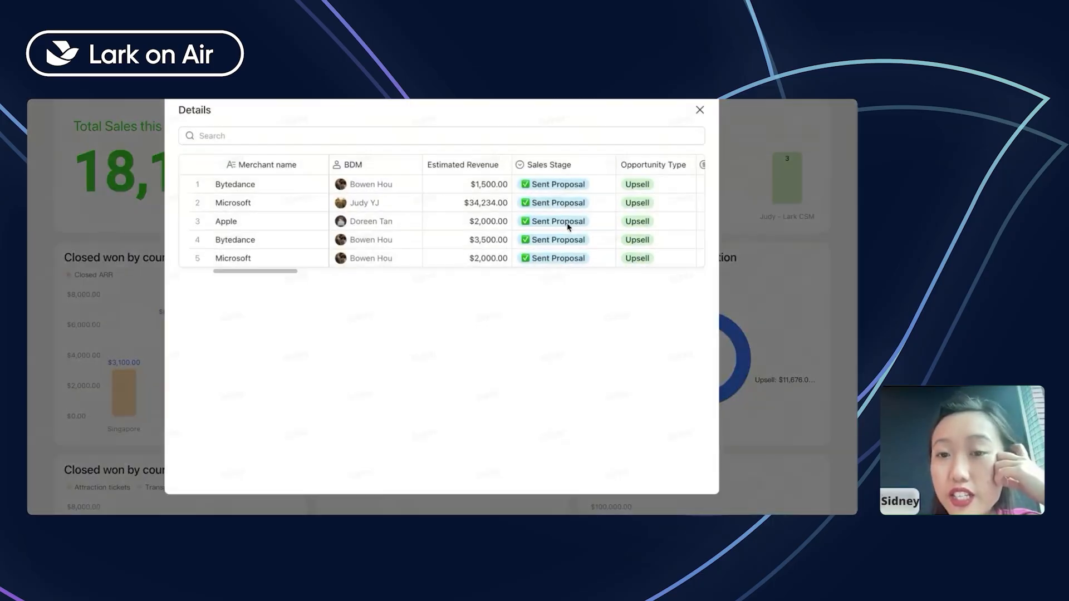
scroll(568, 227, right, 10)
scroll(529, 184, left, 4)
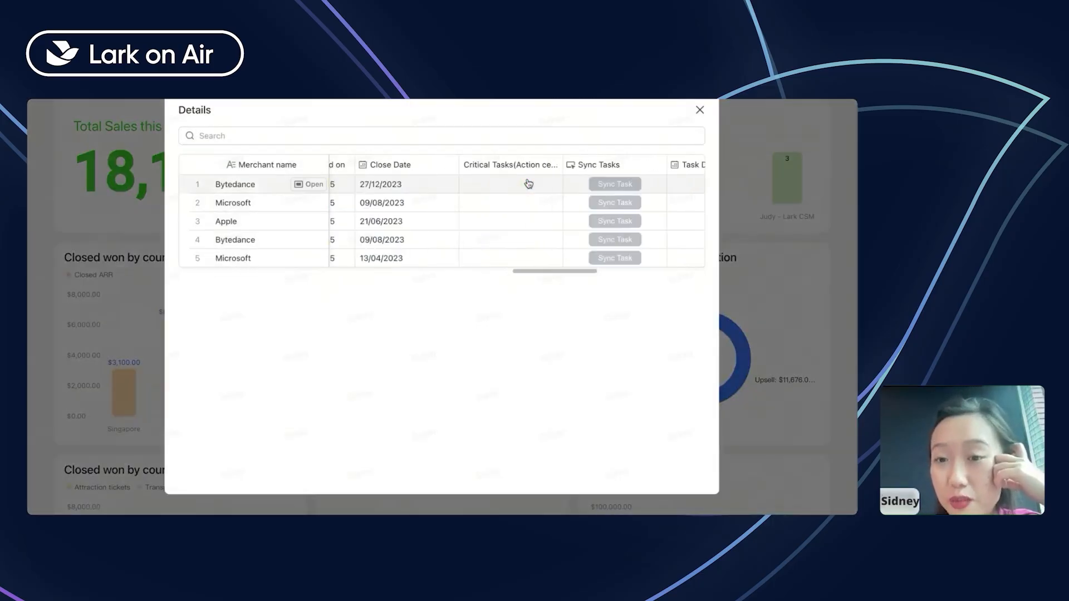
scroll(529, 183, left, 6)
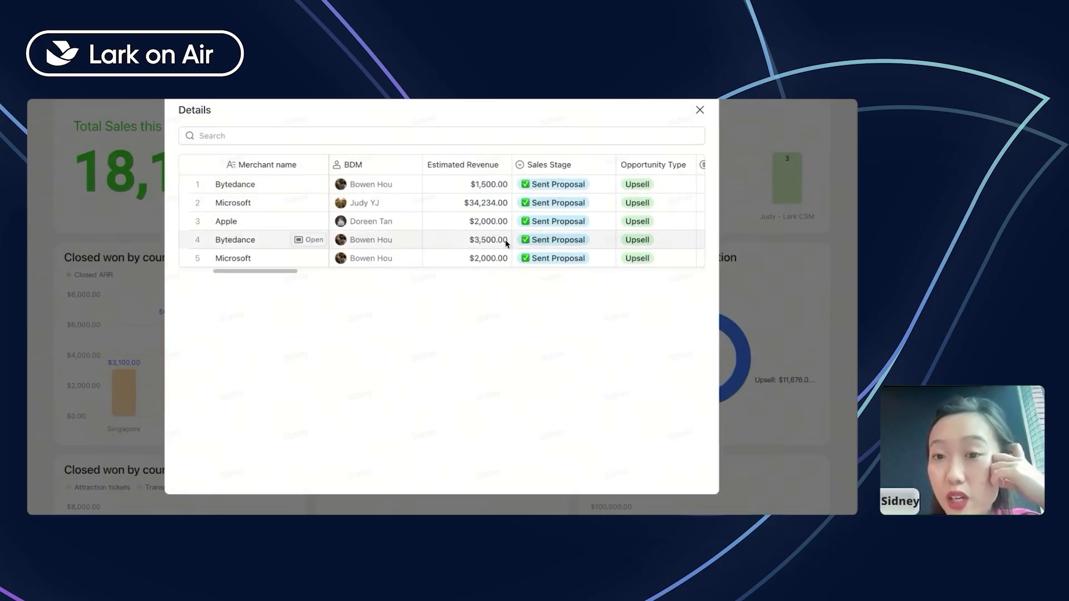
scroll(506, 239, right, 3)
click(703, 111)
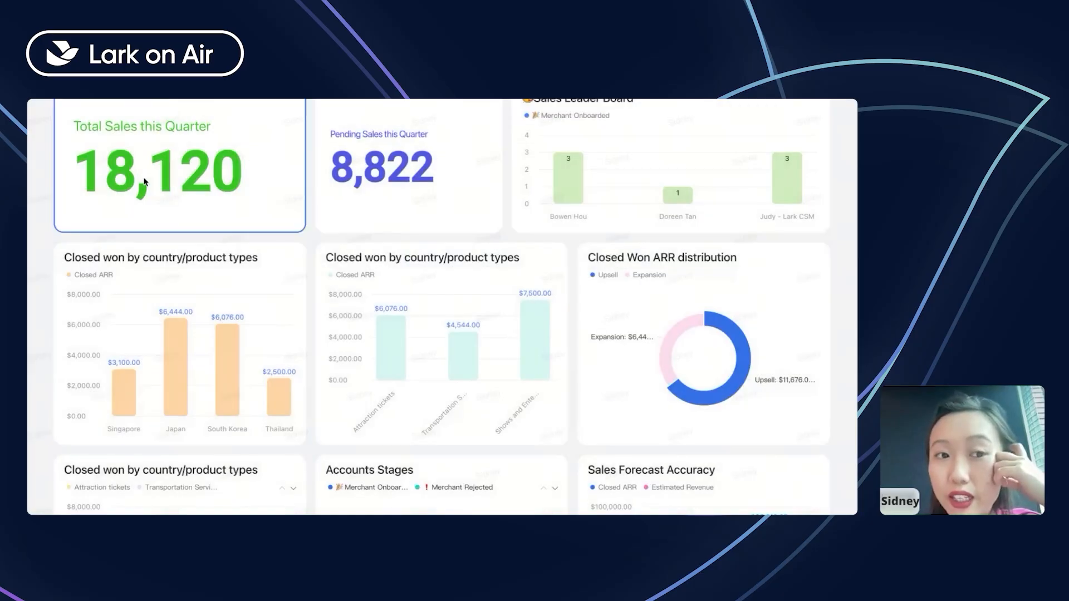
- View the records behind the Total Sales this Quarter metric, close them and leave full screen
click(144, 182)
scroll(331, 296, right, 15)
scroll(331, 296, left, 15)
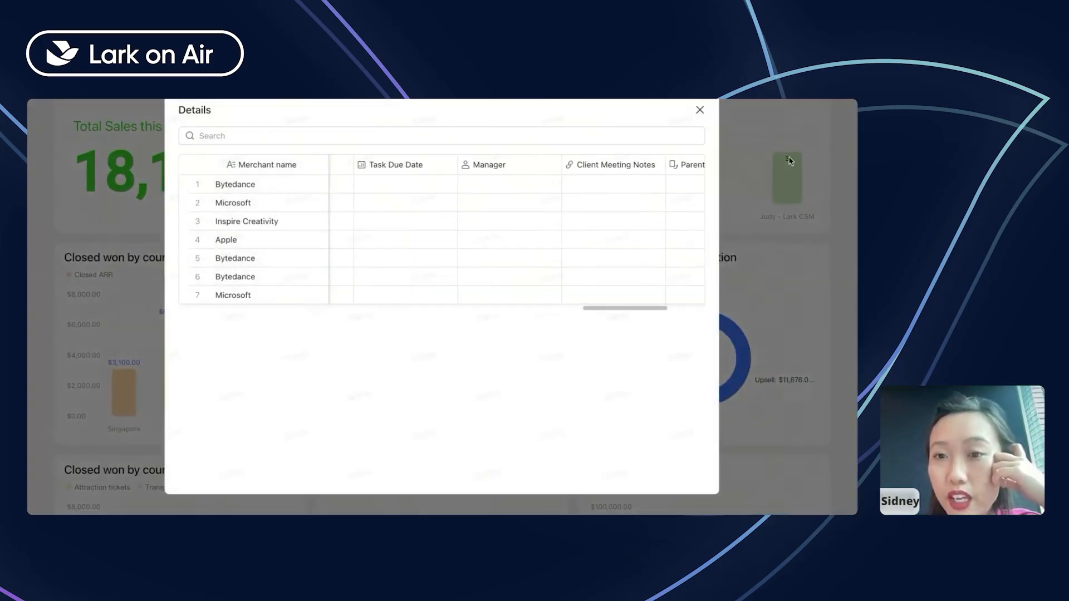
click(700, 110)
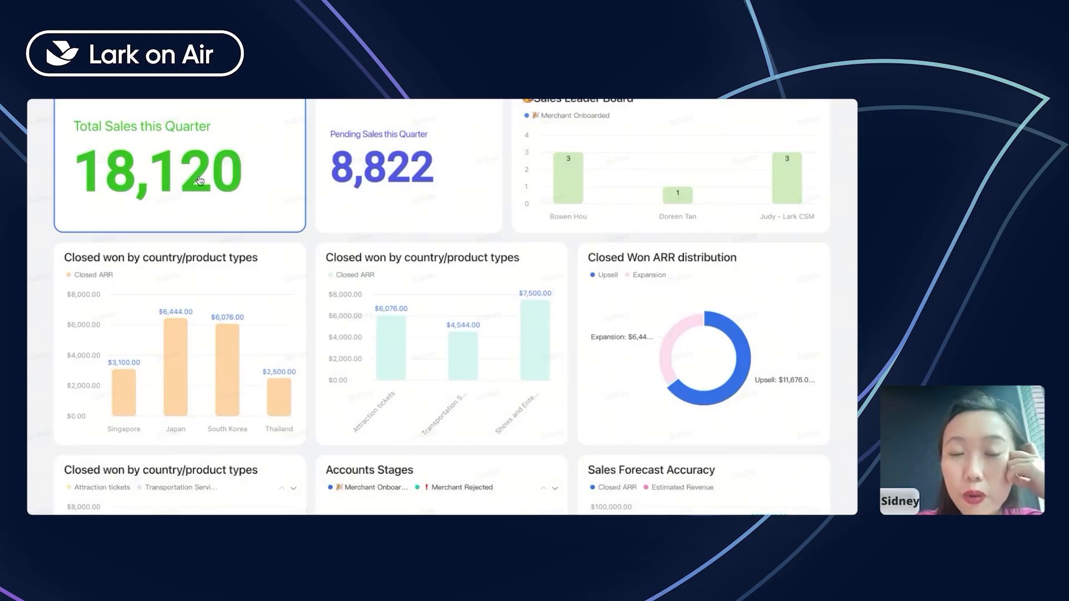
scroll(199, 180, up, 2)
key(Escape)
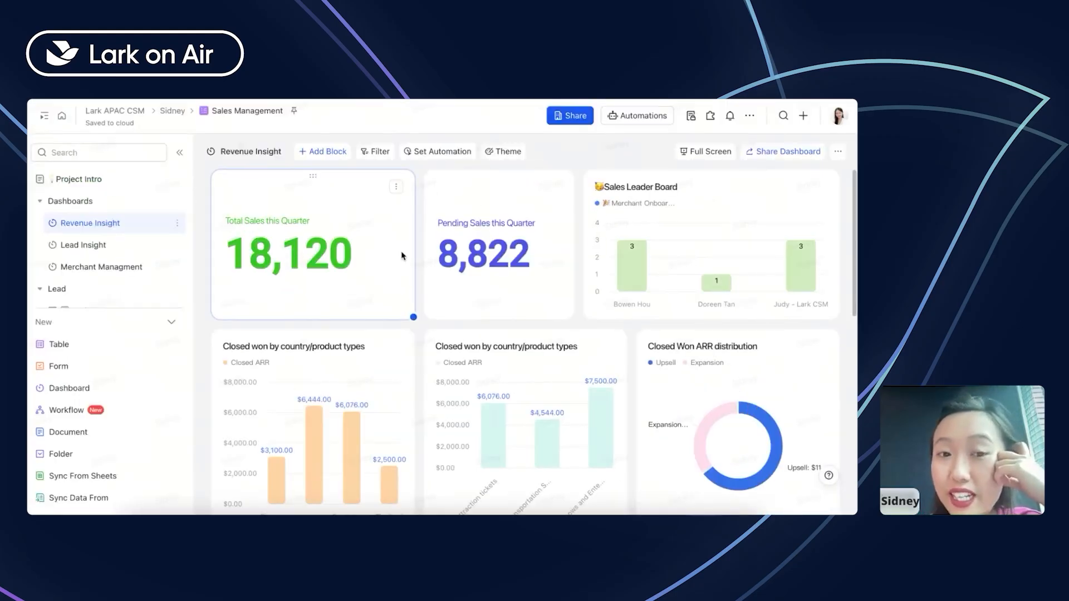
- Look through the base's intro and the Opp Management table, and return to the Revenue Insight dashboard
click(75, 179)
scroll(99, 251, down, 1)
scroll(99, 252, down, 1)
click(95, 245)
click(95, 265)
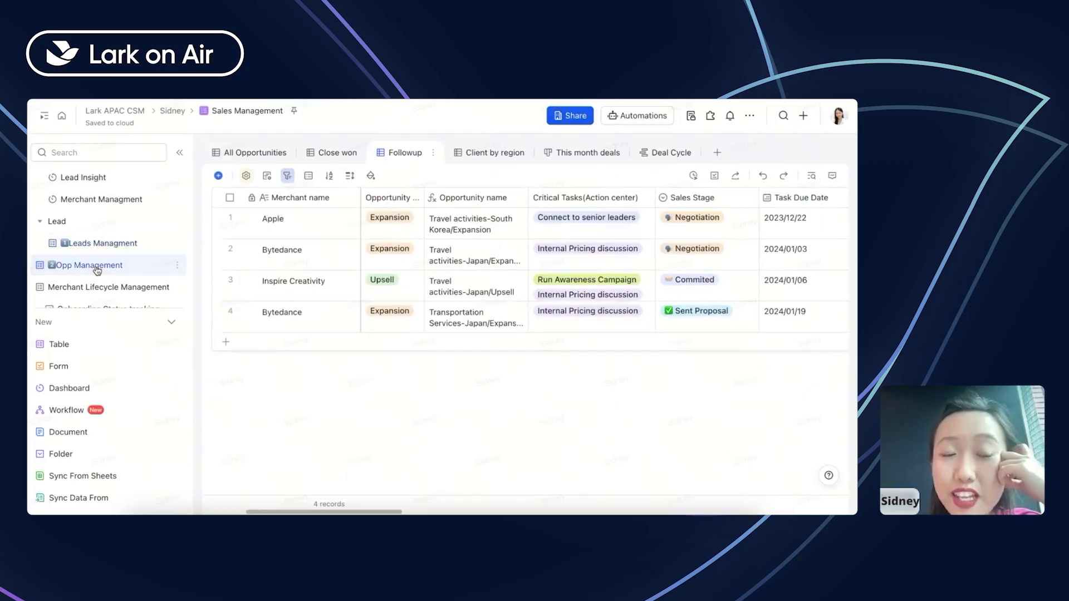
scroll(97, 271, down, 1)
scroll(100, 273, down, 1)
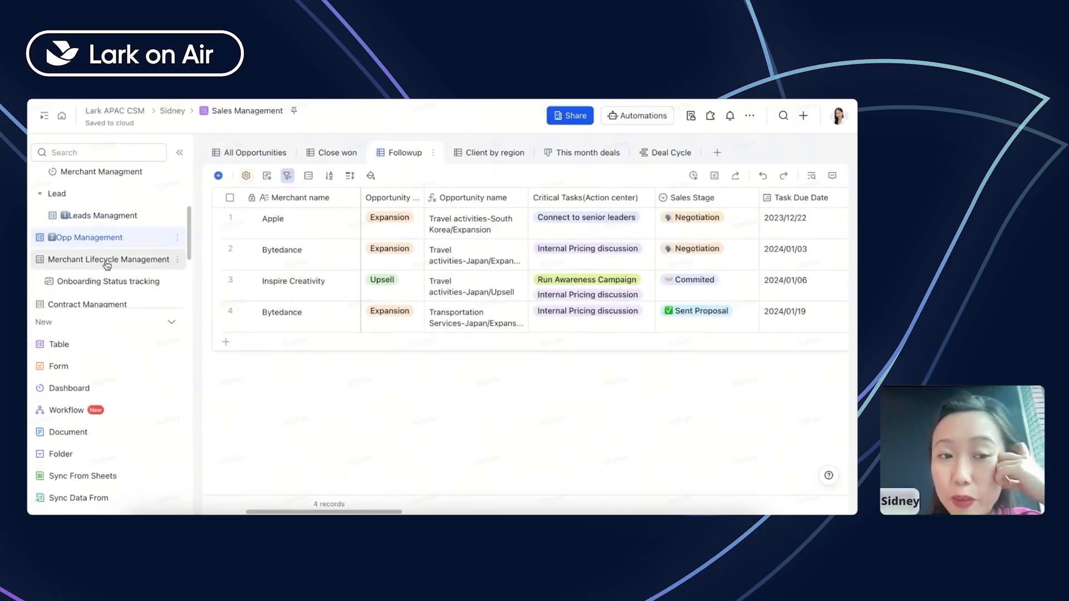
scroll(105, 245, up, 3)
click(90, 225)
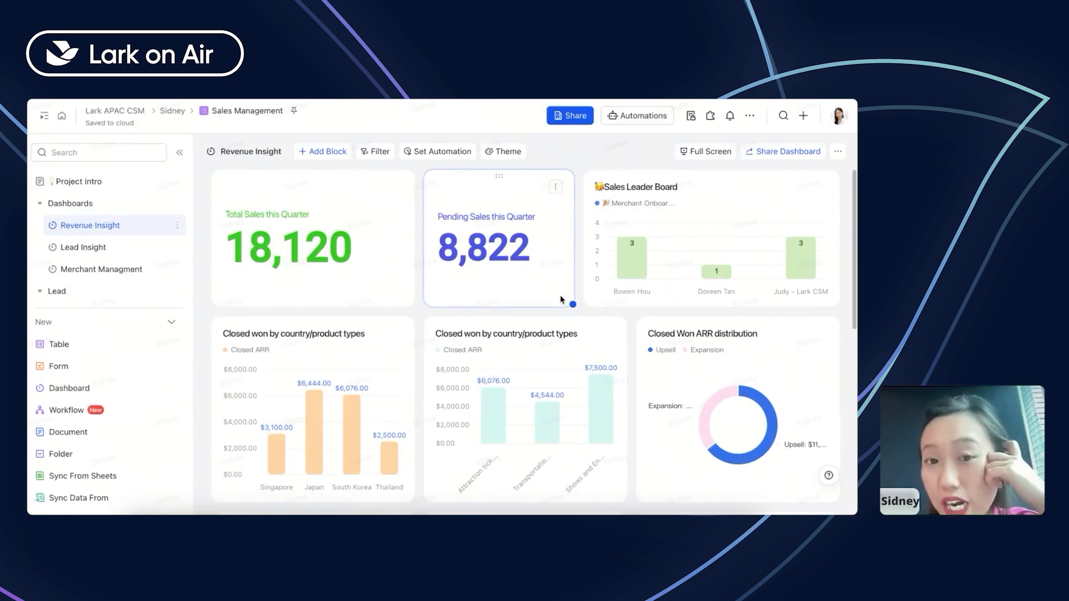
- Examine the dashboard's auto-send options for start time, frequency and recipients, and cancel without saving
click(435, 151)
click(324, 238)
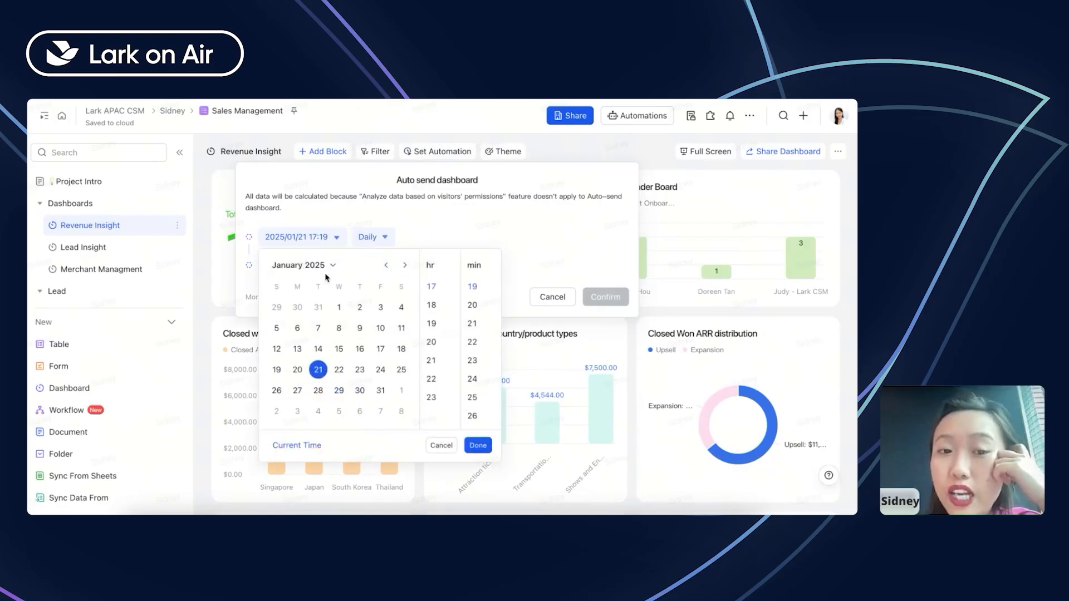
click(368, 237)
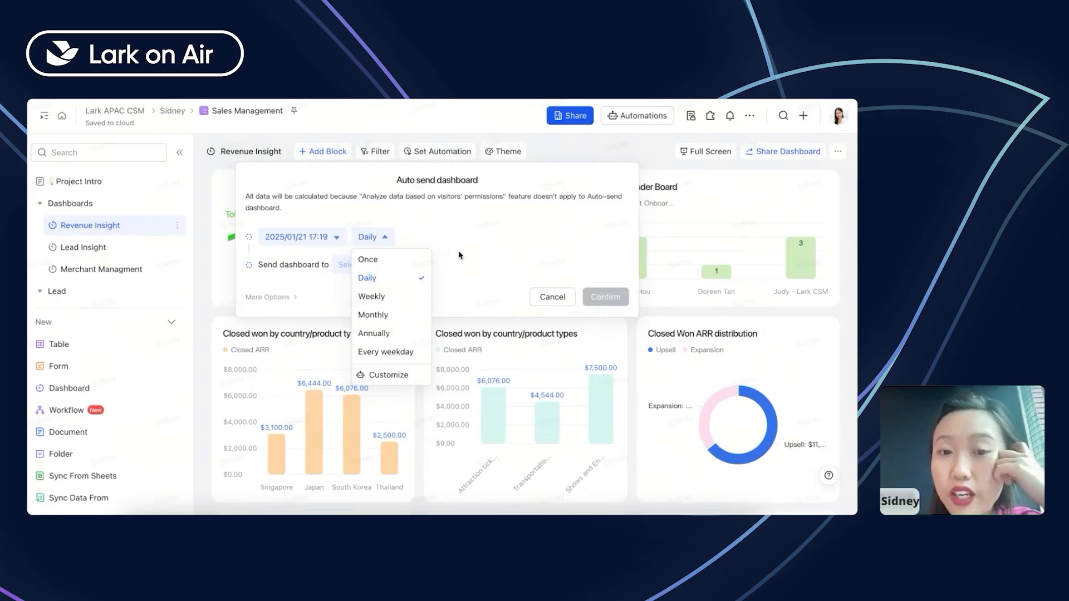
click(328, 243)
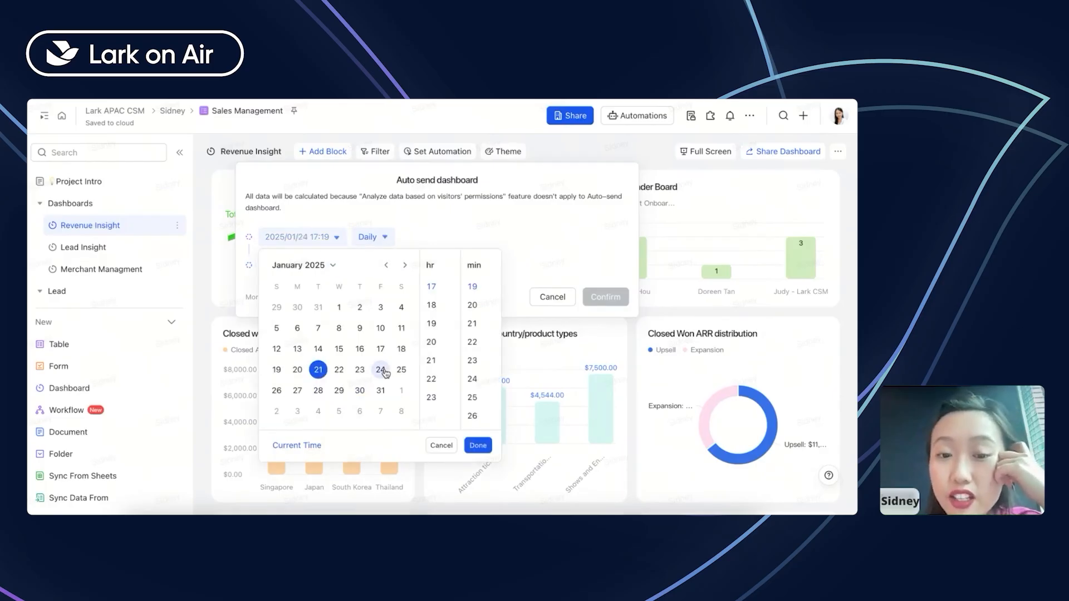
click(372, 238)
click(325, 279)
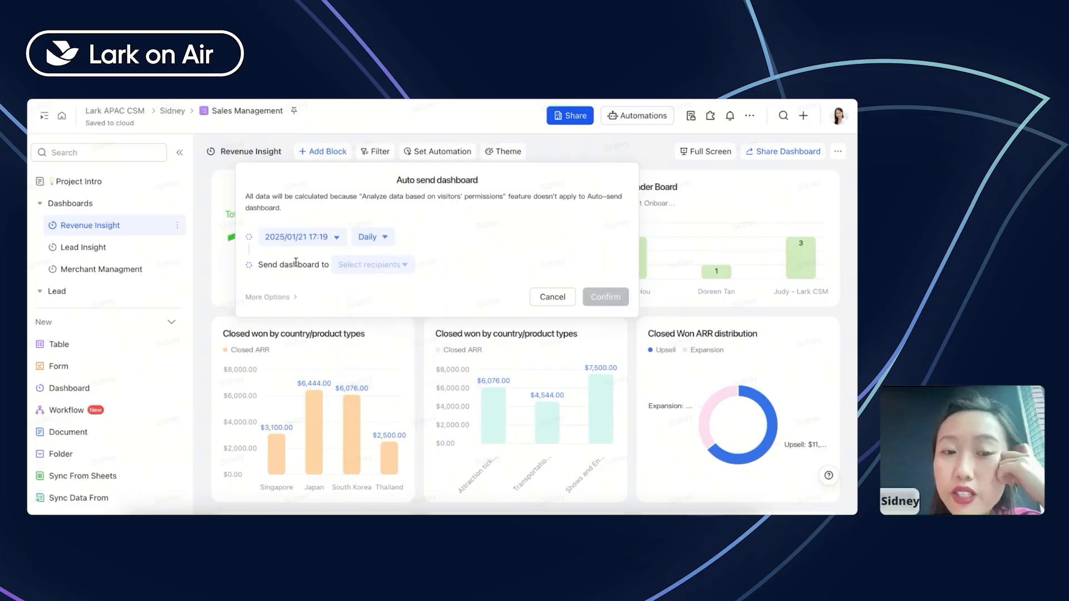
click(365, 265)
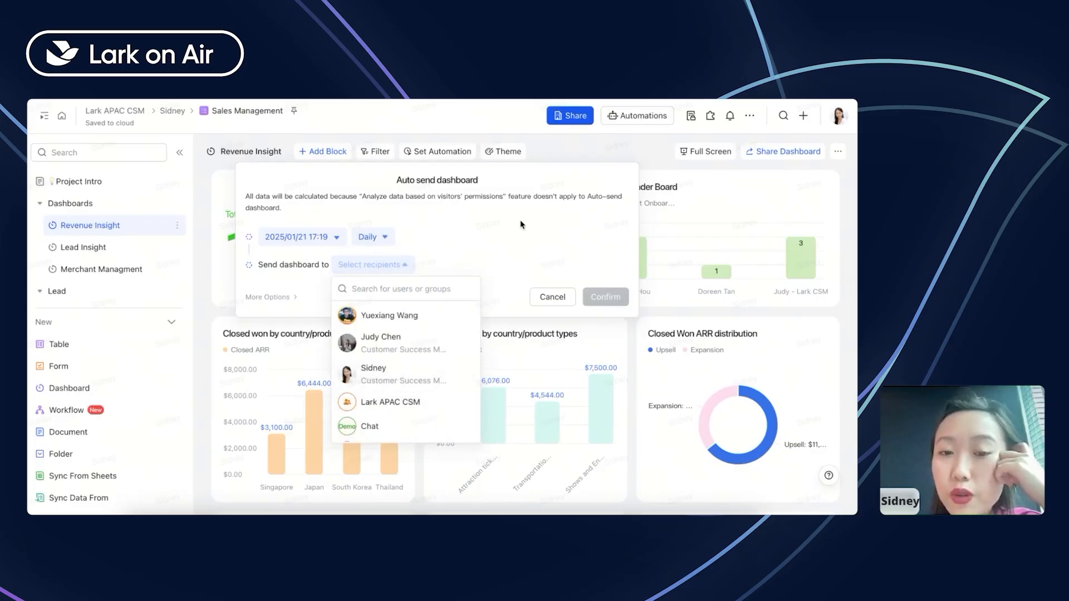
click(497, 240)
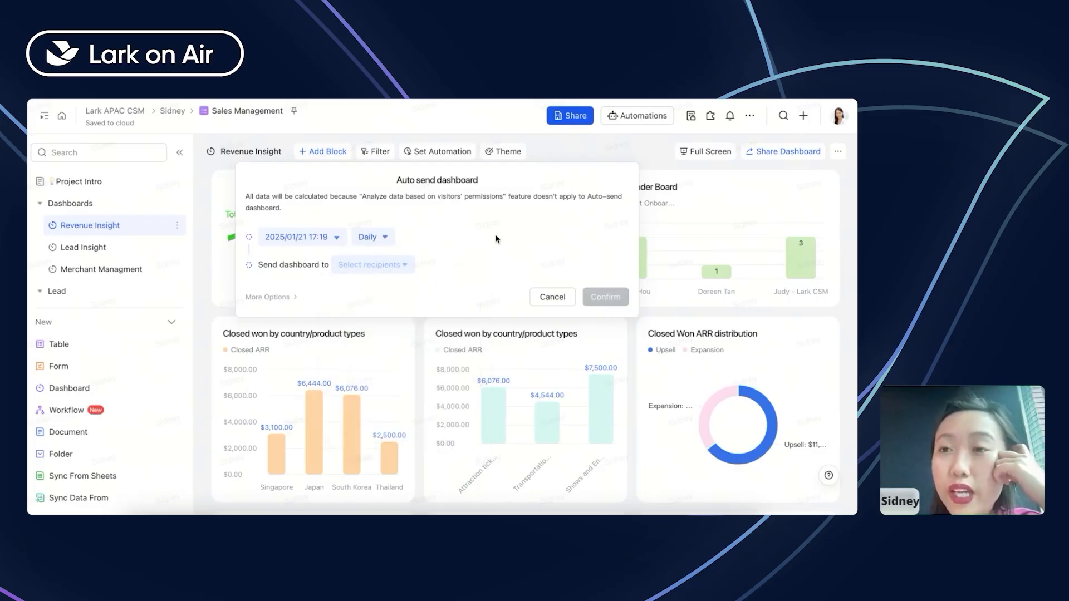
click(544, 293)
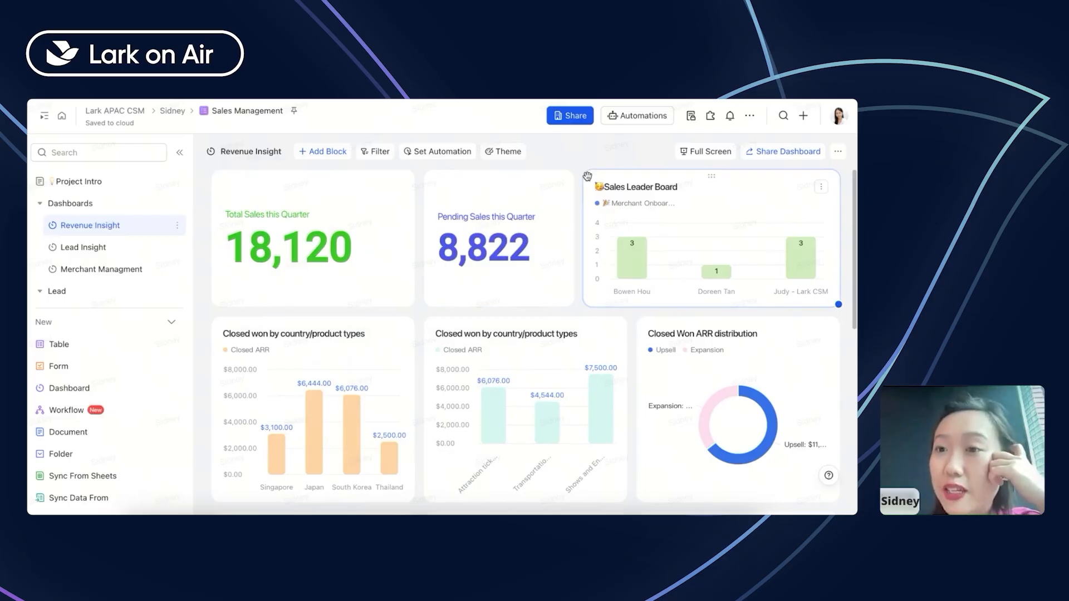
- Turn on link sharing for the Revenue Insight dashboard with access to the original base allowed, and copy the link
click(794, 151)
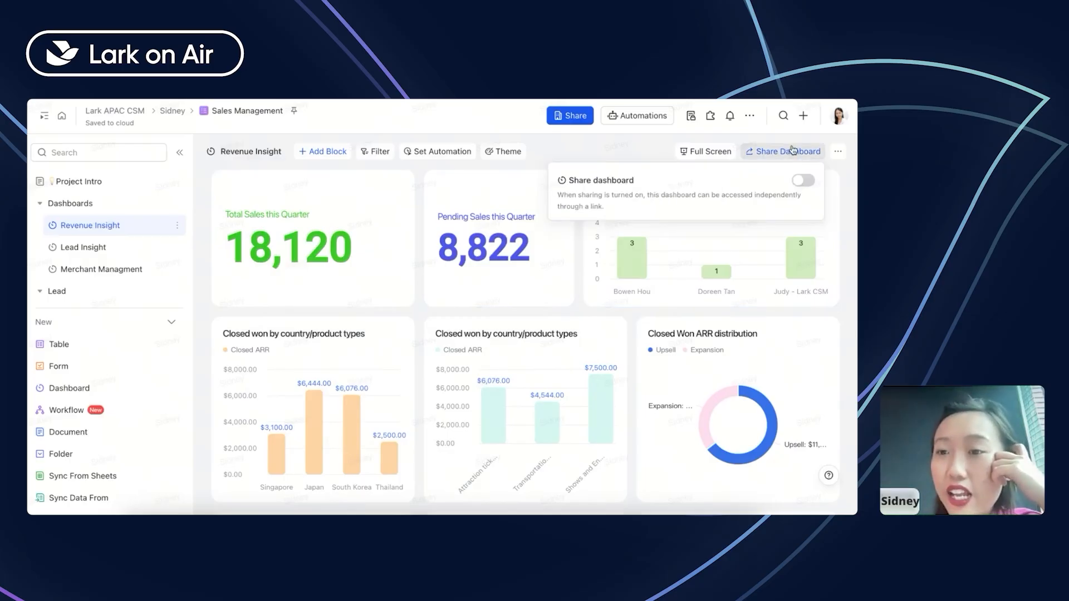
click(802, 183)
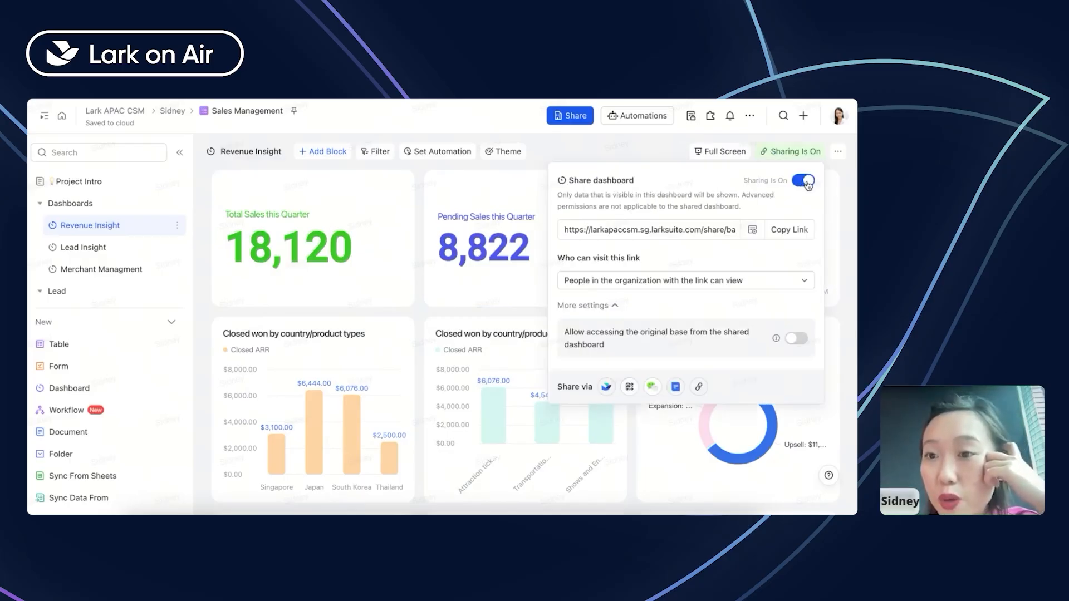
click(784, 235)
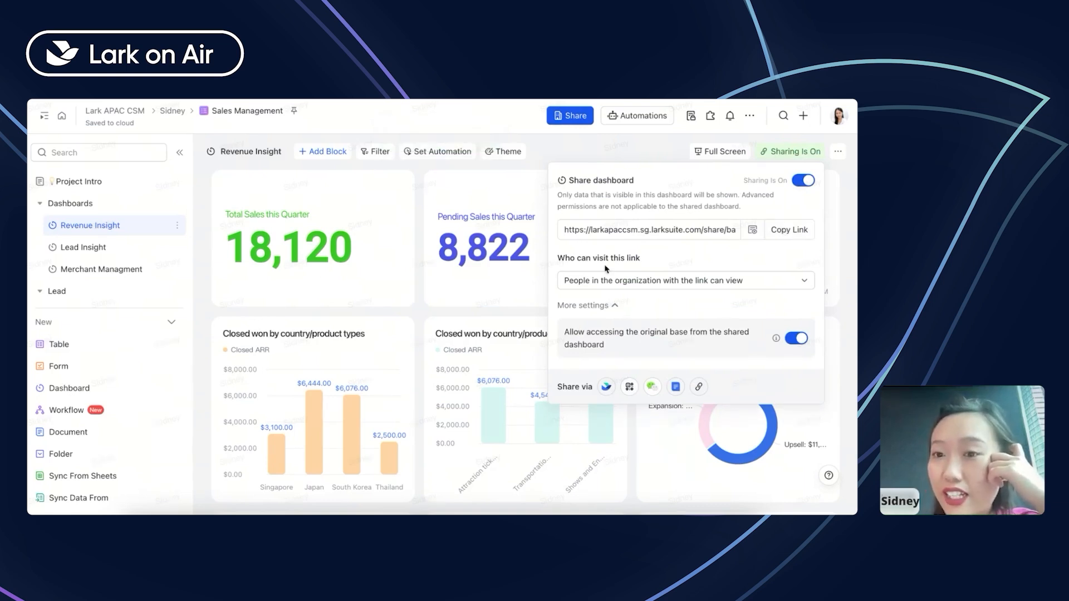
click(788, 230)
- Review the options for who can visit the shared dashboard link, and close the sharing settings
click(736, 284)
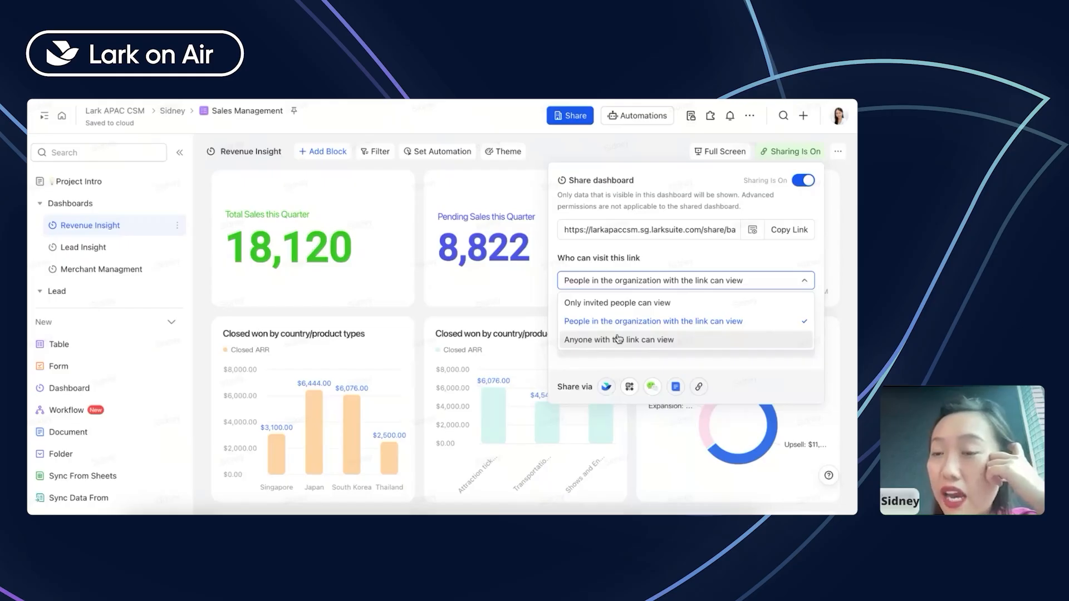
click(597, 366)
click(763, 281)
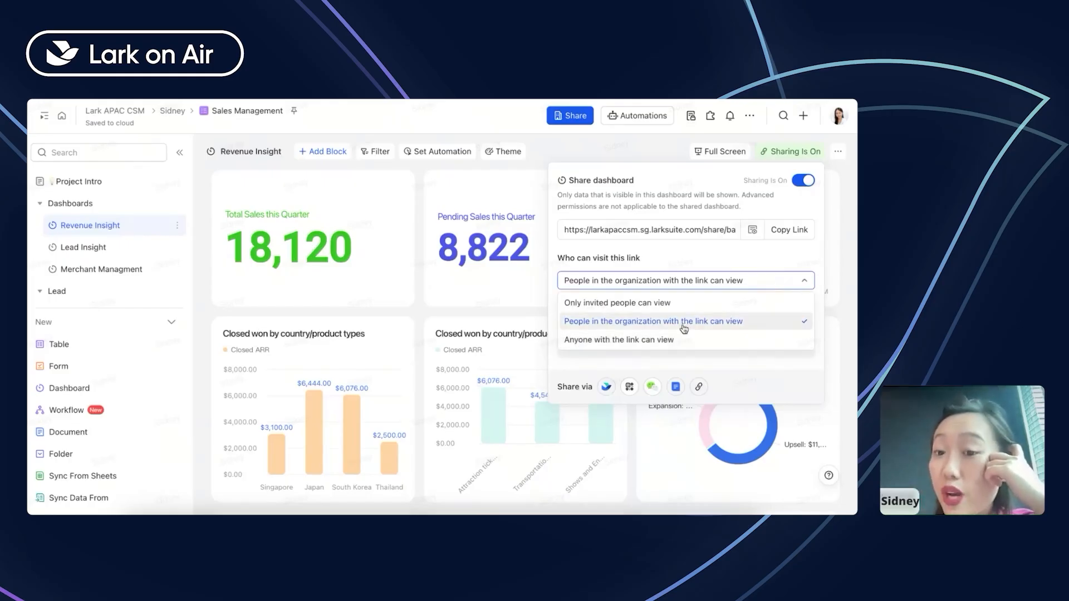
click(589, 154)
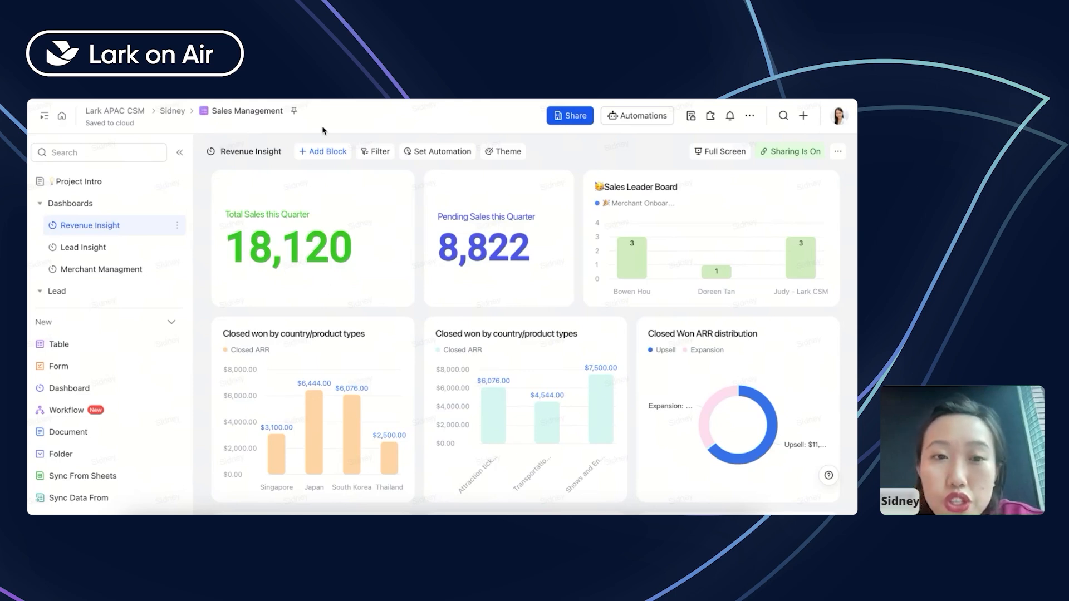
- Look through the dashboard's block types and the data source tables of a new column chart, without adding it
click(304, 152)
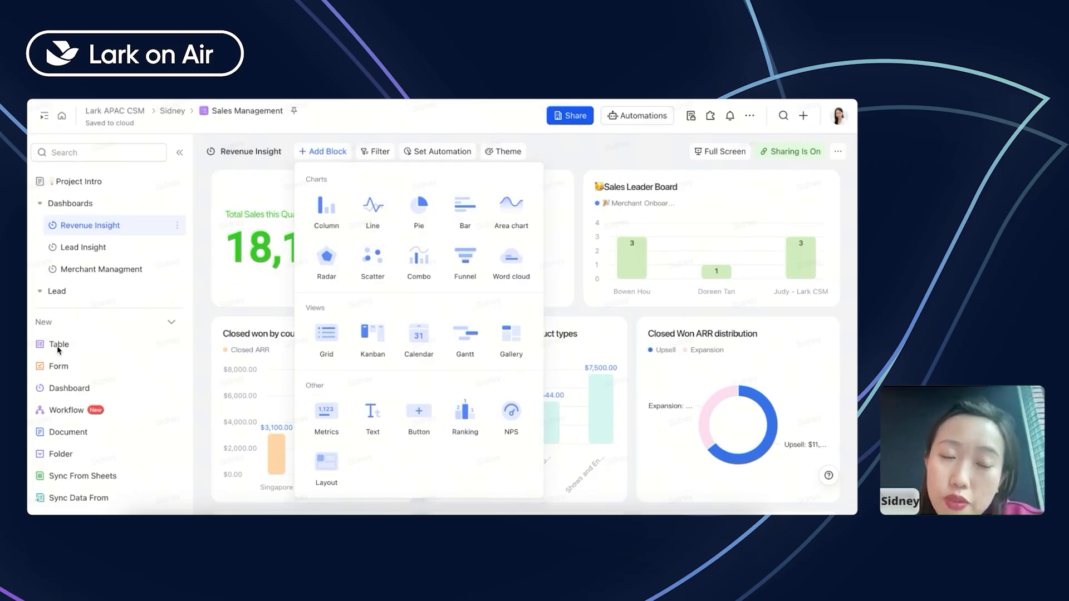
click(317, 152)
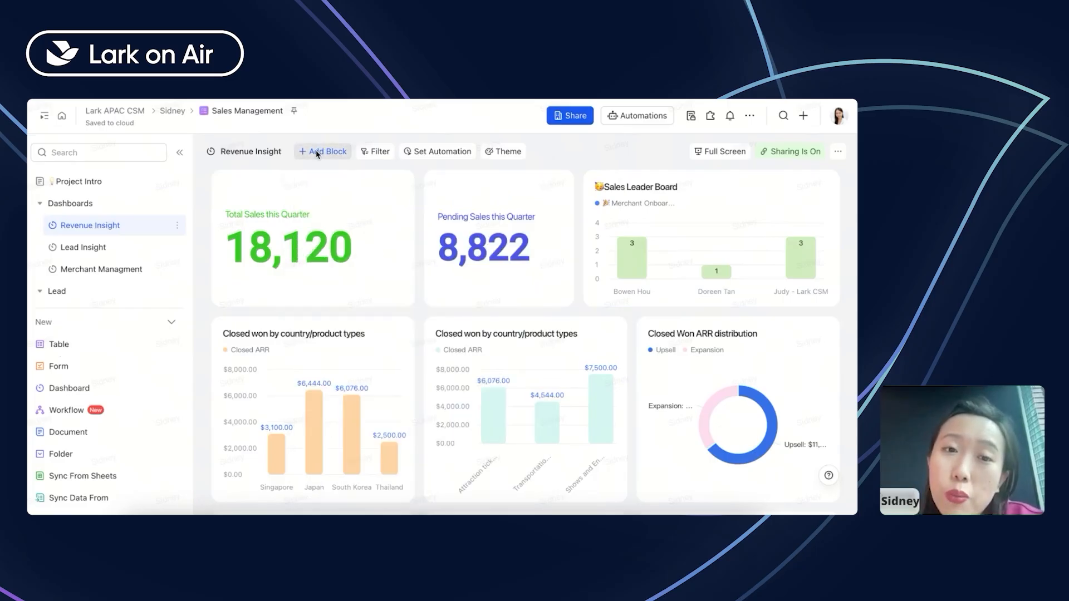
click(315, 196)
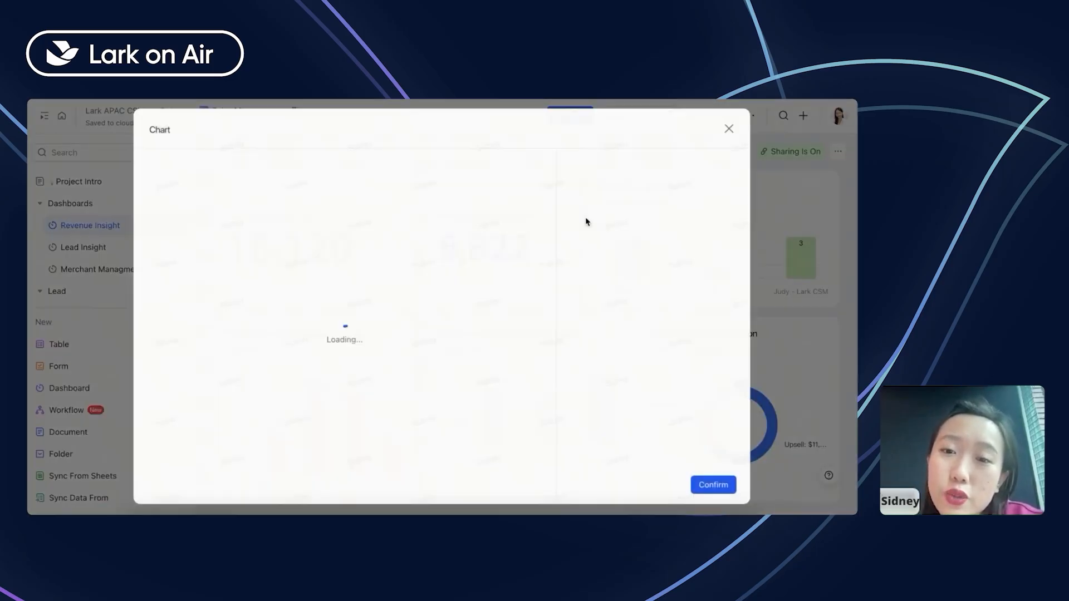
click(621, 232)
click(691, 212)
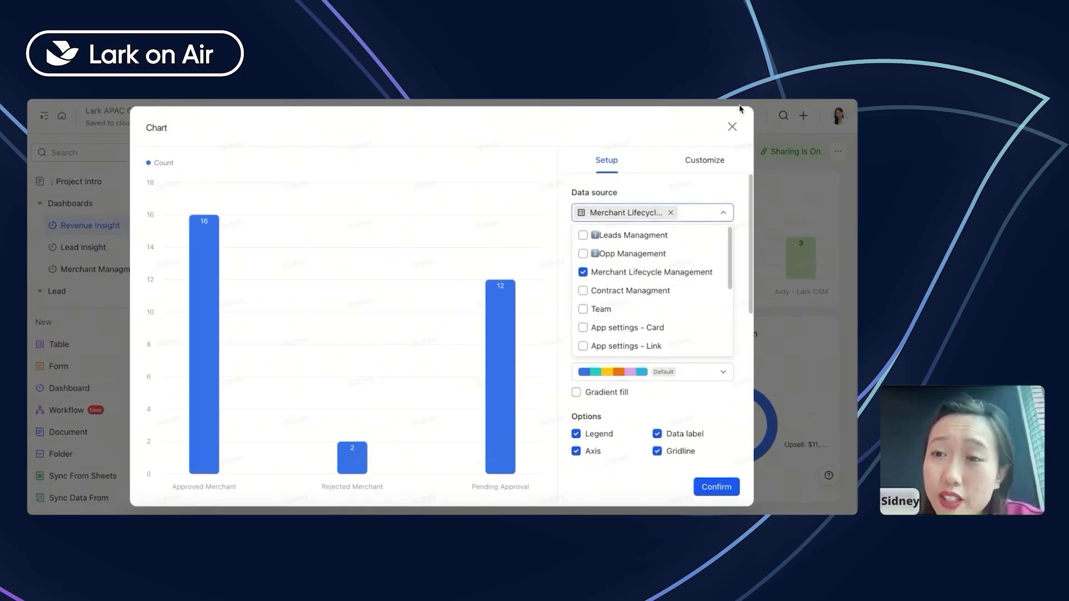
click(733, 126)
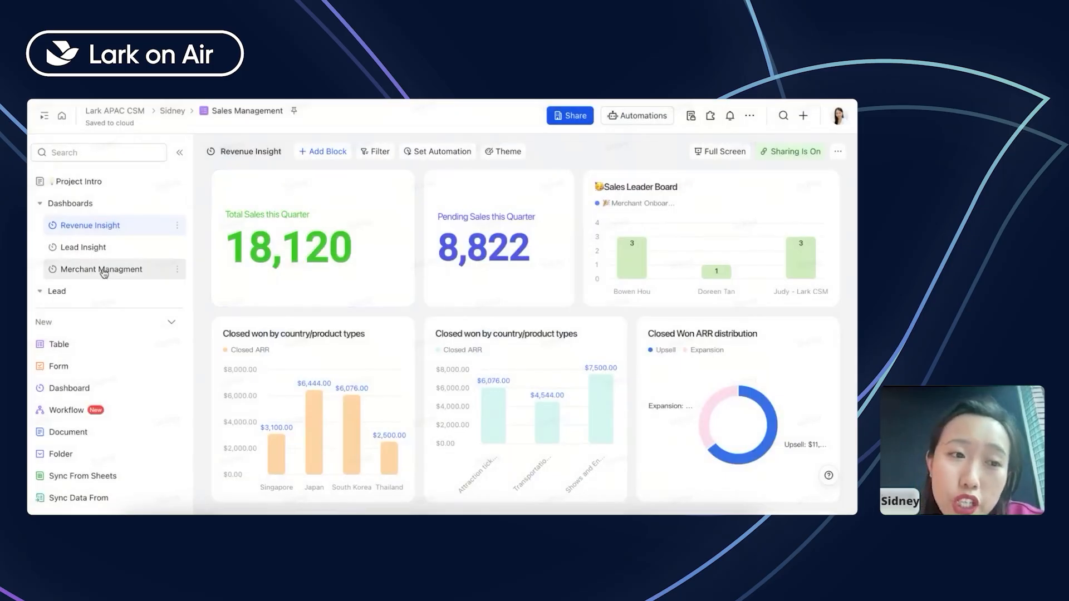
- Open the Merchant Lifecycle Management table and examine its fields and records
click(93, 185)
scroll(94, 187, down, 2)
click(98, 268)
scroll(97, 268, down, 2)
scroll(499, 308, right, 3)
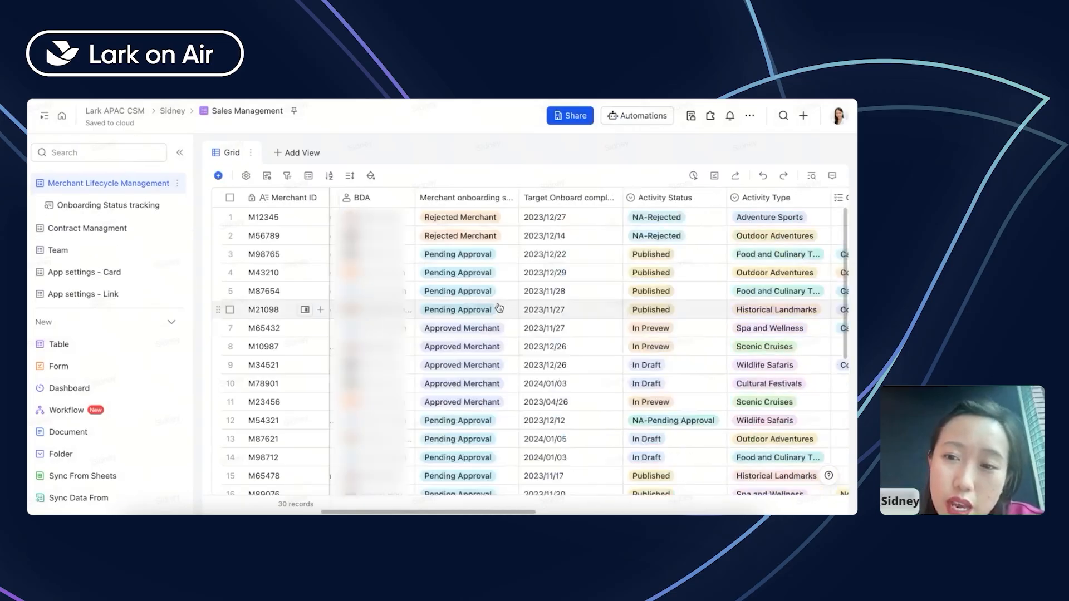
scroll(499, 307, right, 5)
scroll(499, 307, left, 10)
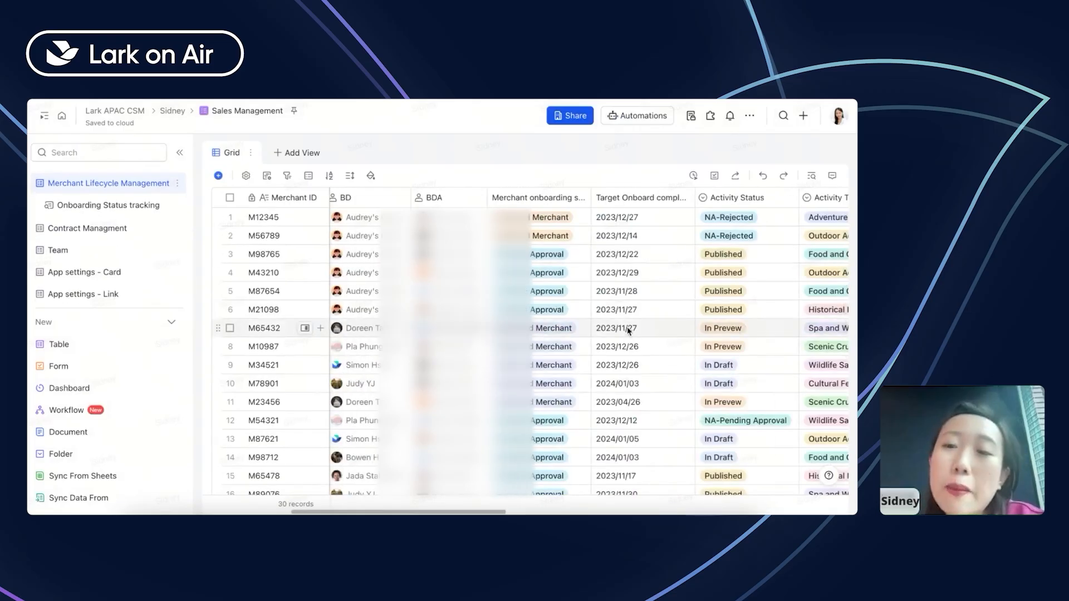
scroll(621, 306, left, 3)
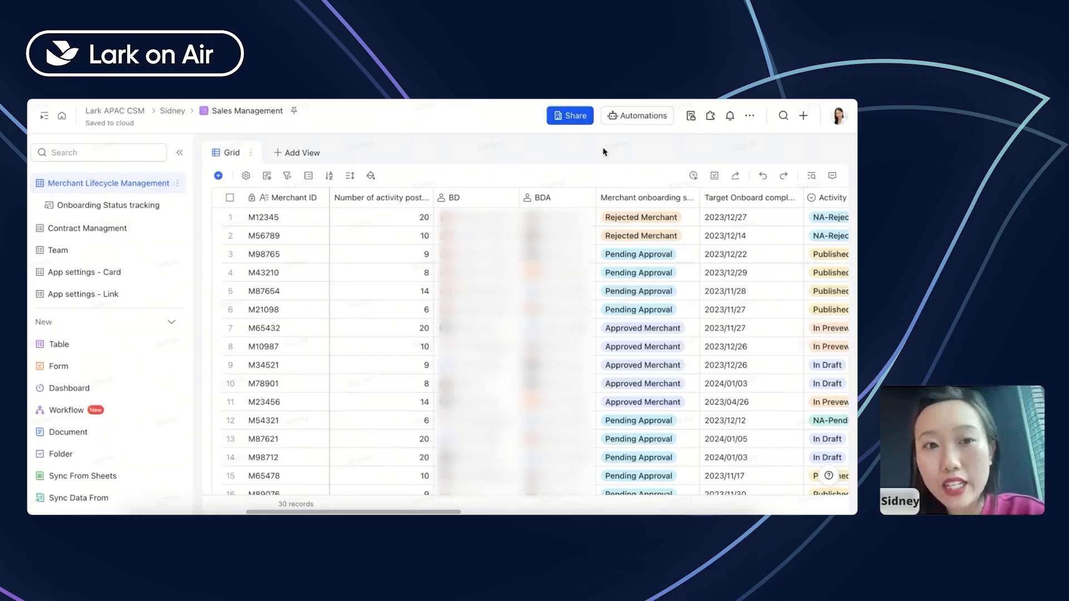
scroll(562, 273, right, 7)
scroll(562, 273, left, 7)
scroll(563, 273, down, 1)
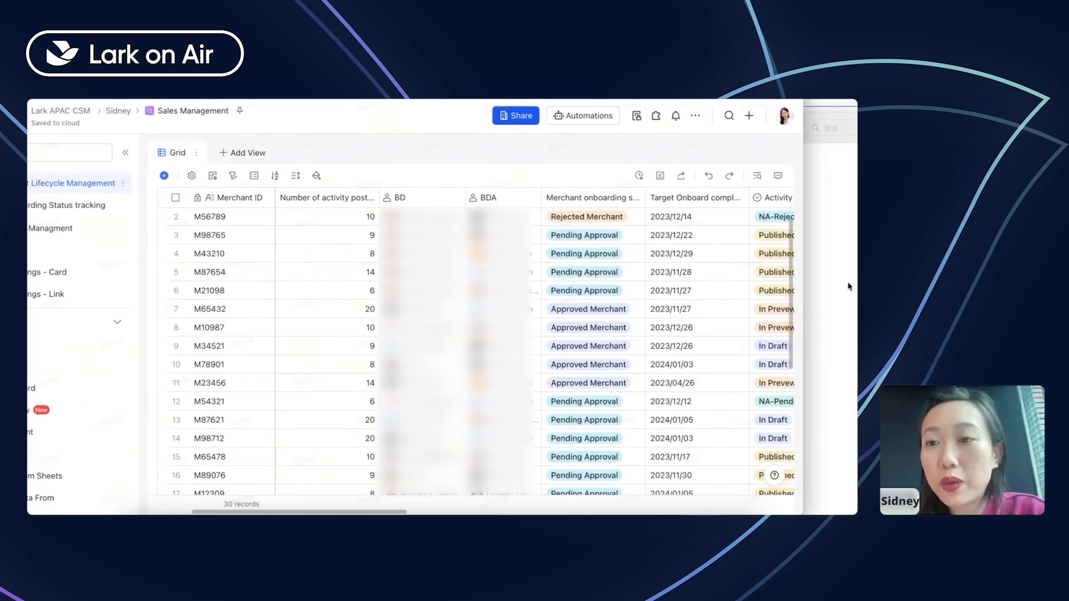
- Switch to the <Lark on Air> Feedback Survey, display its enlarged sharing QR code and look over its questions
click(857, 264)
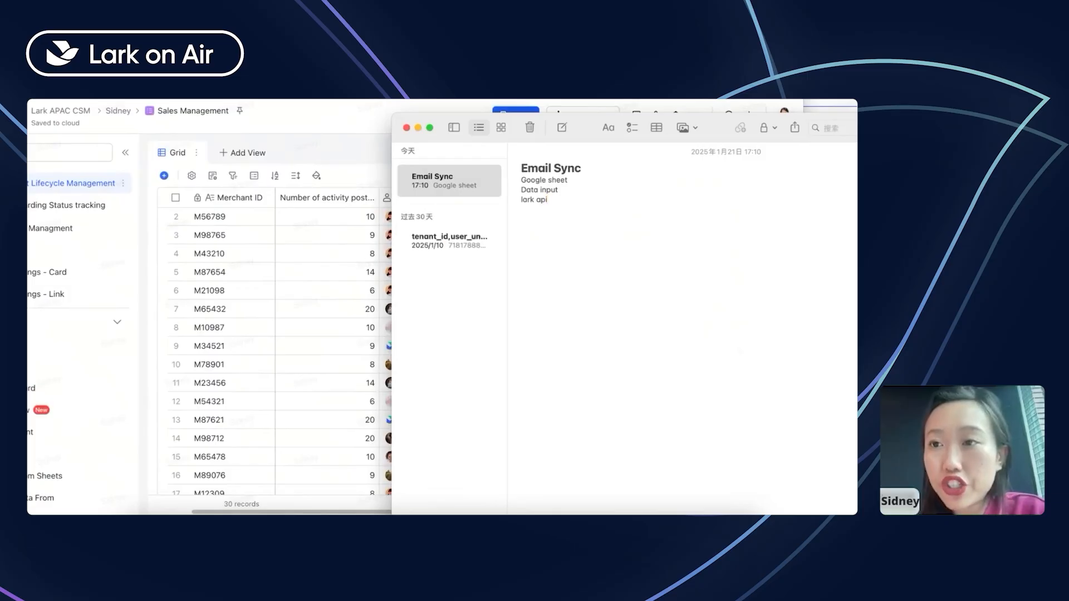
click(629, 101)
click(690, 513)
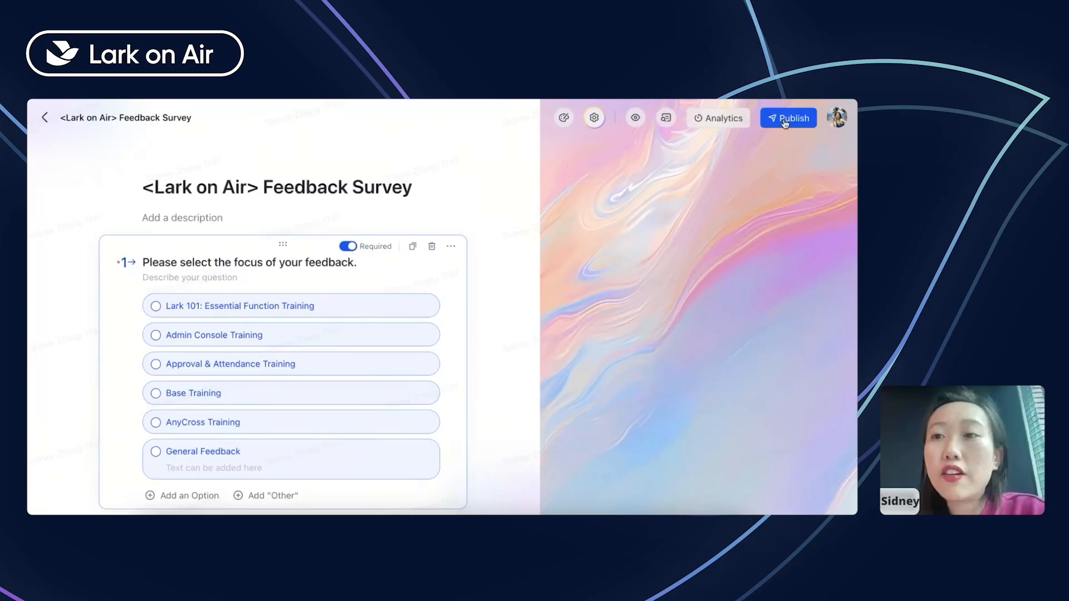
click(785, 120)
mouse_move(622, 357)
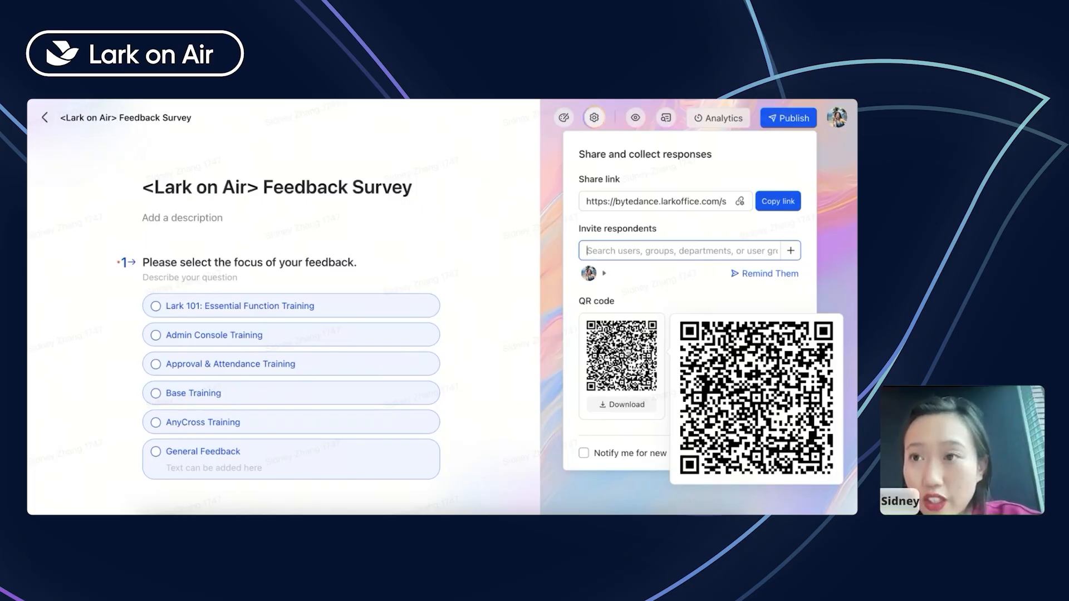
scroll(681, 360, down, 5)
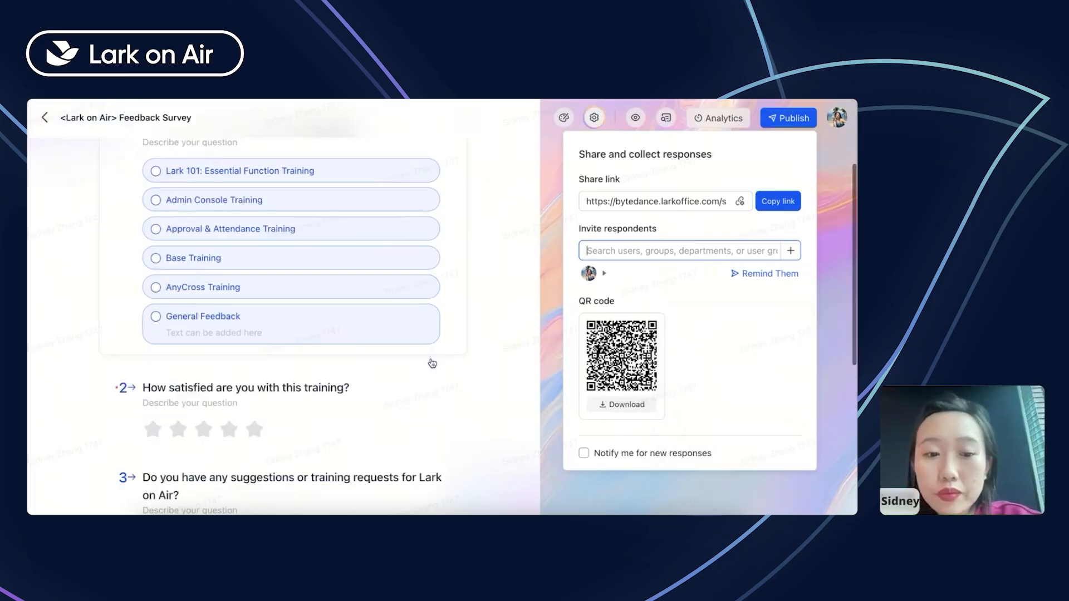